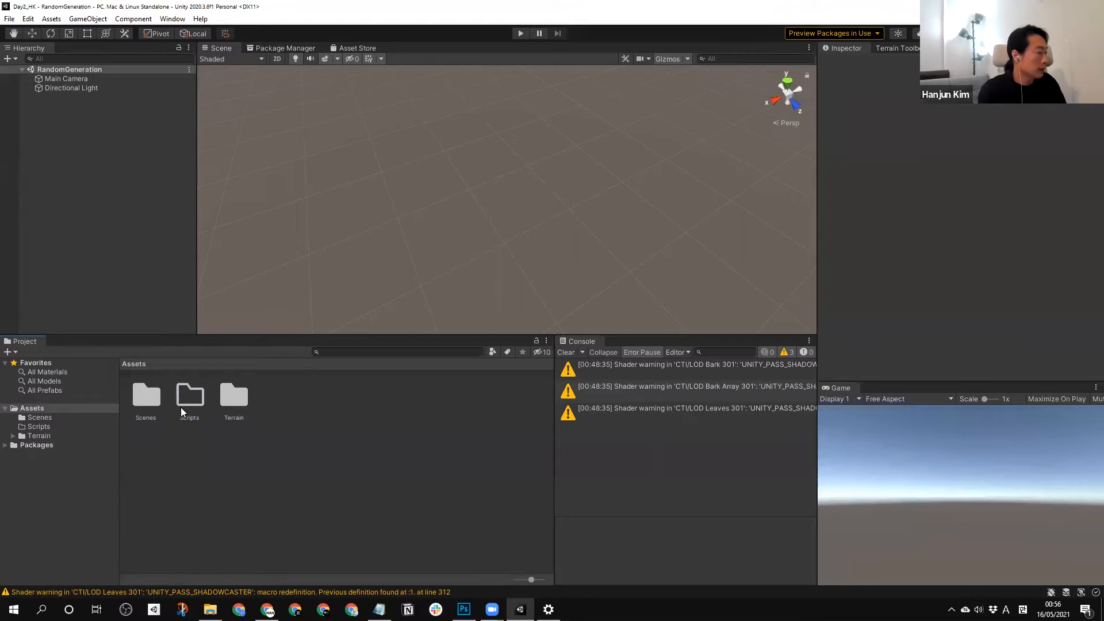
Create a C# script named PickItem in the Scripts folder.
{"action": "double_click", "coordinate": [195, 399]}
{"action": "right_click", "coordinate": [364, 428]}
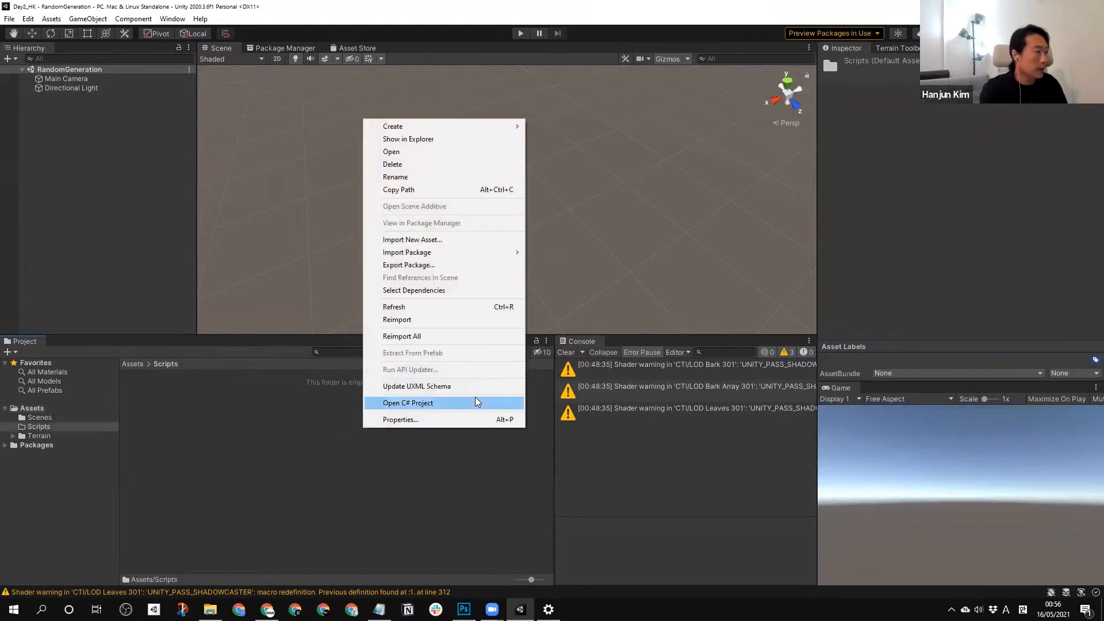
{"action": "mouse_move", "coordinate": [520, 126]}
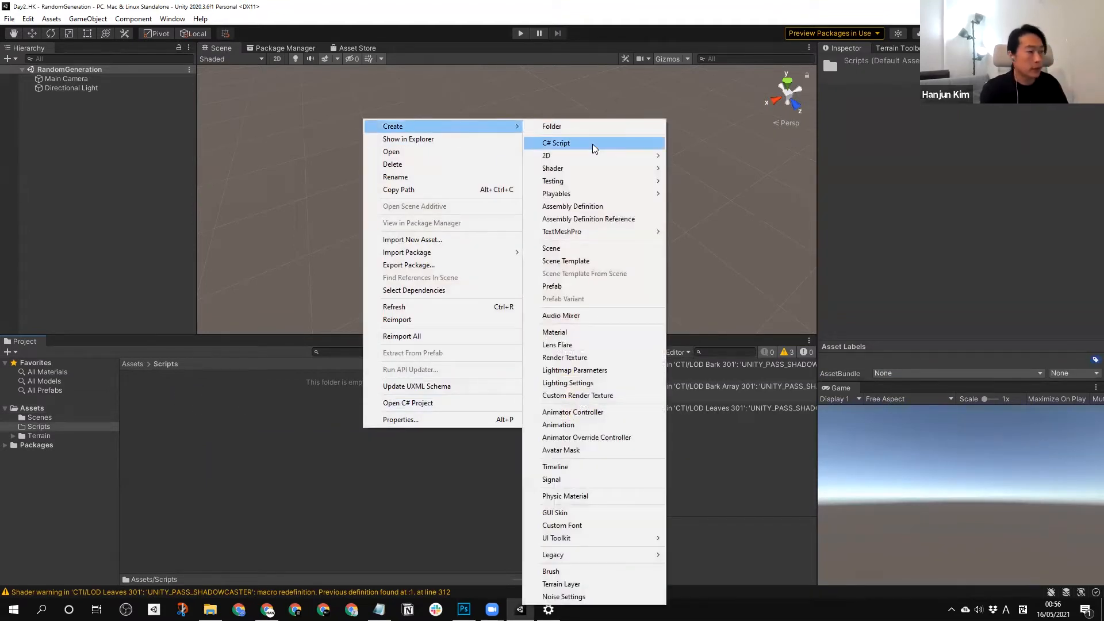
{"action": "left_click", "coordinate": [592, 143]}
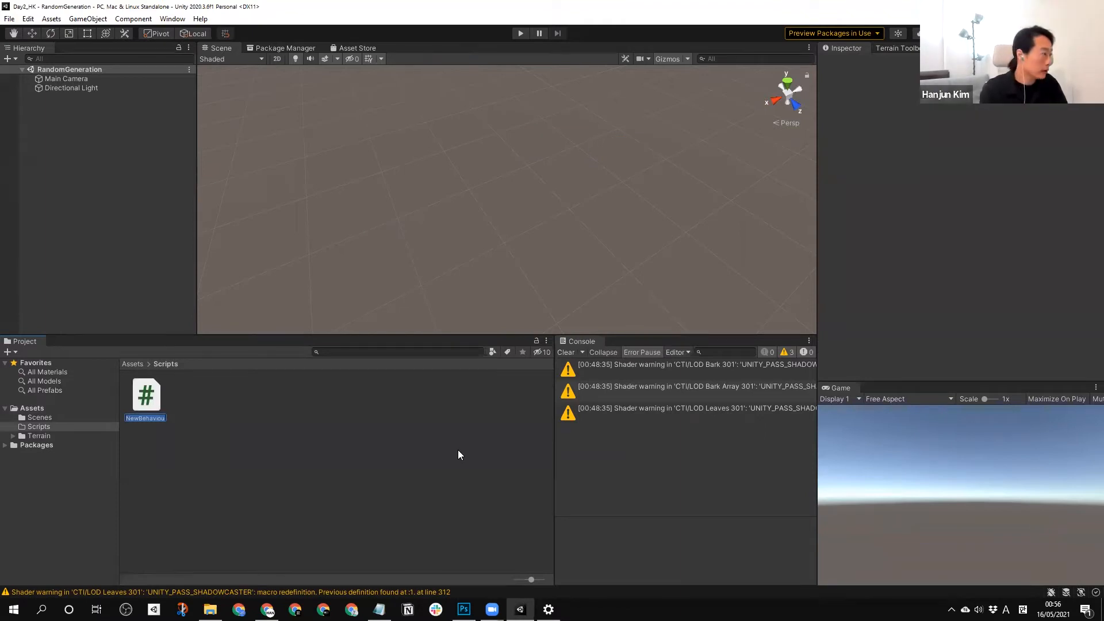
{"action": "type", "text": "Pick"}
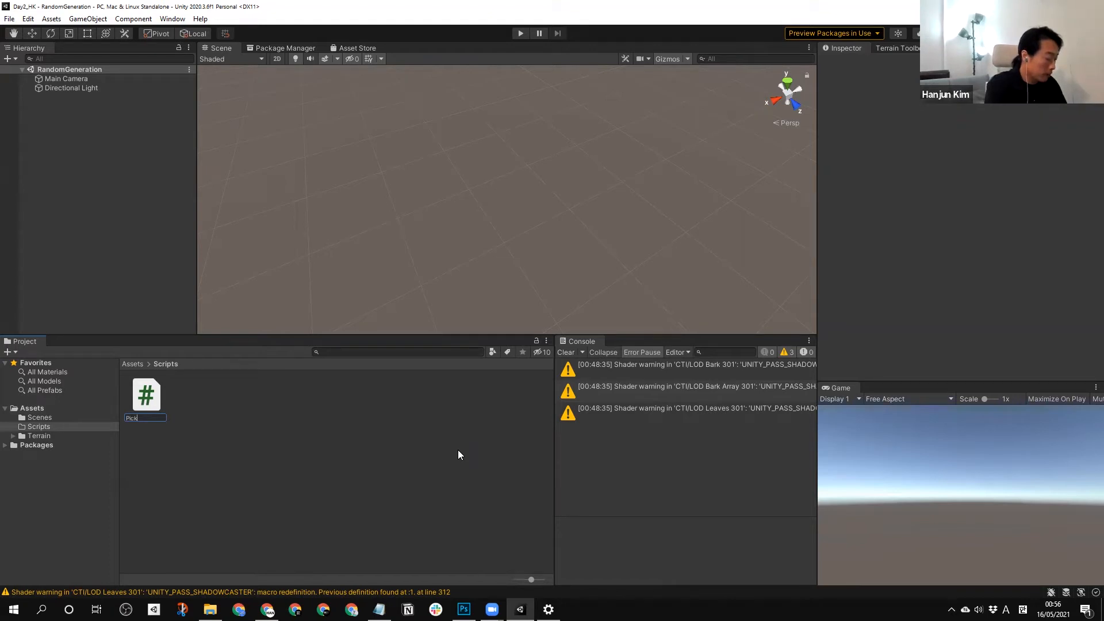
{"action": "key", "text": "Return"}
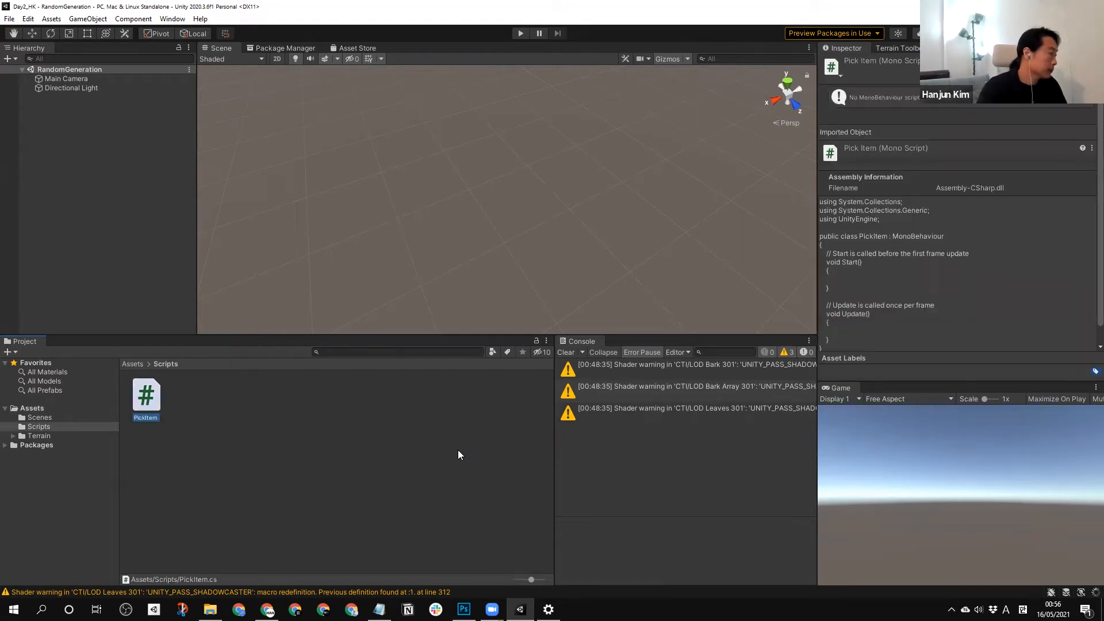
Open the PickItem script in Visual Studio and close the Solution Explorer and Properties panes.
{"action": "double_click", "coordinate": [151, 400]}
{"action": "left_click_drag", "start_coordinate": [80, 112], "coordinate": [238, 112]}
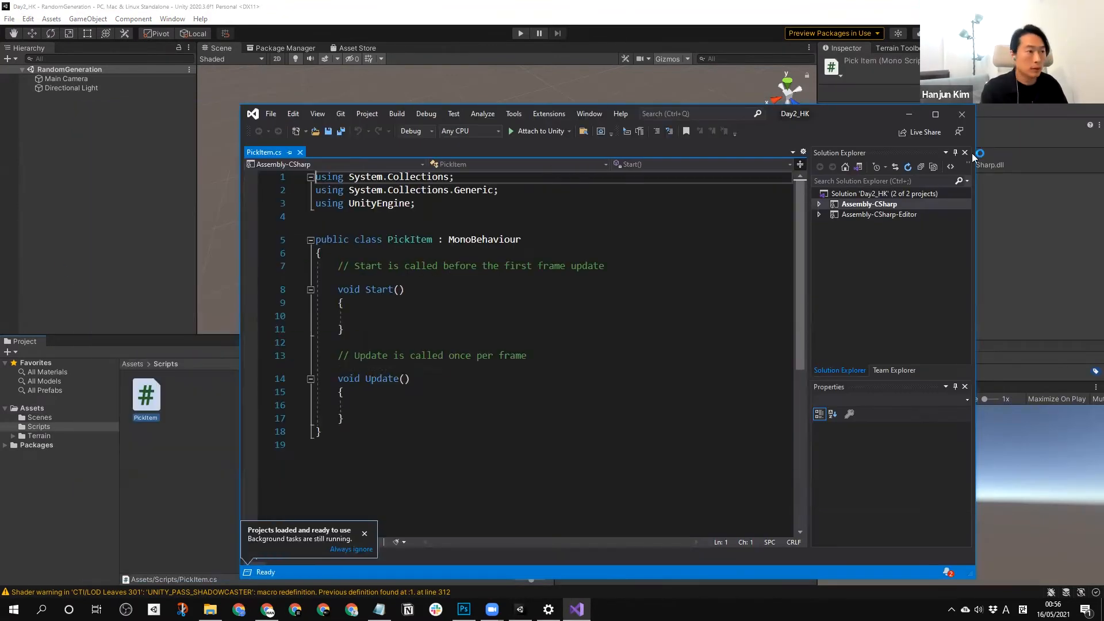
{"action": "left_click", "coordinate": [965, 153]}
{"action": "left_click", "coordinate": [965, 153]}
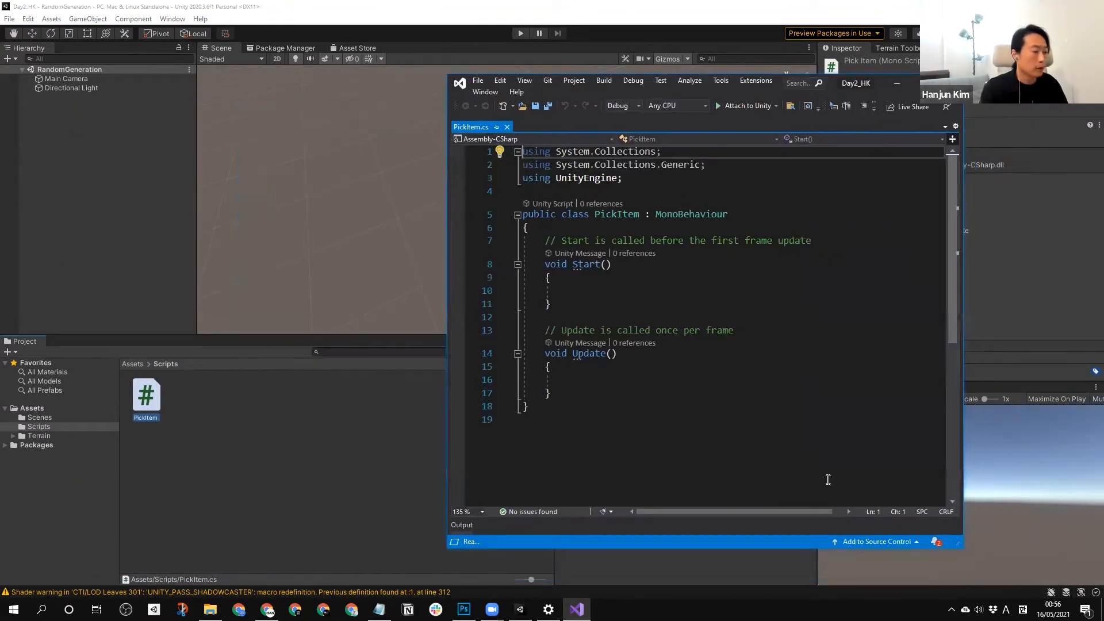
{"action": "left_click", "coordinate": [89, 219]}
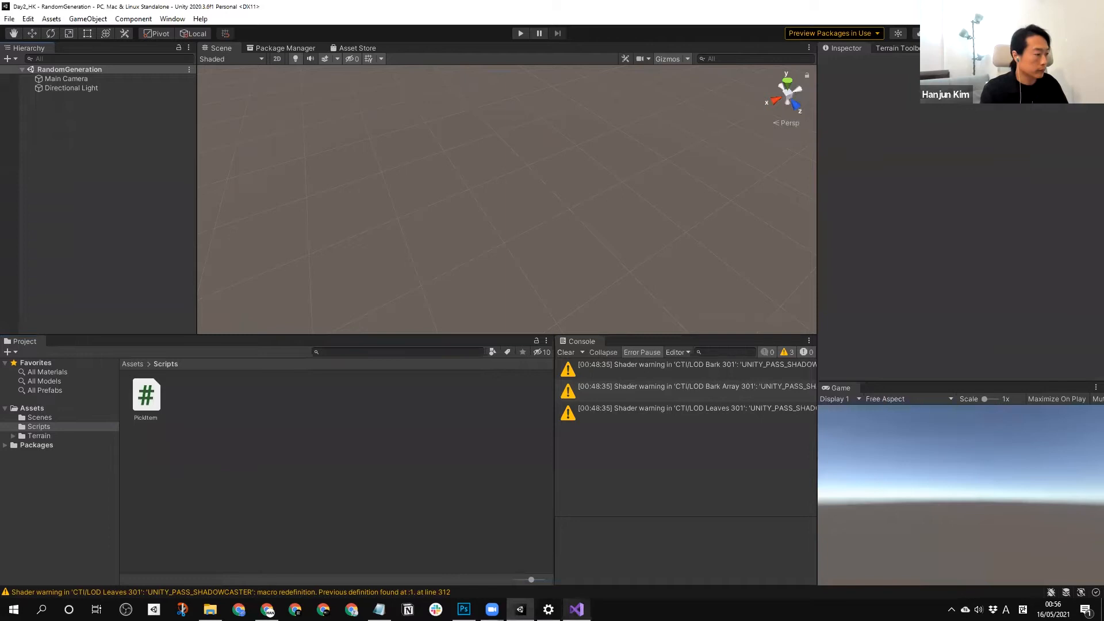
{"action": "left_click", "coordinate": [576, 610]}
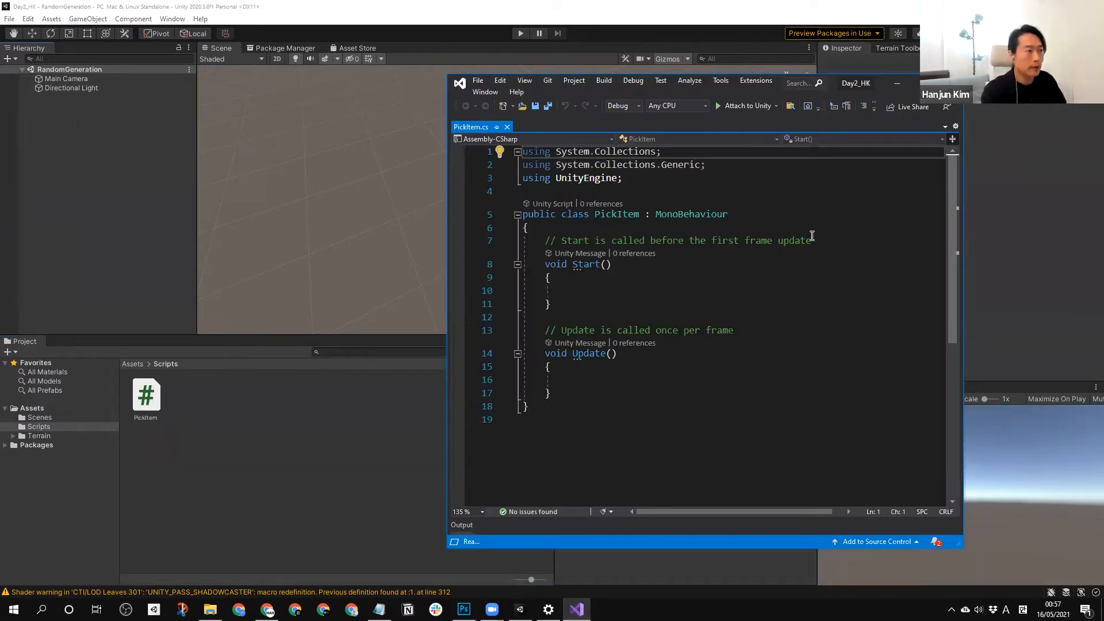
Delete the default comments above the Start and Update methods.
{"action": "left_click_drag", "start_coordinate": [810, 240], "coordinate": [545, 242]}
{"action": "left_click_drag", "start_coordinate": [734, 330], "coordinate": [545, 331]}
{"action": "key", "text": "BackSpace"}
{"action": "left_click_drag", "start_coordinate": [810, 240], "coordinate": [546, 241]}
{"action": "key", "text": "BackSpace"}
Begin a public field of type GameObject[] on a new line above the Start method.
{"action": "key", "text": "Return"}
{"action": "key", "text": "Up"}
{"action": "type", "text": "pu"}
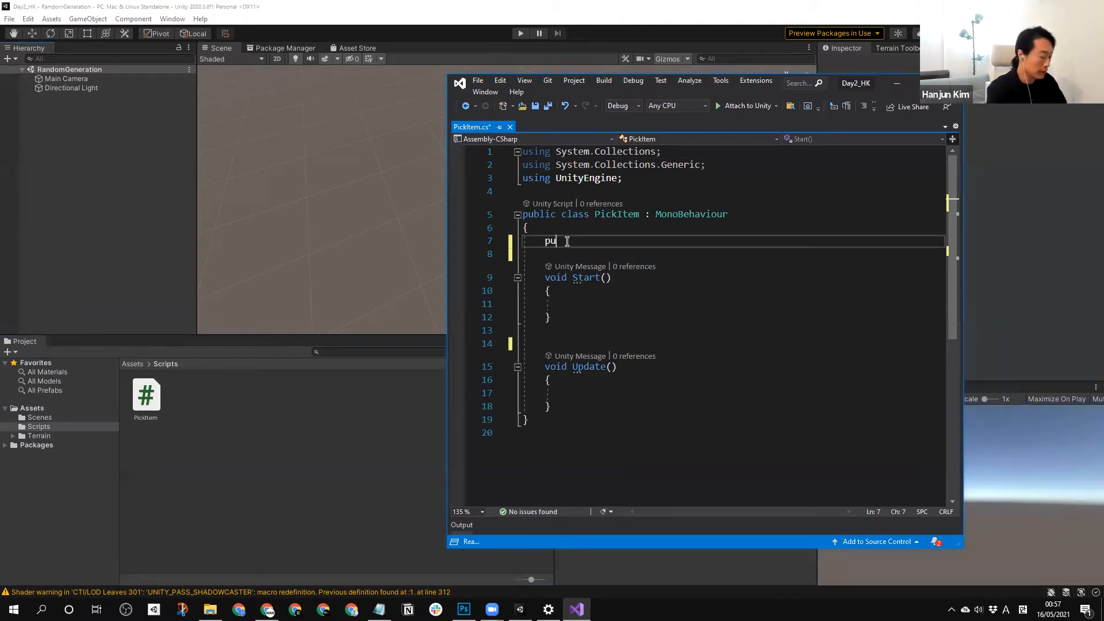
{"action": "type", "text": "blic "}
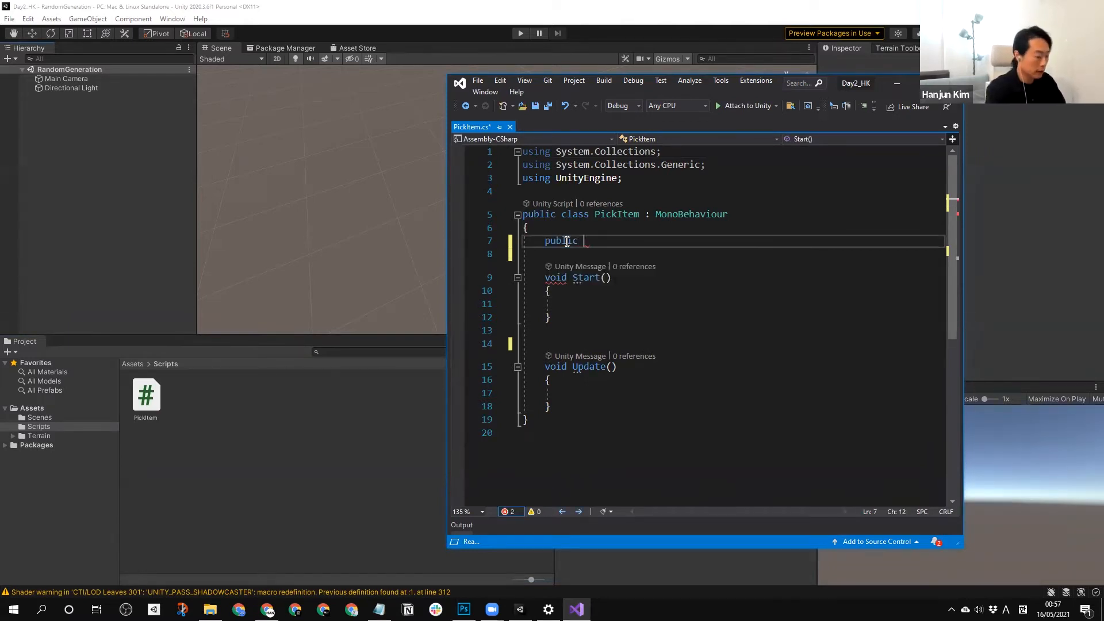
{"action": "type", "text": "GameObject []"}
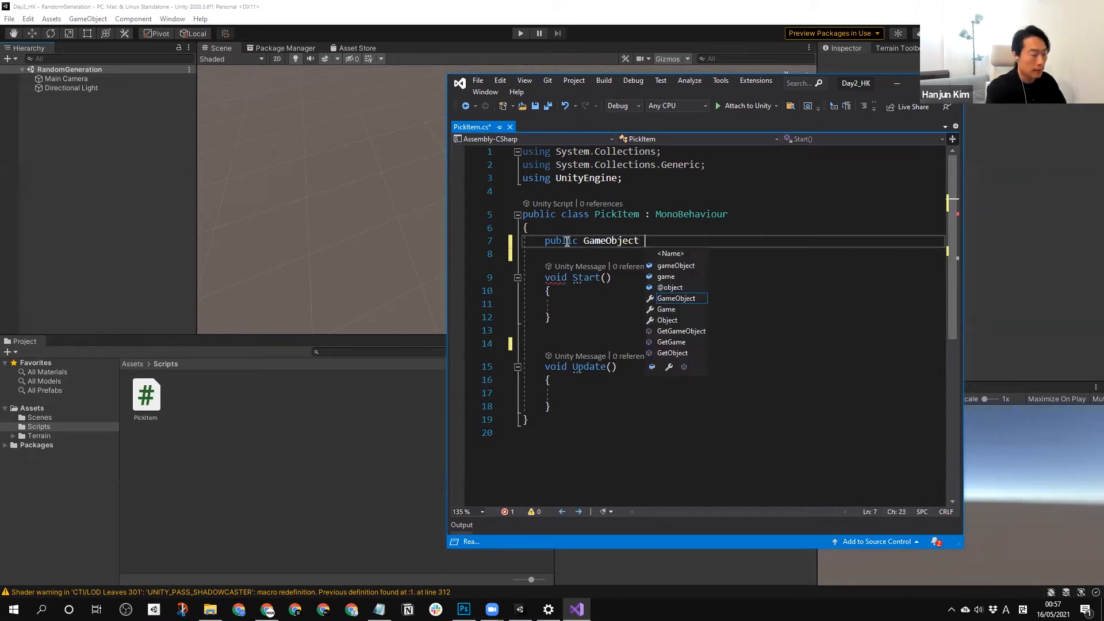
{"action": "key", "text": "BackSpace"}
{"action": "key", "text": "BackSpace"}
{"action": "key", "text": "BackSpace"}
{"action": "type", "text": "[]"}
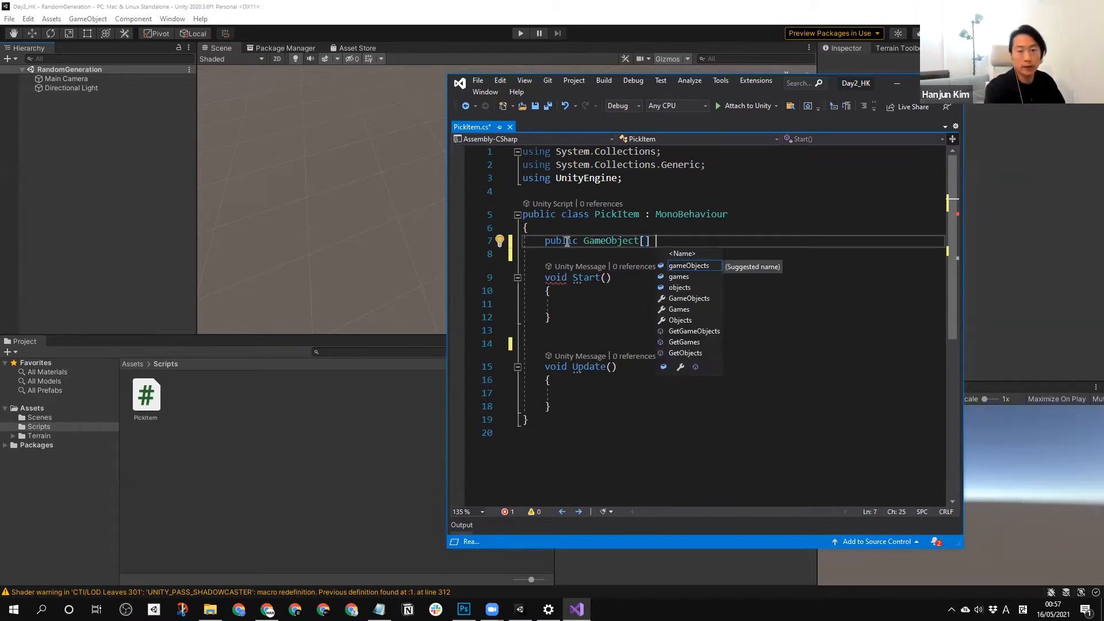
{"action": "type", "text": " itemsTo"}
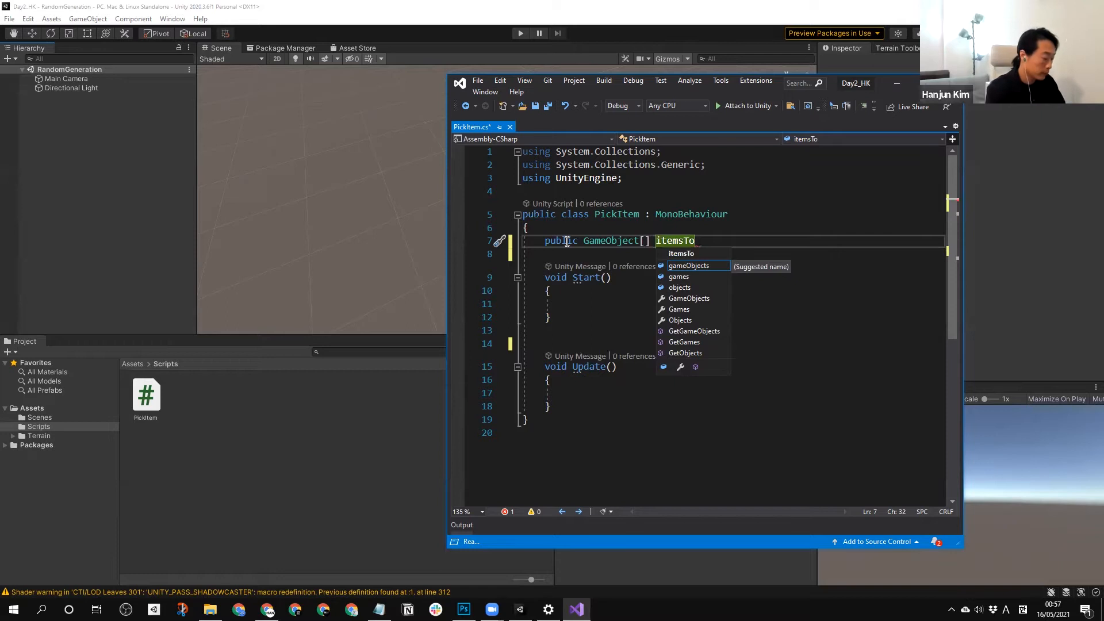
{"action": "type", "text": "Pickf"}
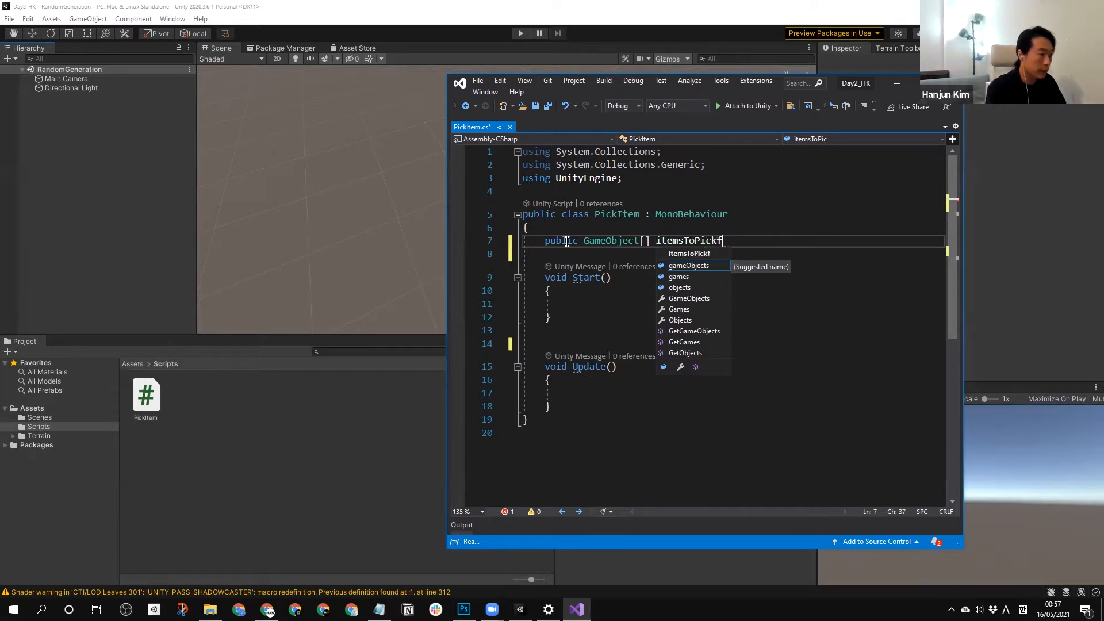
Name the array field itemsToPickFrom and end the declaration with a semicolon.
{"action": "key", "text": "BackSpace"}
{"action": "type", "text": "From"}
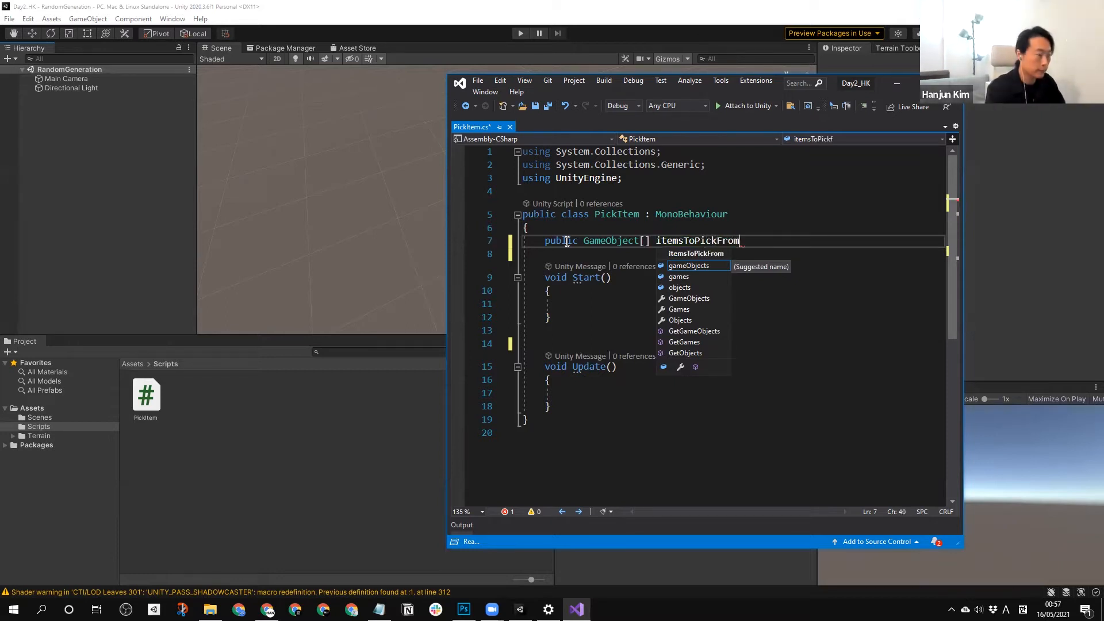
{"action": "type", "text": ";"}
Delete the empty Update method from the PickItem class.
{"action": "left_click", "coordinate": [601, 303]}
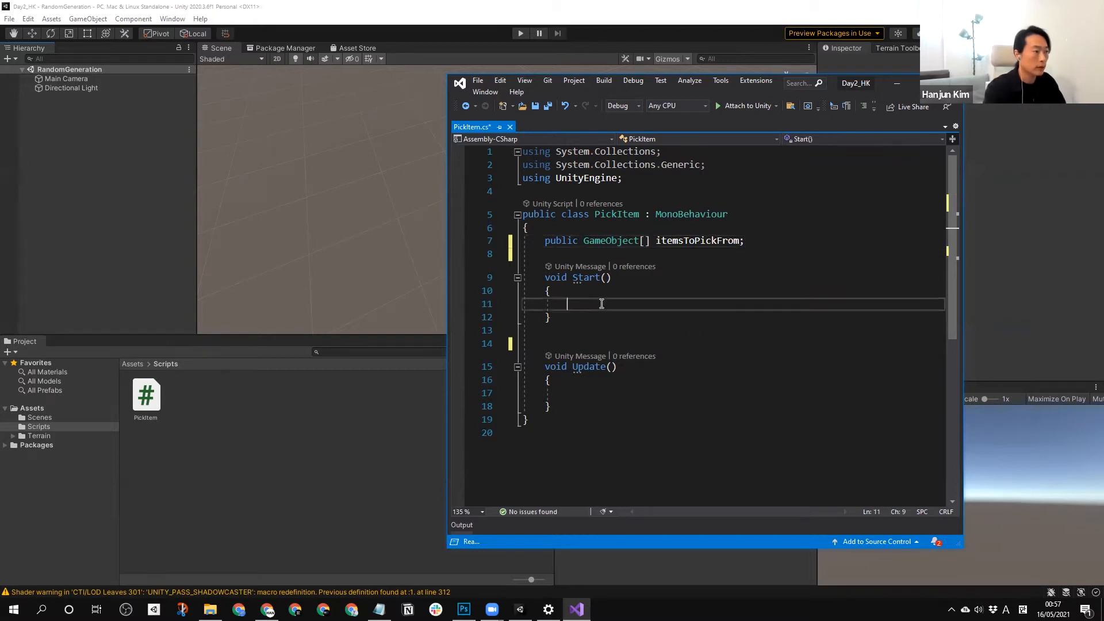
{"action": "left_click_drag", "start_coordinate": [568, 335], "coordinate": [525, 367]}
{"action": "left_click", "coordinate": [552, 410]}
{"action": "key", "text": "BackSpace"}
Add an empty method void Pick() with braces below the Start method.
{"action": "left_click", "coordinate": [591, 332]}
{"action": "key", "text": "Return"}
{"action": "type", "text": "void "}
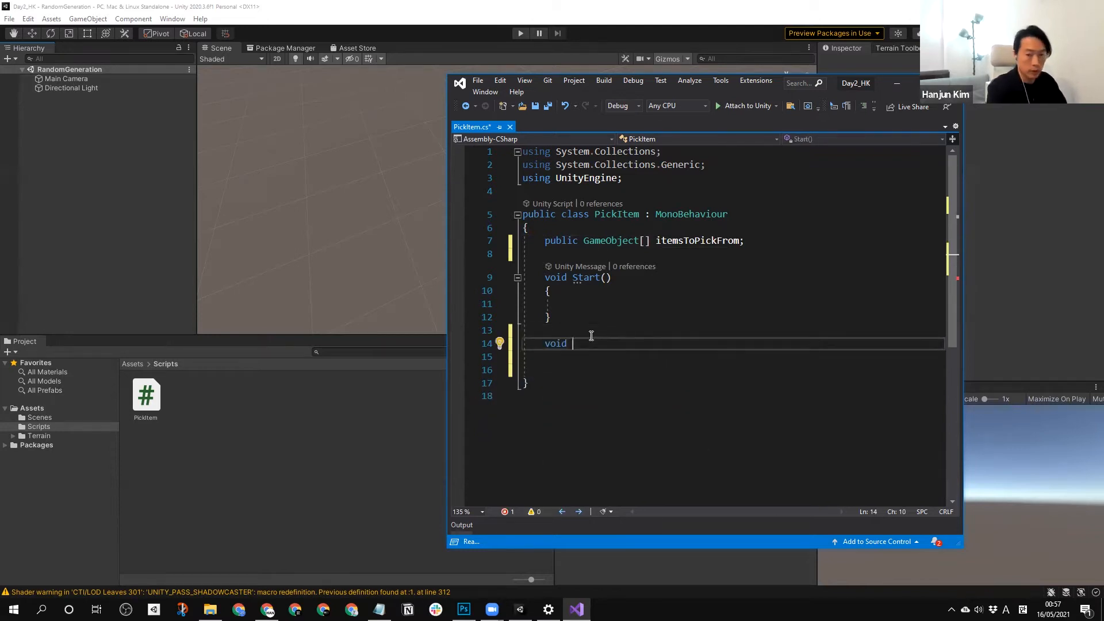
{"action": "type", "text": "Pick()"}
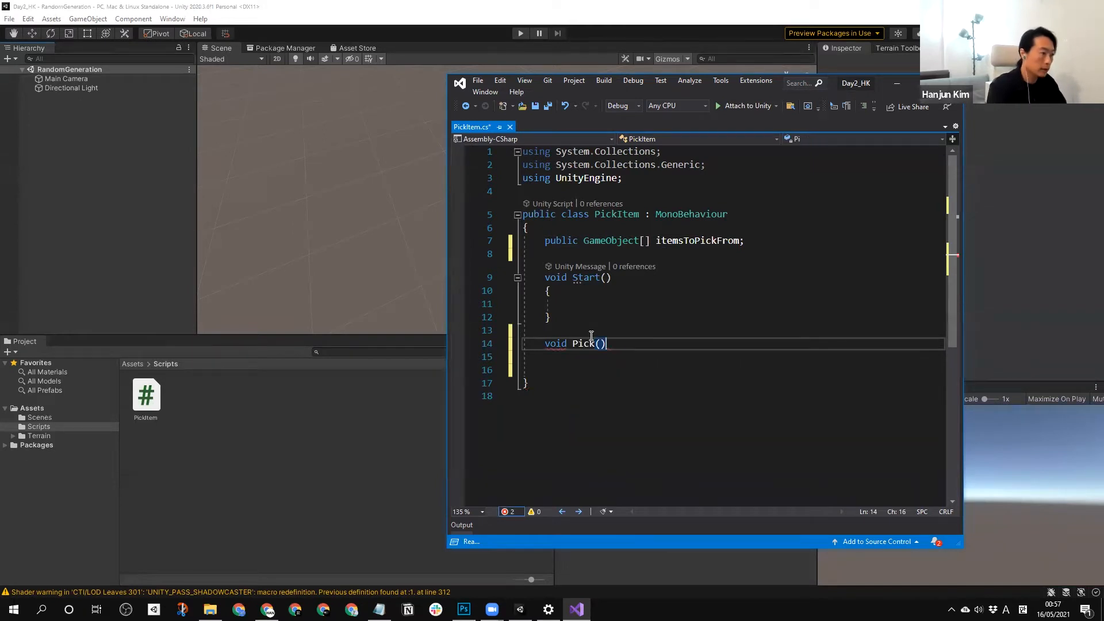
{"action": "key", "text": "Return"}
{"action": "type", "text": "{"}
{"action": "key", "text": "Return"}
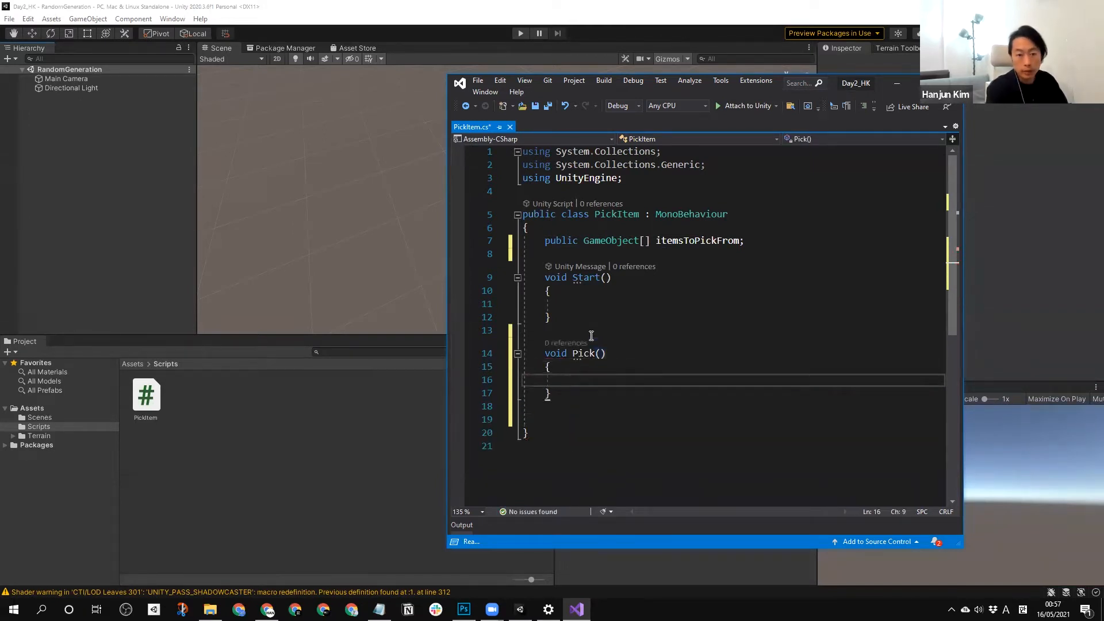
Inside Pick, declare an int variable randomIdex and assign it Random.Range.
{"action": "type", "text": "int "}
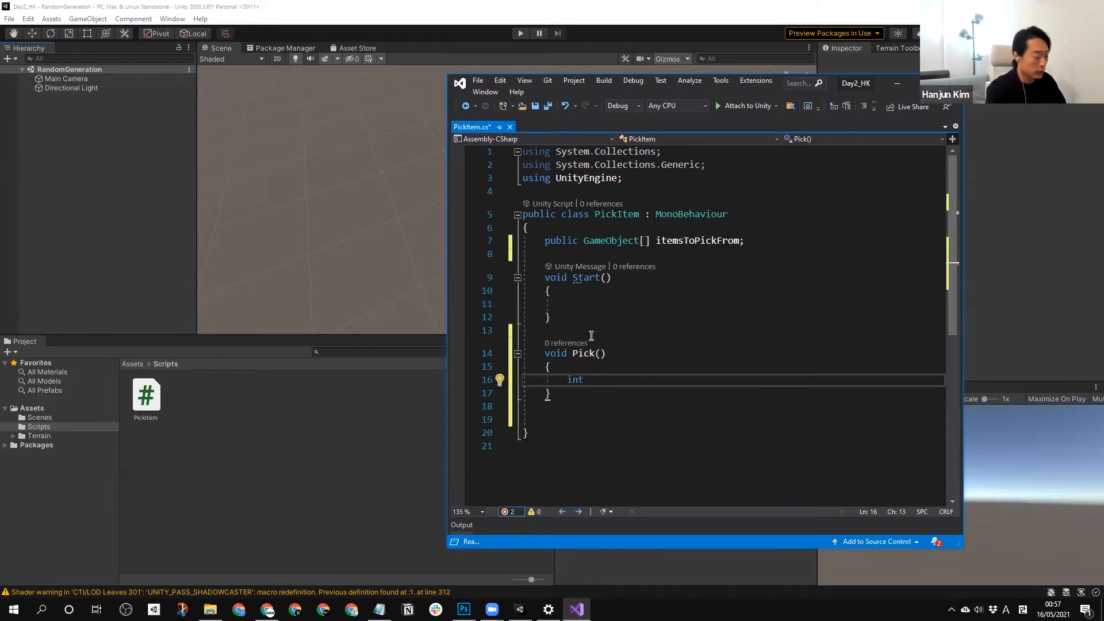
{"action": "type", "text": "randomIdex ="}
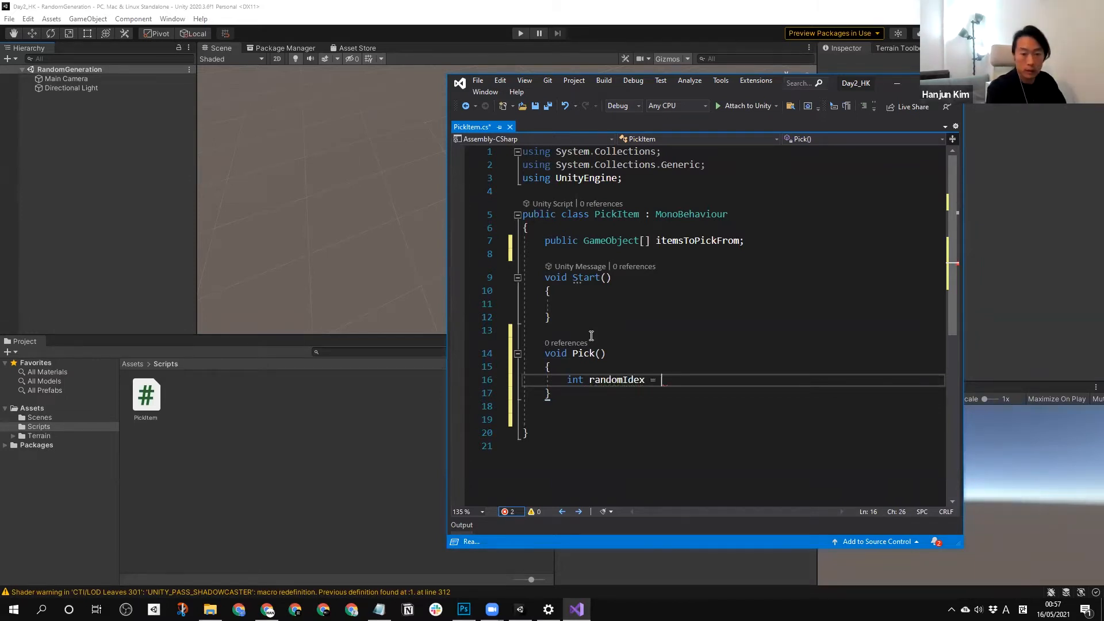
{"action": "type", "text": " Random."}
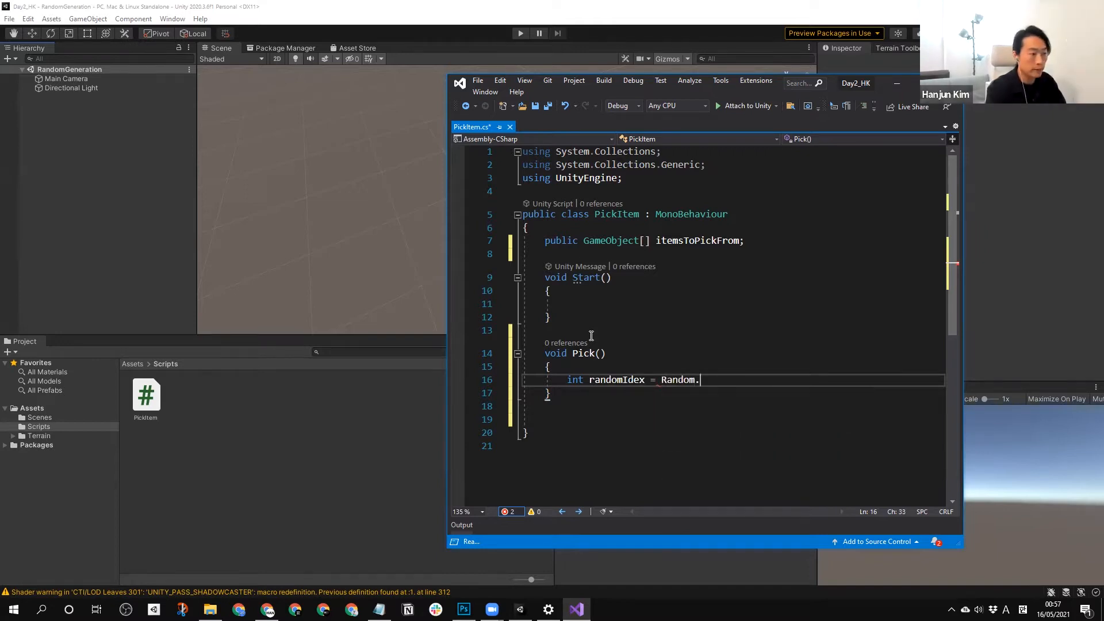
{"action": "type", "text": "R"}
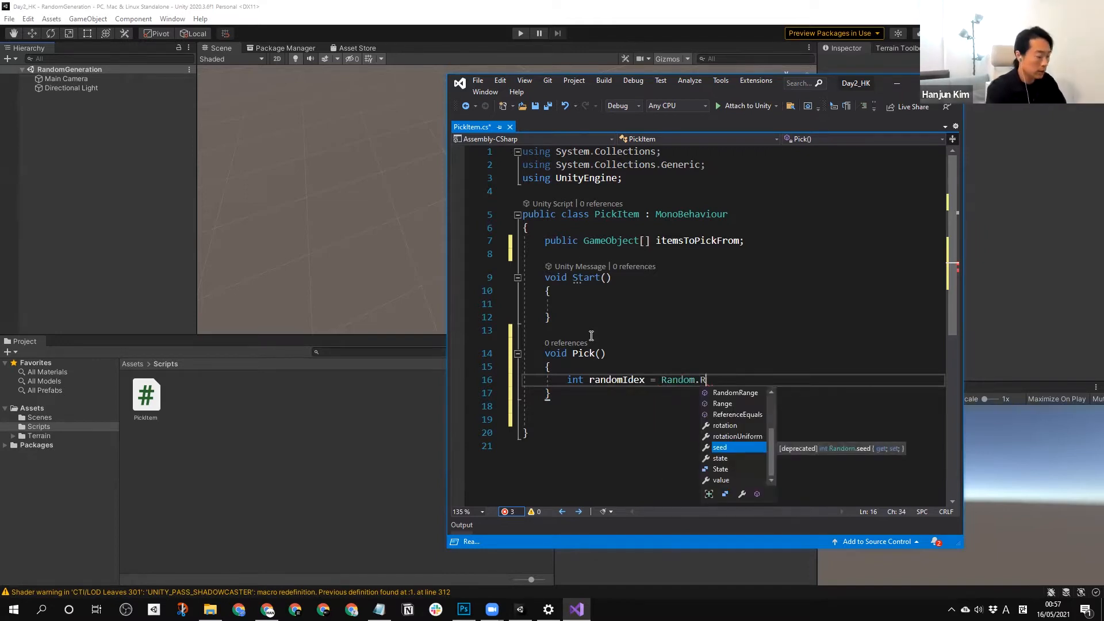
{"action": "type", "text": "ange"}
{"action": "key", "text": "Tab"}
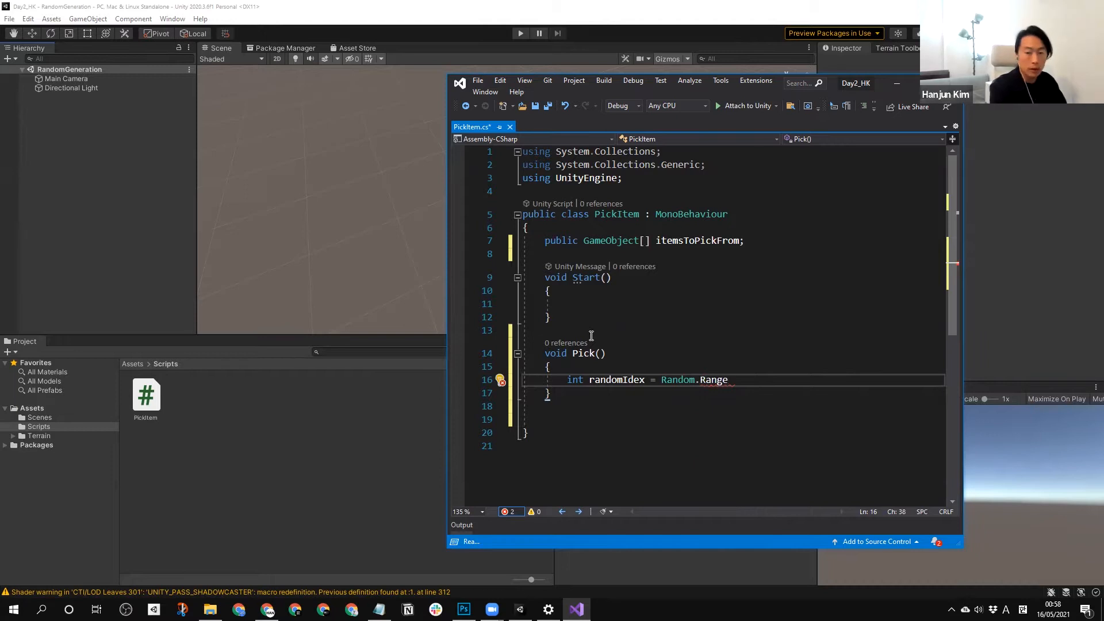
Complete the Random.Range call with the arguments 0 and itemsToPickFrom.Length, ending the statement.
{"action": "type", "text": "(0,"}
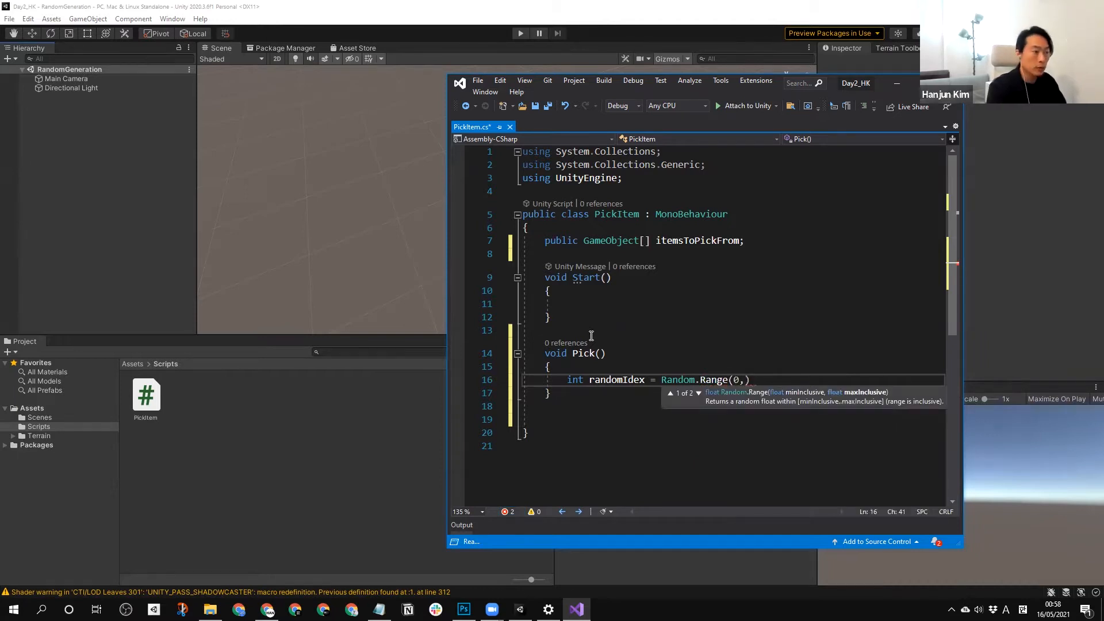
{"action": "type", "text": " it"}
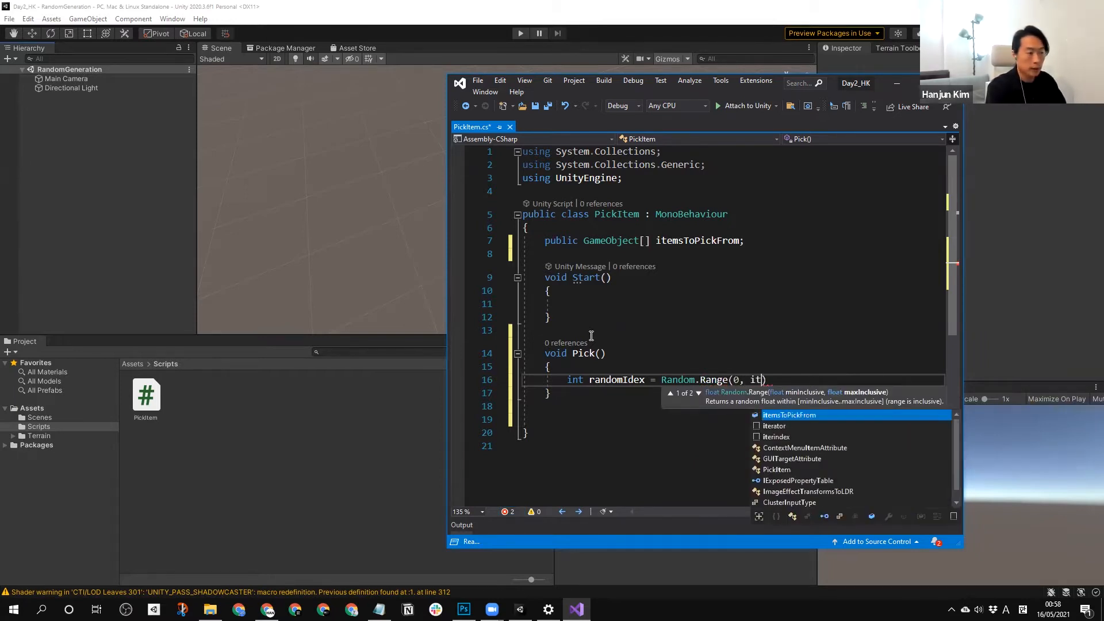
{"action": "key", "text": "Tab"}
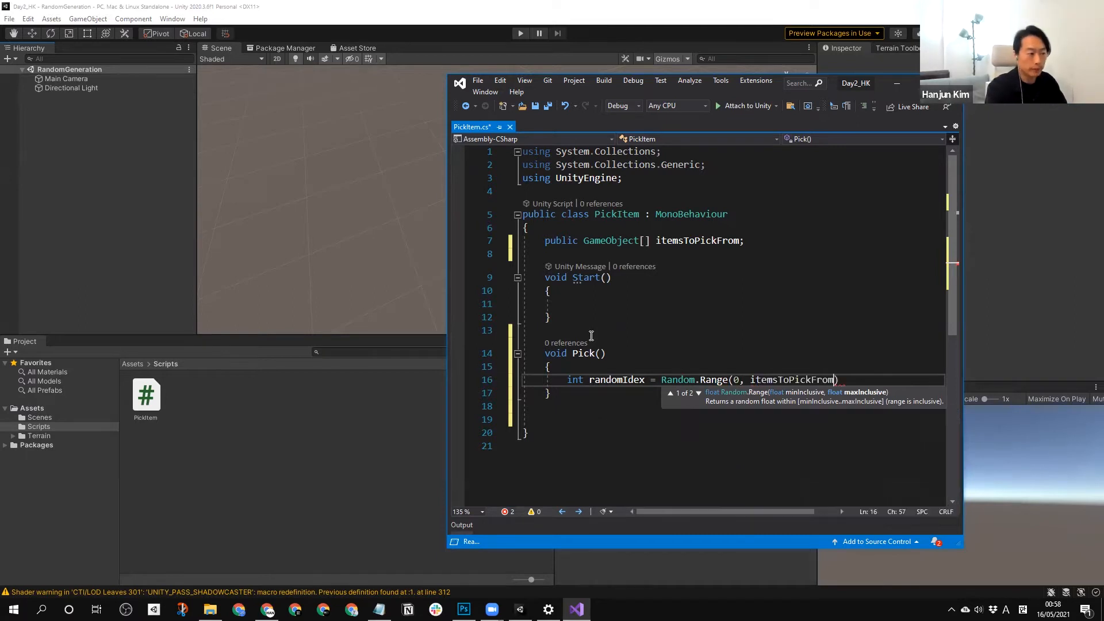
{"action": "type", "text": ".le"}
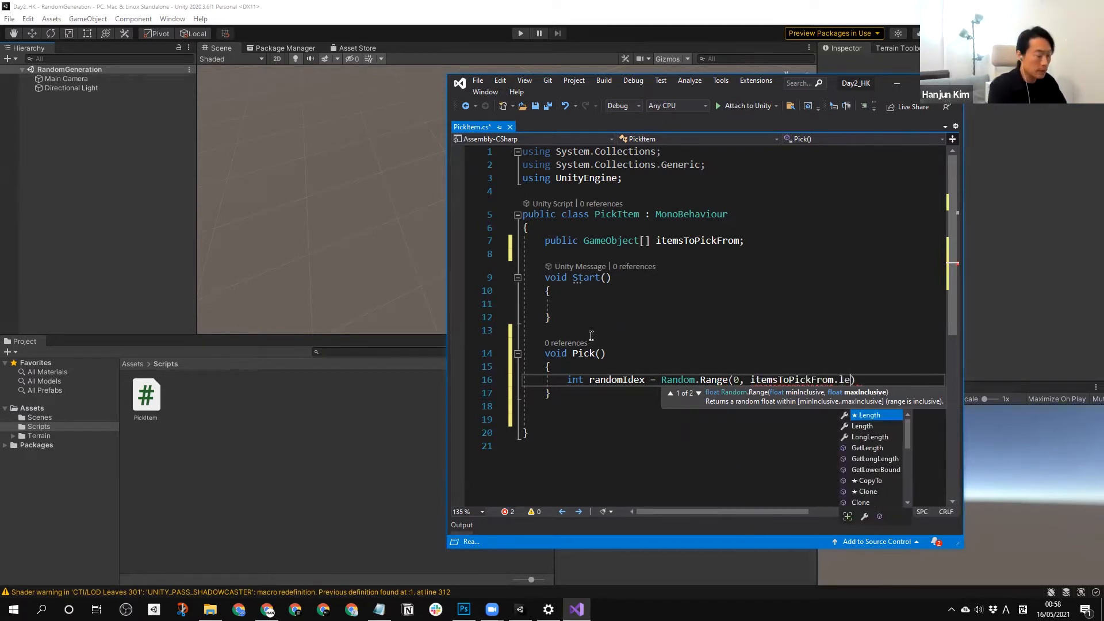
{"action": "key", "text": "Tab"}
{"action": "type", "text": ");"}
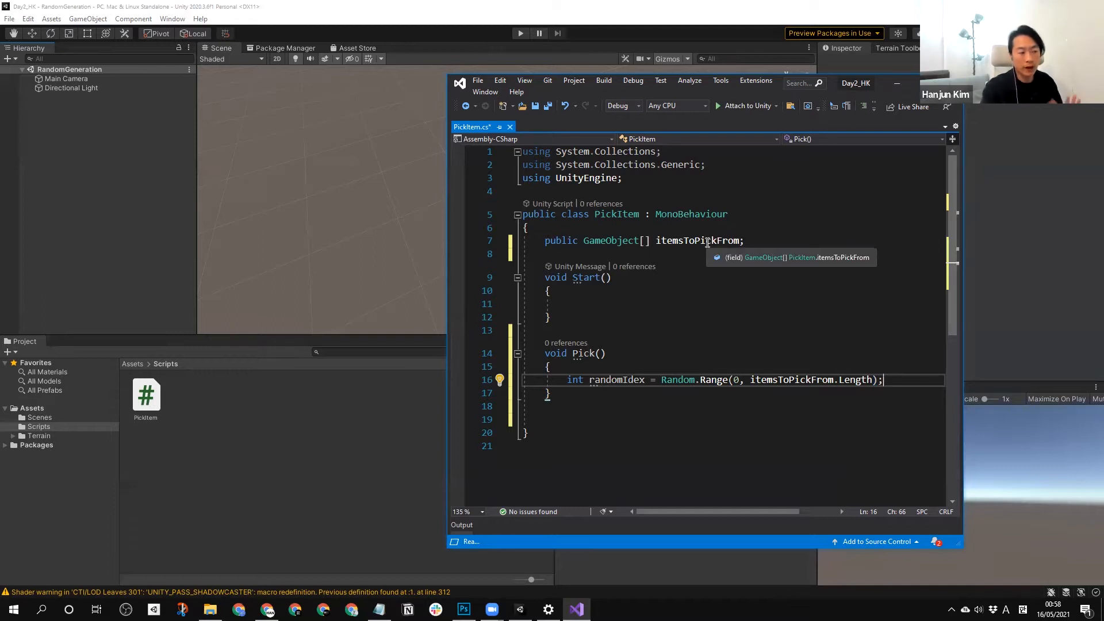
{"action": "key", "text": "Left"}
{"action": "key", "text": "Left"}
{"action": "key", "text": "Left"}
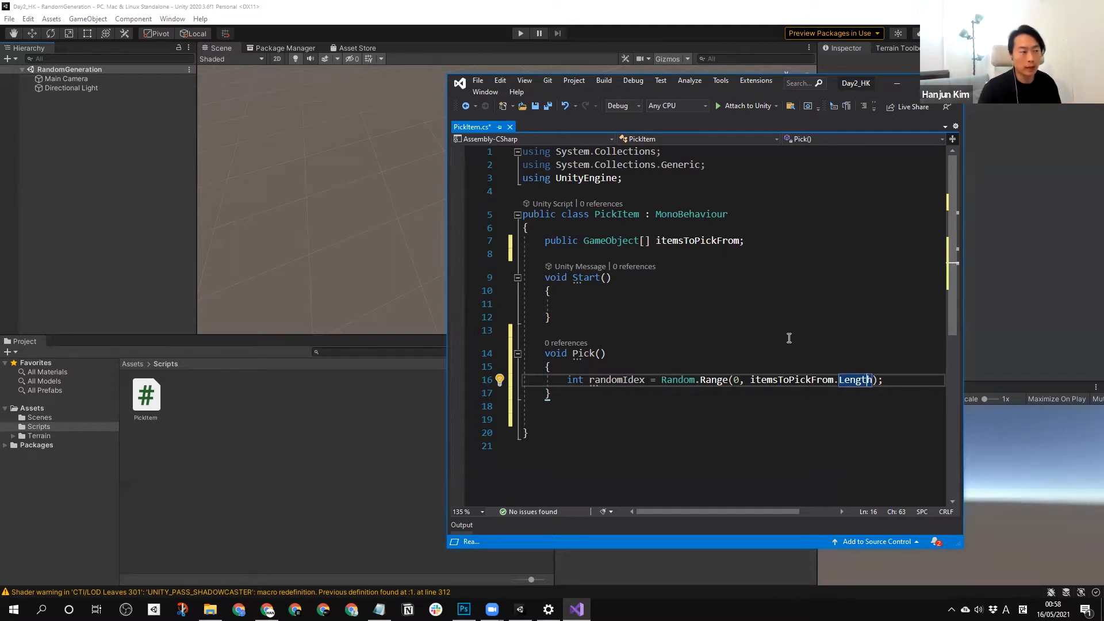
Declare a GameObject variable newObj followed by an equals sign on the line below randomIdex.
{"action": "left_click", "coordinate": [892, 381]}
{"action": "key", "text": "Return"}
{"action": "key", "text": "Return"}
{"action": "key", "text": "Up"}
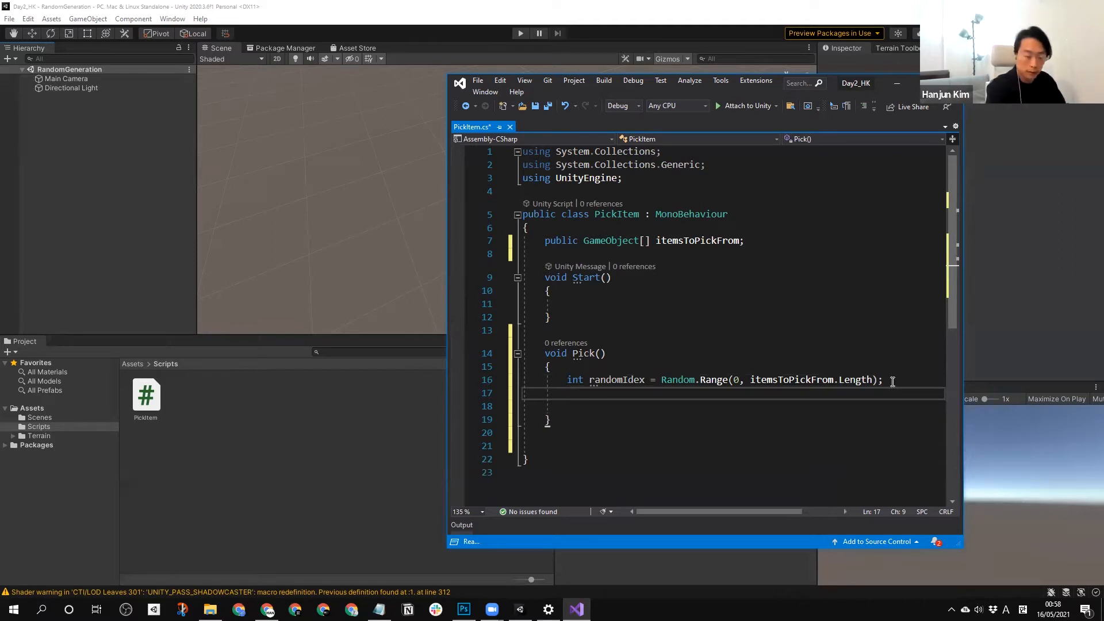
{"action": "type", "text": "GameObject "}
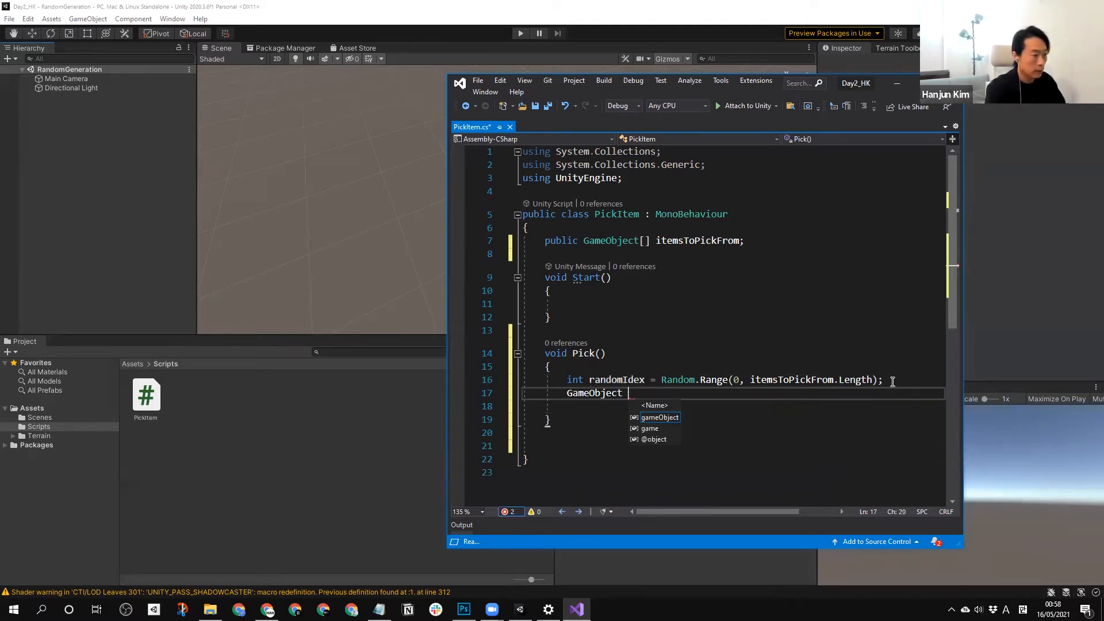
{"action": "type", "text": "NewObj ="}
{"action": "key", "text": "Left"}
{"action": "key", "text": "Left"}
{"action": "key", "text": "Left"}
{"action": "key", "text": "BackSpace"}
{"action": "key", "text": "BackSpace"}
{"action": "type", "text": "ne"}
{"action": "key", "text": "End"}
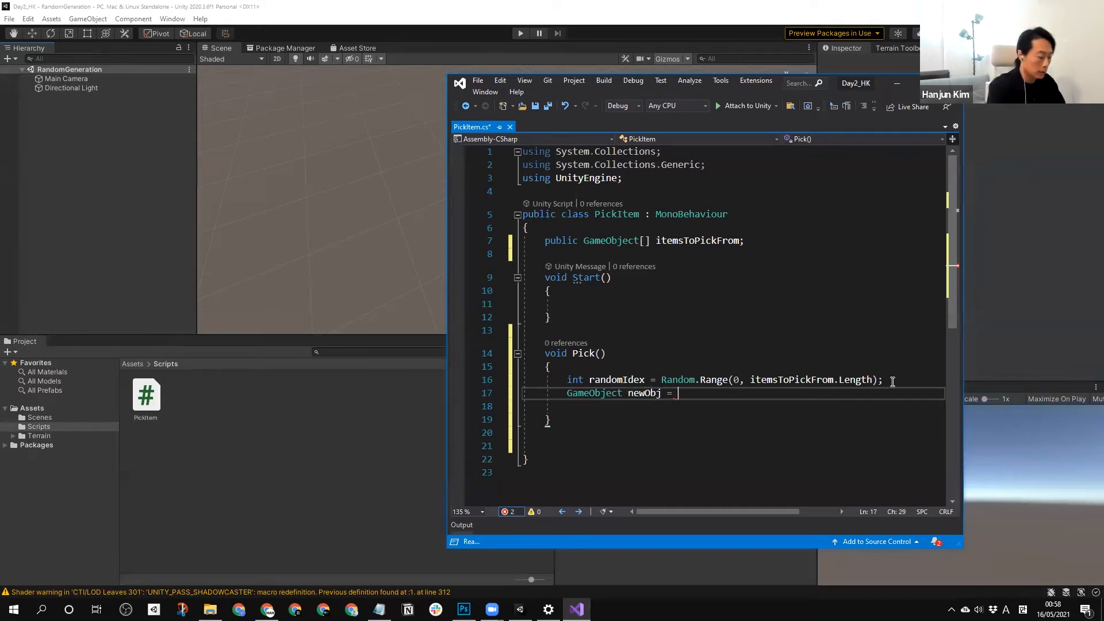
Assign newObj an empty Instantiate() call and widen the code editor window to fit longer lines.
{"action": "type", "text": "In"}
{"action": "key", "text": "Down"}
{"action": "key", "text": "Down"}
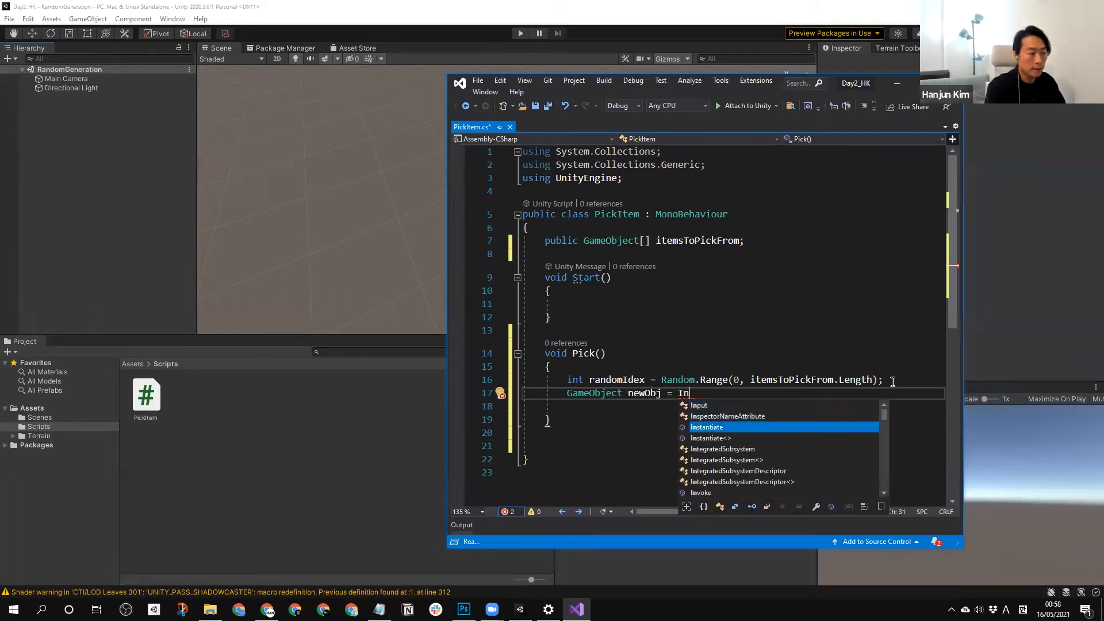
{"action": "key", "text": "Tab"}
{"action": "type", "text": "("}
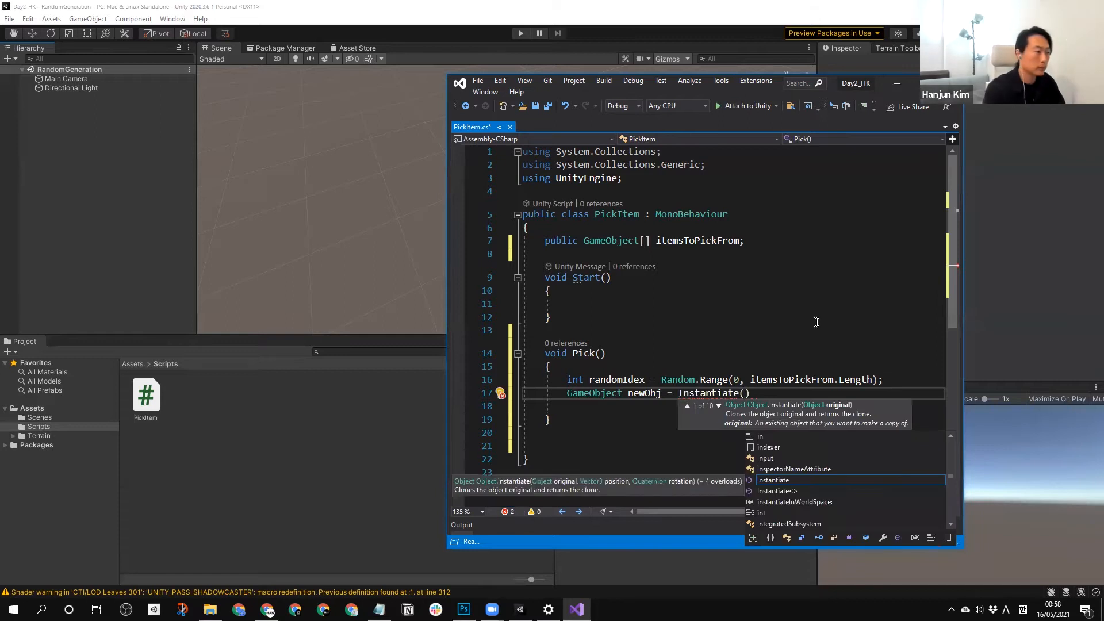
{"action": "key", "text": "Escape"}
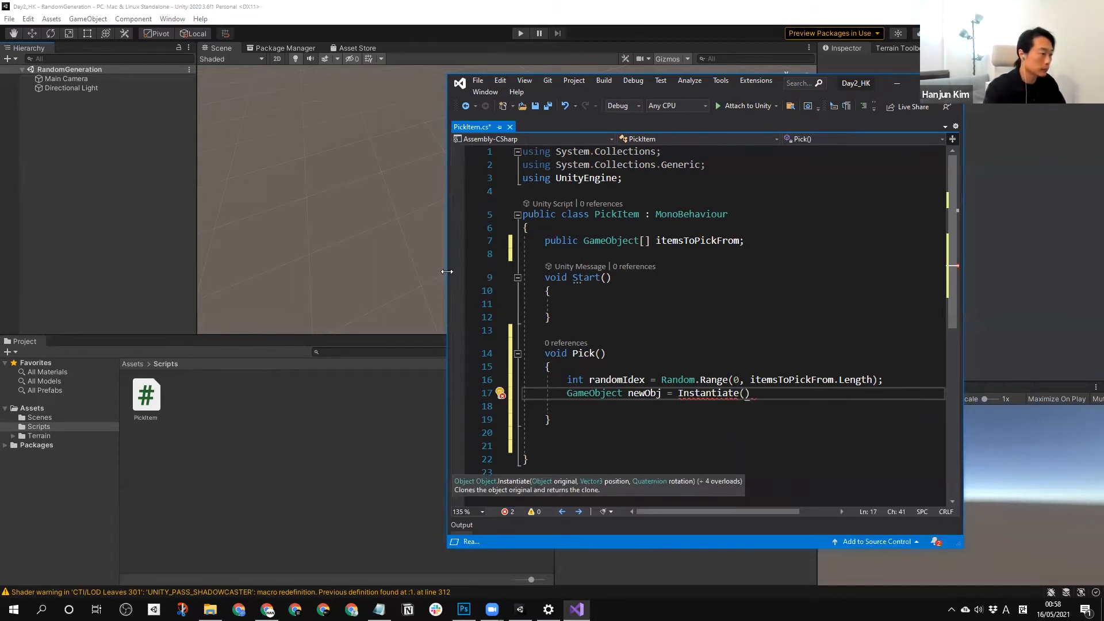
{"action": "left_click_drag", "start_coordinate": [446, 270], "coordinate": [217, 270]}
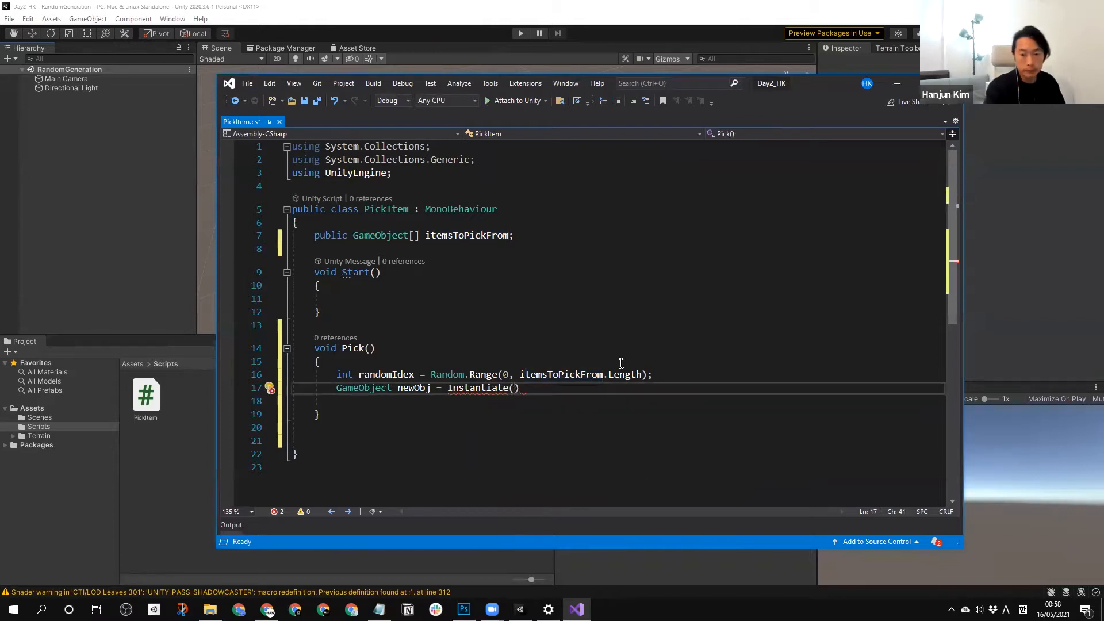
Pass itemsToPickFrom[randomIdex] as the first argument of the Instantiate call.
{"action": "type", "text": "itemsToPickFrom"}
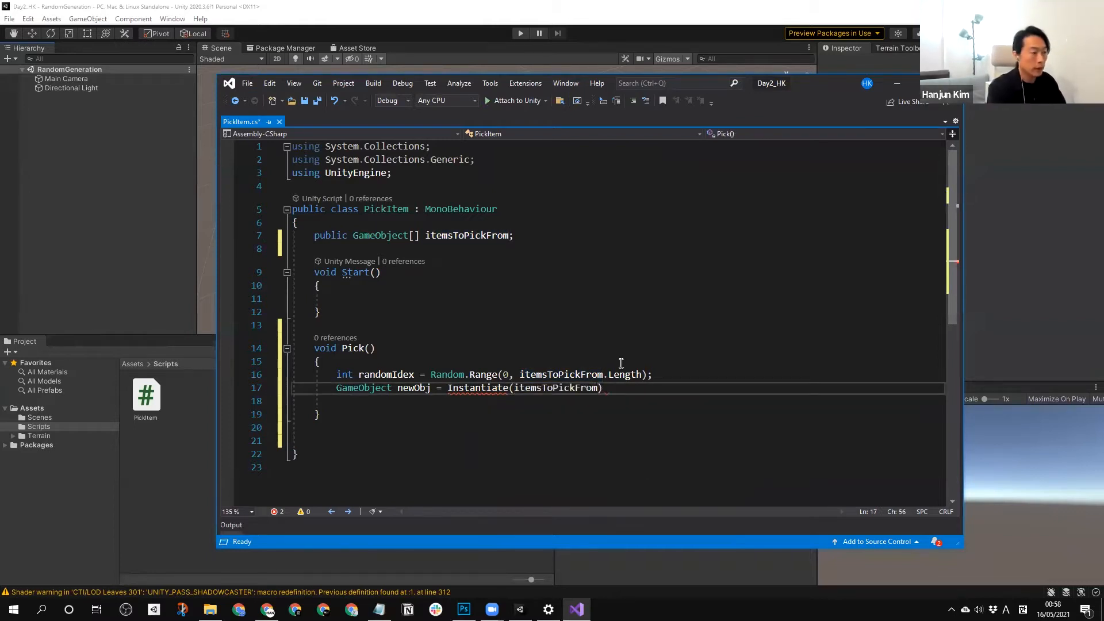
{"action": "type", "text": "[]"}
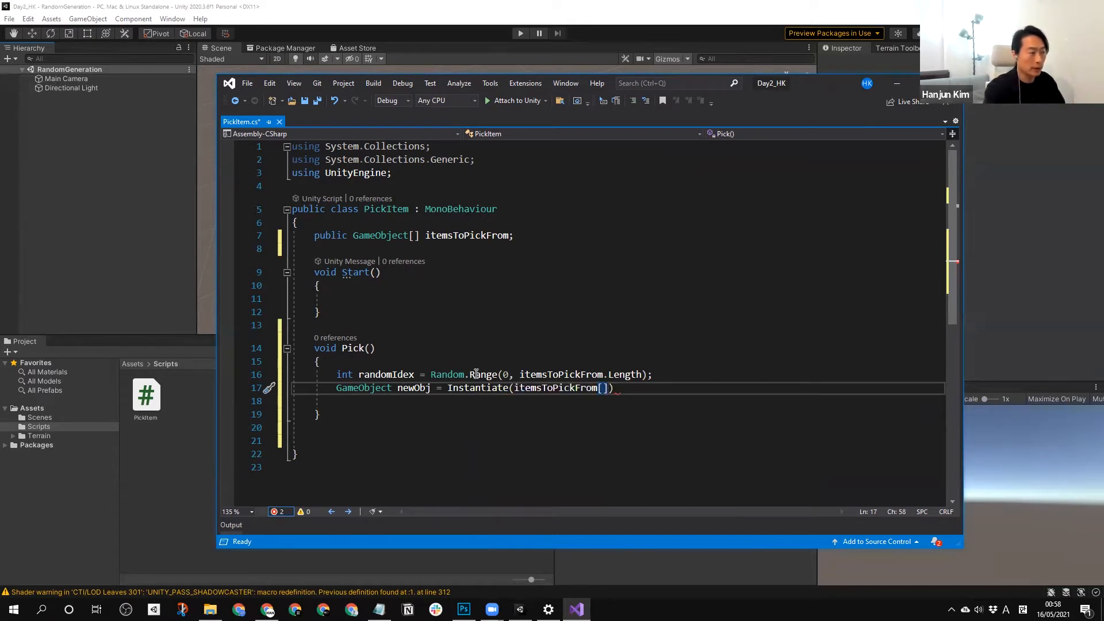
{"action": "double_click", "coordinate": [403, 374]}
{"action": "key", "text": "ctrl+c"}
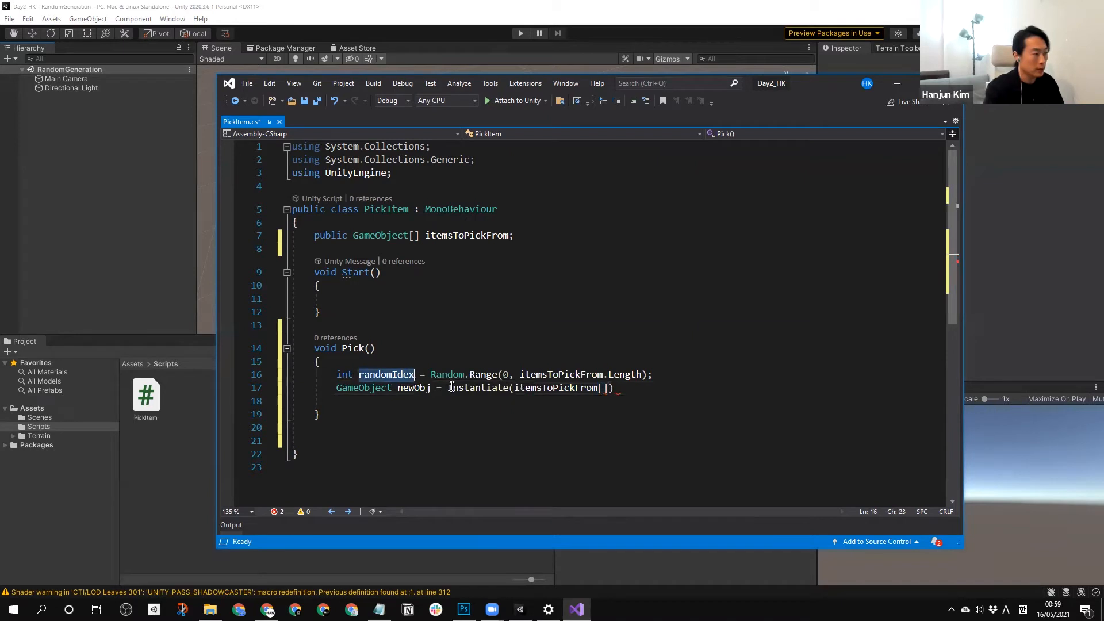
{"action": "left_click", "coordinate": [603, 389]}
{"action": "key", "text": "ctrl+v"}
{"action": "key", "text": "Right"}
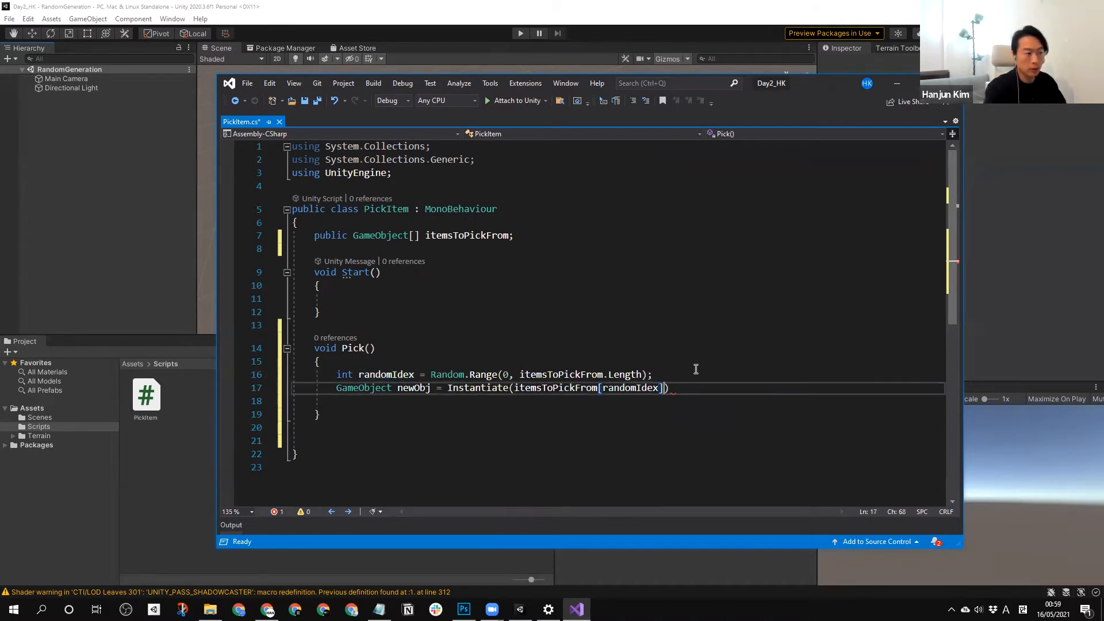
Add transform.position and Quaternion.identity as the remaining Instantiate arguments, end the statement and save the script.
{"action": "type", "text": ","}
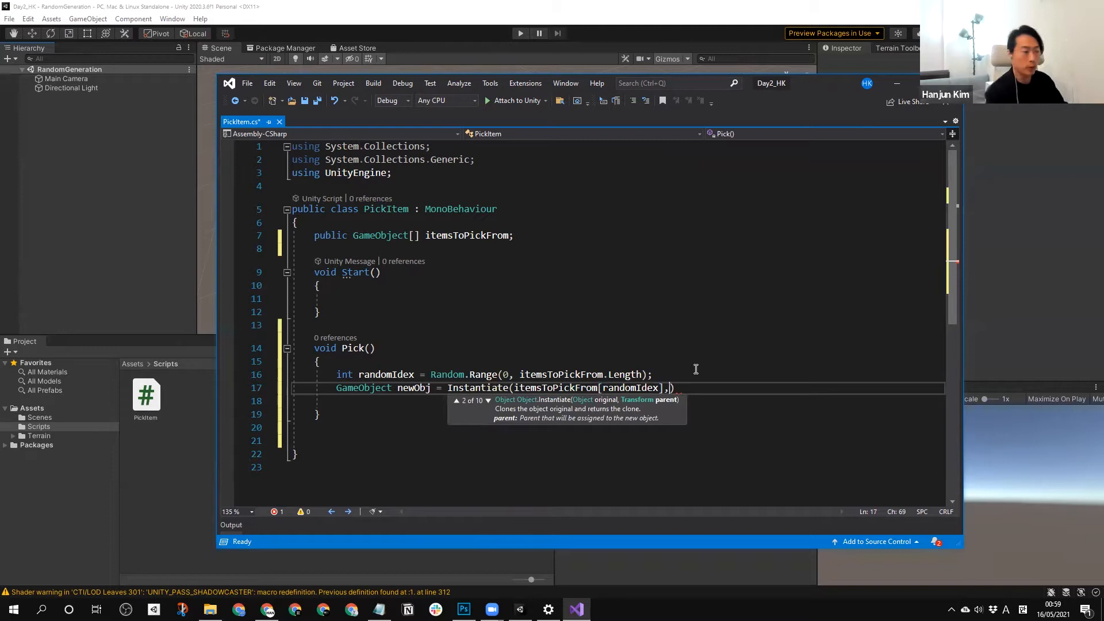
{"action": "type", "text": " tra"}
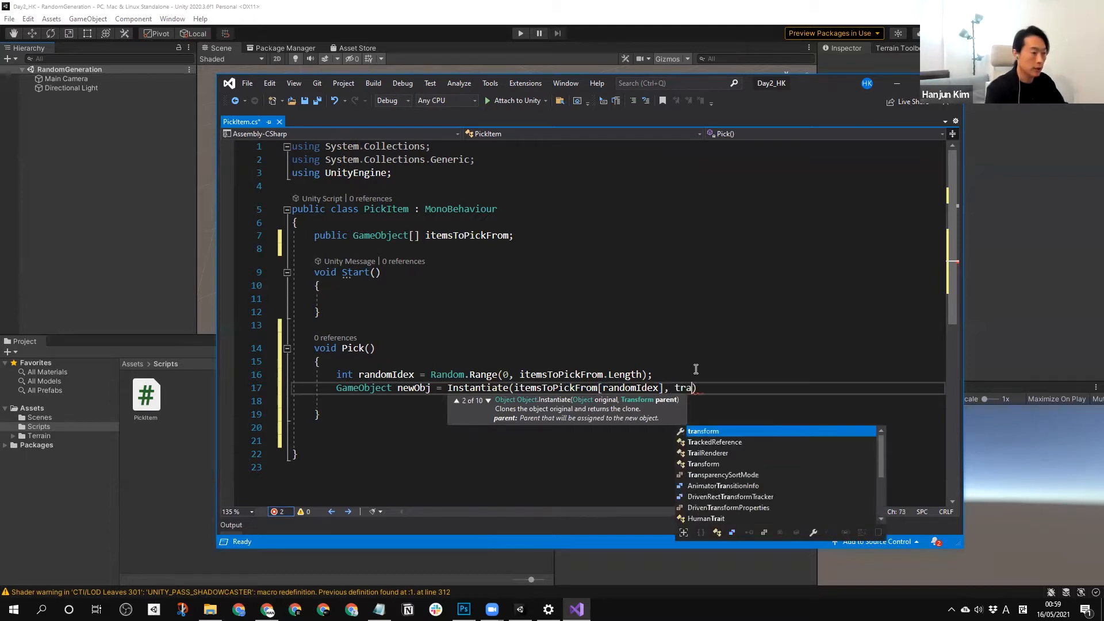
{"action": "type", "text": "nsform.position, "}
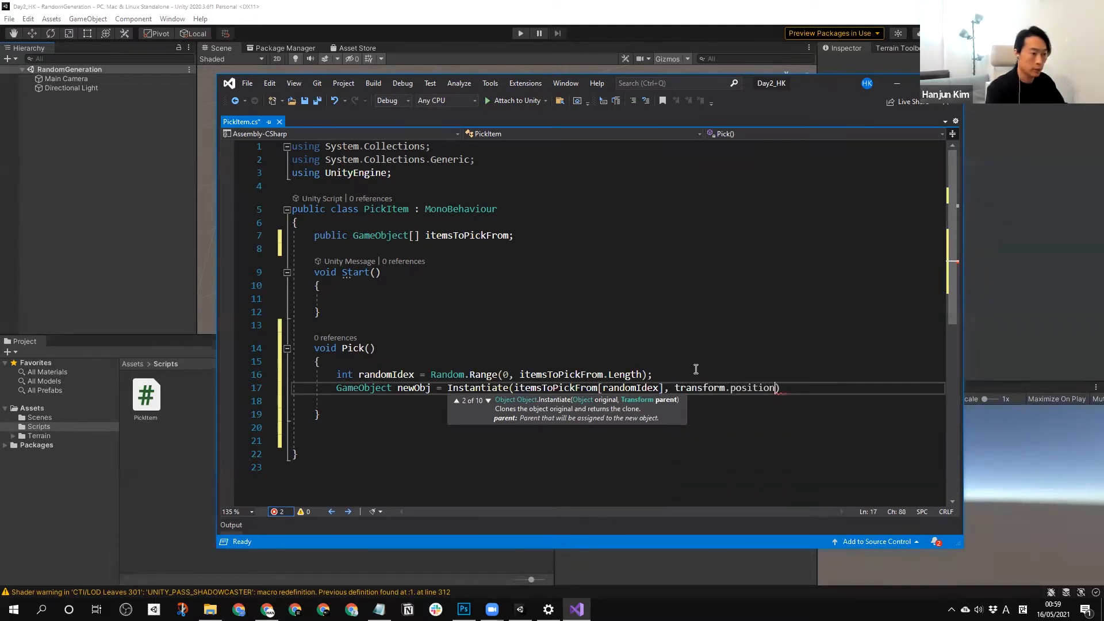
{"action": "type", "text": "Quaternion"}
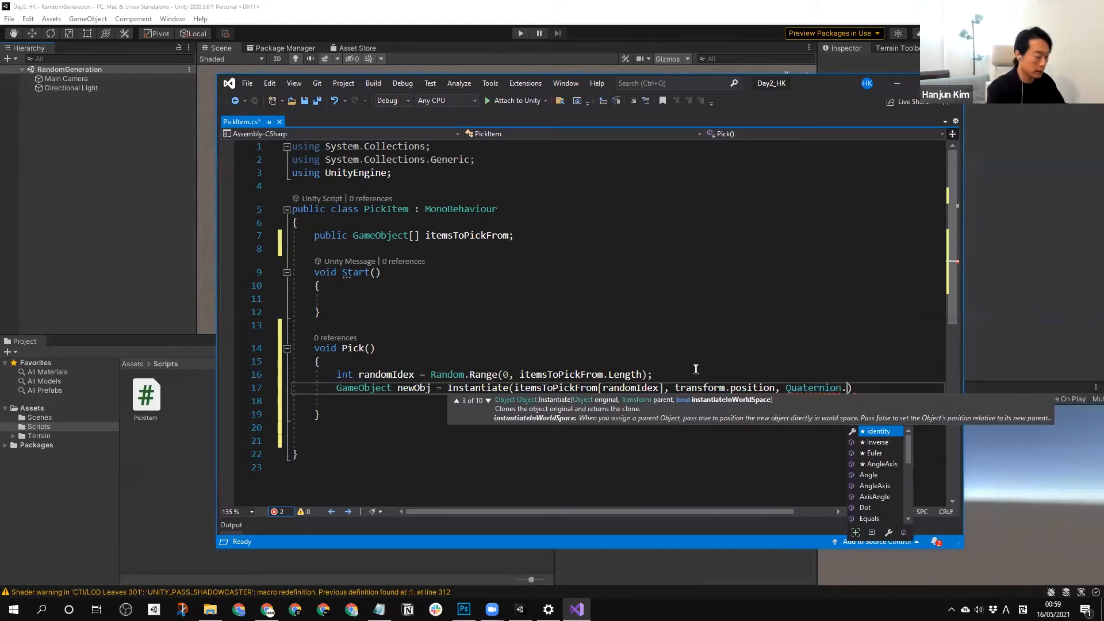
{"action": "type", "text": ".identity);"}
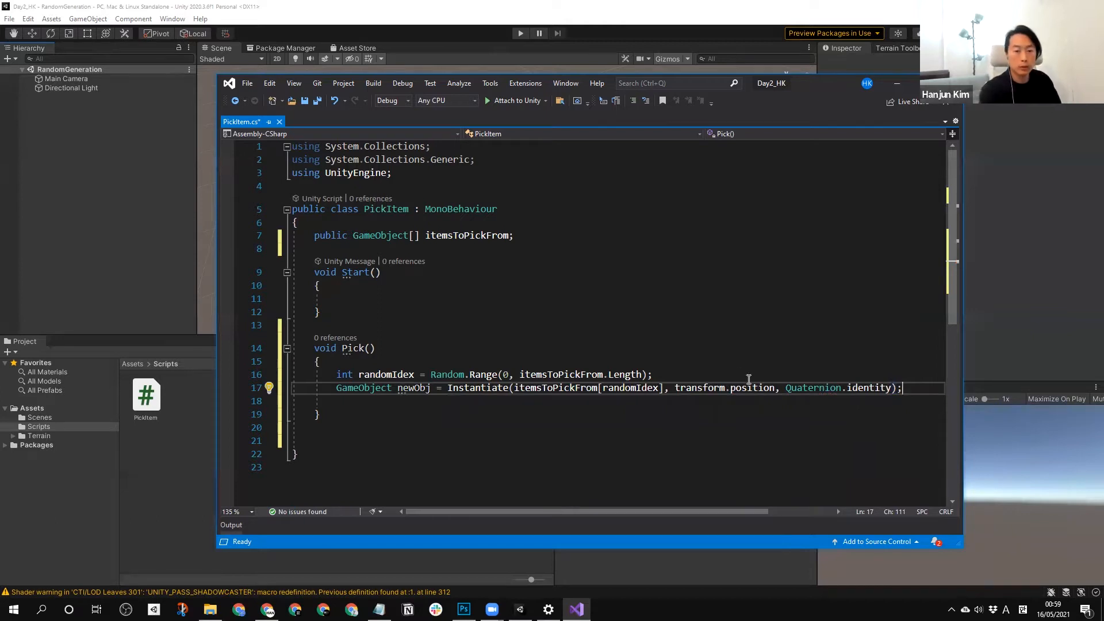
{"action": "key", "text": "ctrl+s"}
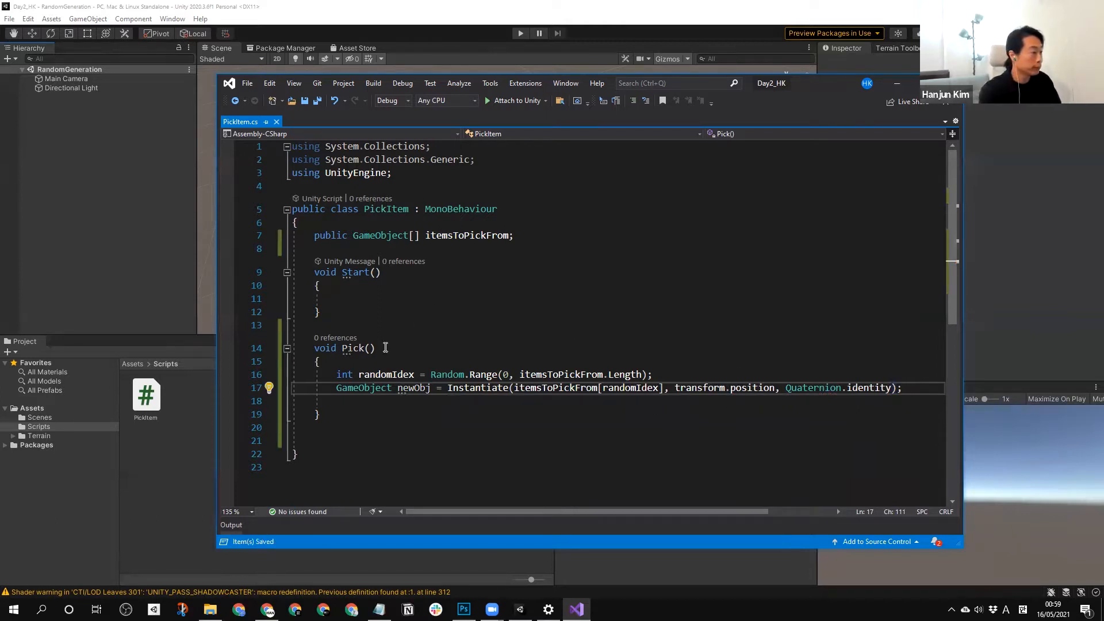
Call Pick(); inside the Start method and save the script.
{"action": "left_click_drag", "start_coordinate": [384, 347], "coordinate": [342, 348]}
{"action": "key", "text": "ctrl+c"}
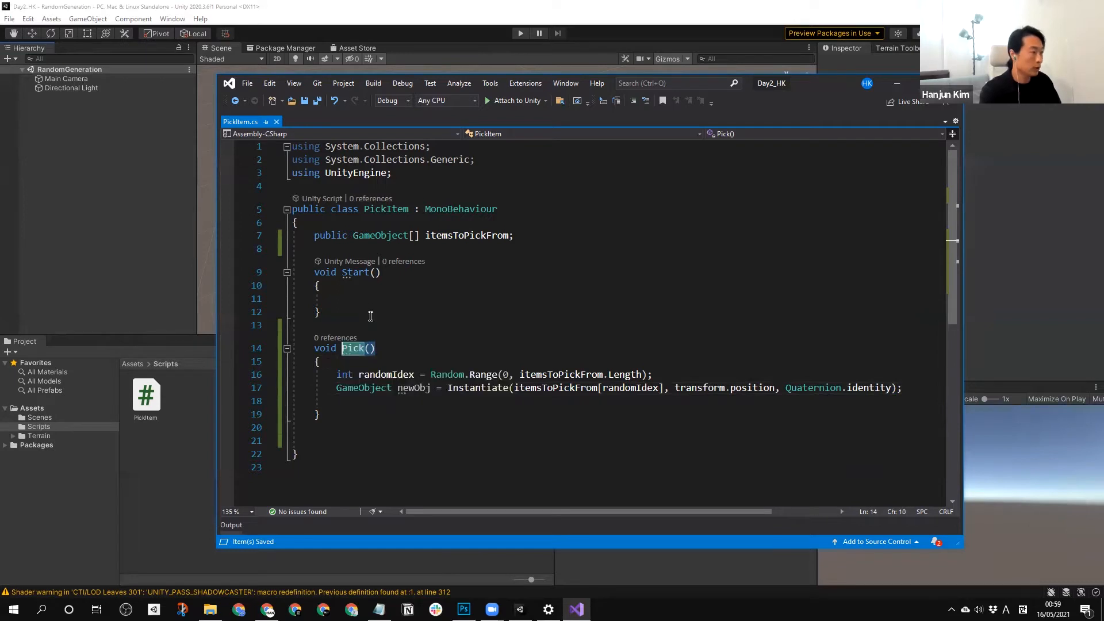
{"action": "left_click", "coordinate": [366, 299]}
{"action": "key", "text": "ctrl+v"}
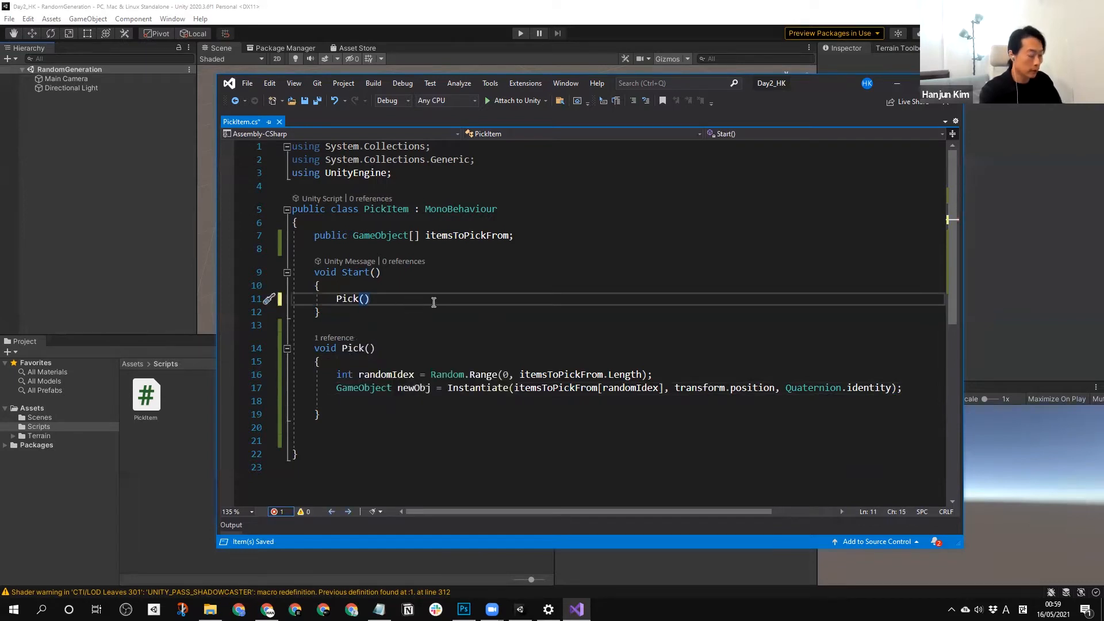
{"action": "type", "text": ";"}
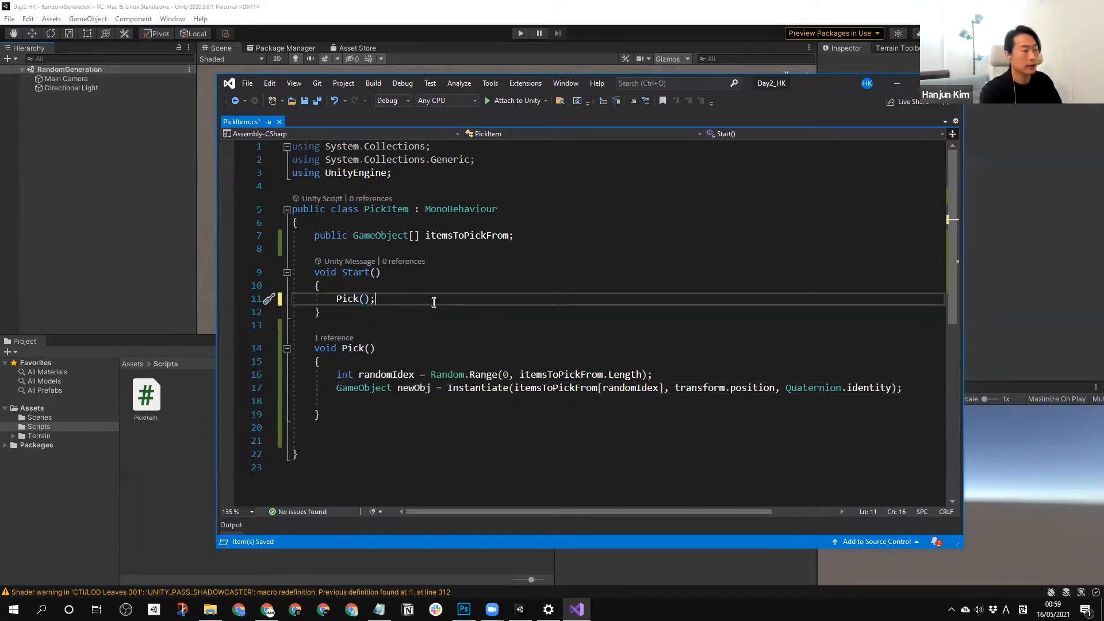
{"action": "key", "text": "ctrl+s"}
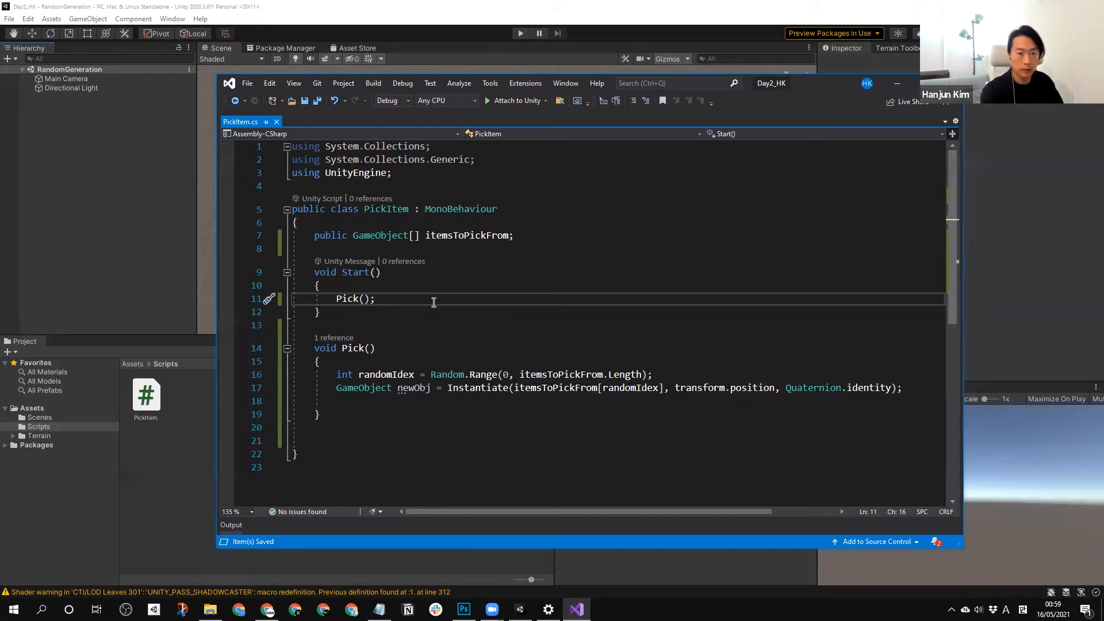
Switch to the Unity editor and create an empty GameObject named PickItem in the scene.
{"action": "left_click", "coordinate": [187, 508]}
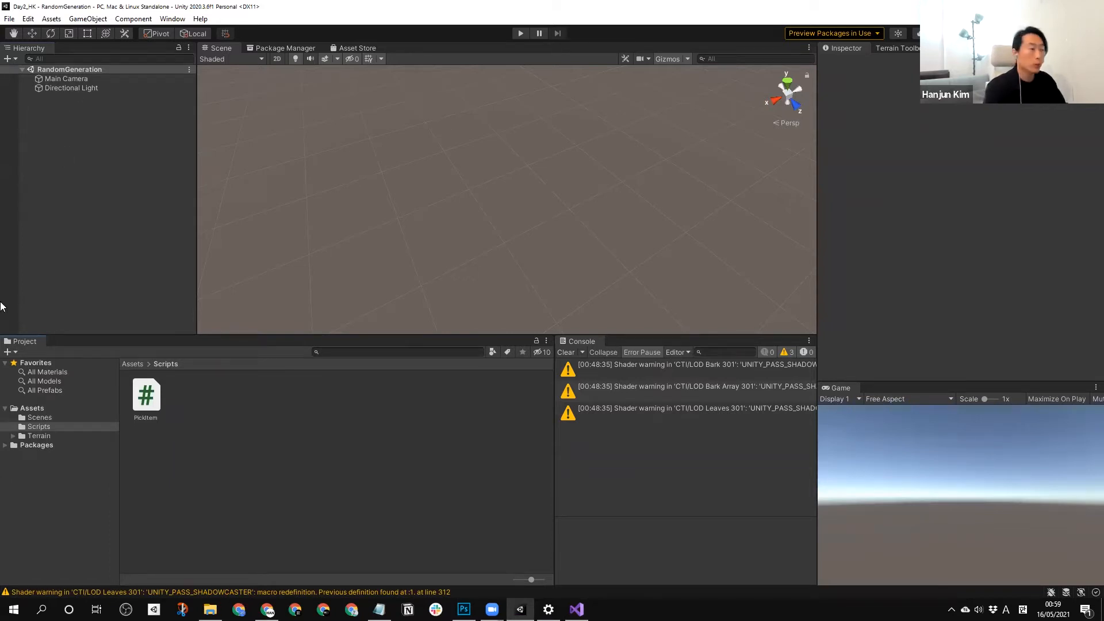
{"action": "right_click", "coordinate": [93, 151]}
{"action": "left_click", "coordinate": [171, 288]}
{"action": "type", "text": "Pickl"}
{"action": "type", "text": "tem"}
{"action": "key", "text": "Return"}
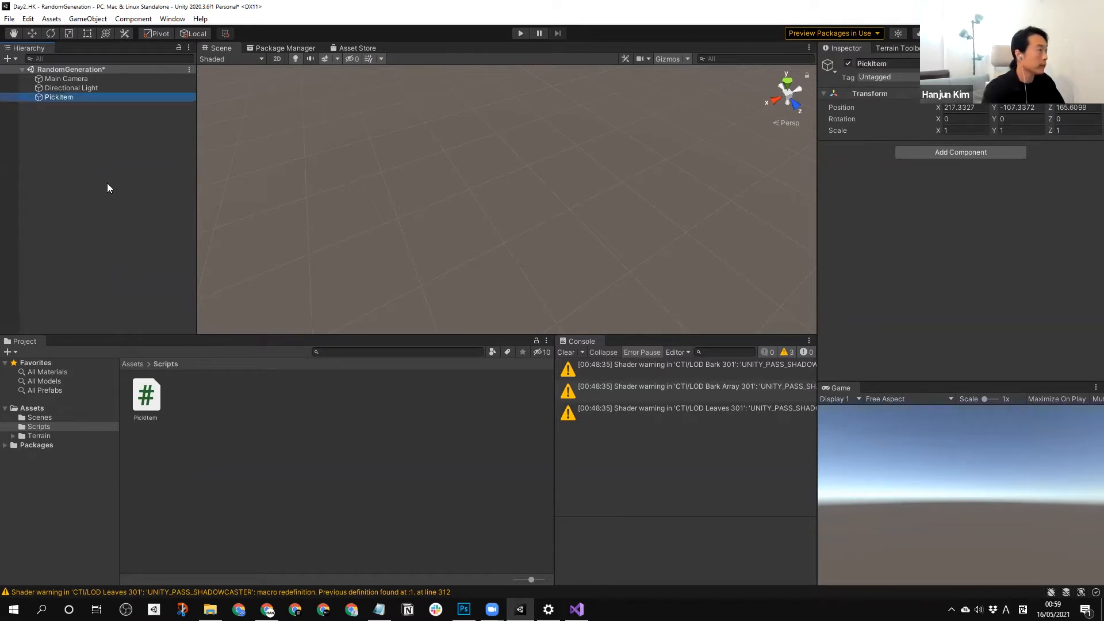
Reset the PickItem object's Transform so it sits at the origin.
{"action": "left_click", "coordinate": [881, 90]}
{"action": "left_click", "coordinate": [76, 132]}
{"action": "left_click", "coordinate": [63, 98]}
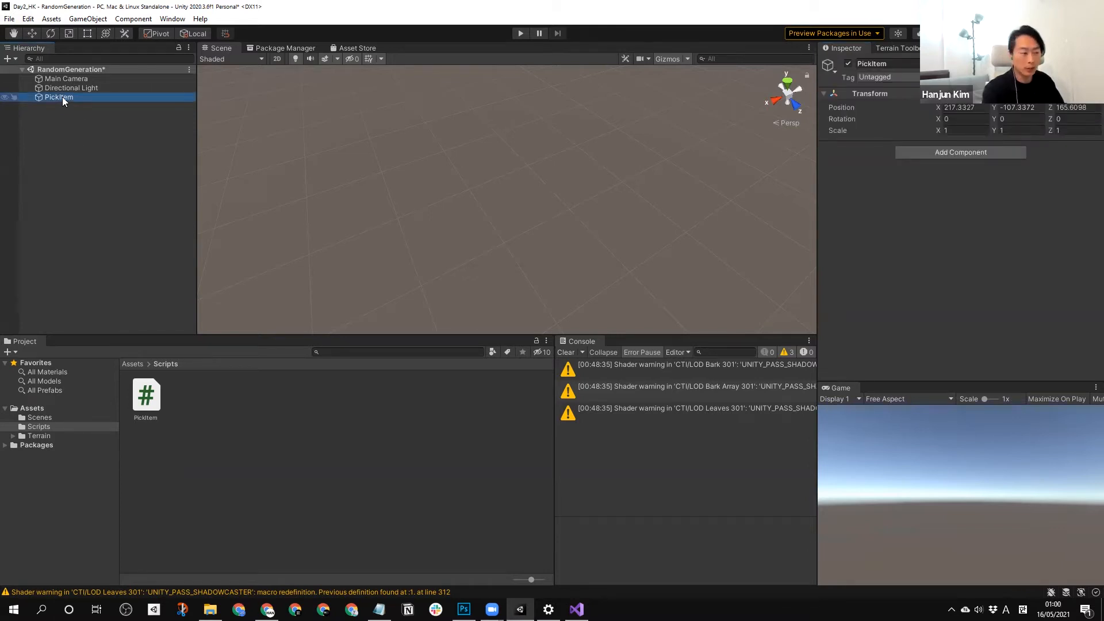
{"action": "right_click", "coordinate": [874, 92]}
{"action": "left_click", "coordinate": [896, 97]}
{"action": "left_click", "coordinate": [96, 180]}
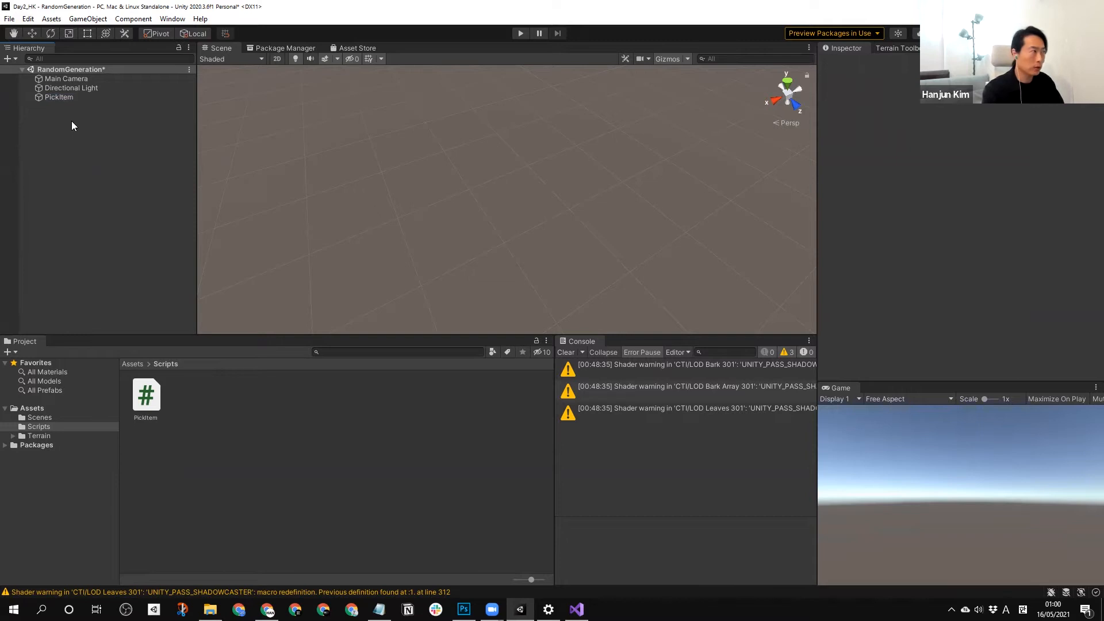
{"action": "left_click", "coordinate": [66, 97]}
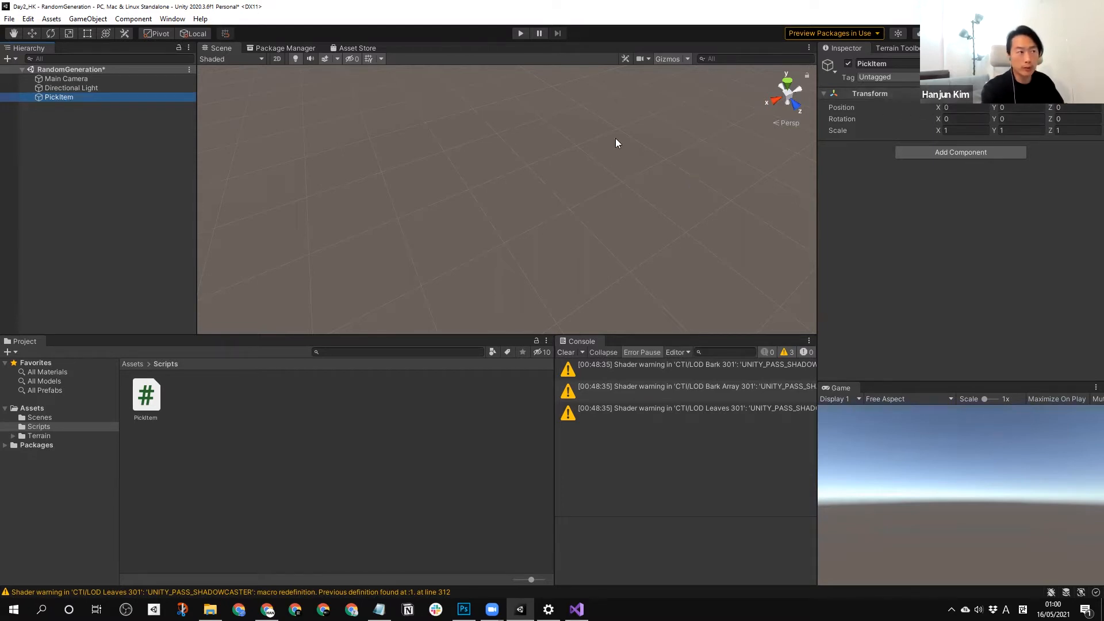
Attach the PickItem script to the PickItem object and expand its Items To Pick From list.
{"action": "left_click", "coordinate": [121, 223]}
{"action": "left_click", "coordinate": [65, 97]}
{"action": "left_click_drag", "start_coordinate": [143, 395], "coordinate": [55, 96]}
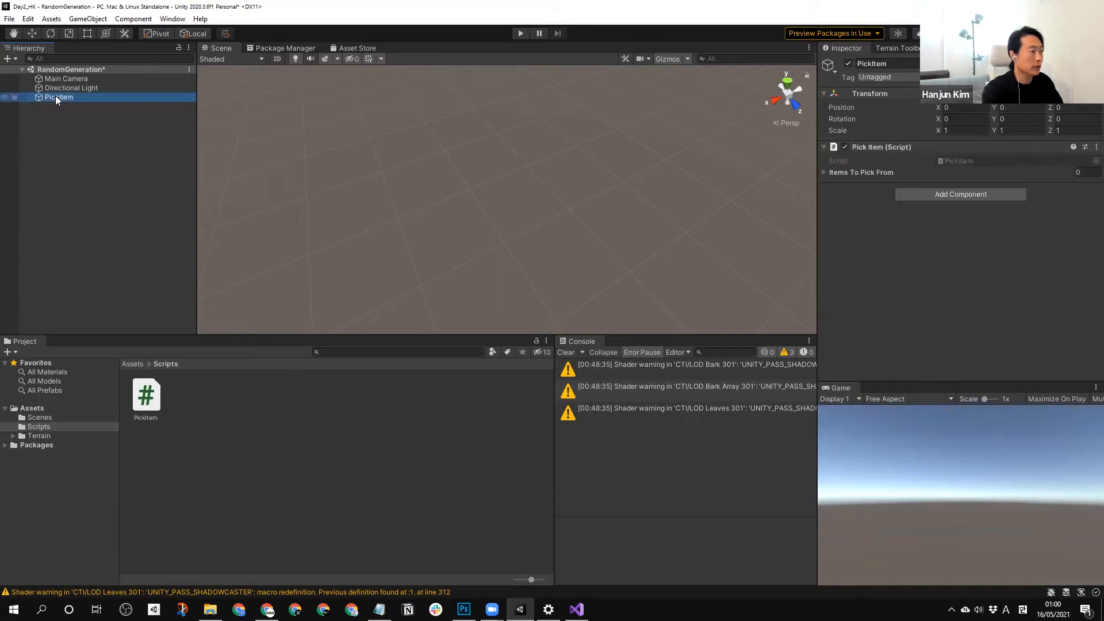
{"action": "left_click", "coordinate": [877, 242]}
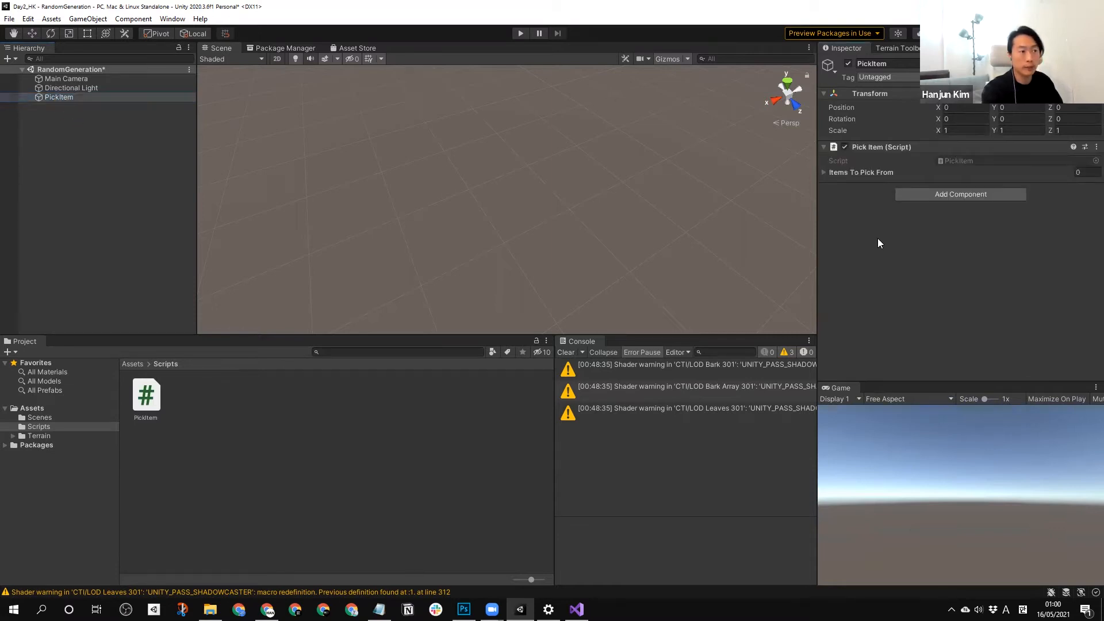
{"action": "left_click", "coordinate": [824, 173]}
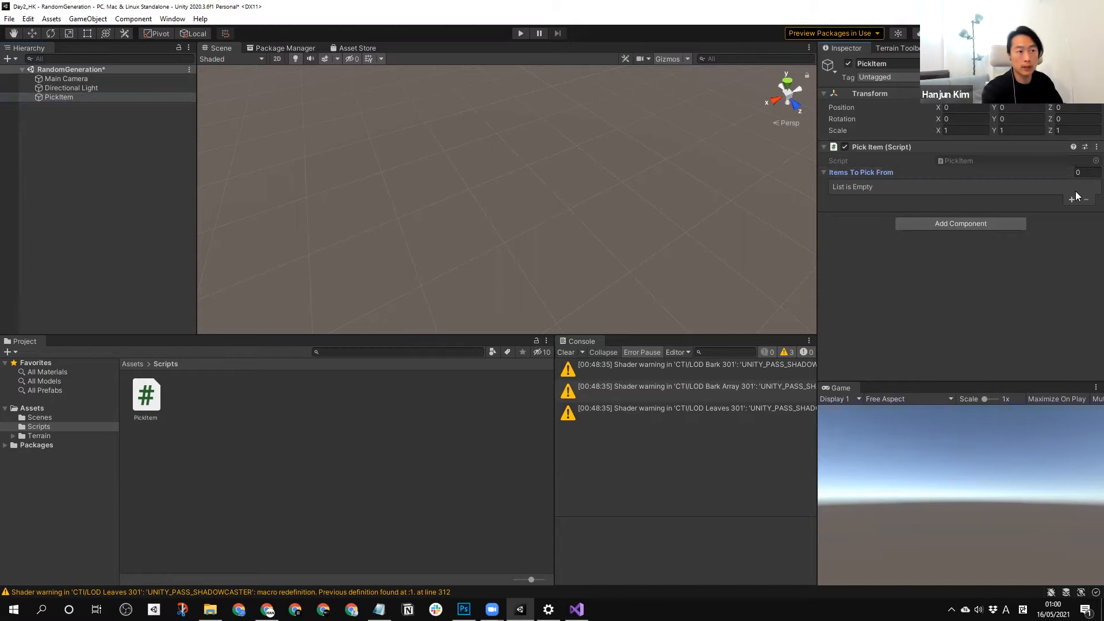
Create a 3D Cube object at the root of the scene.
{"action": "left_click", "coordinate": [79, 171]}
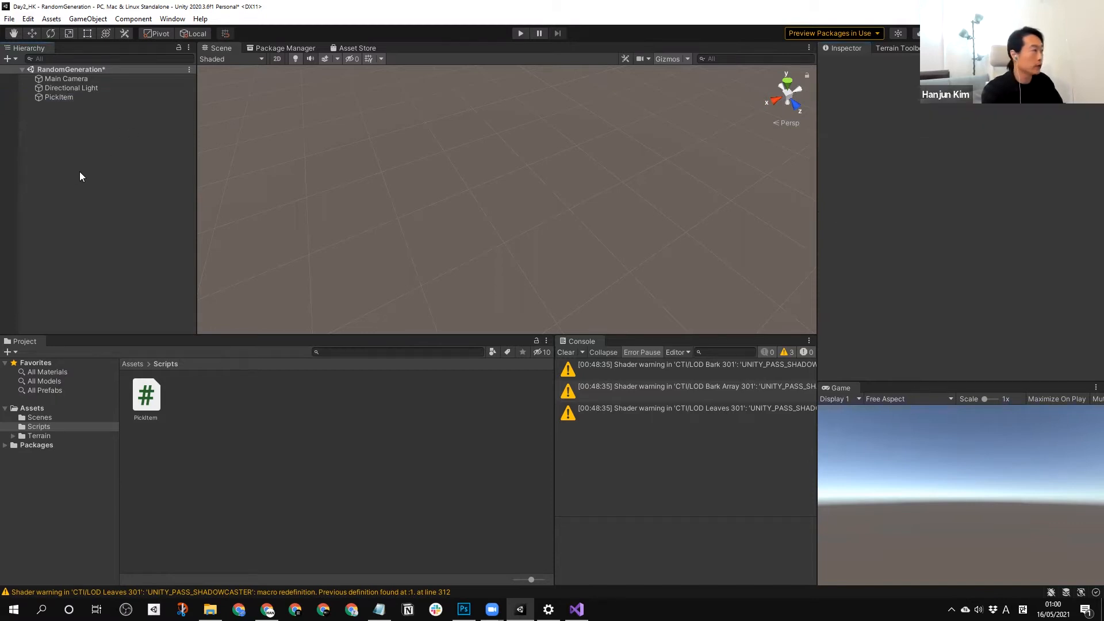
{"action": "right_click", "coordinate": [93, 202]}
{"action": "mouse_move", "coordinate": [194, 353]}
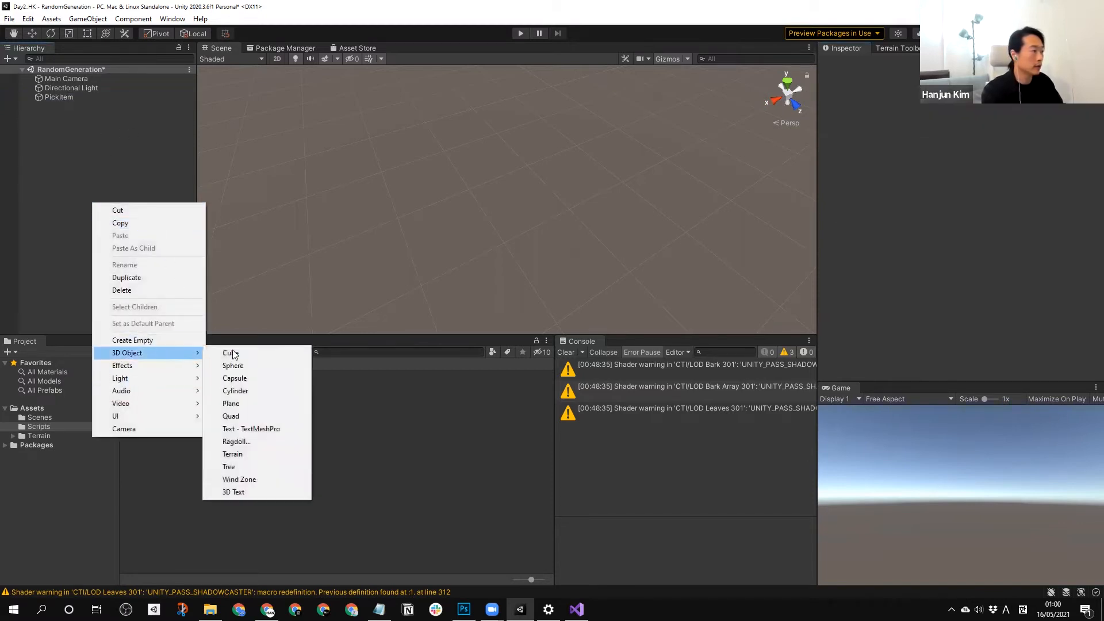
{"action": "left_click", "coordinate": [250, 352]}
{"action": "left_click", "coordinate": [76, 105]}
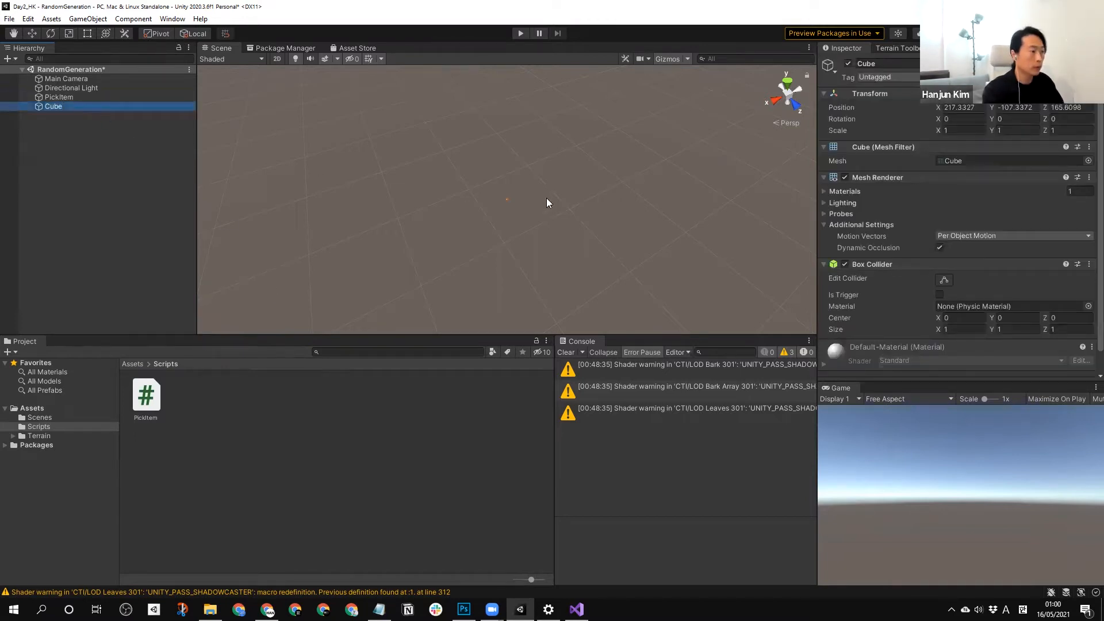
Reset the cube's Transform to the origin and frame the cube in the Scene view.
{"action": "right_click", "coordinate": [495, 200]}
{"action": "key", "text": "f"}
{"action": "scroll", "coordinate": [508, 200], "scroll_direction": "down", "scroll_amount": 5}
{"action": "right_click", "coordinate": [868, 93]}
{"action": "left_click", "coordinate": [891, 99]}
{"action": "left_click", "coordinate": [43, 107]}
{"action": "right_click", "coordinate": [490, 187]}
{"action": "key", "text": "f"}
{"action": "scroll", "coordinate": [529, 196], "scroll_direction": "down", "scroll_amount": 5}
{"action": "middle_click_drag", "start_coordinate": [538, 202], "coordinate": [527, 257]}
Rename the cube as BlueCube.
{"action": "left_click", "coordinate": [73, 151]}
{"action": "left_click", "coordinate": [48, 108]}
{"action": "left_click", "coordinate": [74, 121]}
{"action": "left_click", "coordinate": [62, 106]}
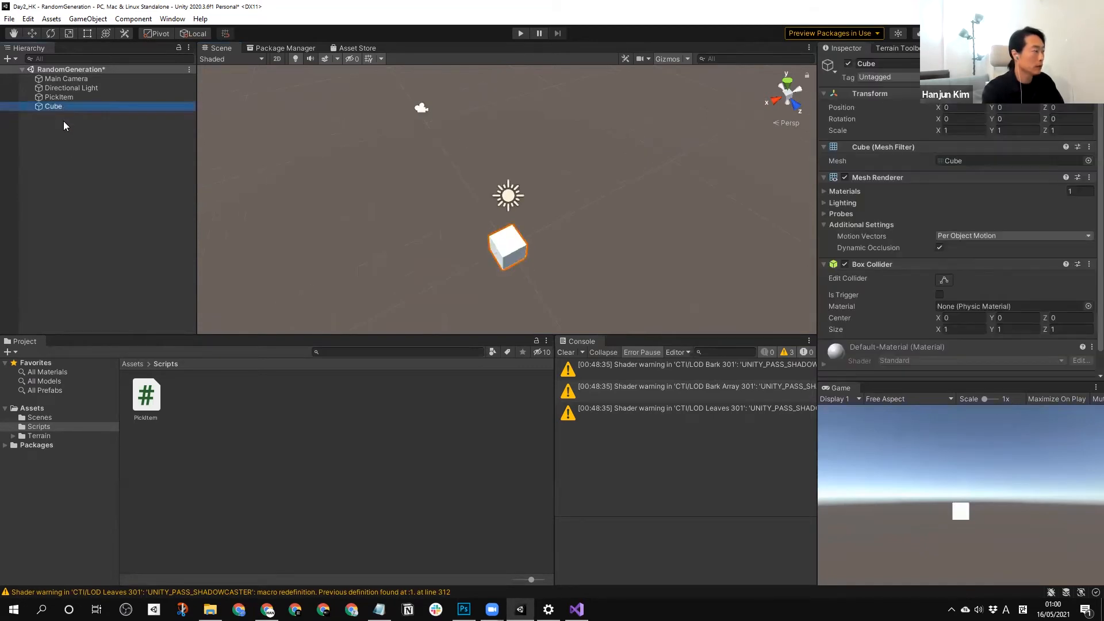
{"action": "key", "text": "F2"}
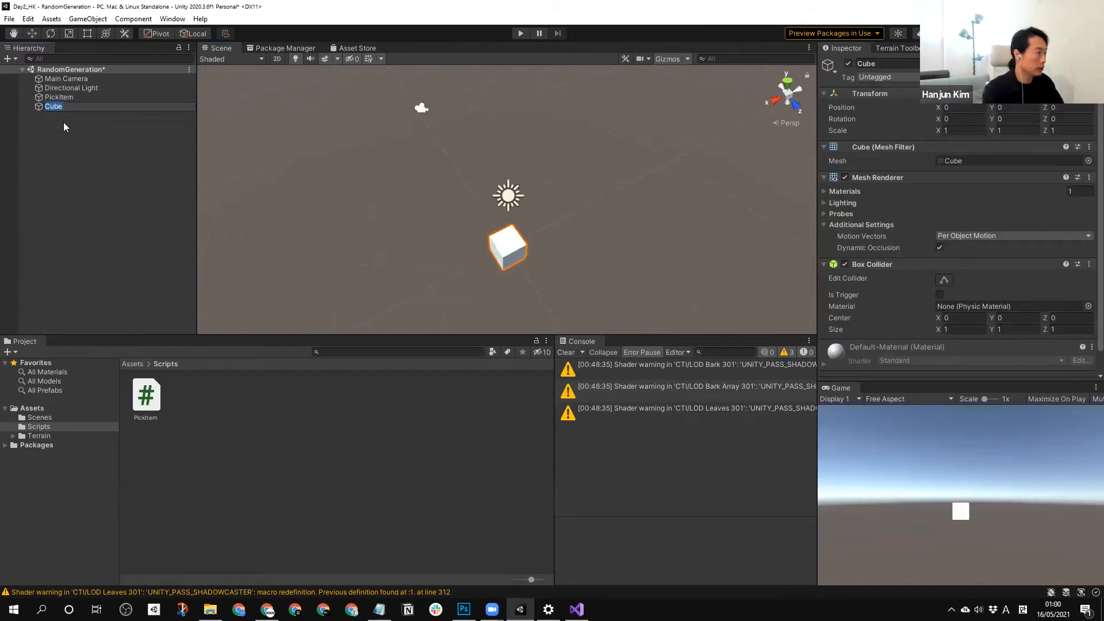
{"action": "key", "text": "Home"}
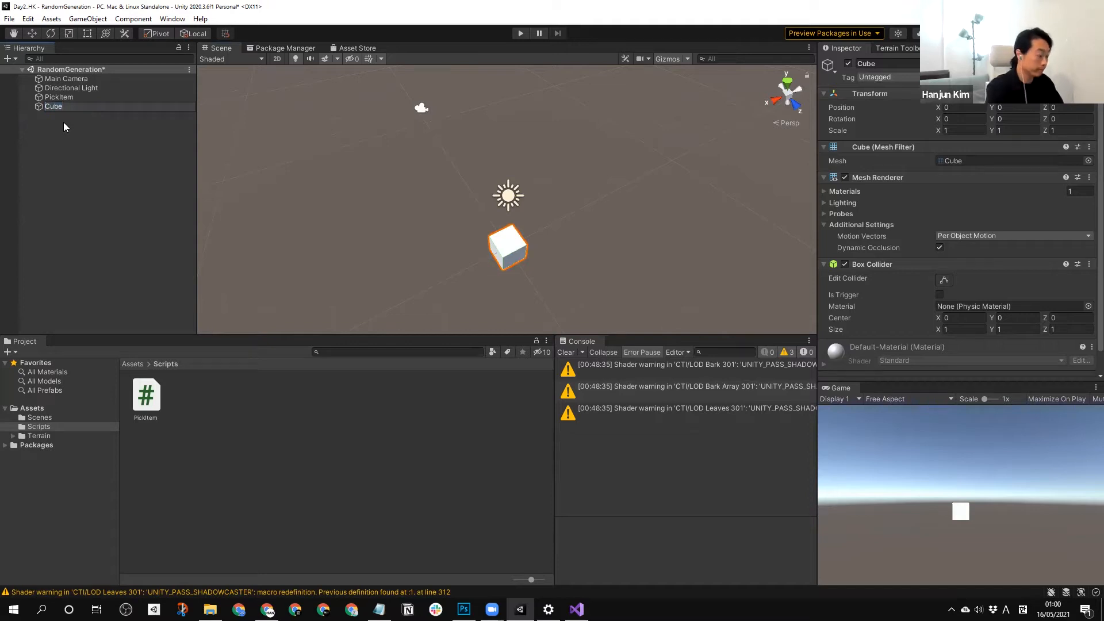
{"action": "type", "text": "Blue"}
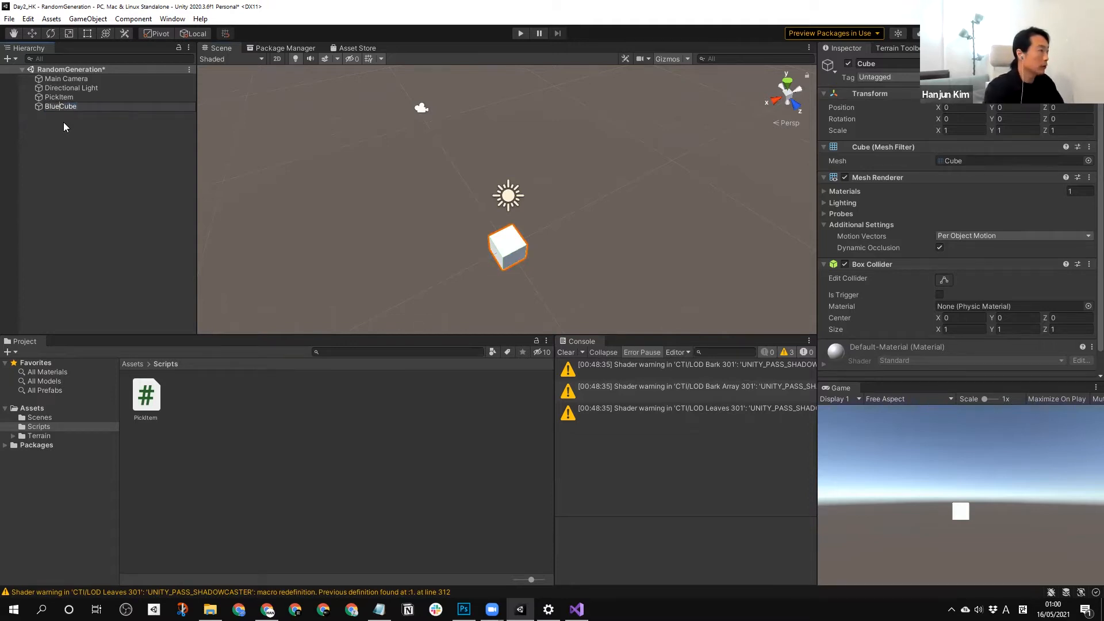
{"action": "left_click", "coordinate": [63, 122]}
Duplicate BlueCube and name the copy RedCube.
{"action": "left_click", "coordinate": [63, 107]}
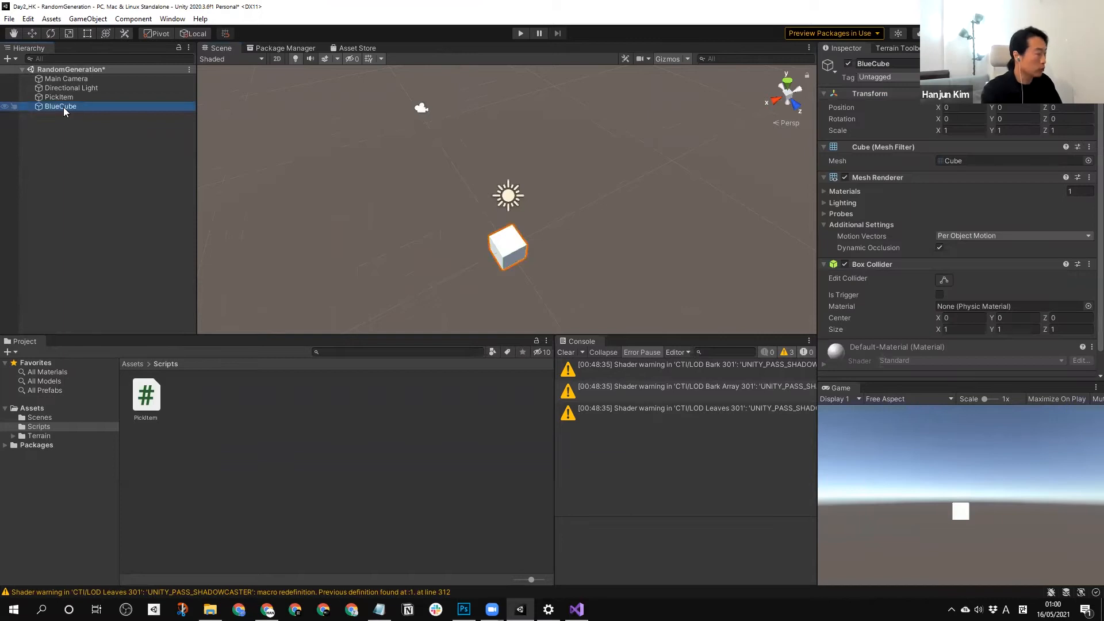
{"action": "key", "text": "ctrl+d"}
{"action": "key", "text": "F2"}
{"action": "type", "text": "RedCube"}
{"action": "left_click", "coordinate": [110, 191]}
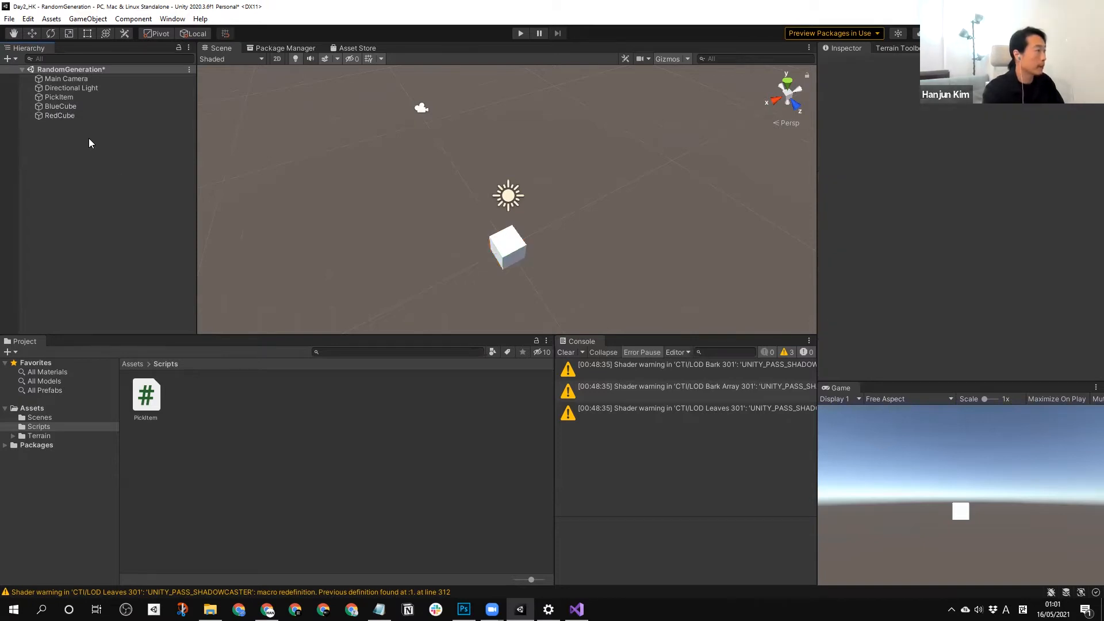
Create a folder named Materials in the project's Assets folder.
{"action": "left_click", "coordinate": [32, 408]}
{"action": "right_click", "coordinate": [291, 444]}
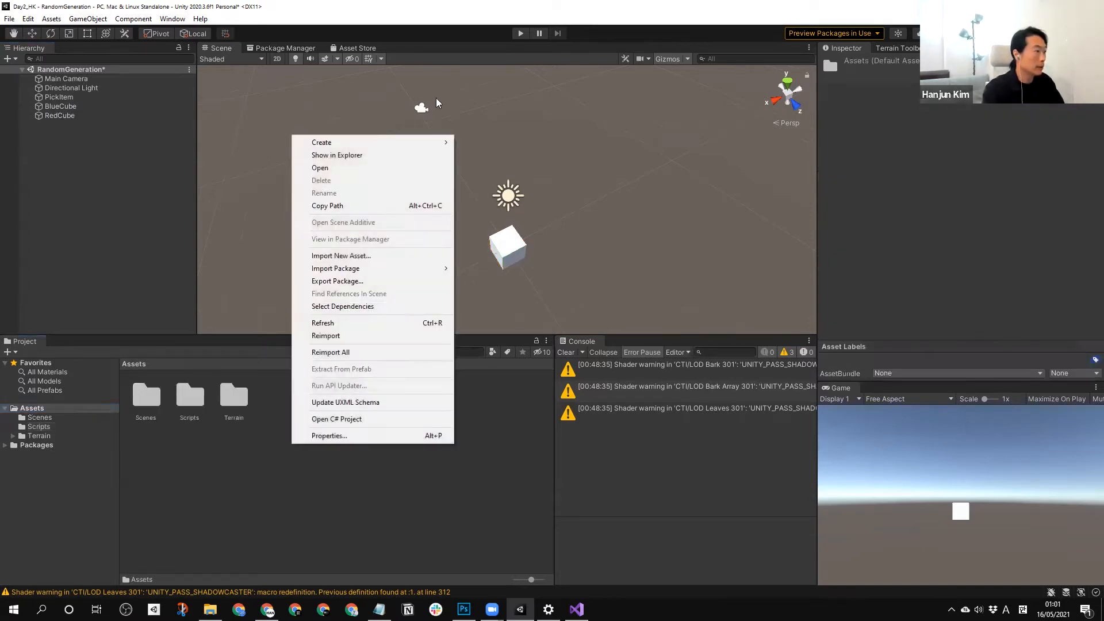
{"action": "mouse_move", "coordinate": [405, 140]}
{"action": "left_click", "coordinate": [487, 143]}
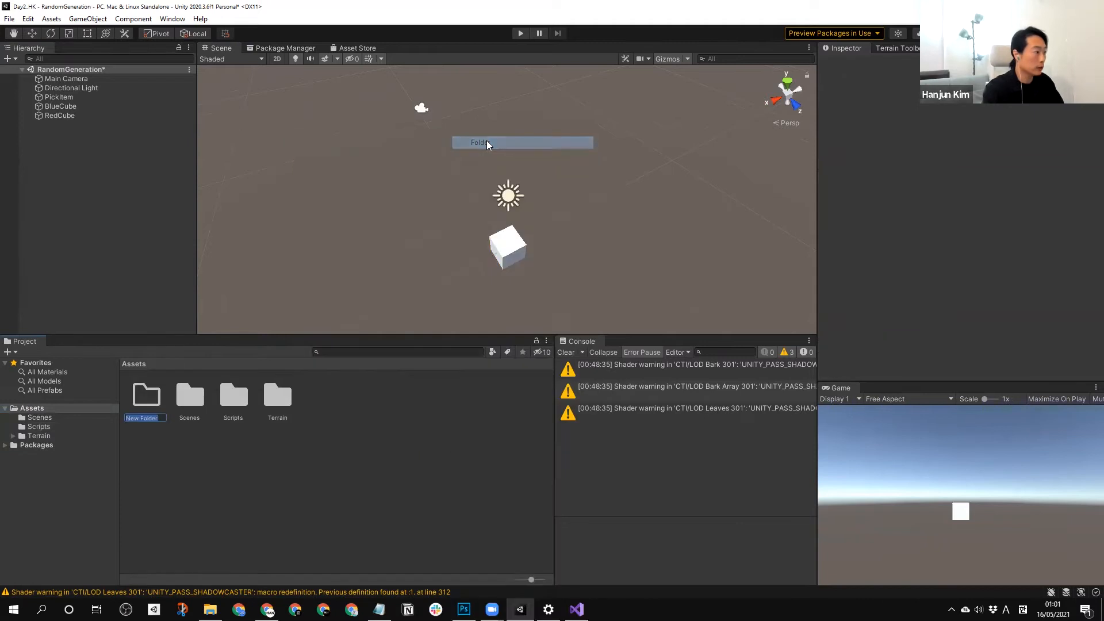
{"action": "type", "text": "Materi"}
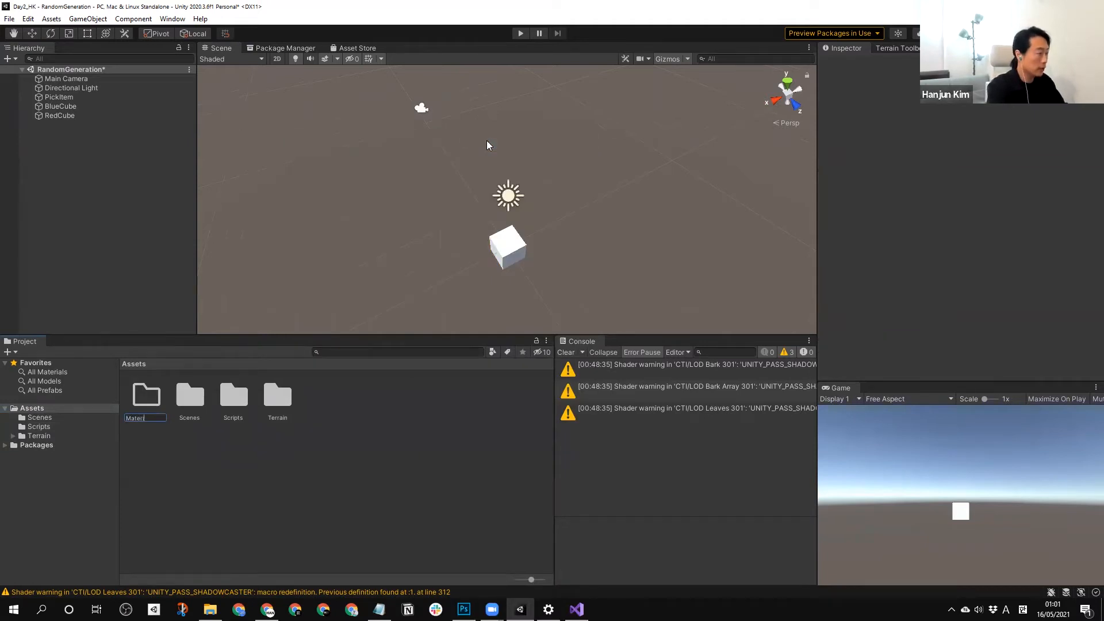
Create a second folder named Prefabs in the Assets folder.
{"action": "right_click", "coordinate": [385, 408]}
{"action": "mouse_move", "coordinate": [517, 103]}
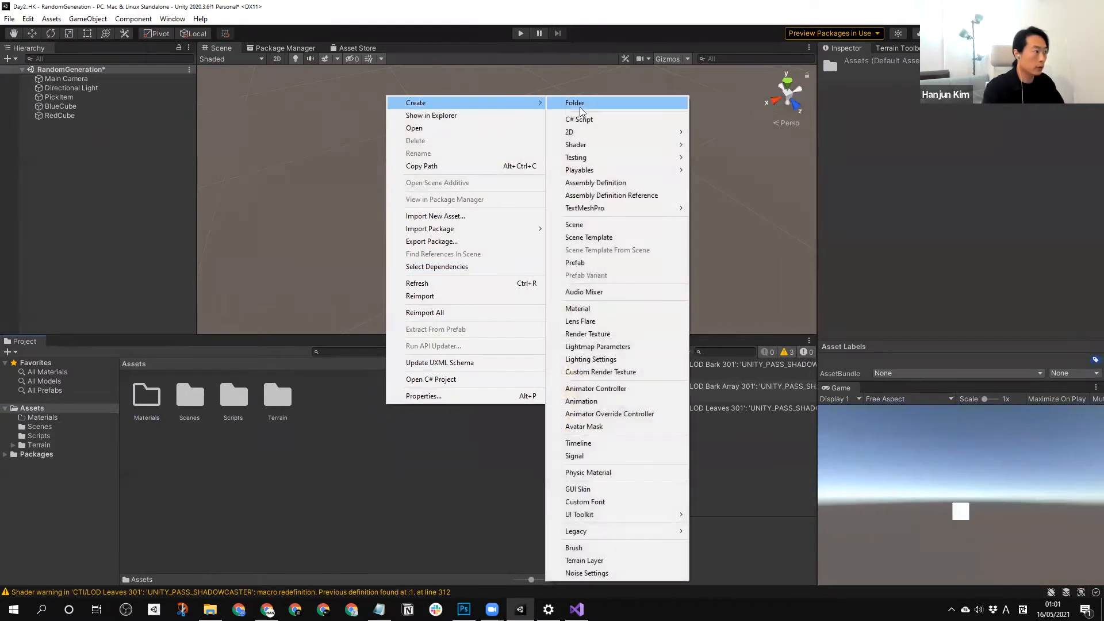
{"action": "left_click", "coordinate": [579, 107]}
{"action": "type", "text": "Prefa"}
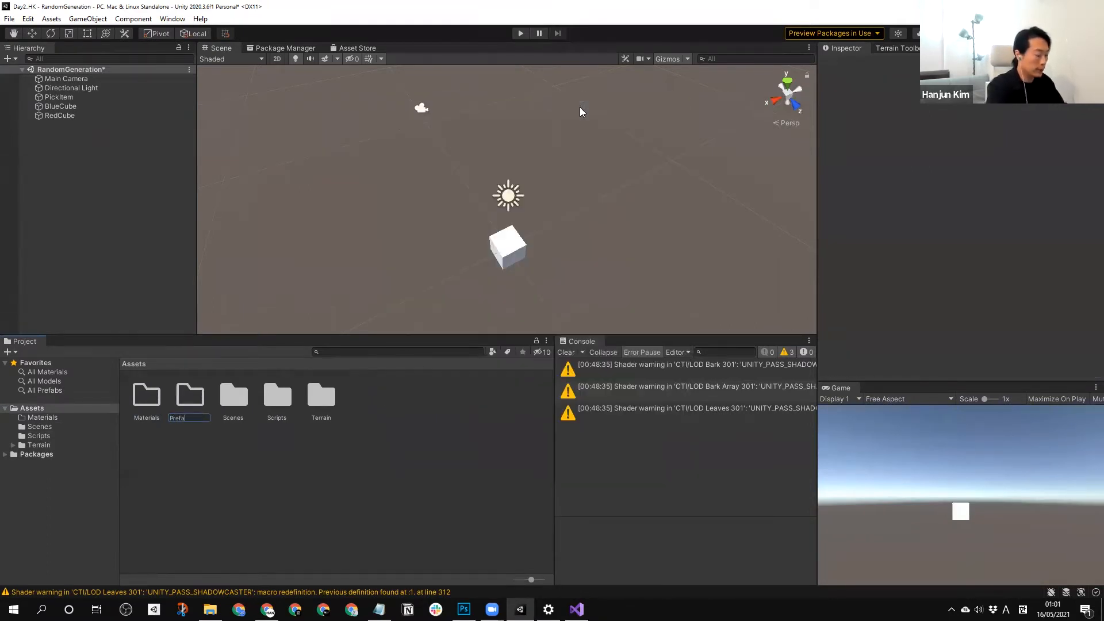
{"action": "type", "text": "bs"}
{"action": "key", "text": "Return"}
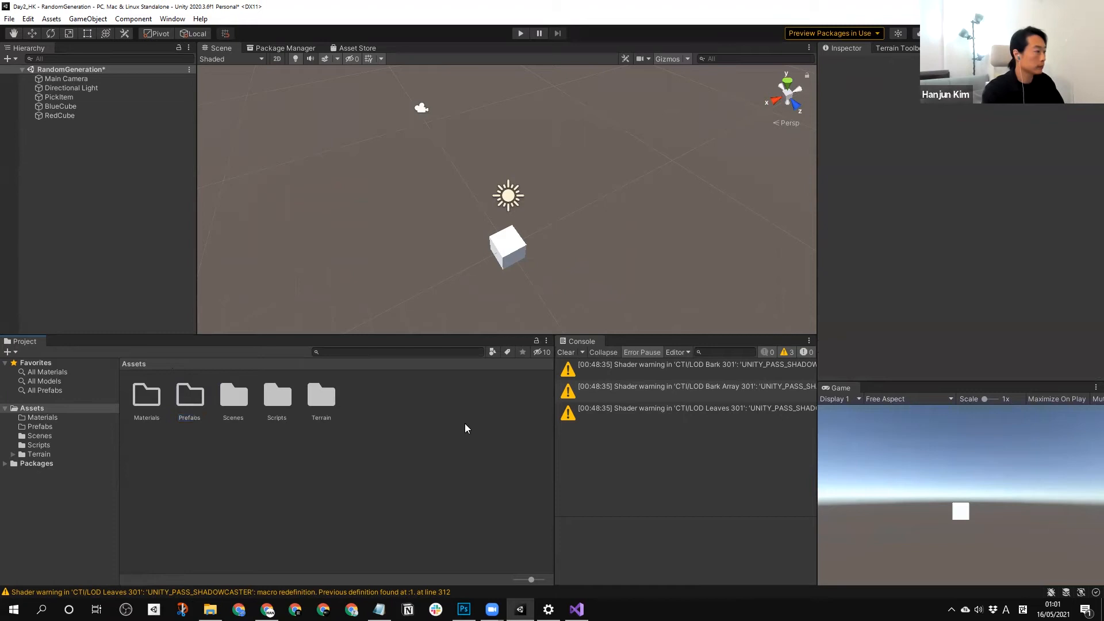
Create a new material named BlueMat inside the Materials folder.
{"action": "double_click", "coordinate": [146, 396]}
{"action": "right_click", "coordinate": [345, 427]}
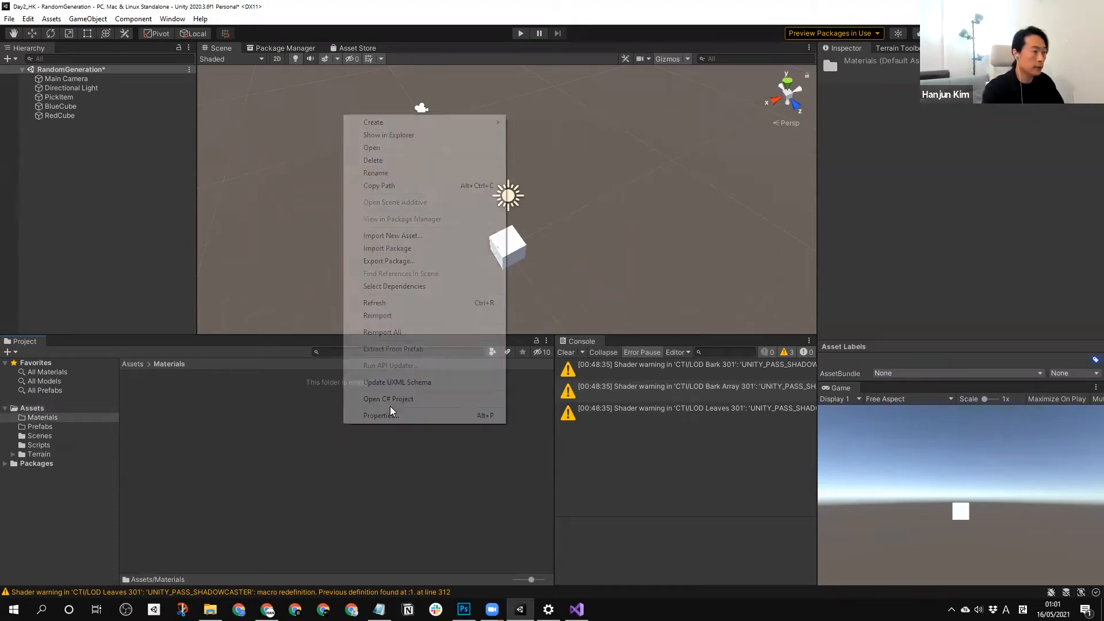
{"action": "mouse_move", "coordinate": [435, 121]}
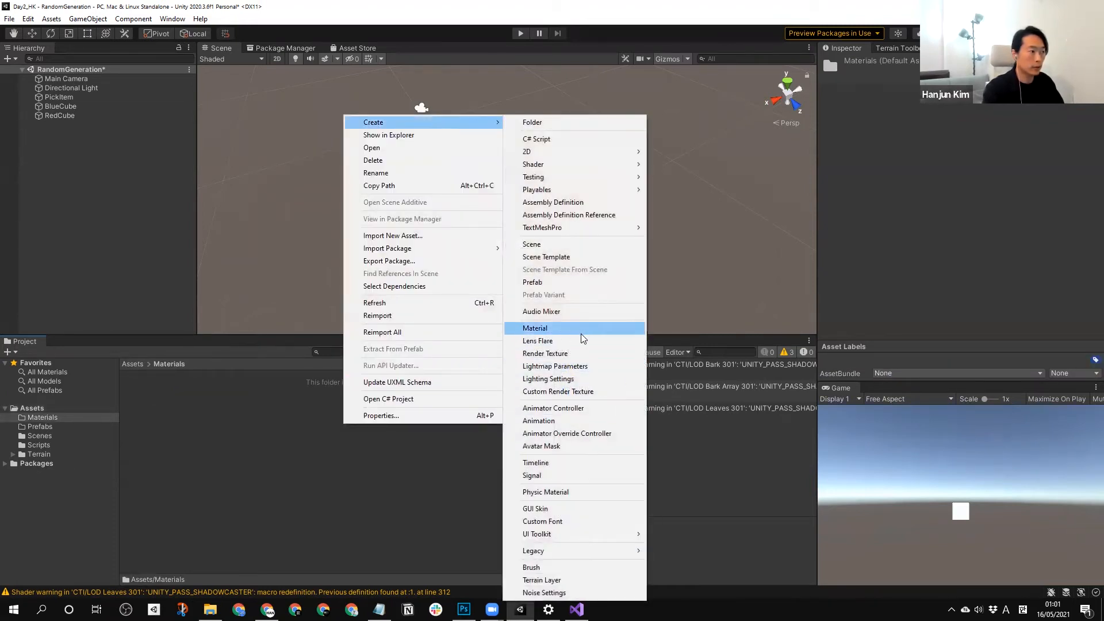
{"action": "left_click", "coordinate": [581, 332]}
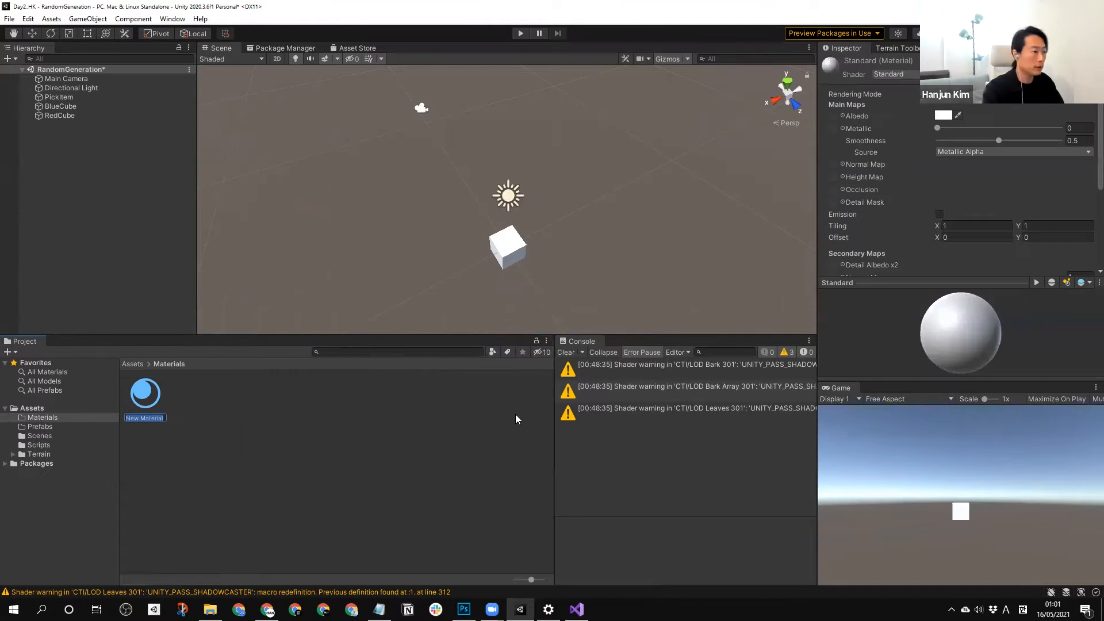
{"action": "type", "text": "BlueMAt"}
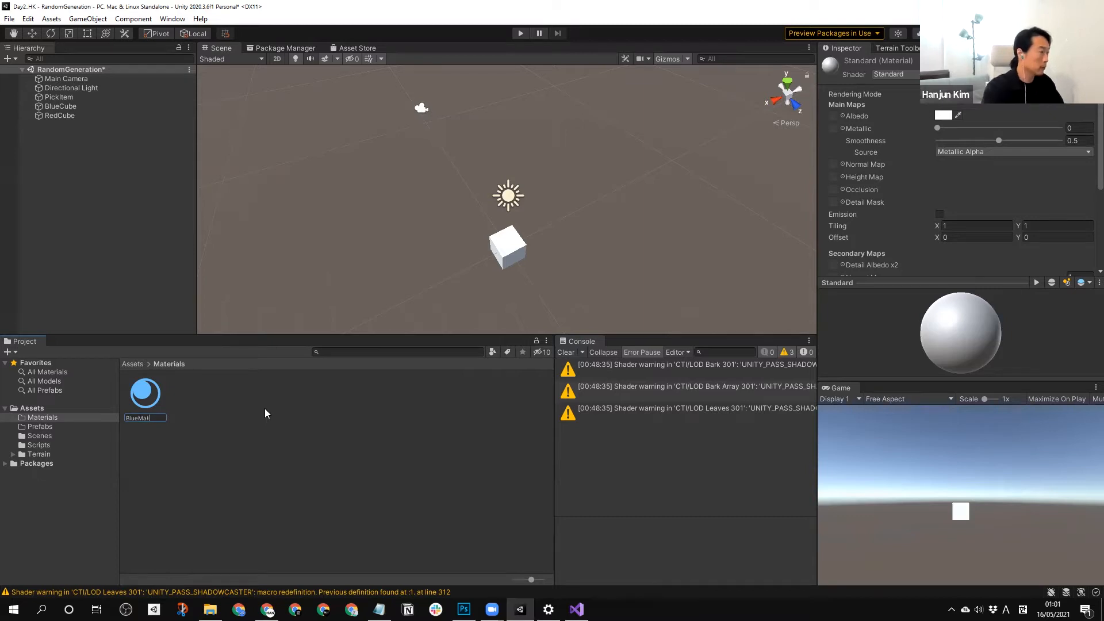
{"action": "type", "text": "t"}
{"action": "key", "text": "Return"}
Create another material named RedMat in the Materials folder.
{"action": "right_click", "coordinate": [265, 413]}
{"action": "mouse_move", "coordinate": [345, 108]}
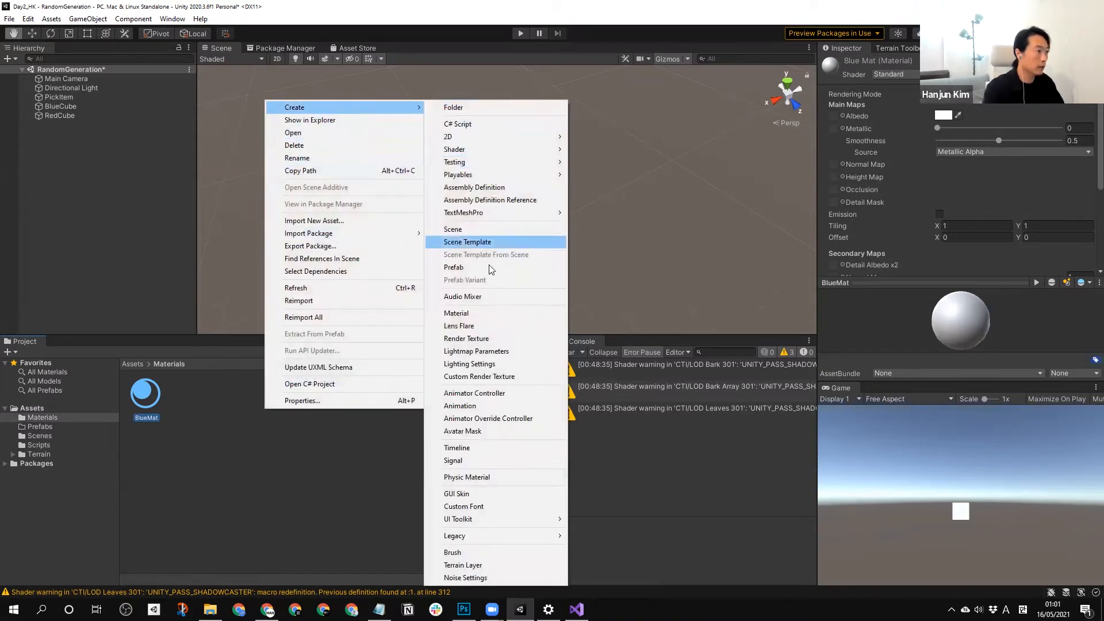
{"action": "left_click", "coordinate": [493, 313]}
{"action": "type", "text": "RedMat"}
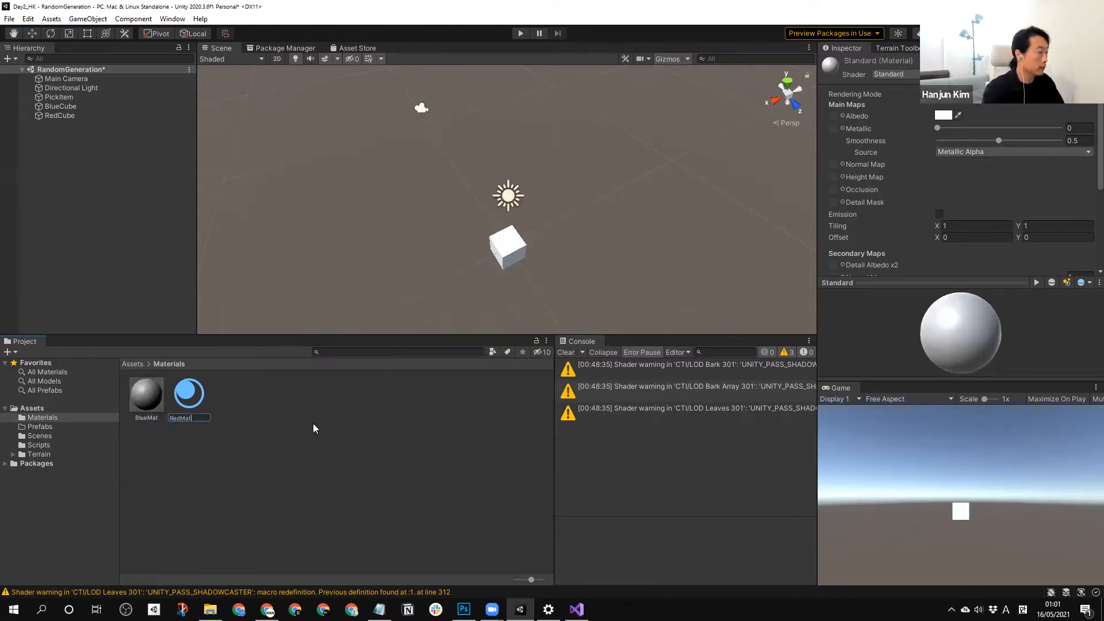
{"action": "key", "text": "Return"}
Set BlueMat's Albedo colour to blue (0A00FF).
{"action": "left_click", "coordinate": [151, 396]}
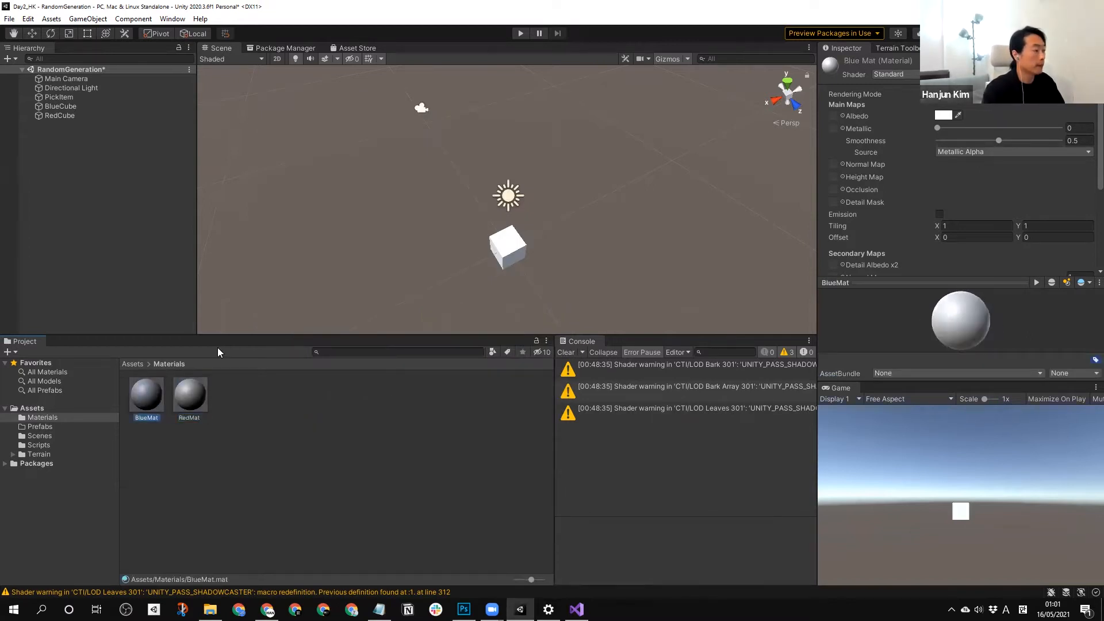
{"action": "left_click", "coordinate": [943, 116]}
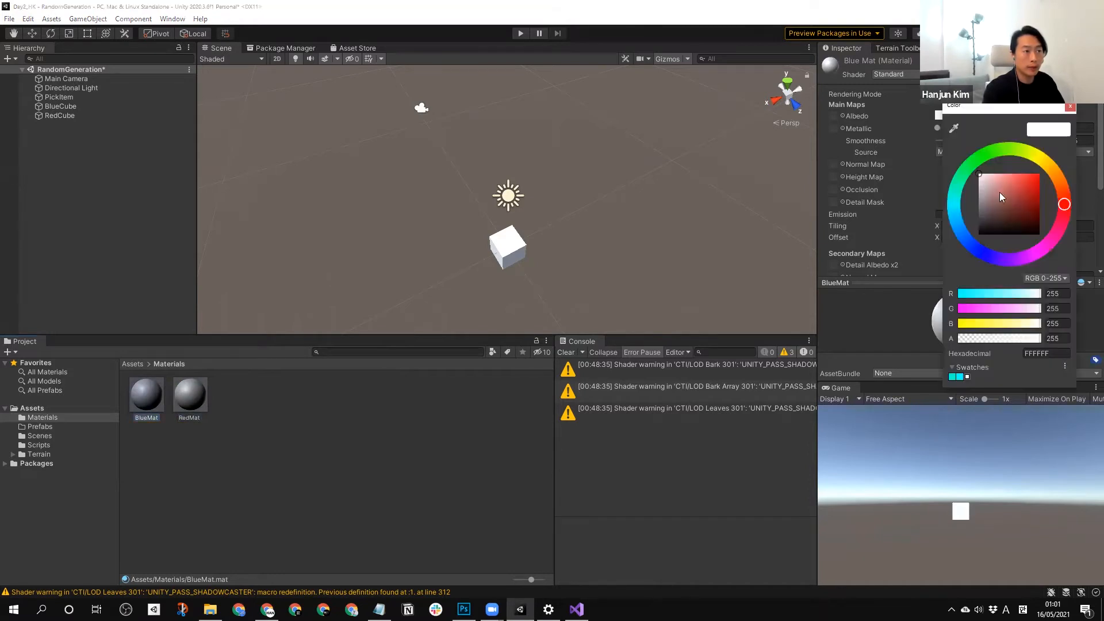
{"action": "left_click_drag", "start_coordinate": [980, 255], "coordinate": [996, 238]}
{"action": "left_click_drag", "start_coordinate": [1020, 196], "coordinate": [1076, 138]}
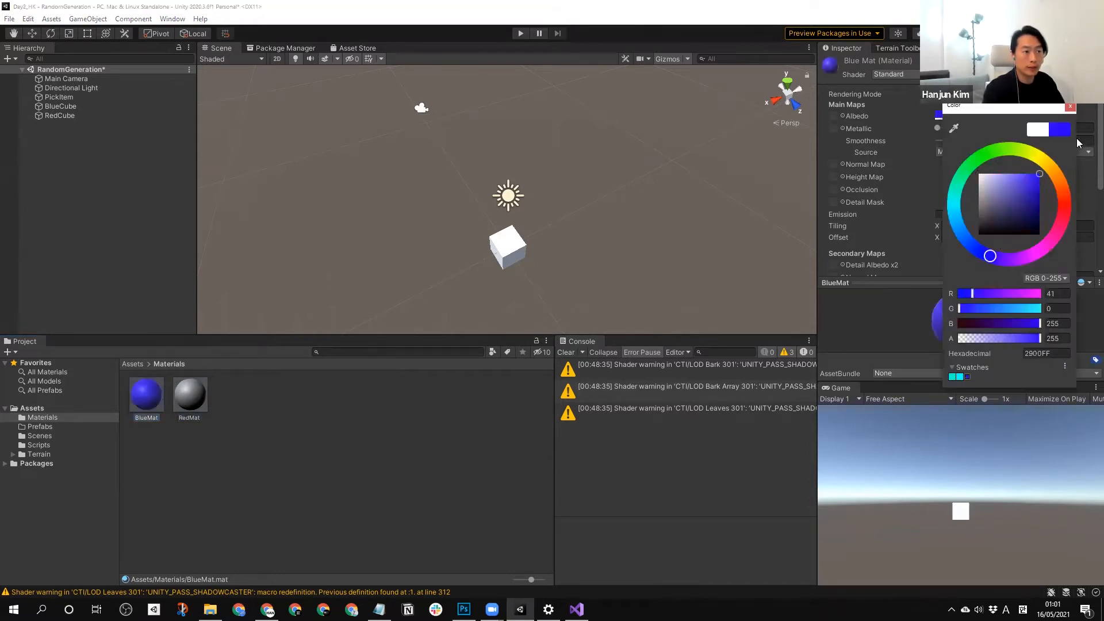
{"action": "left_click", "coordinate": [1069, 108]}
Set RedMat's Albedo colour to pure red (FF0000).
{"action": "left_click", "coordinate": [190, 395]}
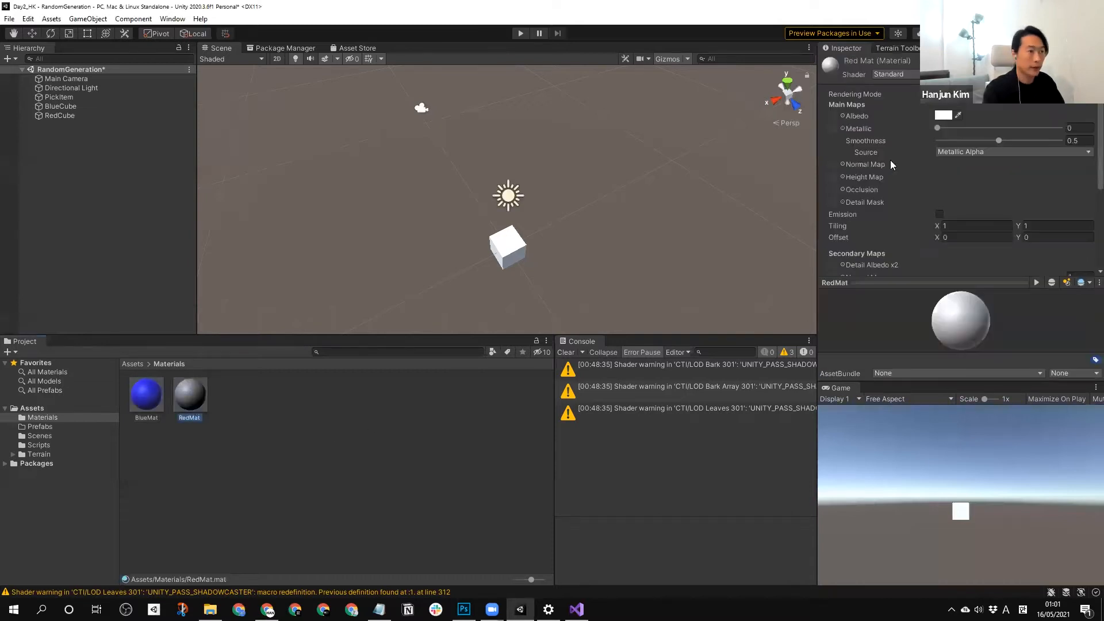
{"action": "left_click", "coordinate": [943, 118]}
{"action": "left_click_drag", "start_coordinate": [1031, 184], "coordinate": [1043, 170]}
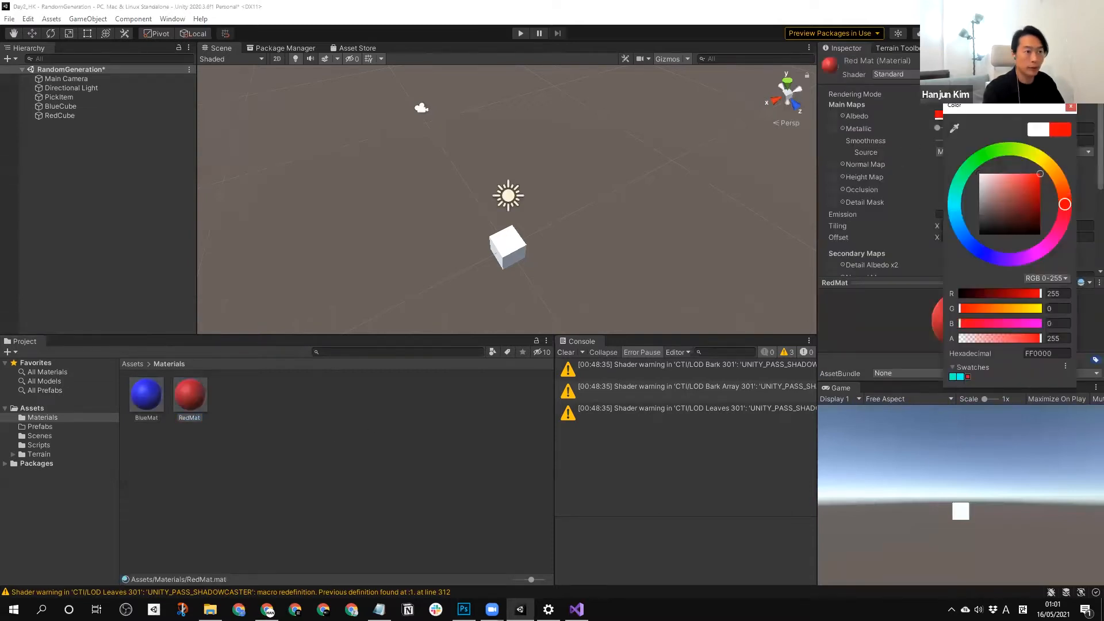
{"action": "left_click", "coordinate": [1070, 108]}
{"action": "left_click", "coordinate": [499, 415]}
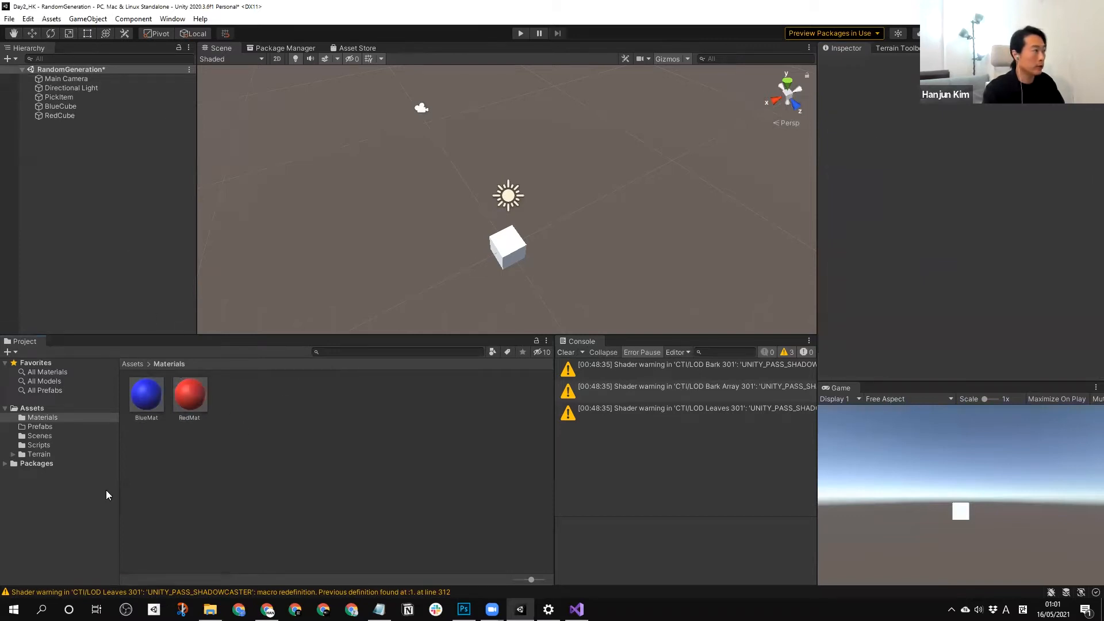
Apply the BlueMat material to the BlueCube object in the scene.
{"action": "left_click_drag", "start_coordinate": [146, 402], "coordinate": [59, 107]}
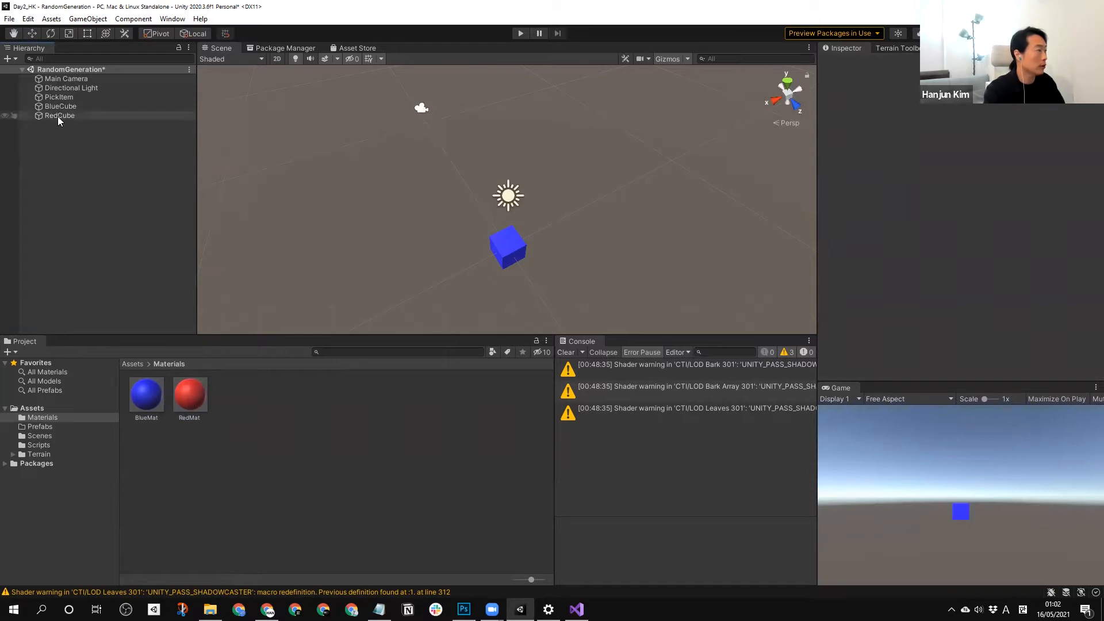
Save RedCube and BlueCube as prefabs in the Prefabs folder.
{"action": "left_click", "coordinate": [43, 426]}
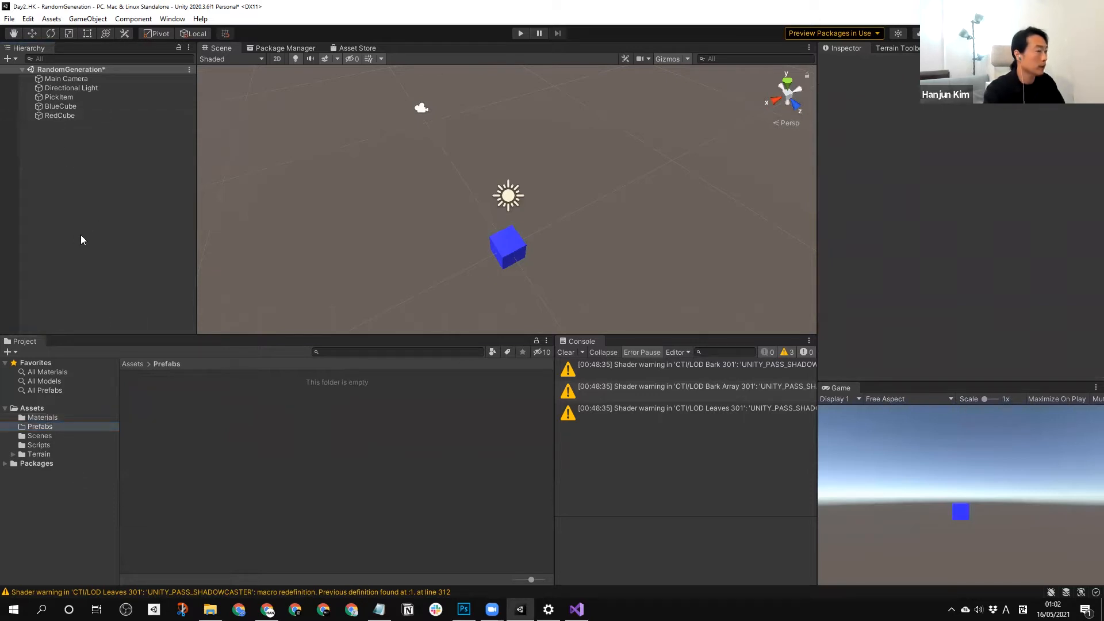
{"action": "left_click", "coordinate": [64, 115]}
{"action": "left_click", "coordinate": [59, 171]}
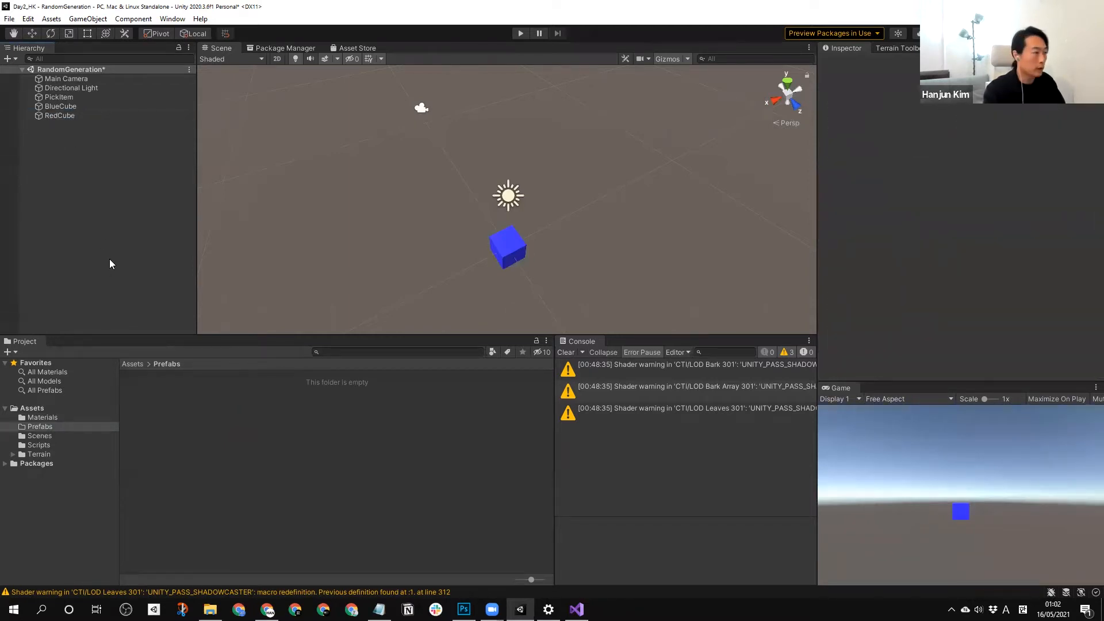
{"action": "left_click", "coordinate": [60, 107]}
{"action": "left_click", "coordinate": [68, 117], "text": "shift"}
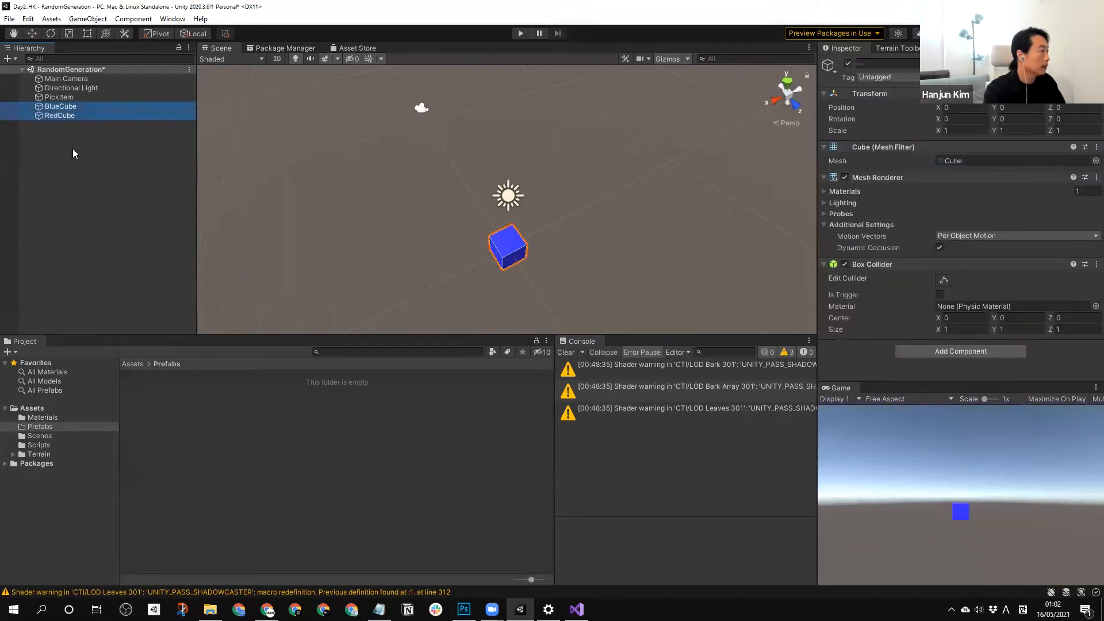
{"action": "left_click", "coordinate": [73, 149]}
{"action": "left_click_drag", "start_coordinate": [58, 117], "coordinate": [265, 447]}
{"action": "left_click_drag", "start_coordinate": [60, 106], "coordinate": [231, 440]}
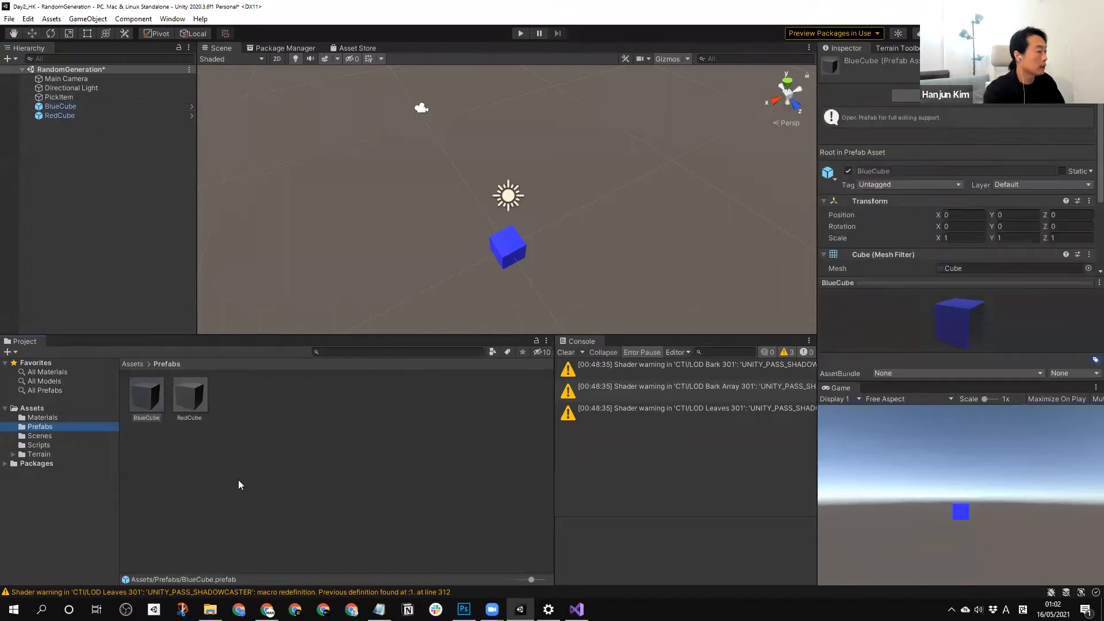
Delete the BlueCube and RedCube instances from the scene.
{"action": "left_click", "coordinate": [65, 116]}
{"action": "left_click", "coordinate": [68, 108], "text": "shift"}
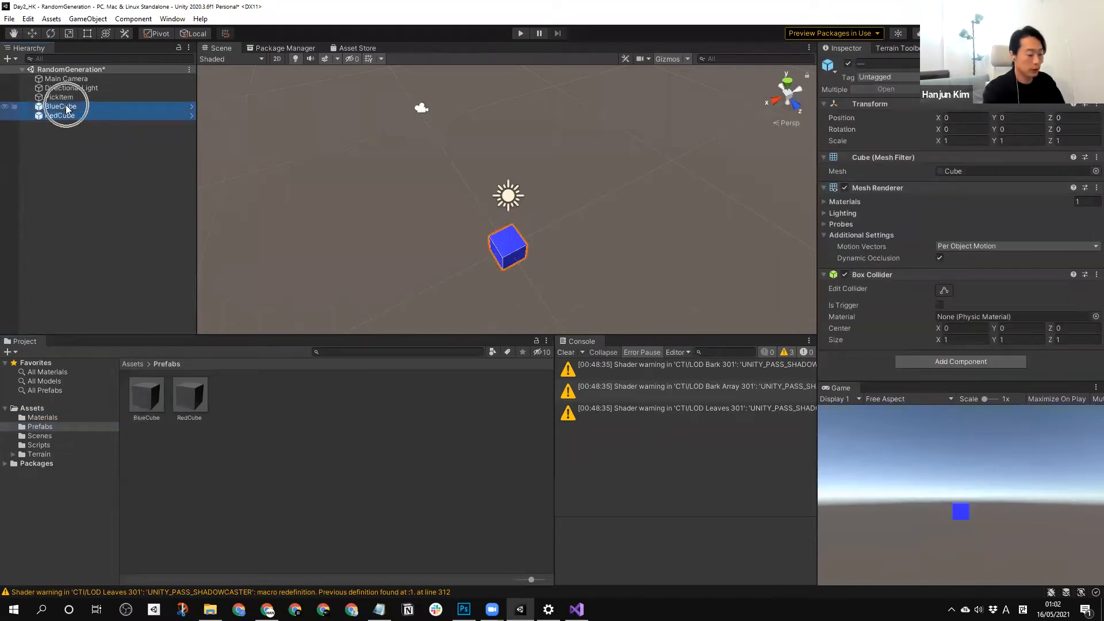
{"action": "key", "text": "Delete"}
{"action": "scroll", "coordinate": [380, 275], "scroll_direction": "down", "scroll_amount": 3}
{"action": "right_click_drag", "start_coordinate": [409, 279], "coordinate": [438, 306]}
{"action": "scroll", "coordinate": [453, 305], "scroll_direction": "up", "scroll_amount": 3}
{"action": "scroll", "coordinate": [453, 305], "scroll_direction": "up", "scroll_amount": 2}
{"action": "middle_click_drag", "start_coordinate": [453, 305], "coordinate": [459, 246]}
{"action": "left_click", "coordinate": [66, 96]}
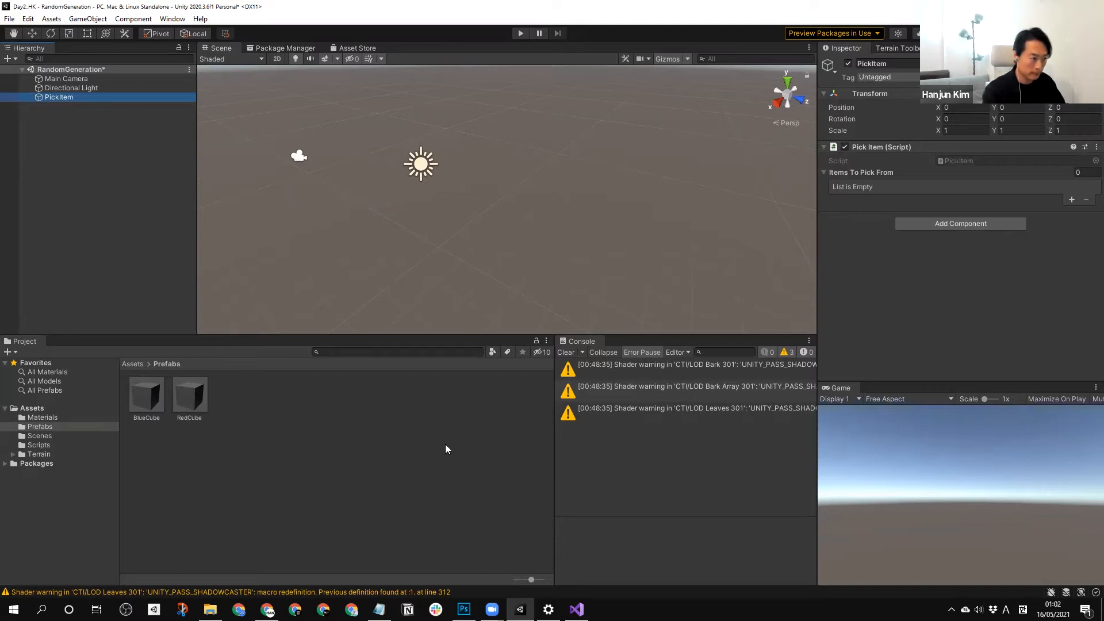
Create a 3D Sphere object in the scene and save it as a prefab in the Prefabs folder.
{"action": "right_click", "coordinate": [136, 224]}
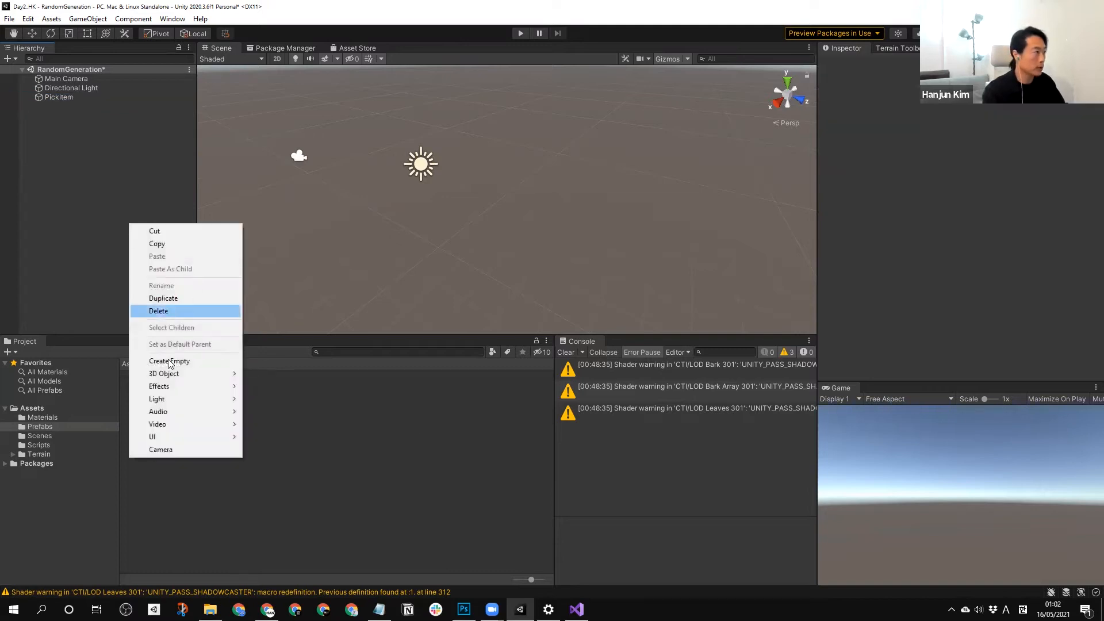
{"action": "mouse_move", "coordinate": [227, 373]}
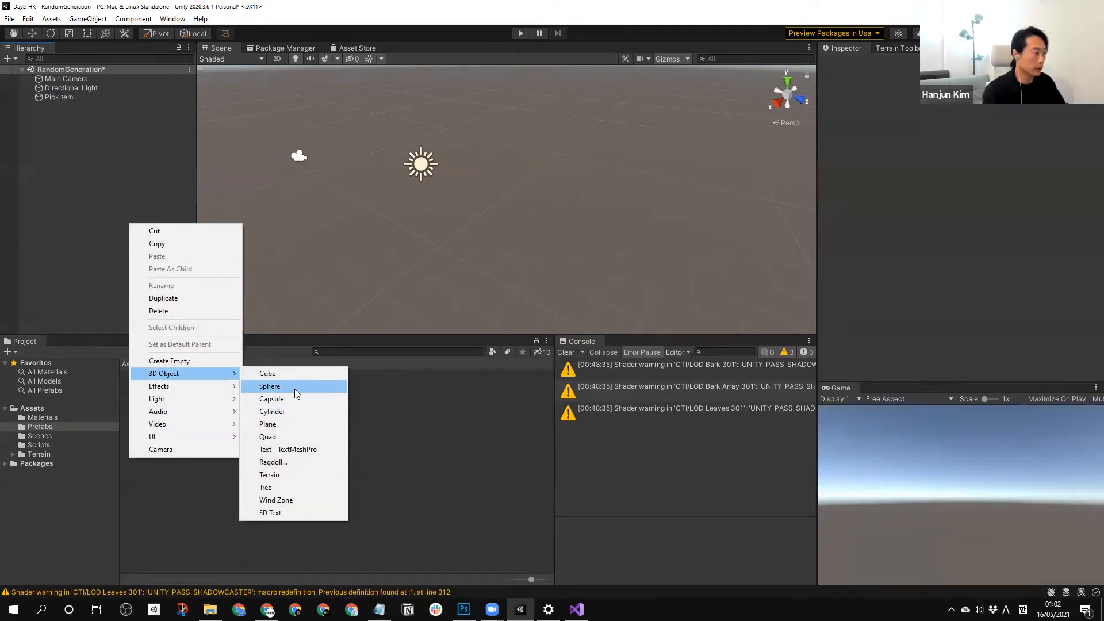
{"action": "left_click", "coordinate": [294, 388]}
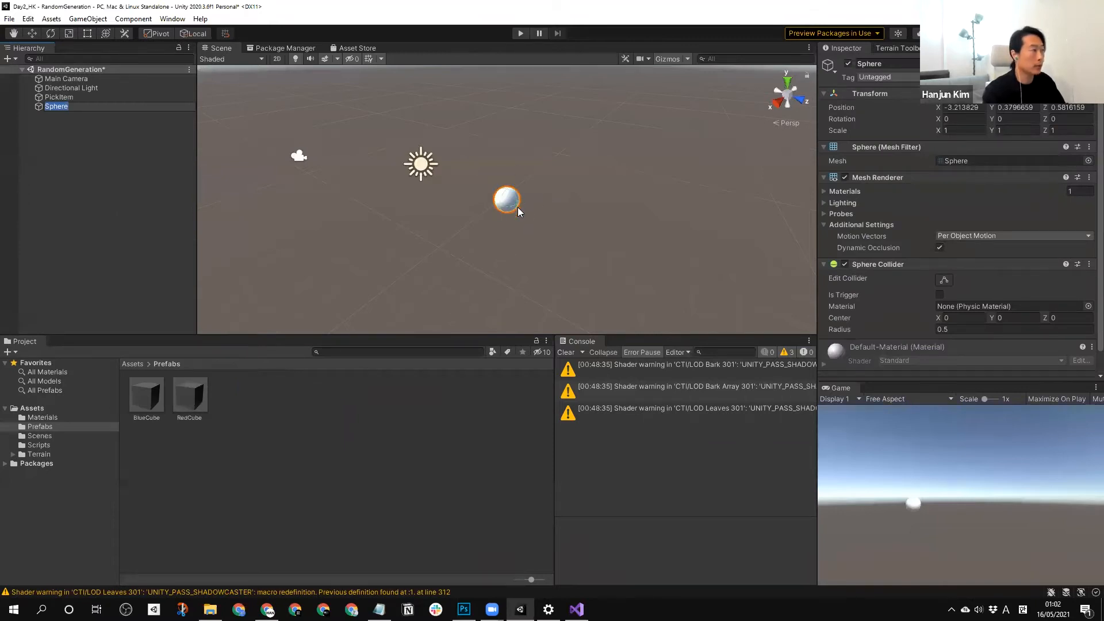
{"action": "left_click", "coordinate": [74, 169]}
{"action": "left_click", "coordinate": [58, 107]}
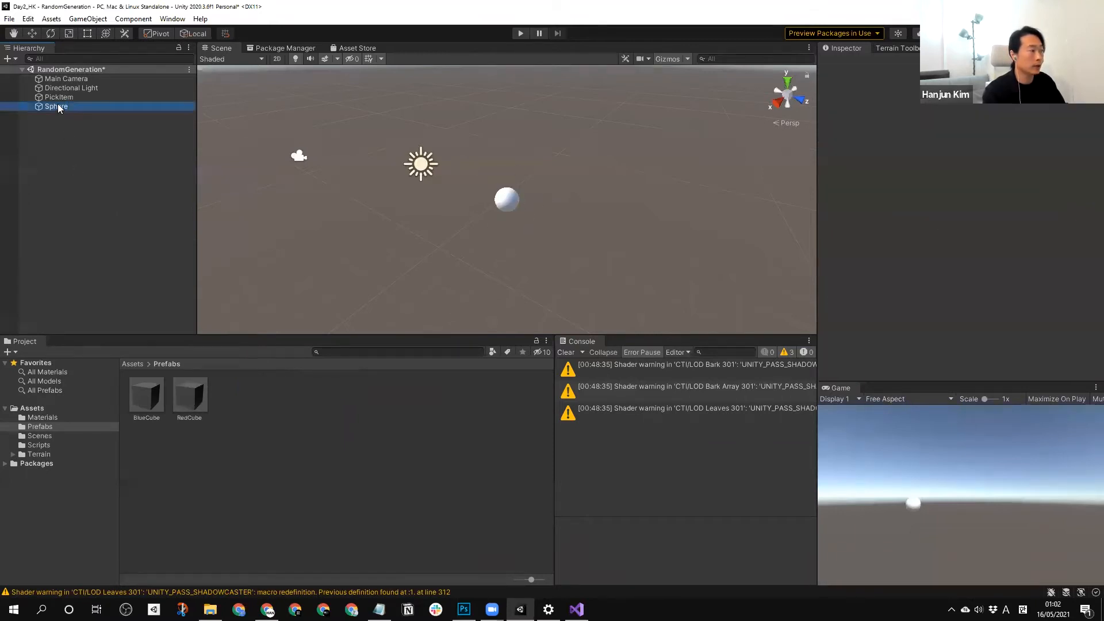
{"action": "left_click_drag", "start_coordinate": [61, 106], "coordinate": [330, 488]}
{"action": "left_click_drag", "start_coordinate": [361, 430], "coordinate": [385, 435]}
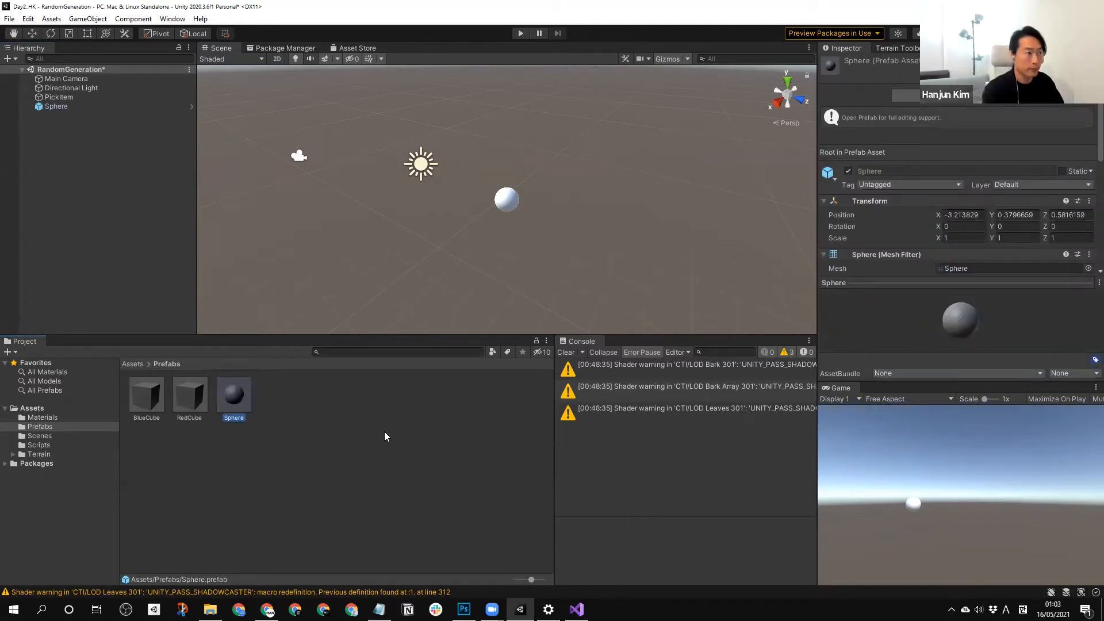
Delete the Sphere from the scene and its prefab from the Prefabs folder.
{"action": "left_click", "coordinate": [39, 140]}
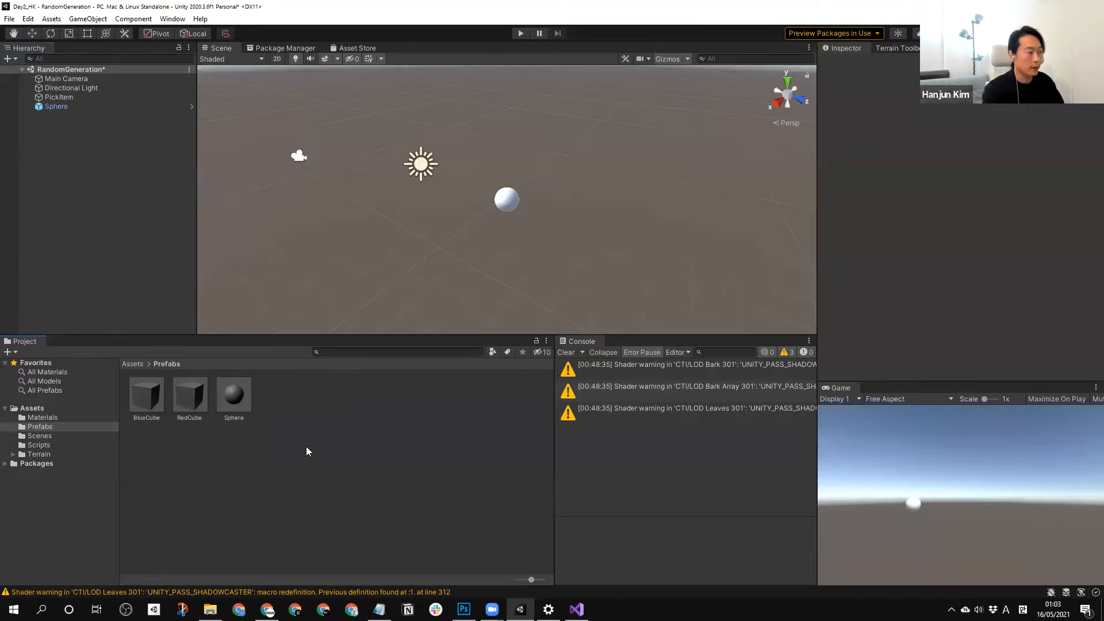
{"action": "left_click", "coordinate": [52, 106]}
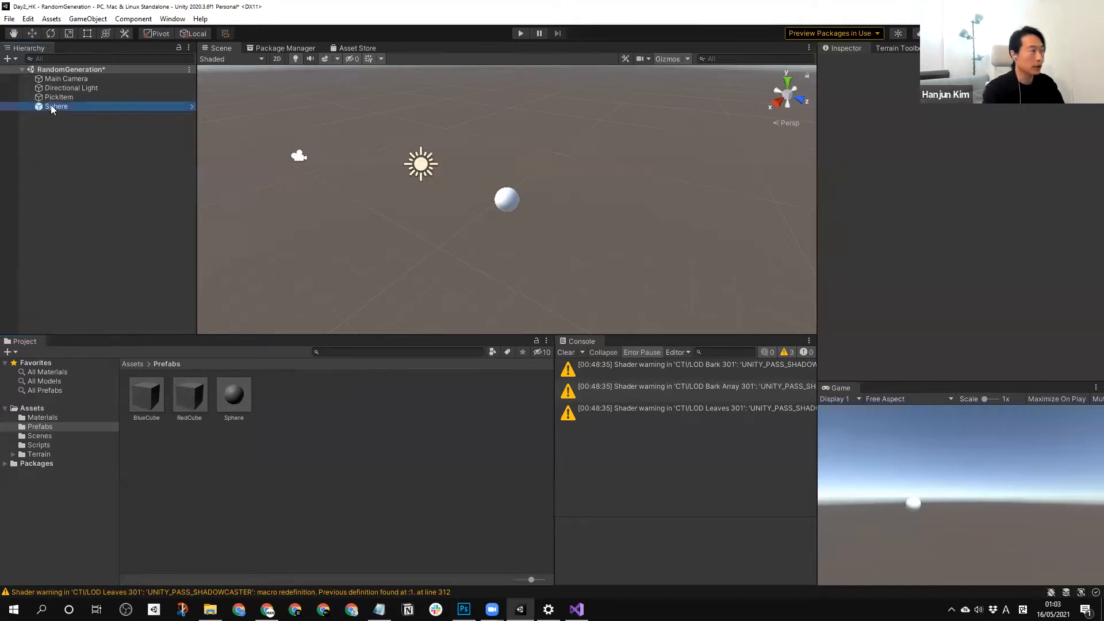
{"action": "key", "text": "Delete"}
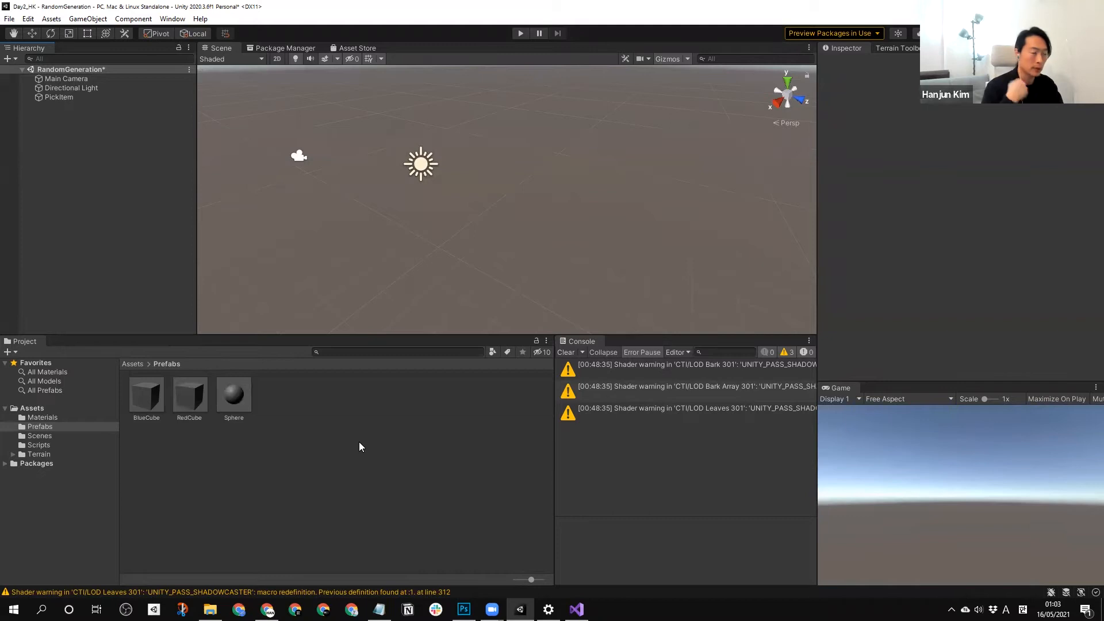
{"action": "left_click", "coordinate": [245, 401]}
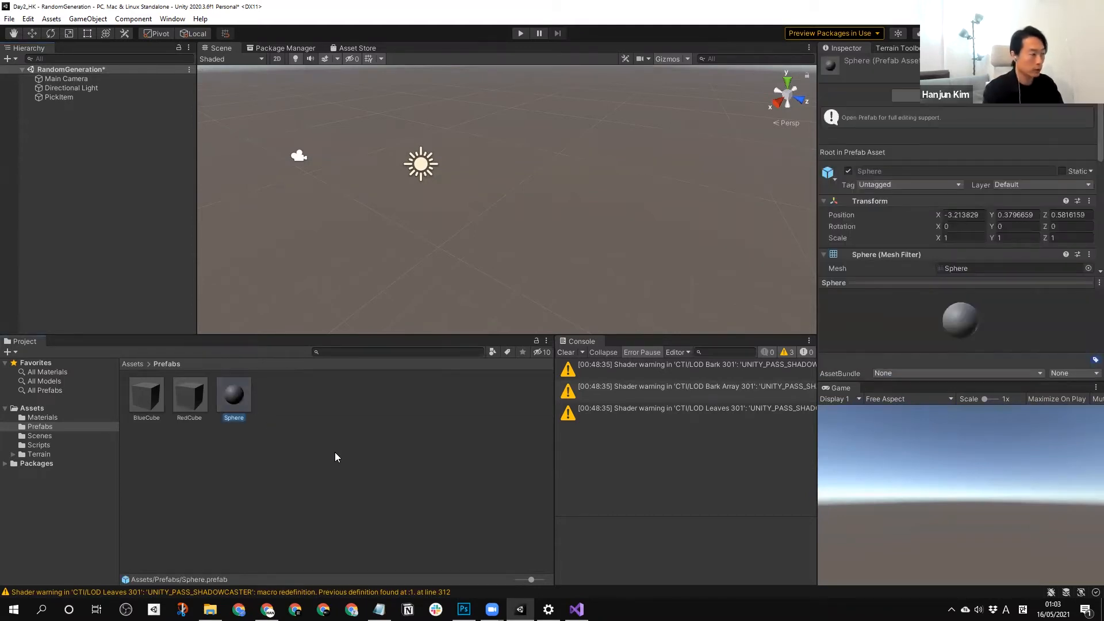
{"action": "key", "text": "Delete"}
{"action": "left_click", "coordinate": [584, 327]}
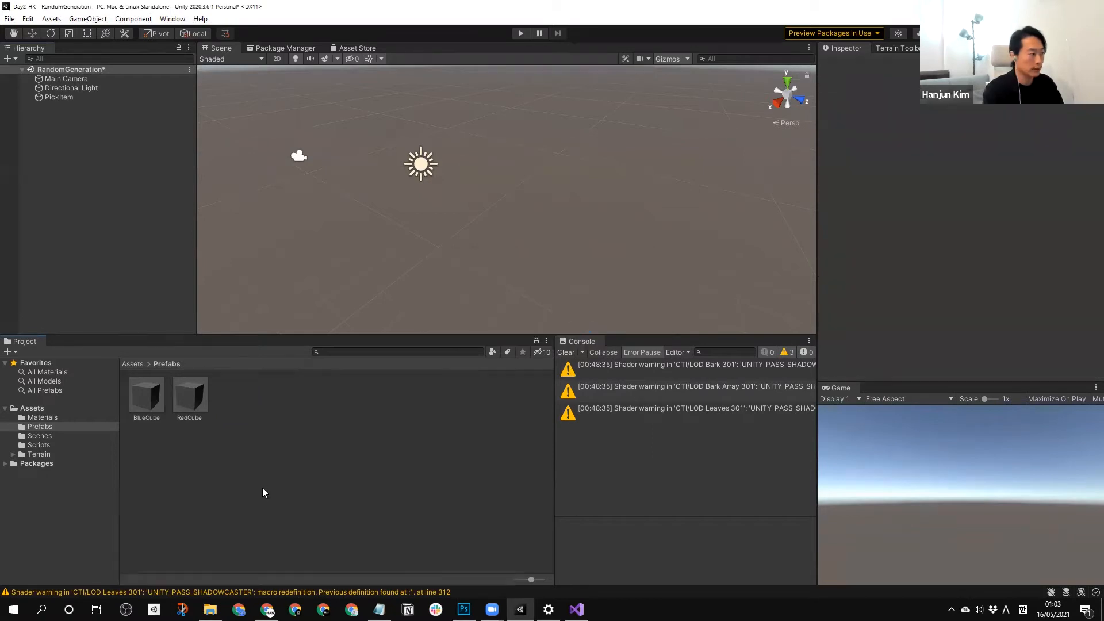
Examine the BlueCube and RedCube prefabs, opening BlueCube for prefab editing to review its components, and return to the scene.
{"action": "left_click", "coordinate": [172, 403]}
{"action": "left_click", "coordinate": [137, 396]}
{"action": "left_click", "coordinate": [183, 394]}
{"action": "left_click", "coordinate": [144, 396]}
{"action": "left_click", "coordinate": [204, 401]}
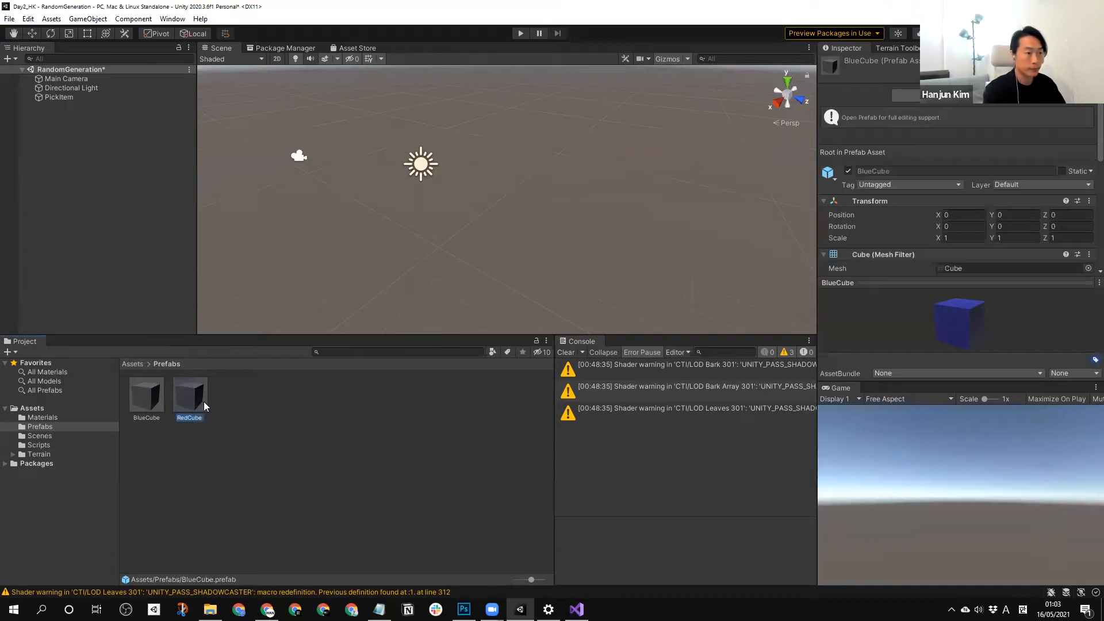
{"action": "left_click", "coordinate": [309, 466]}
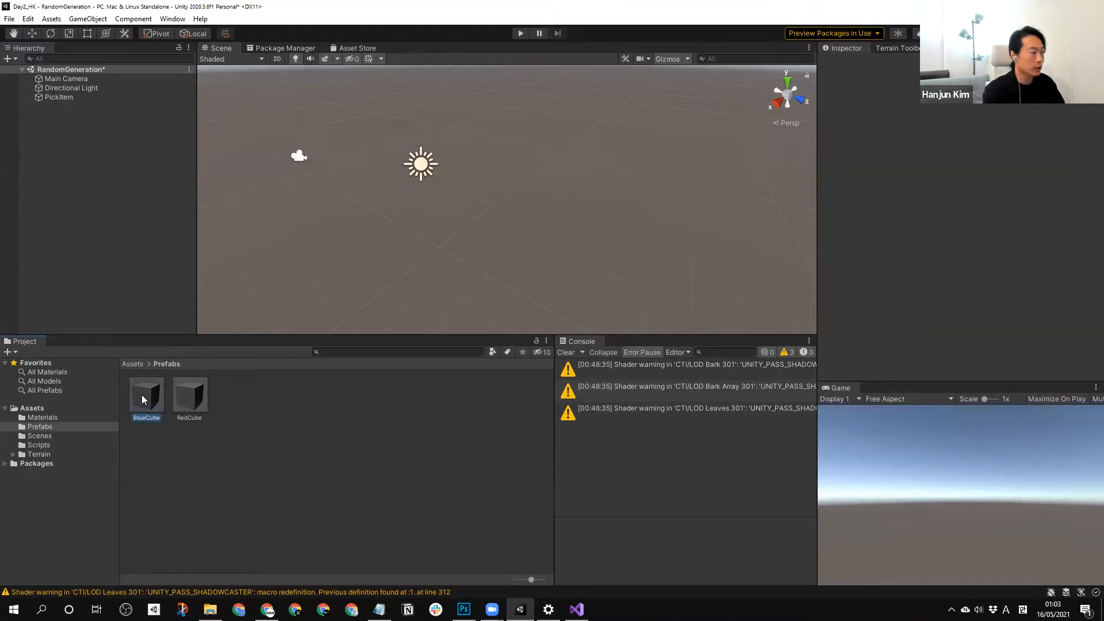
{"action": "double_click", "coordinate": [142, 395]}
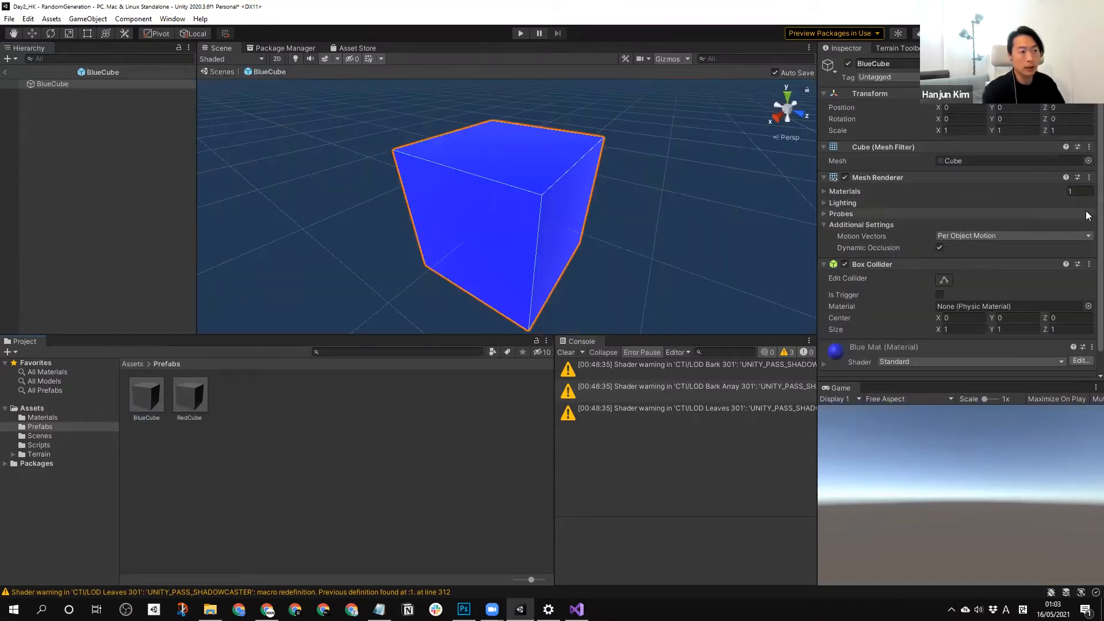
{"action": "scroll", "coordinate": [1086, 259], "scroll_direction": "down", "scroll_amount": 2}
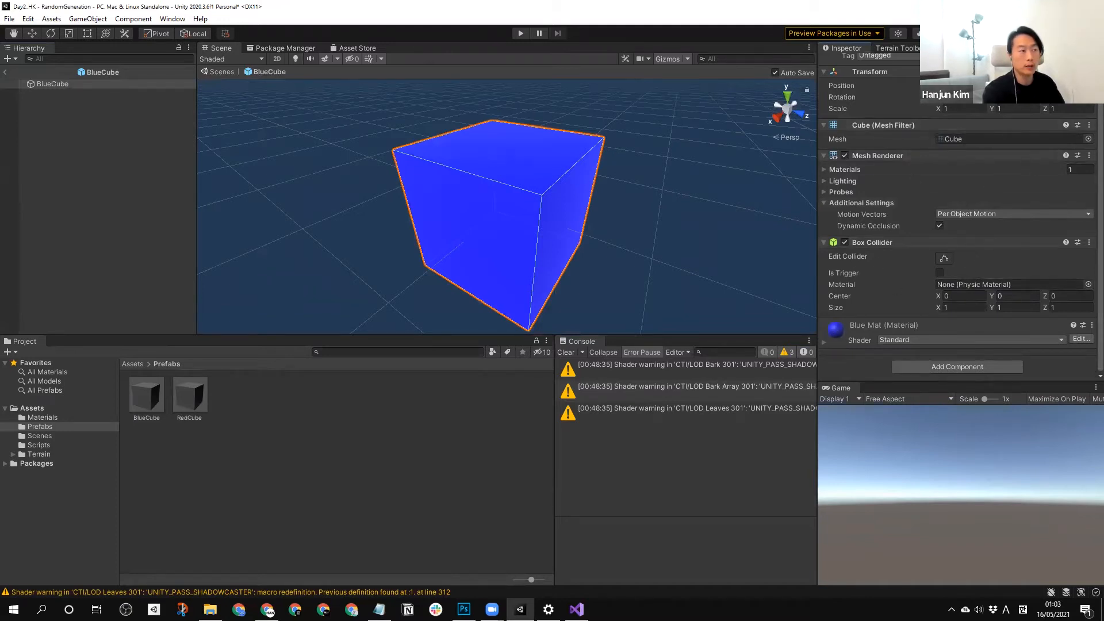
{"action": "left_click", "coordinate": [95, 149]}
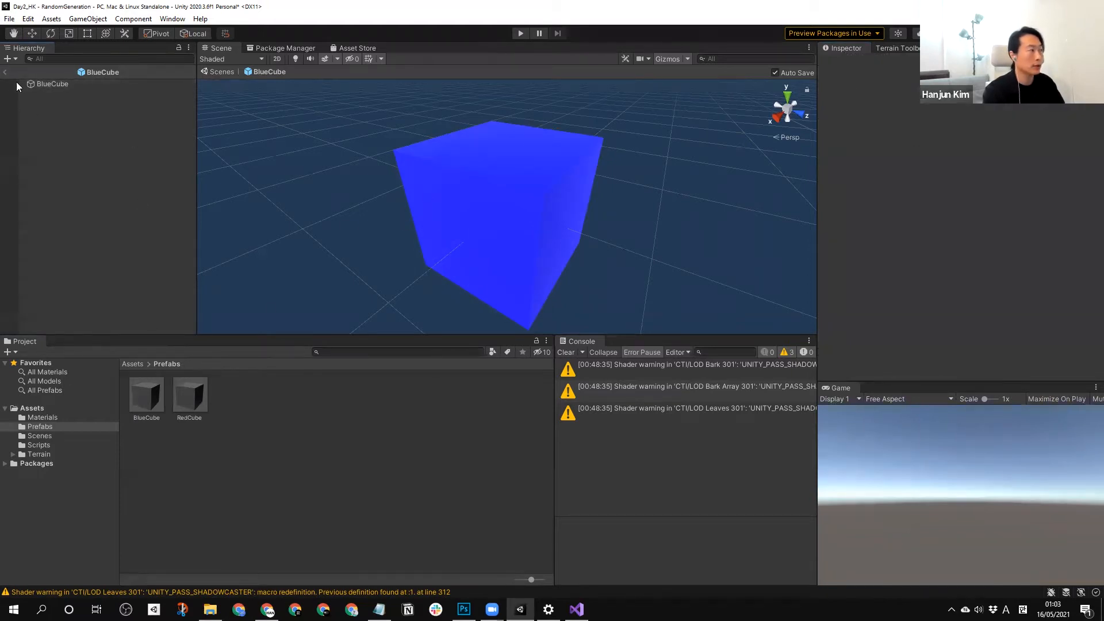
{"action": "left_click", "coordinate": [5, 72]}
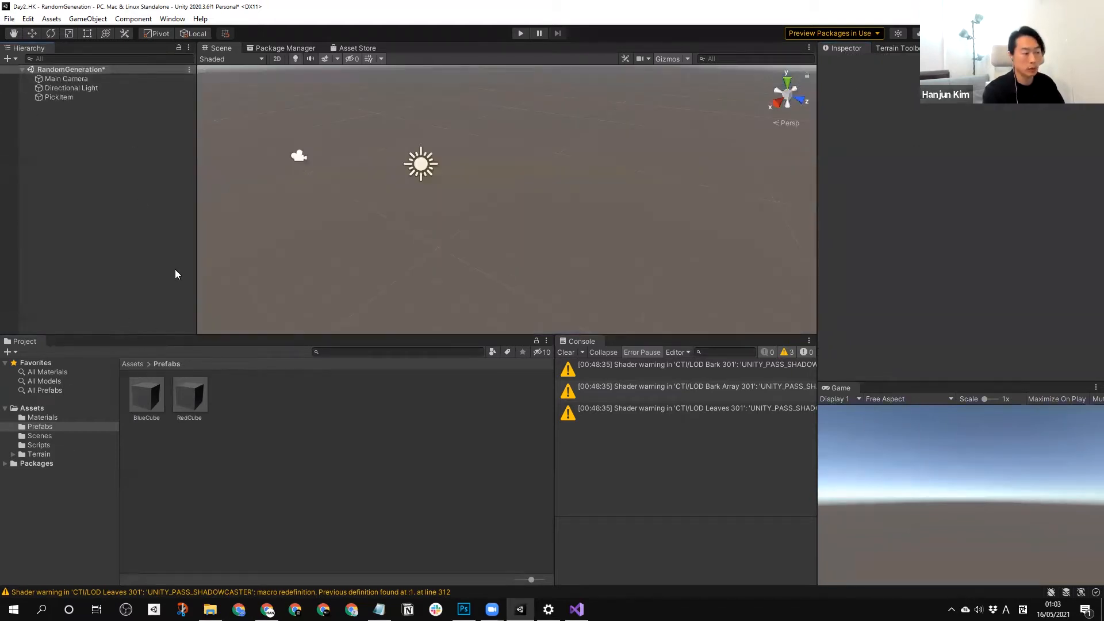
Set PickItem's Items To Pick From array size to 2 and assign BlueCube to Element 0 and RedCube to Element 1.
{"action": "left_click", "coordinate": [63, 96]}
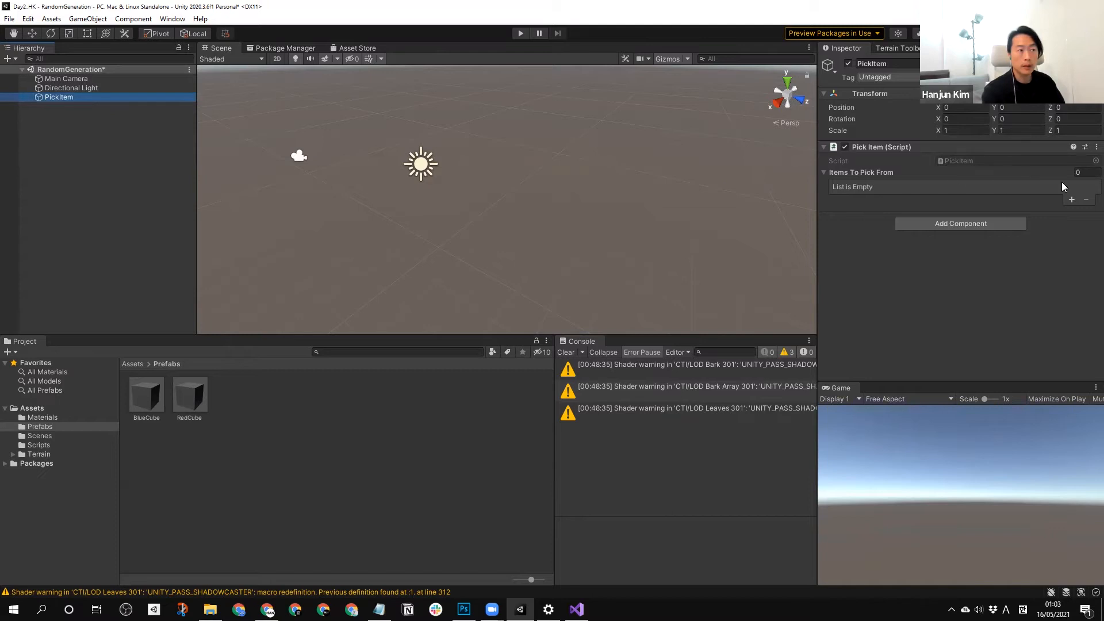
{"action": "left_click", "coordinate": [1083, 173]}
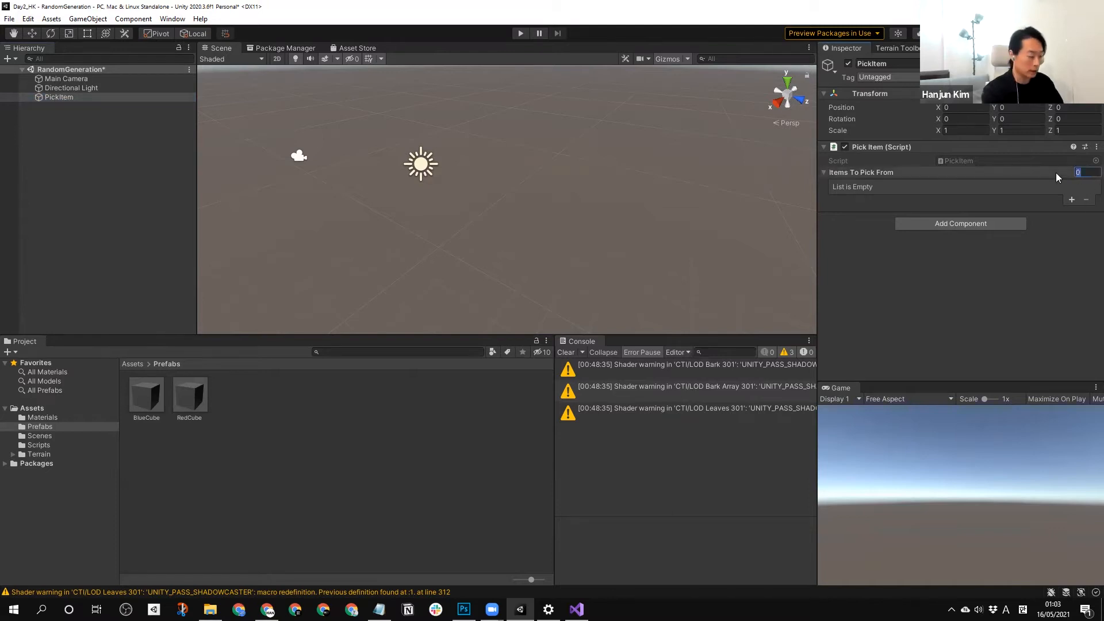
{"action": "type", "text": "2"}
{"action": "key", "text": "Return"}
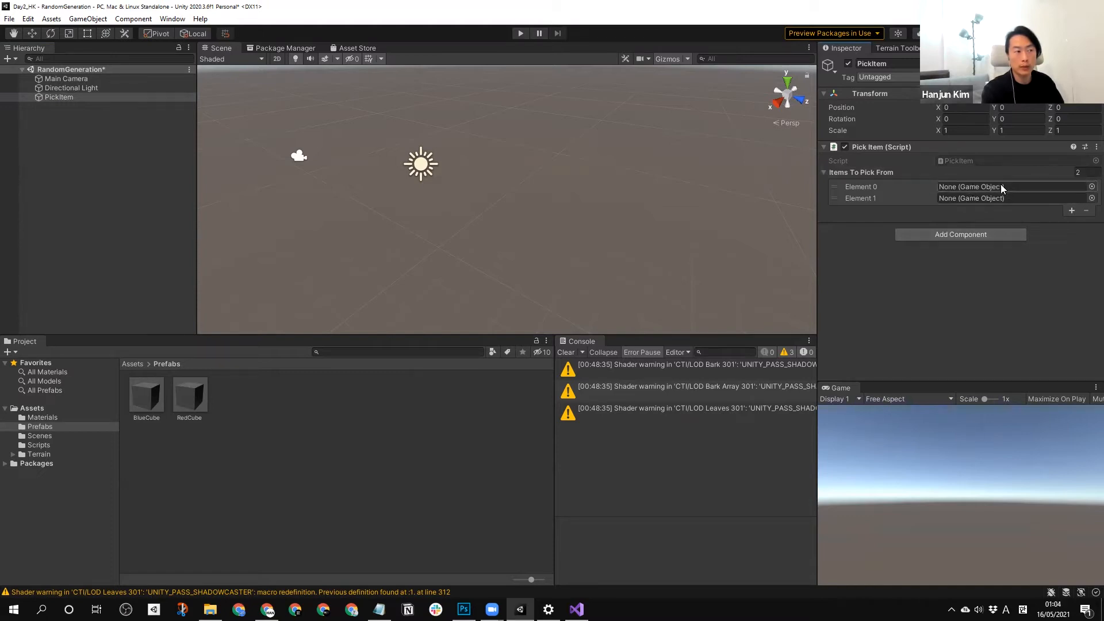
{"action": "left_click_drag", "start_coordinate": [145, 401], "coordinate": [967, 186]}
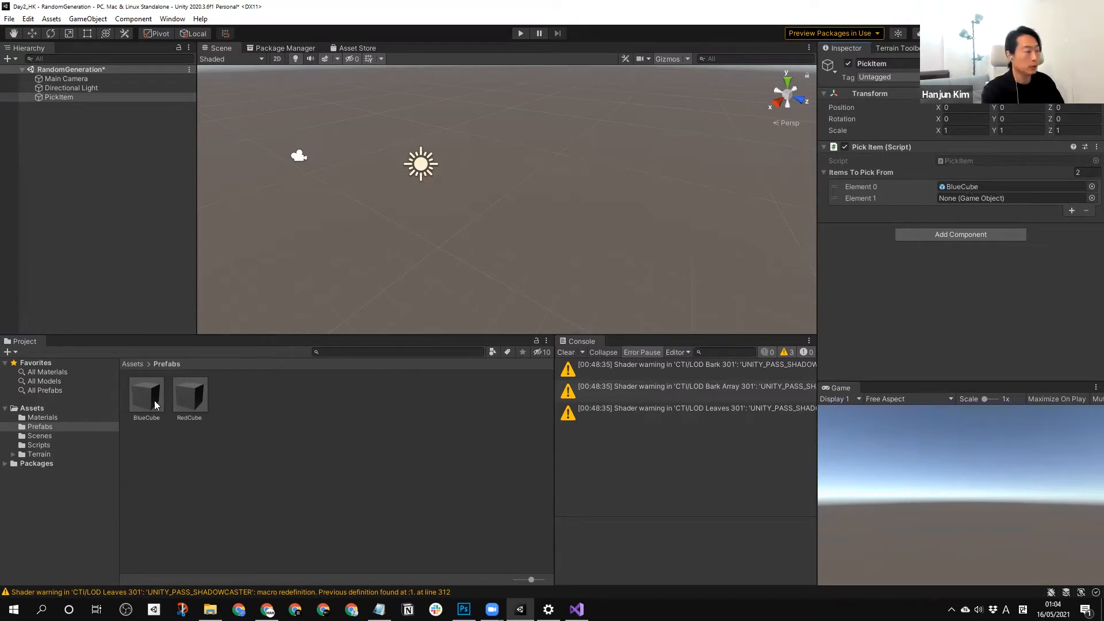
{"action": "left_click_drag", "start_coordinate": [190, 401], "coordinate": [986, 199]}
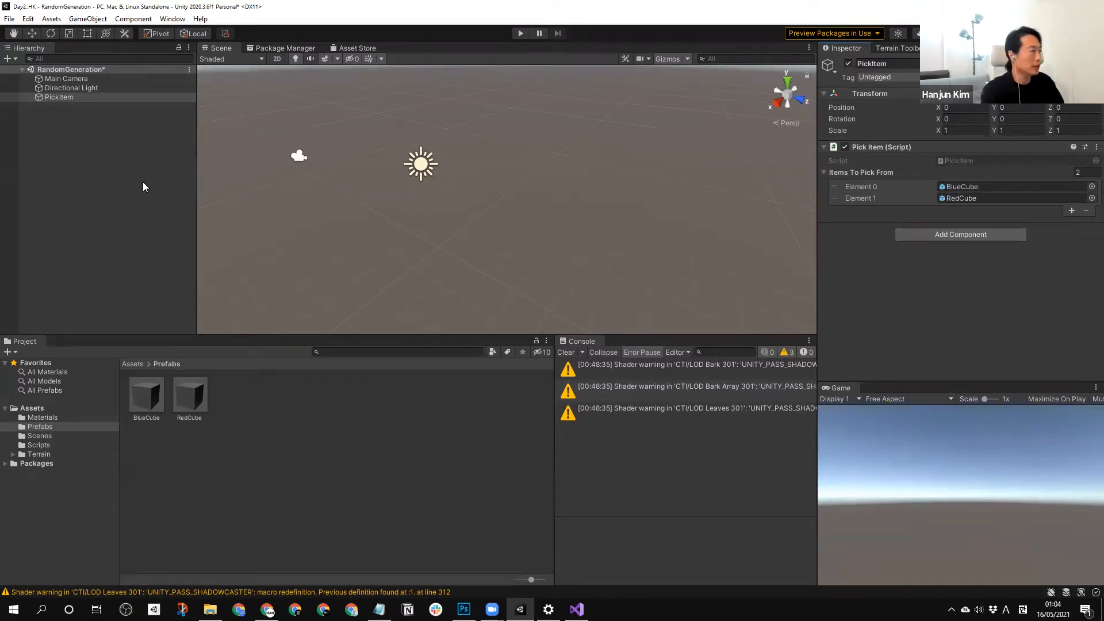
Create a 3D Cube object in the scene and reset its transform.
{"action": "left_click", "coordinate": [75, 184]}
{"action": "right_click", "coordinate": [75, 184]}
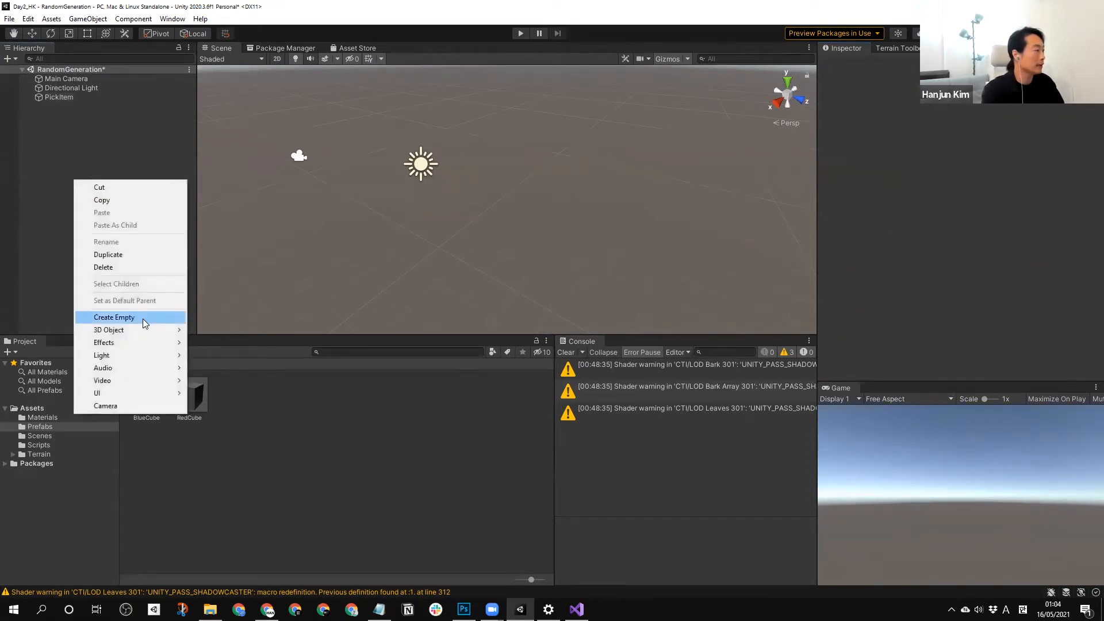
{"action": "mouse_move", "coordinate": [147, 330]}
{"action": "left_click", "coordinate": [208, 331]}
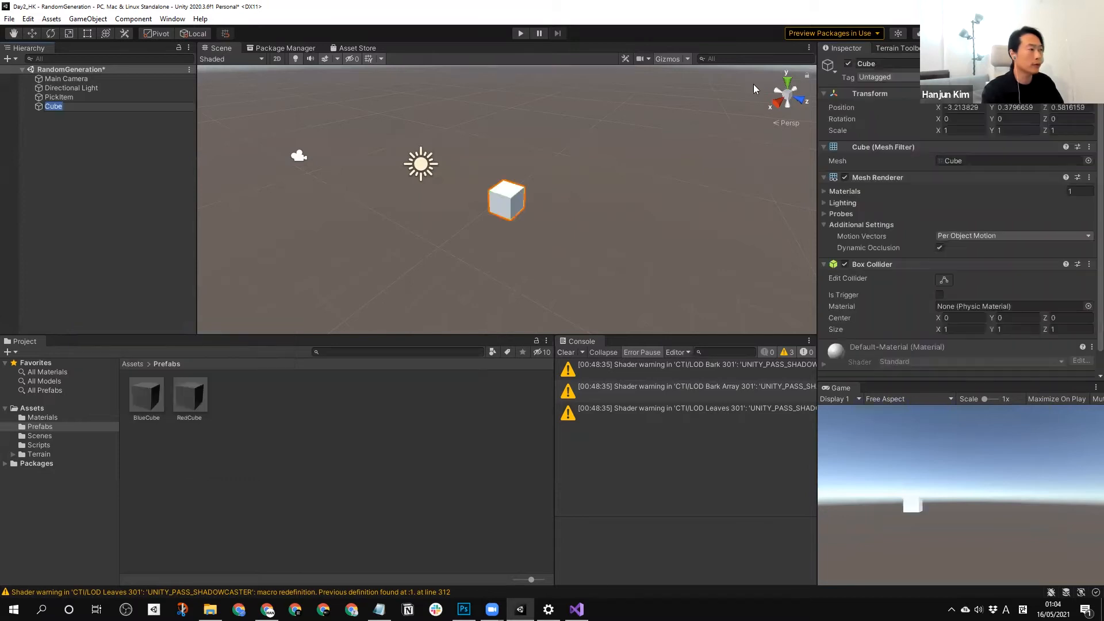
{"action": "right_click", "coordinate": [882, 95]}
{"action": "left_click", "coordinate": [909, 102]}
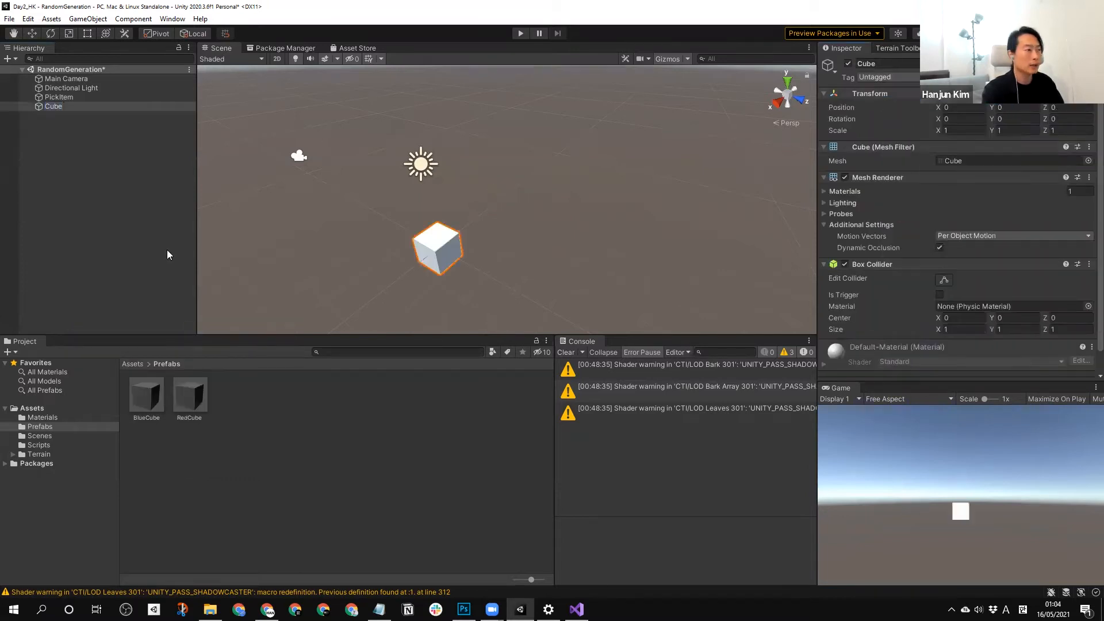
Rename the new cube as GreenCube.
{"action": "left_click", "coordinate": [165, 299]}
{"action": "left_click", "coordinate": [53, 106]}
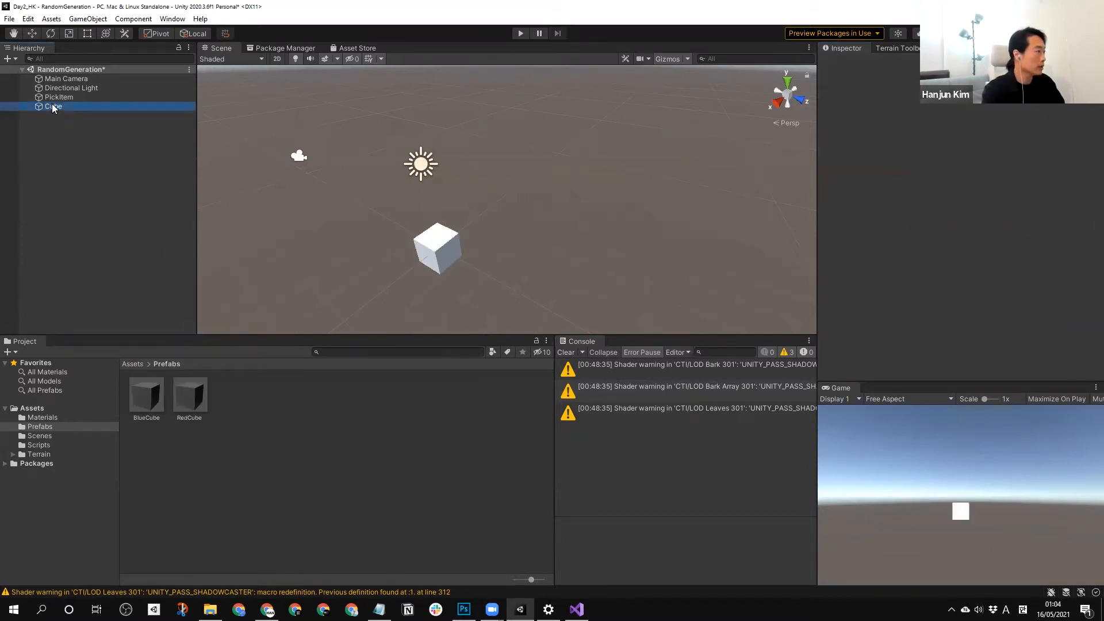
{"action": "type", "text": "Green"}
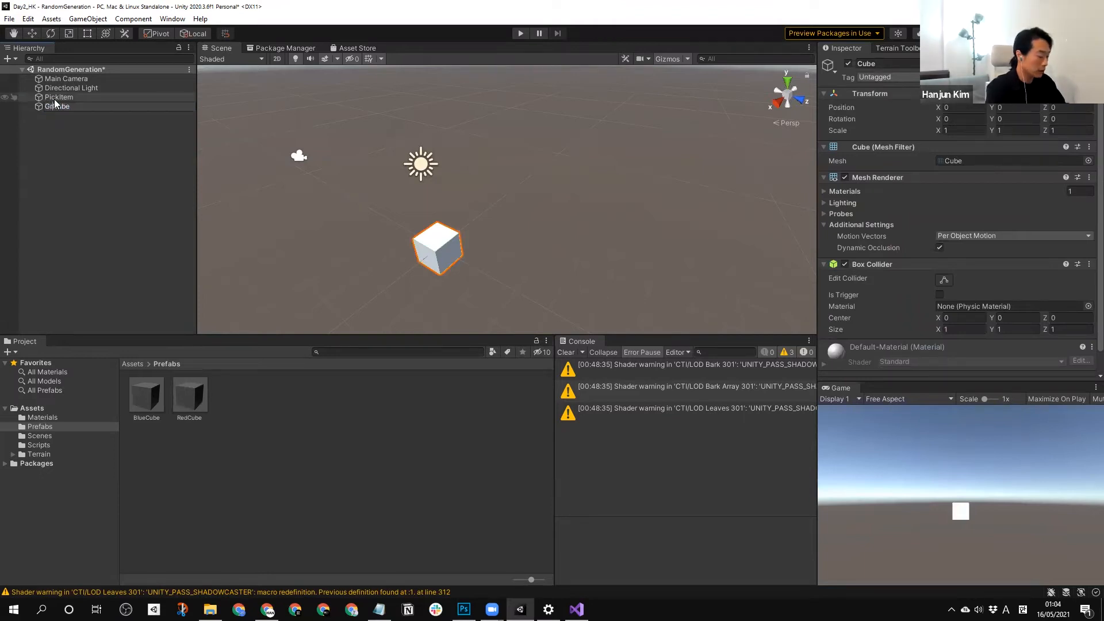
{"action": "left_click", "coordinate": [98, 217]}
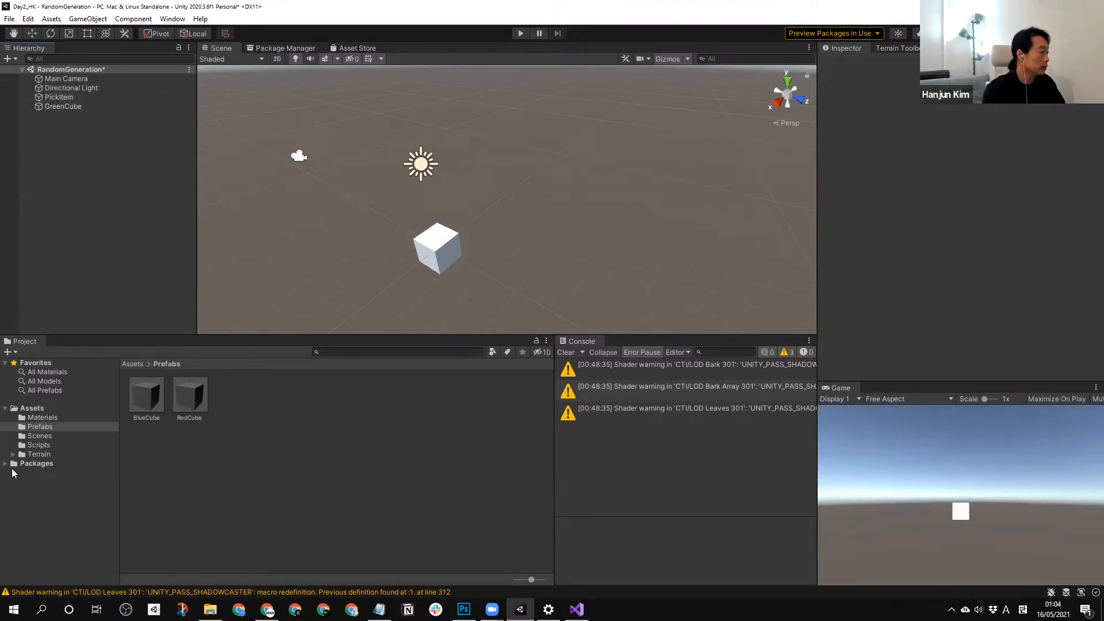
Create a material named GreenMat in the Materials folder.
{"action": "left_click", "coordinate": [42, 418]}
{"action": "right_click", "coordinate": [266, 432]}
{"action": "mouse_move", "coordinate": [352, 133]}
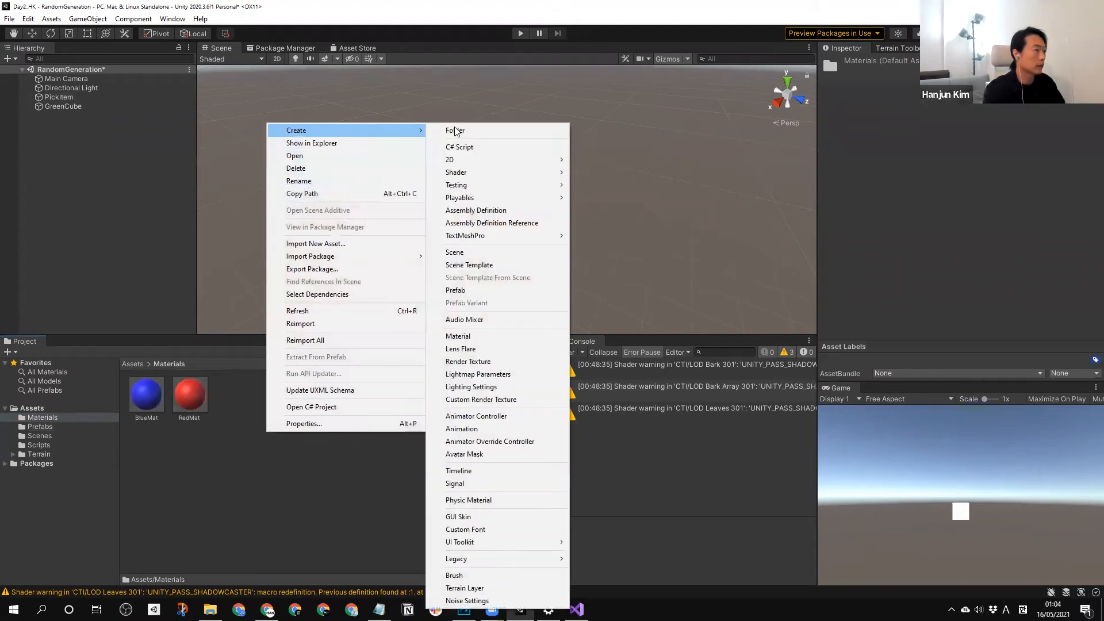
{"action": "left_click", "coordinate": [495, 336]}
{"action": "type", "text": "G"}
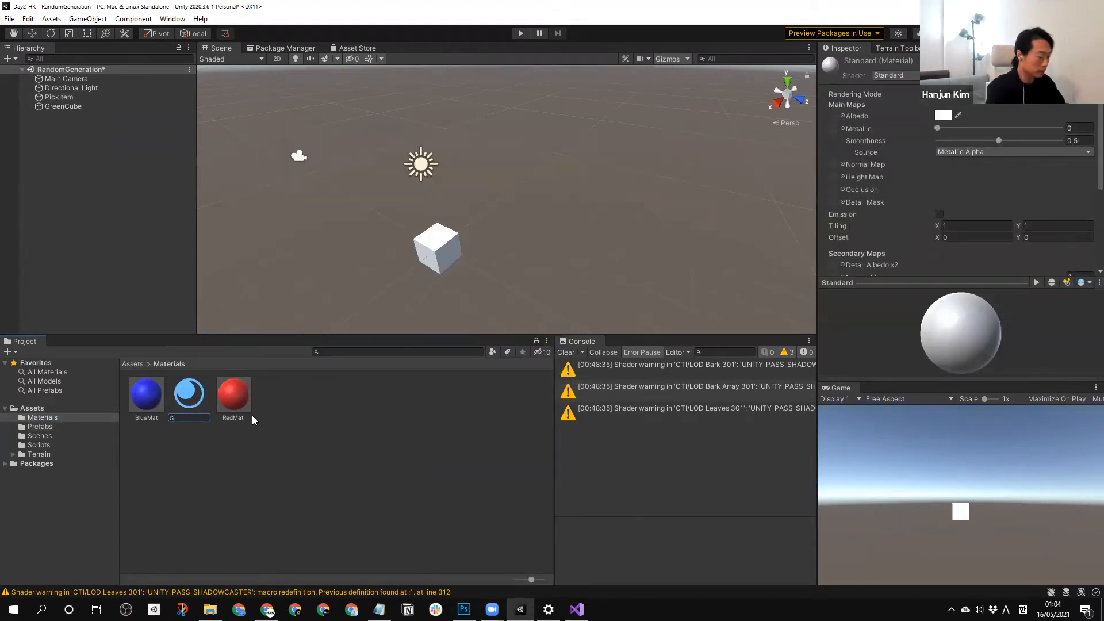
{"action": "type", "text": "reenMat"}
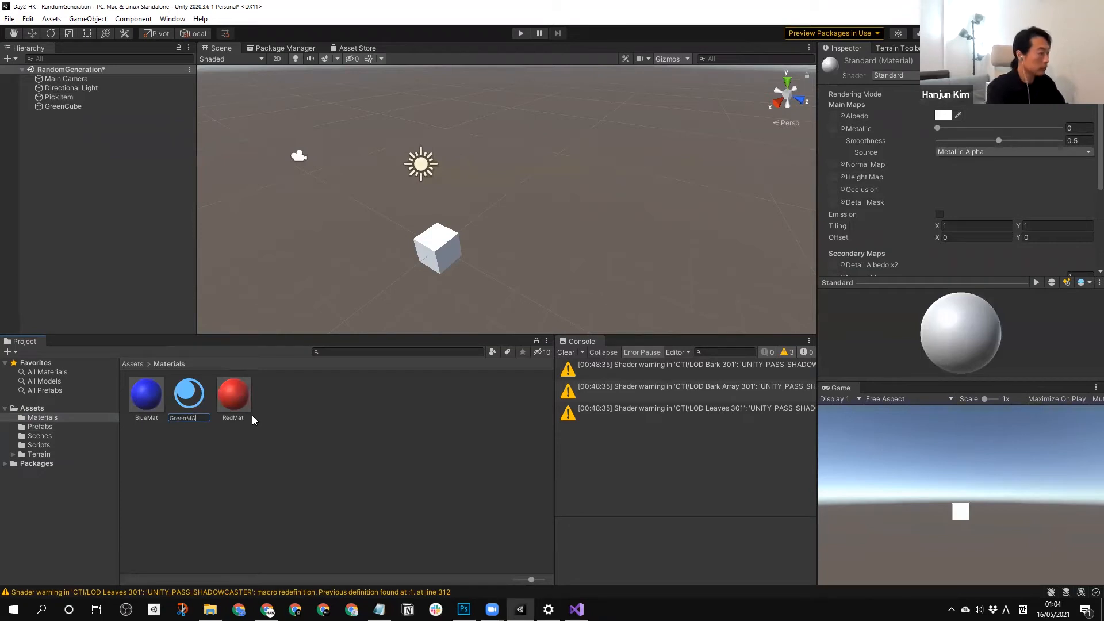
{"action": "key", "text": "Return"}
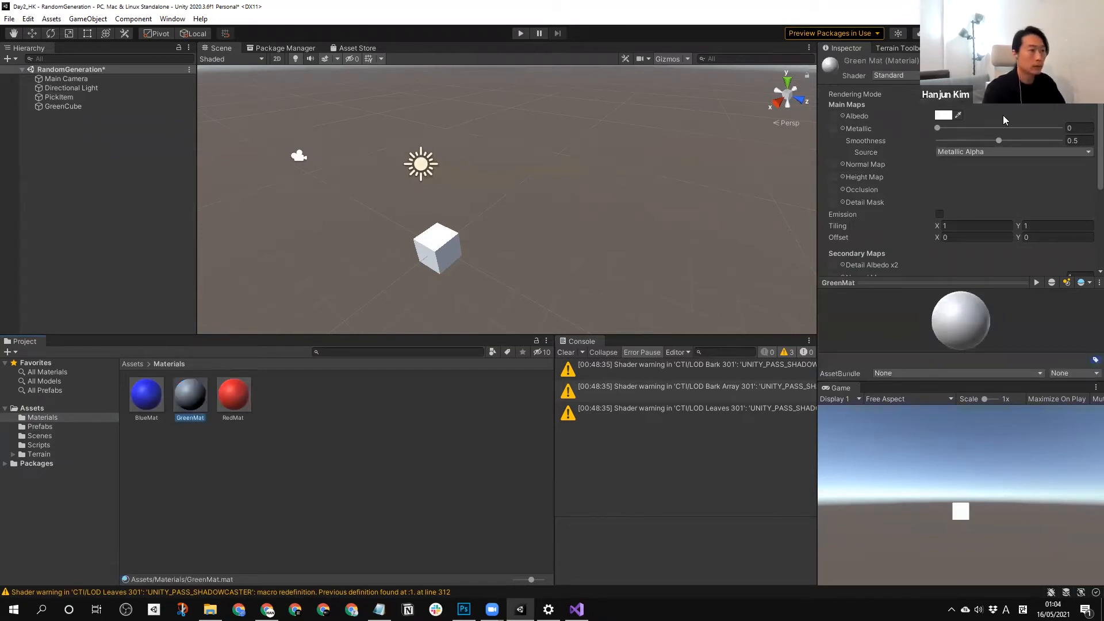
Set GreenMat's albedo color to bright green and apply the material to GreenCube.
{"action": "left_click", "coordinate": [942, 115]}
{"action": "left_click", "coordinate": [988, 157]}
{"action": "left_click_drag", "start_coordinate": [998, 184], "coordinate": [1046, 184]}
{"action": "left_click", "coordinate": [1075, 108]}
{"action": "left_click", "coordinate": [444, 311]}
{"action": "left_click_drag", "start_coordinate": [189, 393], "coordinate": [291, 457]}
Save GreenCube as a prefab in the Prefabs folder and delete its instance from the scene.
{"action": "left_click", "coordinate": [32, 427]}
{"action": "left_click", "coordinate": [282, 475]}
{"action": "left_click", "coordinate": [70, 106]}
{"action": "key", "text": "Delete"}
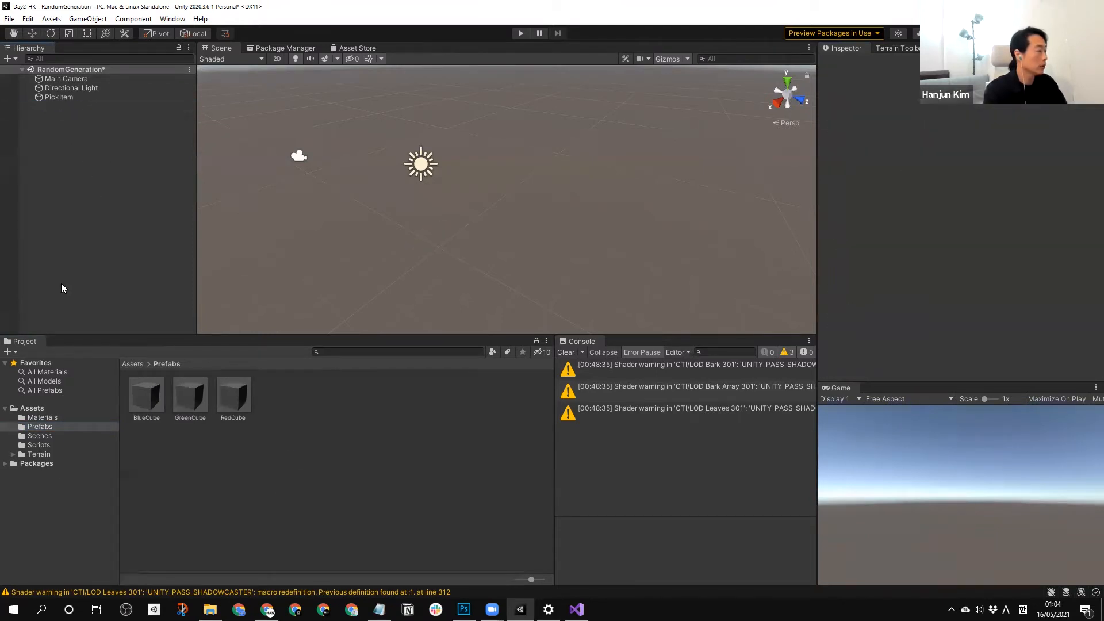
Expand PickItem's Items To Pick From array to 3 elements and assign the GreenCube prefab to Element 2.
{"action": "left_click", "coordinate": [50, 97]}
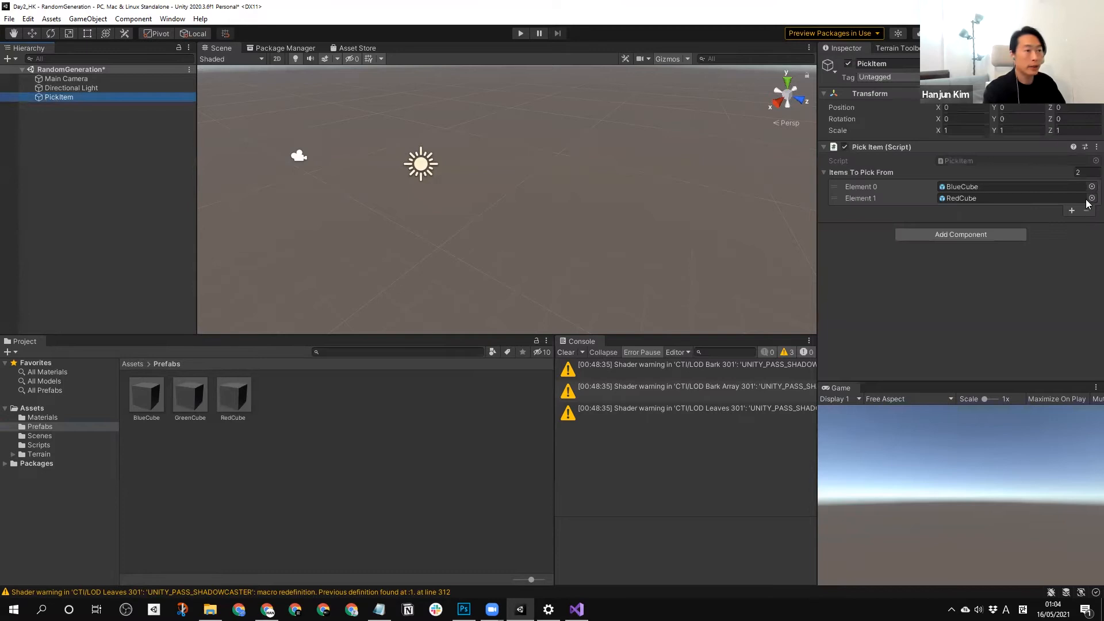
{"action": "left_click_drag", "start_coordinate": [1086, 173], "coordinate": [1031, 174]}
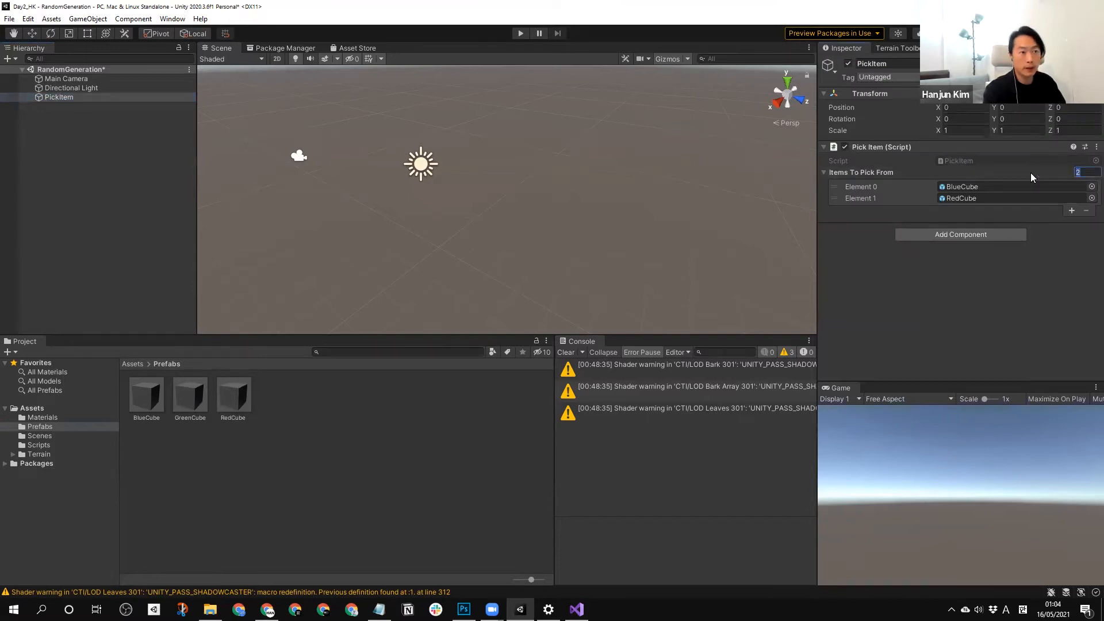
{"action": "left_click", "coordinate": [1071, 211]}
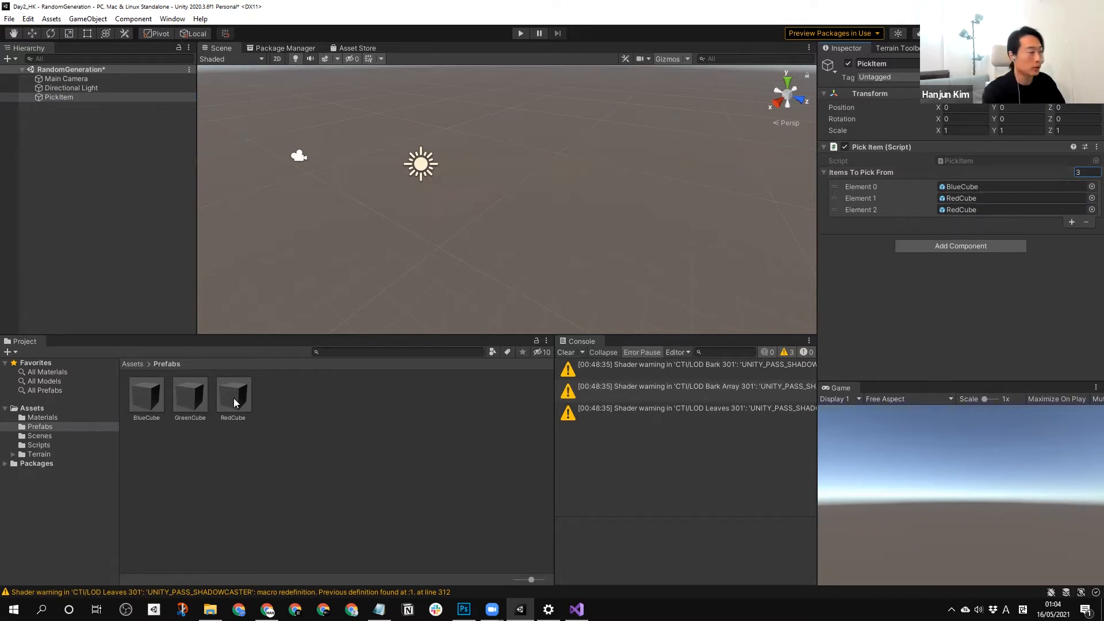
{"action": "left_click_drag", "start_coordinate": [194, 403], "coordinate": [969, 211]}
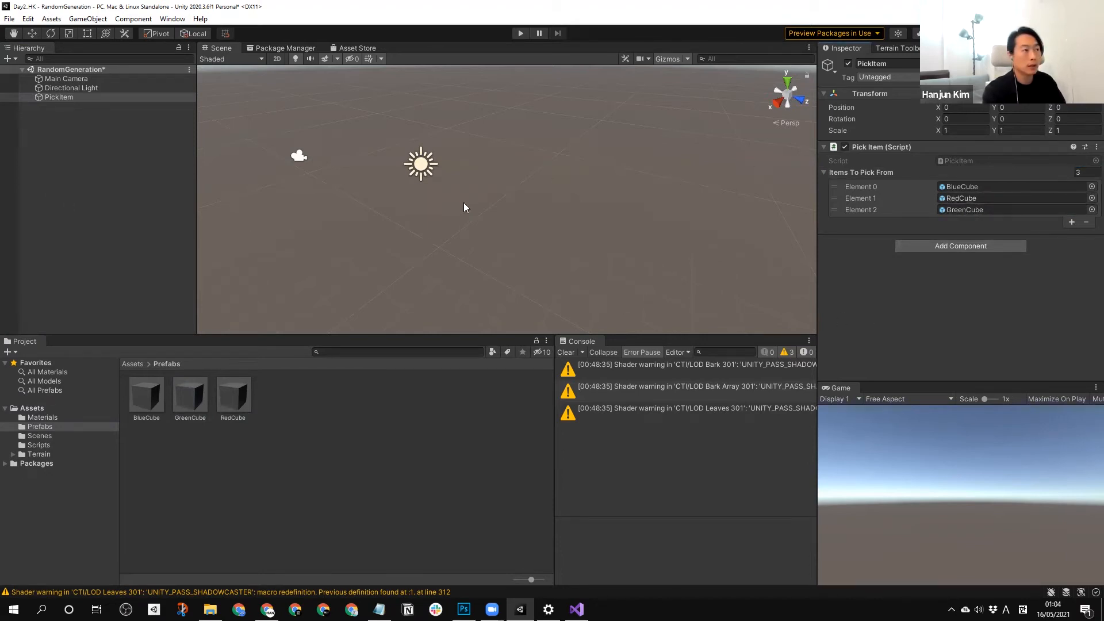
Run and stop the scene in Play mode several times to test which cube PickItem instantiates.
{"action": "left_click", "coordinate": [128, 209]}
{"action": "left_click", "coordinate": [69, 98]}
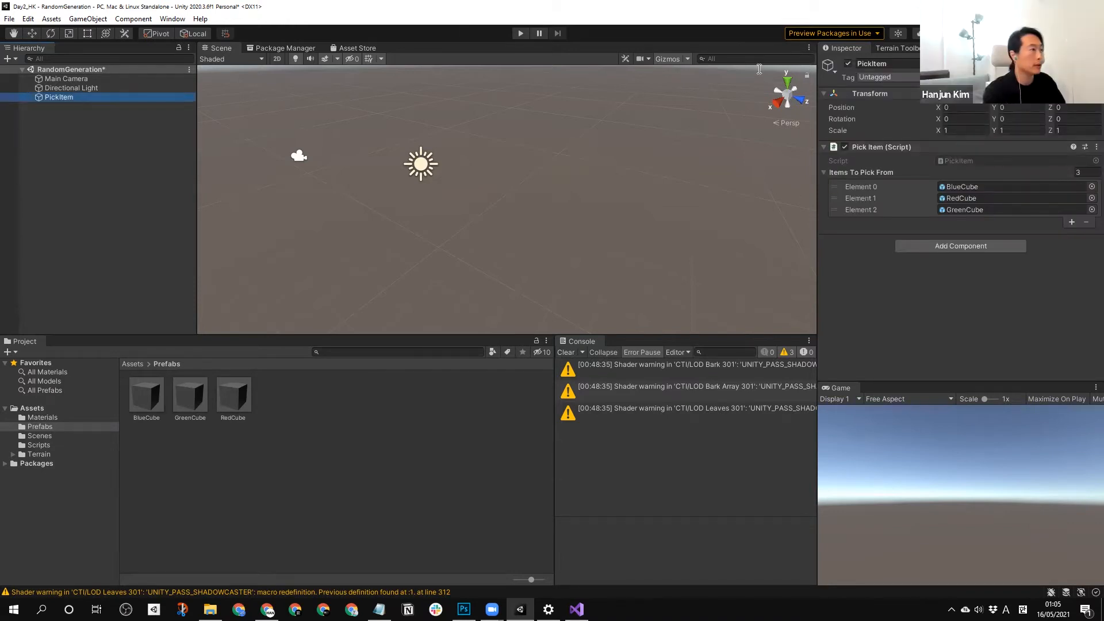
{"action": "left_click", "coordinate": [519, 33]}
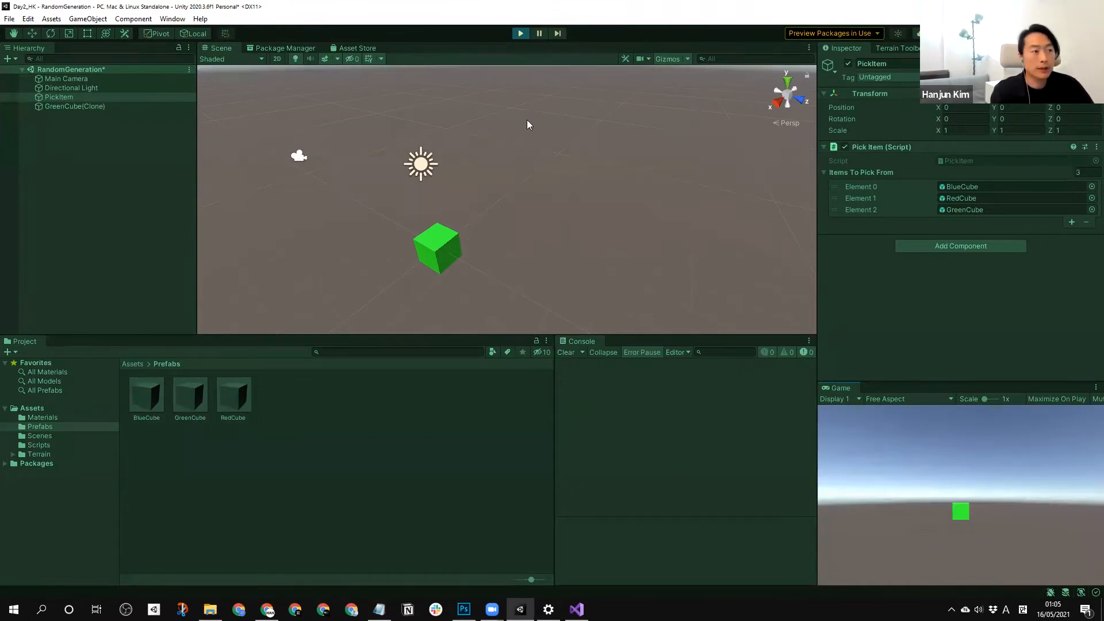
{"action": "left_click", "coordinate": [517, 36]}
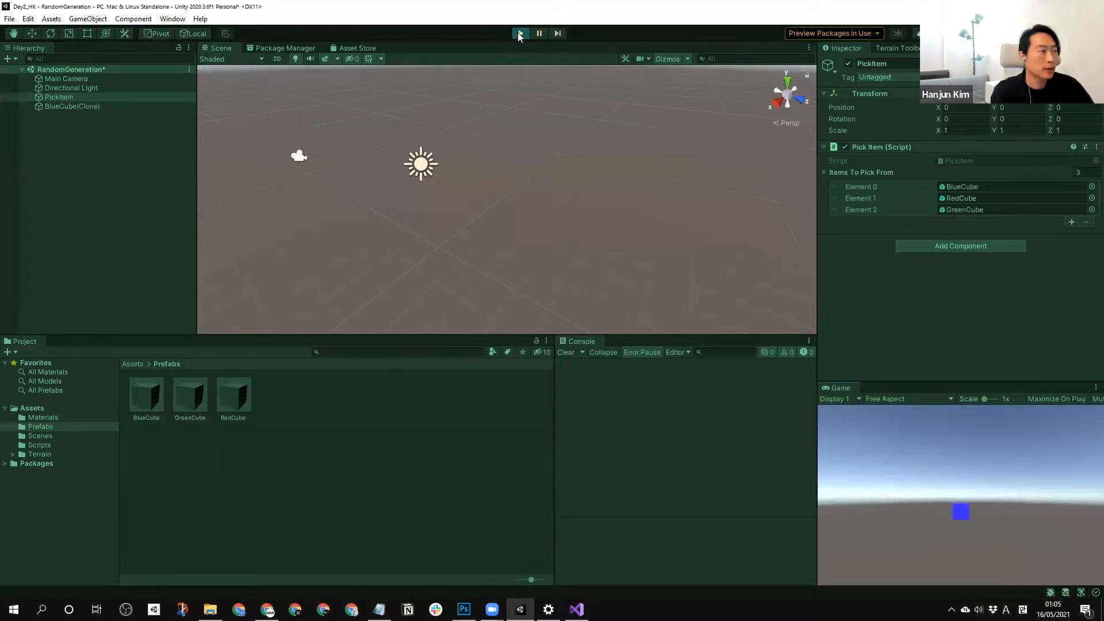
{"action": "left_click", "coordinate": [519, 33]}
{"action": "left_click", "coordinate": [519, 33]}
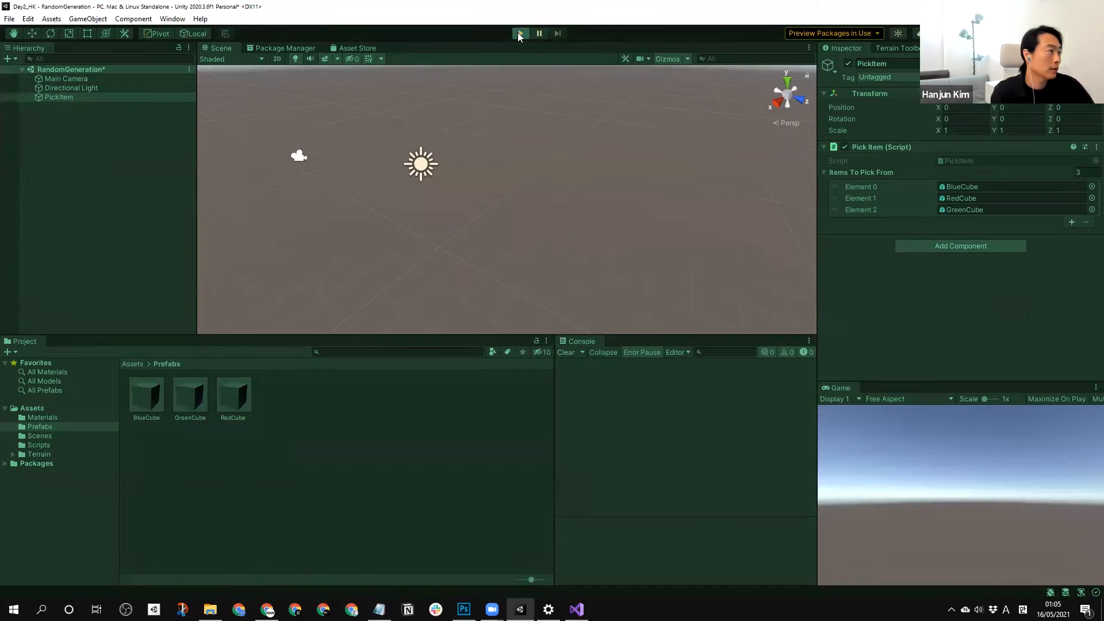
{"action": "left_click", "coordinate": [519, 33]}
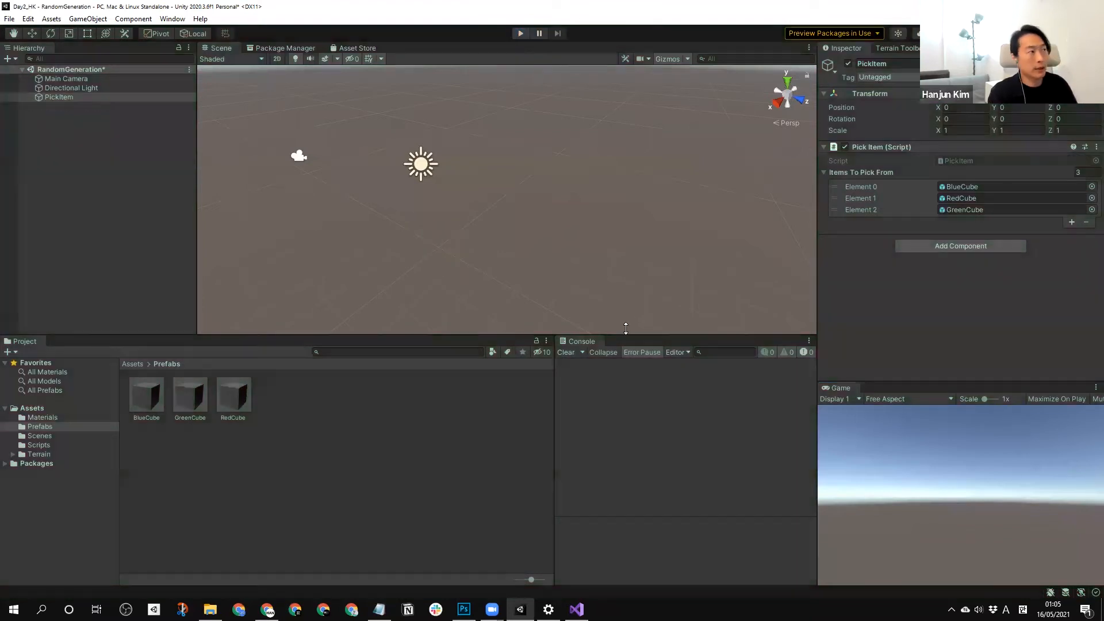
Review the Pick method of PickItem.cs in Visual Studio, and return to Unity to save the RandomGeneration scene.
{"action": "left_click", "coordinate": [577, 609]}
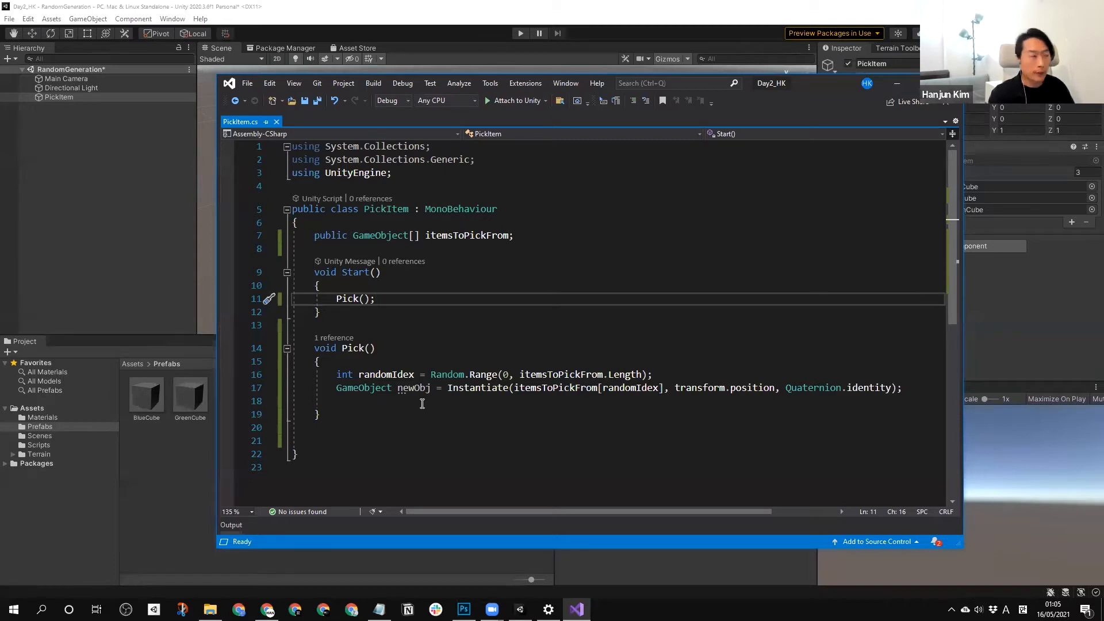
{"action": "left_click", "coordinate": [183, 507]}
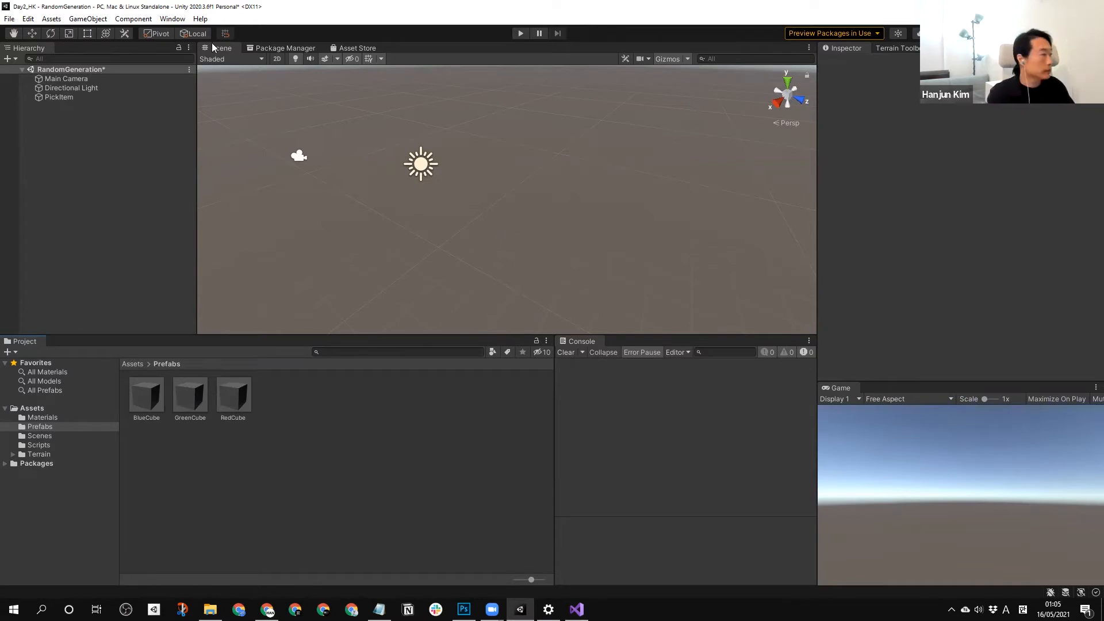
{"action": "key", "text": "ctrl+s"}
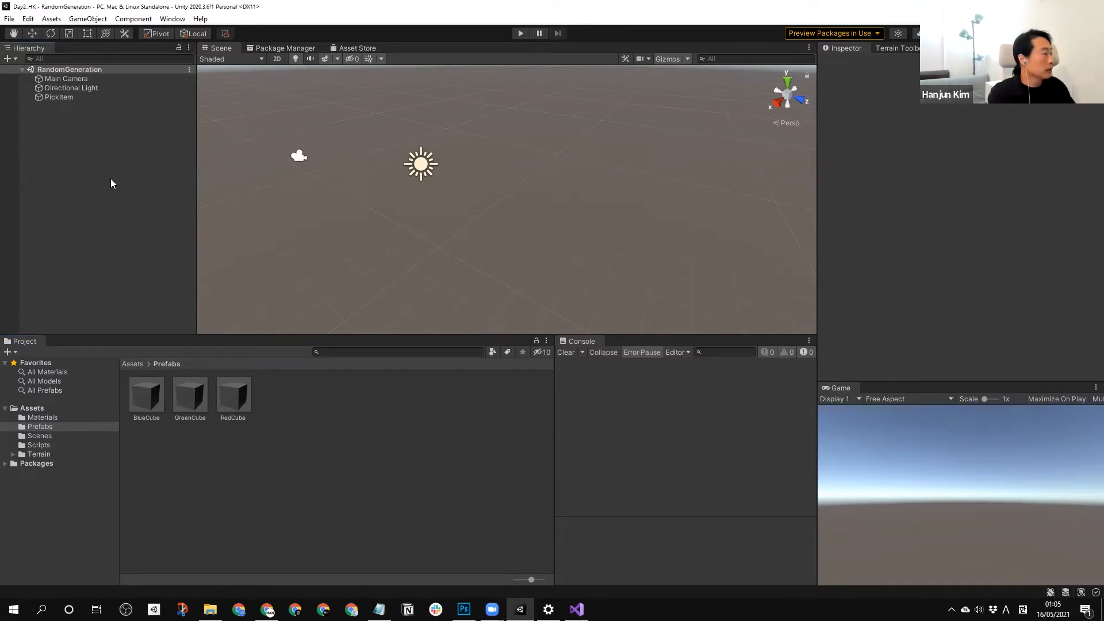
Create an empty GameObject named ItemSpawner in the RandomGeneration scene and reset its Transform.
{"action": "right_click", "coordinate": [106, 127]}
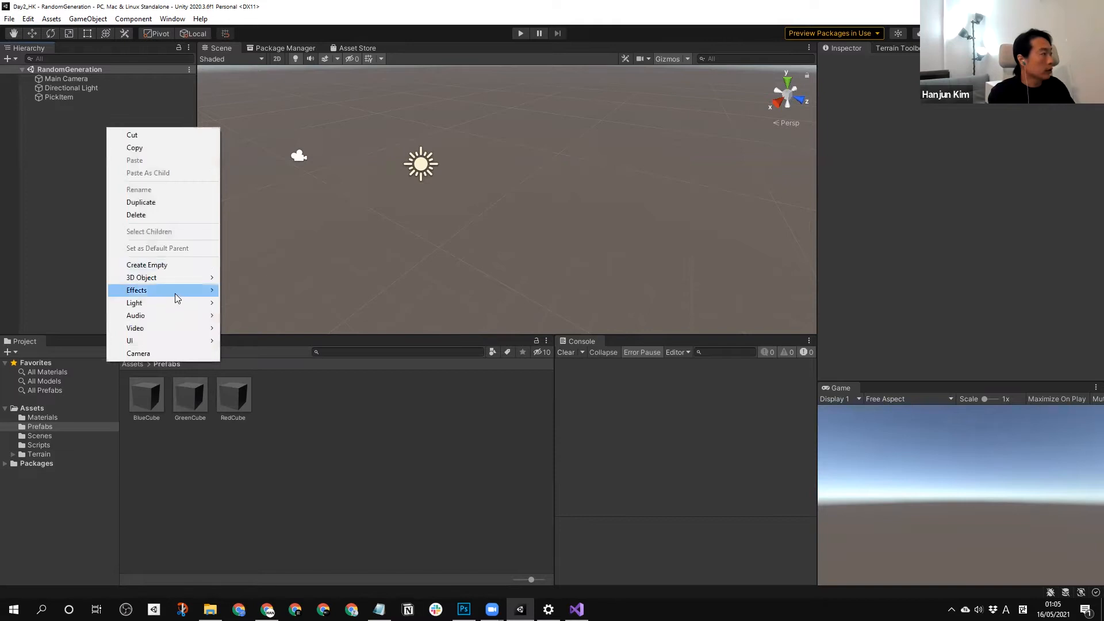
{"action": "left_click", "coordinate": [185, 269]}
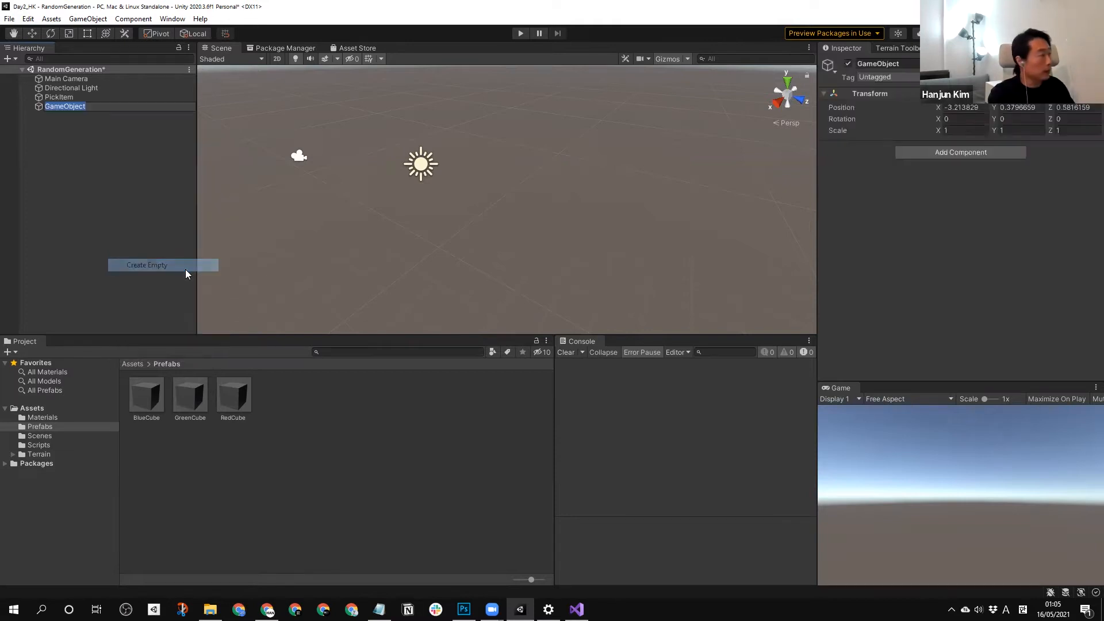
{"action": "type", "text": "It"}
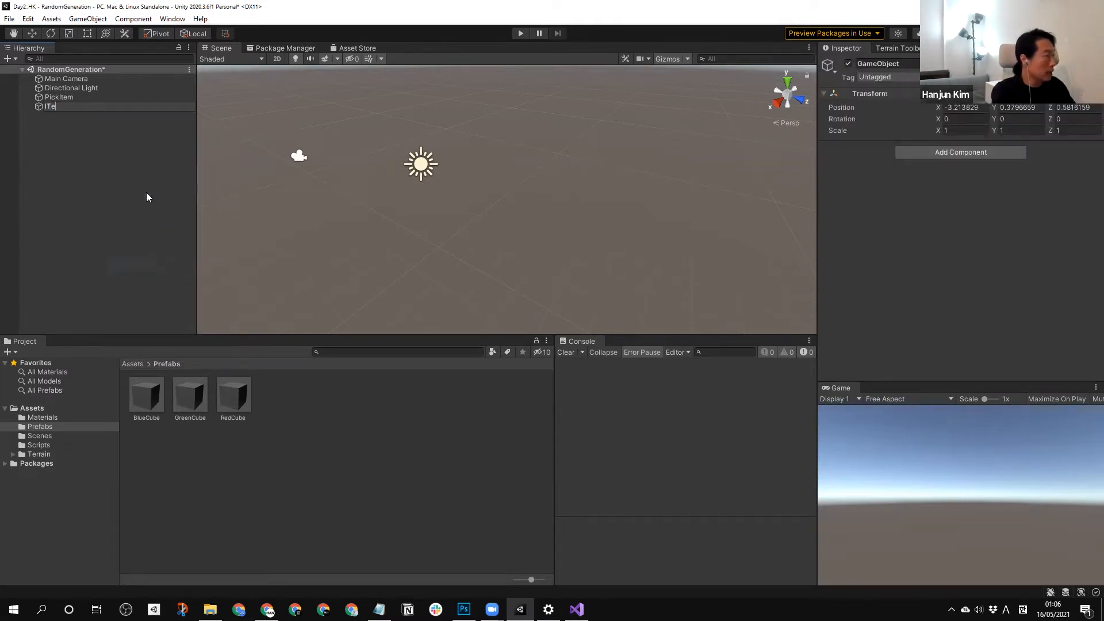
{"action": "type", "text": "emSpawner"}
{"action": "key", "text": "Return"}
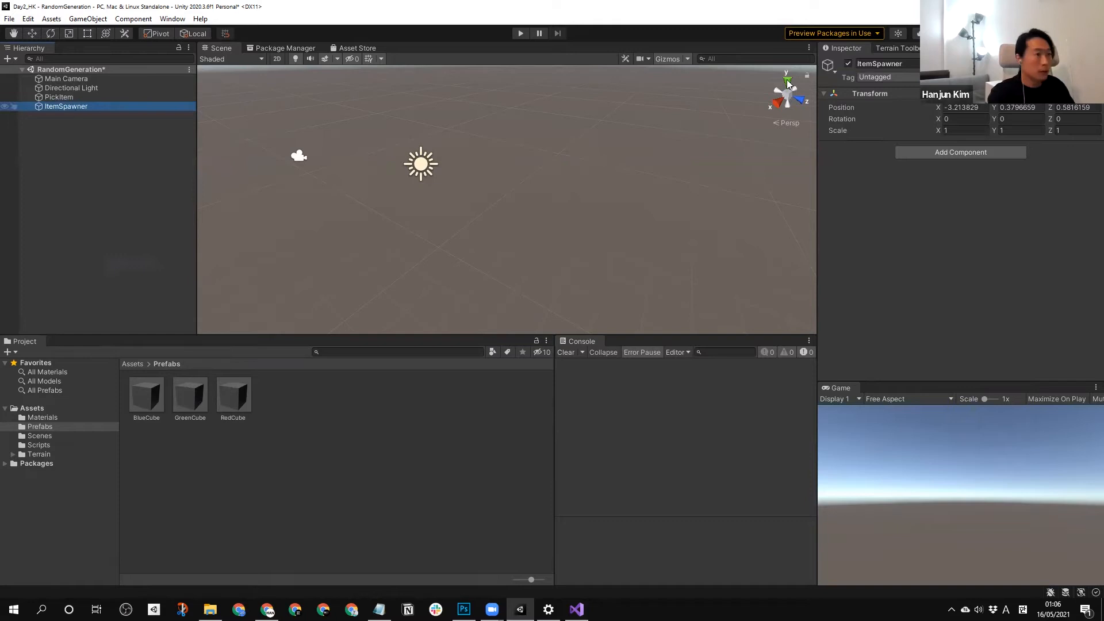
{"action": "right_click", "coordinate": [865, 93]}
{"action": "left_click", "coordinate": [877, 98]}
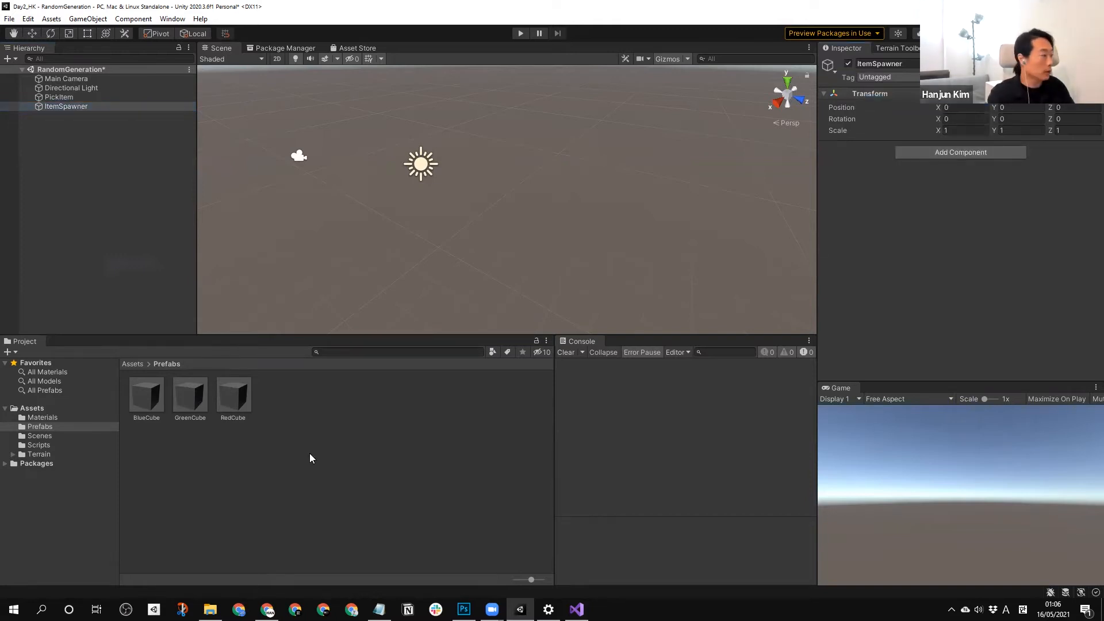
Create a new C# script named ItemSpawner in the Scripts folder.
{"action": "left_click", "coordinate": [40, 444]}
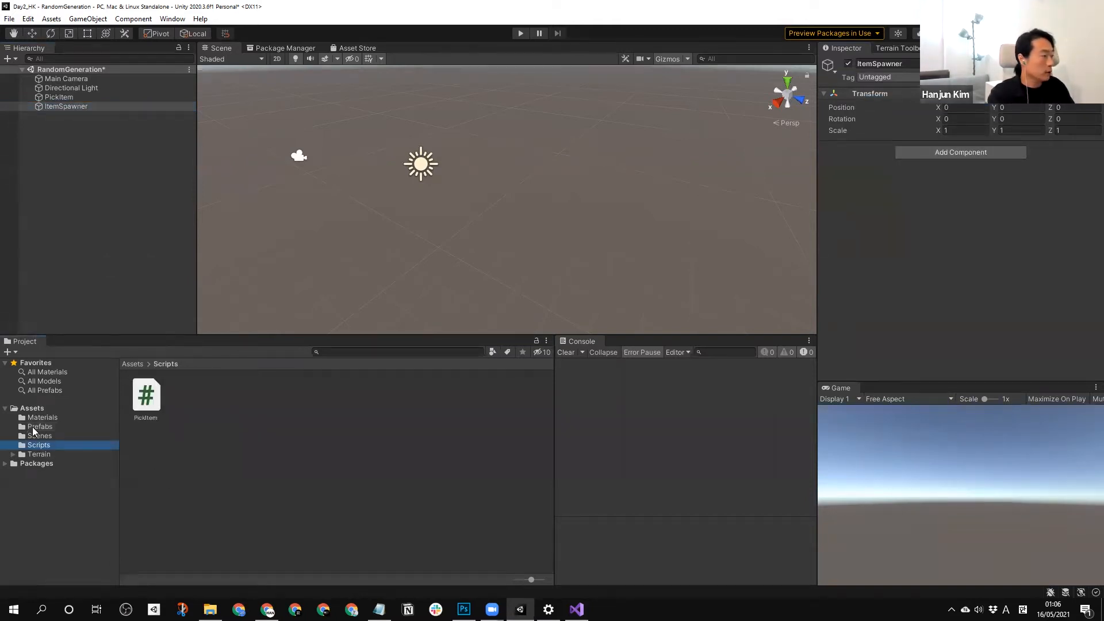
{"action": "right_click", "coordinate": [231, 414]}
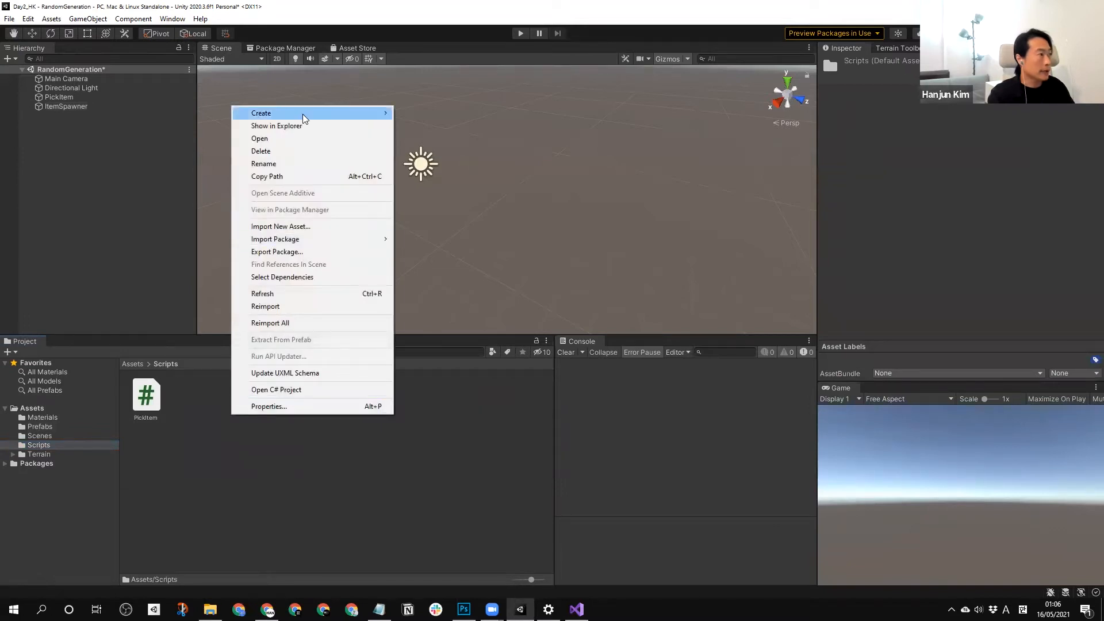
{"action": "mouse_move", "coordinate": [304, 118]}
{"action": "left_click", "coordinate": [451, 131]}
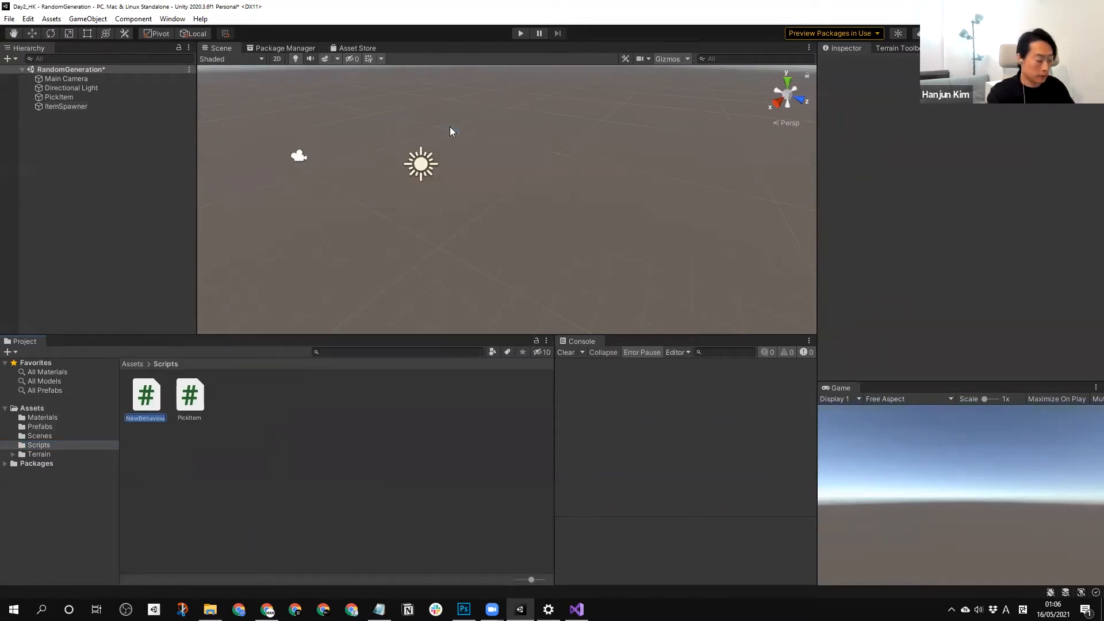
{"action": "type", "text": "ITe"}
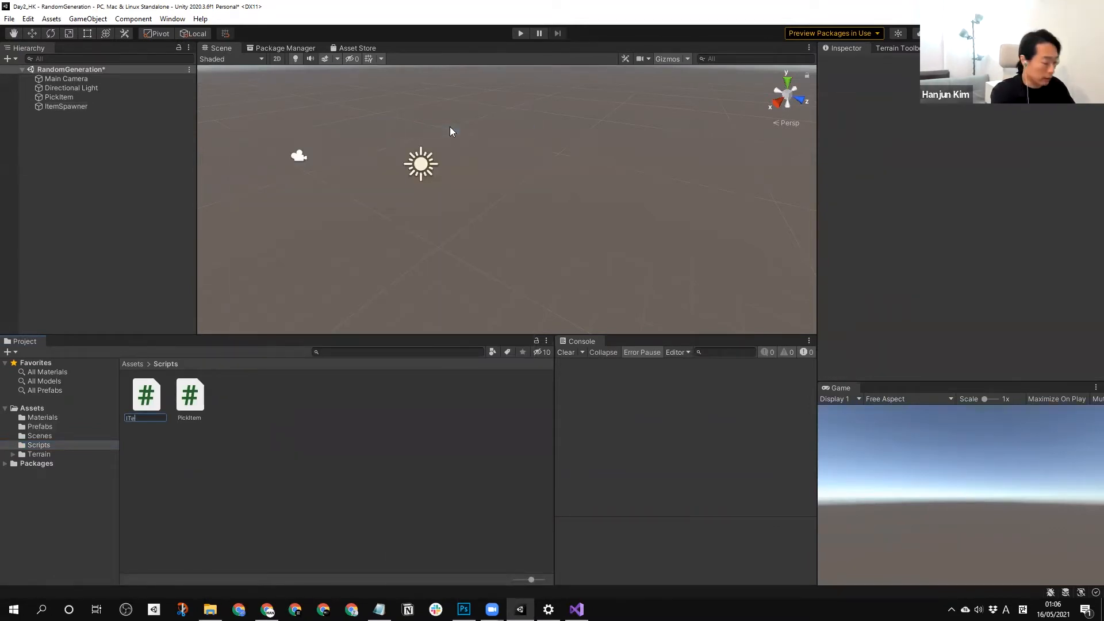
{"action": "type", "text": "mSpaw"}
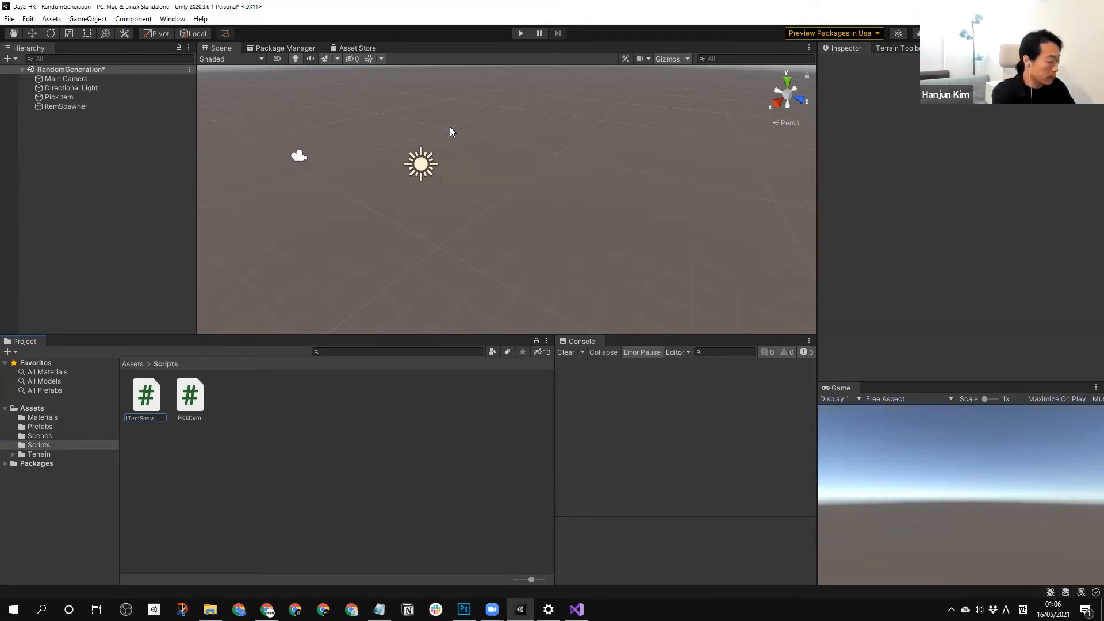
{"action": "type", "text": "ner"}
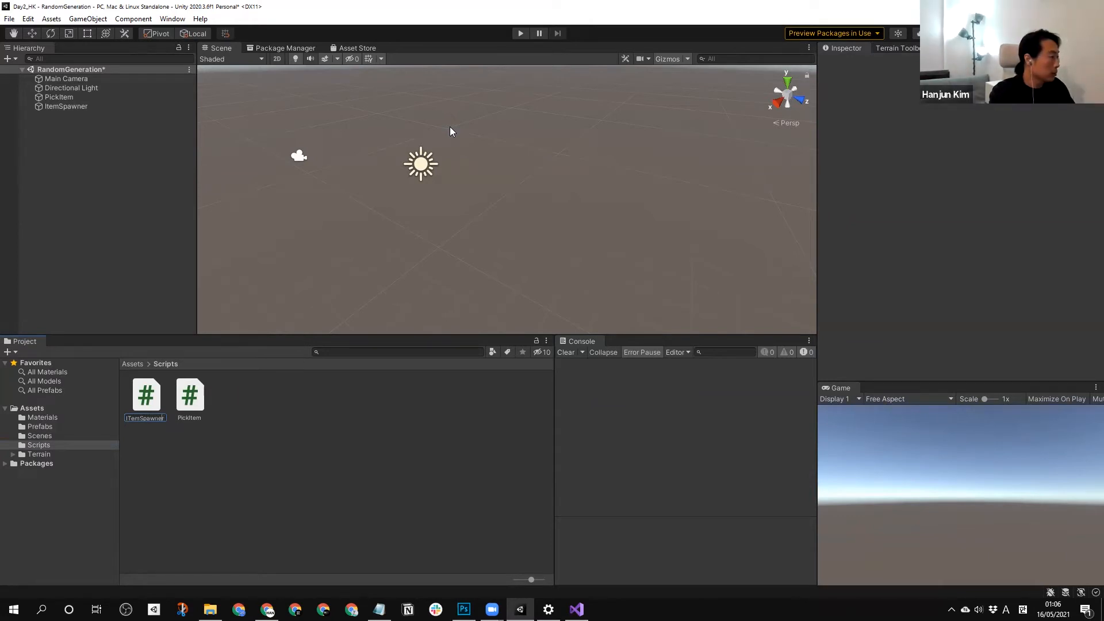
{"action": "type", "text": "t"}
{"action": "key", "text": "Return"}
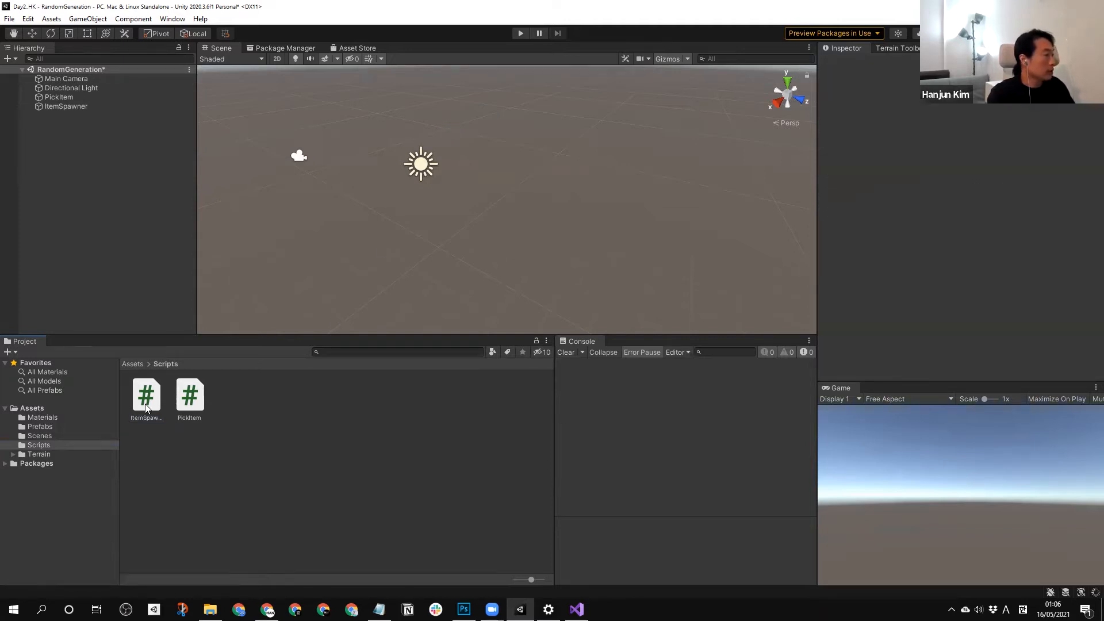
Attach the ItemSpawner script to the ItemSpawner object and open the script in Visual Studio.
{"action": "left_click_drag", "start_coordinate": [146, 396], "coordinate": [55, 106]}
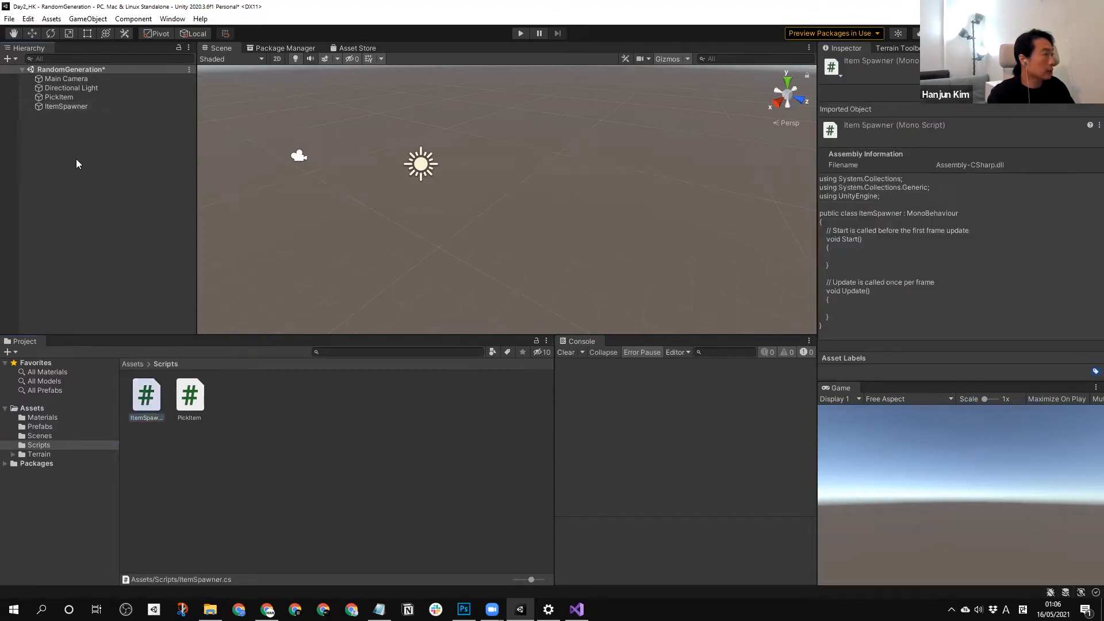
{"action": "double_click", "coordinate": [146, 401]}
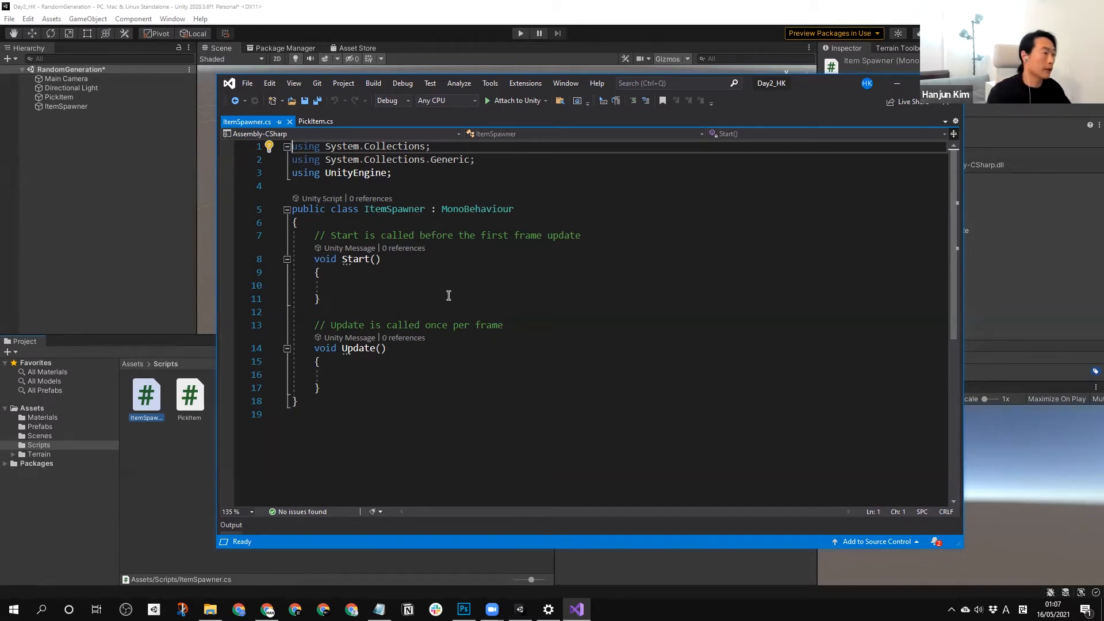
{"action": "left_click", "coordinate": [395, 287]}
{"action": "left_click_drag", "start_coordinate": [581, 235], "coordinate": [318, 238]}
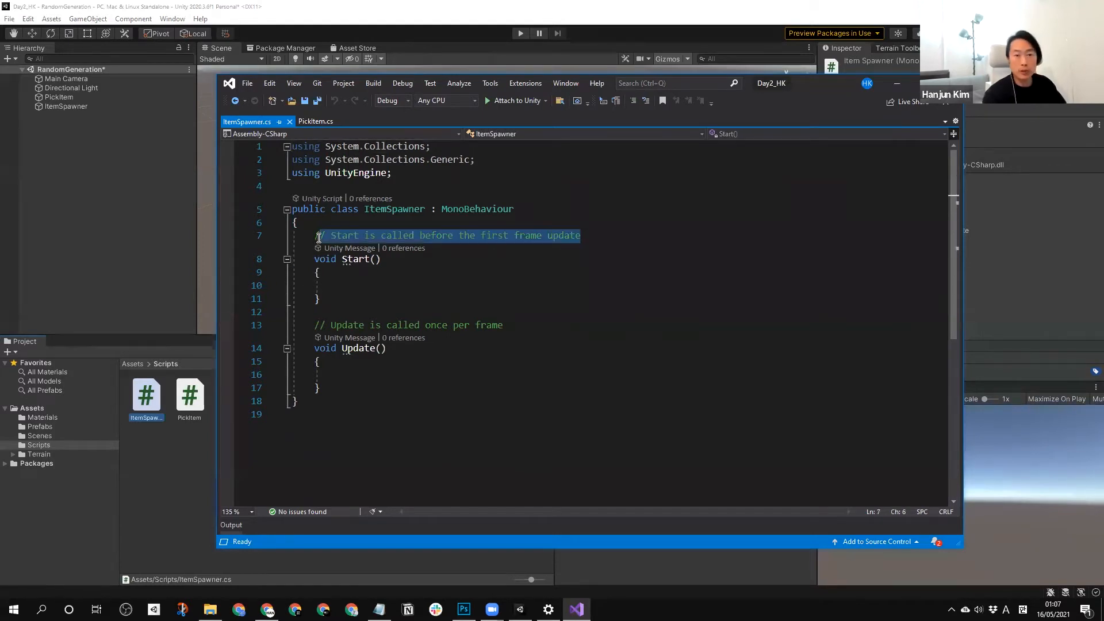
{"action": "left_click", "coordinate": [326, 254]}
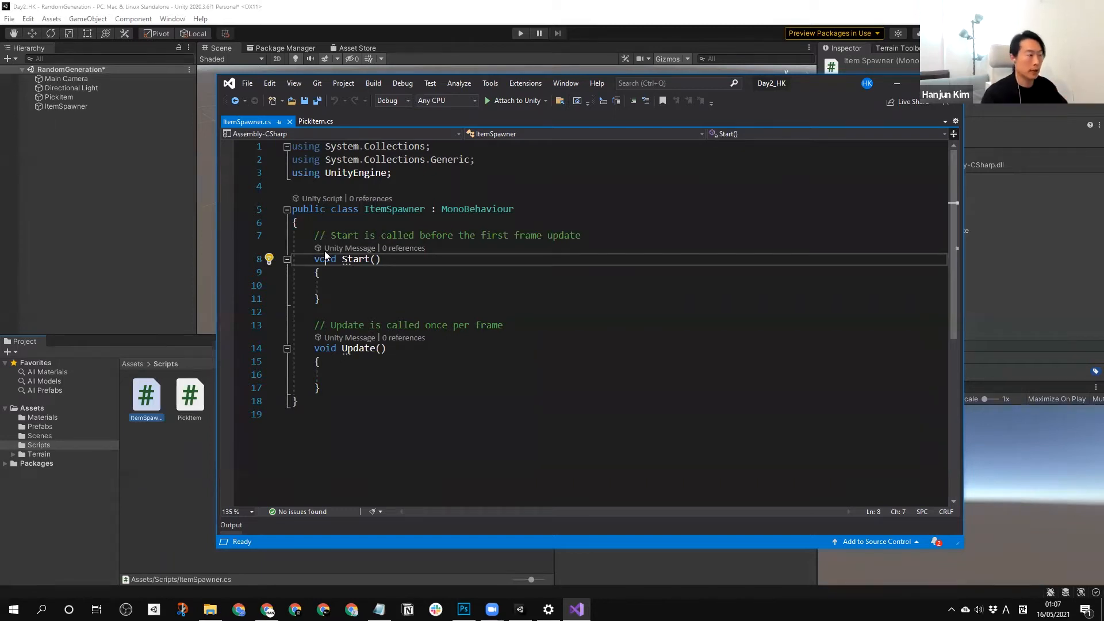
Replace the comment above the Start method with blank lines at the beginning of the ItemSpawner class.
{"action": "left_click_drag", "start_coordinate": [582, 235], "coordinate": [316, 237]}
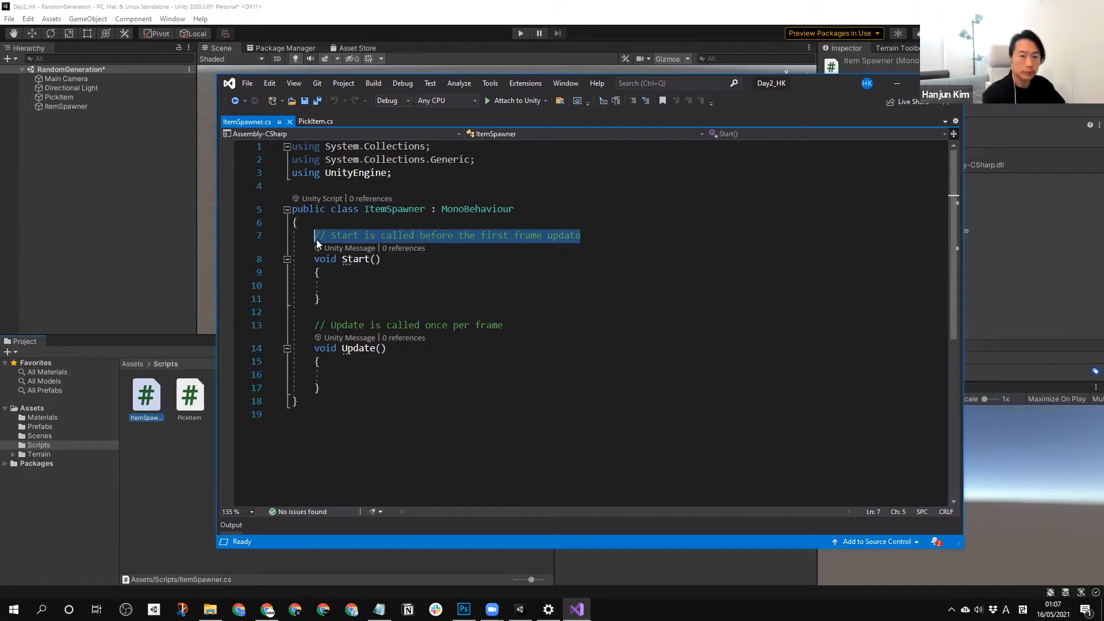
{"action": "key", "text": "Return"}
{"action": "key", "text": "Return"}
{"action": "key", "text": "Up"}
{"action": "key", "text": "Up"}
Declare a public GameObject field named itemToSpread at the beginning of the ItemSpawner class.
{"action": "type", "text": "pub"}
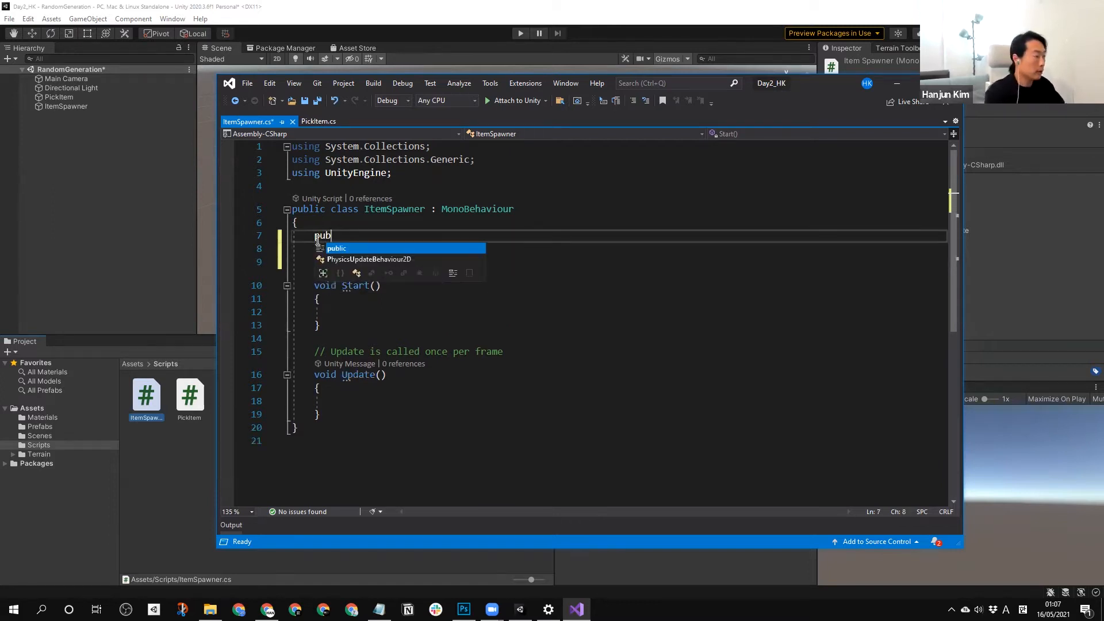
{"action": "type", "text": "lic GameObject"}
{"action": "key", "text": "Return"}
{"action": "key", "text": "Left"}
{"action": "key", "text": "Up"}
{"action": "key", "text": "End"}
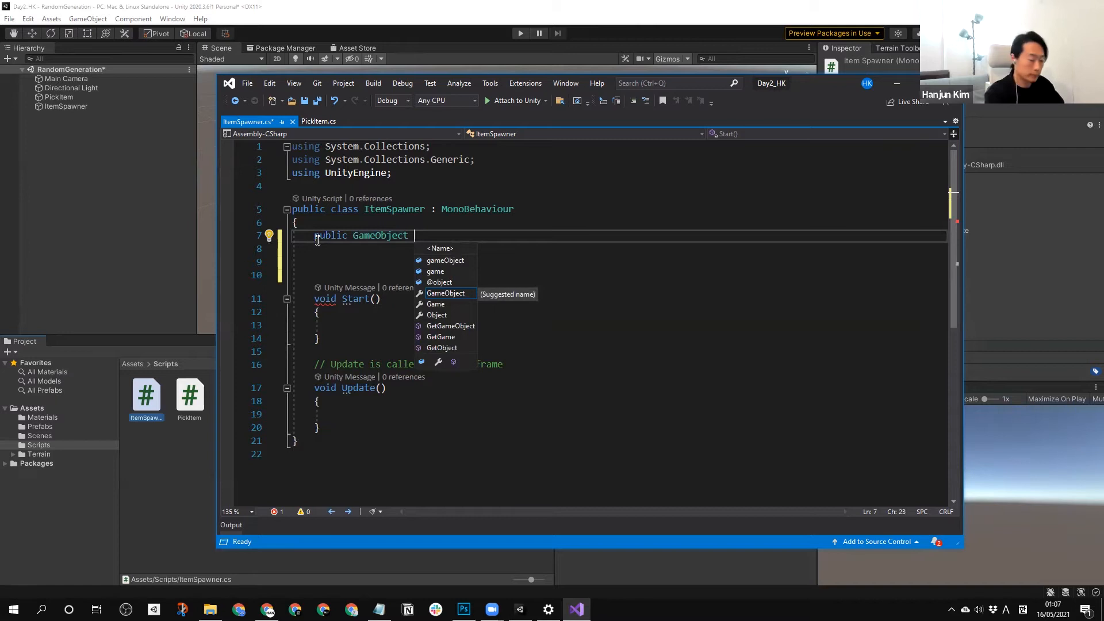
{"action": "type", "text": "itemTo"}
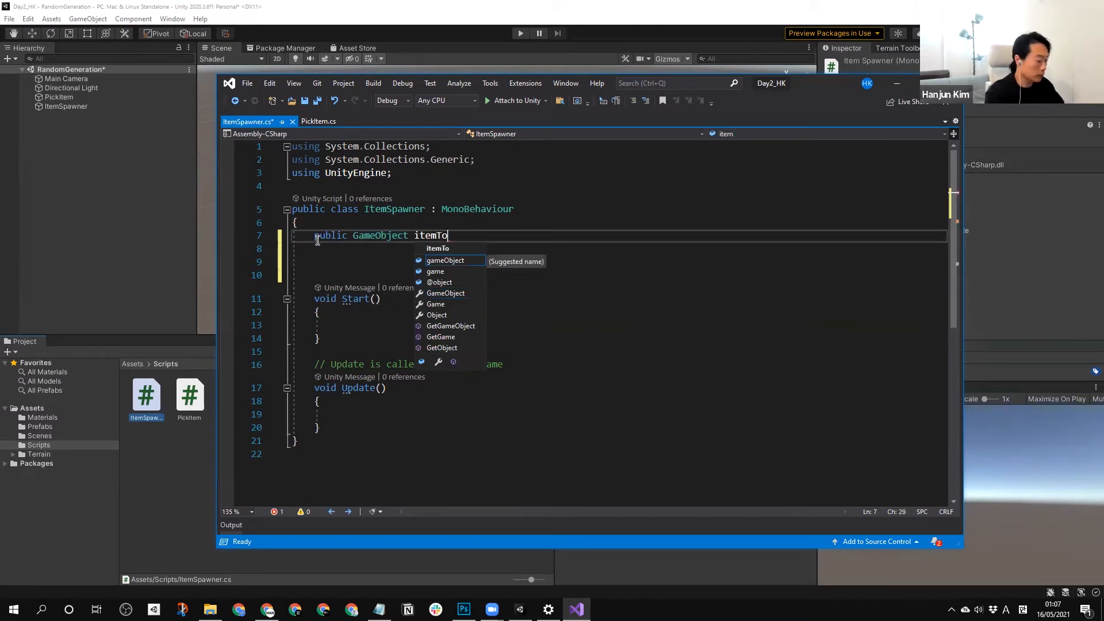
{"action": "type", "text": "Spread;"}
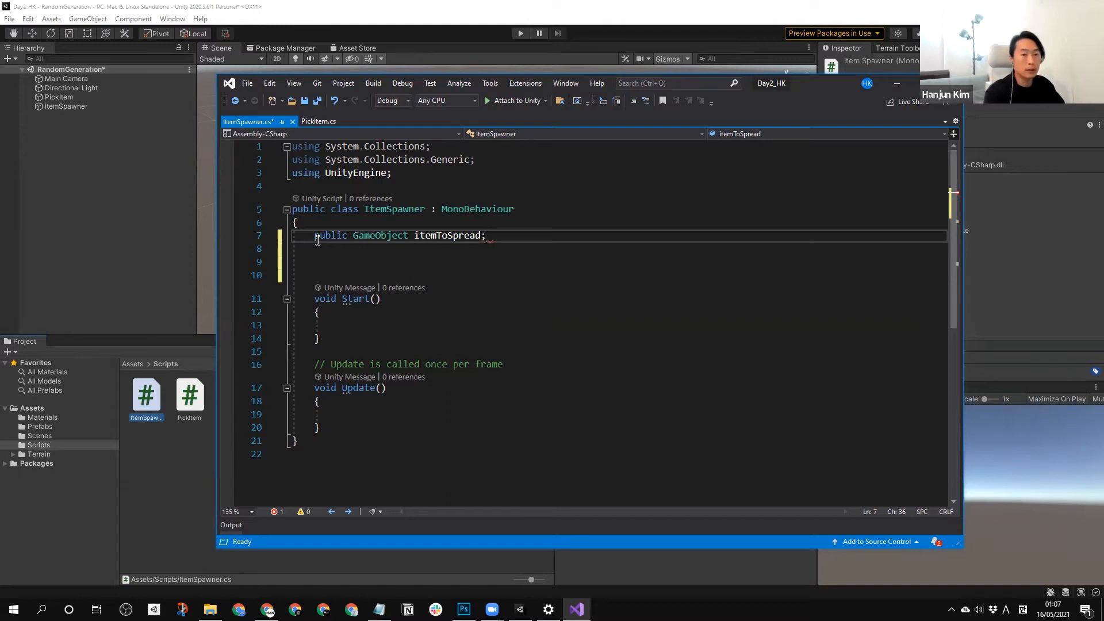
Declare a public float field named itemXSpread with the value 10 below itemToSpread, separated by a blank line.
{"action": "key", "text": "Return"}
{"action": "key", "text": "Down"}
{"action": "type", "text": "public"}
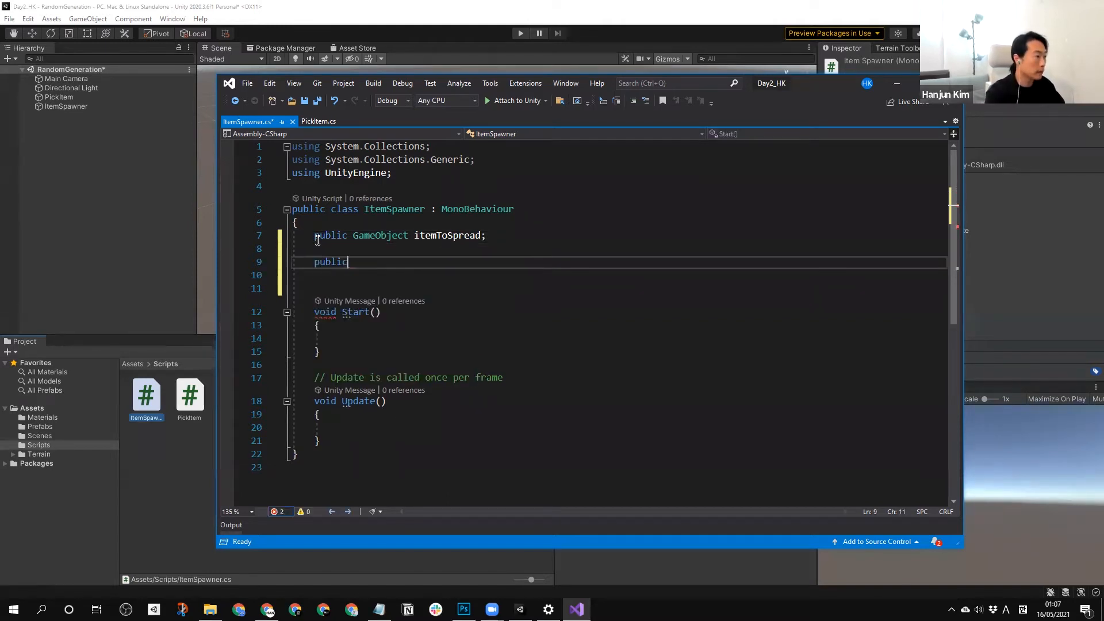
{"action": "type", "text": " float "}
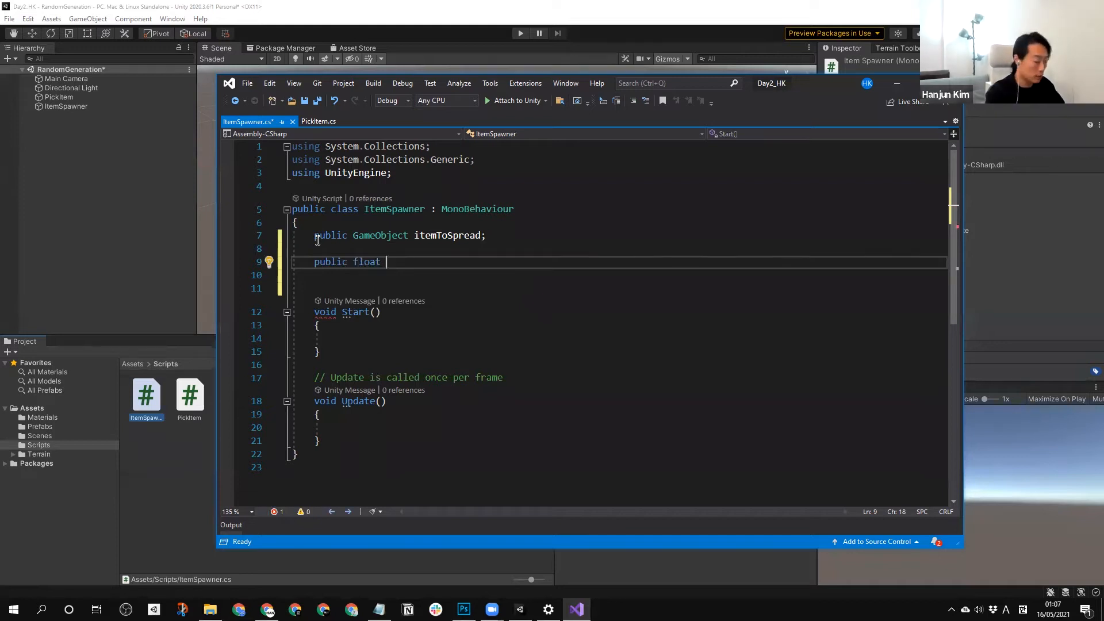
{"action": "type", "text": "item"}
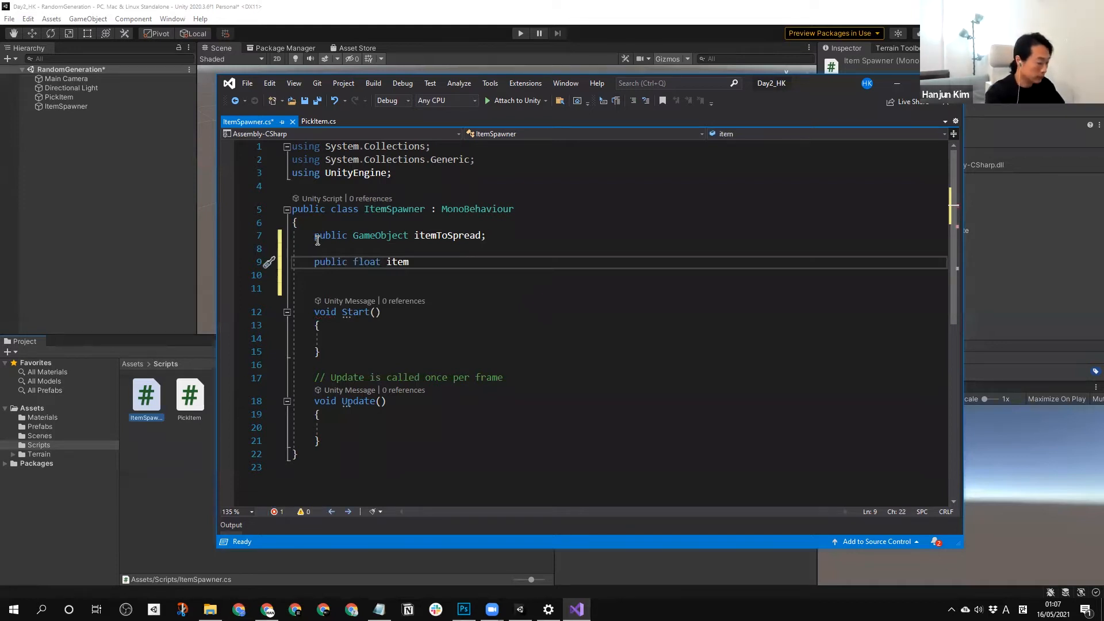
{"action": "type", "text": "XSpread"}
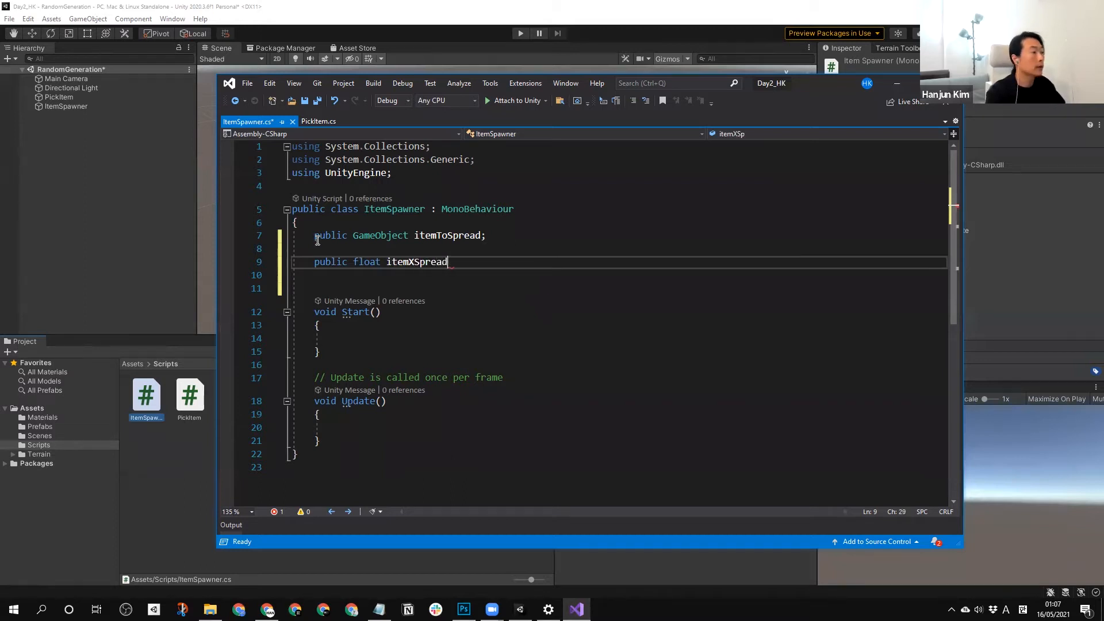
{"action": "type", "text": " = 10;"}
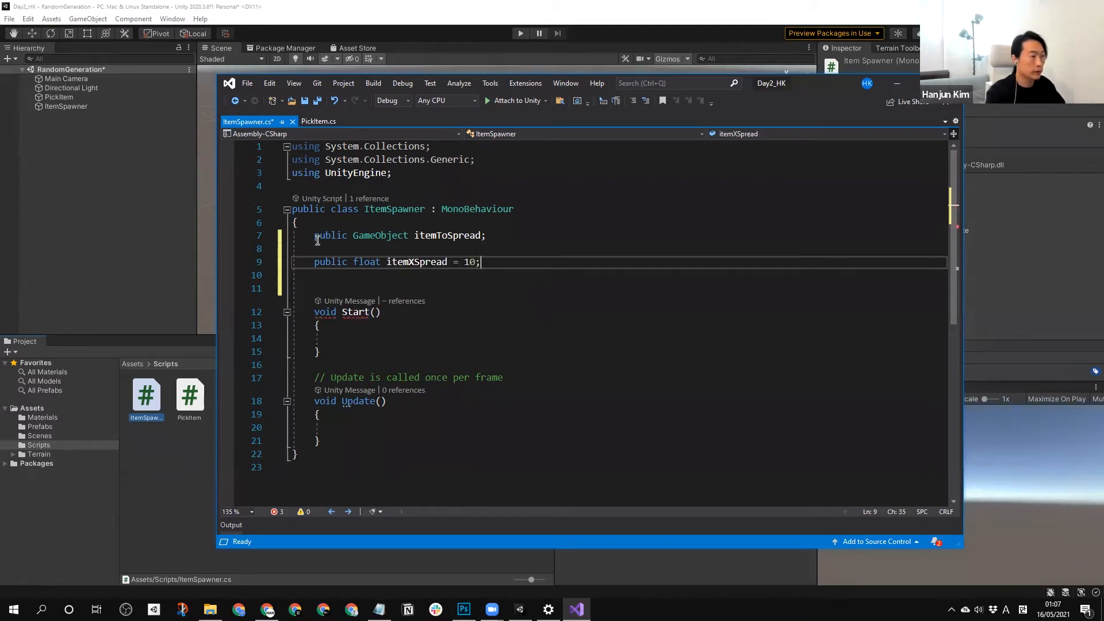
Duplicate the itemXSpread declaration twice on the lines directly below it.
{"action": "key", "text": "Return"}
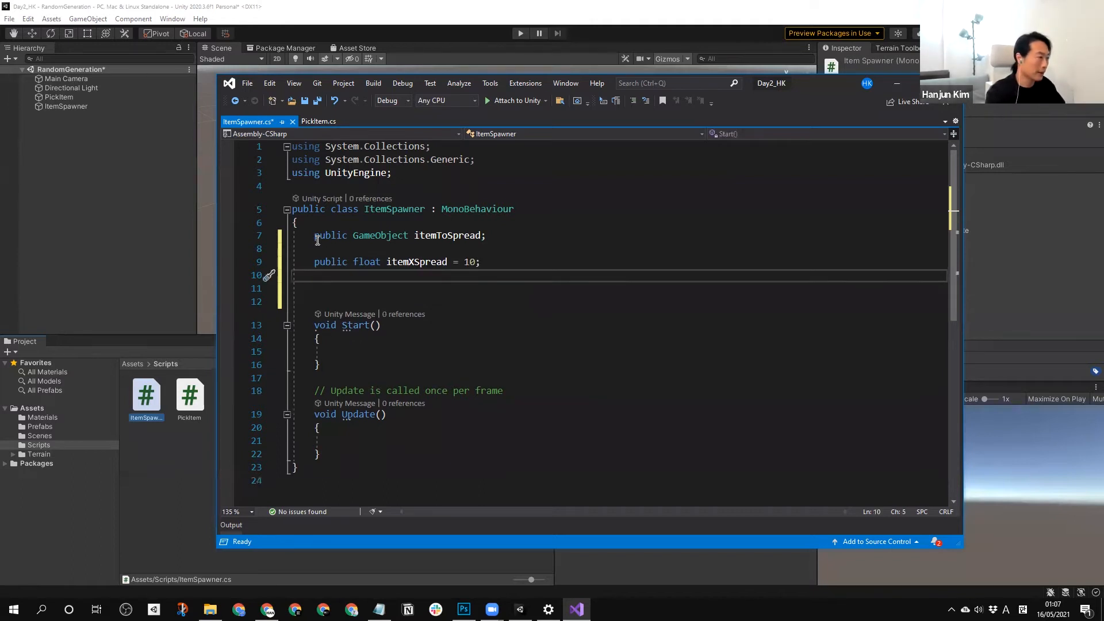
{"action": "left_click_drag", "start_coordinate": [481, 261], "coordinate": [314, 262]}
{"action": "key", "text": "ctrl+c"}
{"action": "left_click", "coordinate": [326, 275]}
{"action": "key", "text": "ctrl+v"}
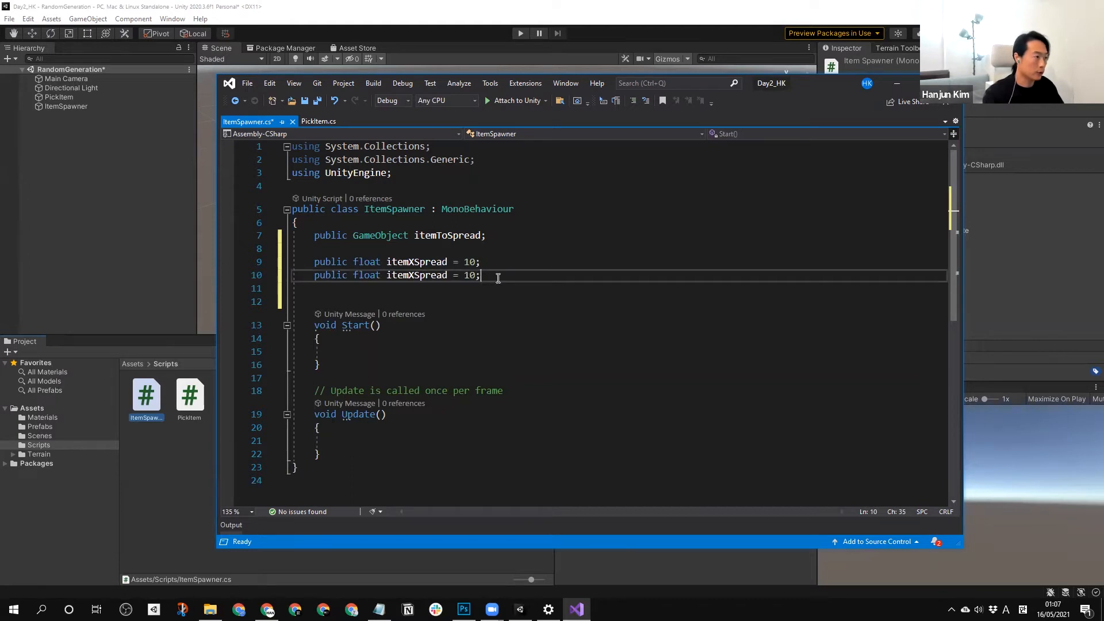
{"action": "key", "text": "Return"}
{"action": "key", "text": "ctrl+v"}
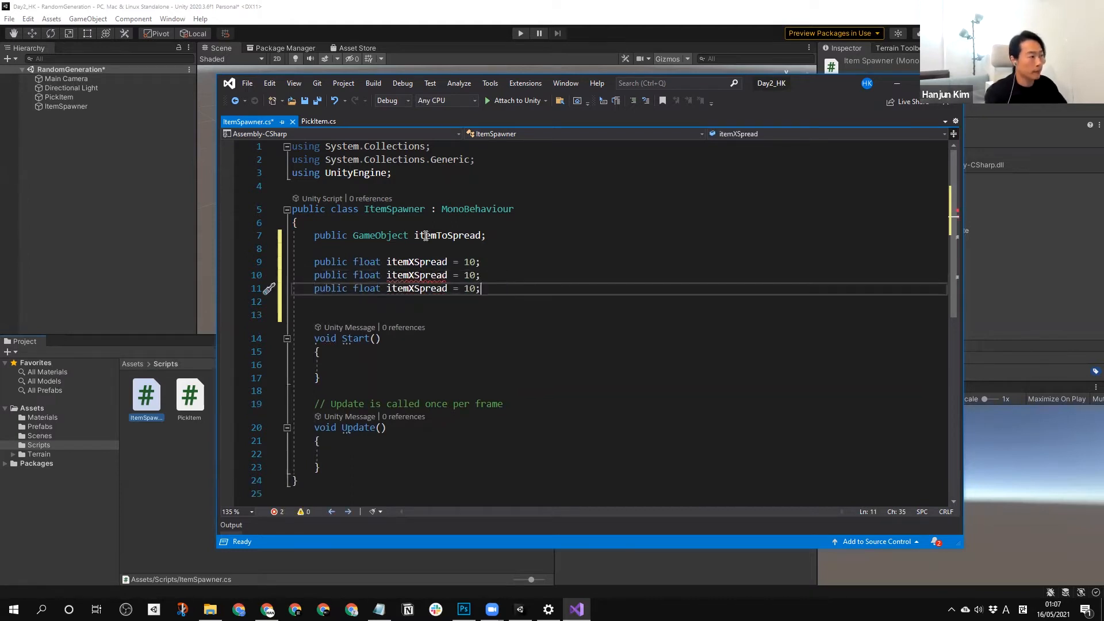
Rename the two duplicated float fields to itemYSpread and itemZSpread.
{"action": "left_click", "coordinate": [412, 275]}
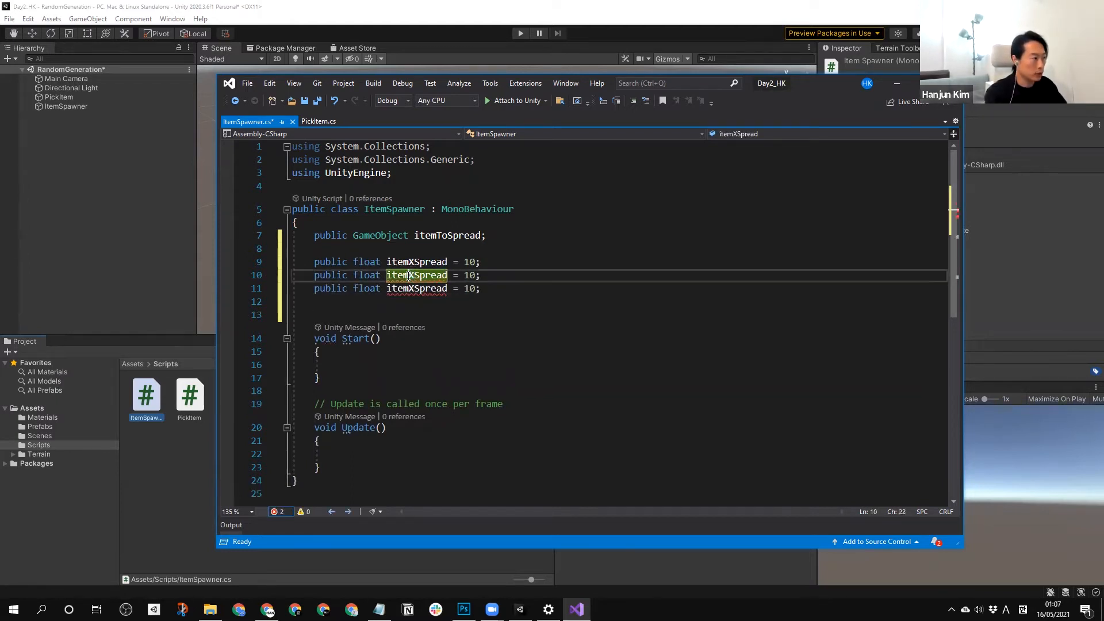
{"action": "key", "text": "BackSpace"}
{"action": "type", "text": "Y"}
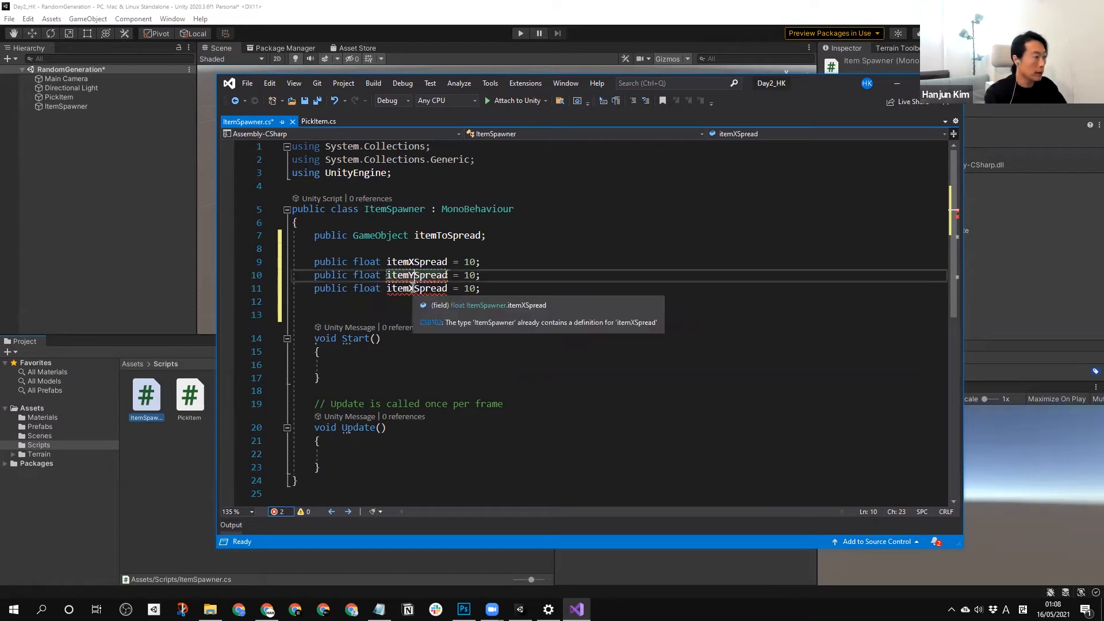
{"action": "left_click", "coordinate": [411, 288]}
{"action": "key", "text": "Delete"}
{"action": "type", "text": "Z"}
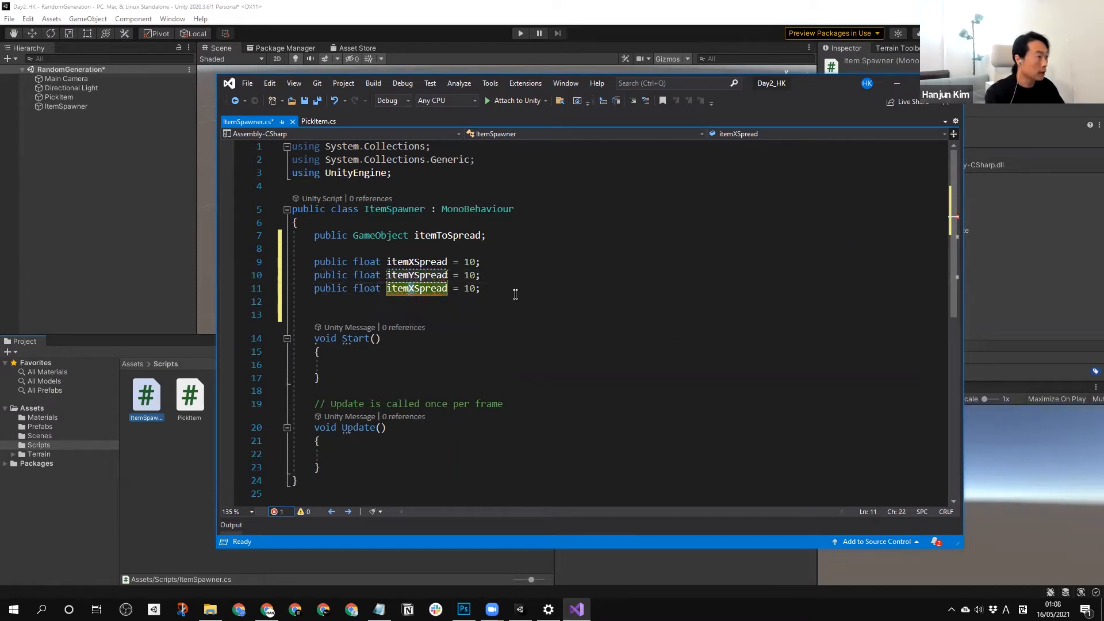
{"action": "left_click", "coordinate": [514, 293]}
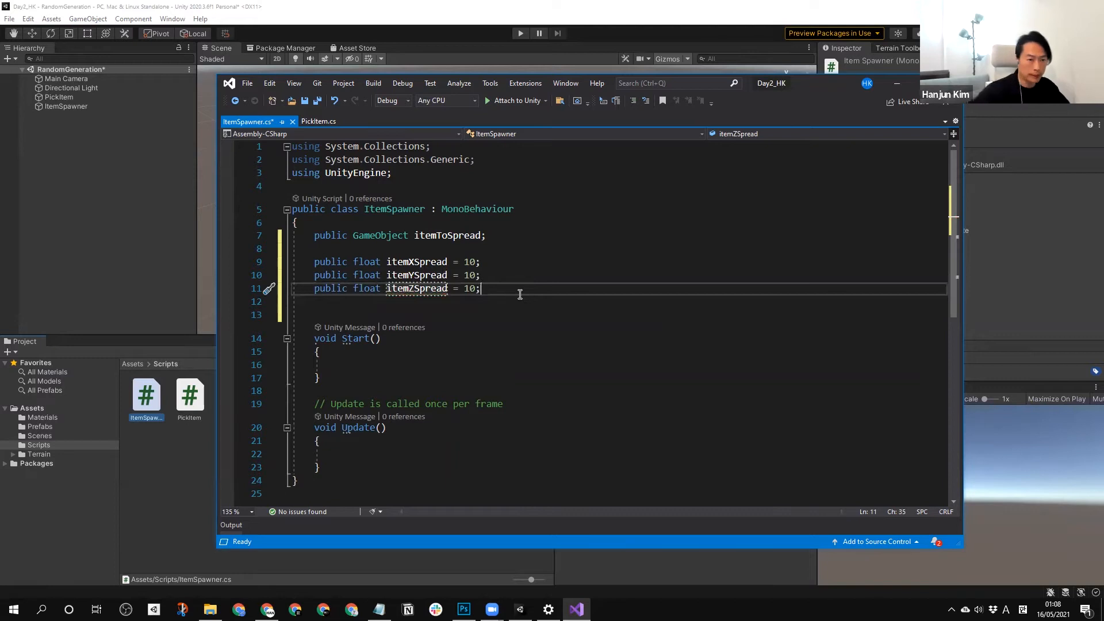
Delete the Update method together with its comment from the ItemSpawner class.
{"action": "scroll", "coordinate": [484, 340], "scroll_direction": "down", "scroll_amount": 1}
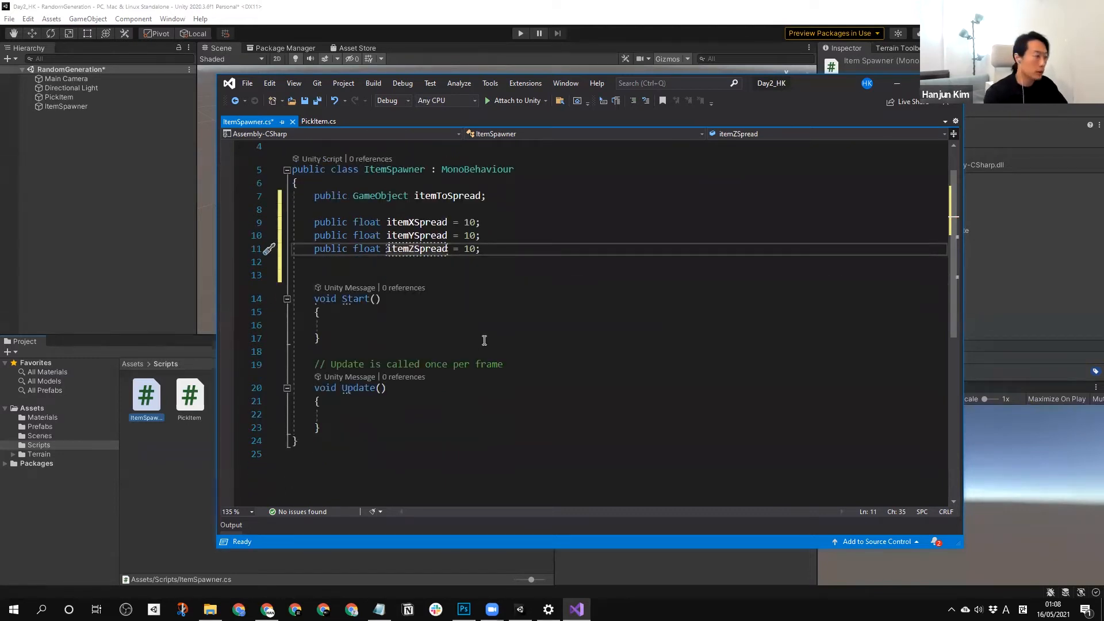
{"action": "scroll", "coordinate": [484, 340], "scroll_direction": "down", "scroll_amount": 2}
{"action": "left_click_drag", "start_coordinate": [331, 347], "coordinate": [310, 285]}
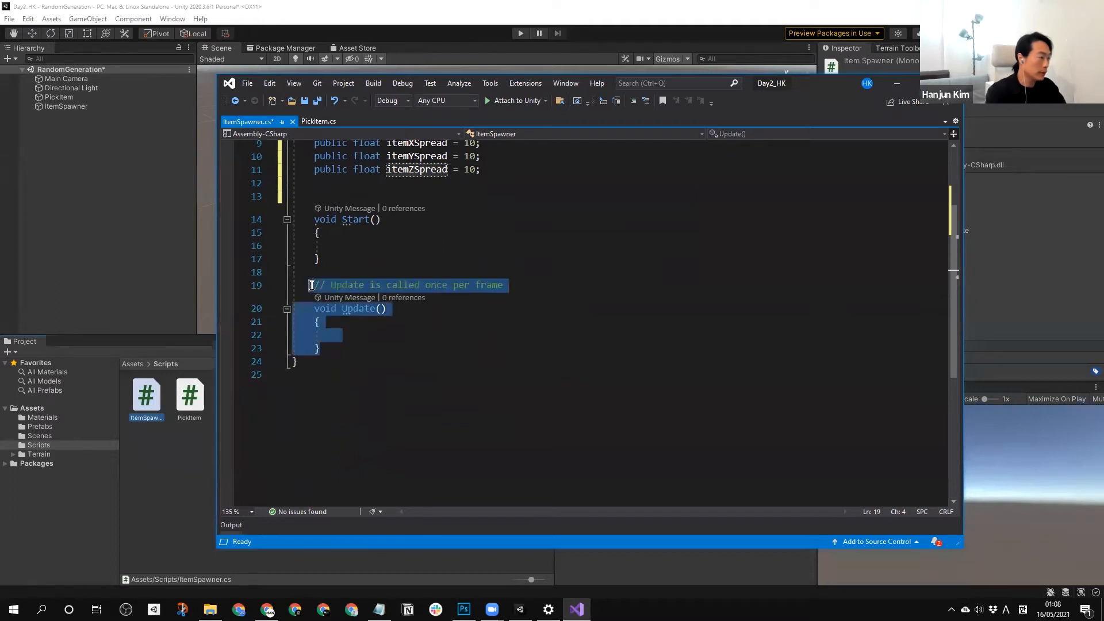
{"action": "key", "text": "BackSpace"}
Add an empty void method named SpreadItems with no parameters below the Start method.
{"action": "left_click", "coordinate": [348, 276]}
{"action": "key", "text": "Return"}
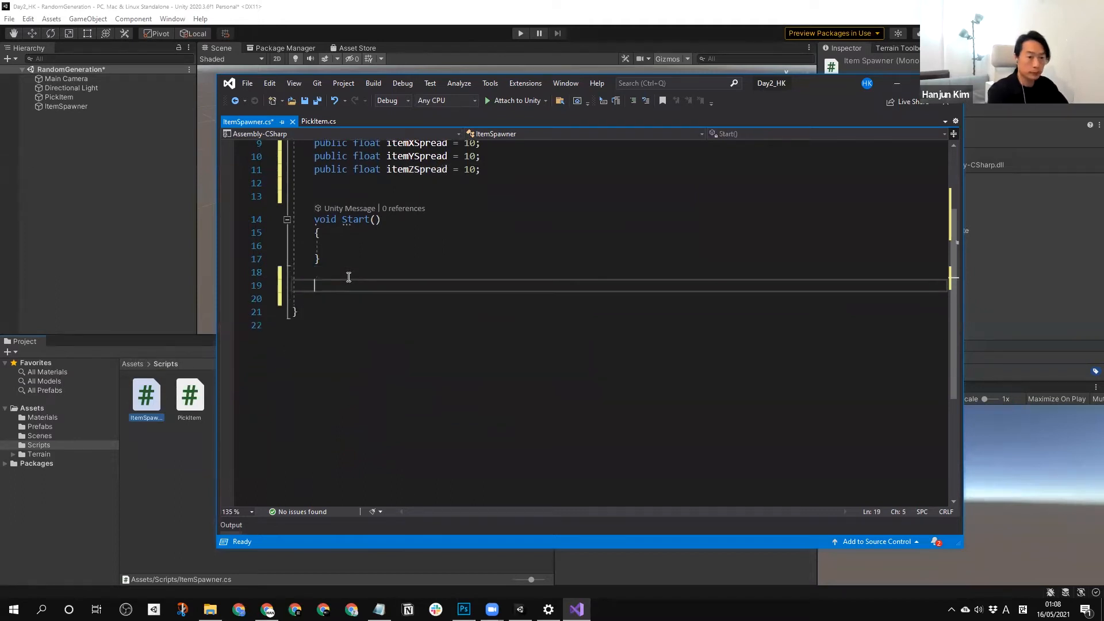
{"action": "type", "text": "voi"}
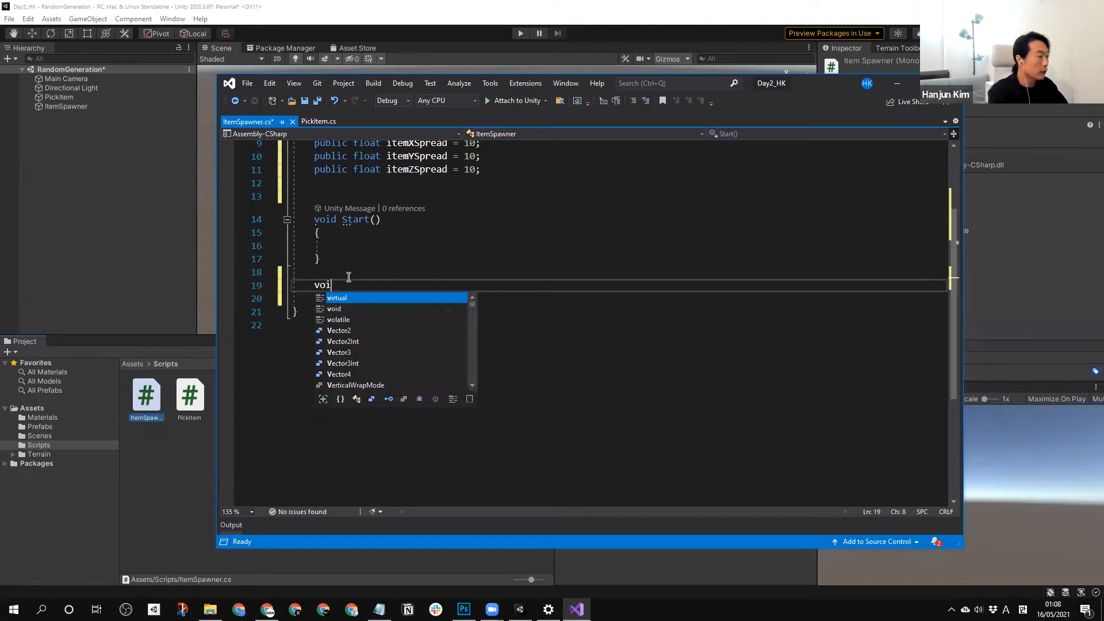
{"action": "type", "text": "d Sp"}
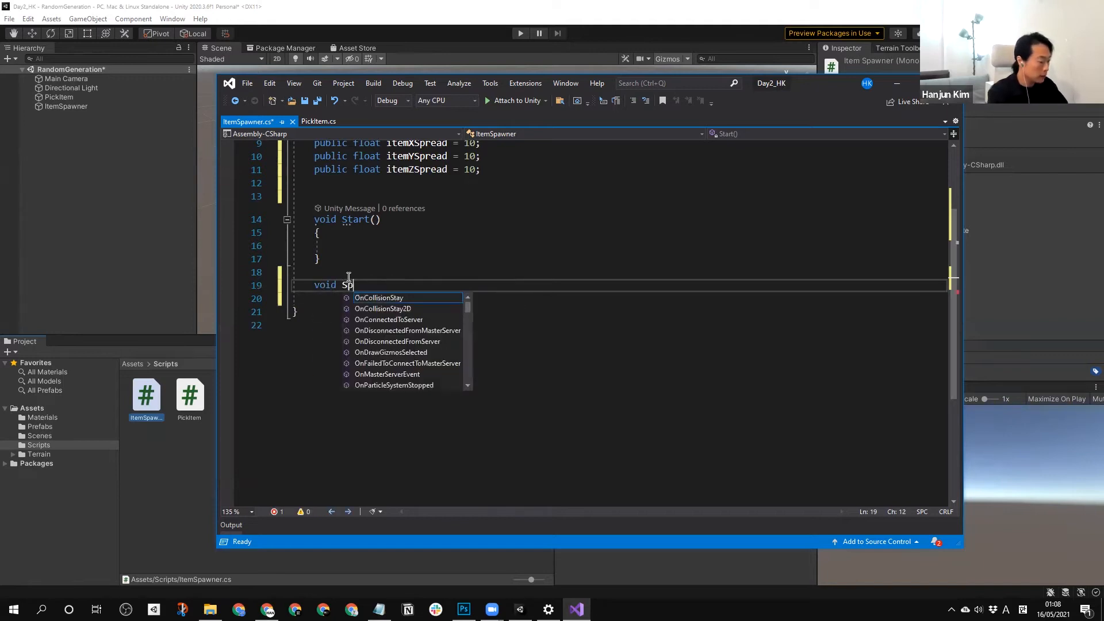
{"action": "type", "text": "readItems"}
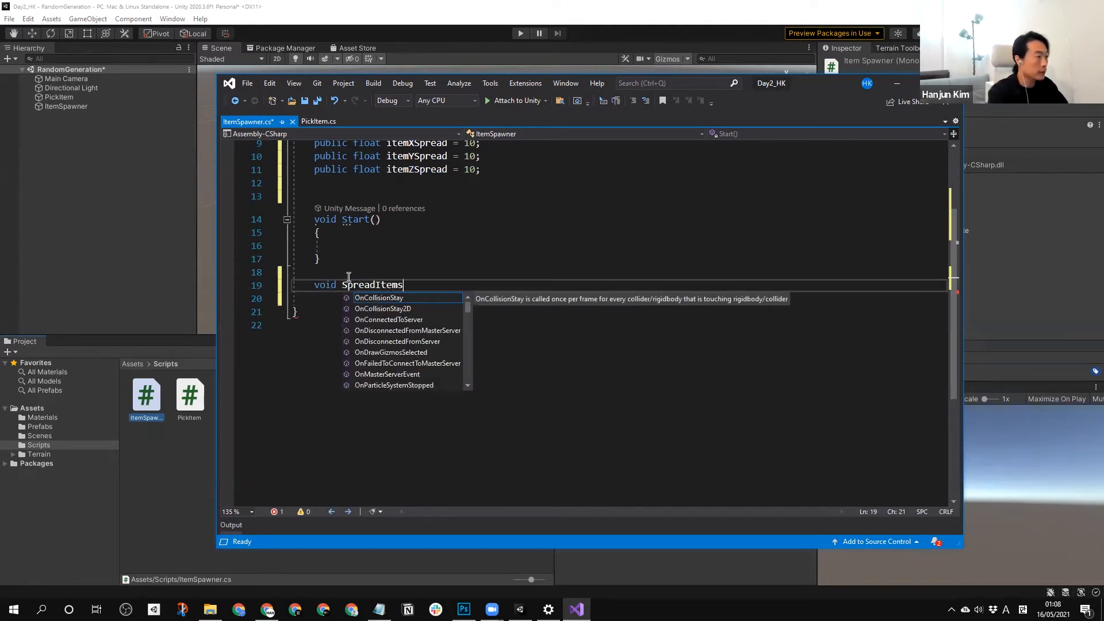
{"action": "type", "text": "("}
{"action": "key", "text": "Return"}
{"action": "type", "text": "{"}
{"action": "key", "text": "Return"}
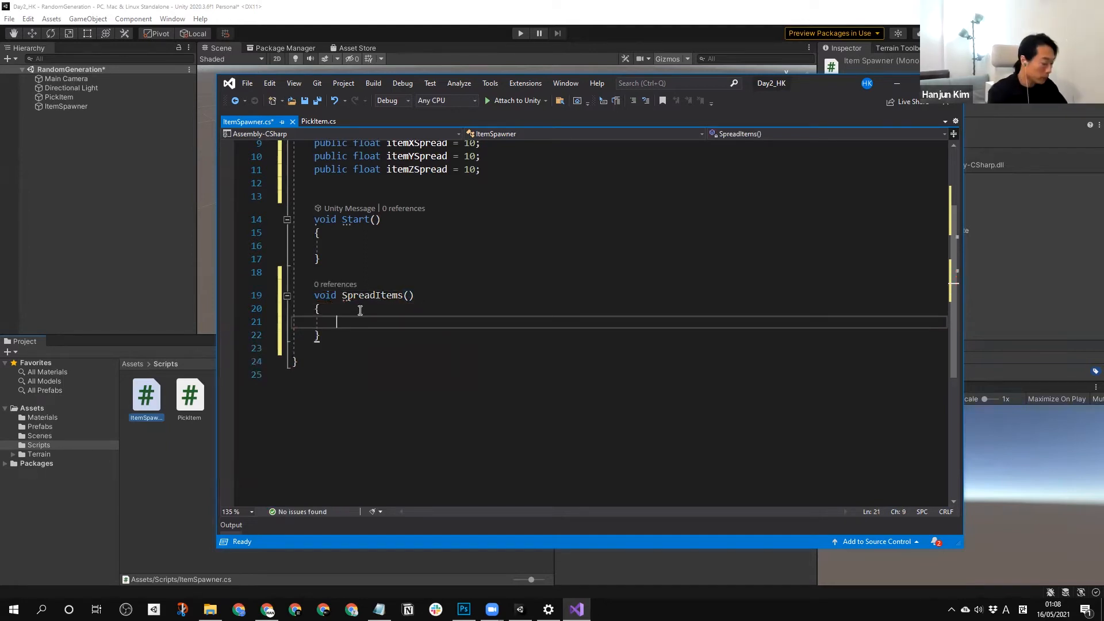
Begin a Vector3 variable assignment named randomPosition inside the SpreadItems method.
{"action": "type", "text": "Ve"}
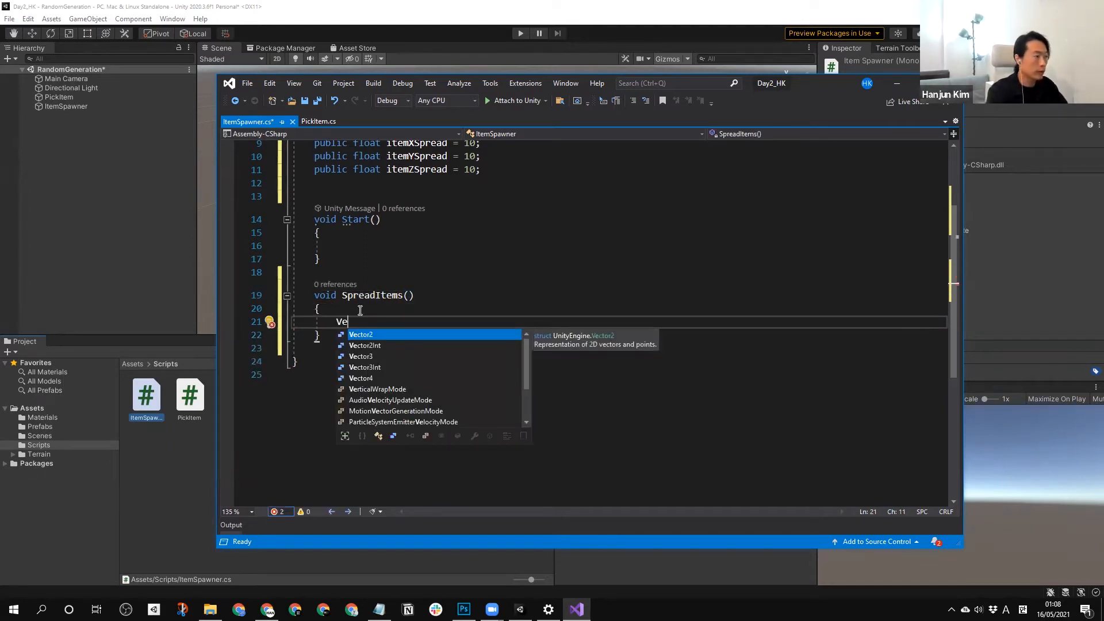
{"action": "key", "text": "Down"}
{"action": "key", "text": "Down"}
{"action": "key", "text": "Tab"}
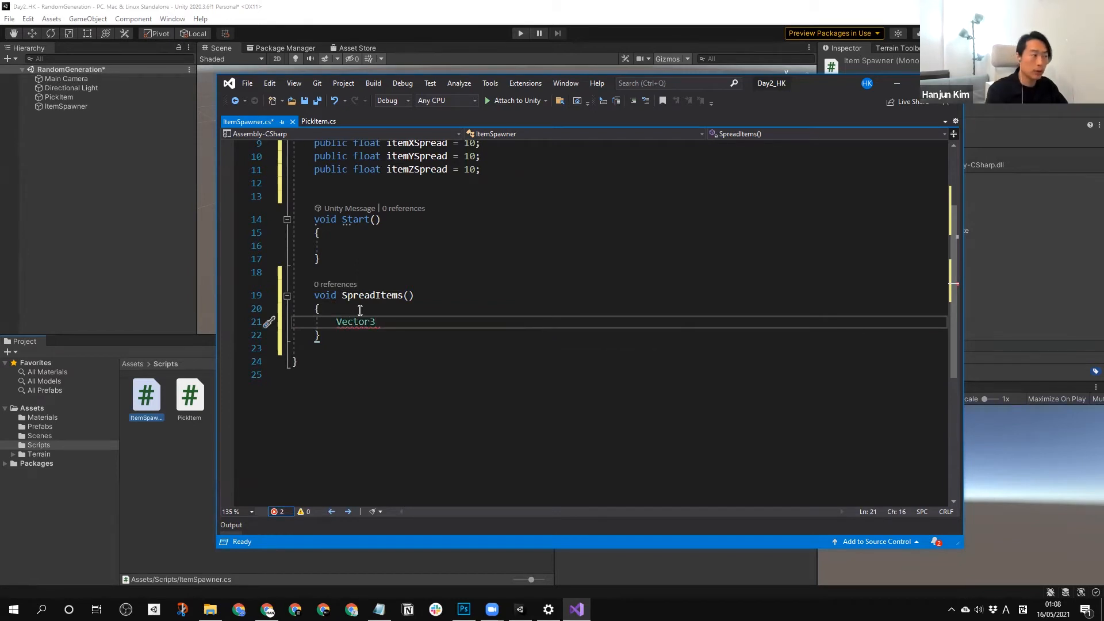
{"action": "type", "text": "r"}
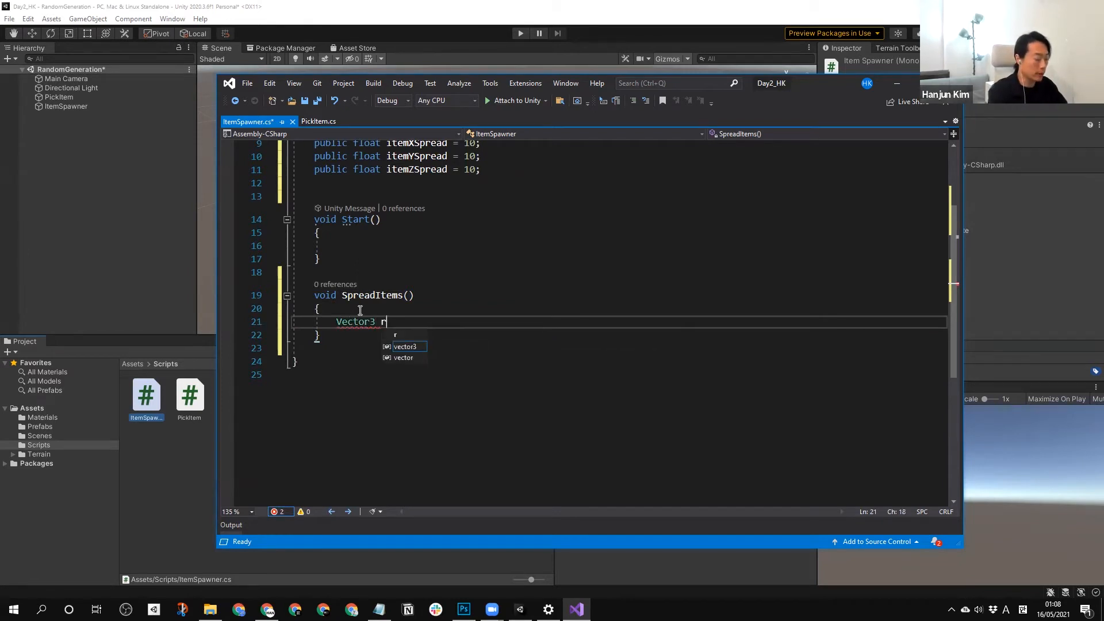
{"action": "type", "text": "am"}
{"action": "key", "text": "BackSpace"}
{"action": "type", "text": "ndomPr"}
{"action": "key", "text": "BackSpace"}
{"action": "key", "text": "BackSpace"}
{"action": "type", "text": "Position = "}
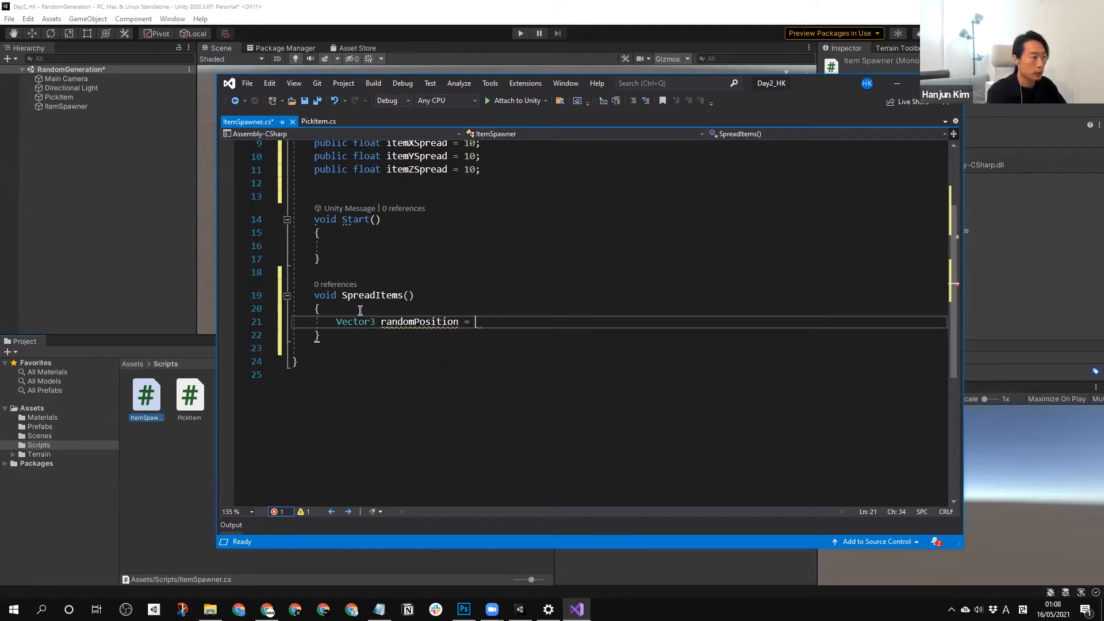
{"action": "type", "text": "new"}
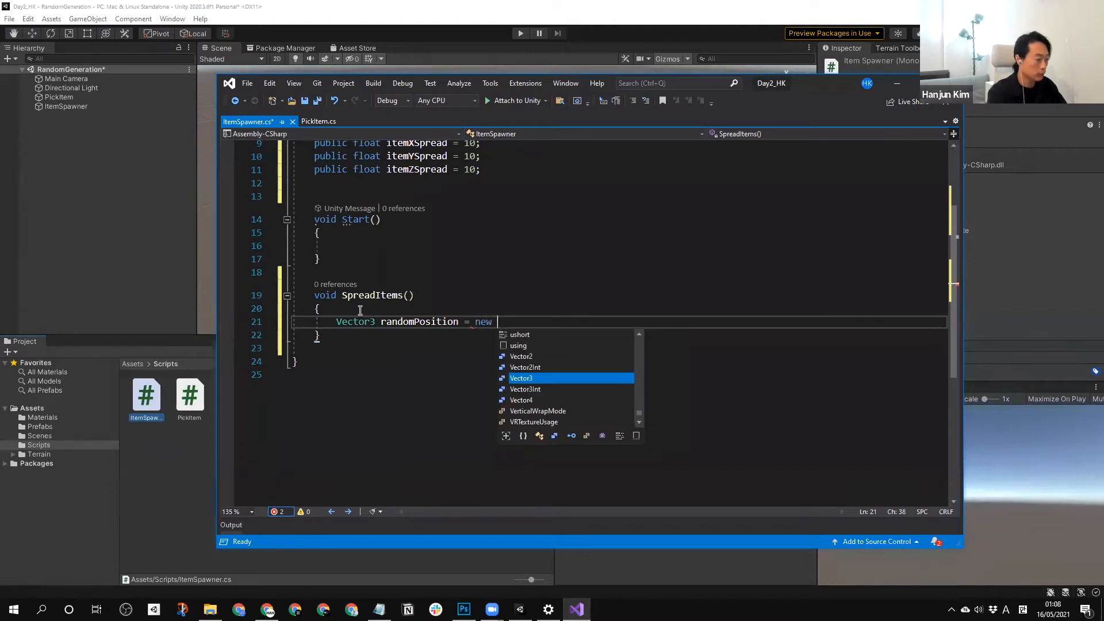
Assign a new Vector3 to randomPosition, with a Random.Range call as its first argument.
{"action": "key", "text": "Tab"}
{"action": "type", "text": "("}
{"action": "type", "text": "Random."}
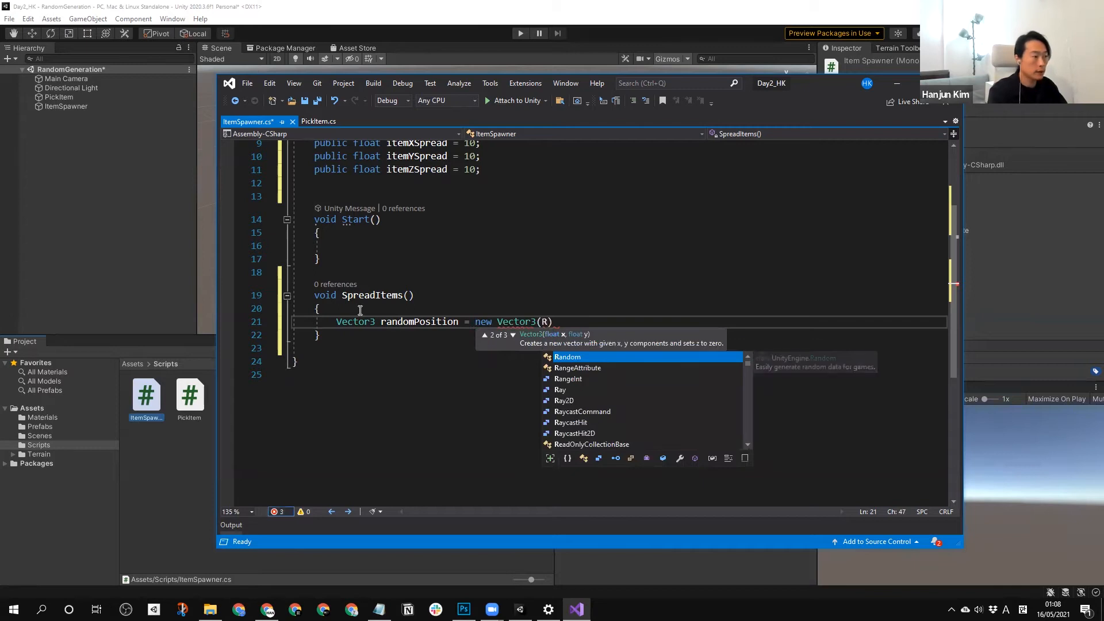
{"action": "key", "text": "Up"}
{"action": "key", "text": "Up"}
{"action": "key", "text": "Up"}
{"action": "key", "text": "Up"}
{"action": "key", "text": "Up"}
{"action": "key", "text": "Up"}
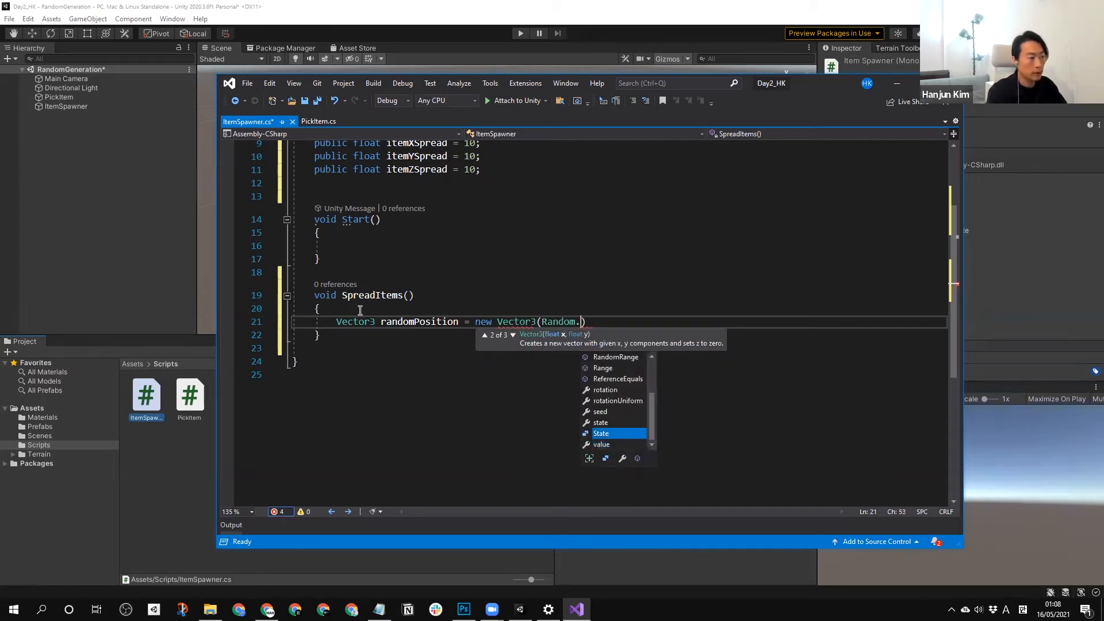
{"action": "key", "text": "Up"}
{"action": "key", "text": "Tab"}
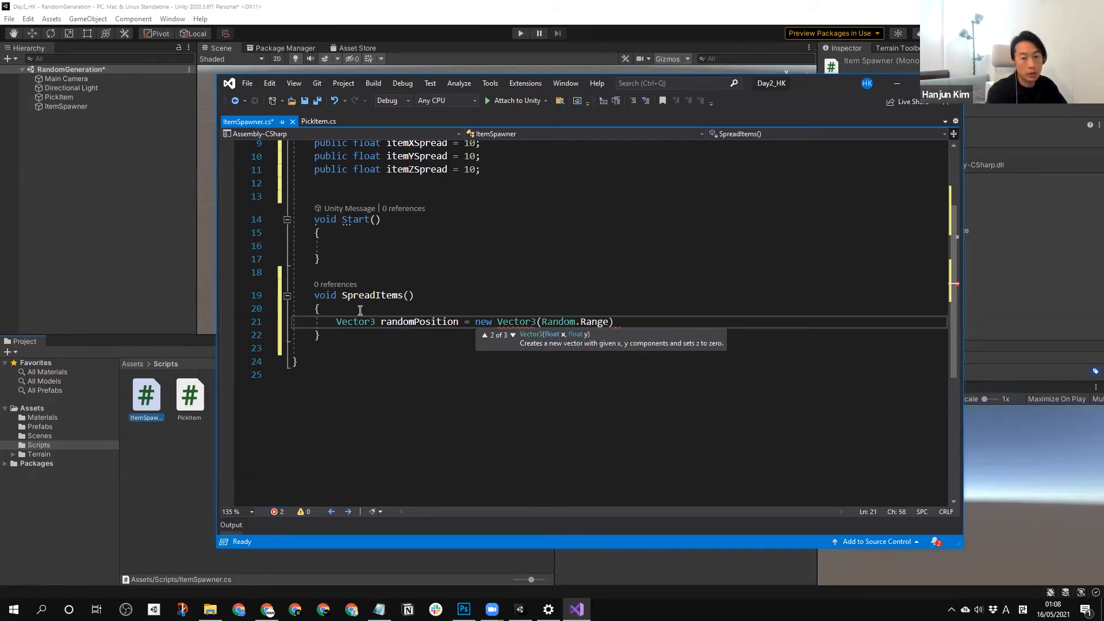
{"action": "type", "text": "("}
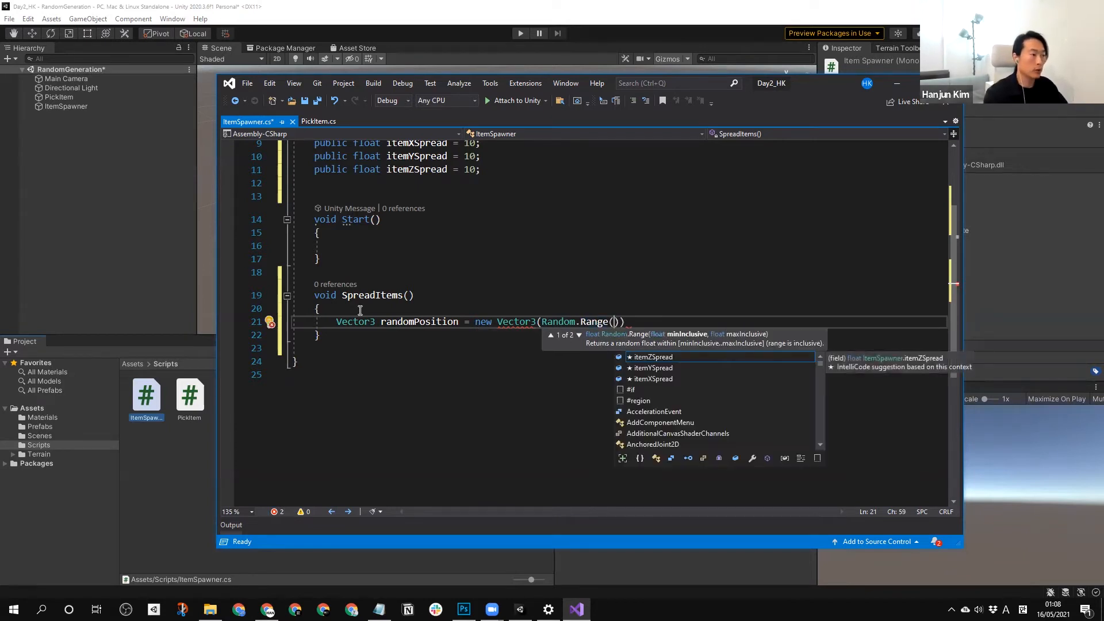
Set the first Random.Range call's limits to -itemXSpread and itemXSpread, followed by a comma for the next argument.
{"action": "scroll", "coordinate": [414, 221], "scroll_direction": "up", "scroll_amount": 2}
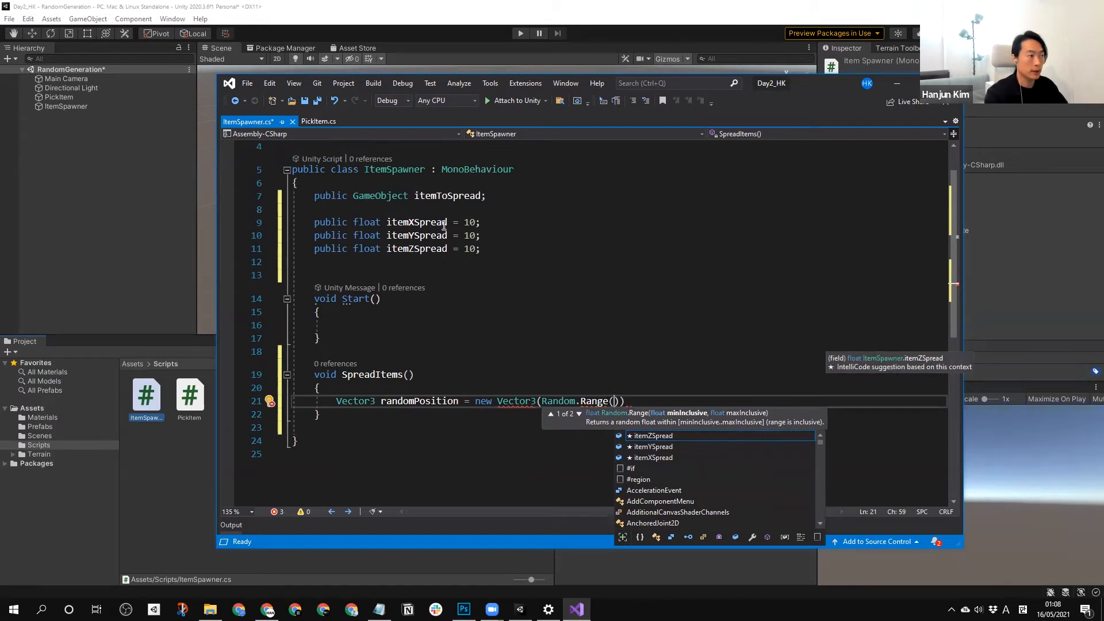
{"action": "double_click", "coordinate": [664, 457]}
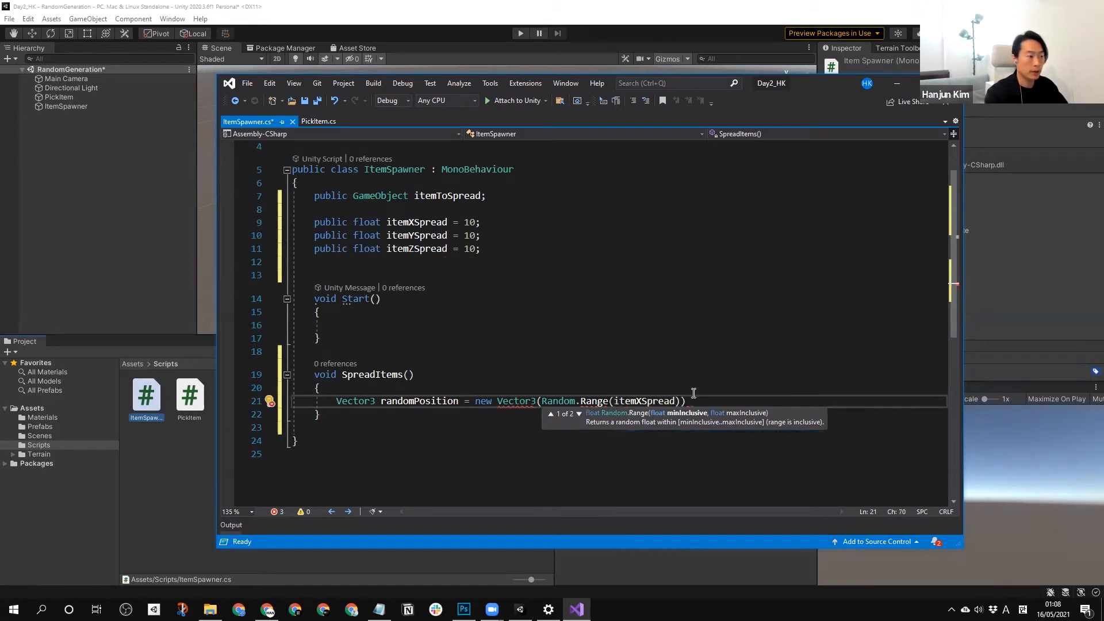
{"action": "left_click", "coordinate": [611, 401]}
{"action": "type", "text": "-"}
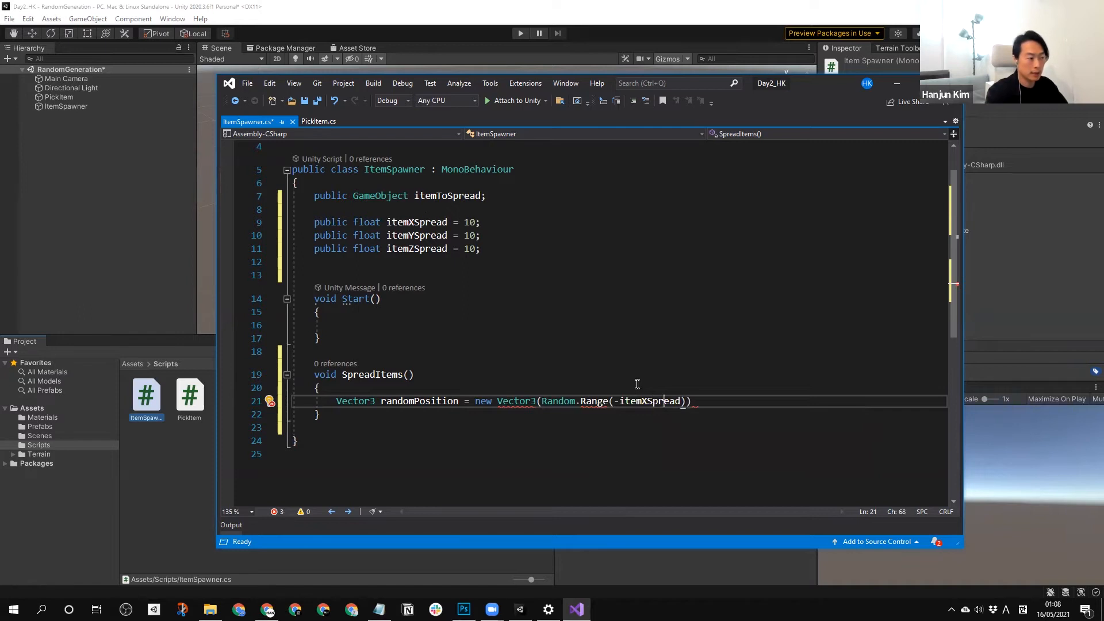
{"action": "type", "text": ","}
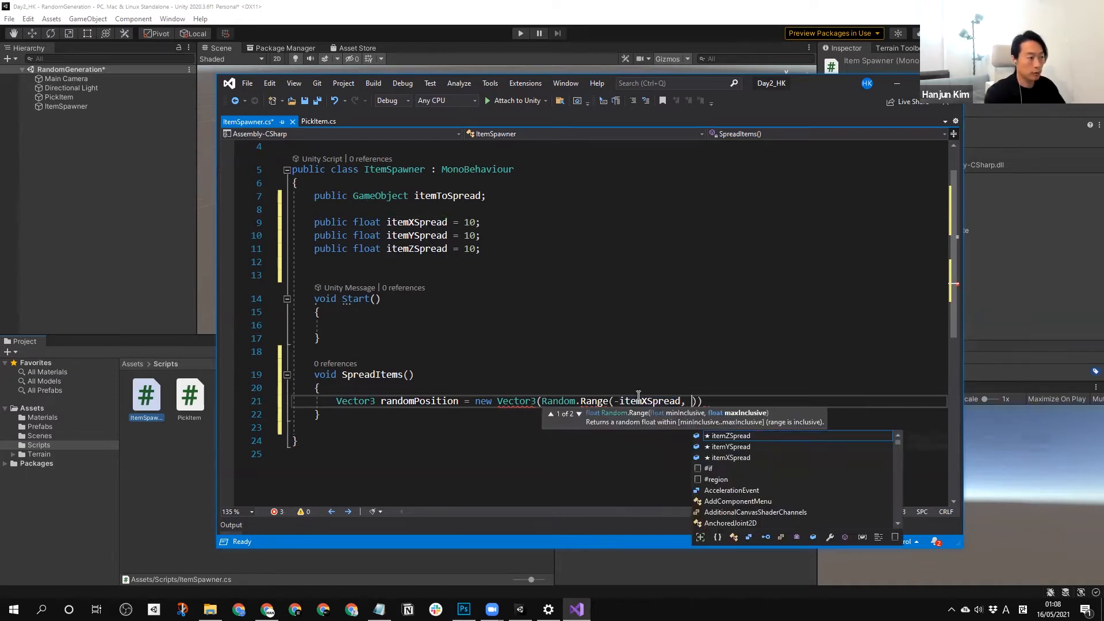
{"action": "left_click", "coordinate": [637, 400]}
{"action": "double_click", "coordinate": [637, 401]}
{"action": "key", "text": "ctrl+c"}
{"action": "left_click", "coordinate": [692, 401]}
{"action": "key", "text": "ctrl+v"}
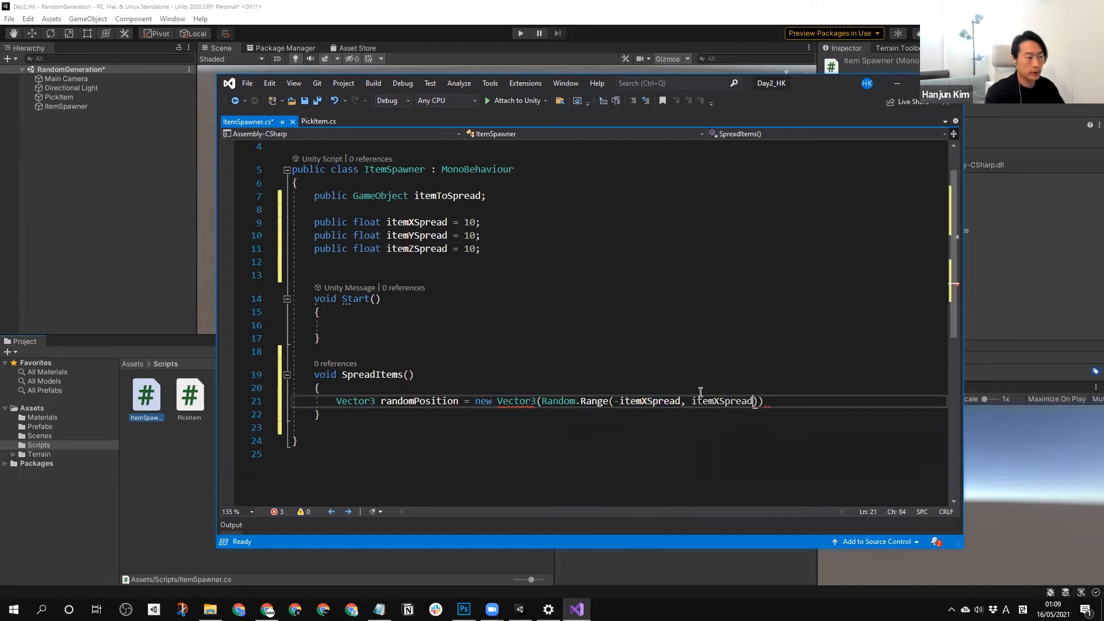
{"action": "type", "text": "),"}
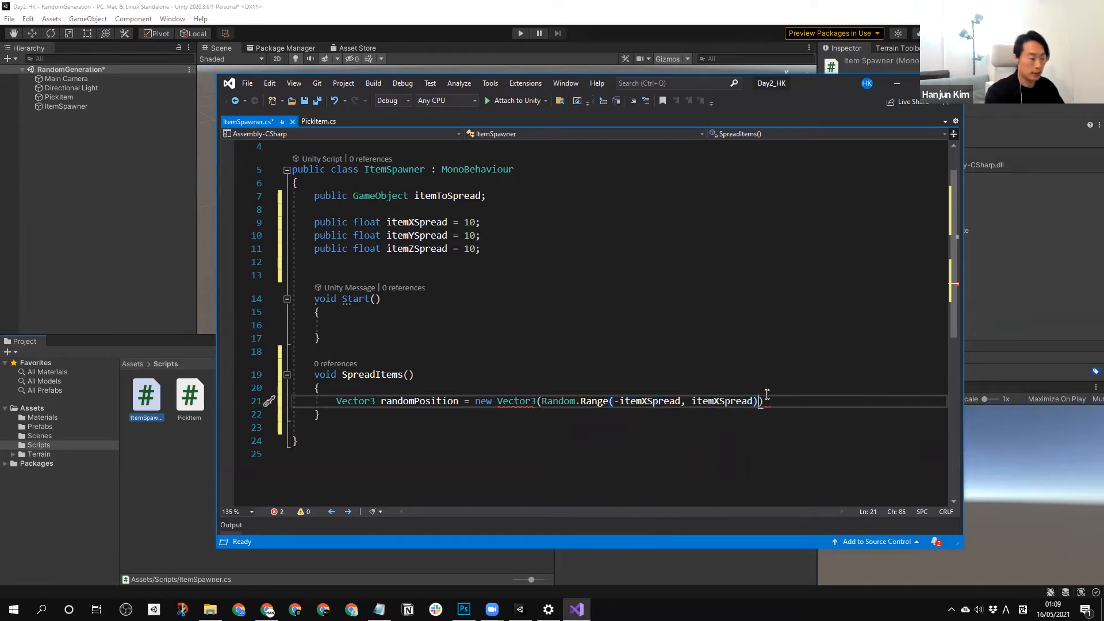
Copy the Random.Range argument onto a new line and change its limits to -itemYSpread and itemYSpread.
{"action": "key", "text": "Return"}
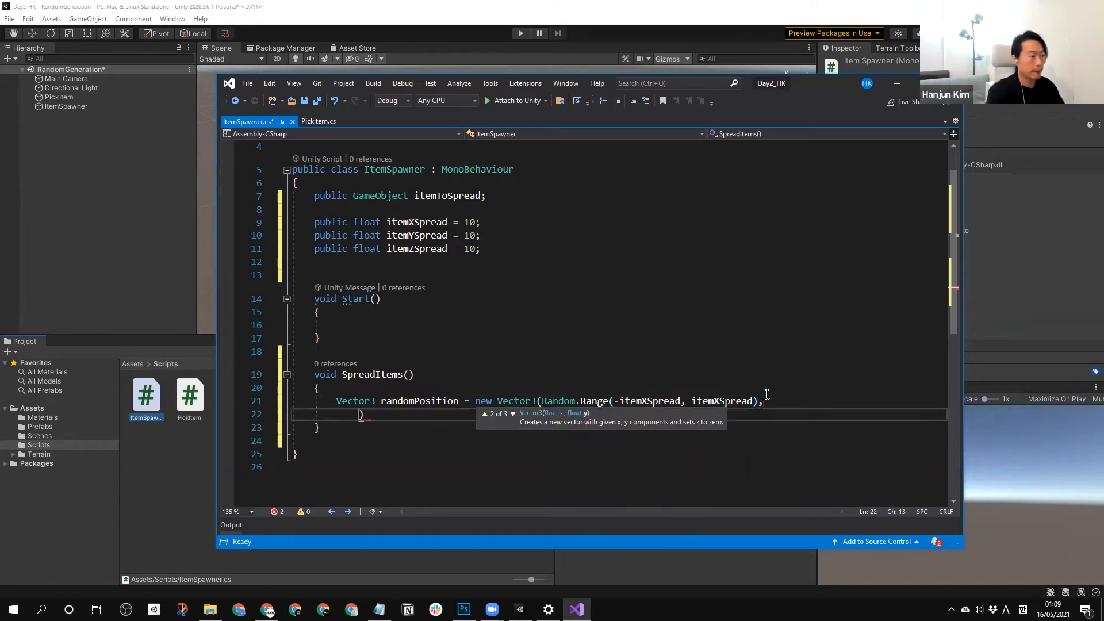
{"action": "key", "text": "Return"}
{"action": "left_click_drag", "start_coordinate": [770, 402], "coordinate": [545, 403]}
{"action": "key", "text": "ctrl+c"}
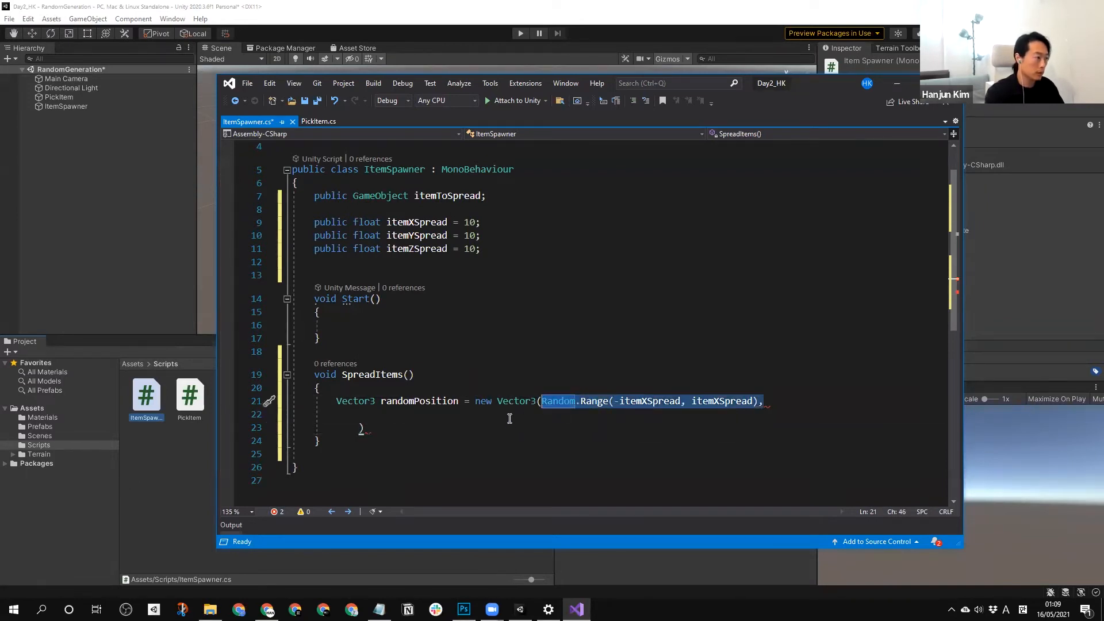
{"action": "left_click", "coordinate": [510, 416]}
{"action": "key", "text": "ctrl+v"}
{"action": "left_click", "coordinate": [460, 415]}
{"action": "key", "text": "Delete"}
{"action": "type", "text": "Y"}
{"action": "left_click", "coordinate": [530, 415]}
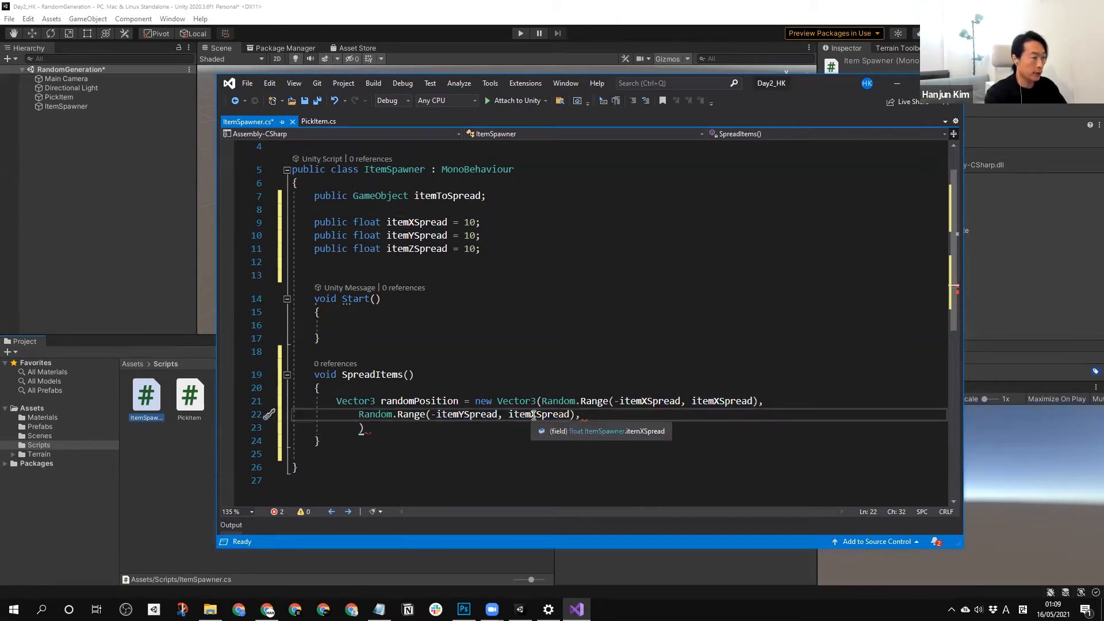
{"action": "key", "text": "Delete"}
{"action": "type", "text": "Y"}
Paste a third Random.Range argument after the Y one and change its limits to -itemZSpread and itemZSpread.
{"action": "left_click", "coordinate": [606, 416]}
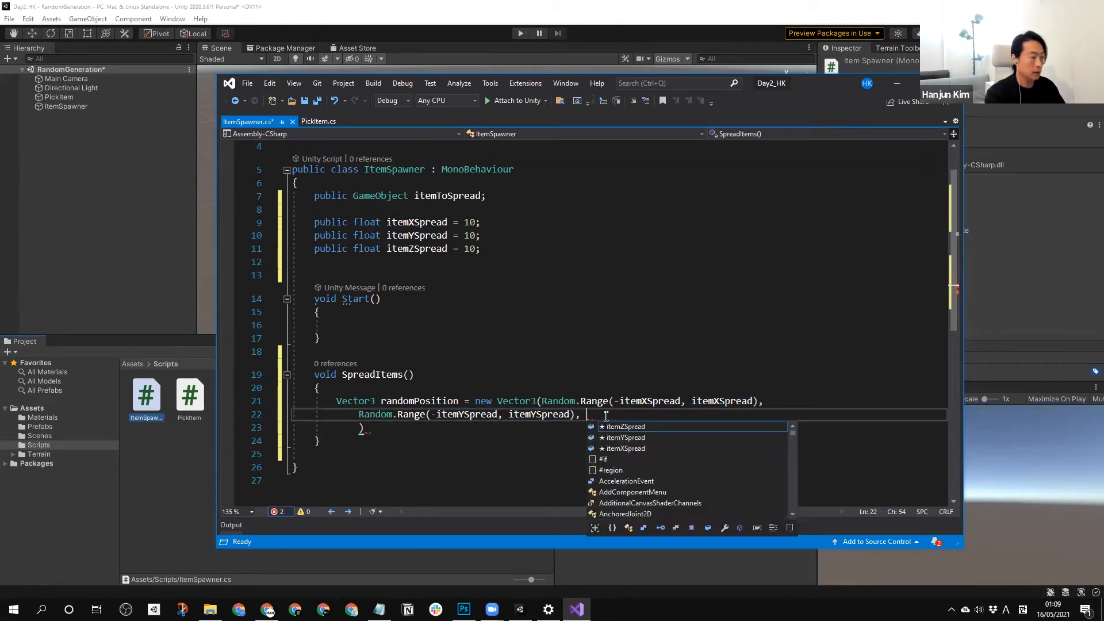
{"action": "key", "text": "ctrl+v"}
{"action": "left_click", "coordinate": [694, 415]}
{"action": "key", "text": "BackSpace"}
{"action": "type", "text": "Z"}
{"action": "left_click", "coordinate": [766, 415]}
{"action": "key", "text": "BackSpace"}
{"action": "type", "text": "Z"}
Remove the trailing comma and extra whitespace before the Vector3 closing parenthesis, and end the statement with a semicolon.
{"action": "left_click", "coordinate": [813, 413]}
{"action": "left_click", "coordinate": [813, 413]}
{"action": "key", "text": "BackSpace"}
{"action": "key", "text": "BackSpace"}
{"action": "key", "text": "Delete"}
{"action": "key", "text": "Delete"}
{"action": "key", "text": "Delete"}
{"action": "key", "text": "Delete"}
{"action": "key", "text": "Delete"}
{"action": "key", "text": "Delete"}
{"action": "key", "text": "Delete"}
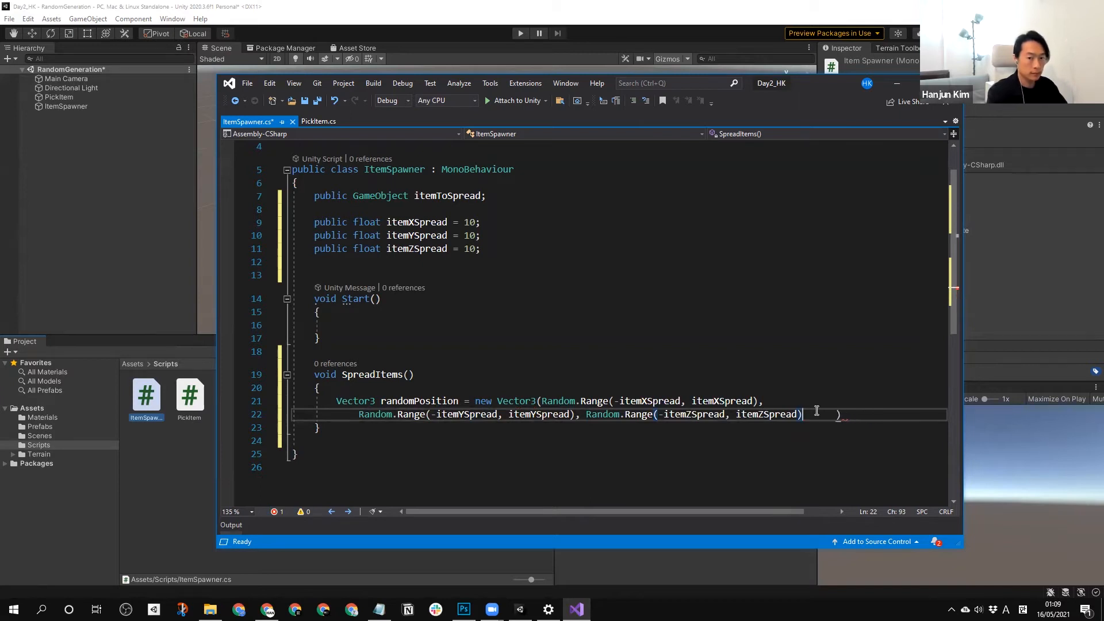
{"action": "key", "text": "Delete"}
{"action": "key", "text": "Delete"}
{"action": "left_click", "coordinate": [816, 410]}
{"action": "type", "text": ";"}
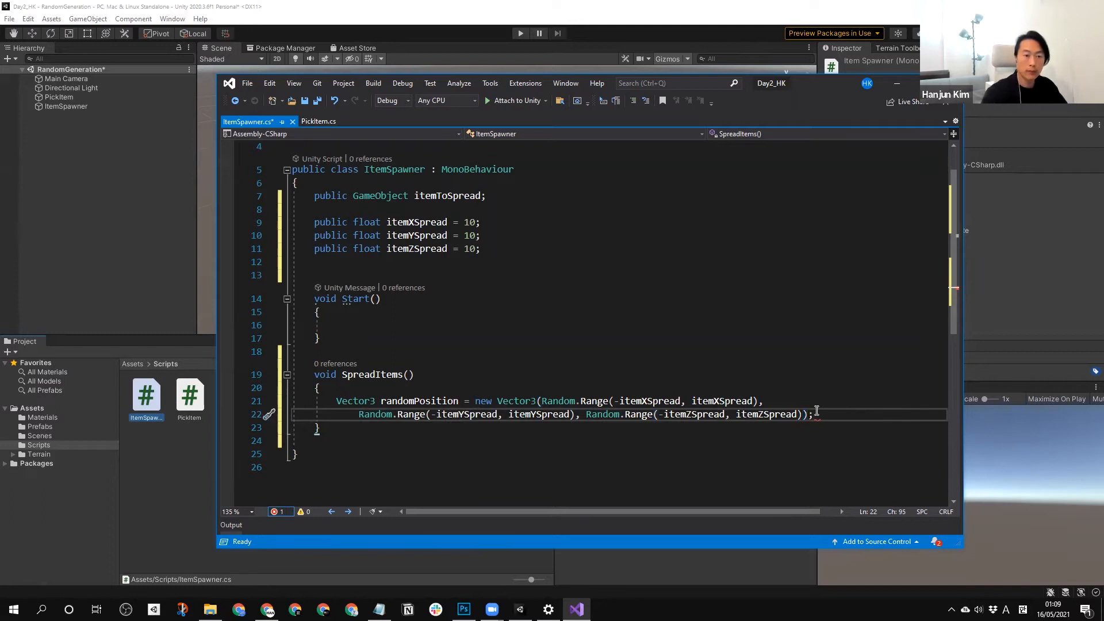
Below the randomPosition statement in SpreadItems, begin declaring a GameObject variable named newObj with an assignment.
{"action": "left_click", "coordinate": [869, 441]}
{"action": "left_click", "coordinate": [839, 419]}
{"action": "key", "text": "Return"}
{"action": "key", "text": "Return"}
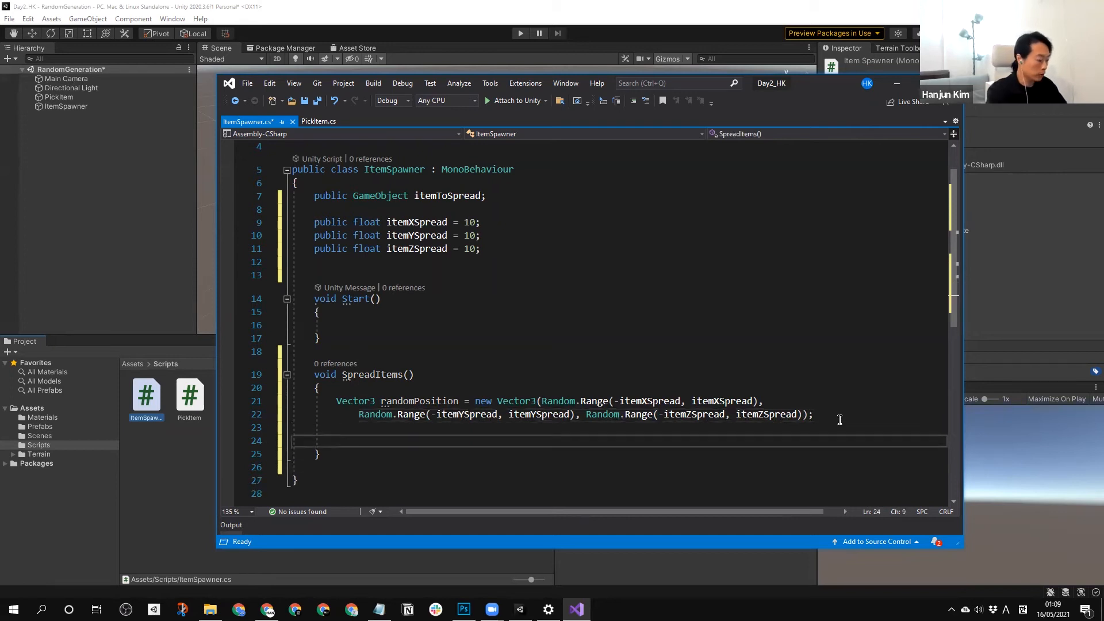
{"action": "type", "text": "Ga"}
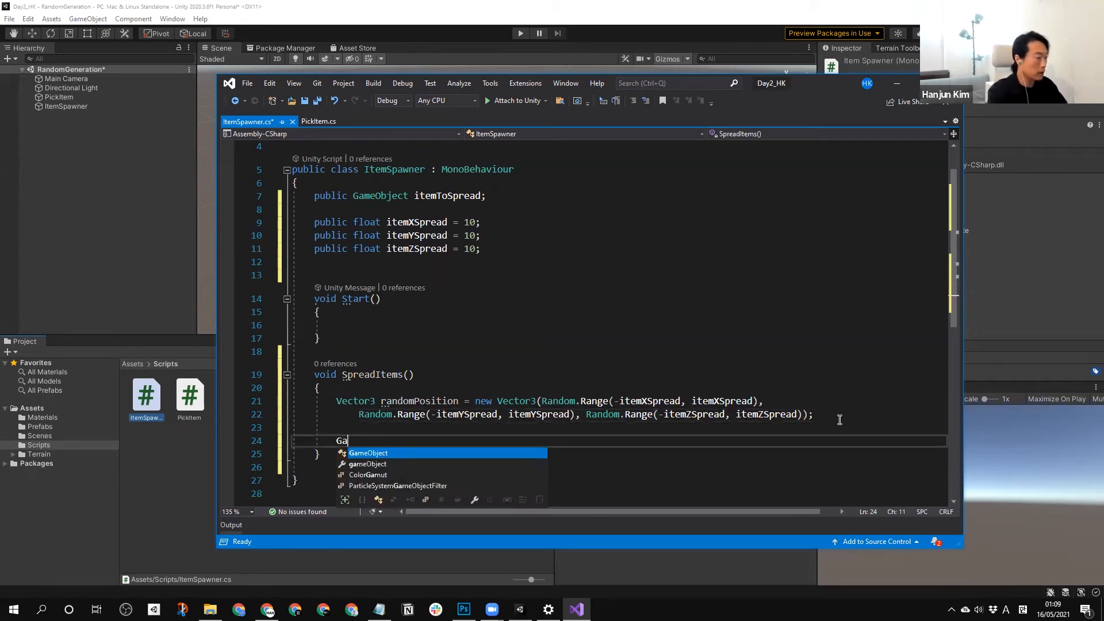
{"action": "type", "text": "meObject neO"}
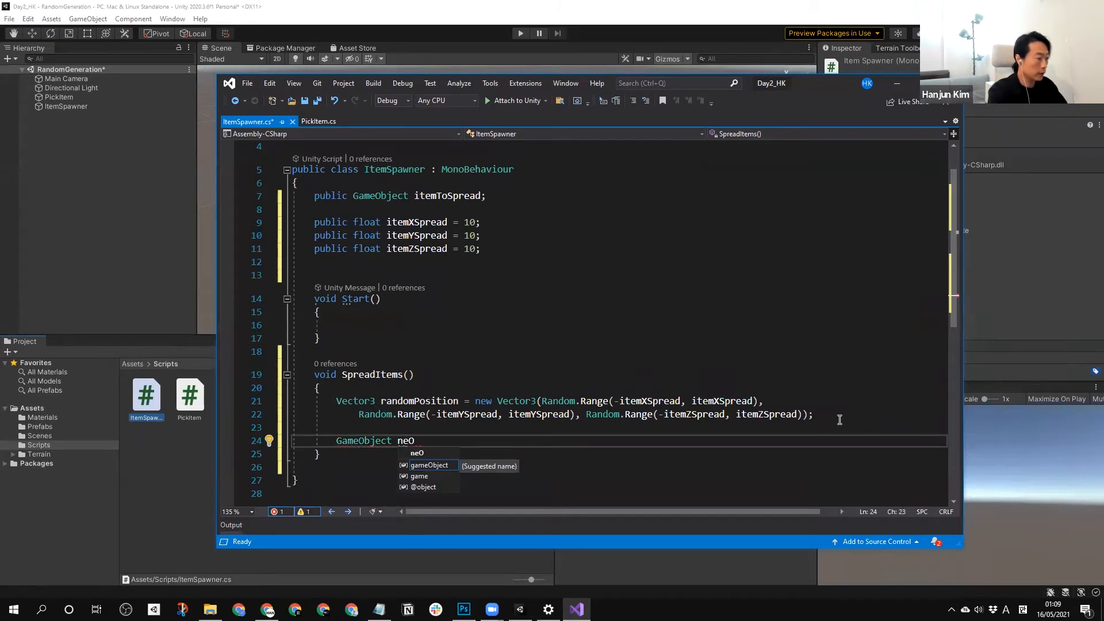
{"action": "key", "text": "BackSpace"}
{"action": "type", "text": "wObj"}
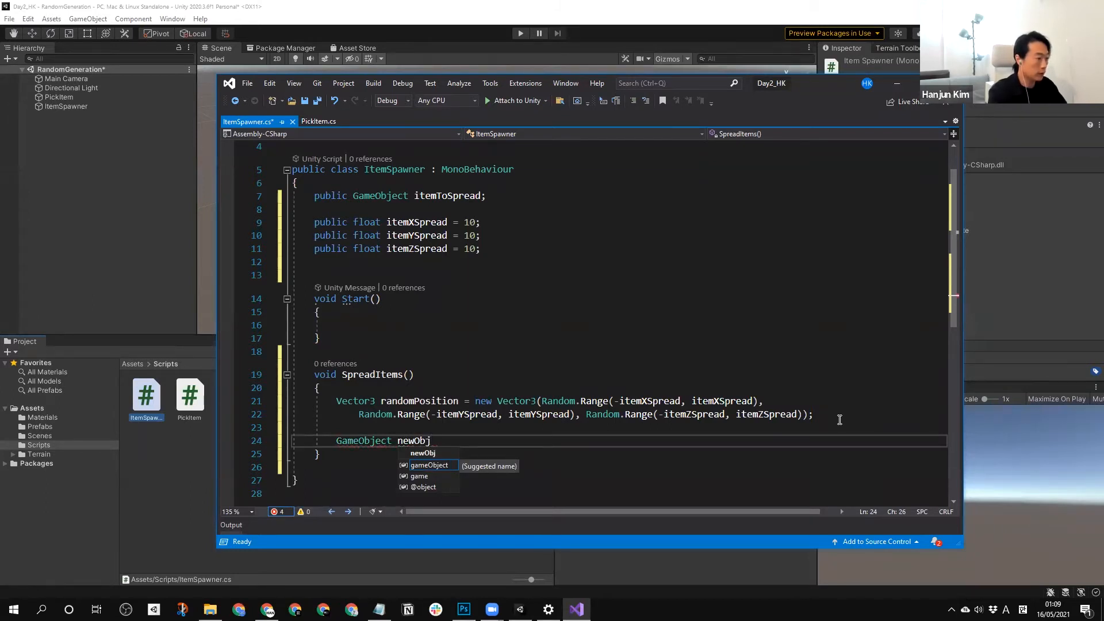
{"action": "type", "text": " = "}
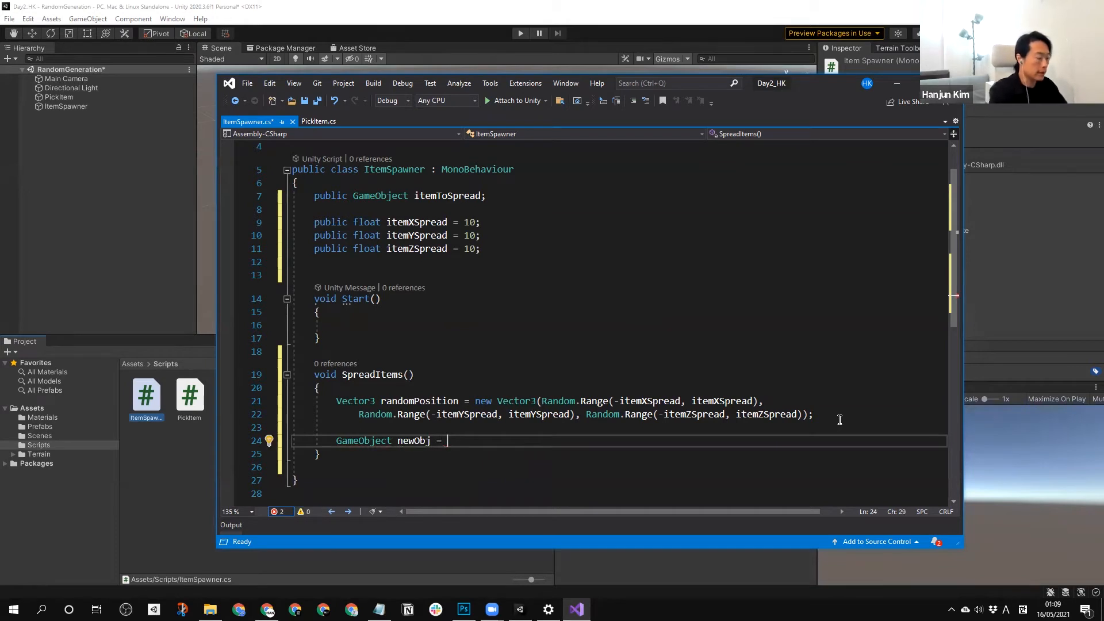
{"action": "type", "text": "i"}
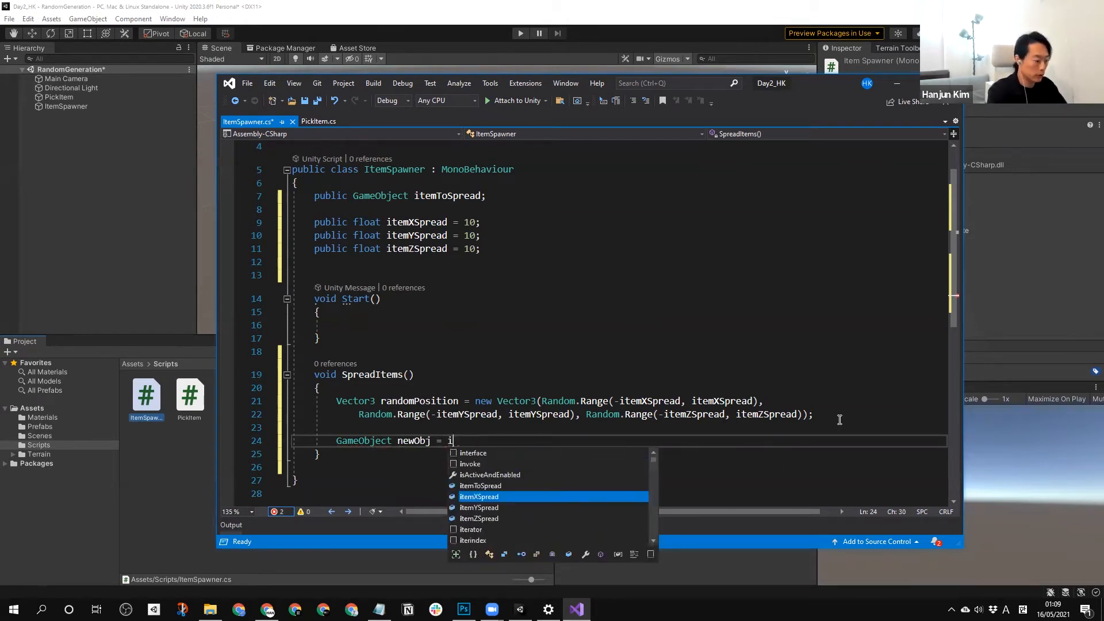
Assign Instantiate(itemToSpread, randomPosition, Quaternion.identity) to newObj and end the statement with a semicolon.
{"action": "key", "text": "BackSpace"}
{"action": "type", "text": "Instantiate"}
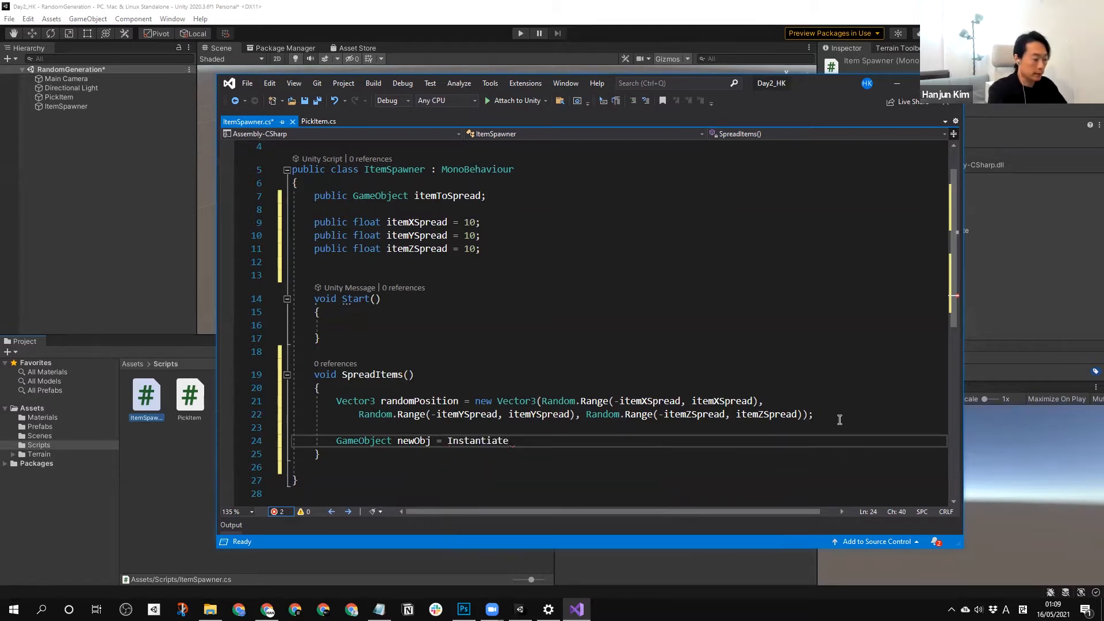
{"action": "type", "text": " ("}
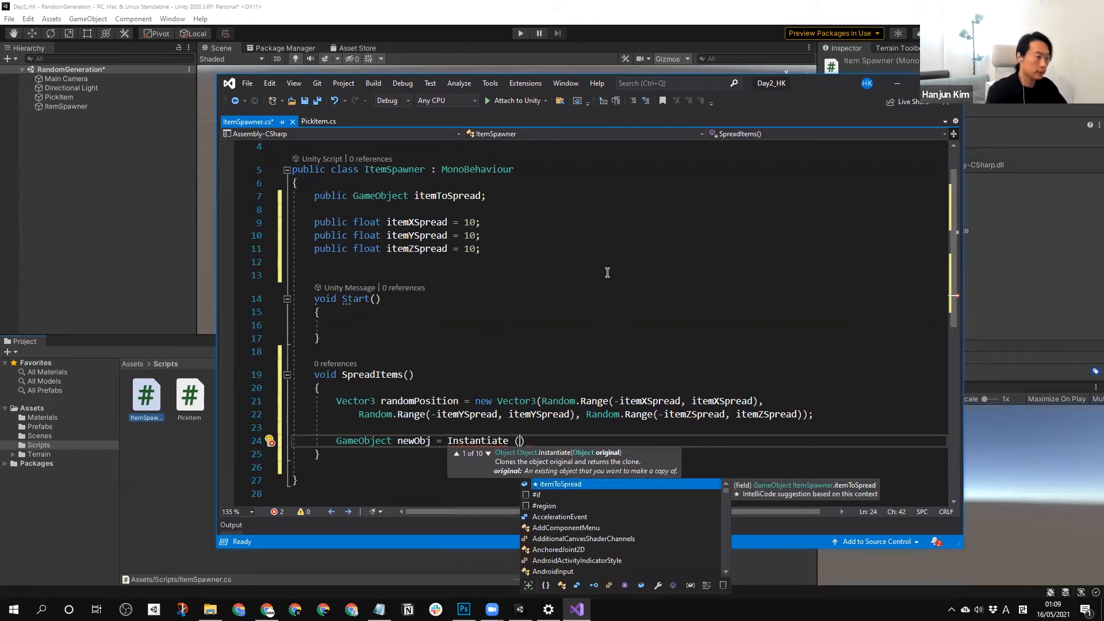
{"action": "type", "text": "itemToSpread, randomPosition"}
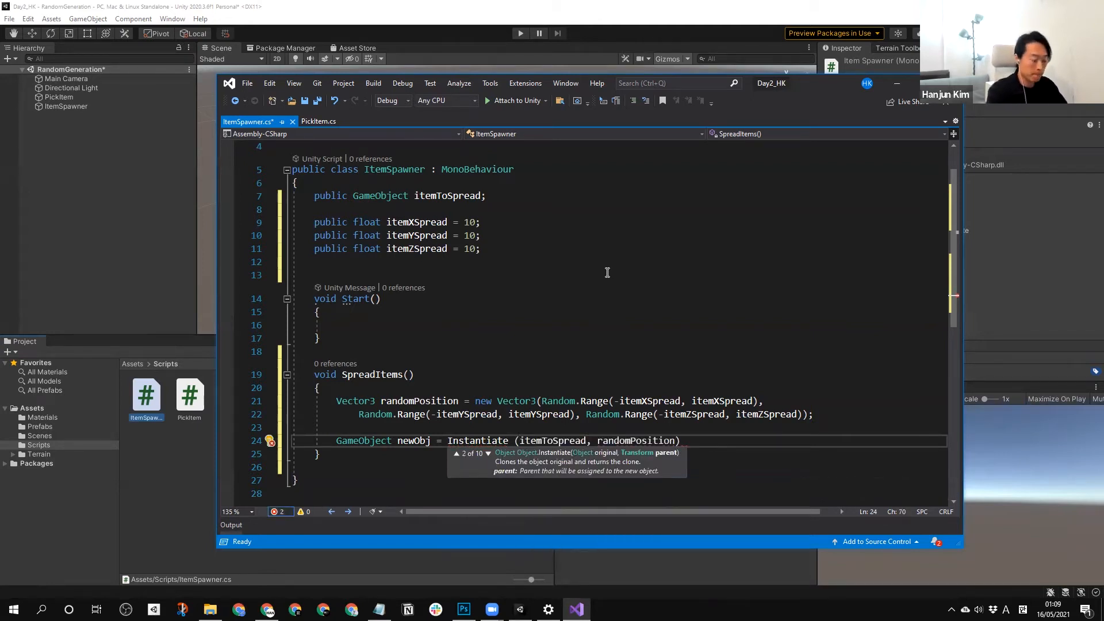
{"action": "type", "text": ","}
{"action": "type", "text": "Qu"}
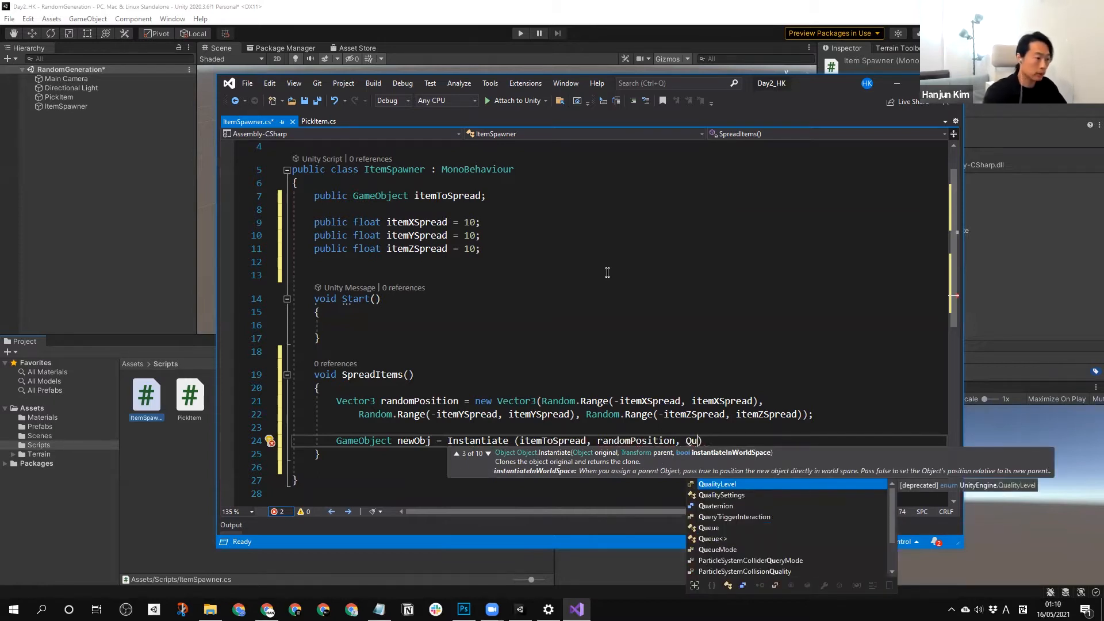
{"action": "type", "text": "aternion.id"}
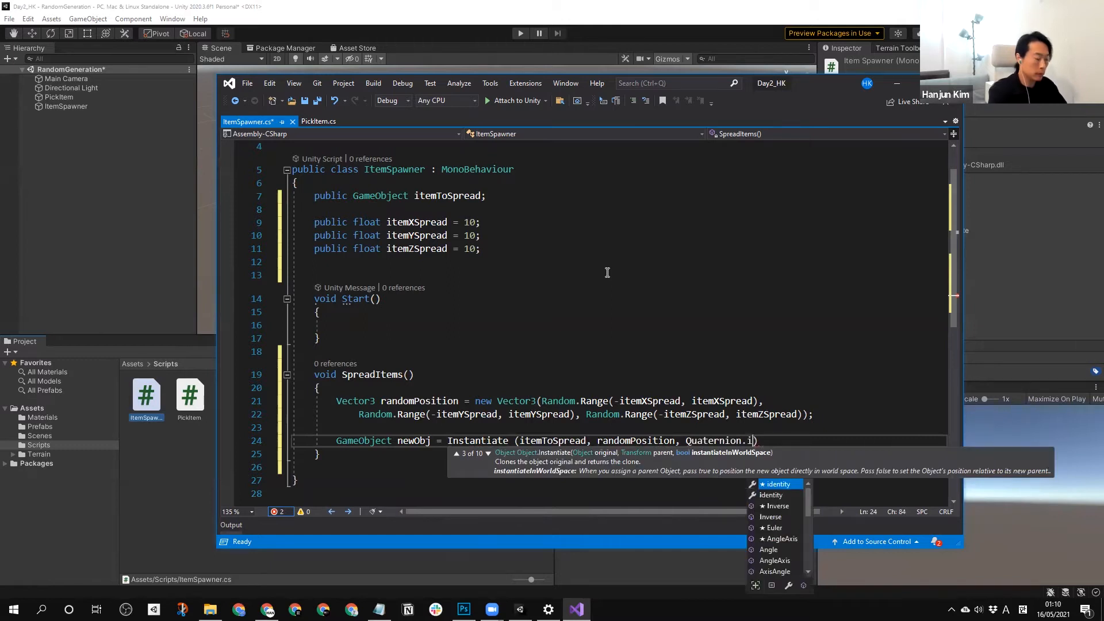
{"action": "key", "text": "Tab"}
{"action": "key", "text": "Right"}
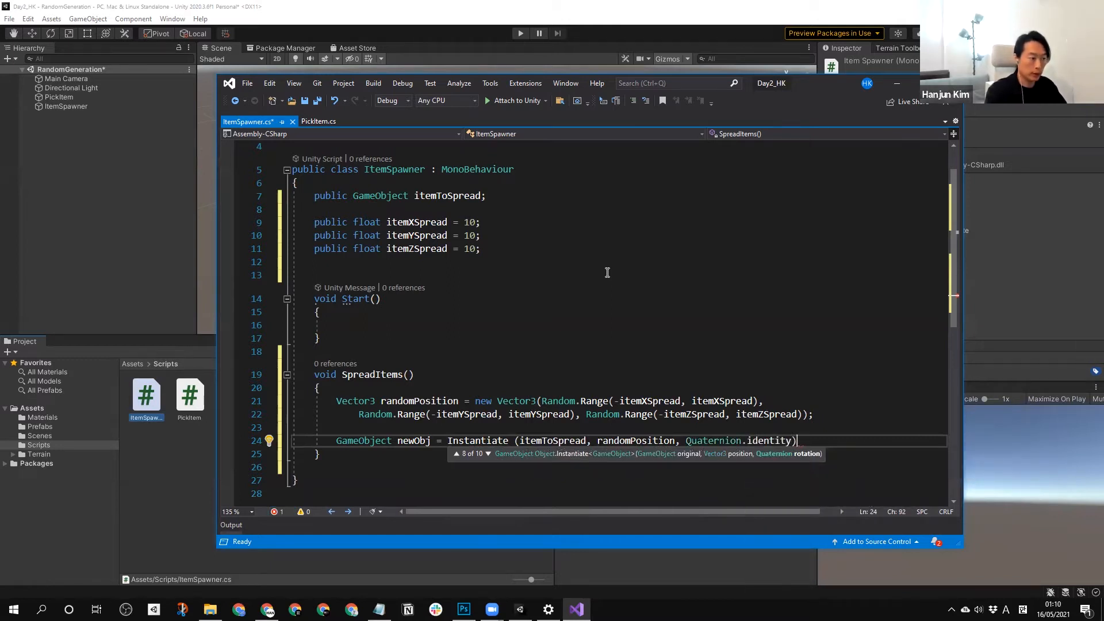
{"action": "type", "text": ";"}
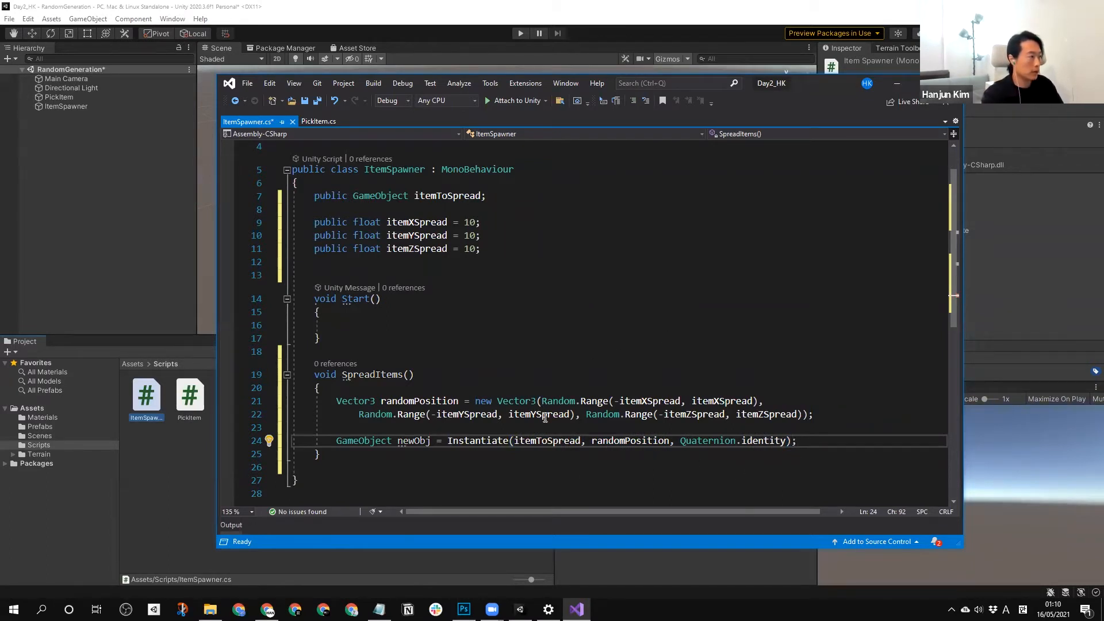
Copy the SpreadItems() name into the Start method as a call ending with a semicolon, and save the script.
{"action": "left_click_drag", "start_coordinate": [427, 375], "coordinate": [342, 376]}
{"action": "key", "text": "ctrl+c"}
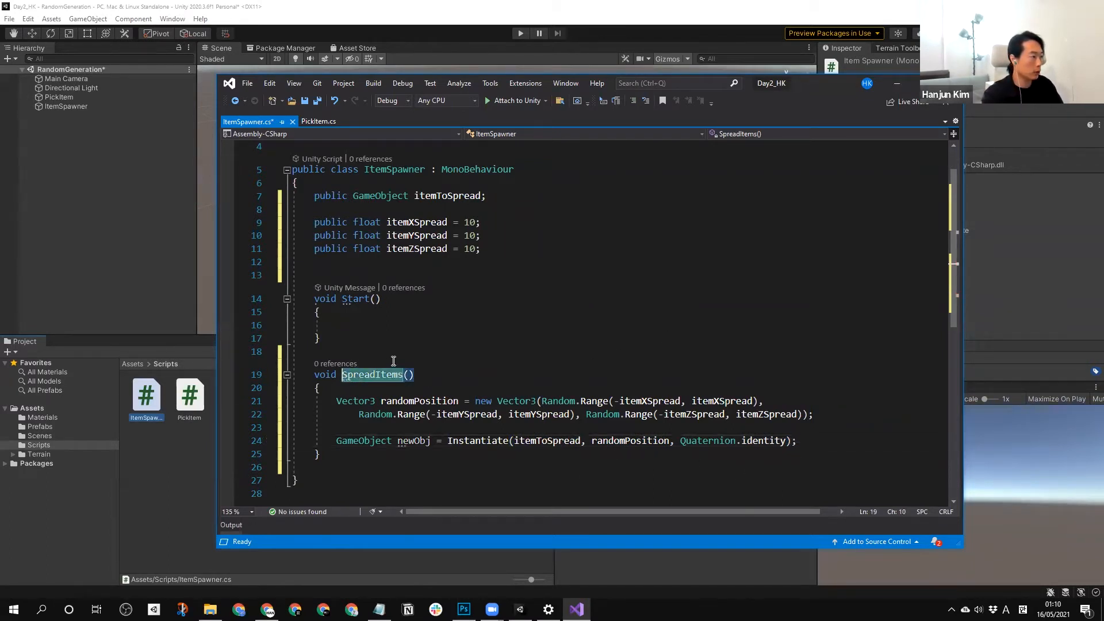
{"action": "left_click", "coordinate": [352, 325]}
{"action": "key", "text": "ctrl+v"}
{"action": "type", "text": ";"}
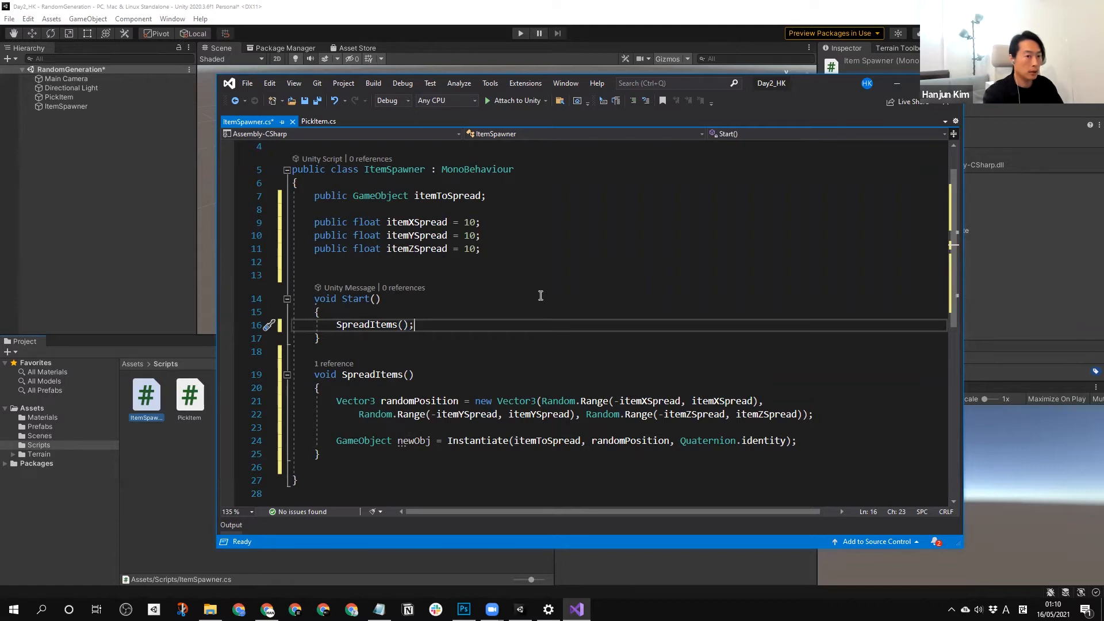
{"action": "key", "text": "ctrl+s"}
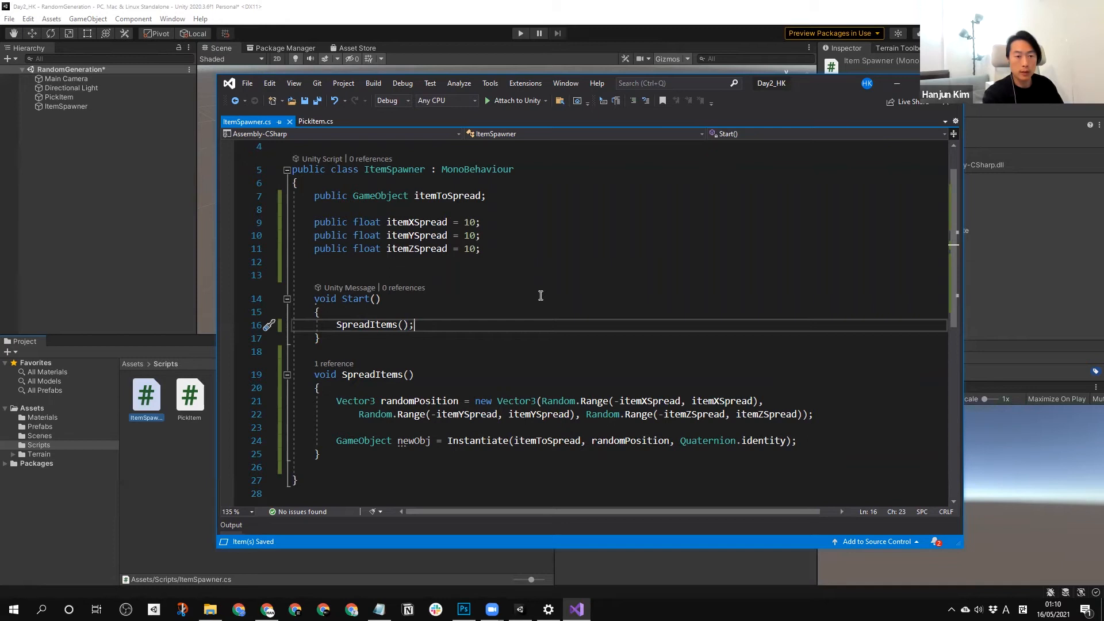
Switch to Unity and turn the PickItem scene object into a prefab in the Prefabs folder.
{"action": "left_click", "coordinate": [45, 237]}
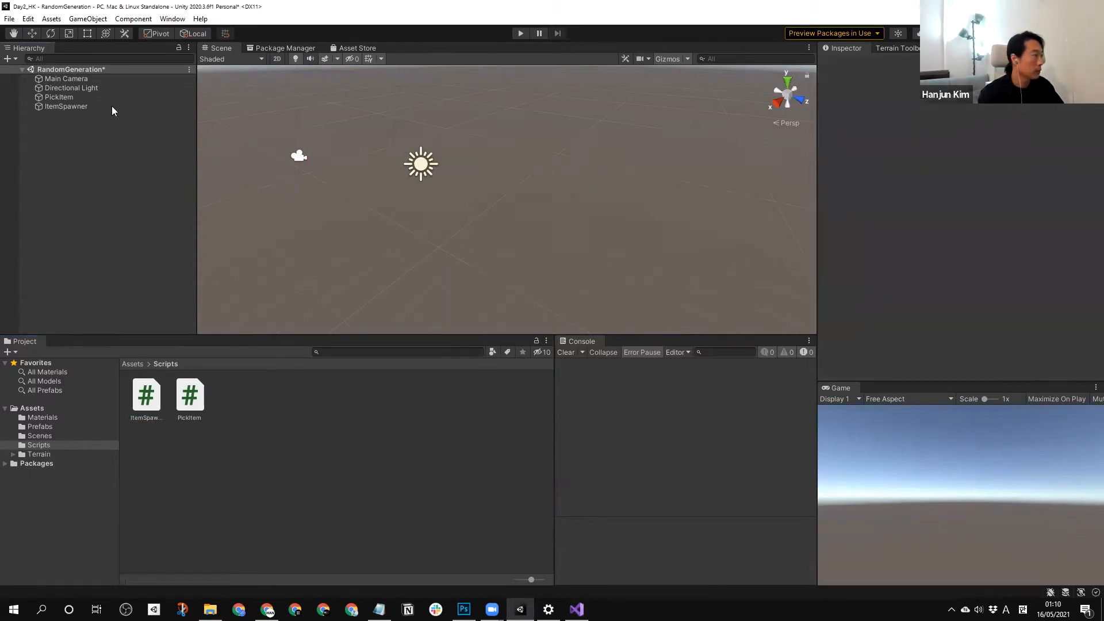
{"action": "left_click", "coordinate": [68, 107]}
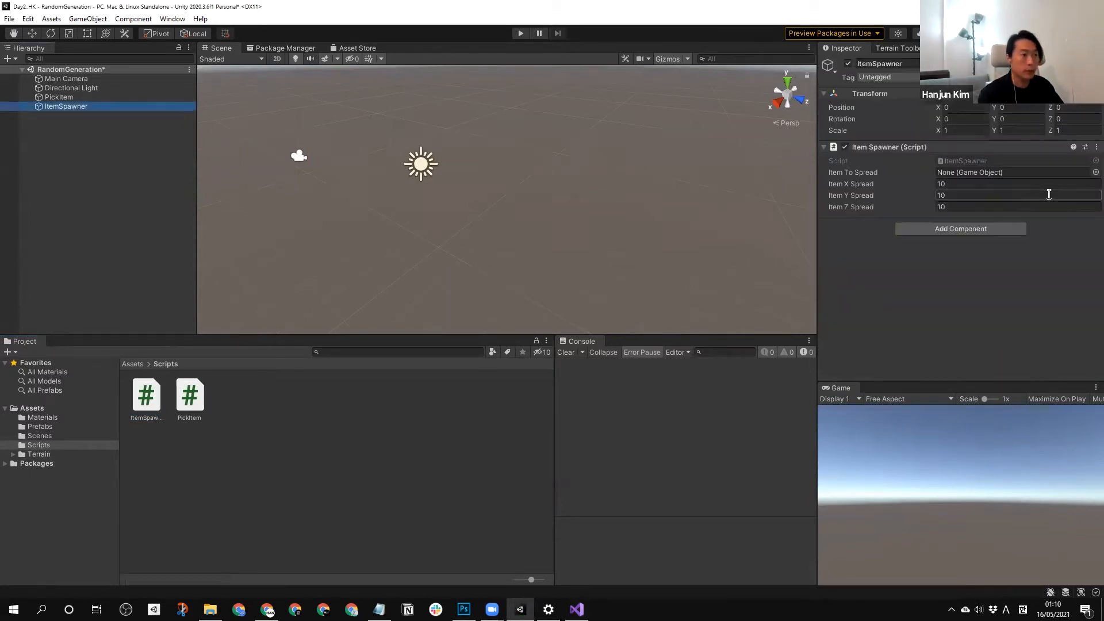
{"action": "left_click", "coordinate": [41, 428]}
{"action": "left_click", "coordinate": [60, 98]}
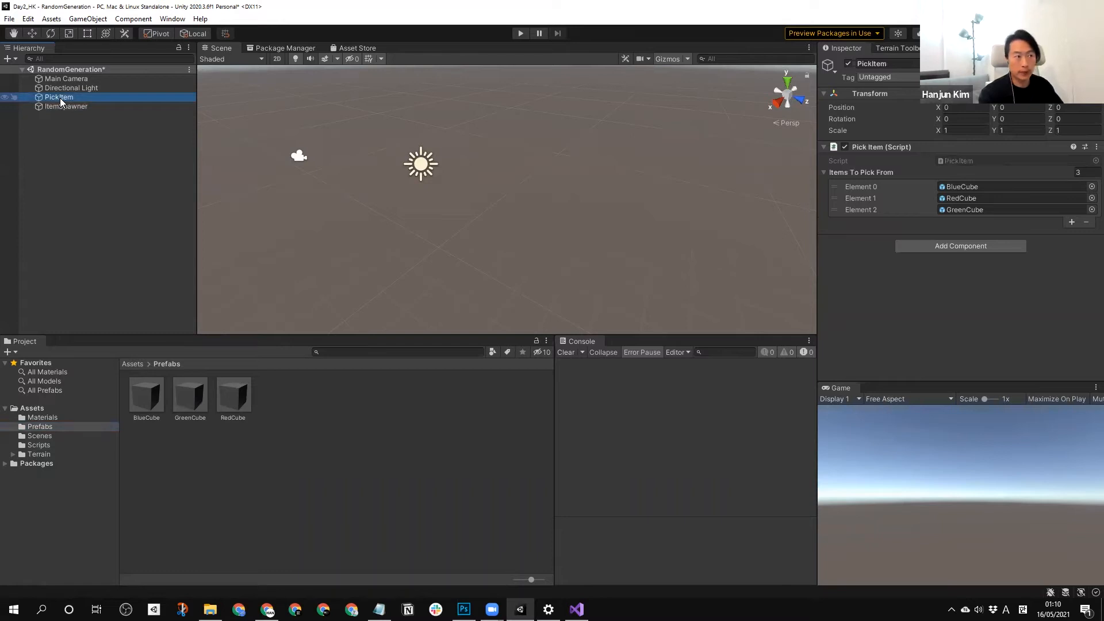
{"action": "left_click", "coordinate": [63, 184]}
{"action": "left_click_drag", "start_coordinate": [59, 96], "coordinate": [430, 449]}
{"action": "left_click", "coordinate": [315, 455]}
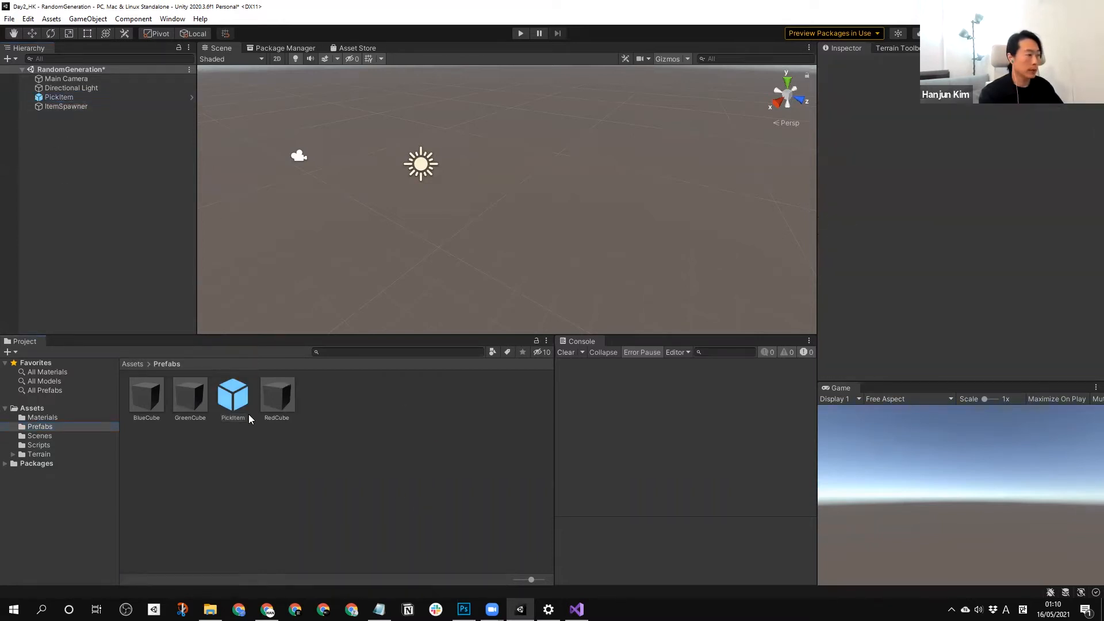
Delete the PickItem object from the scene and assign the PickItem prefab to ItemSpawner's Item To Spread field.
{"action": "left_click", "coordinate": [236, 402]}
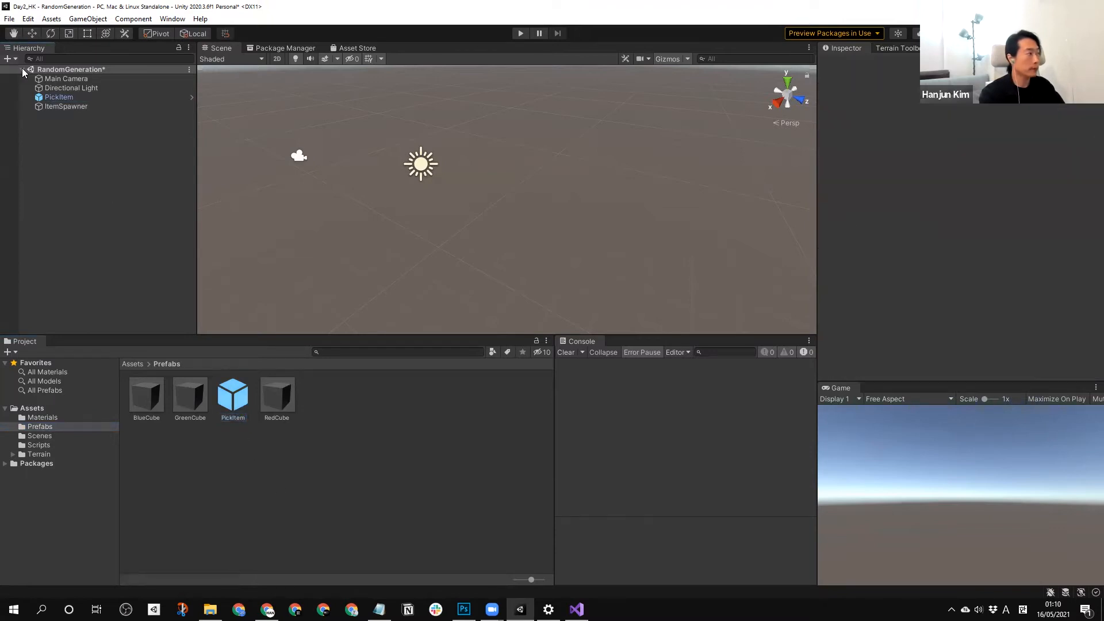
{"action": "left_click", "coordinate": [51, 97]}
{"action": "key", "text": "Delete"}
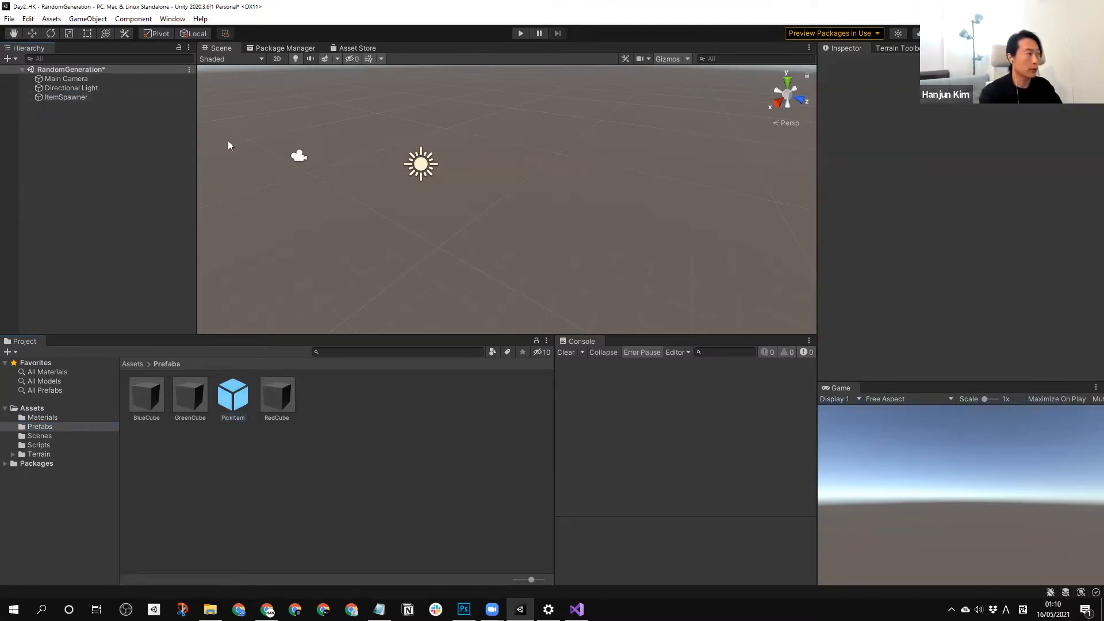
{"action": "left_click", "coordinate": [65, 98]}
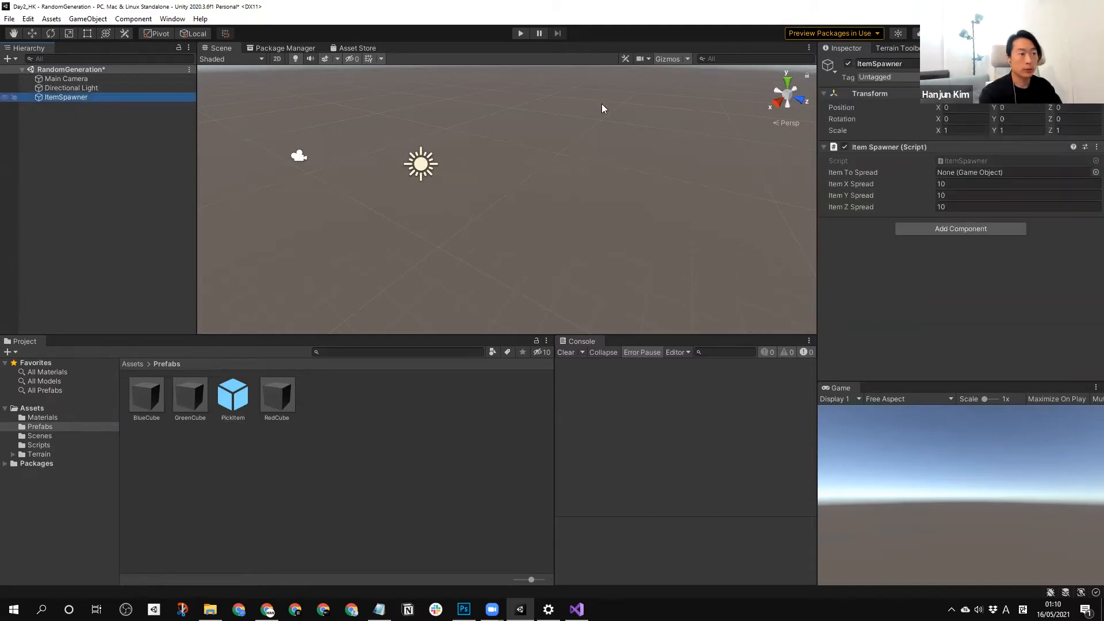
{"action": "left_click_drag", "start_coordinate": [243, 401], "coordinate": [980, 175]}
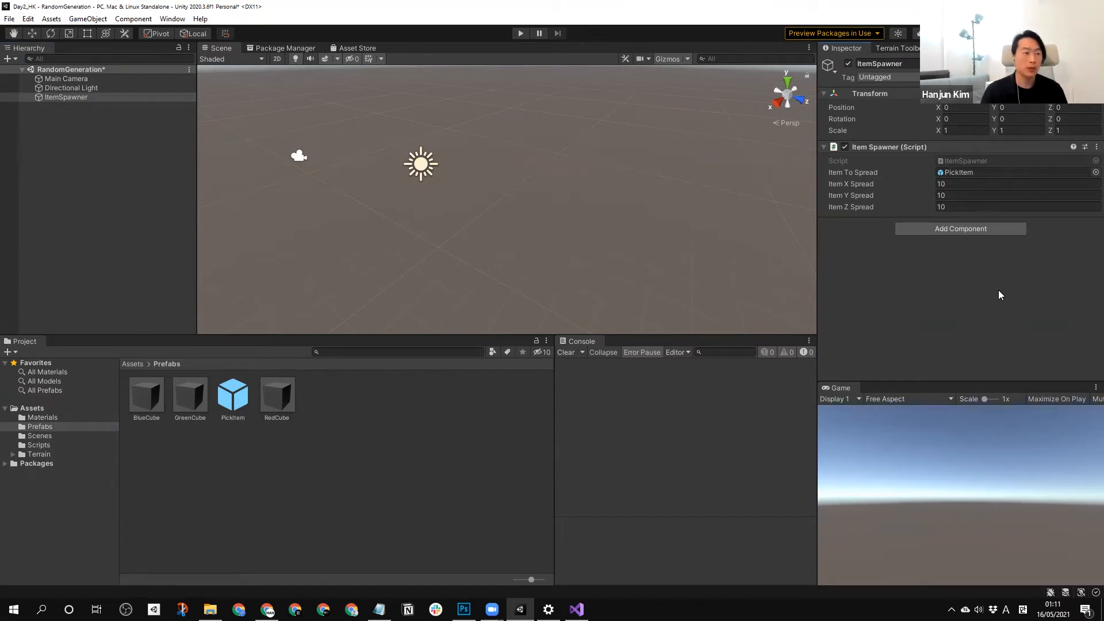
Run the scene in Play mode and examine in the Scene view where the item spawns.
{"action": "left_click", "coordinate": [520, 34]}
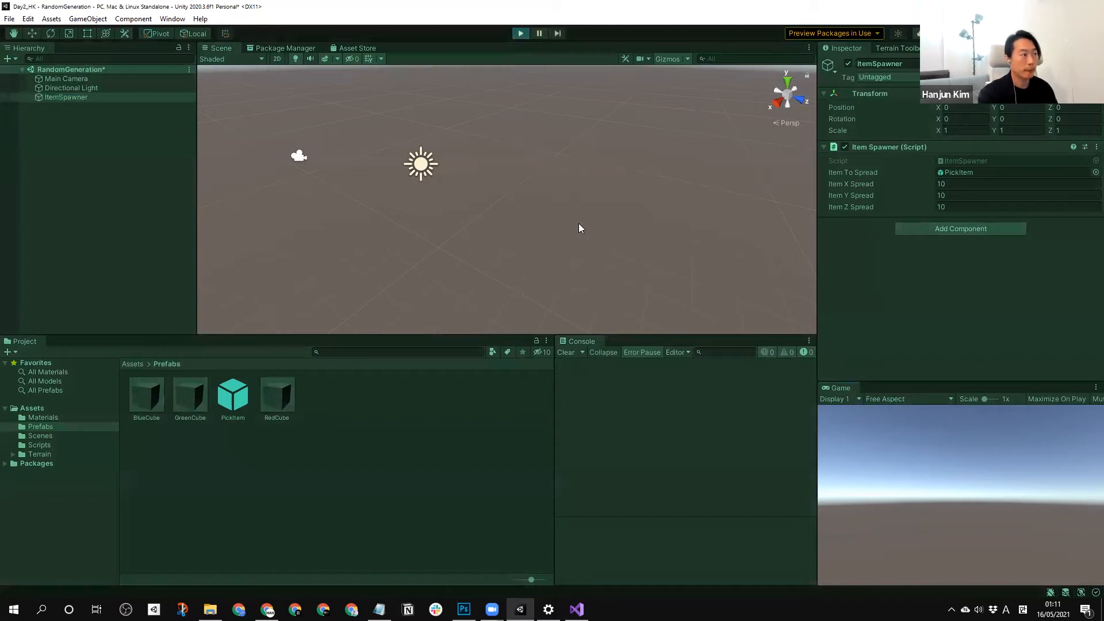
{"action": "scroll", "coordinate": [486, 222], "scroll_direction": "down", "scroll_amount": 2}
{"action": "scroll", "coordinate": [486, 220], "scroll_direction": "down", "scroll_amount": 3}
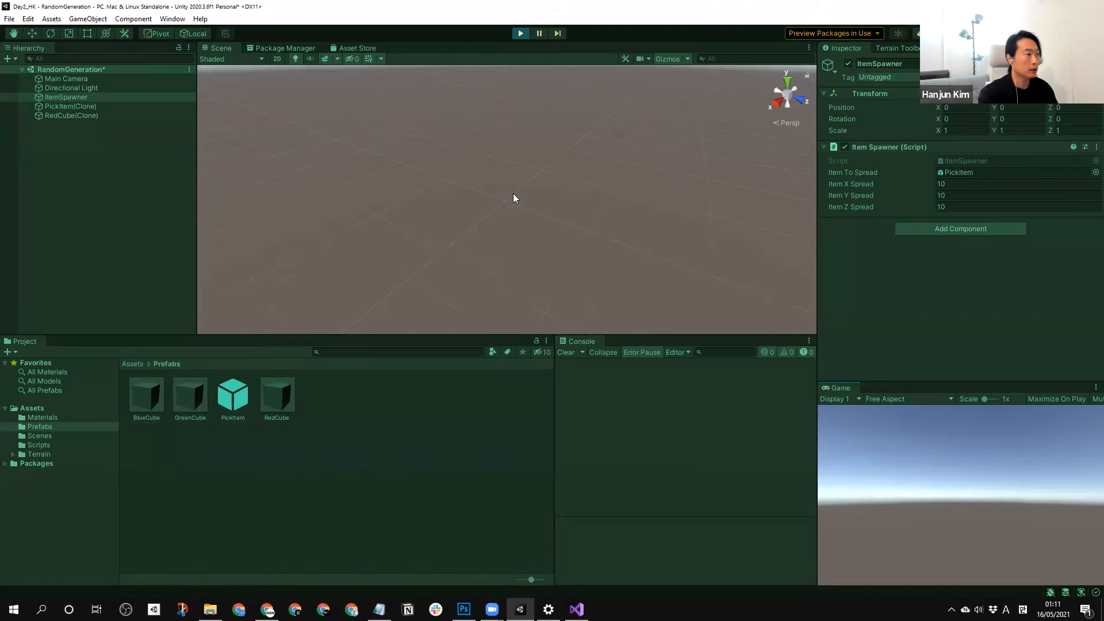
{"action": "scroll", "coordinate": [514, 196], "scroll_direction": "up", "scroll_amount": 4}
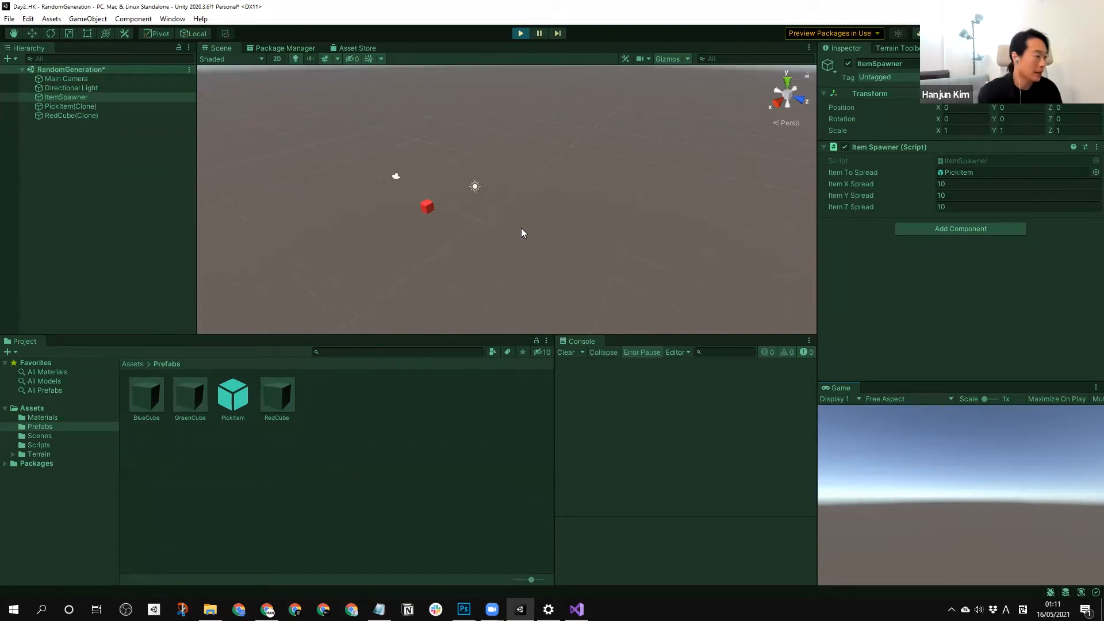
{"action": "left_click", "coordinate": [577, 609]}
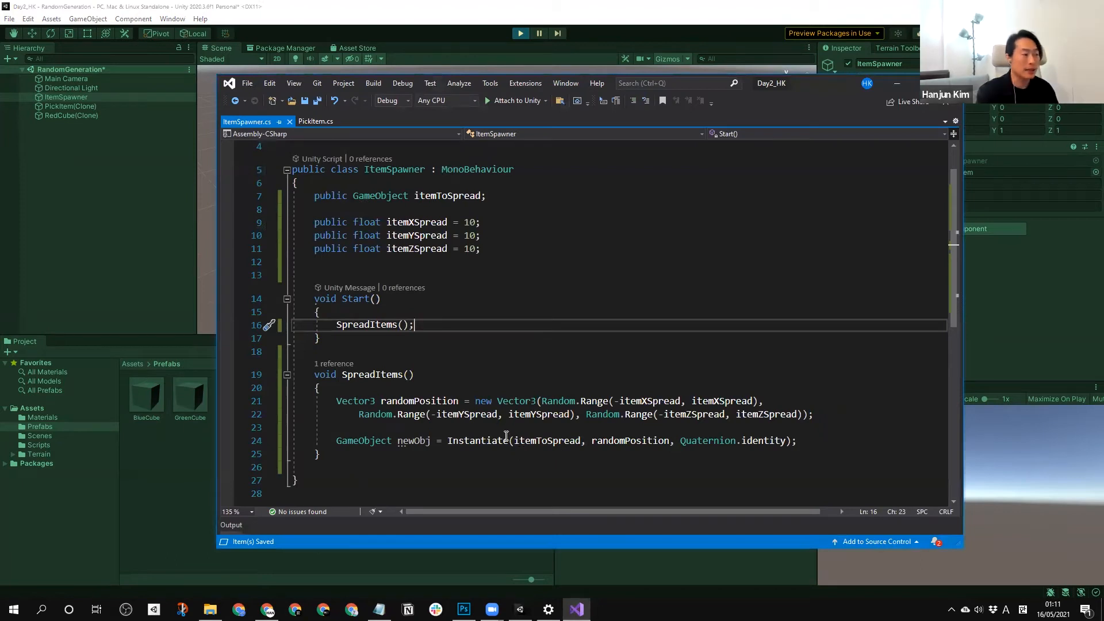
{"action": "left_click", "coordinate": [67, 240]}
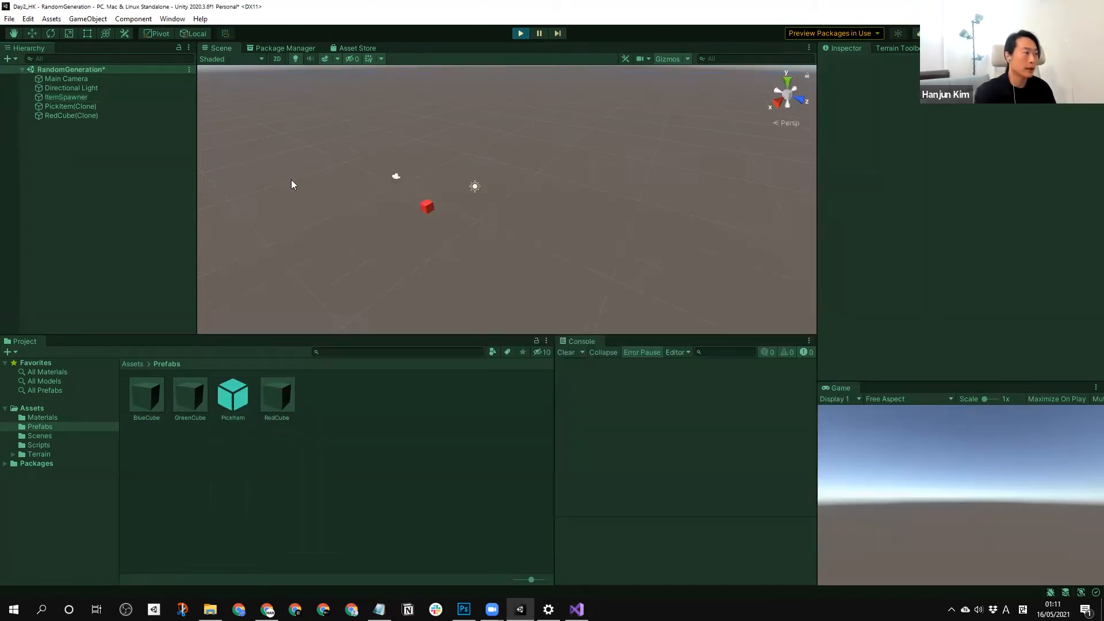
{"action": "scroll", "coordinate": [386, 190], "scroll_direction": "down", "scroll_amount": 2}
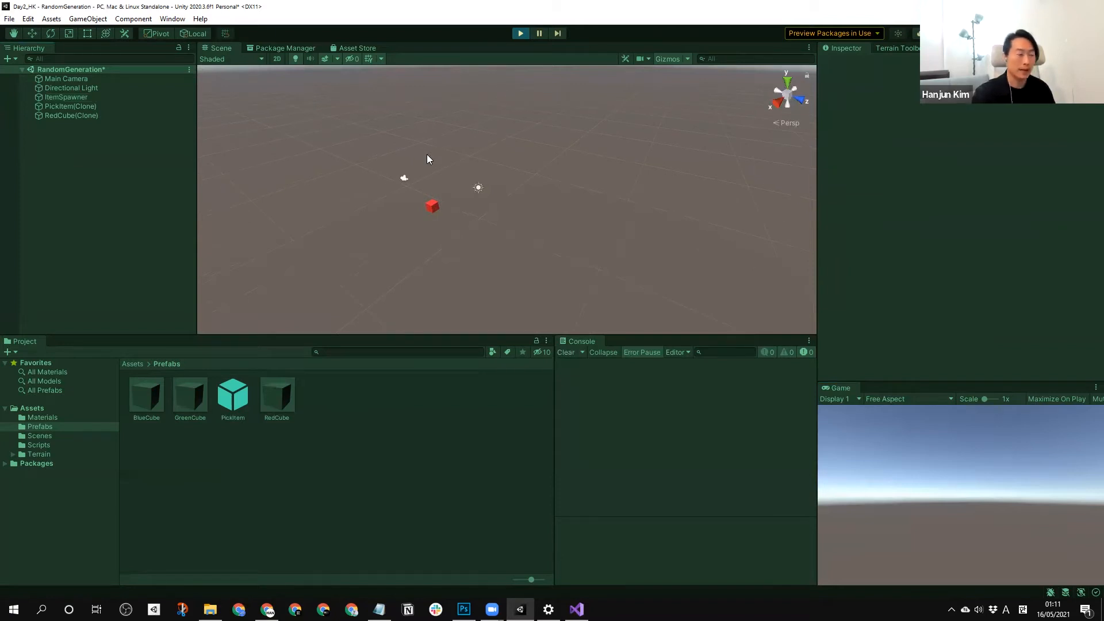
Stop and replay the scene to compare the spawned item's position between runs.
{"action": "left_click", "coordinate": [522, 33]}
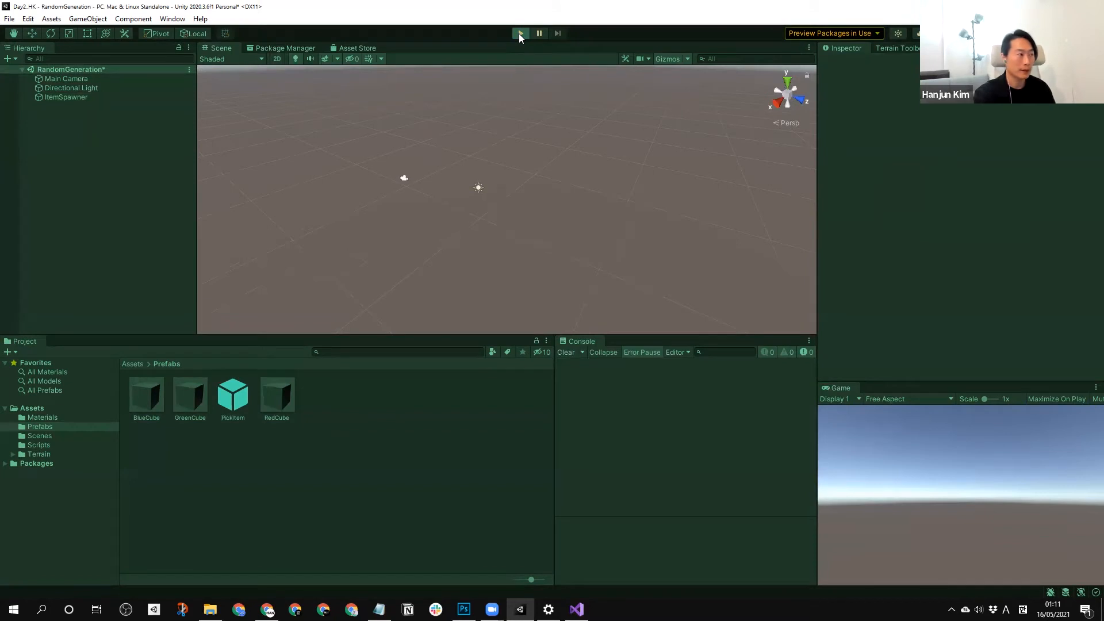
{"action": "left_click", "coordinate": [519, 33]}
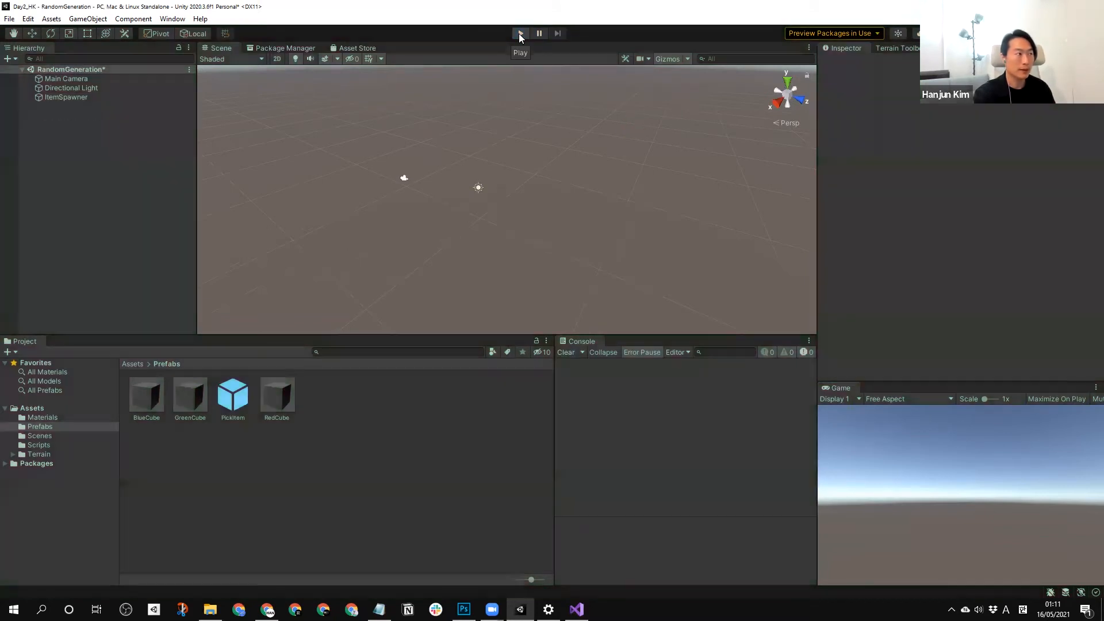
{"action": "left_click", "coordinate": [519, 35]}
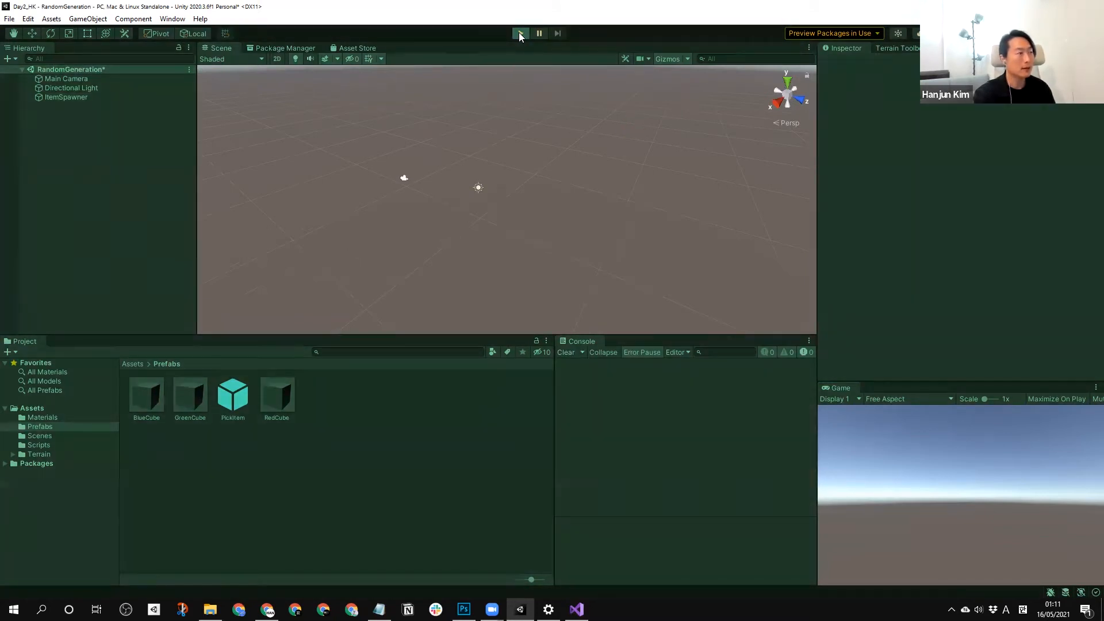
{"action": "scroll", "coordinate": [468, 224], "scroll_direction": "down", "scroll_amount": 2}
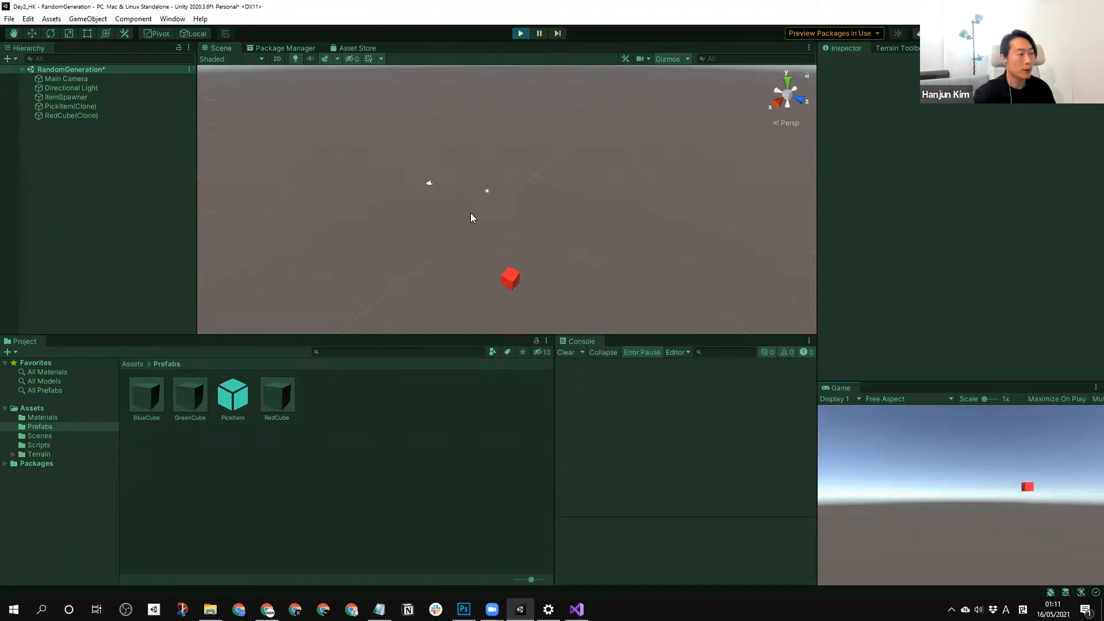
Stop the scene, switch to Visual Studio and declare public int numberOfItems = 20 below the spread variables in ItemSpawner.cs.
{"action": "left_click", "coordinate": [519, 34]}
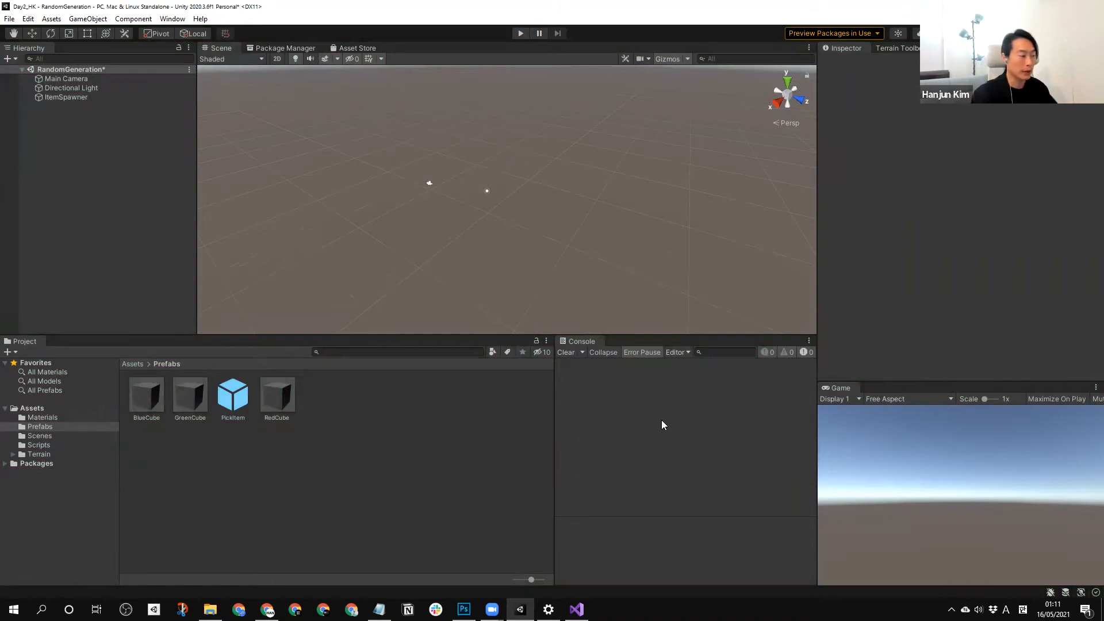
{"action": "key", "text": "alt+Tab"}
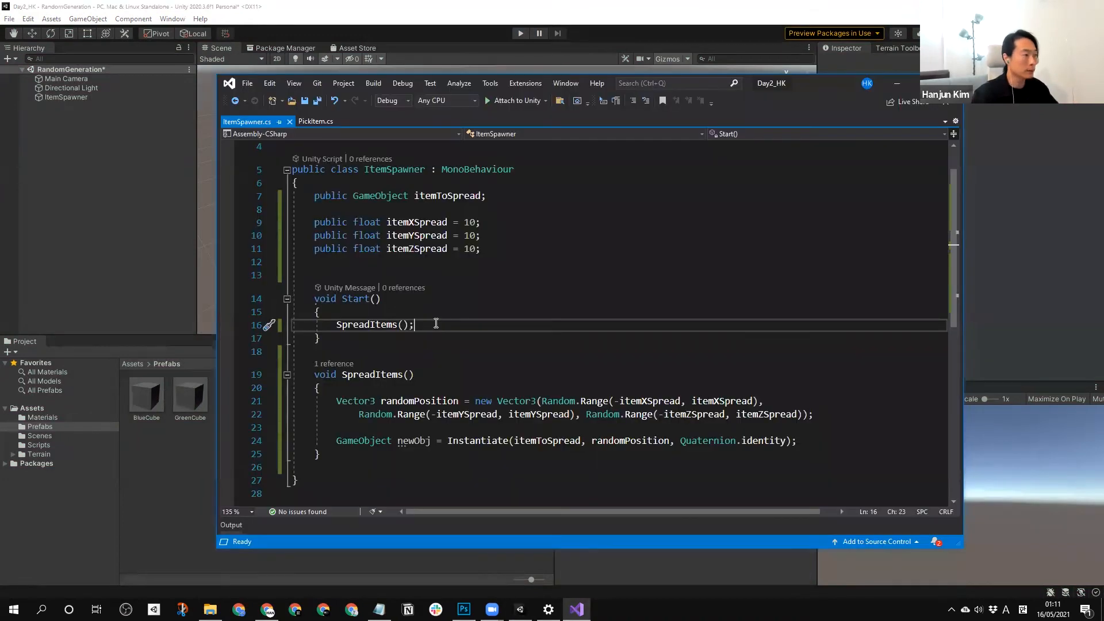
{"action": "left_click", "coordinate": [439, 311]}
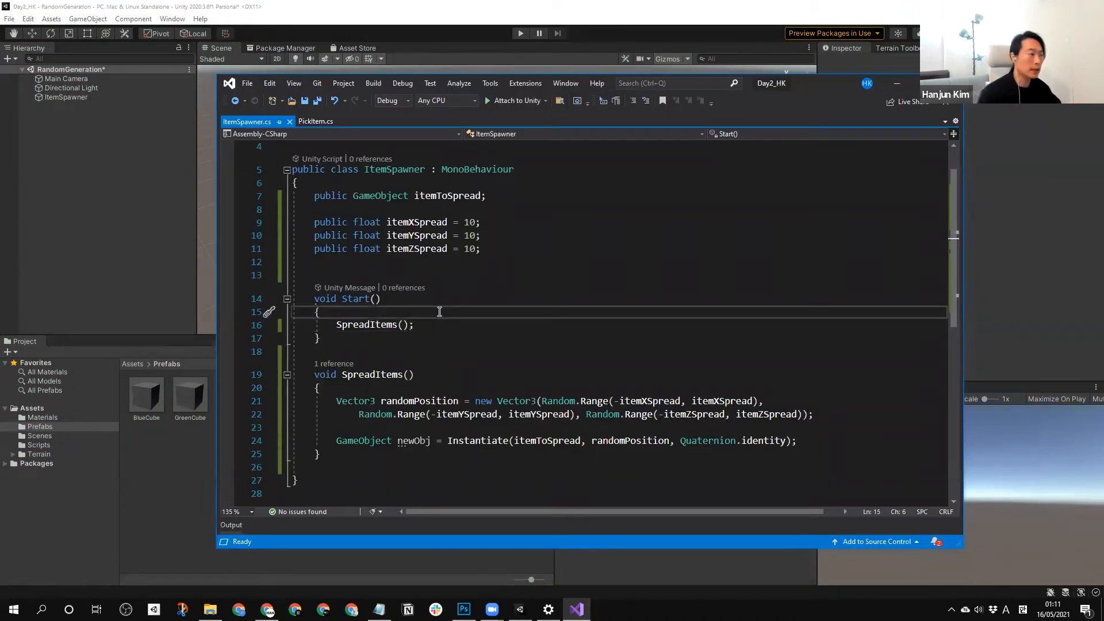
{"action": "key", "text": "Return"}
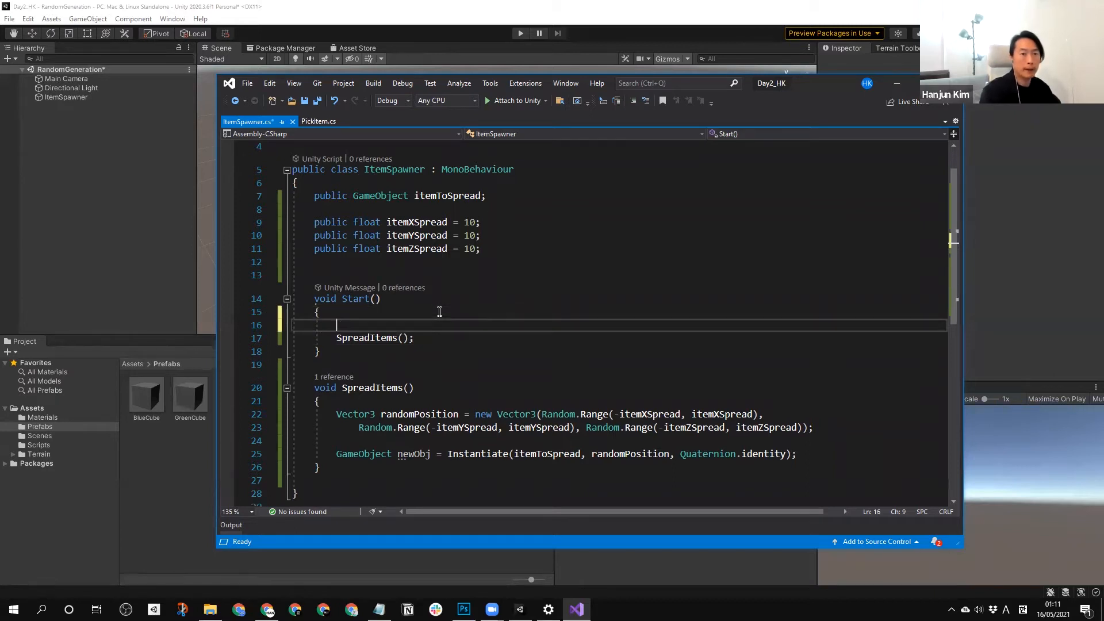
{"action": "key", "text": "Up"}
{"action": "left_click", "coordinate": [401, 267]}
{"action": "key", "text": "Return"}
{"action": "type", "text": "pu"}
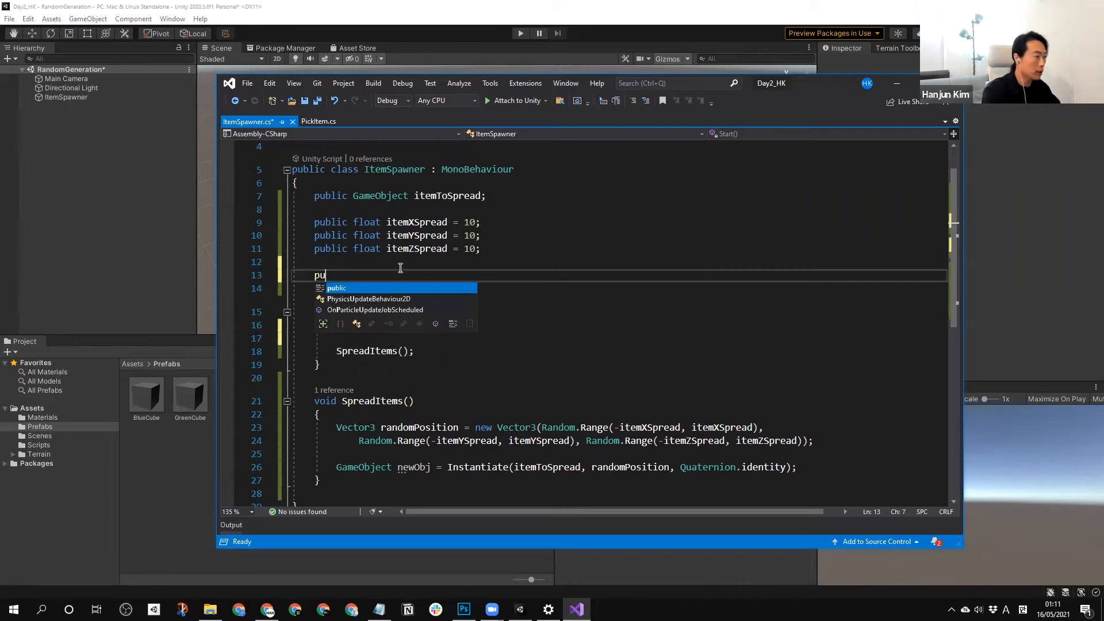
{"action": "type", "text": "blic in"}
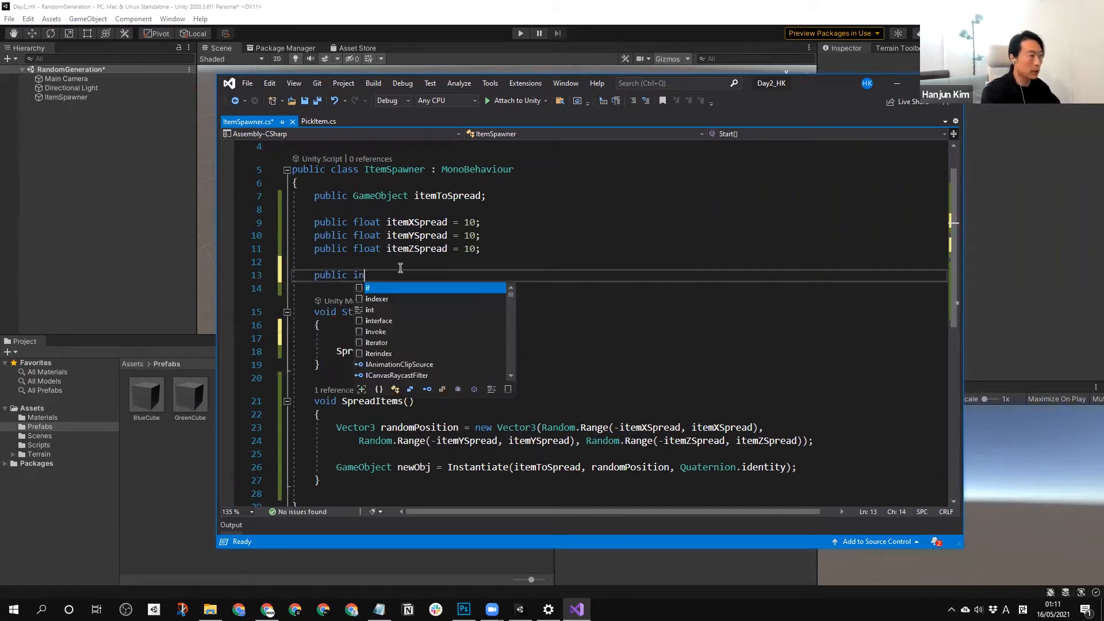
{"action": "type", "text": "t "}
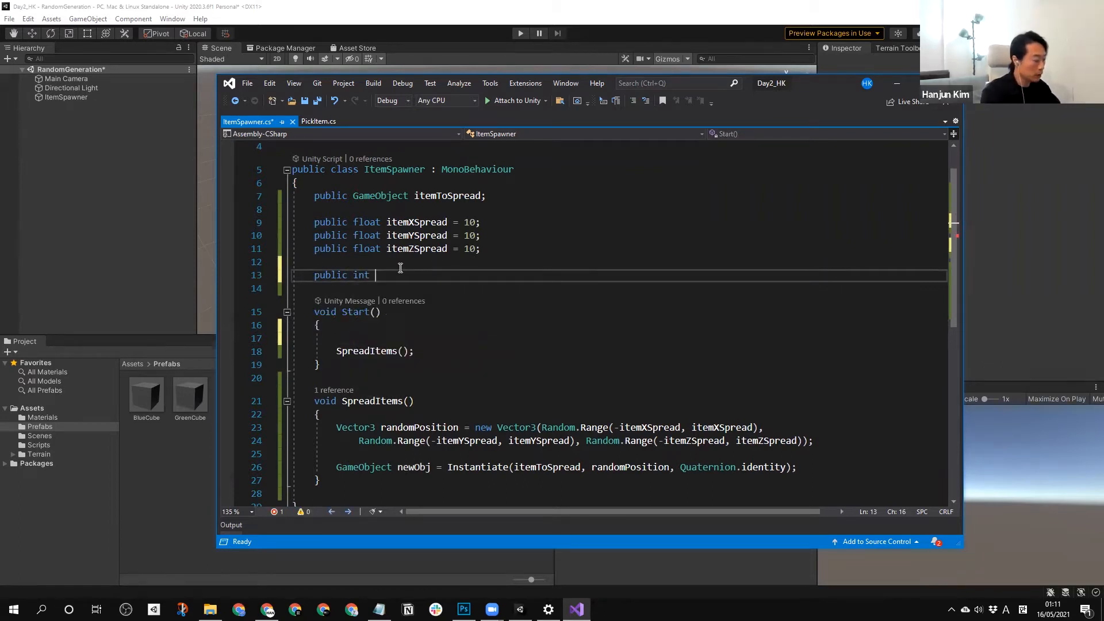
{"action": "type", "text": "number"}
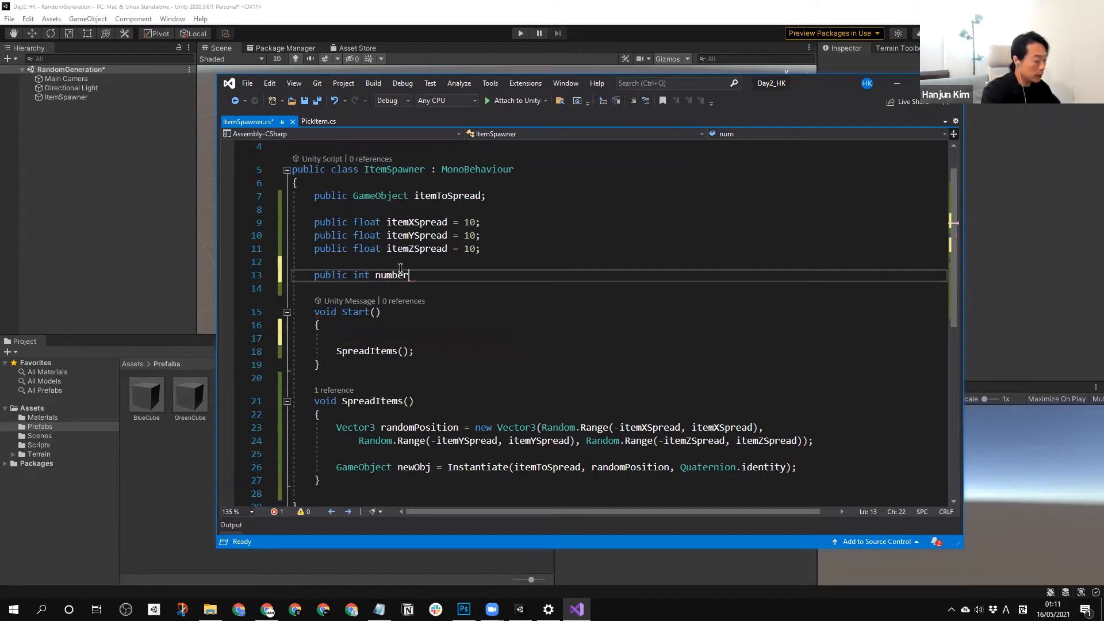
{"action": "type", "text": "OfItems = 20;"}
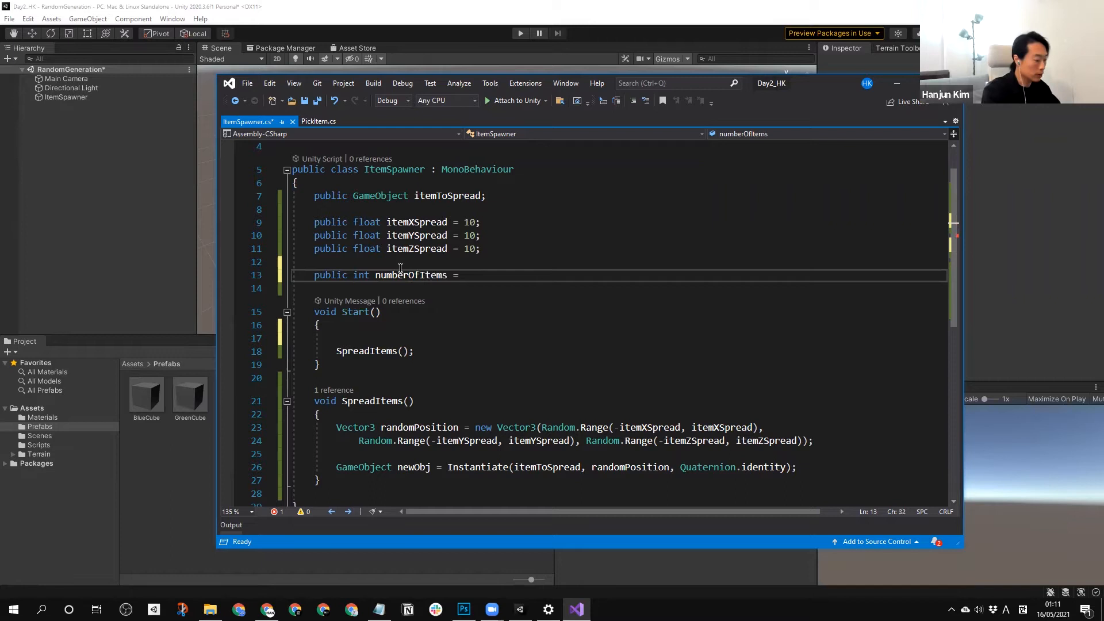
Add a for loop at the beginning of Start() that iterates int i from 0 while i < numberOfItems.
{"action": "key", "text": "Down"}
{"action": "key", "text": "Down"}
{"action": "key", "text": "Down"}
{"action": "key", "text": "Down"}
{"action": "type", "text": "for"}
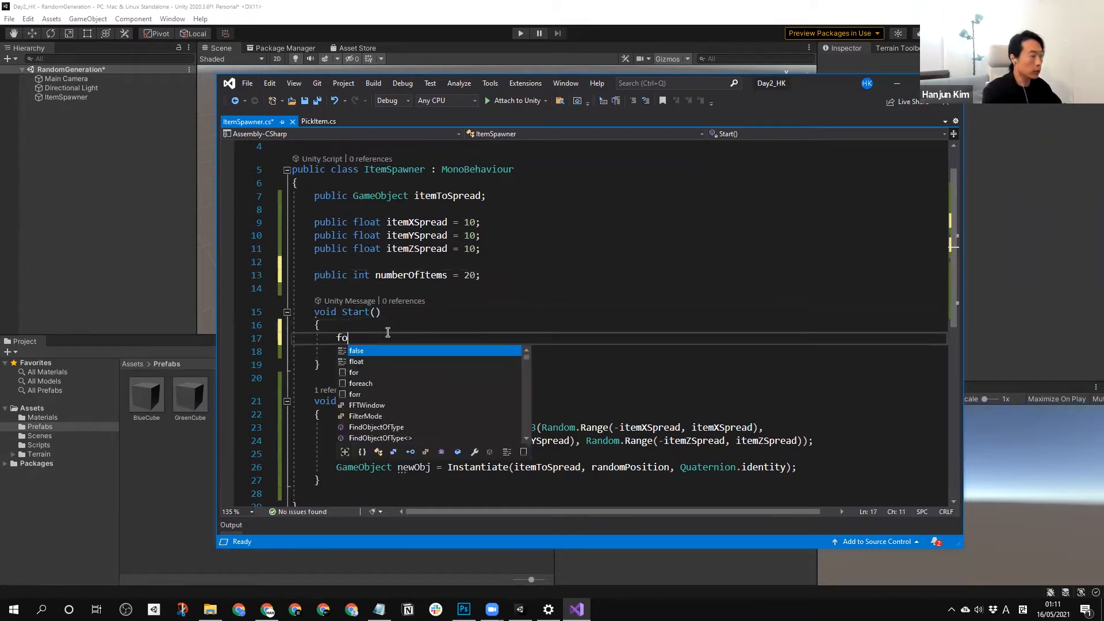
{"action": "key", "text": "Tab"}
{"action": "key", "text": "Tab"}
{"action": "key", "text": "Down"}
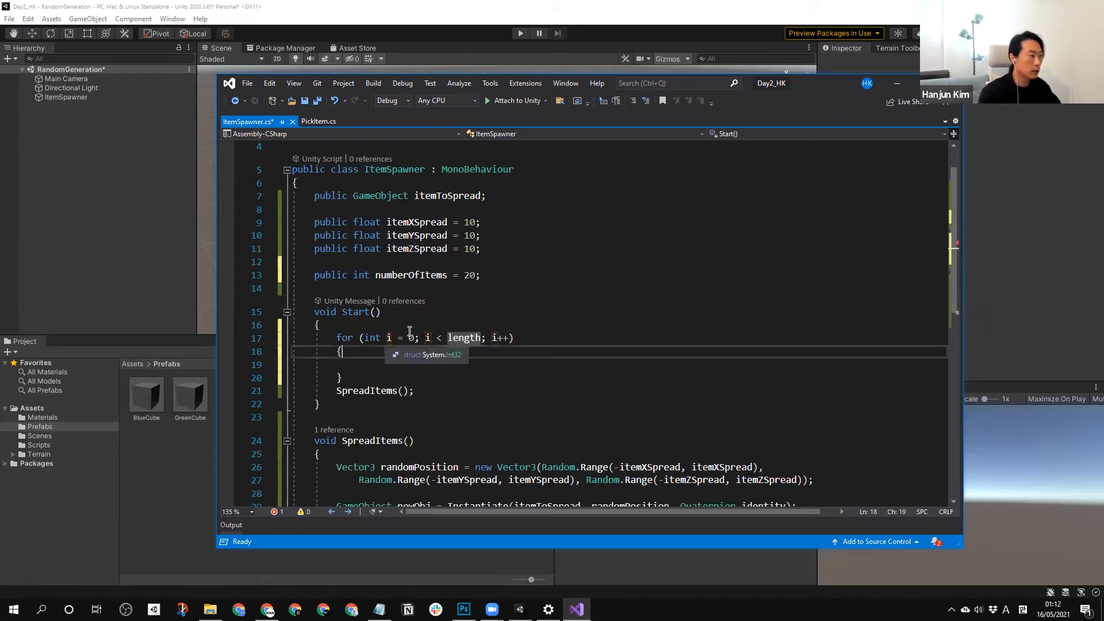
{"action": "double_click", "coordinate": [429, 276]}
{"action": "key", "text": "ctrl+c"}
{"action": "double_click", "coordinate": [467, 338]}
{"action": "key", "text": "ctrl+v"}
Move the SpreadItems() call into the body of the for loop in Start() and save the script.
{"action": "left_click", "coordinate": [399, 381]}
{"action": "double_click", "coordinate": [399, 391]}
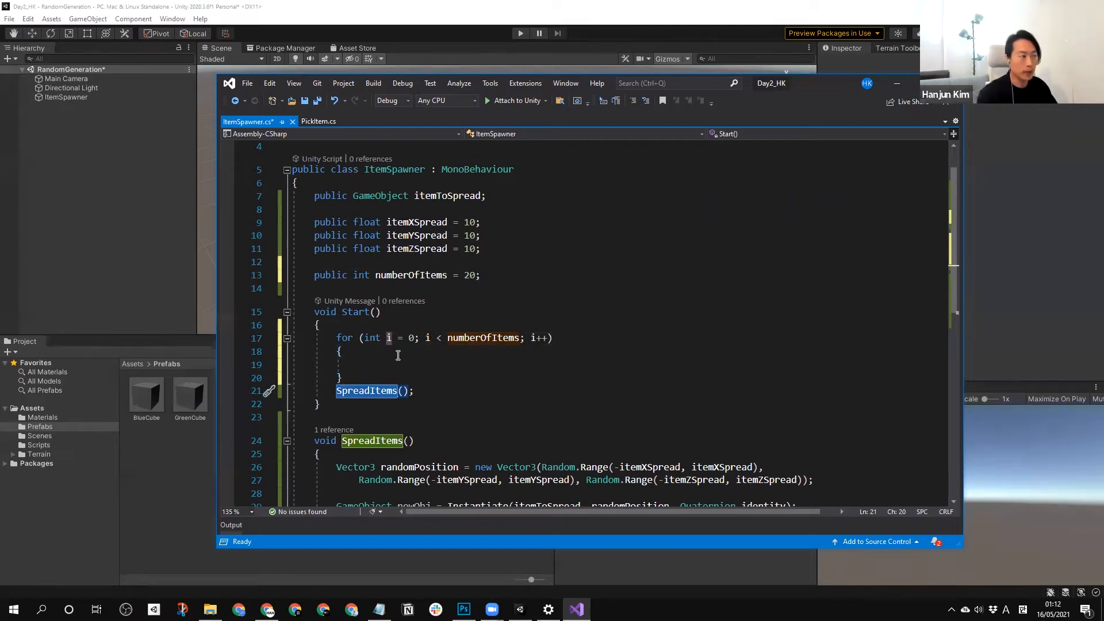
{"action": "left_click_drag", "start_coordinate": [336, 337], "coordinate": [354, 376]}
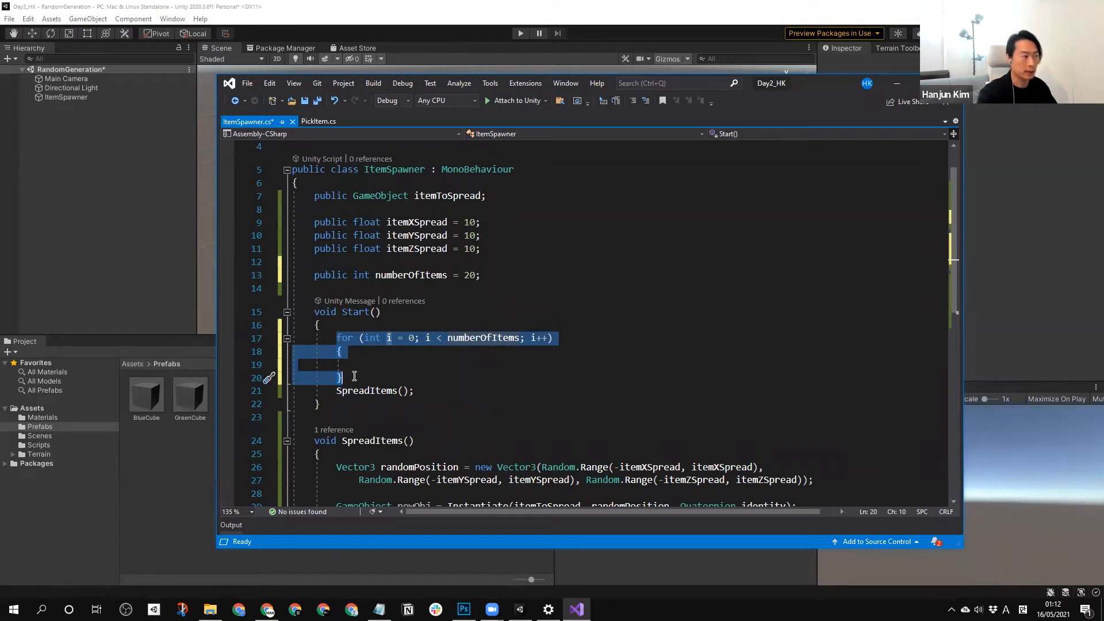
{"action": "left_click", "coordinate": [369, 365]}
{"action": "left_click_drag", "start_coordinate": [414, 392], "coordinate": [336, 393]}
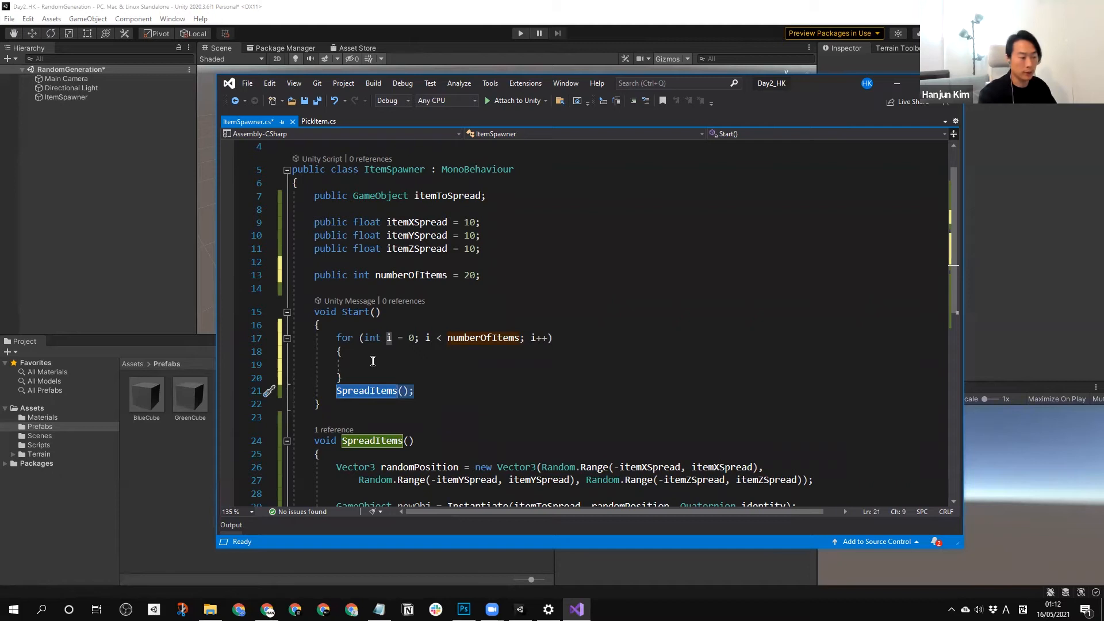
{"action": "key", "text": "ctrl+x"}
{"action": "left_click", "coordinate": [383, 366]}
{"action": "key", "text": "ctrl+v"}
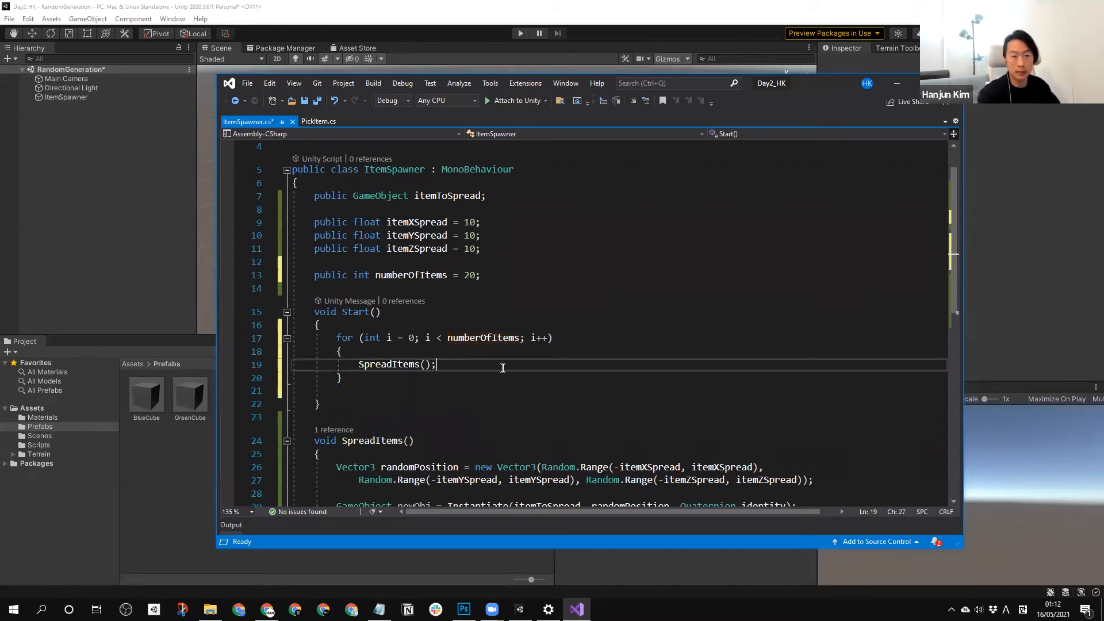
{"action": "scroll", "coordinate": [504, 367], "scroll_direction": "down", "scroll_amount": 2}
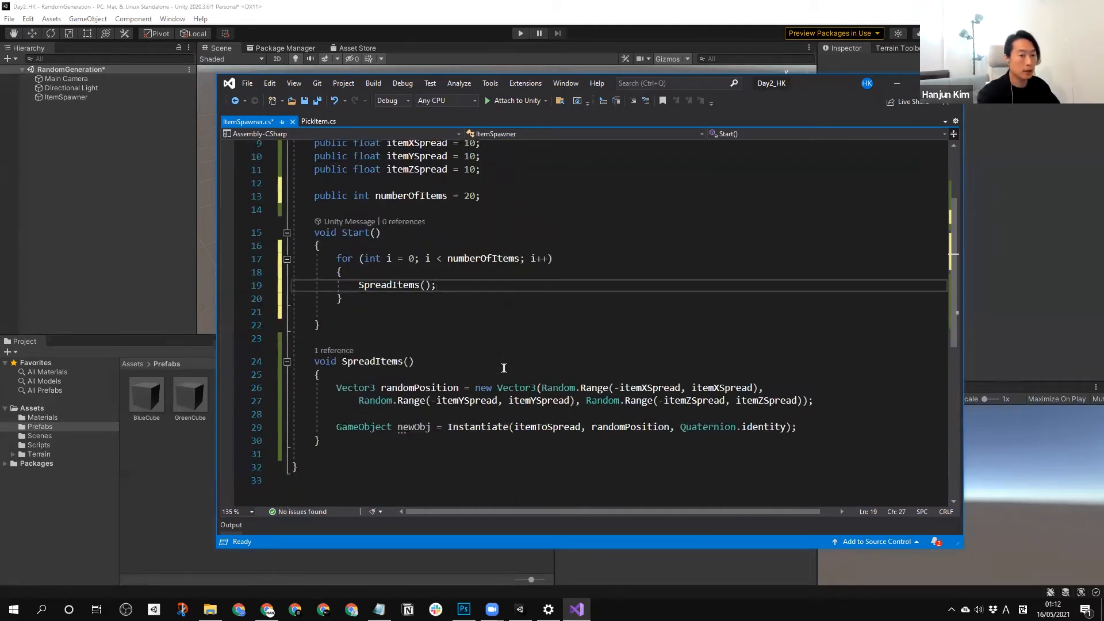
{"action": "key", "text": "ctrl+s"}
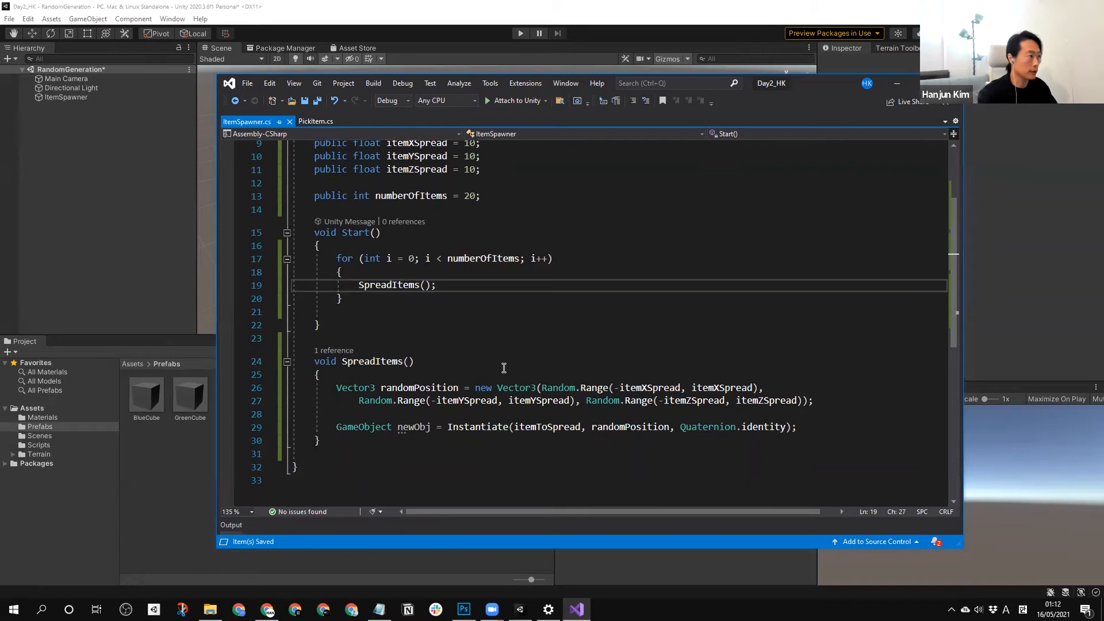
Switch to Unity, inspect ItemSpawner's settings and run the scene to examine how the spawned cubes are distributed in the Scene view.
{"action": "left_click", "coordinate": [180, 498]}
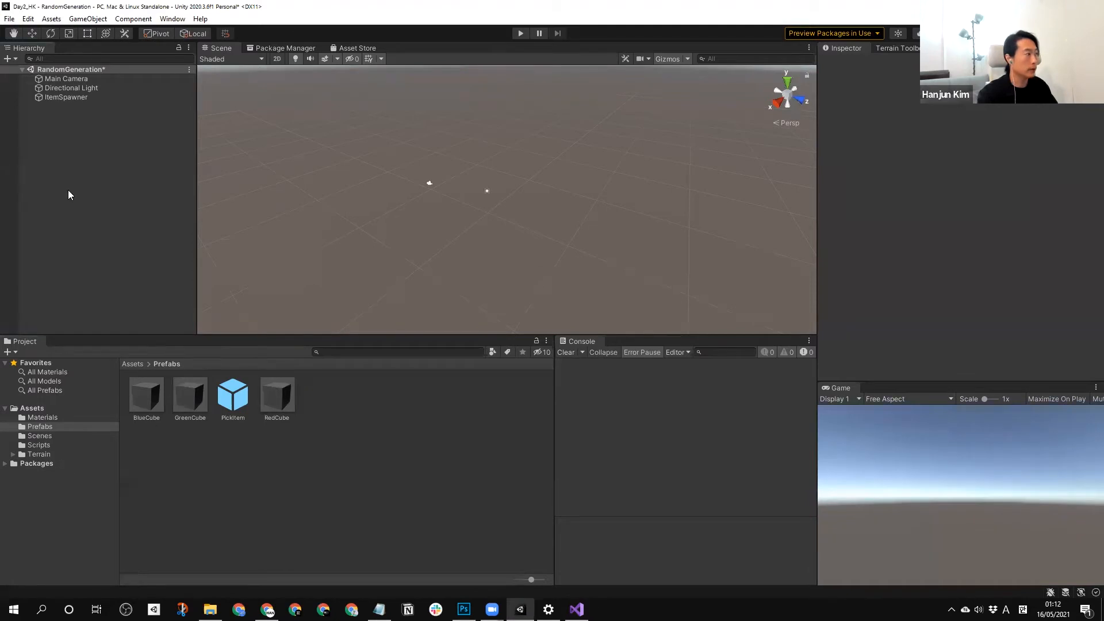
{"action": "left_click", "coordinate": [65, 98]}
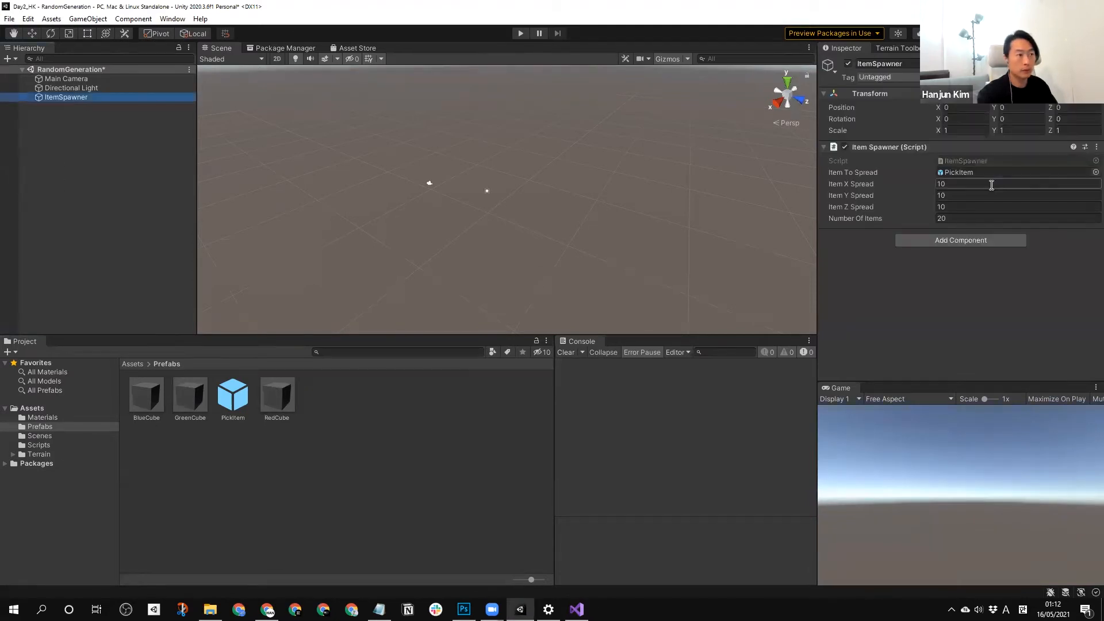
{"action": "left_click", "coordinate": [522, 33]}
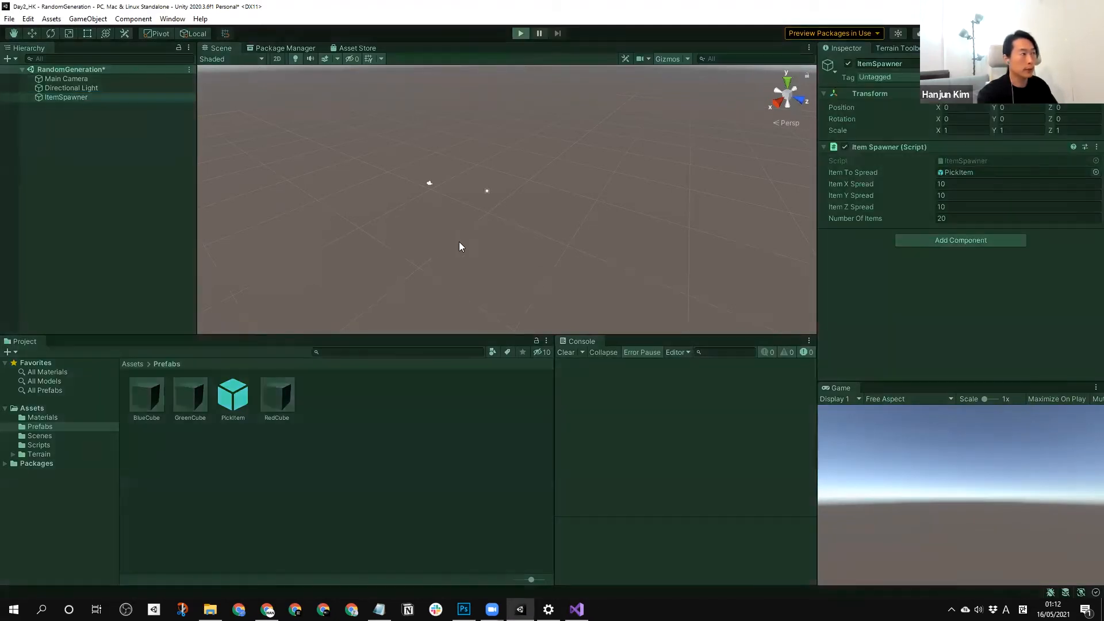
{"action": "scroll", "coordinate": [446, 208], "scroll_direction": "down", "scroll_amount": 5}
{"action": "right_click_drag", "start_coordinate": [586, 225], "coordinate": [566, 172]}
{"action": "scroll", "coordinate": [567, 168], "scroll_direction": "down", "scroll_amount": 3}
{"action": "middle_click_drag", "start_coordinate": [566, 167], "coordinate": [609, 182]}
{"action": "right_click_drag", "start_coordinate": [572, 238], "coordinate": [518, 223]}
{"action": "middle_click_drag", "start_coordinate": [647, 252], "coordinate": [525, 212]}
{"action": "right_click_drag", "start_coordinate": [602, 234], "coordinate": [579, 231]}
{"action": "middle_click_drag", "start_coordinate": [579, 231], "coordinate": [557, 241]}
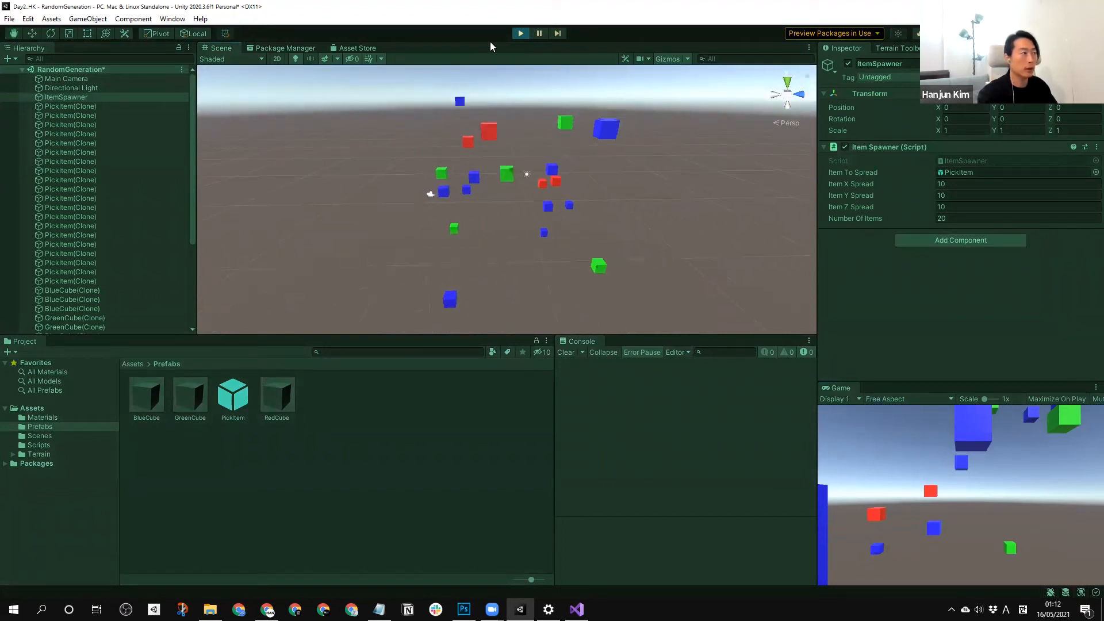
Stop the scene and change ItemSpawner's Item Y Spread so that all items spawn at one height.
{"action": "left_click", "coordinate": [521, 33]}
{"action": "left_click", "coordinate": [942, 195]}
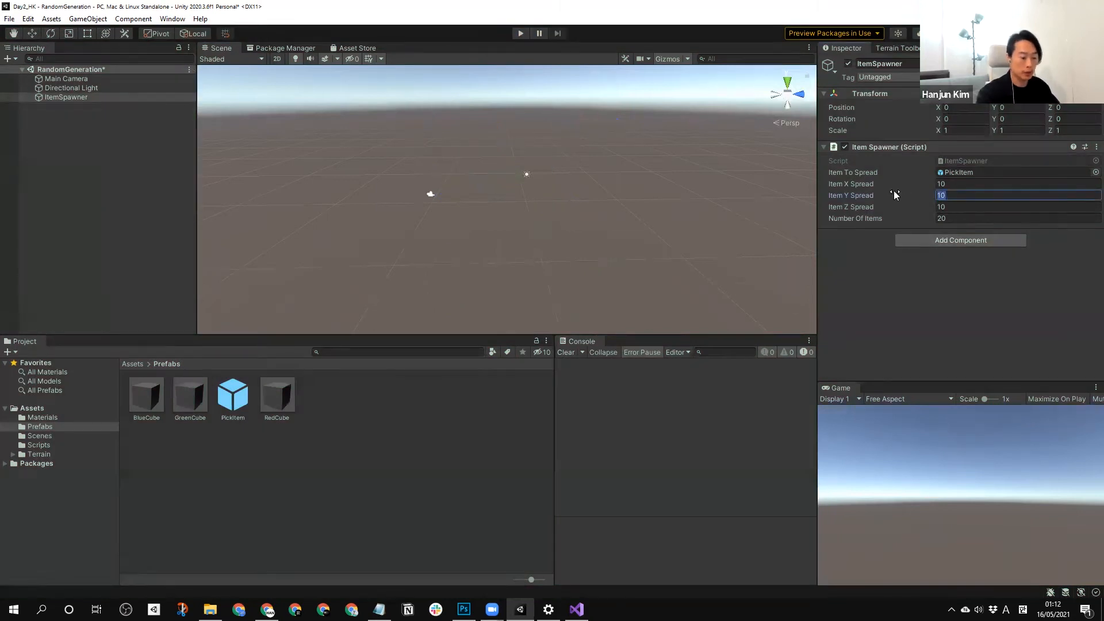
{"action": "left_click", "coordinate": [586, 230]}
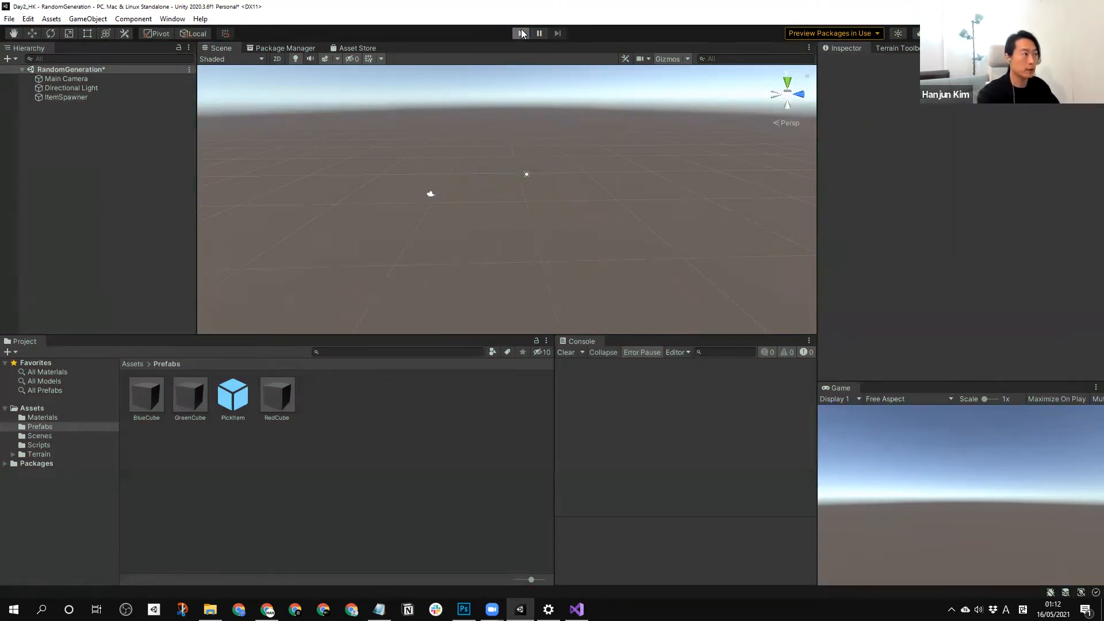
Run the scene again and examine the cubes' arrangement on the horizontal plane from several angles.
{"action": "left_click", "coordinate": [522, 33]}
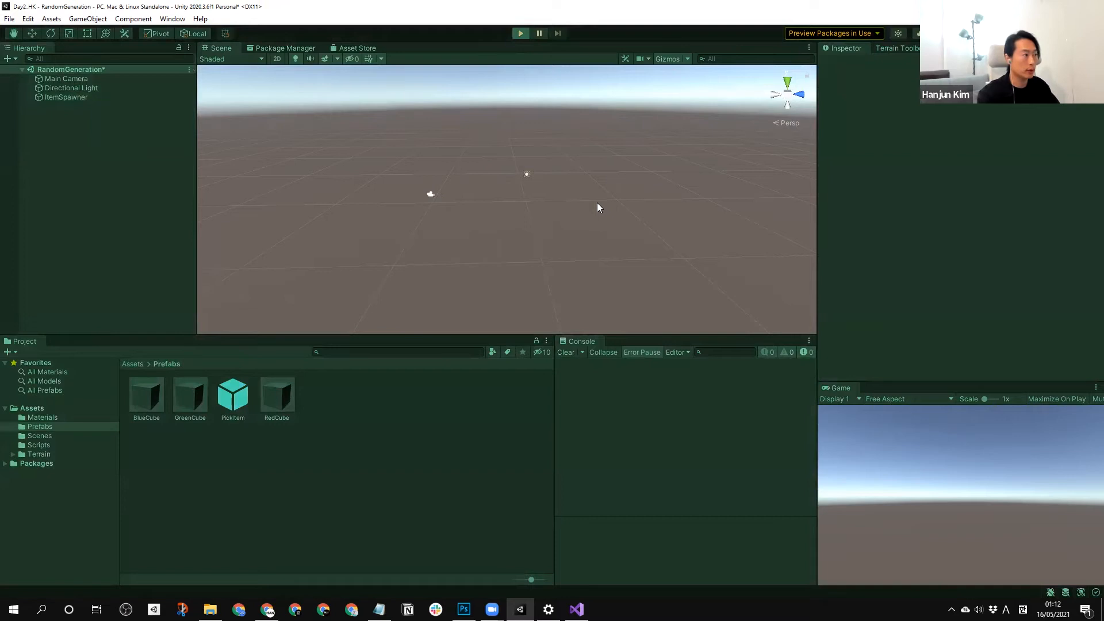
{"action": "right_click_drag", "start_coordinate": [585, 208], "coordinate": [543, 199]}
{"action": "mouse_move", "coordinate": [544, 199]}
{"action": "middle_mouse_down"}
{"action": "mouse_move", "coordinate": [545, 122]}
{"action": "mouse_move", "coordinate": [526, 205]}
{"action": "middle_mouse_up"}
{"action": "right_click_drag", "start_coordinate": [526, 206], "coordinate": [549, 242]}
{"action": "middle_click_drag", "start_coordinate": [550, 242], "coordinate": [570, 210]}
{"action": "scroll", "coordinate": [593, 269], "scroll_direction": "up", "scroll_amount": 3}
{"action": "right_click_drag", "start_coordinate": [576, 247], "coordinate": [520, 231]}
{"action": "middle_click_drag", "start_coordinate": [521, 231], "coordinate": [467, 216]}
{"action": "right_click_drag", "start_coordinate": [468, 216], "coordinate": [548, 205]}
{"action": "mouse_move", "coordinate": [547, 205]}
{"action": "middle_mouse_down"}
{"action": "mouse_move", "coordinate": [550, 240]}
{"action": "mouse_move", "coordinate": [594, 239]}
{"action": "mouse_move", "coordinate": [565, 207]}
{"action": "middle_mouse_up"}
{"action": "scroll", "coordinate": [549, 240], "scroll_direction": "down", "scroll_amount": 3}
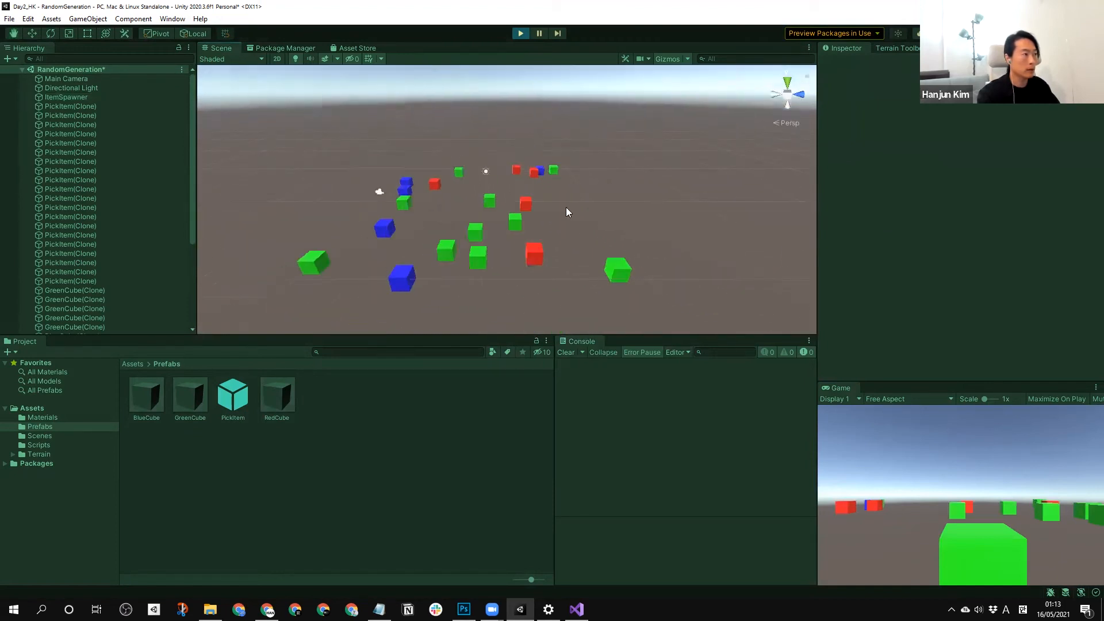
Stop and replay the scene twice to compare the random cube layouts between runs.
{"action": "left_click", "coordinate": [520, 33]}
{"action": "left_click", "coordinate": [519, 34]}
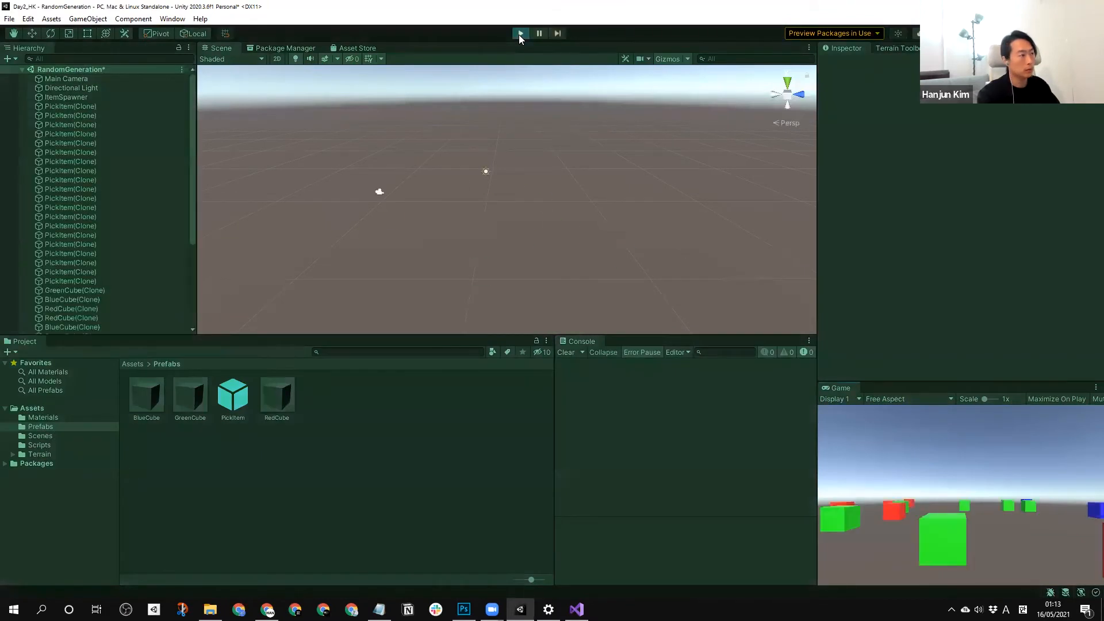
{"action": "left_click", "coordinate": [519, 33]}
{"action": "left_click", "coordinate": [520, 34]}
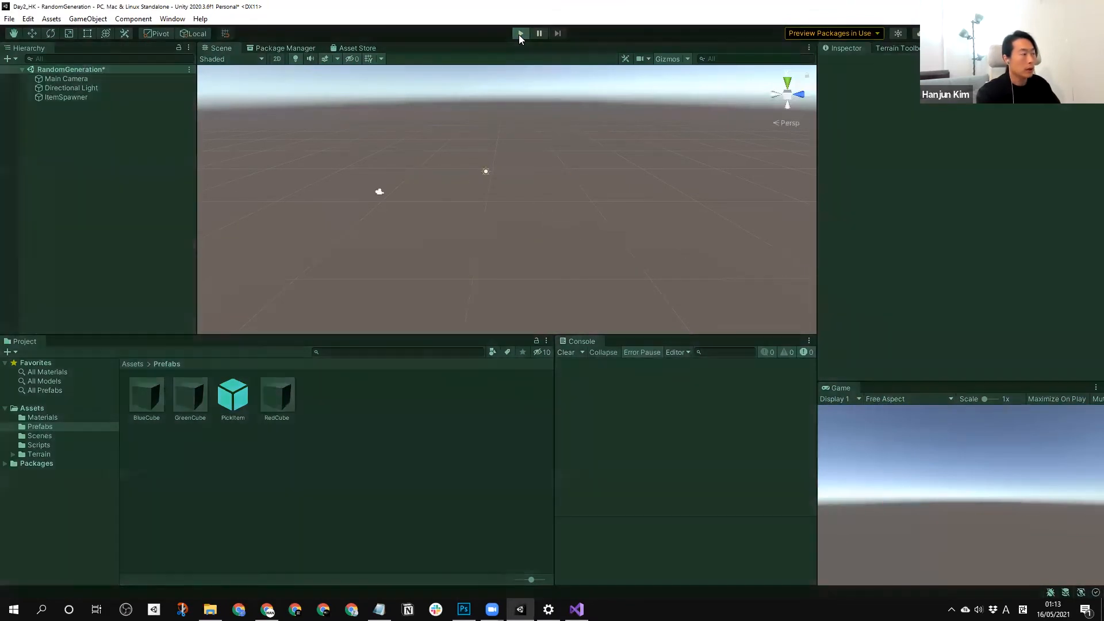
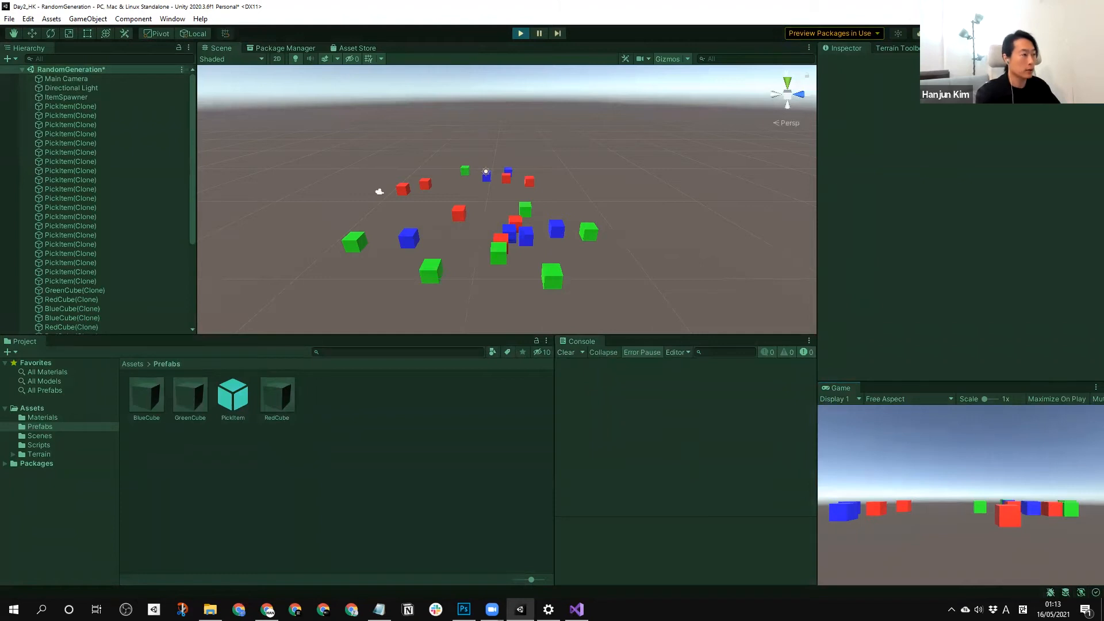
Bring up PickItem.cs in Visual Studio, return to Unity and stop the running scene.
{"action": "key", "text": "alt+Tab"}
{"action": "left_click", "coordinate": [307, 121]}
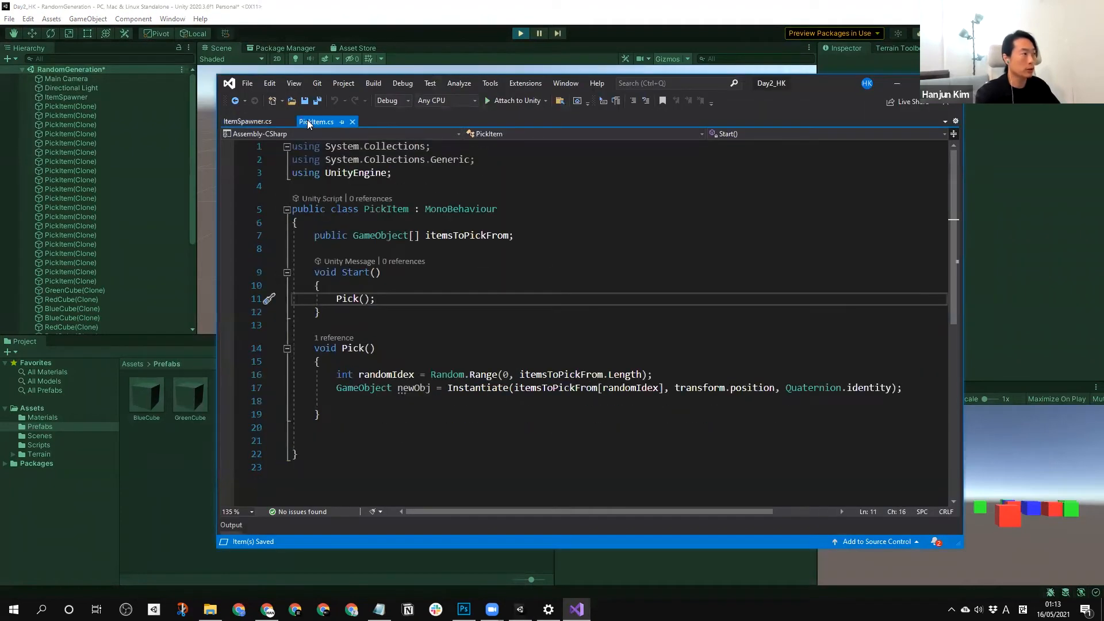
{"action": "left_click", "coordinate": [520, 34]}
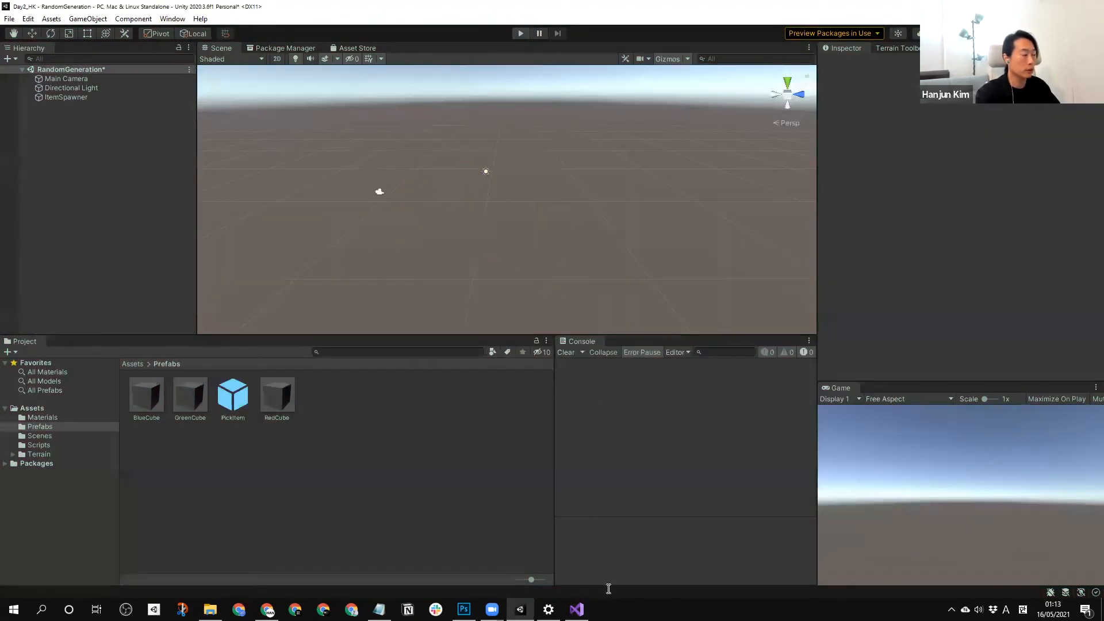
{"action": "left_click", "coordinate": [576, 608]}
{"action": "left_click", "coordinate": [601, 569]}
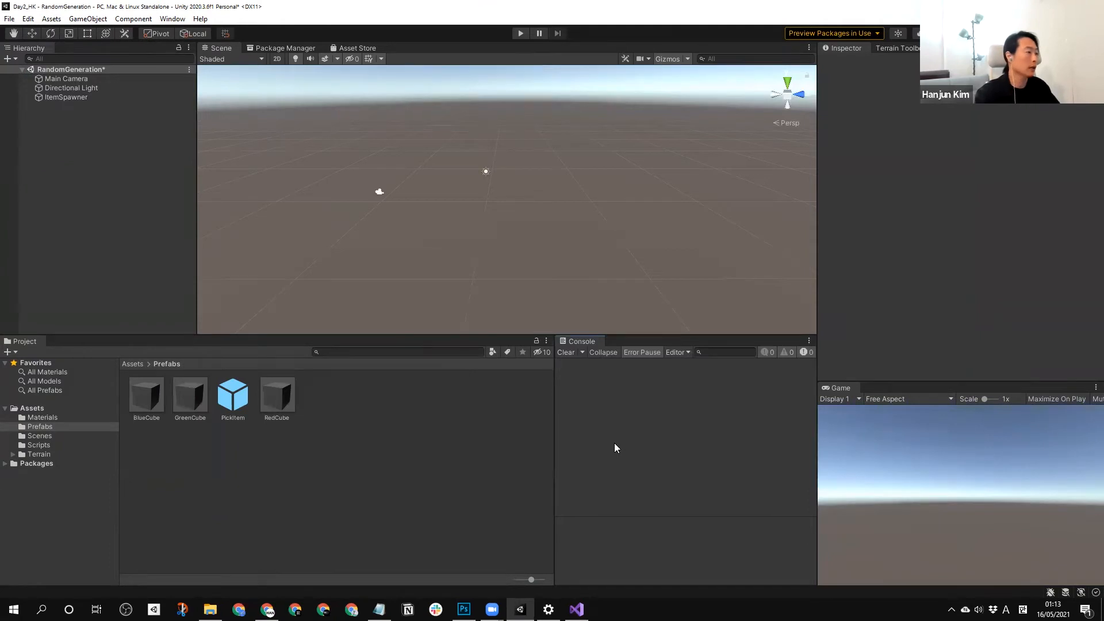
Run the scene, enlarge the Scene view, inspect ItemSpawner's spread and item count settings, and stop the scene.
{"action": "left_click", "coordinate": [520, 35]}
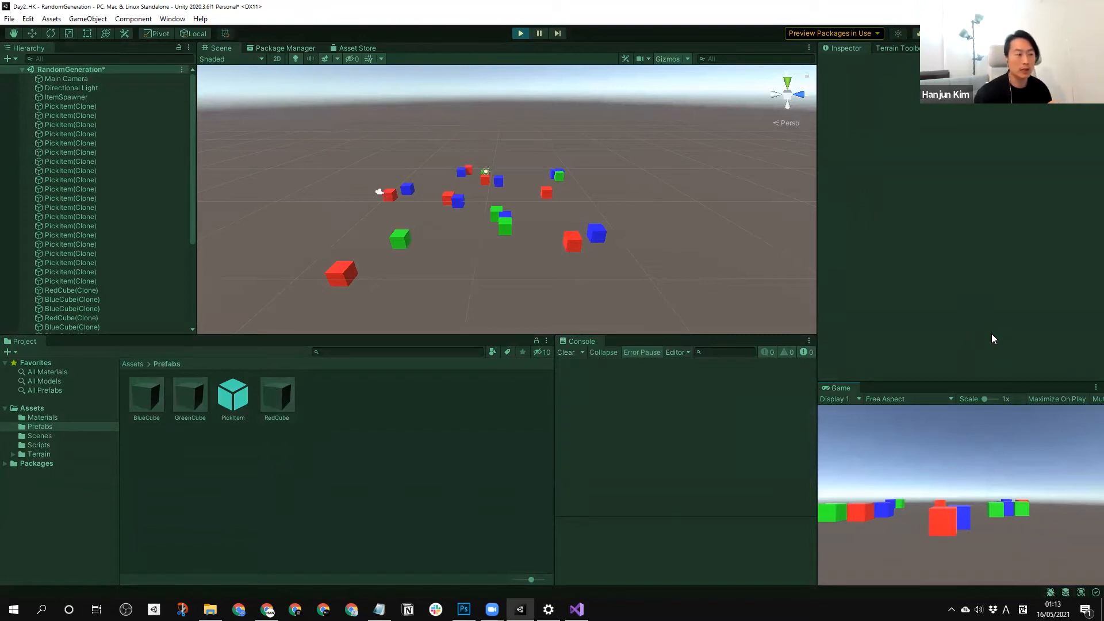
{"action": "left_click_drag", "start_coordinate": [781, 333], "coordinate": [780, 379]}
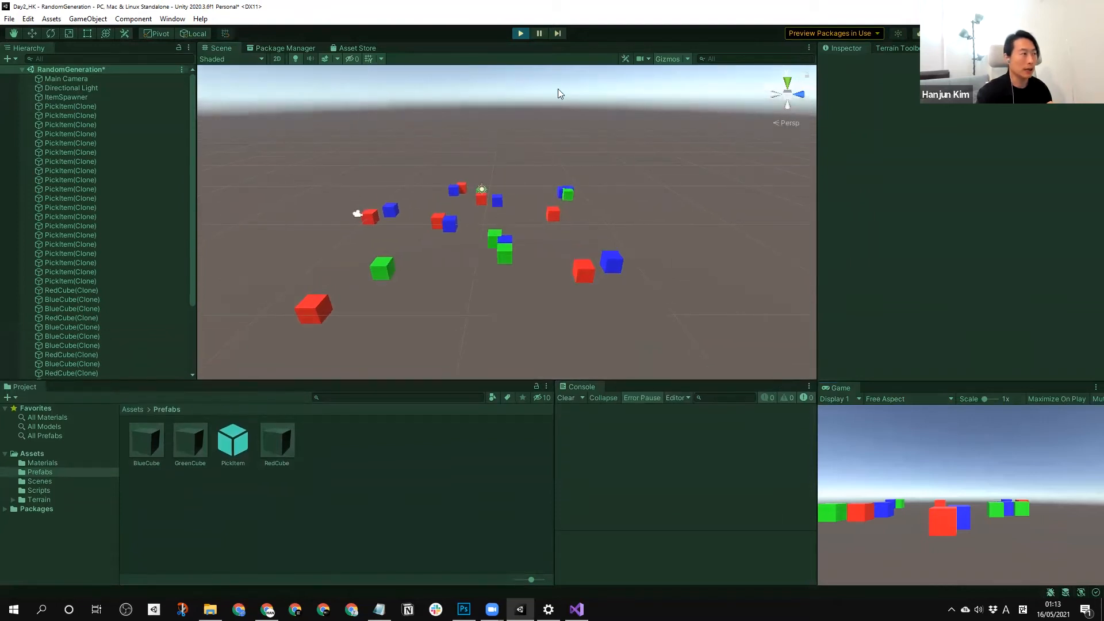
{"action": "left_click", "coordinate": [82, 97]}
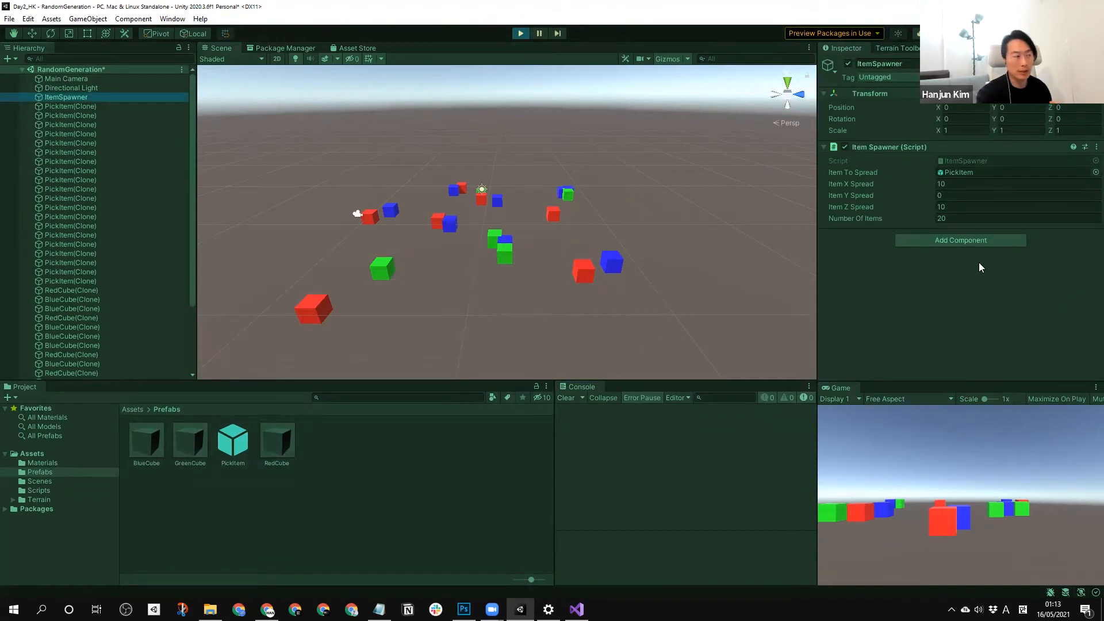
{"action": "left_click", "coordinate": [522, 33]}
{"action": "left_click", "coordinate": [520, 33]}
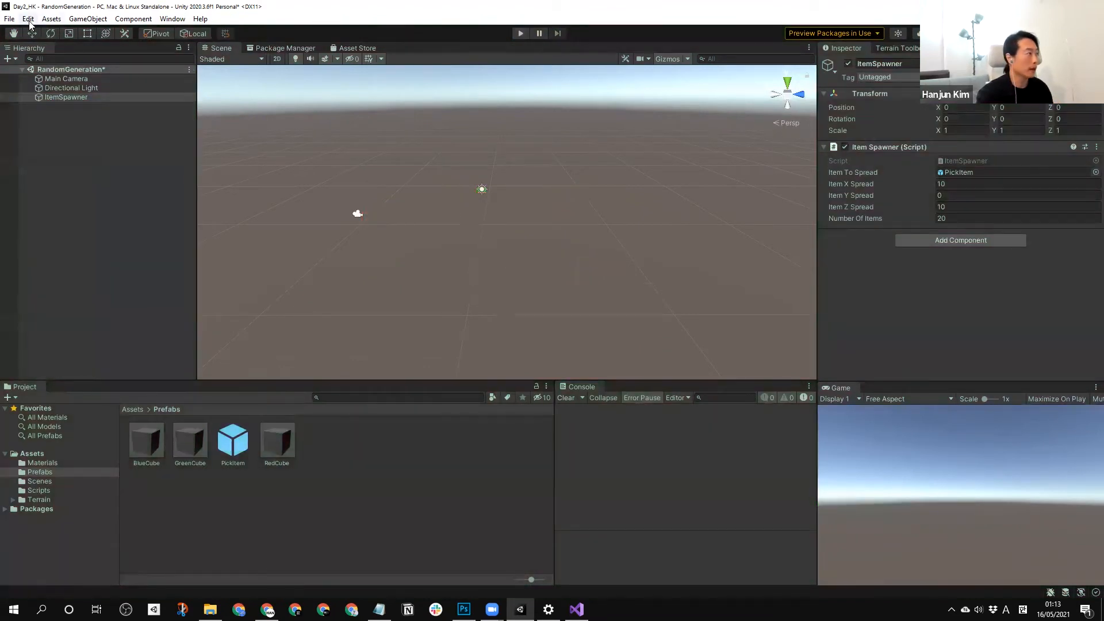
Look up the Playmode tint colour in Unity's Colors preferences without changing it.
{"action": "left_click", "coordinate": [28, 19]}
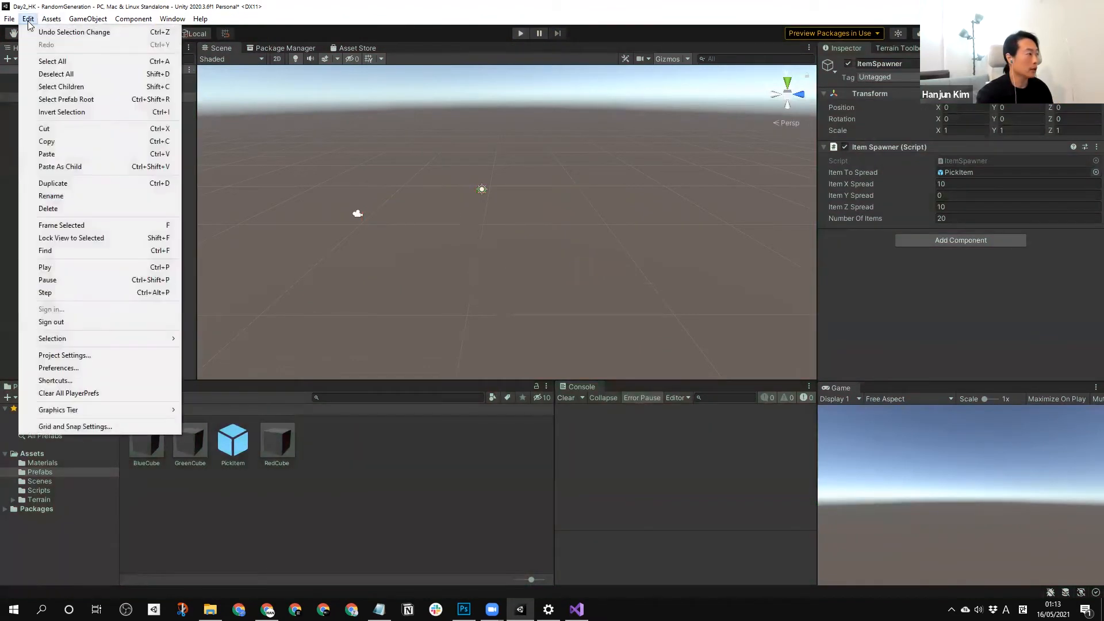
{"action": "left_click", "coordinate": [83, 369]}
{"action": "left_click", "coordinate": [201, 212]}
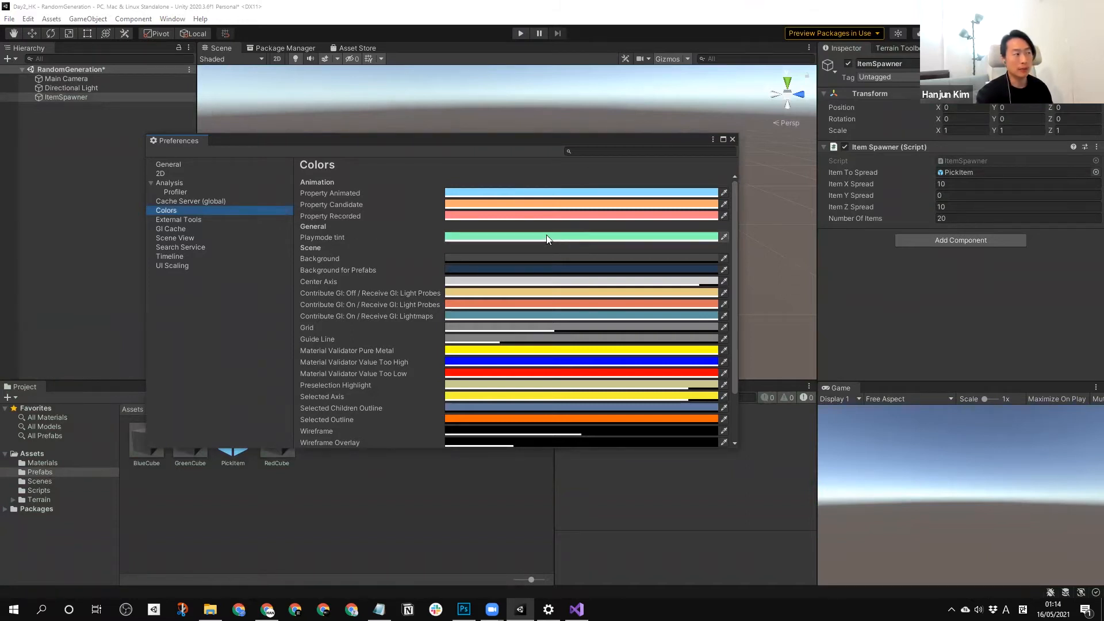
{"action": "left_click", "coordinate": [733, 139]}
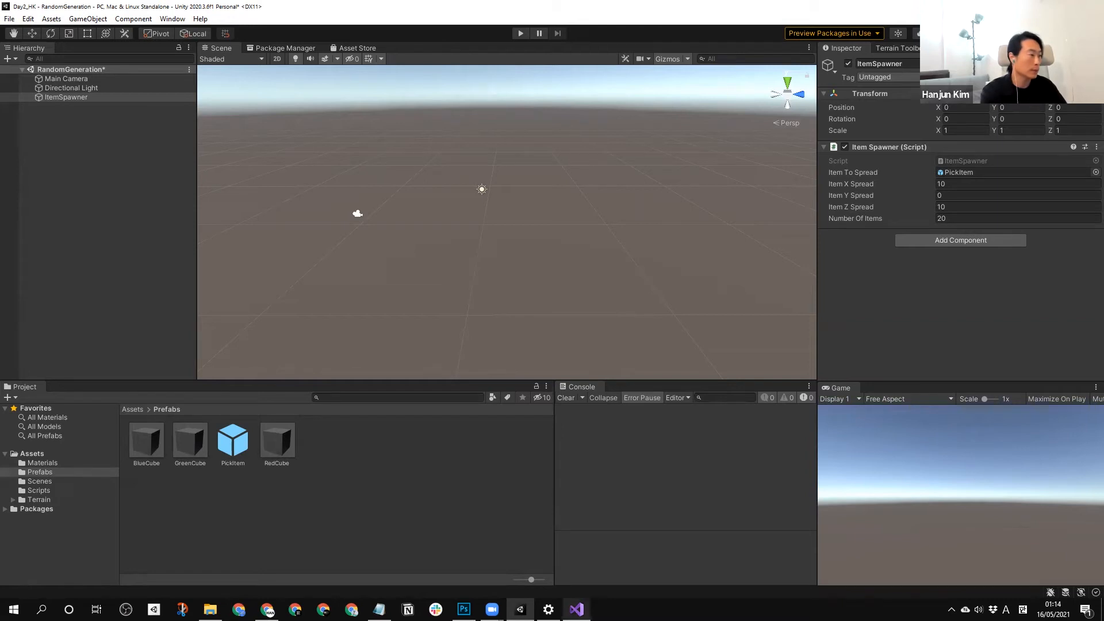
Switch to Visual Studio and review the Pick() method in PickItem.cs.
{"action": "mouse_move", "coordinate": [577, 609]}
{"action": "left_click", "coordinate": [248, 48]}
{"action": "left_click", "coordinate": [221, 46]}
{"action": "left_click", "coordinate": [576, 609]}
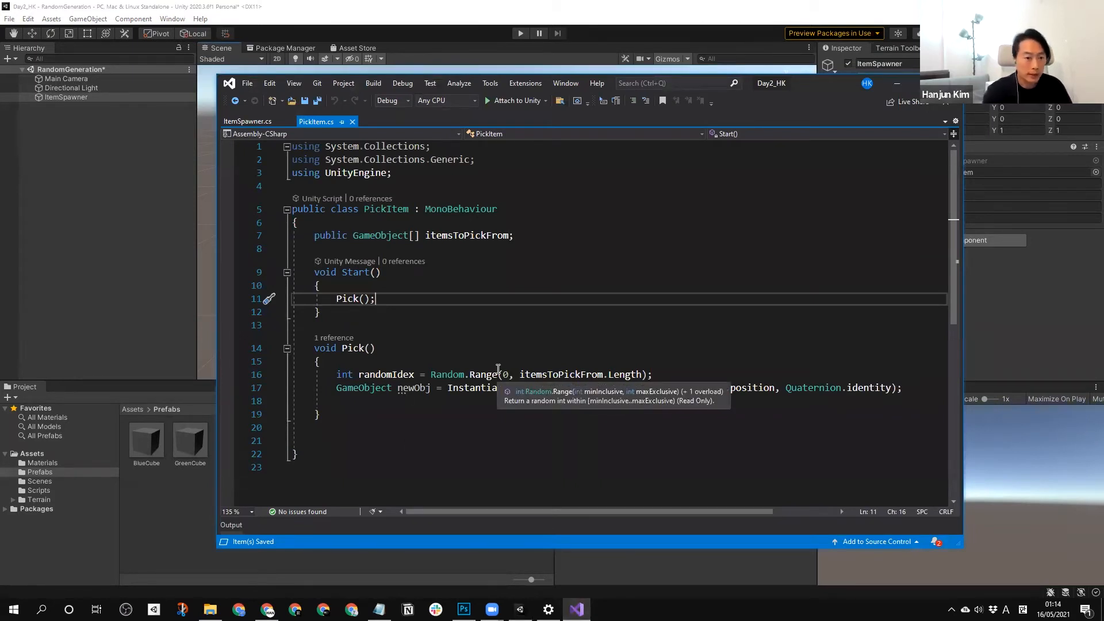
{"action": "scroll", "coordinate": [443, 367], "scroll_direction": "down", "scroll_amount": 3}
{"action": "scroll", "coordinate": [868, 370], "scroll_direction": "up", "scroll_amount": 2}
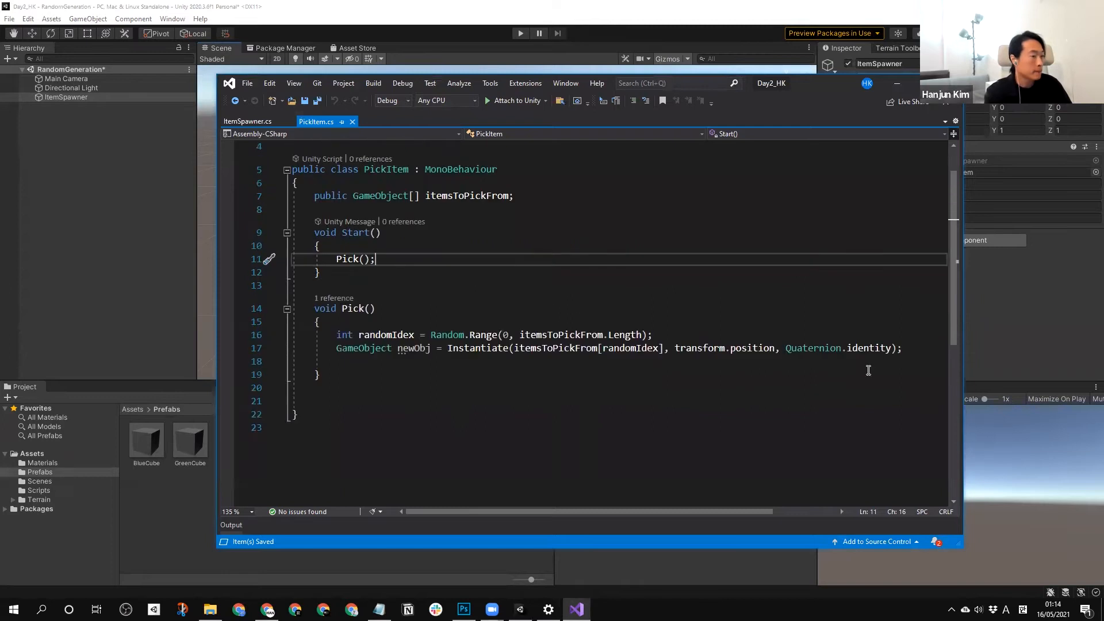
Add blank lines in Pick() after the Instantiate line and between it and the randomIdex line.
{"action": "left_click", "coordinate": [929, 348]}
{"action": "key", "text": "Return"}
{"action": "key", "text": "Return"}
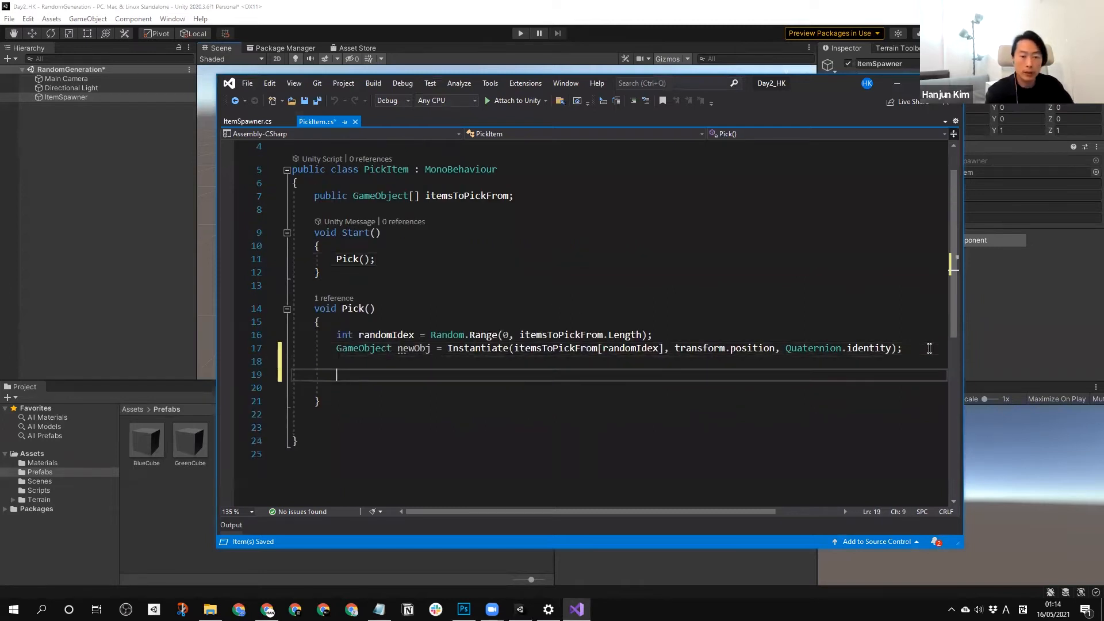
{"action": "left_click", "coordinate": [681, 334]}
{"action": "key", "text": "Return"}
{"action": "key", "text": "Return"}
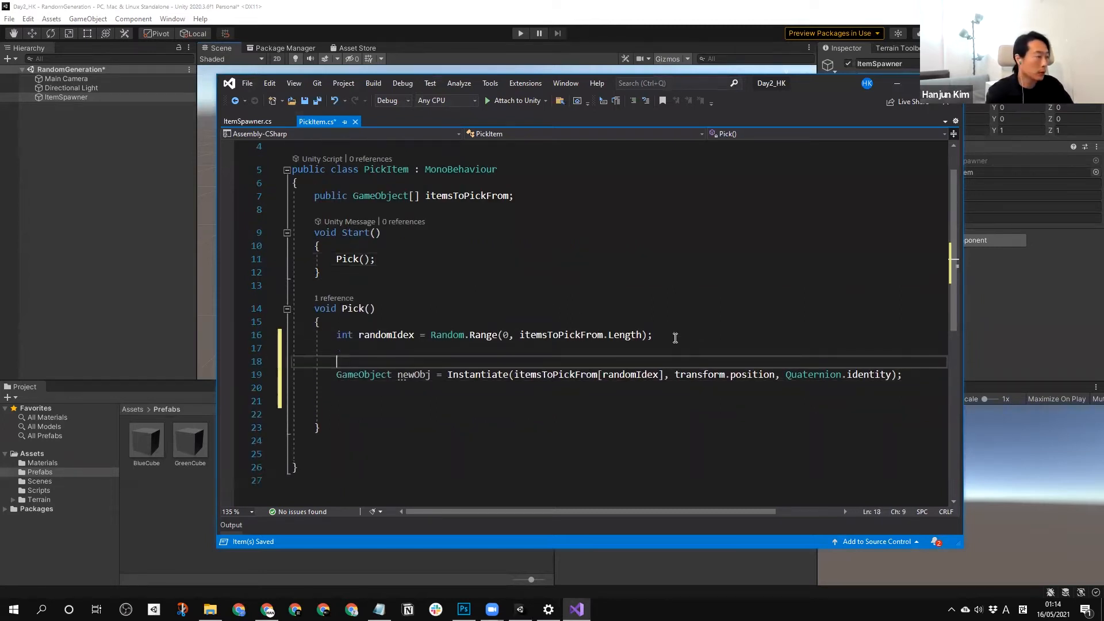
{"action": "key", "text": "Return"}
{"action": "left_click", "coordinate": [647, 351]}
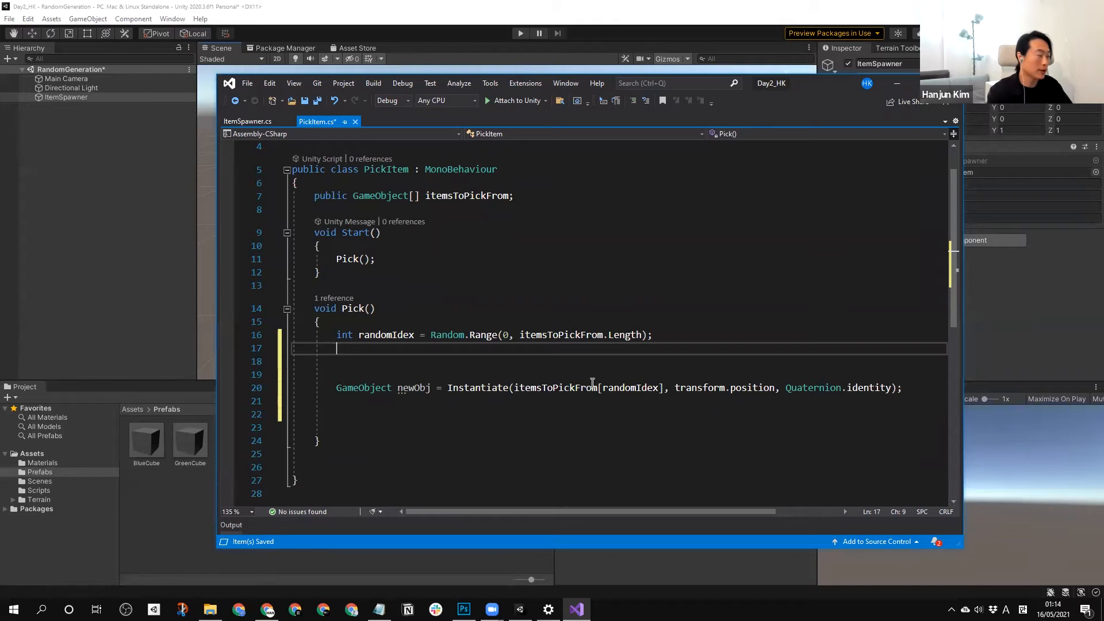
{"action": "key", "text": "Return"}
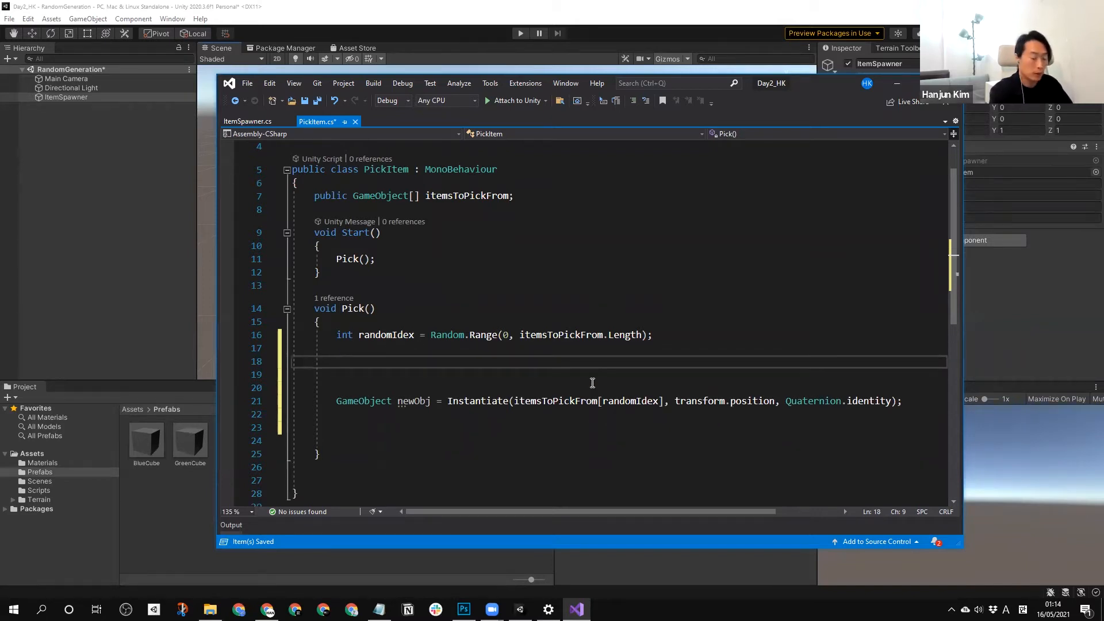
Declare a Quaternion variable named randomRotation below the randomIdex line and start its assignment with Quaternion.
{"action": "type", "text": "Quaternion randomR"}
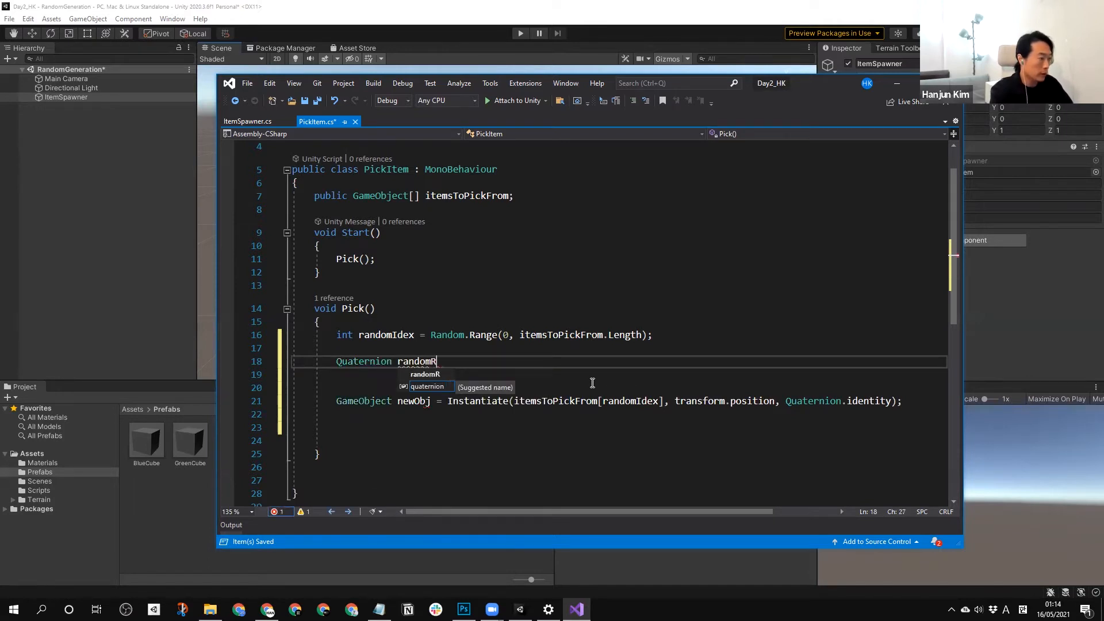
{"action": "type", "text": "otation = "}
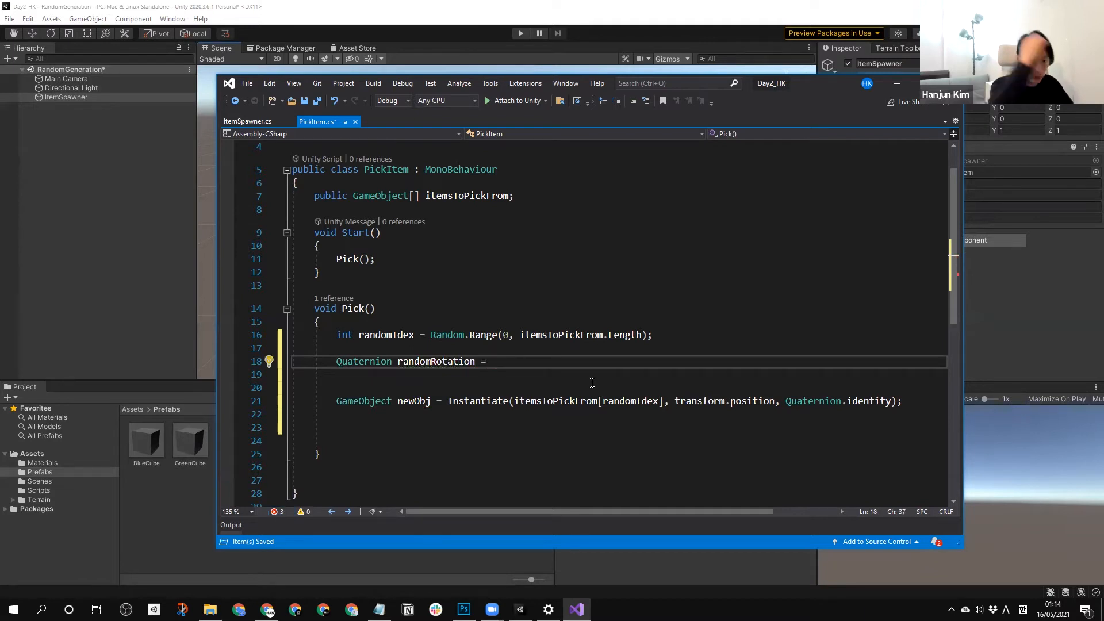
{"action": "type", "text": "Quaternion"}
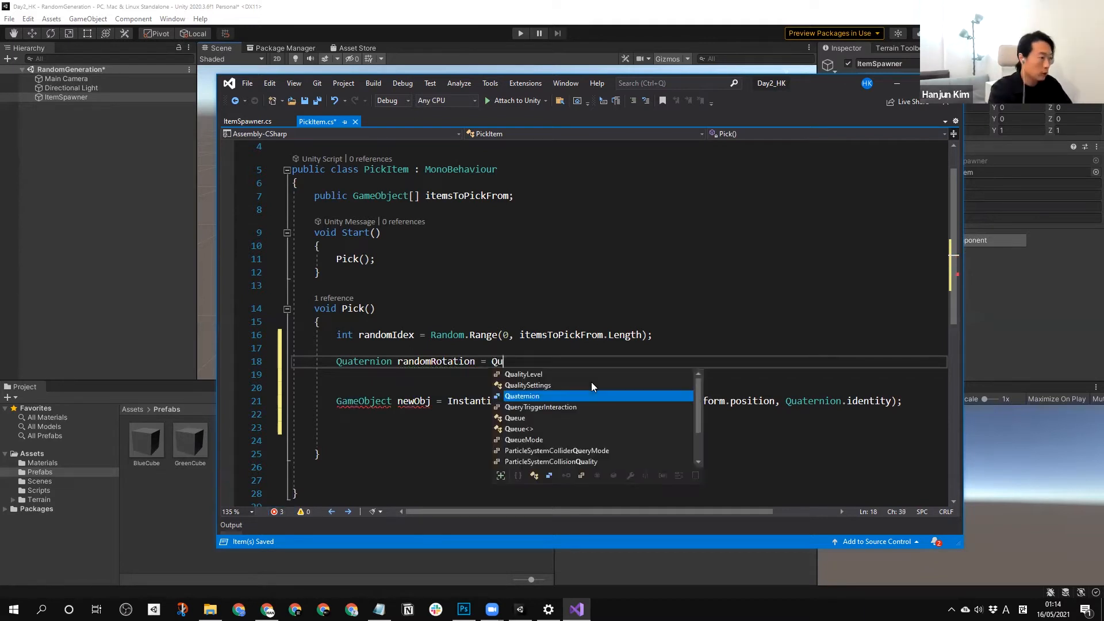
{"action": "type", "text": "("}
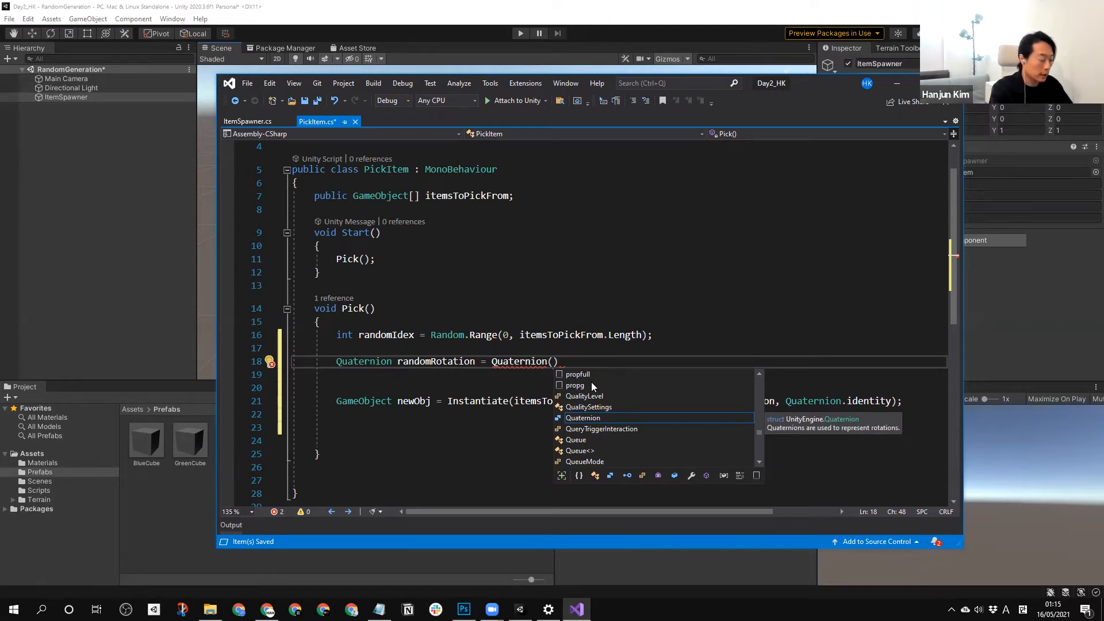
{"action": "type", "text": "E"}
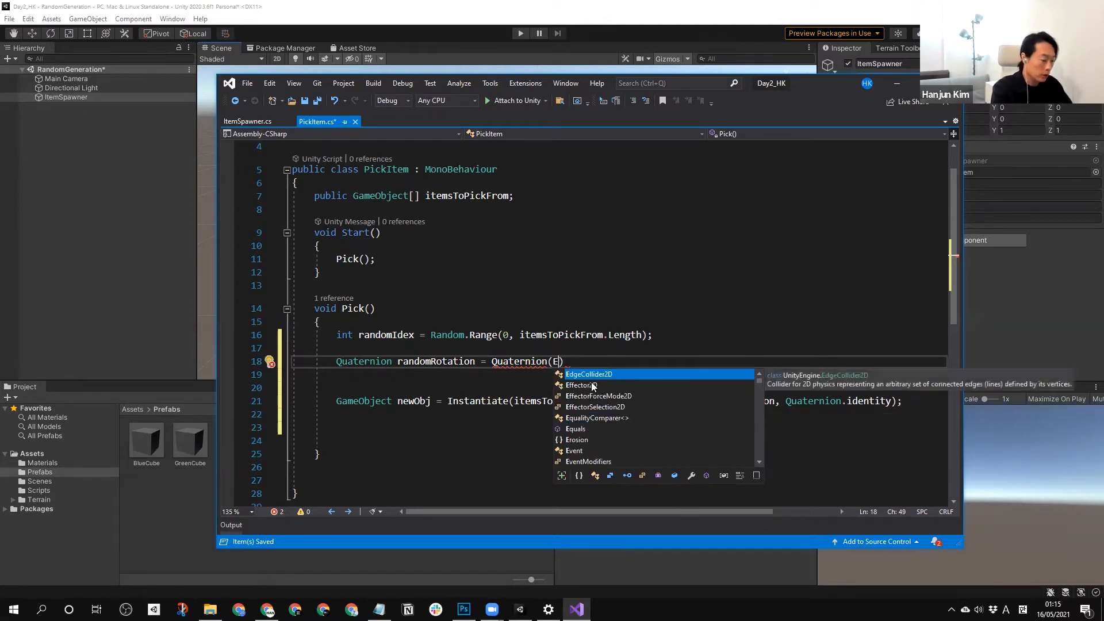
{"action": "type", "text": "ul"}
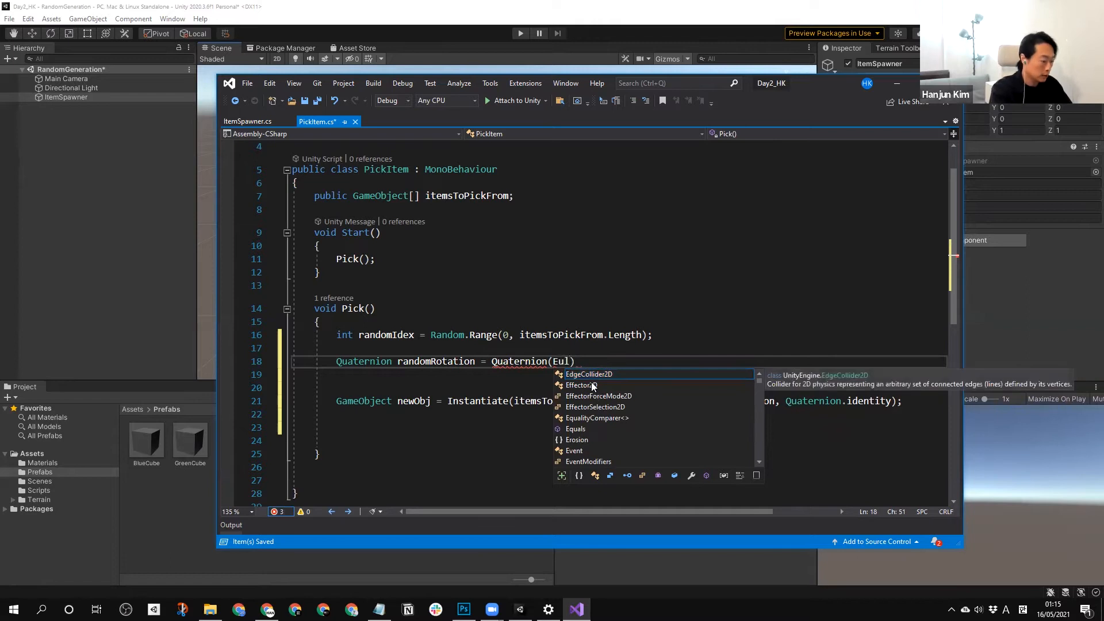
{"action": "type", "text": "er"}
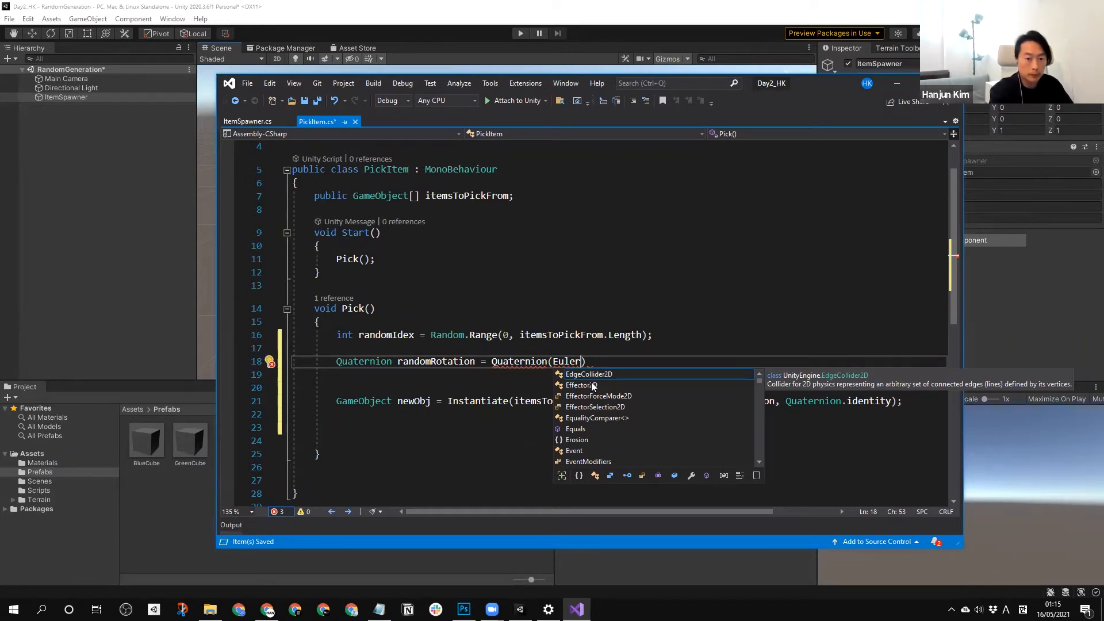
{"action": "key", "text": "BackSpace"}
{"action": "key", "text": "BackSpace"}
{"action": "key", "text": "BackSpace"}
{"action": "key", "text": "BackSpace"}
{"action": "key", "text": "BackSpace"}
{"action": "key", "text": "BackSpace"}
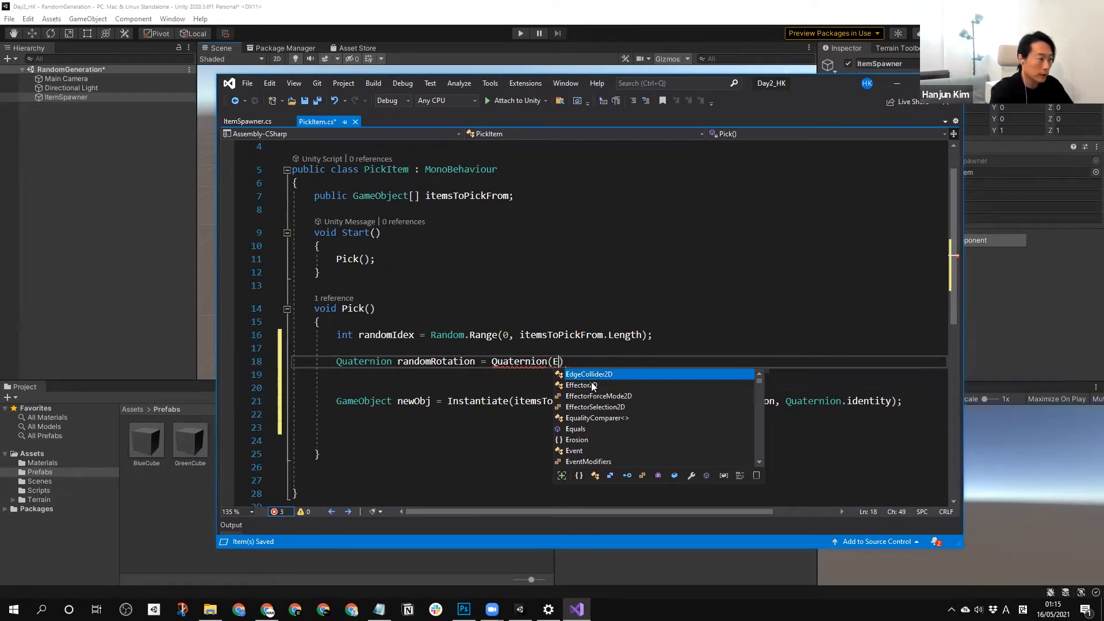
Complete the assigned value of randomRotation as a call to Quaternion.Euler().
{"action": "type", "text": "."}
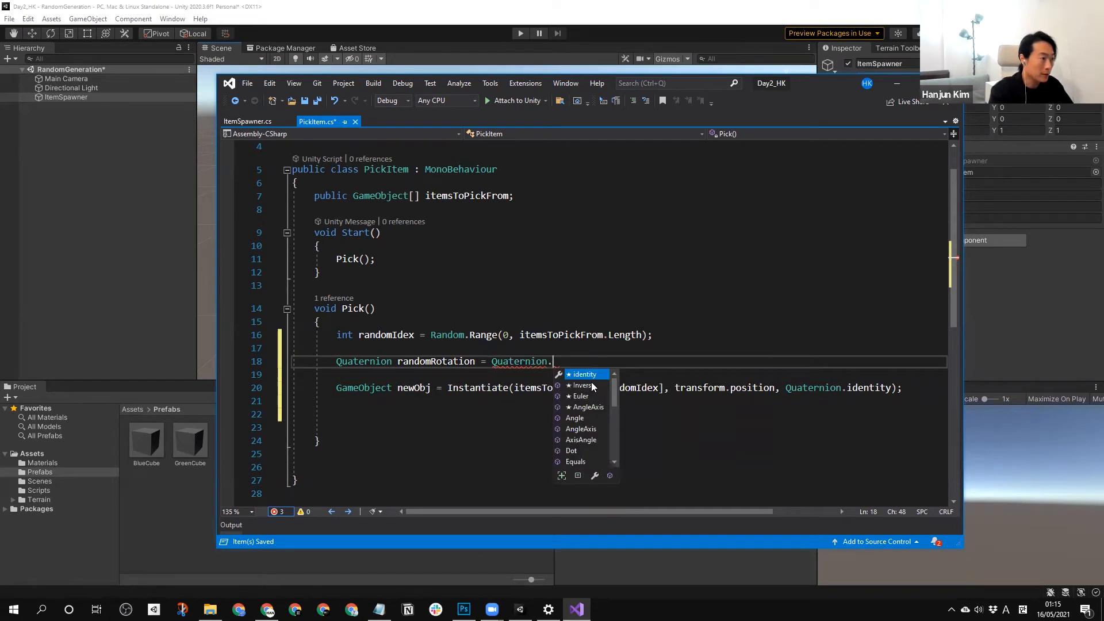
{"action": "key", "text": "Down"}
{"action": "key", "text": "Return"}
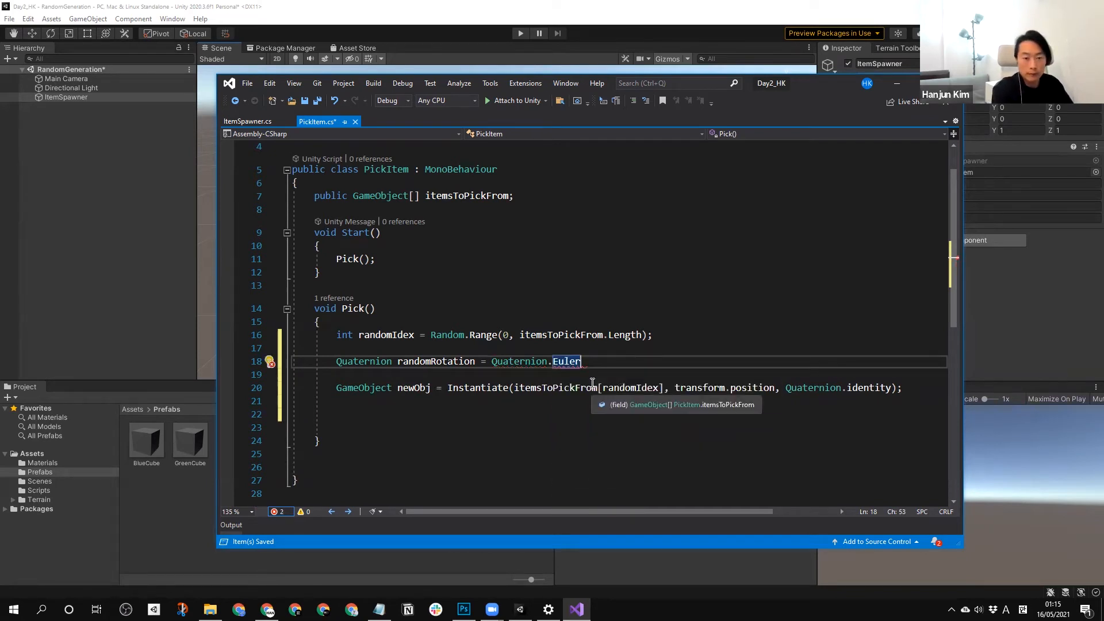
{"action": "type", "text": "("}
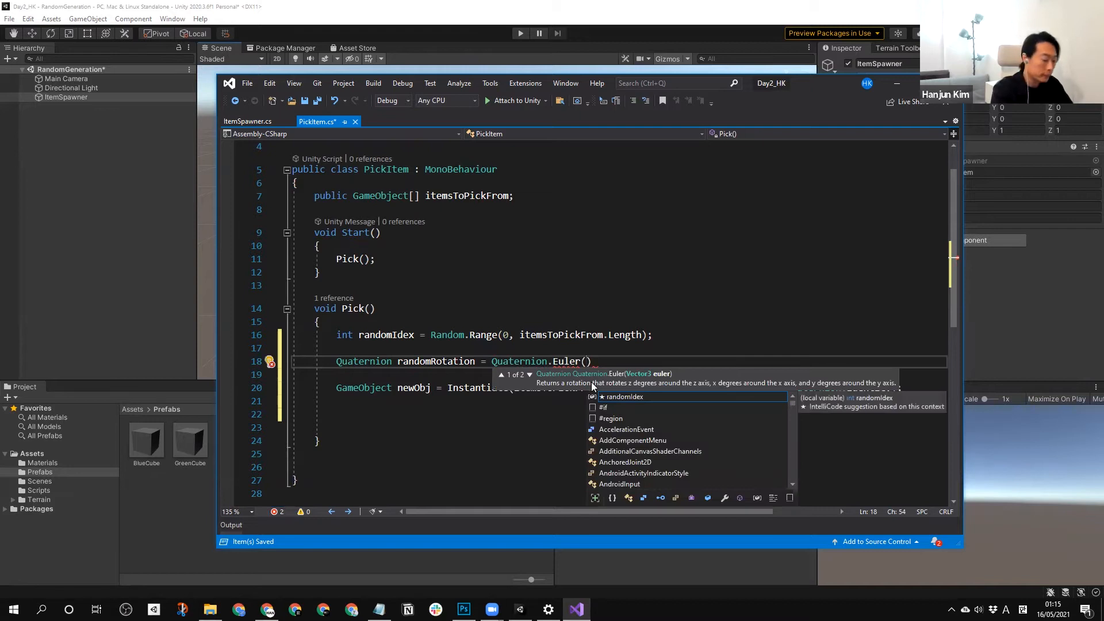
{"action": "key", "text": "Escape"}
{"action": "key", "text": "Escape"}
{"action": "type", "text": "0"}
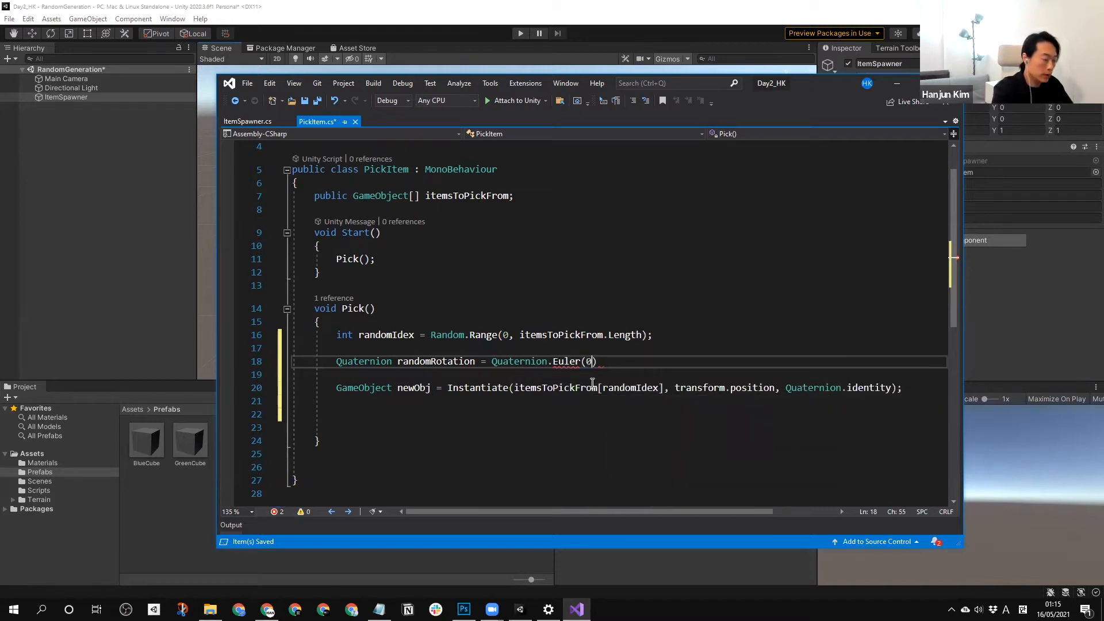
{"action": "key", "text": "ctrl+shift+space"}
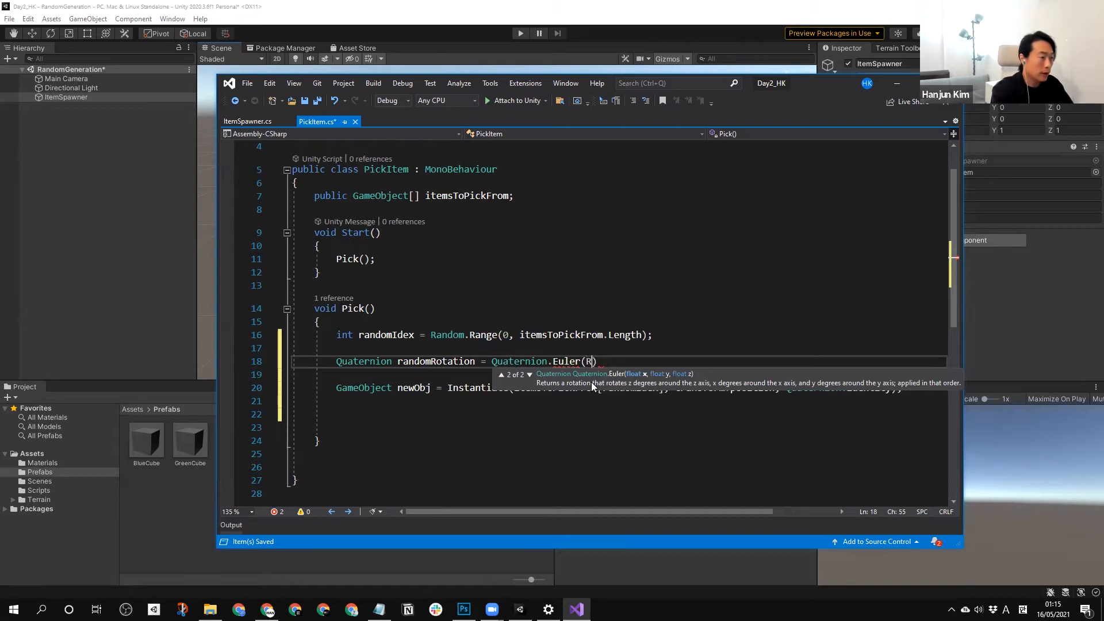
{"action": "type", "text": "Random"}
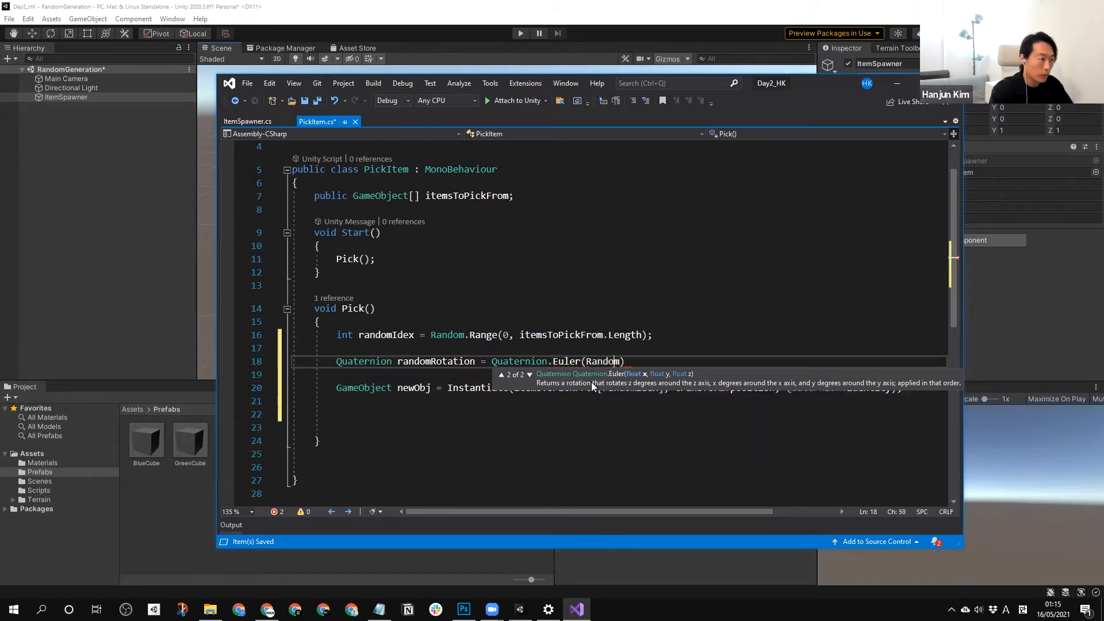
{"action": "key", "text": "ctrl+Left"}
{"action": "type", "text": "0"}
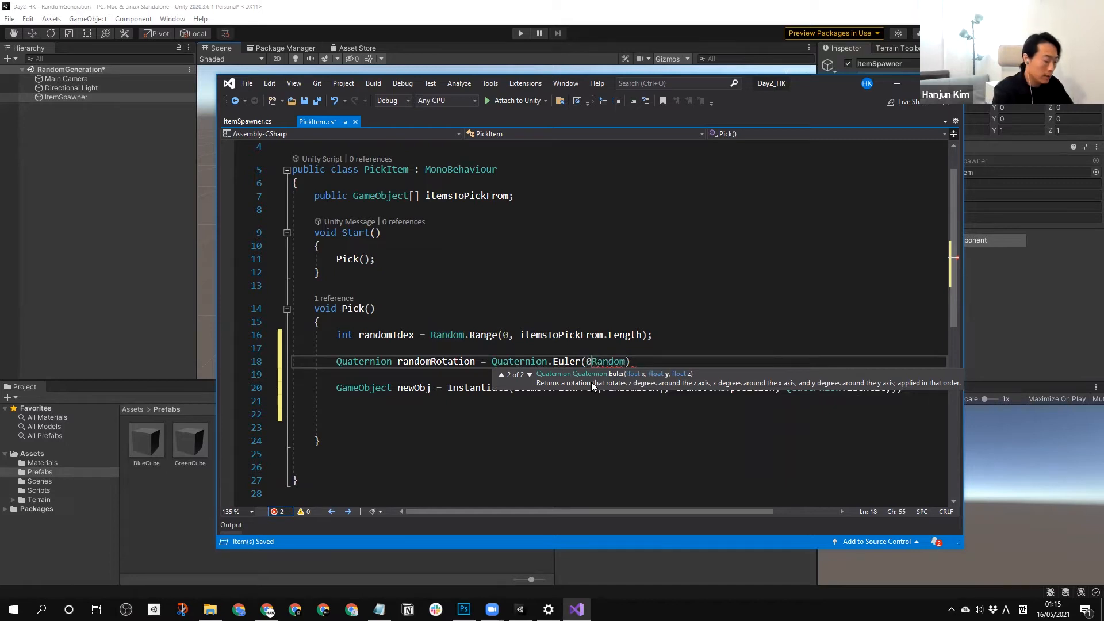
{"action": "key", "text": "Delete"}
{"action": "key", "text": "Delete"}
{"action": "key", "text": "Delete"}
{"action": "key", "text": "Delete"}
{"action": "key", "text": "Delete"}
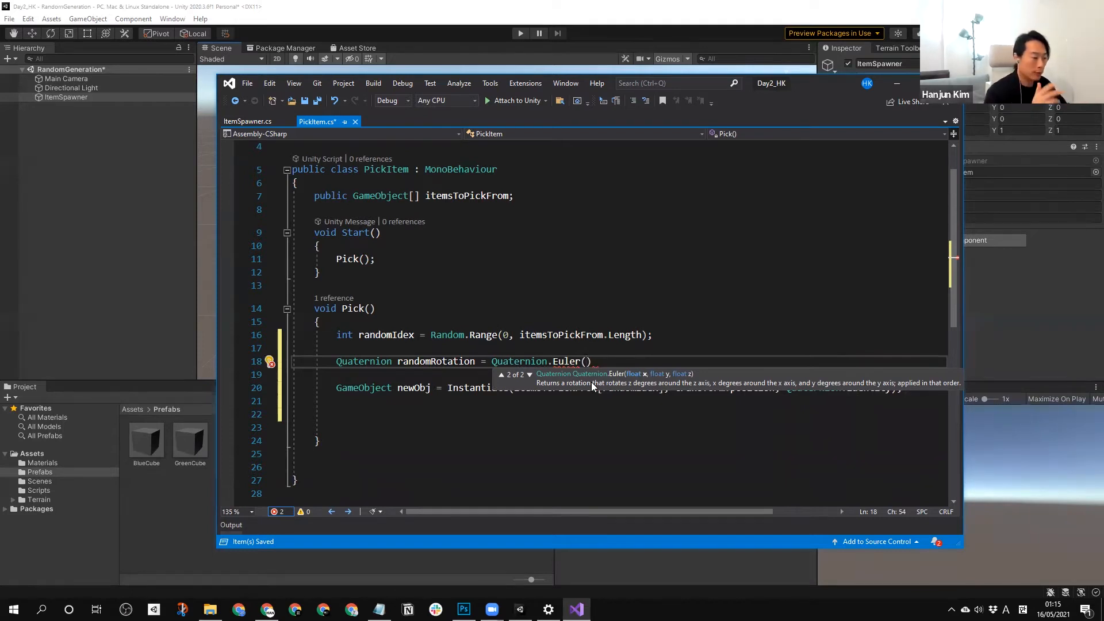
Fill in the Quaternion.Euler arguments as 0,y,0, keeping y as a placeholder for the Y rotation.
{"action": "type", "text": "x,y,z"}
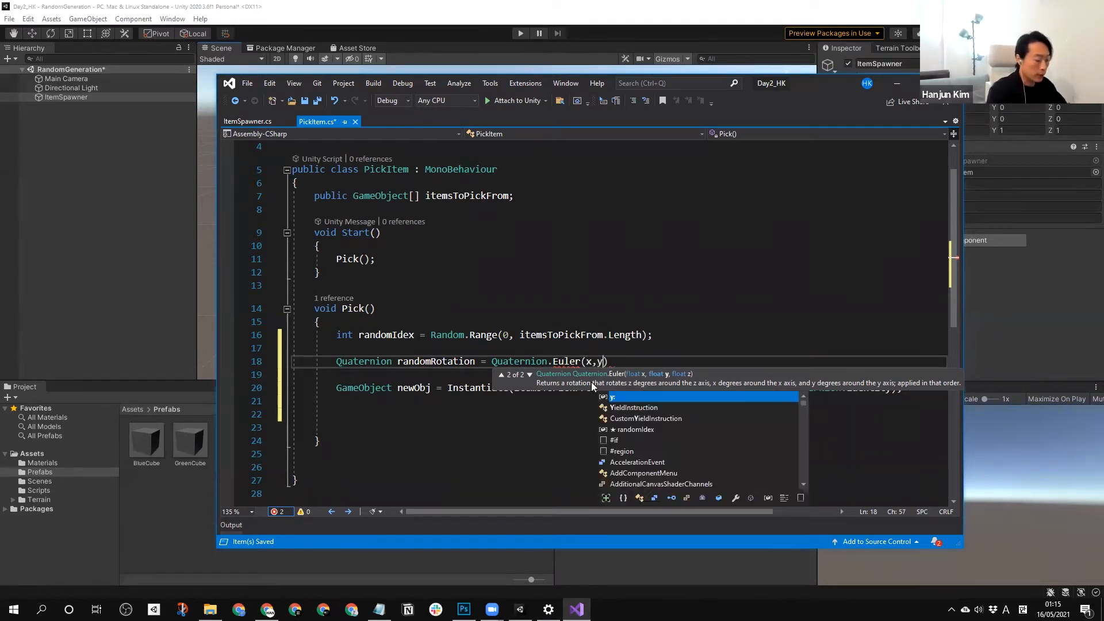
{"action": "key", "text": "Escape"}
{"action": "key", "text": "Left"}
{"action": "key", "text": "Left"}
{"action": "key", "text": "Left"}
{"action": "key", "text": "Left"}
{"action": "key", "text": "BackSpace"}
{"action": "type", "text": "0"}
{"action": "key", "text": "Right"}
{"action": "key", "text": "Right"}
{"action": "key", "text": "Right"}
{"action": "key", "text": "Right"}
{"action": "key", "text": "BackSpace"}
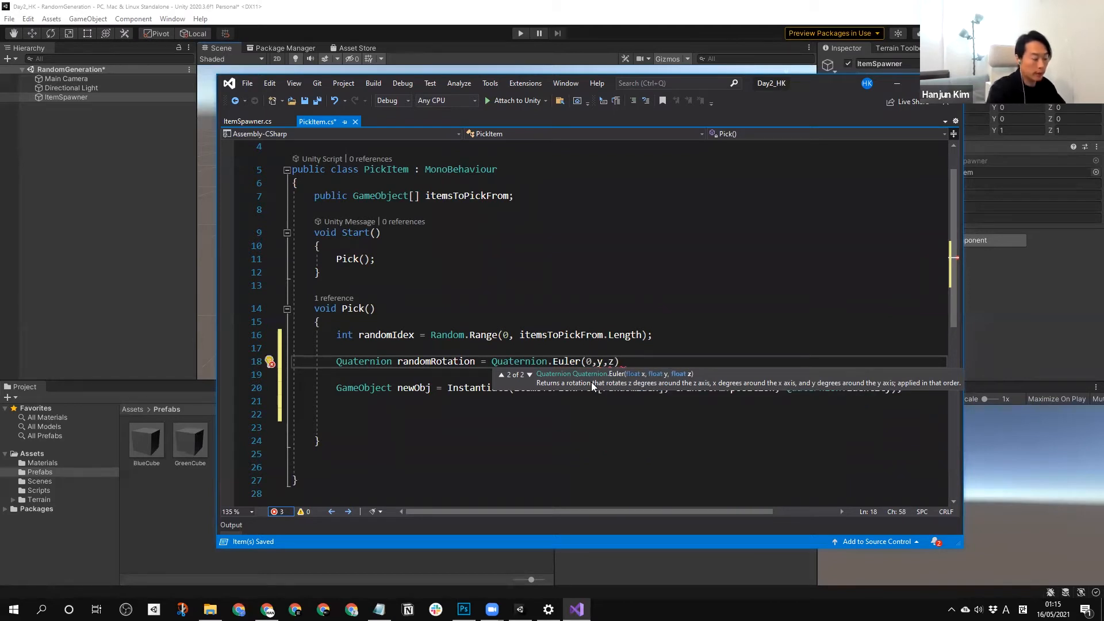
{"action": "type", "text": "0"}
{"action": "key", "text": "Left"}
{"action": "key", "text": "Left"}
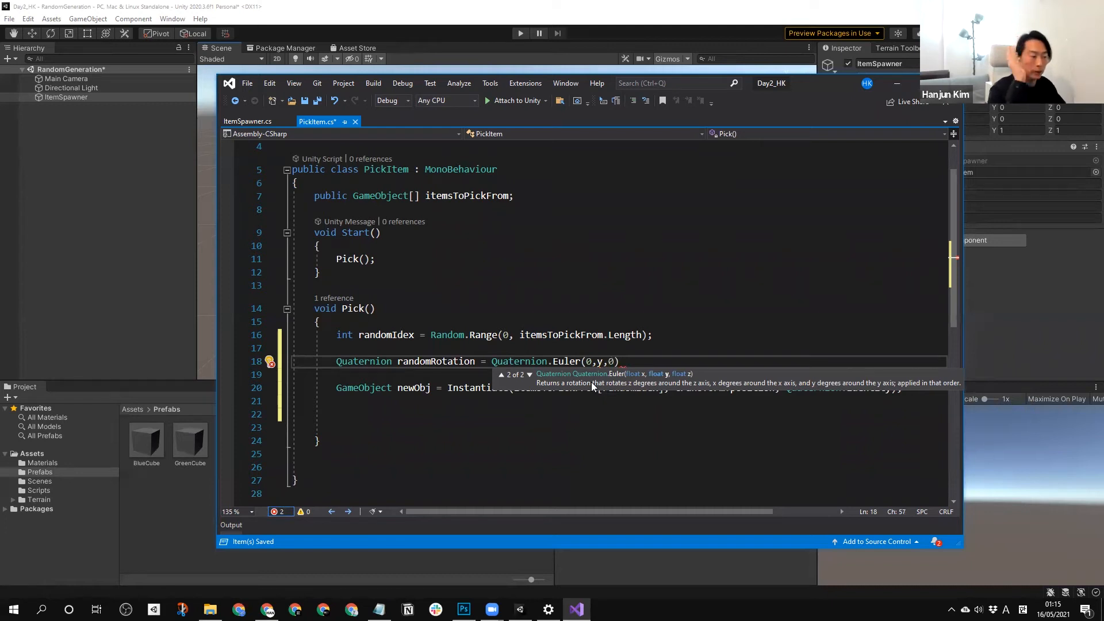
Replace the y placeholder in the Quaternion.Euler call with Random.Range(0, 360) and end the randomRotation statement with a semicolon.
{"action": "key", "text": "BackSpace"}
{"action": "type", "text": "Ran"}
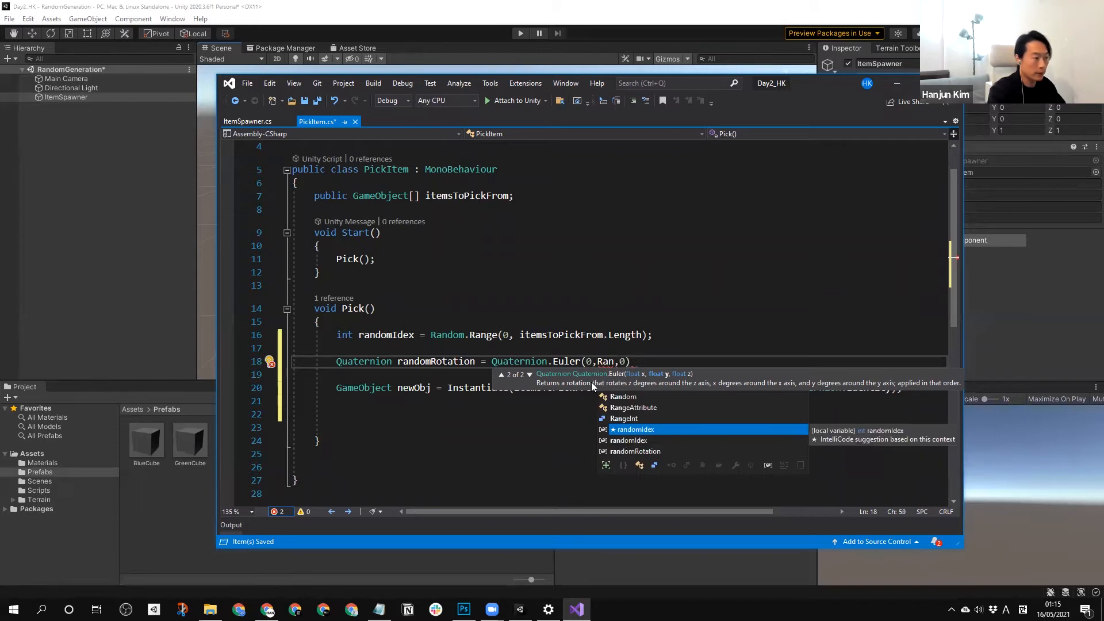
{"action": "type", "text": "dom."}
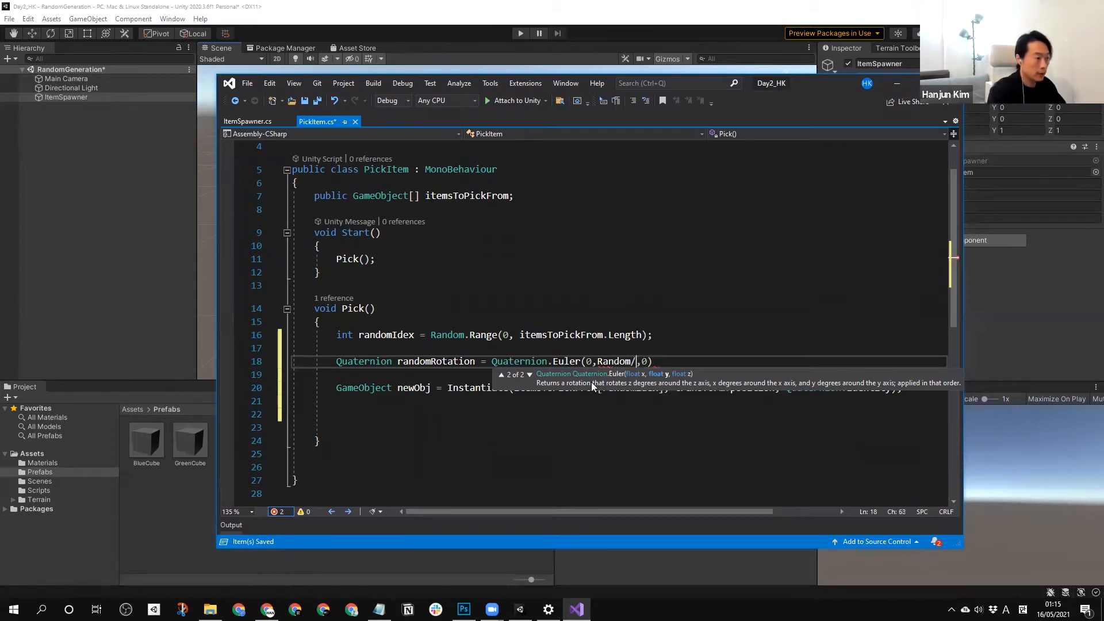
{"action": "type", "text": "Ra"}
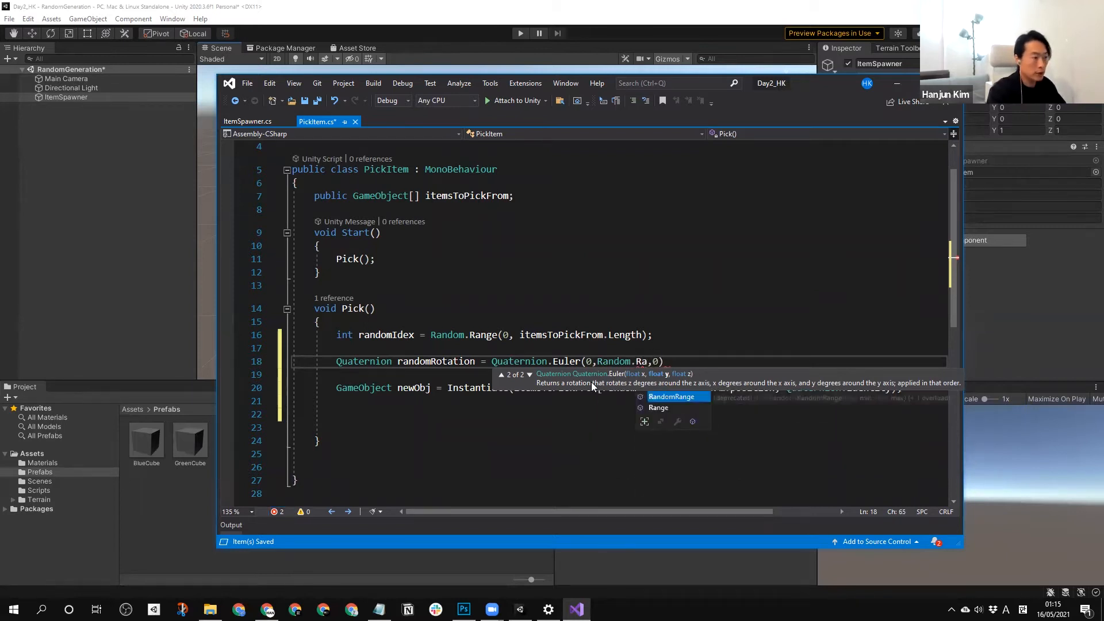
{"action": "type", "text": "nge(0"}
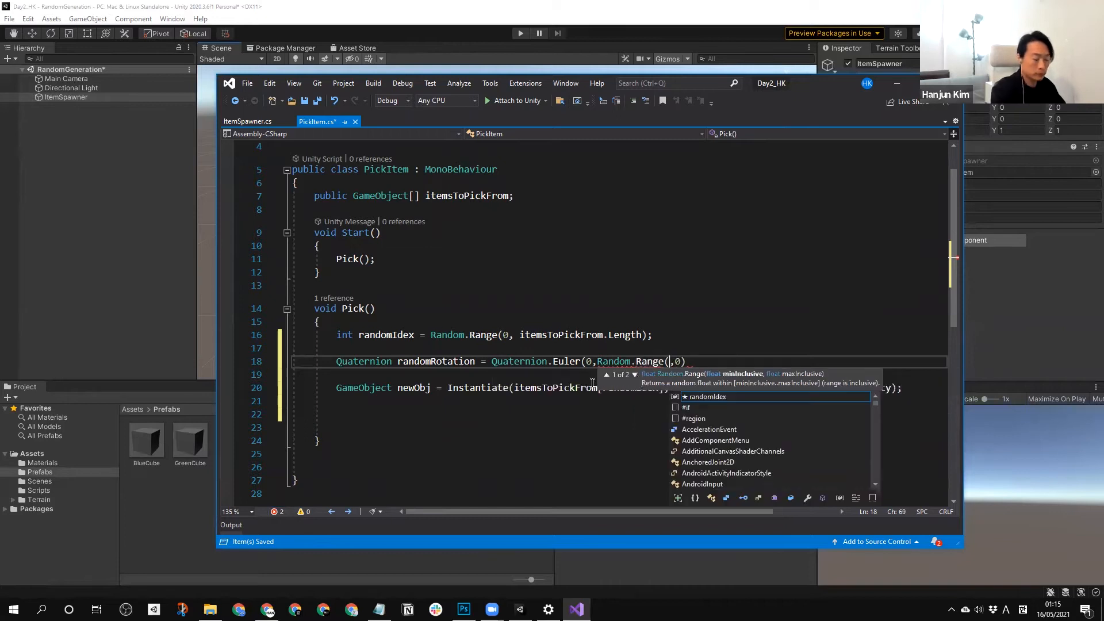
{"action": "type", "text": ","}
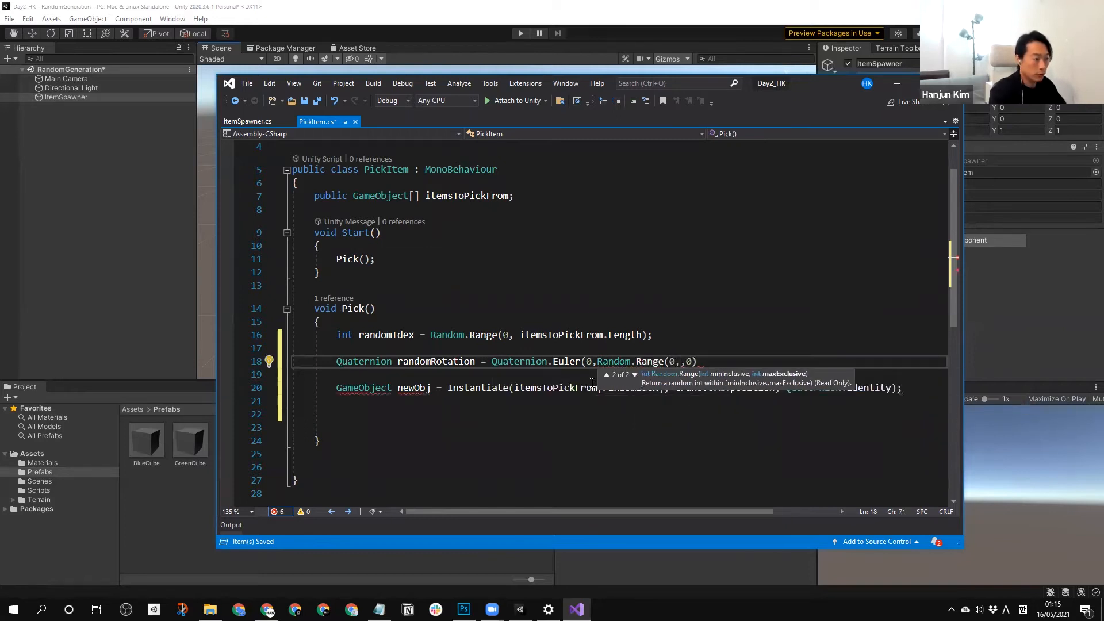
{"action": "type", "text": "360)"}
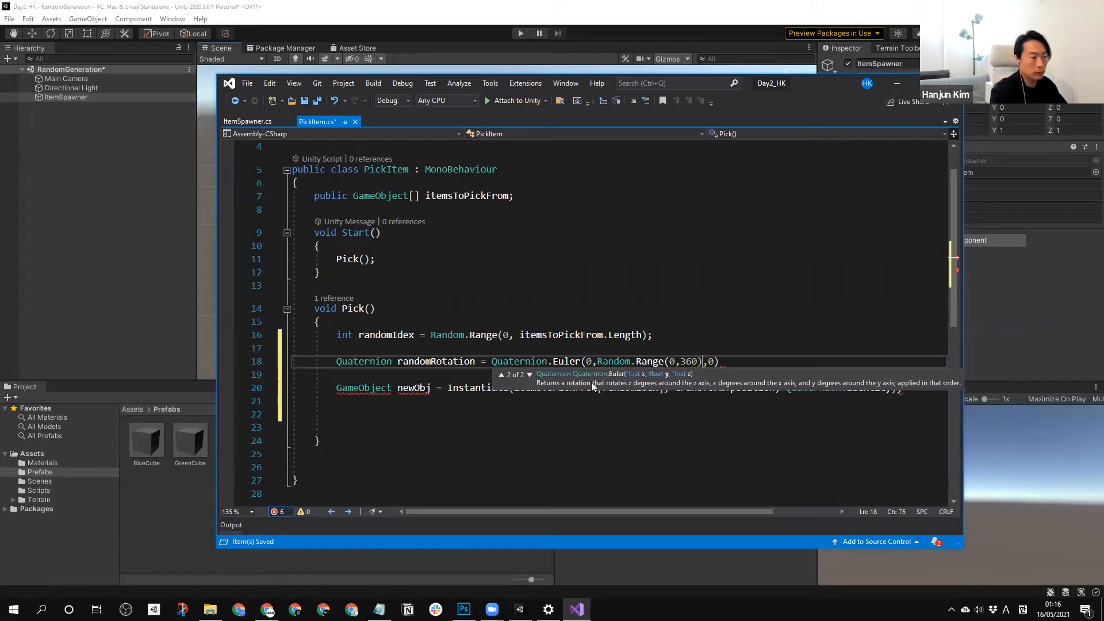
{"action": "key", "text": "Right"}
{"action": "key", "text": "Right"}
{"action": "type", "text": ");"}
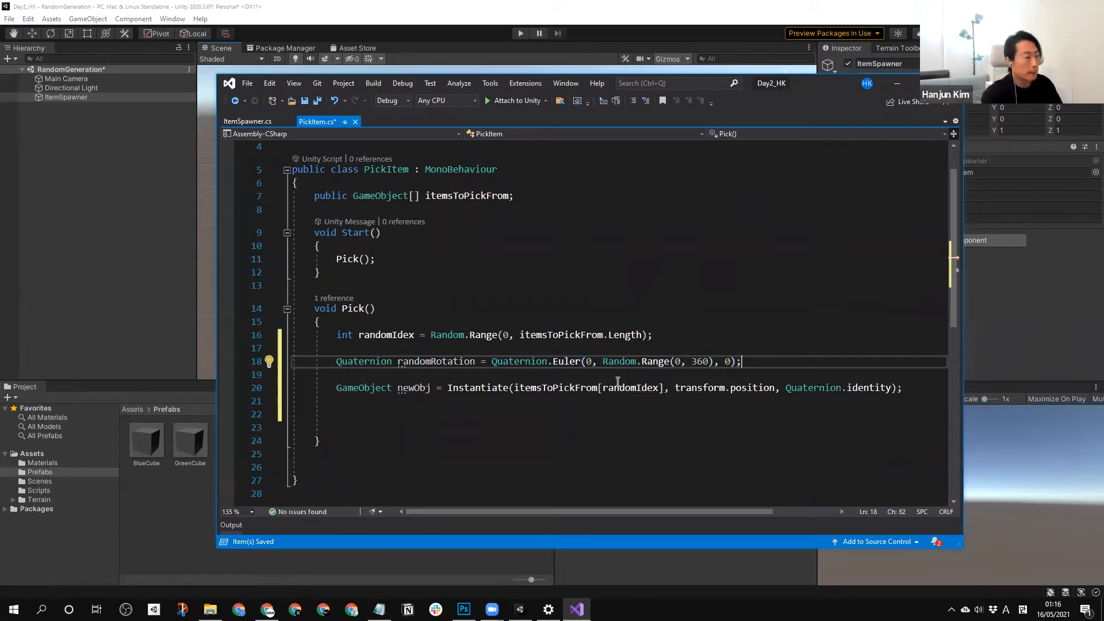
Replace Quaternion.identity in the Instantiate call with randomRotation, save the PickItem script and switch to Unity.
{"action": "double_click", "coordinate": [417, 363]}
{"action": "key", "text": "ctrl+c"}
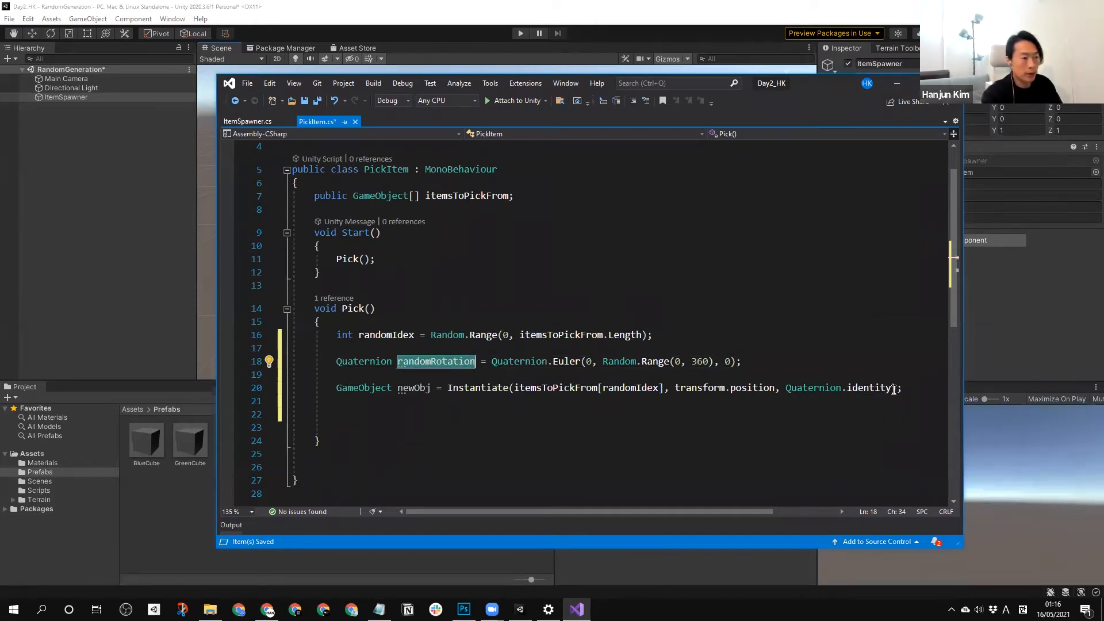
{"action": "left_click_drag", "start_coordinate": [891, 389], "coordinate": [787, 388]}
{"action": "key", "text": "ctrl+v"}
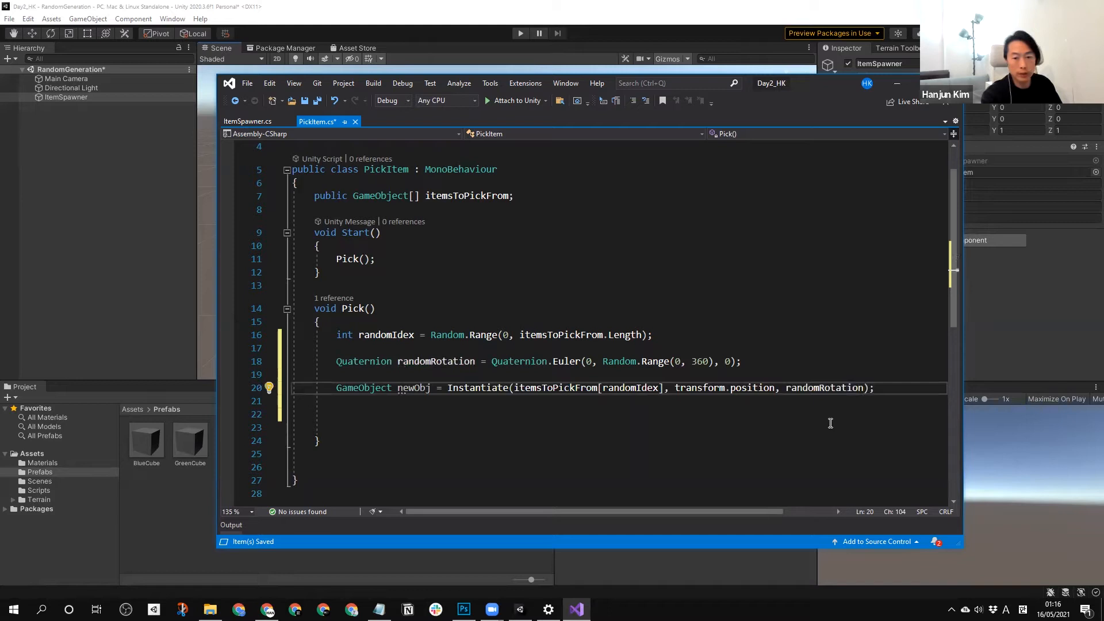
{"action": "key", "text": "ctrl+s"}
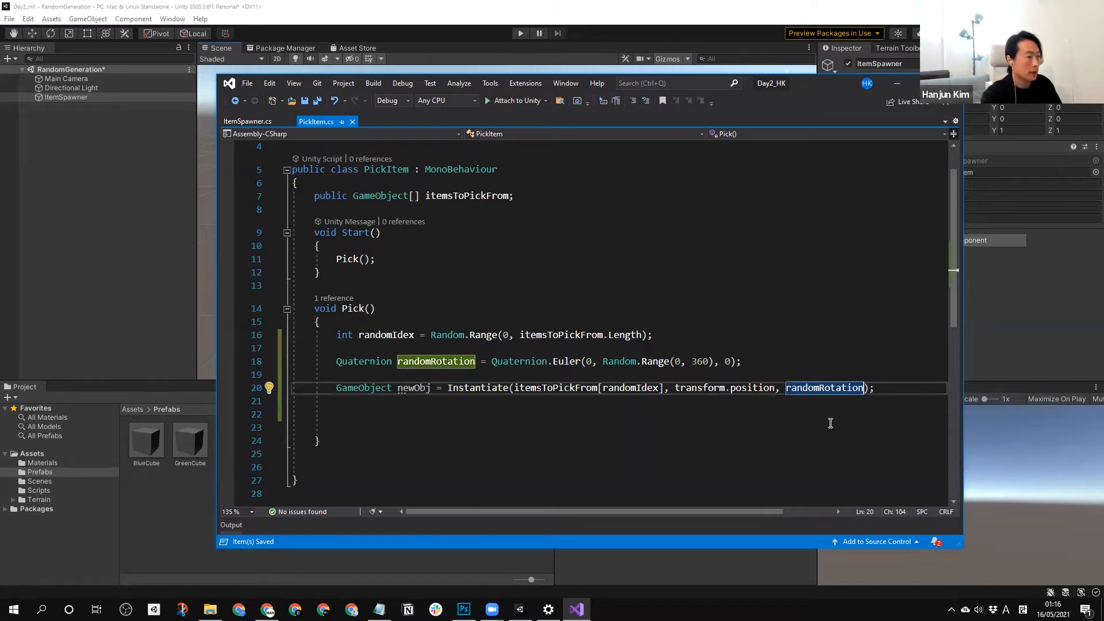
{"action": "left_click", "coordinate": [697, 424]}
{"action": "left_click", "coordinate": [159, 502]}
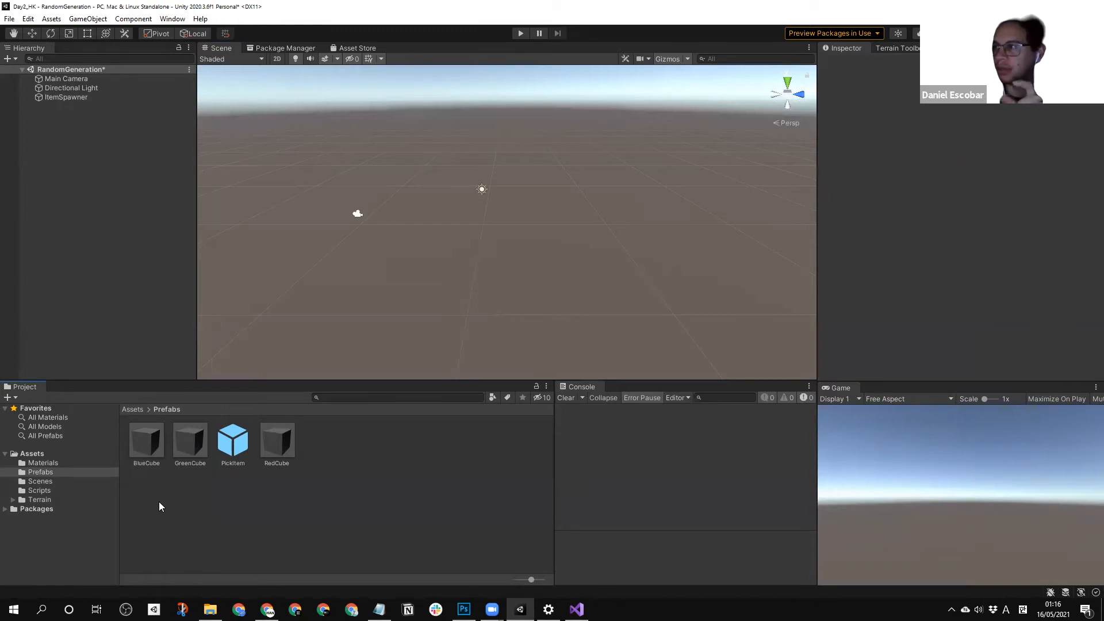
Return to Visual Studio and declare a public float field named yAxis below itemsToPickFrom in PickItem.
{"action": "left_click", "coordinate": [576, 608]}
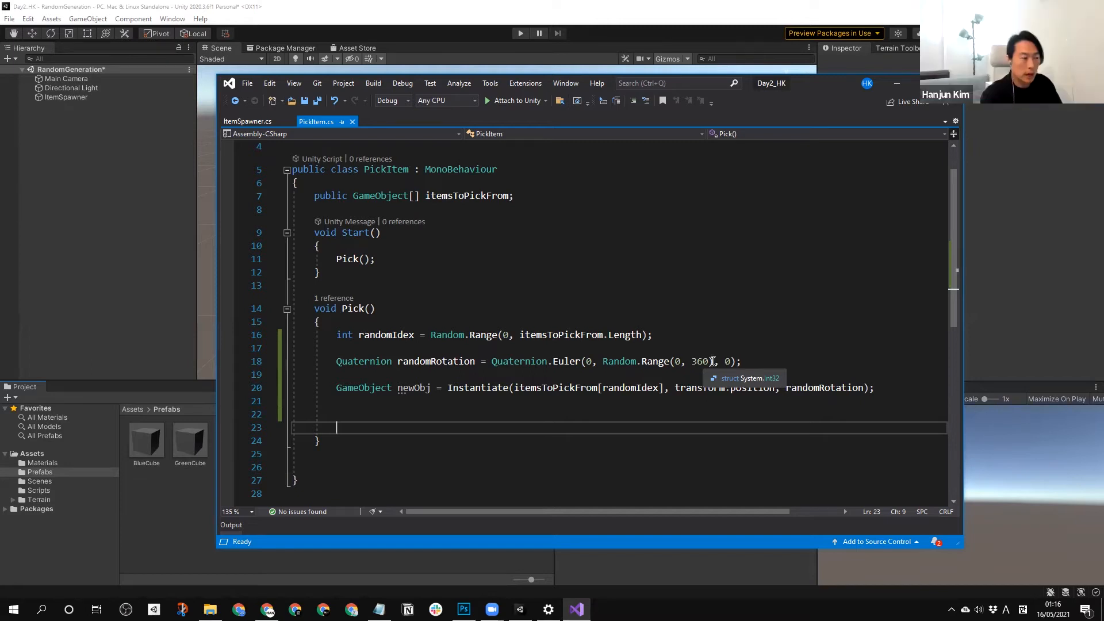
{"action": "scroll", "coordinate": [579, 296], "scroll_direction": "up", "scroll_amount": 1}
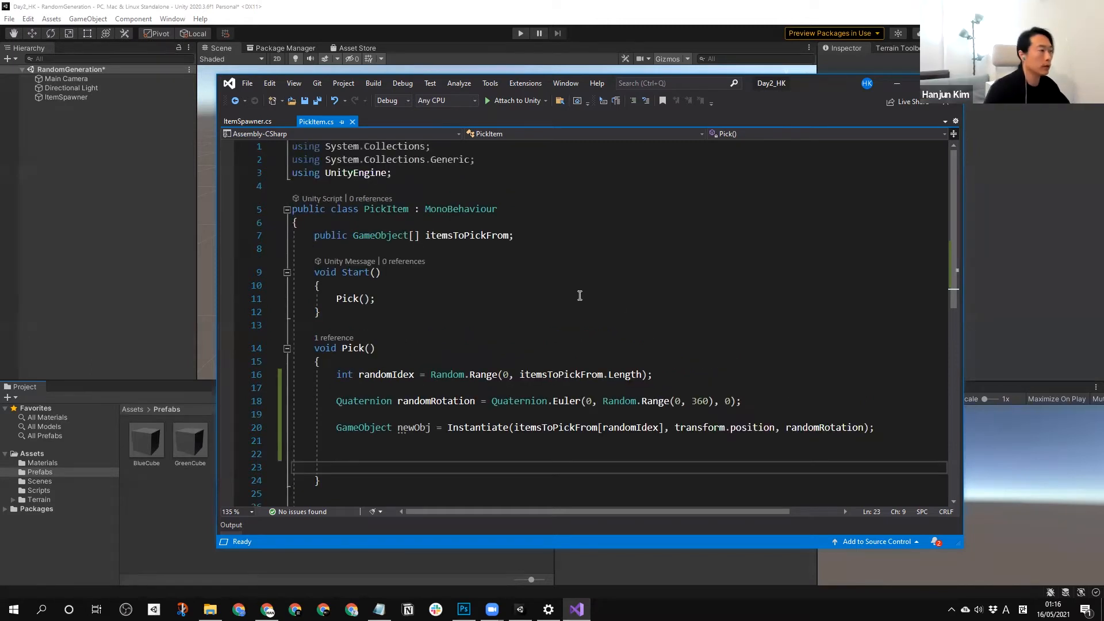
{"action": "left_click", "coordinate": [412, 248]}
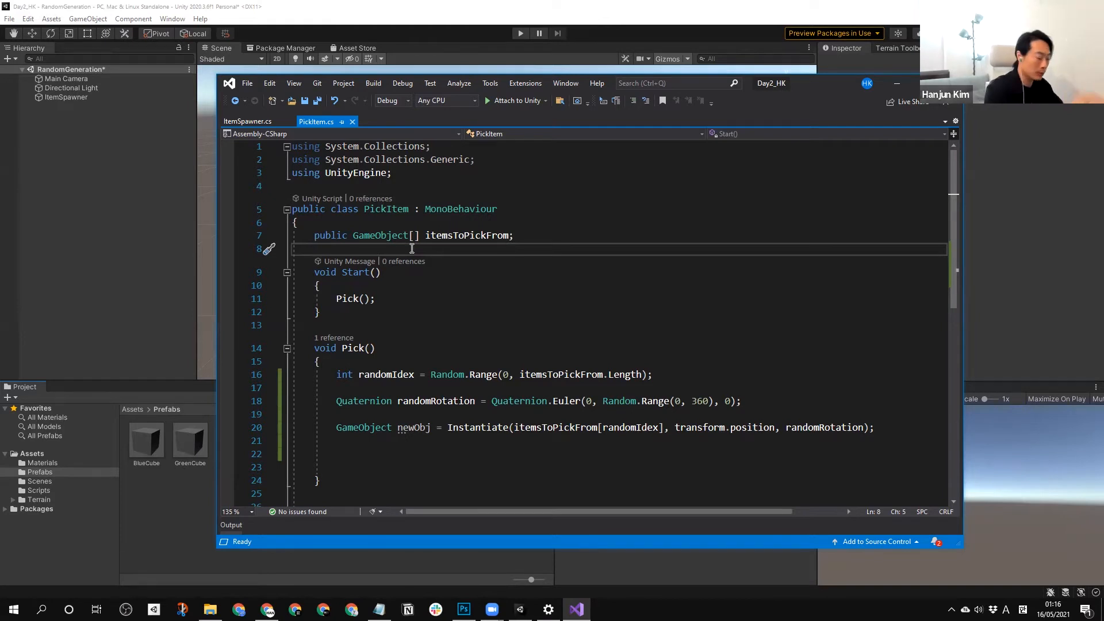
{"action": "type", "text": "public "}
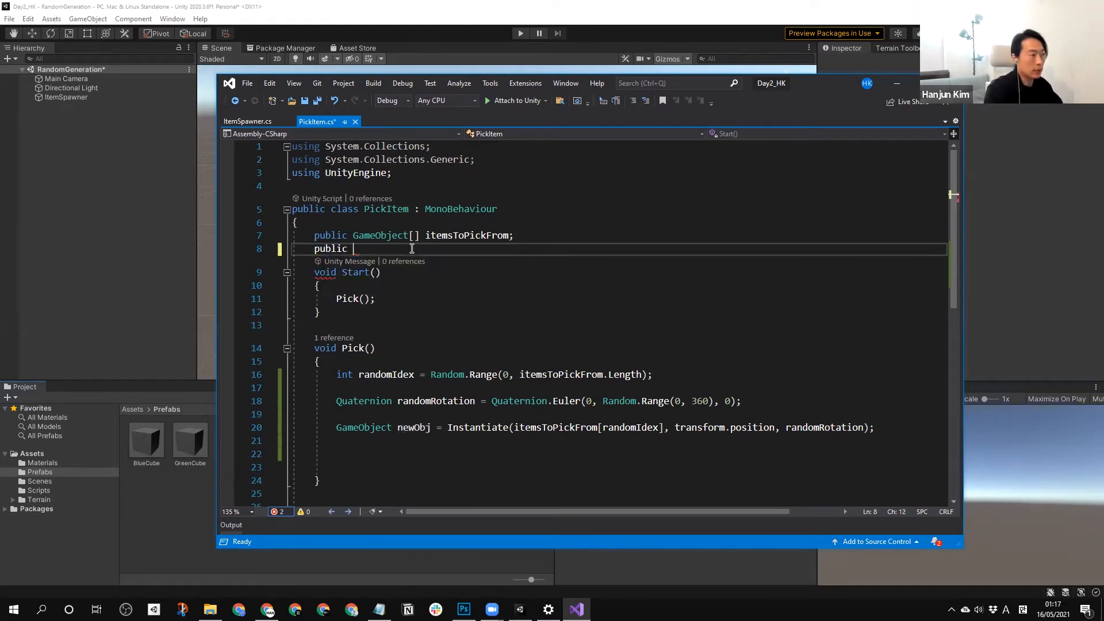
{"action": "type", "text": "float "}
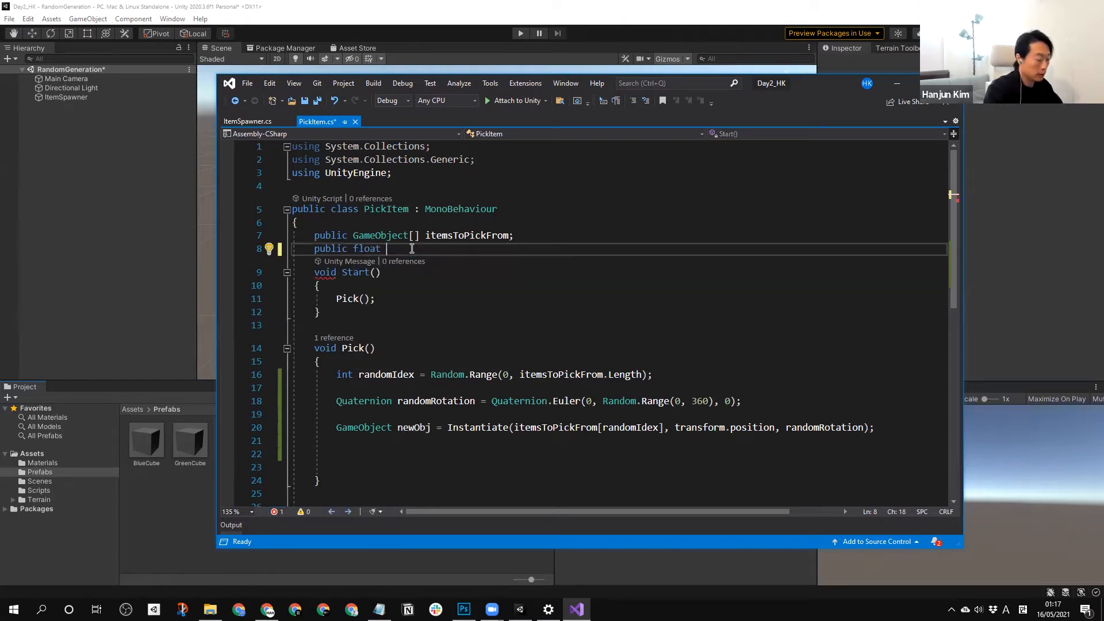
{"action": "type", "text": "yAxis;"}
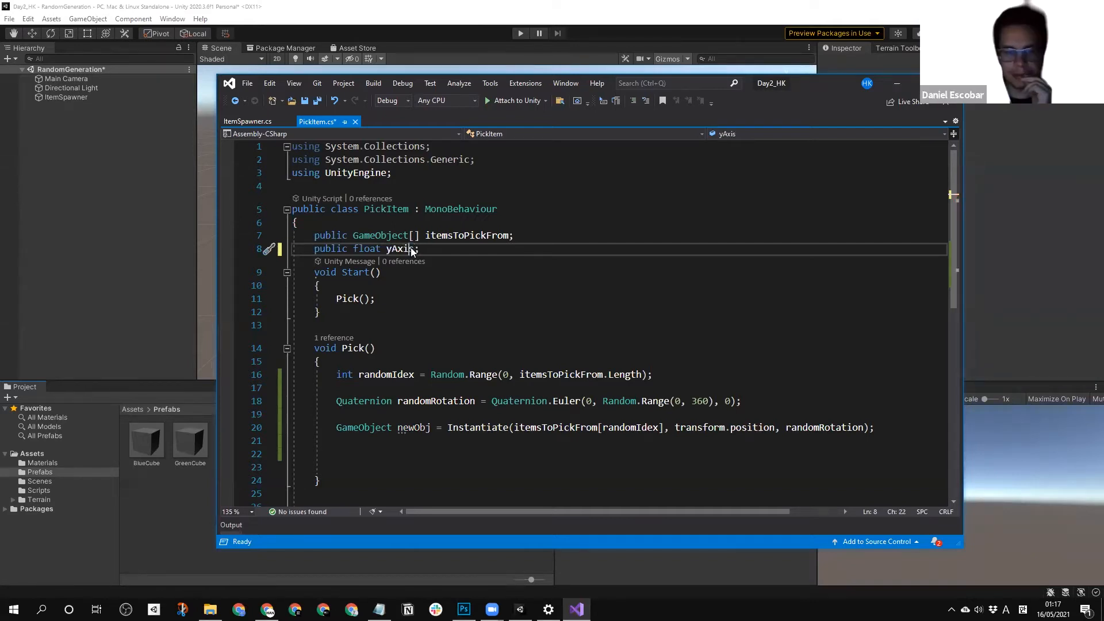
Replace Random.Range(0, 360) in the Quaternion.Euler call with the yAxis field.
{"action": "double_click", "coordinate": [412, 248]}
{"action": "key", "text": "ctrl+c"}
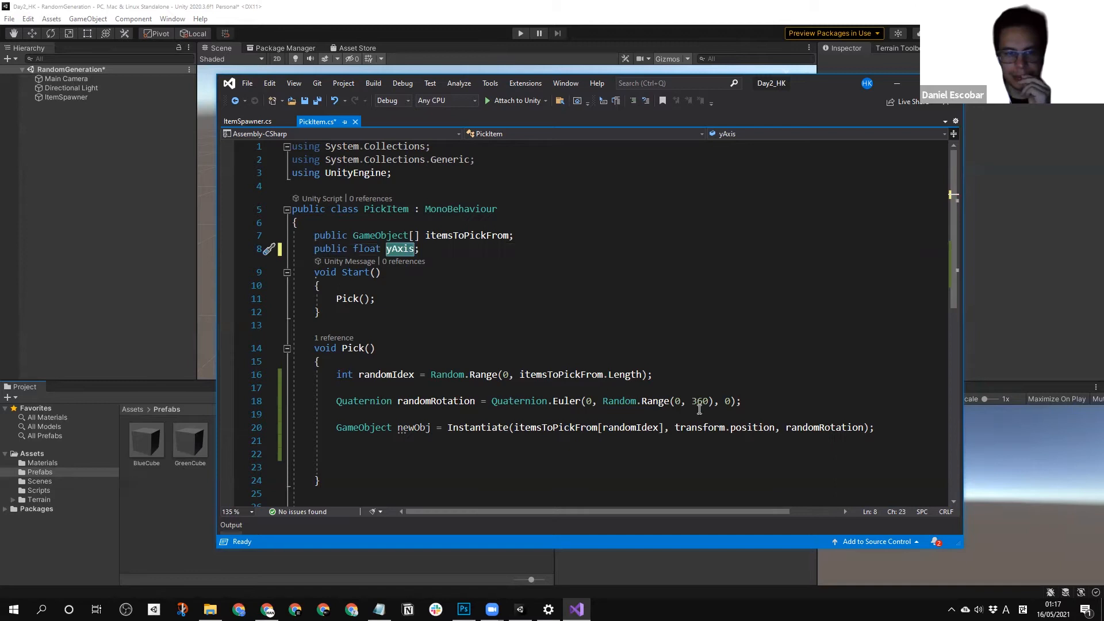
{"action": "left_click_drag", "start_coordinate": [713, 400], "coordinate": [603, 400]}
{"action": "key", "text": "ctrl+v"}
{"action": "left_click", "coordinate": [619, 468]}
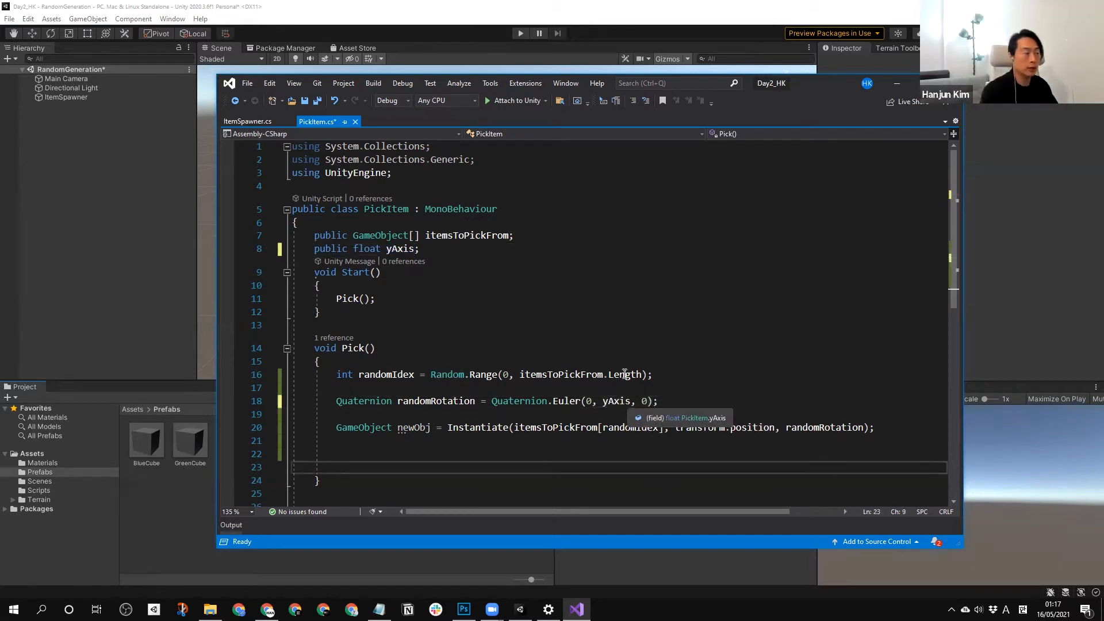
Initialize the yAxis field with the value 0 in its declaration.
{"action": "left_click", "coordinate": [416, 249]}
{"action": "type", "text": "=1"}
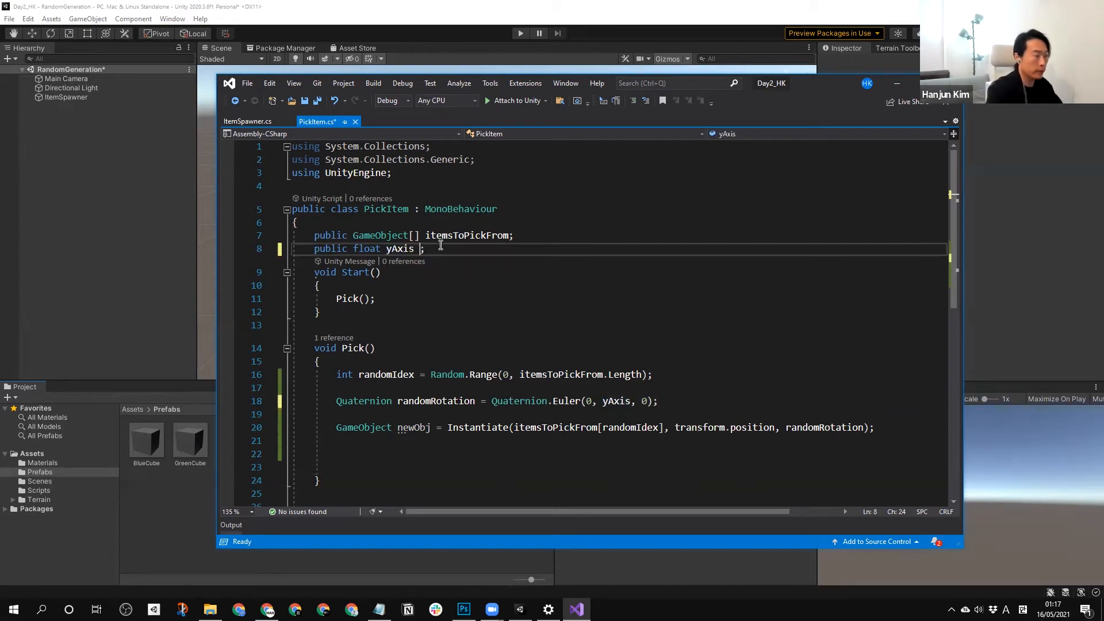
{"action": "type", "text": " 0"}
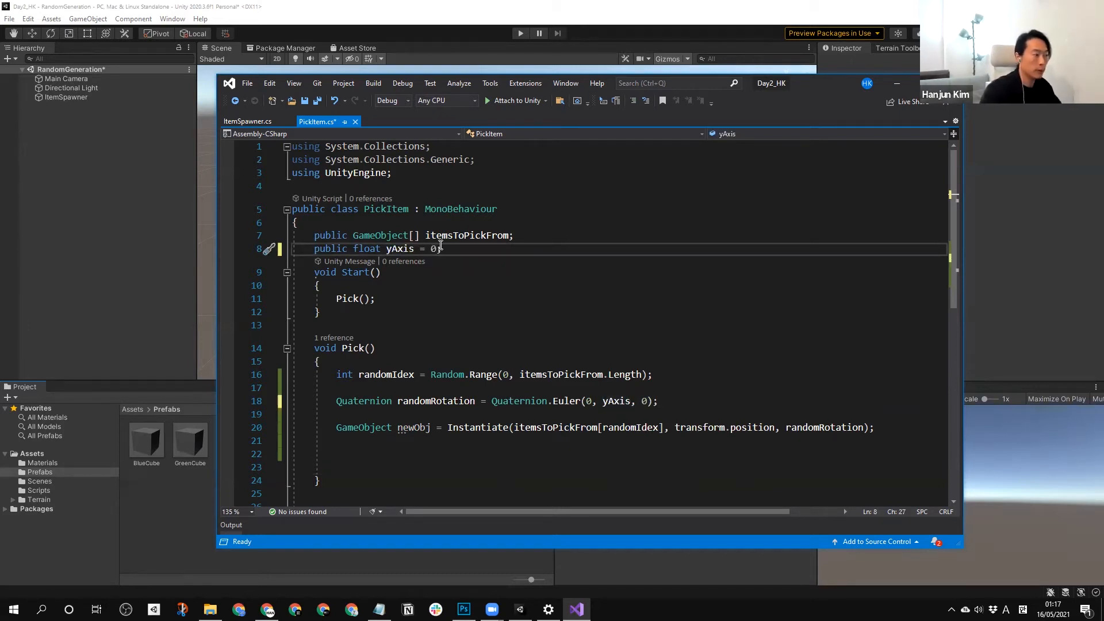
{"action": "left_click", "coordinate": [630, 415]}
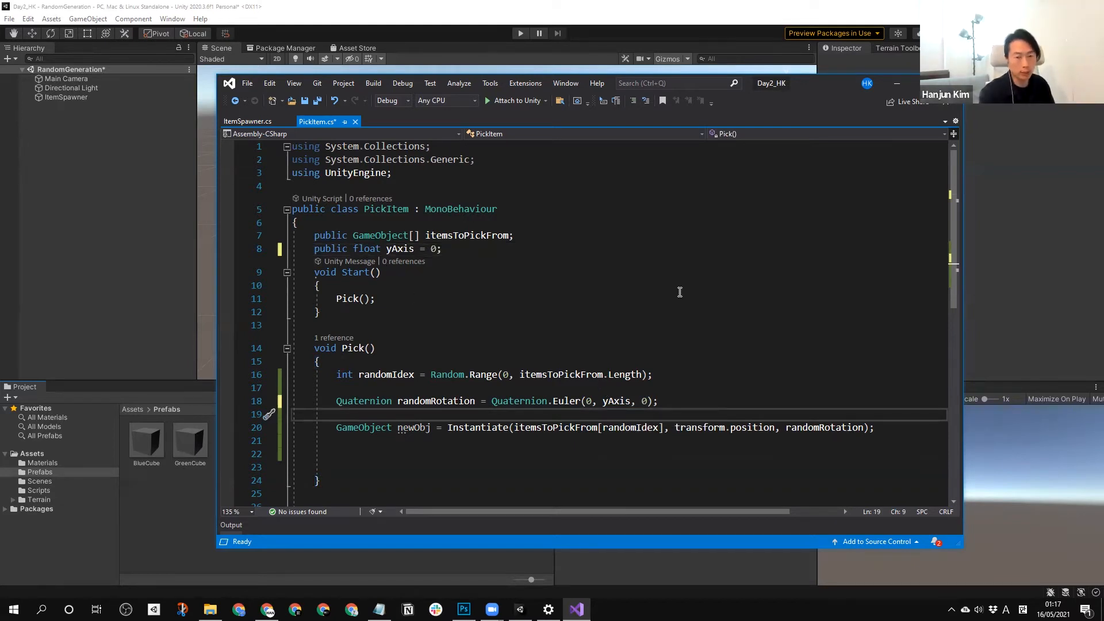
Undo all the yAxis edits in the PickItem script and save it.
{"action": "key", "text": "ctrl+z"}
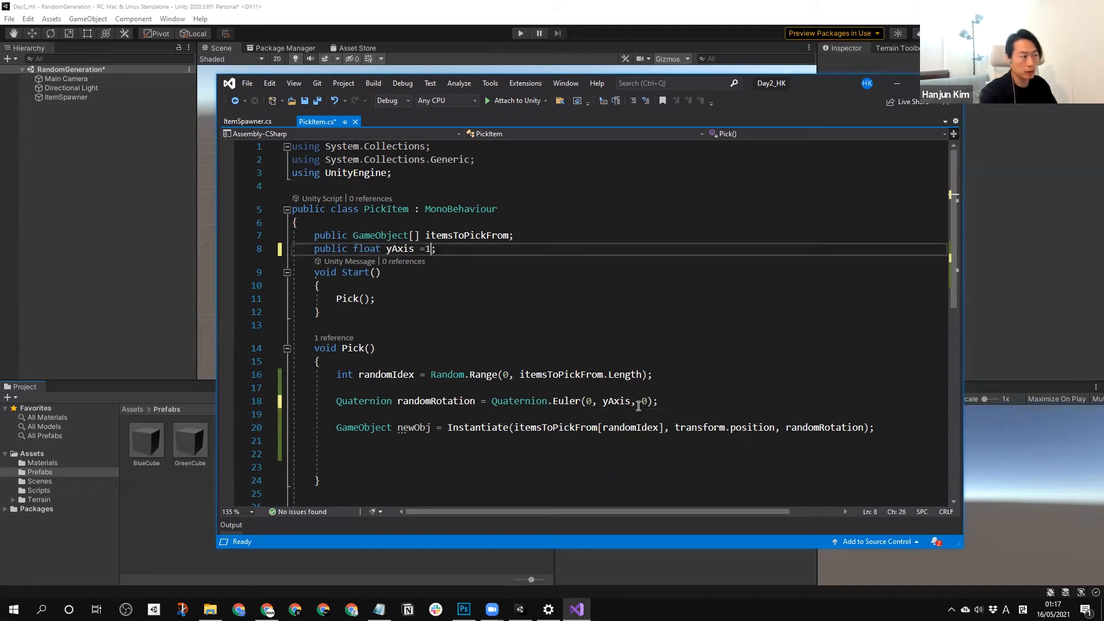
{"action": "key", "text": "ctrl+z"}
{"action": "key", "text": "ctrl+z"}
{"action": "key", "text": "ctrl+z"}
{"action": "key", "text": "ctrl+z"}
{"action": "key", "text": "ctrl+z"}
{"action": "key", "text": "ctrl+z"}
{"action": "left_click", "coordinate": [779, 401]}
{"action": "left_click", "coordinate": [576, 453]}
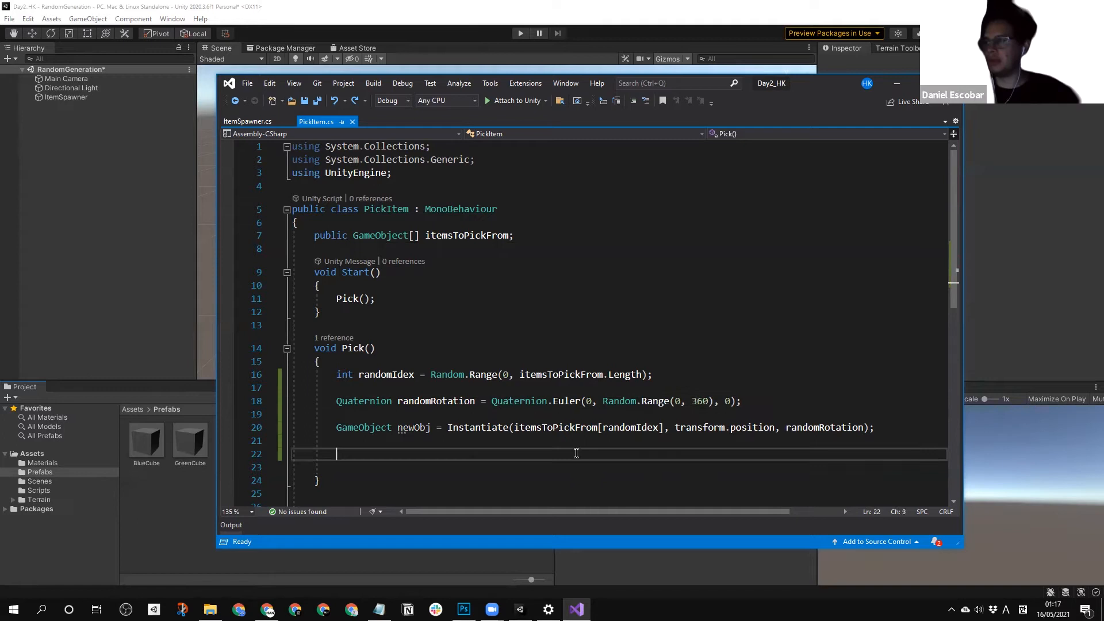
{"action": "left_click", "coordinate": [307, 99]}
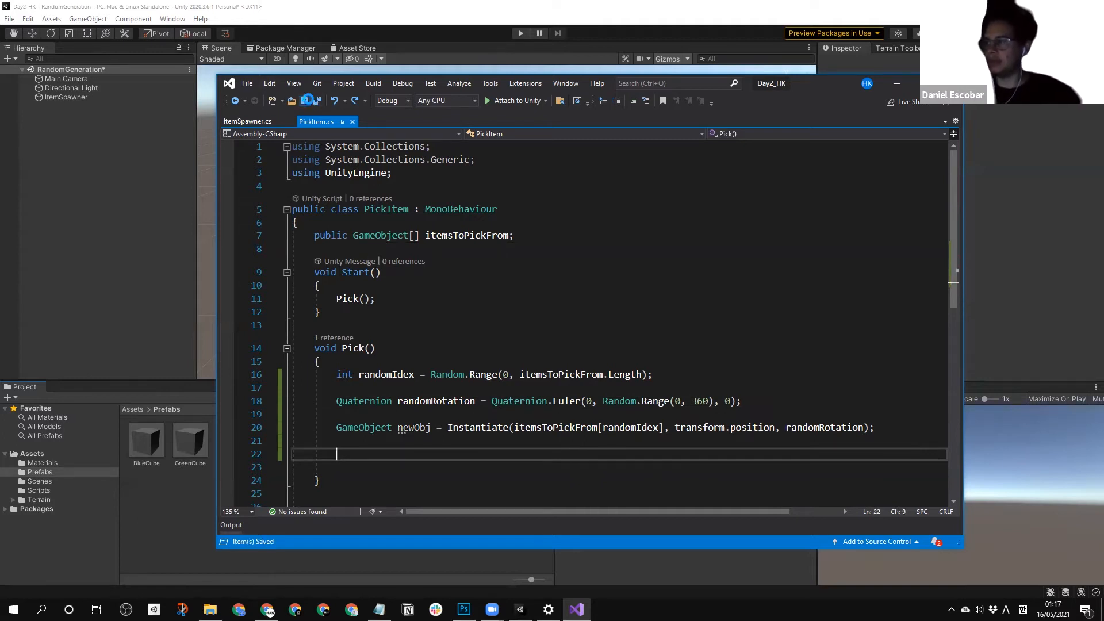
Play the scene in Unity, examine the rotations of the spawned cubes from above in the Scene view, and stop playing.
{"action": "left_click", "coordinate": [145, 180]}
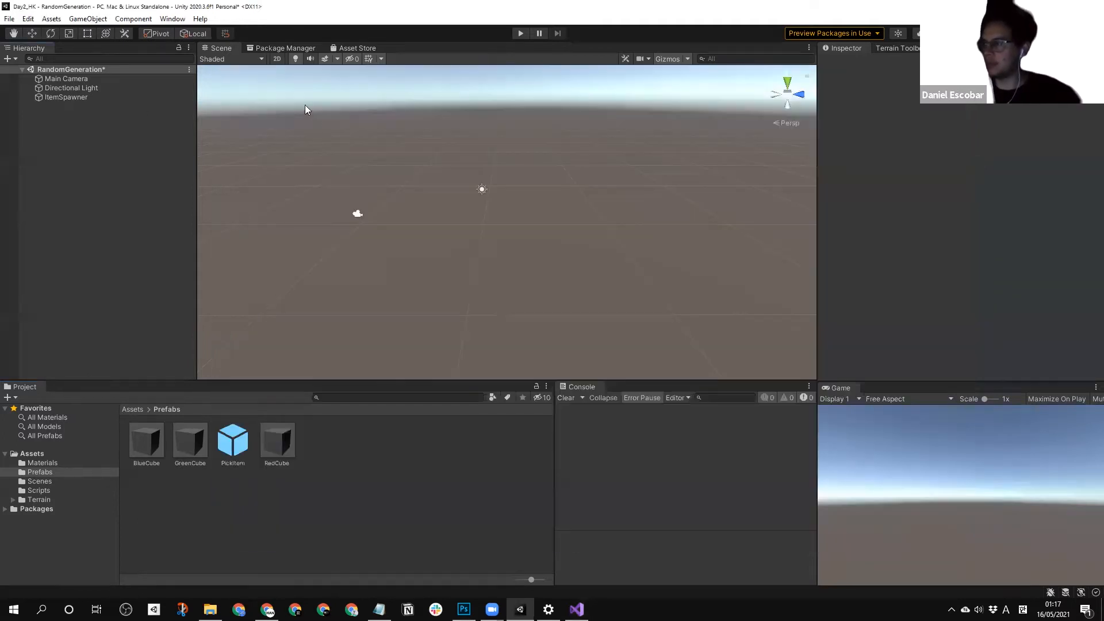
{"action": "left_click", "coordinate": [520, 33]}
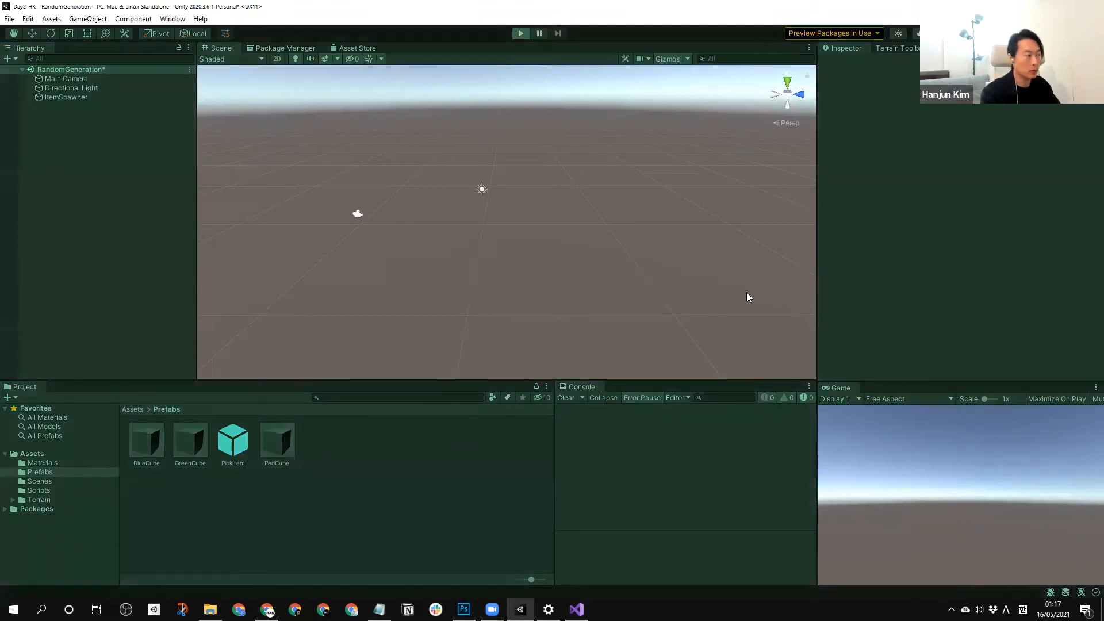
{"action": "scroll", "coordinate": [545, 225], "scroll_direction": "down", "scroll_amount": 6}
{"action": "right_click_drag", "start_coordinate": [546, 224], "coordinate": [526, 219]}
{"action": "middle_click_drag", "start_coordinate": [526, 219], "coordinate": [538, 295]}
{"action": "right_click_drag", "start_coordinate": [538, 253], "coordinate": [536, 284]}
{"action": "middle_click_drag", "start_coordinate": [496, 235], "coordinate": [493, 266]}
{"action": "right_click_drag", "start_coordinate": [459, 271], "coordinate": [454, 323]}
{"action": "middle_click_drag", "start_coordinate": [454, 257], "coordinate": [461, 244]}
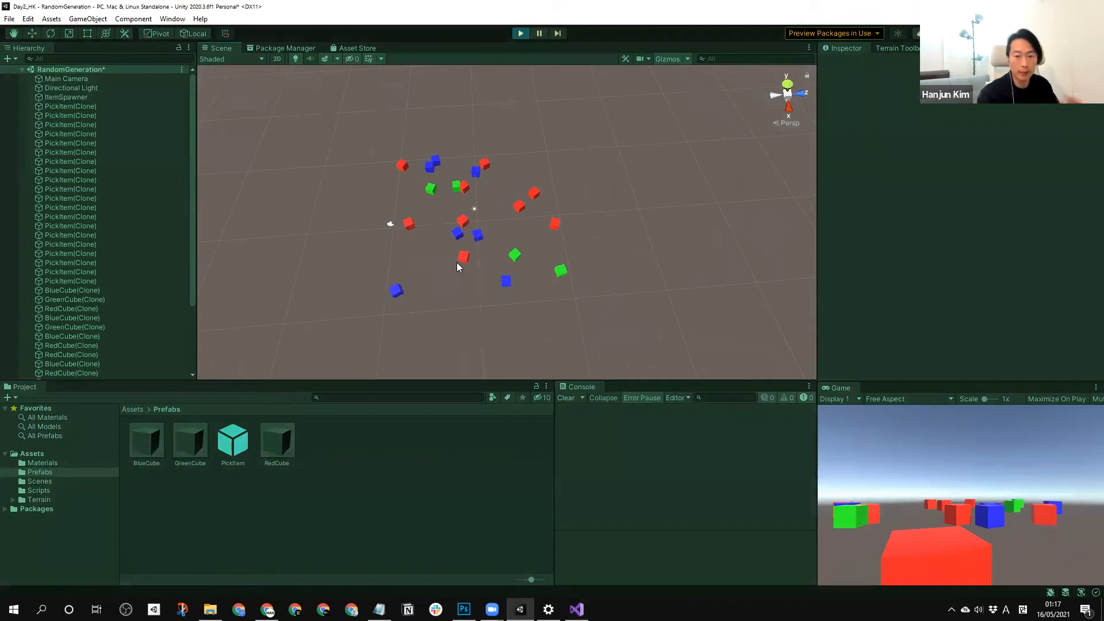
{"action": "left_click", "coordinate": [521, 33]}
{"action": "right_click_drag", "start_coordinate": [465, 255], "coordinate": [416, 249]}
Add a 3D Plane object to the scene and reset its Transform.
{"action": "right_click", "coordinate": [189, 205]}
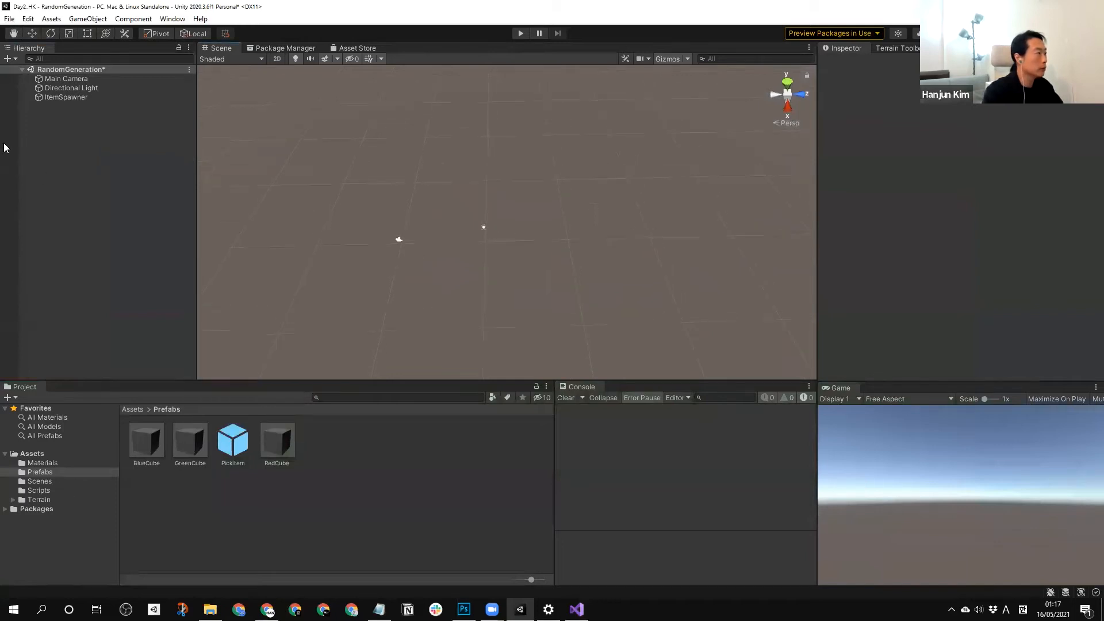
{"action": "right_click", "coordinate": [99, 117]}
{"action": "mouse_move", "coordinate": [144, 266]}
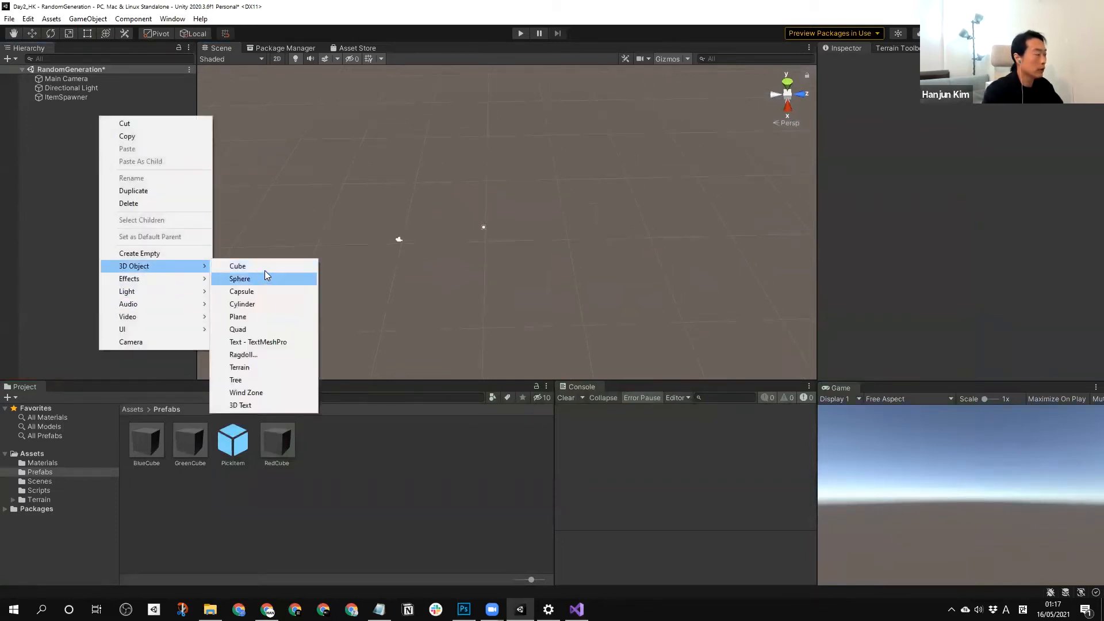
{"action": "left_click", "coordinate": [270, 317]}
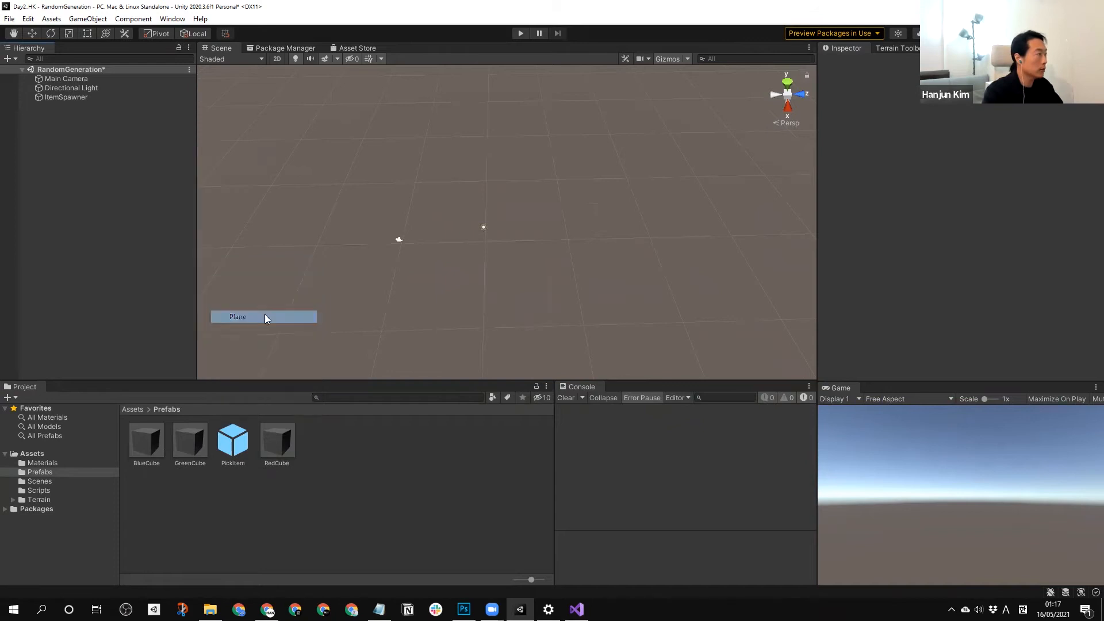
{"action": "left_click", "coordinate": [123, 177]}
{"action": "left_click", "coordinate": [72, 108]}
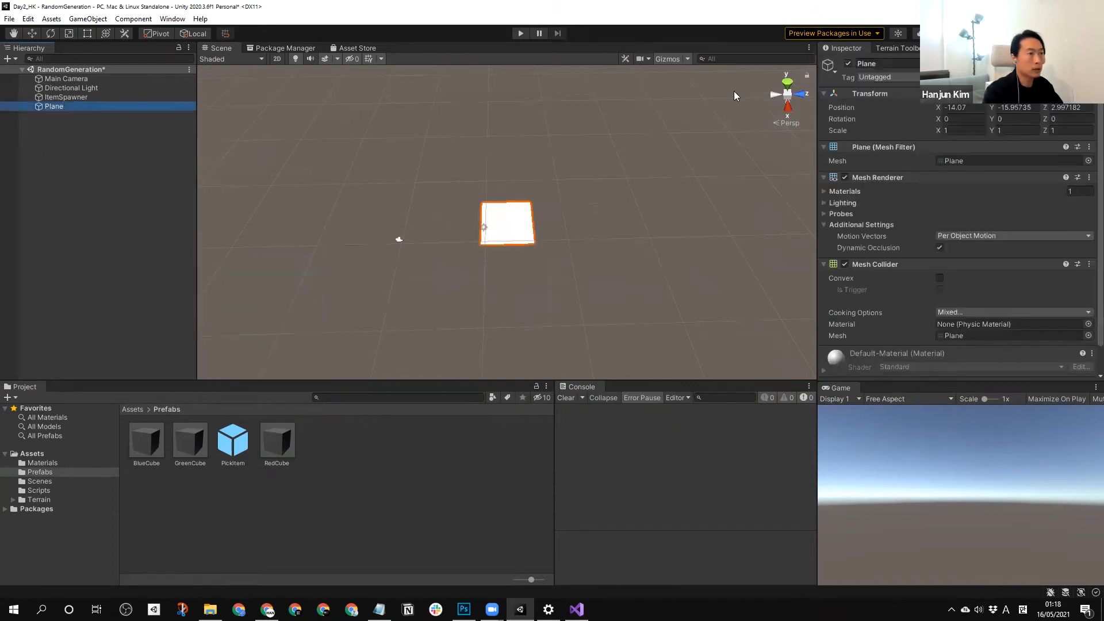
{"action": "right_click", "coordinate": [867, 94]}
{"action": "left_click", "coordinate": [892, 101]}
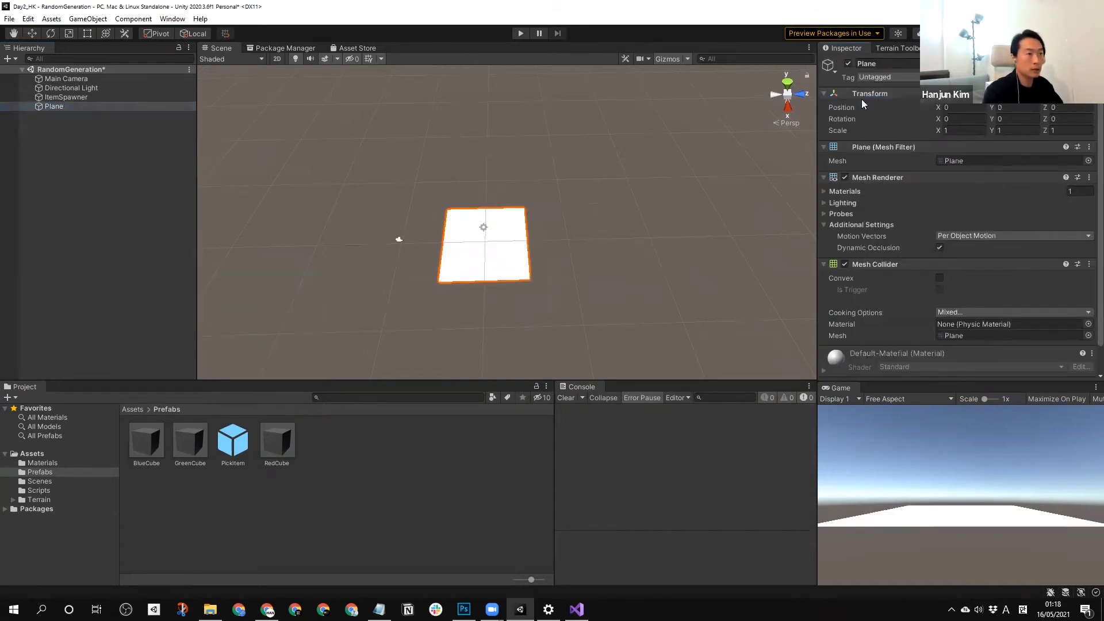
Set the Plane's scale to X 5, Y 1 and Z 5.
{"action": "type", "text": "10"}
{"action": "key", "text": "Tab"}
{"action": "key", "text": "BackSpace"}
{"action": "left_click_drag", "start_coordinate": [959, 130], "coordinate": [895, 130]}
{"action": "type", "text": "5"}
{"action": "key", "text": "Tab"}
{"action": "key", "text": "Tab"}
{"action": "type", "text": "5"}
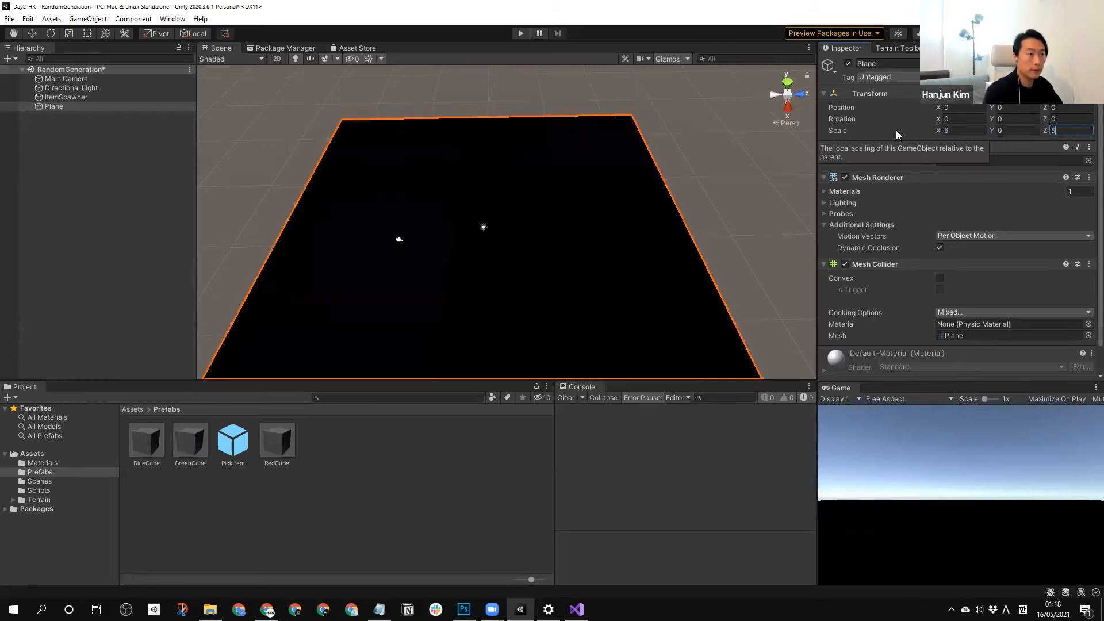
{"action": "key", "text": "shift+Tab"}
{"action": "type", "text": "1"}
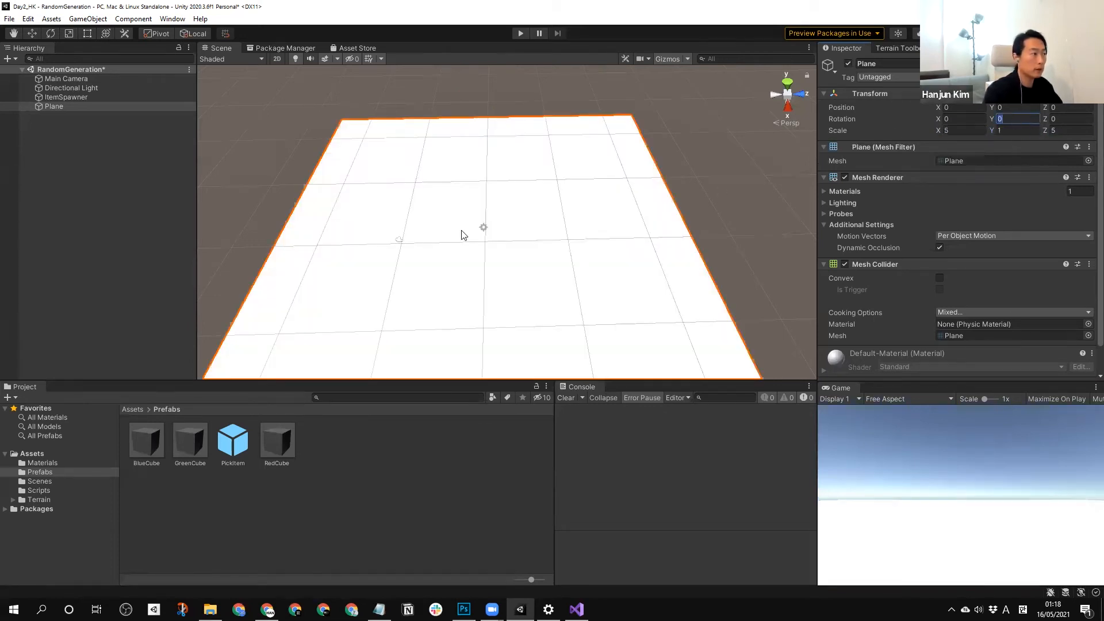
Add a 3D Cube object to the scene and reset its Transform.
{"action": "left_click", "coordinate": [229, 168]}
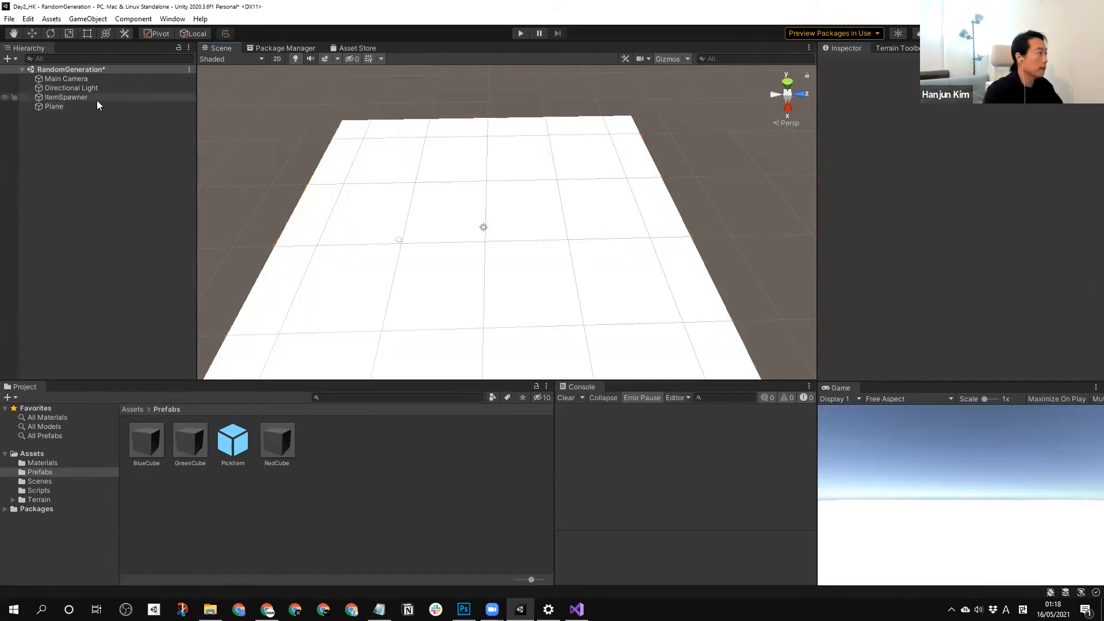
{"action": "right_click", "coordinate": [91, 137]}
{"action": "mouse_move", "coordinate": [150, 287]}
{"action": "left_click", "coordinate": [244, 289]}
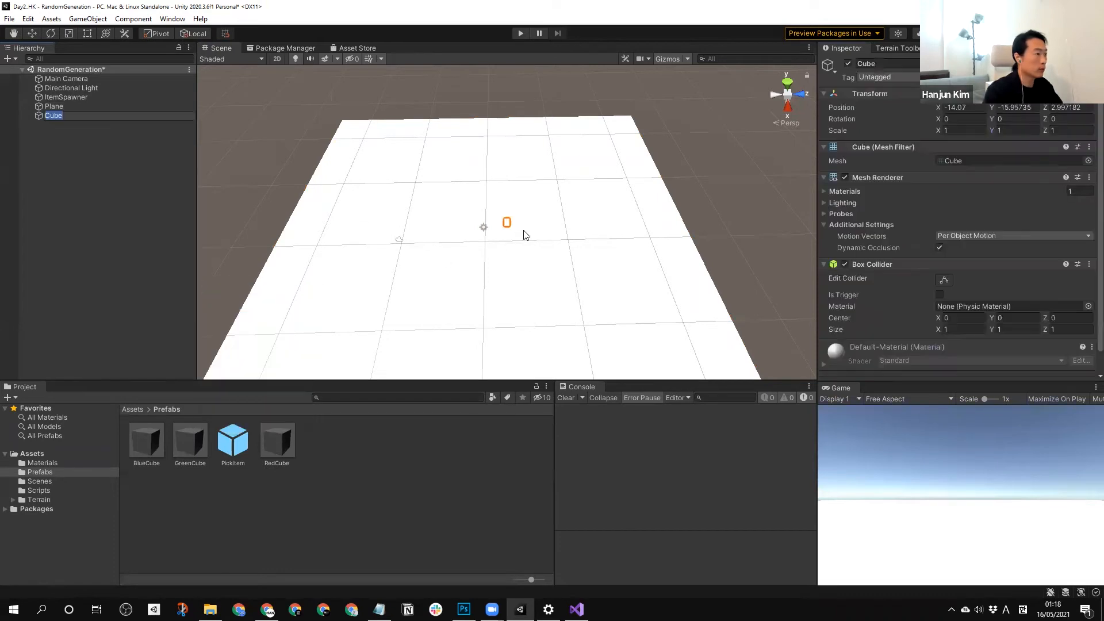
{"action": "right_click", "coordinate": [871, 94]}
{"action": "left_click", "coordinate": [898, 100]}
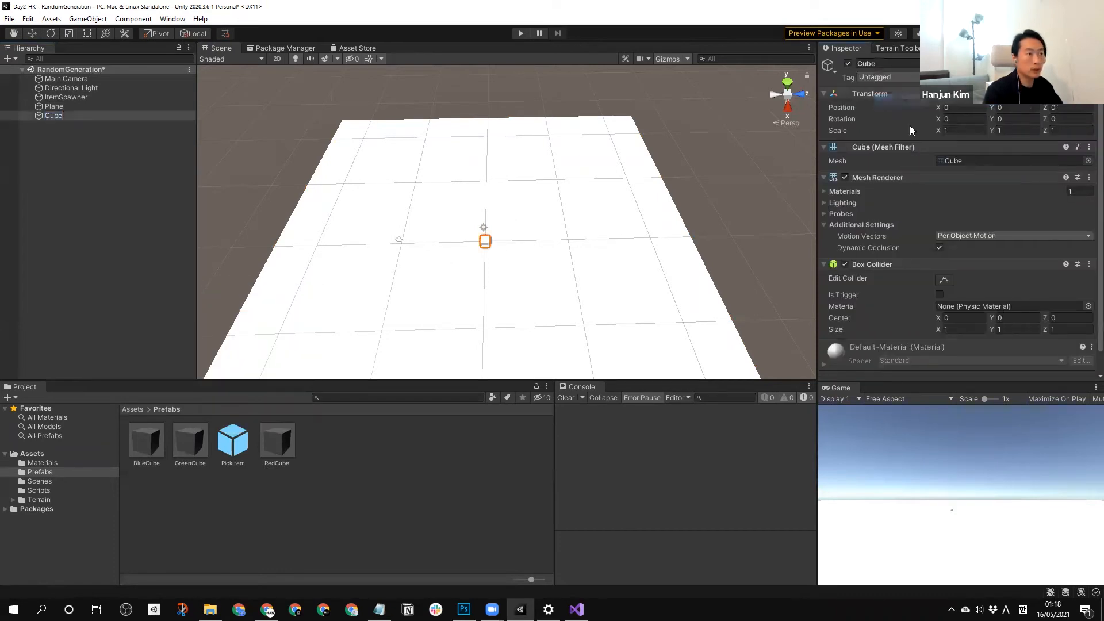
Scale the Cube up into a large block of about X 9.8, Y 16.5 and Z 8.6.
{"action": "left_click", "coordinate": [67, 33]}
{"action": "left_click_drag", "start_coordinate": [533, 246], "coordinate": [805, 235]}
{"action": "left_click_drag", "start_coordinate": [483, 284], "coordinate": [486, 368]}
{"action": "left_click_drag", "start_coordinate": [483, 285], "coordinate": [489, 327]}
{"action": "left_click_drag", "start_coordinate": [480, 215], "coordinate": [455, 80]}
{"action": "left_click_drag", "start_coordinate": [481, 215], "coordinate": [481, 172]}
{"action": "left_click", "coordinate": [481, 205]}
{"action": "left_click", "coordinate": [499, 221]}
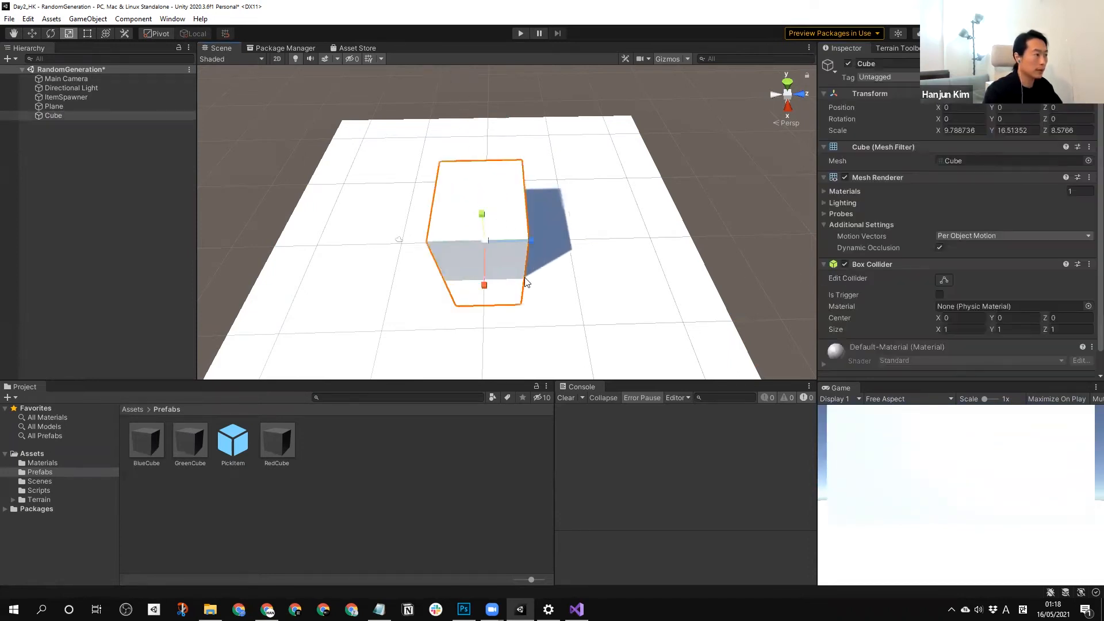
Move the block along the Z axis and duplicate it, leaving the two blocks side by side with a gap.
{"action": "key", "text": "w"}
{"action": "left_click_drag", "start_coordinate": [514, 239], "coordinate": [559, 240]}
{"action": "key", "text": "ctrl+d"}
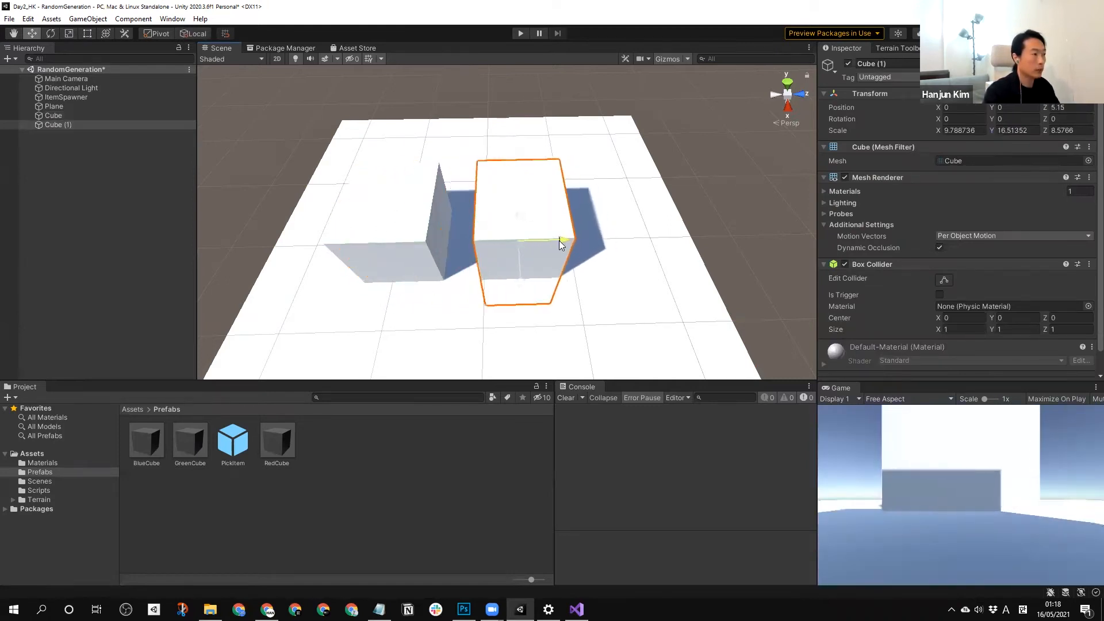
Lower both blocks partly into the plane, sinking the duplicate much deeper so it forms a low platform.
{"action": "left_click_drag", "start_coordinate": [516, 211], "coordinate": [524, 234]}
{"action": "middle_click_drag", "start_coordinate": [525, 253], "coordinate": [567, 208]}
{"action": "scroll", "coordinate": [525, 150], "scroll_direction": "up", "scroll_amount": 2}
{"action": "scroll", "coordinate": [524, 152], "scroll_direction": "up", "scroll_amount": 2}
{"action": "left_click", "coordinate": [419, 182]}
{"action": "left_click_drag", "start_coordinate": [437, 214], "coordinate": [444, 234]}
{"action": "left_click", "coordinate": [574, 244]}
{"action": "left_click_drag", "start_coordinate": [577, 244], "coordinate": [576, 255]}
Create a new material named GroundMat in the Materials folder.
{"action": "left_click", "coordinate": [297, 550]}
{"action": "left_click", "coordinate": [50, 463]}
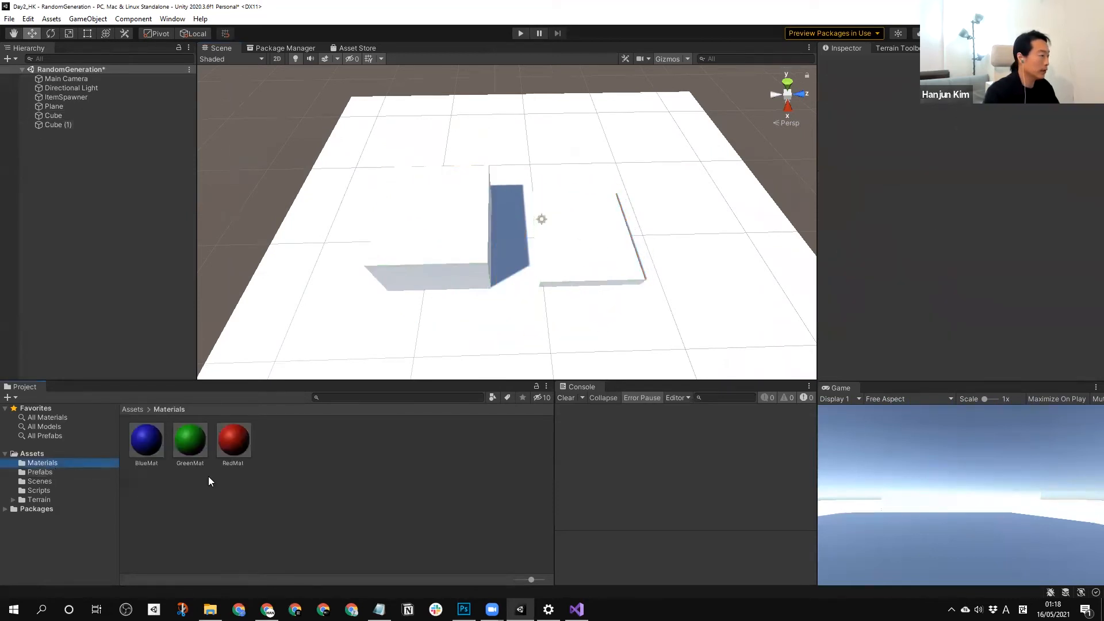
{"action": "right_click", "coordinate": [285, 483]}
{"action": "mouse_move", "coordinate": [377, 187]}
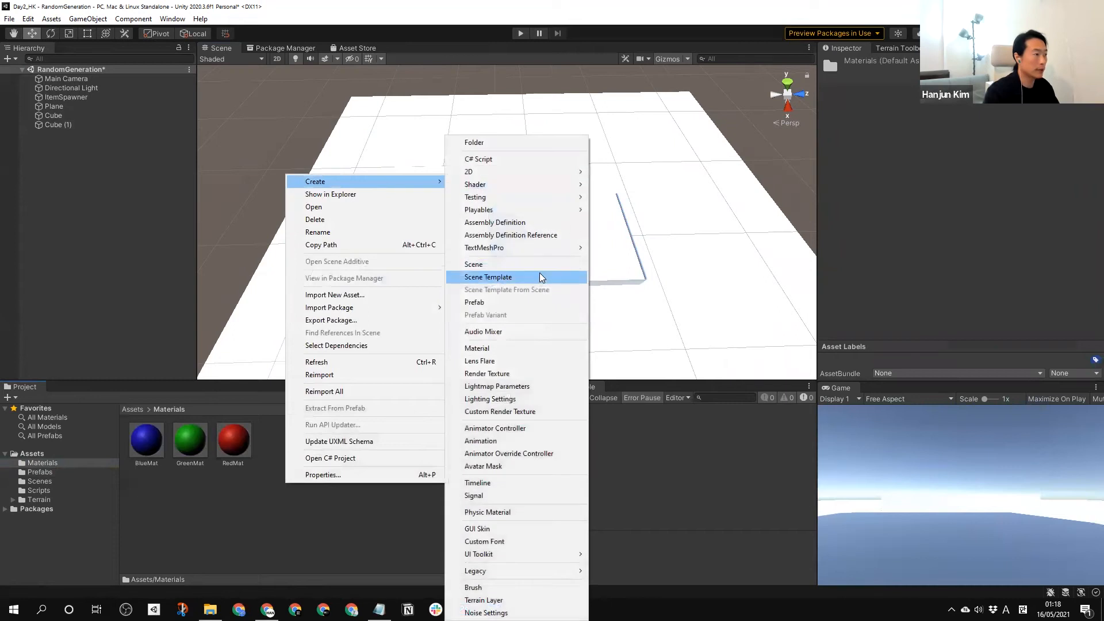
{"action": "left_click", "coordinate": [494, 348]}
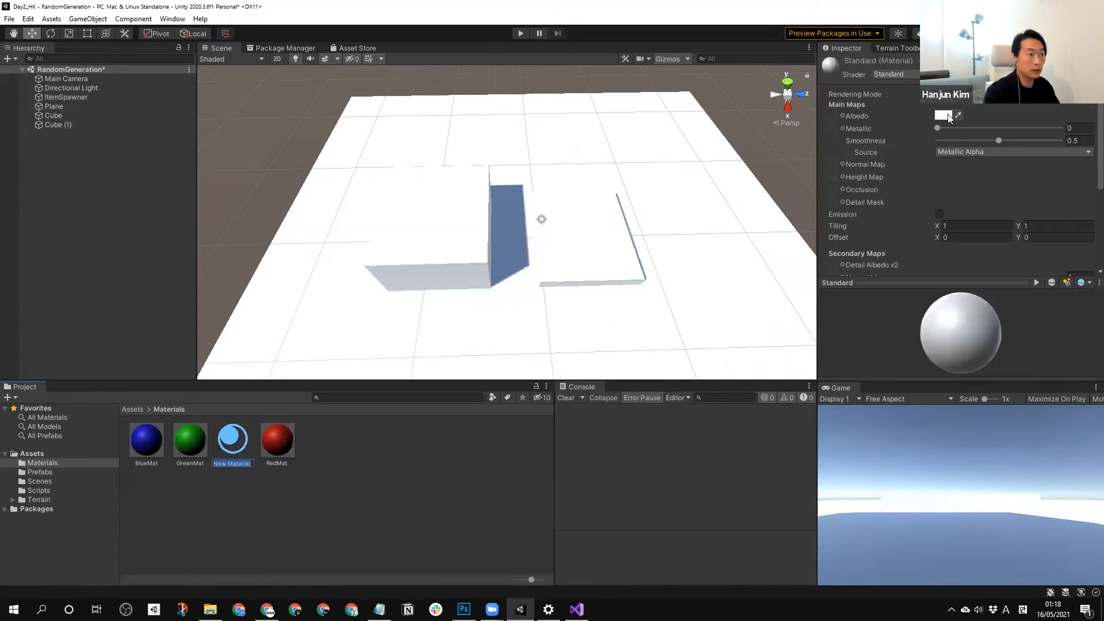
{"action": "type", "text": "GroundMat"}
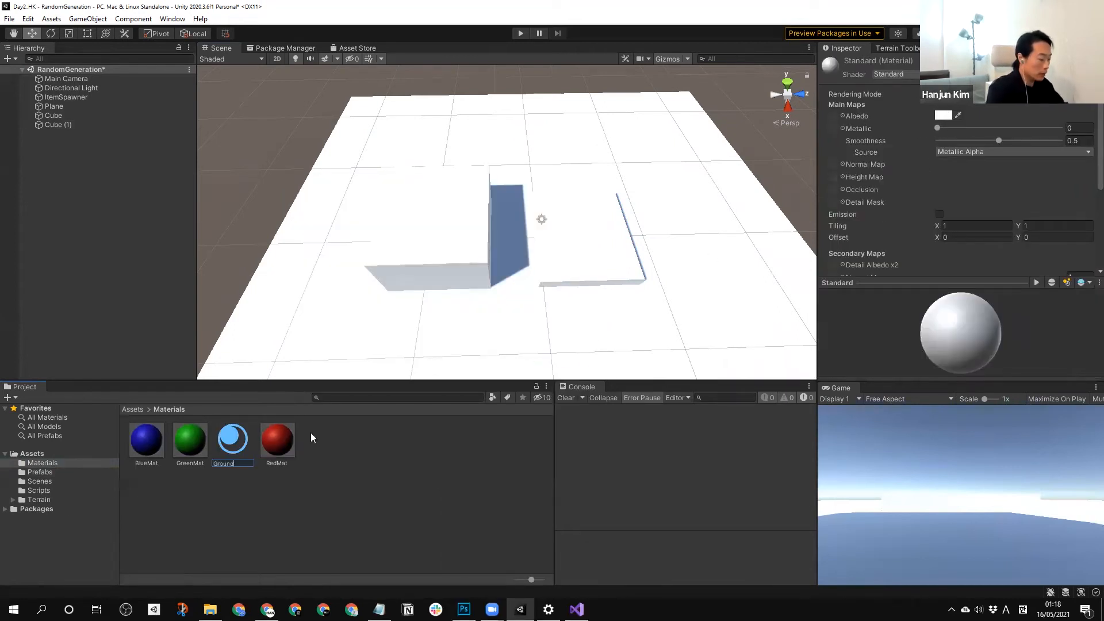
{"action": "key", "text": "Return"}
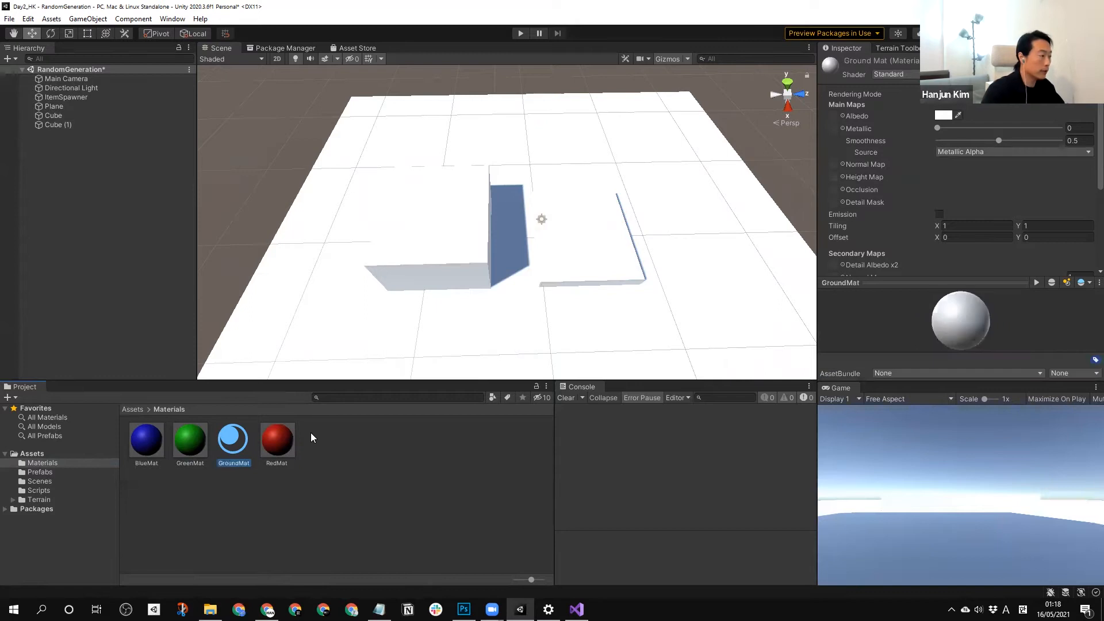
Set the GroundMat albedo color to a light gray.
{"action": "left_click", "coordinate": [943, 115]}
{"action": "left_click", "coordinate": [1041, 151]}
{"action": "mouse_move", "coordinate": [991, 207]}
{"action": "left_mouse_down"}
{"action": "mouse_move", "coordinate": [976, 195]}
{"action": "mouse_move", "coordinate": [995, 197]}
{"action": "mouse_move", "coordinate": [985, 195]}
{"action": "left_mouse_up"}
{"action": "left_click", "coordinate": [1082, 109]}
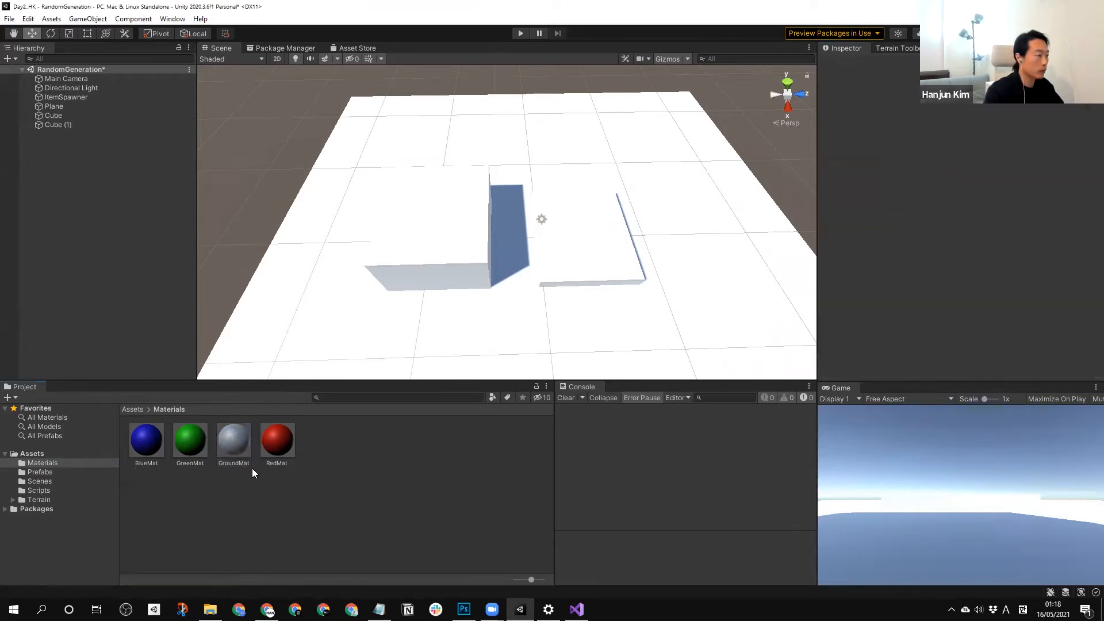
Apply GroundMat to the plane and both blocks in the scene.
{"action": "left_click", "coordinate": [233, 450]}
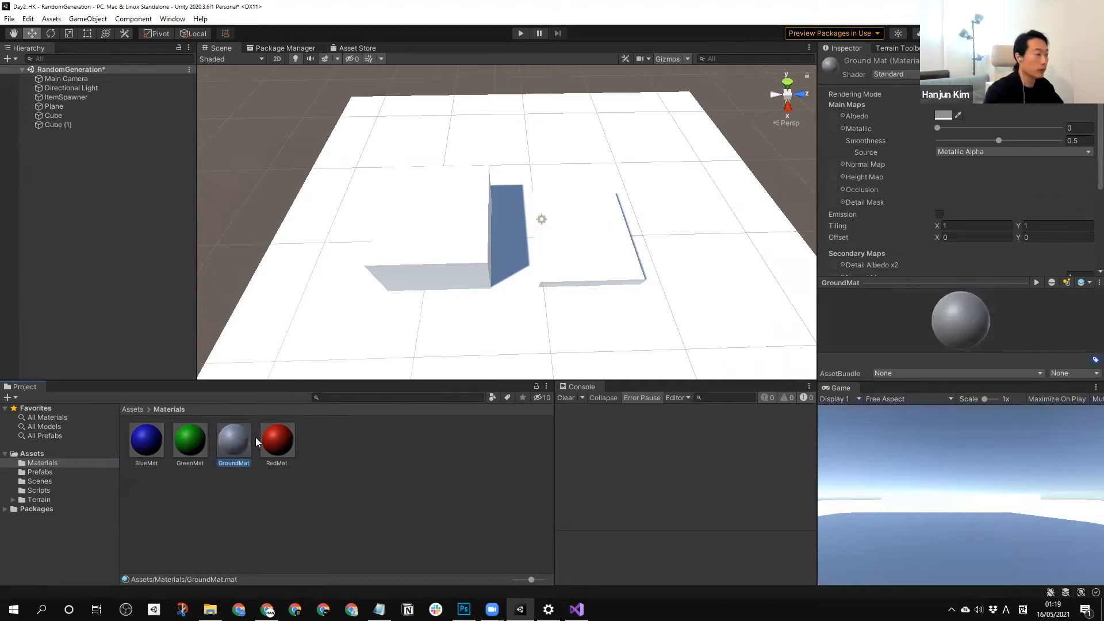
{"action": "left_click_drag", "start_coordinate": [238, 442], "coordinate": [406, 330]}
{"action": "left_click_drag", "start_coordinate": [232, 422], "coordinate": [384, 285]}
{"action": "left_click_drag", "start_coordinate": [242, 443], "coordinate": [523, 284]}
{"action": "left_click", "coordinate": [375, 538]}
Play the scene, examine where the spawned cubes land around the two blocks in the Scene view, and stop playing.
{"action": "scroll", "coordinate": [641, 298], "scroll_direction": "down", "scroll_amount": 2}
{"action": "right_click_drag", "start_coordinate": [641, 298], "coordinate": [561, 234]}
{"action": "middle_click_drag", "start_coordinate": [562, 234], "coordinate": [435, 261]}
{"action": "left_click_drag", "start_coordinate": [434, 261], "coordinate": [396, 253], "text": "alt"}
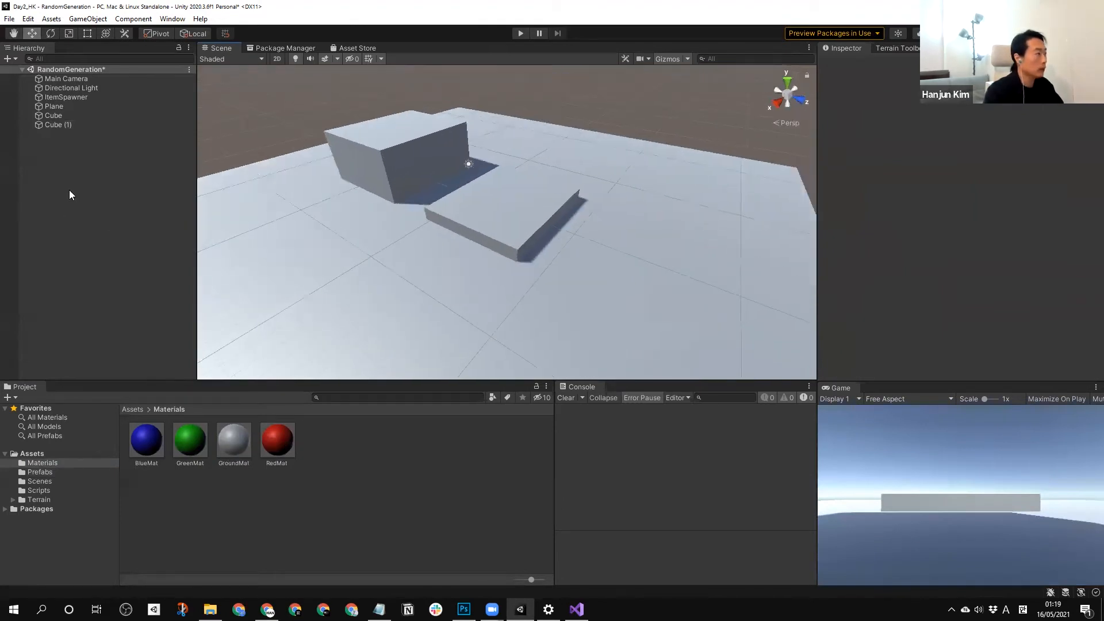
{"action": "left_click", "coordinate": [69, 189]}
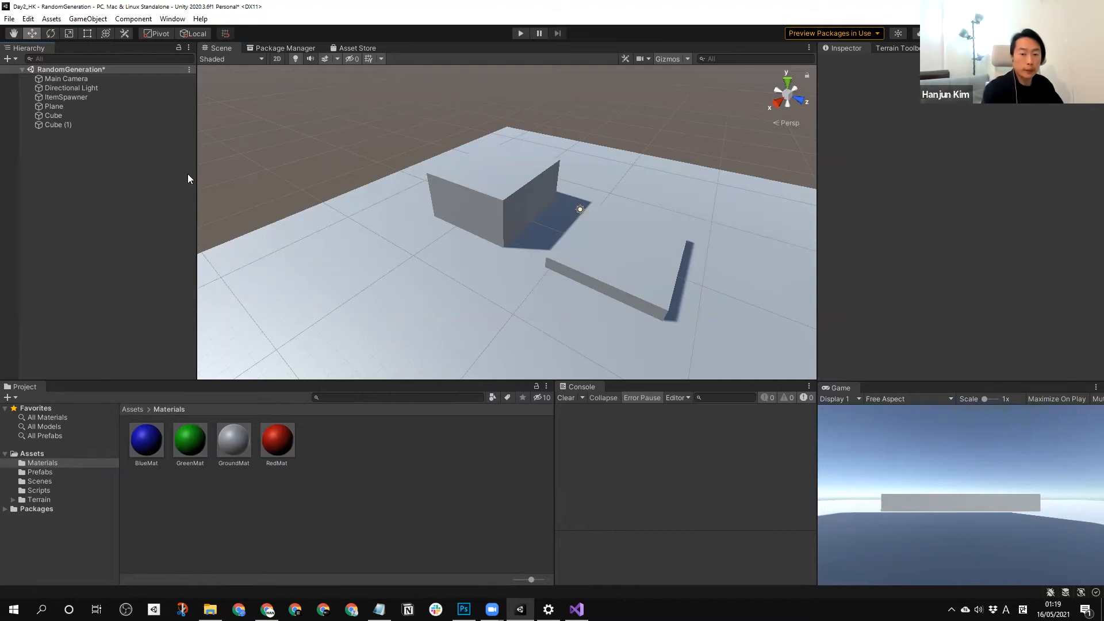
{"action": "middle_click_drag", "start_coordinate": [514, 215], "coordinate": [522, 213]}
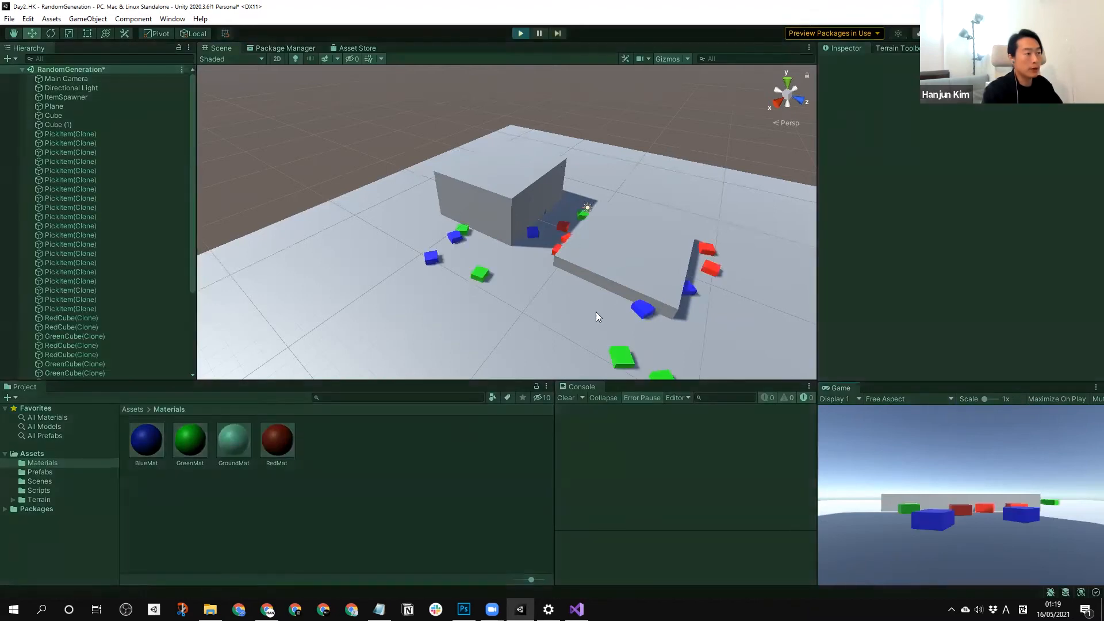
{"action": "right_click_drag", "start_coordinate": [451, 287], "coordinate": [561, 237]}
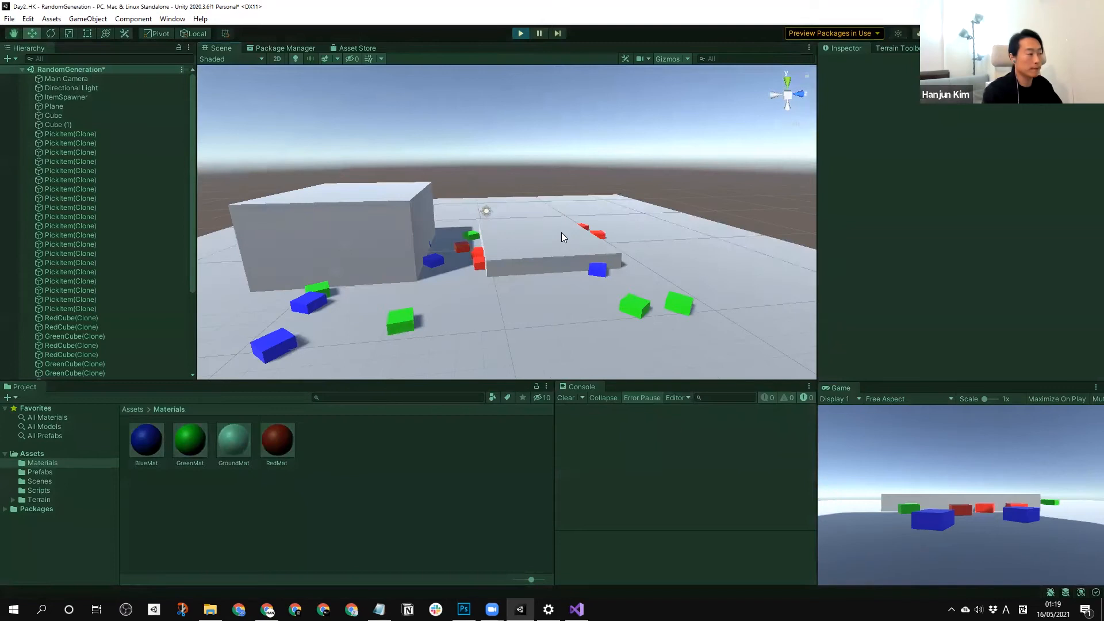
{"action": "middle_click_drag", "start_coordinate": [606, 280], "coordinate": [604, 277]}
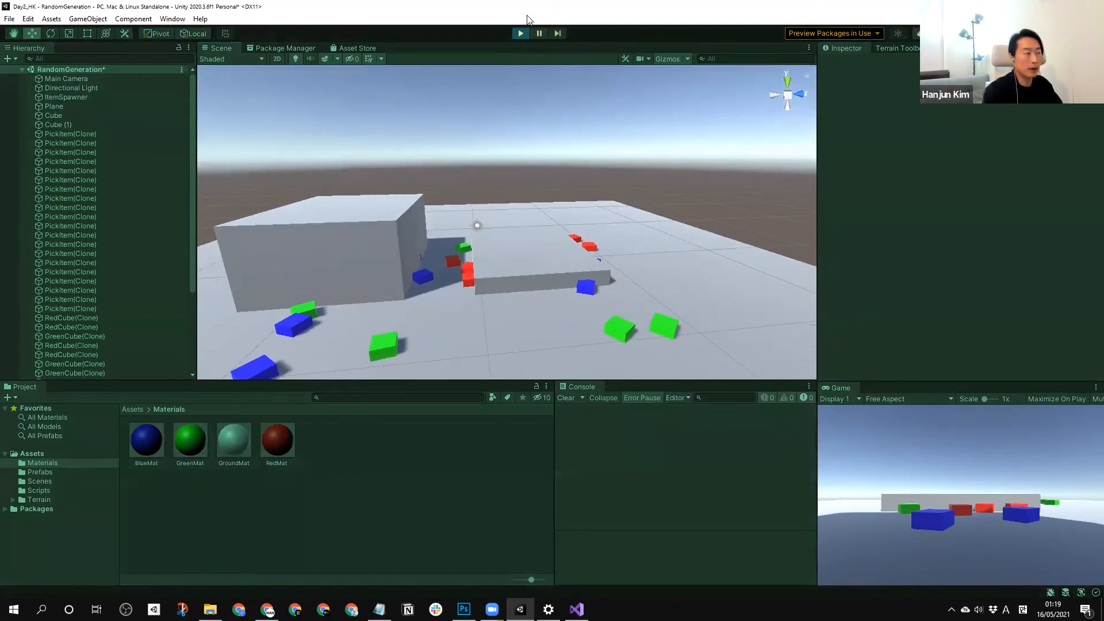
{"action": "left_click", "coordinate": [521, 32]}
{"action": "right_click_drag", "start_coordinate": [282, 151], "coordinate": [128, 189]}
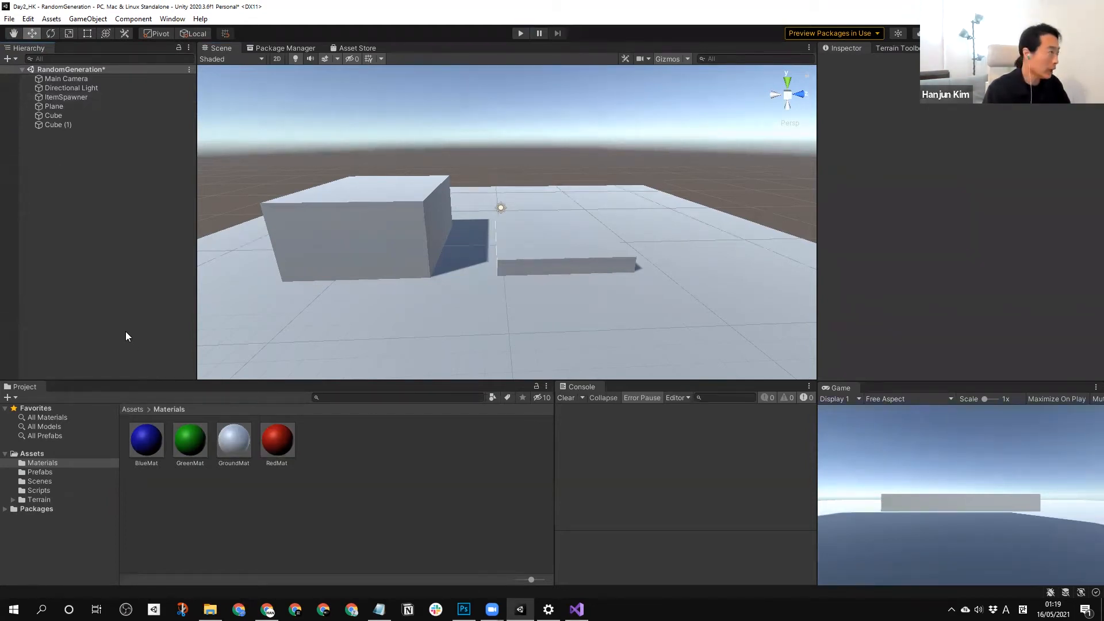
Add an empty GameObject to the scene and name it ItemHeight.
{"action": "right_click", "coordinate": [93, 231]}
{"action": "left_click", "coordinate": [138, 369]}
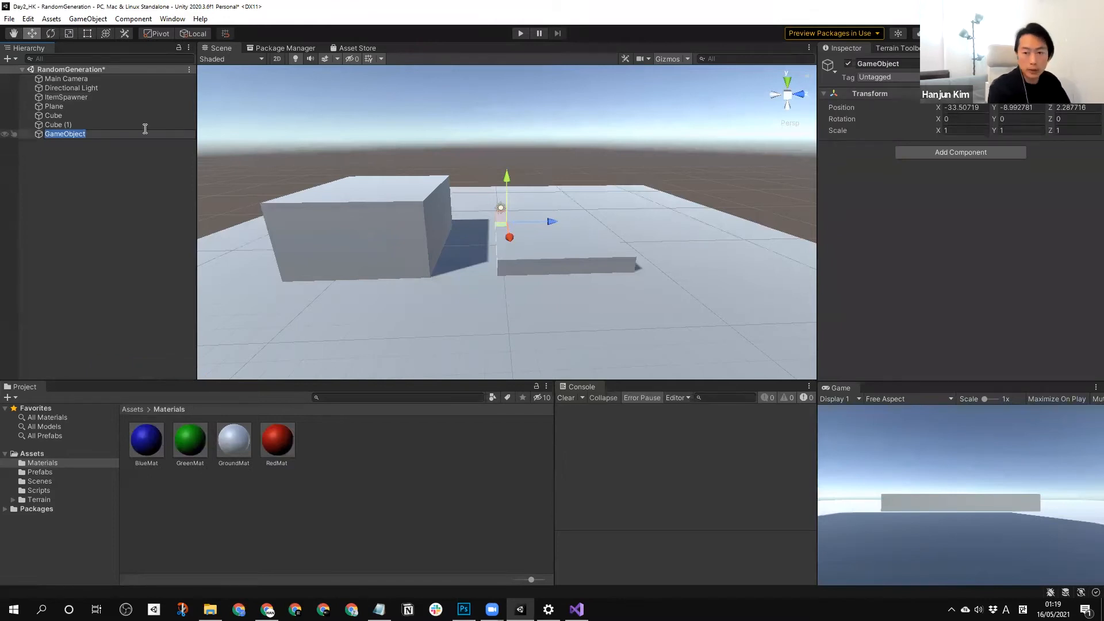
{"action": "type", "text": "ITem"}
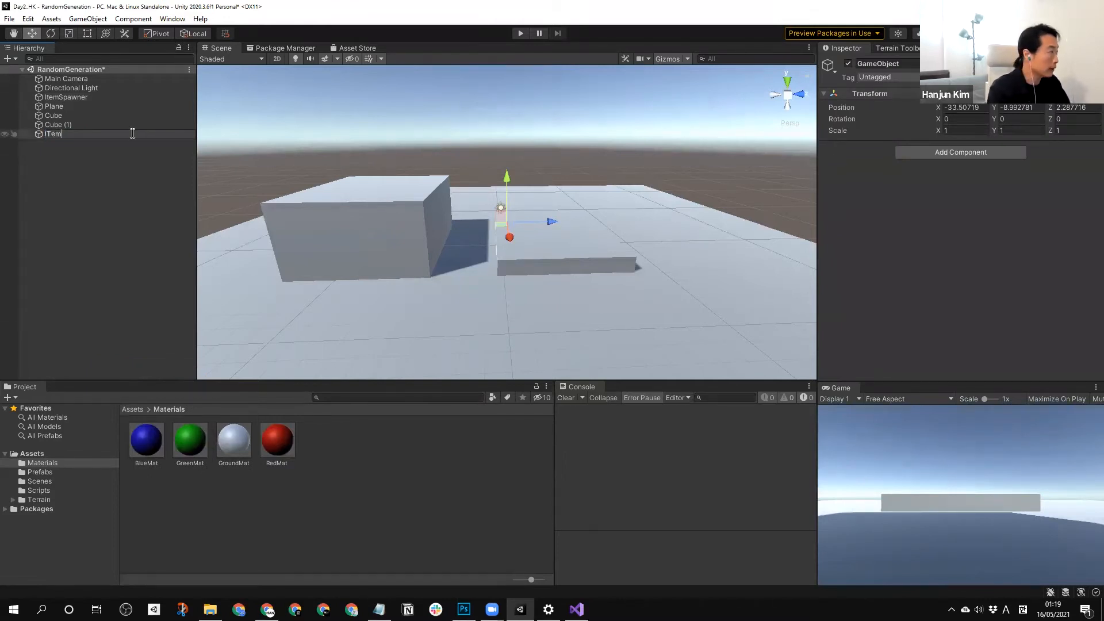
{"action": "type", "text": "tem"}
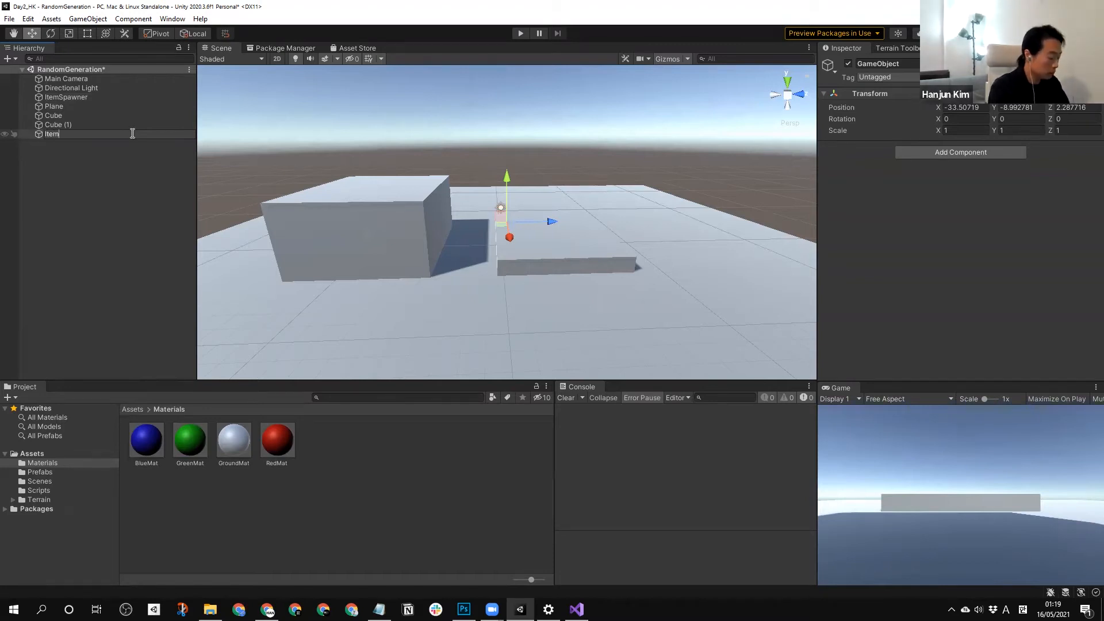
{"action": "type", "text": "HE"}
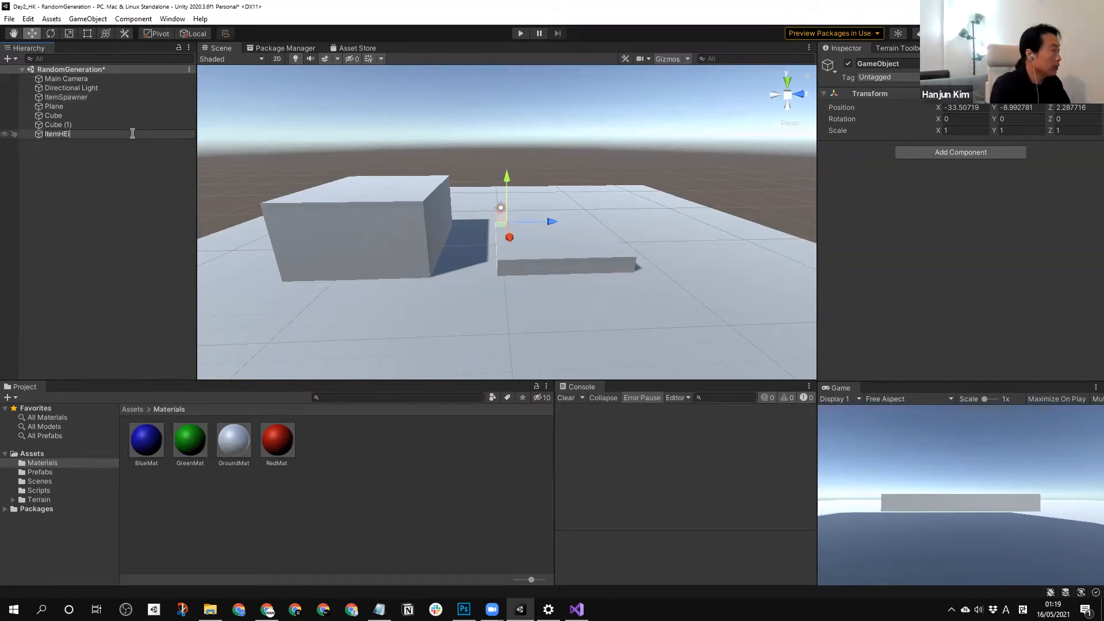
{"action": "type", "text": "ight"}
{"action": "key", "text": "Return"}
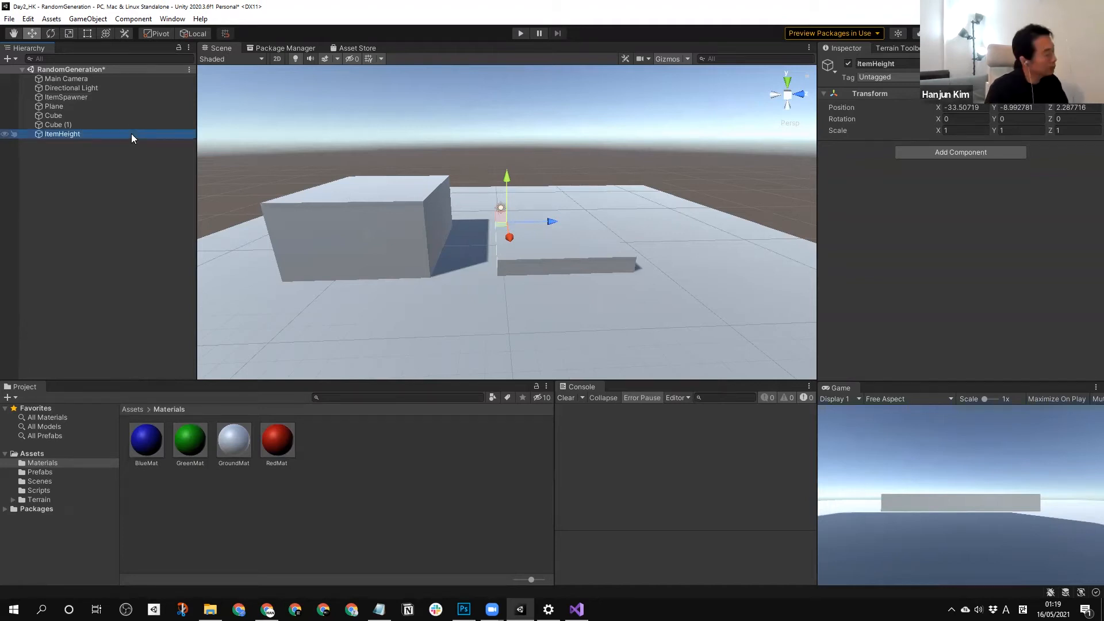
Rename the ItemHeight object as ItemYLocation.
{"action": "left_click", "coordinate": [63, 134]}
{"action": "type", "text": "YLocation"}
{"action": "key", "text": "Return"}
{"action": "left_click", "coordinate": [122, 172]}
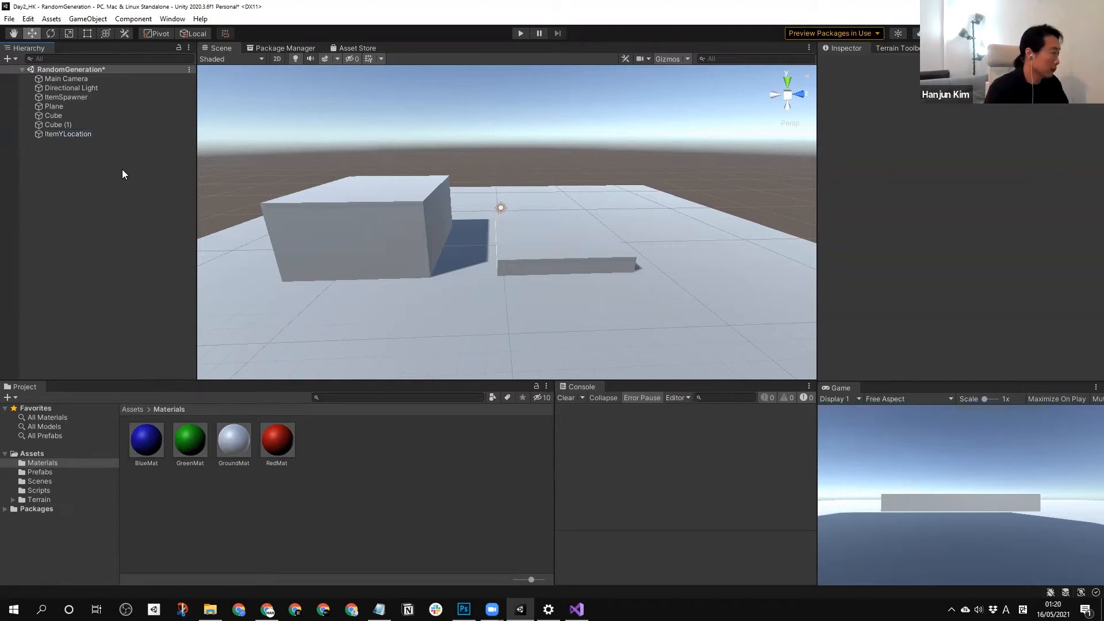
Create a C# script named RaycastYLocation in the Scripts folder.
{"action": "left_click_drag", "start_coordinate": [71, 133], "coordinate": [117, 491]}
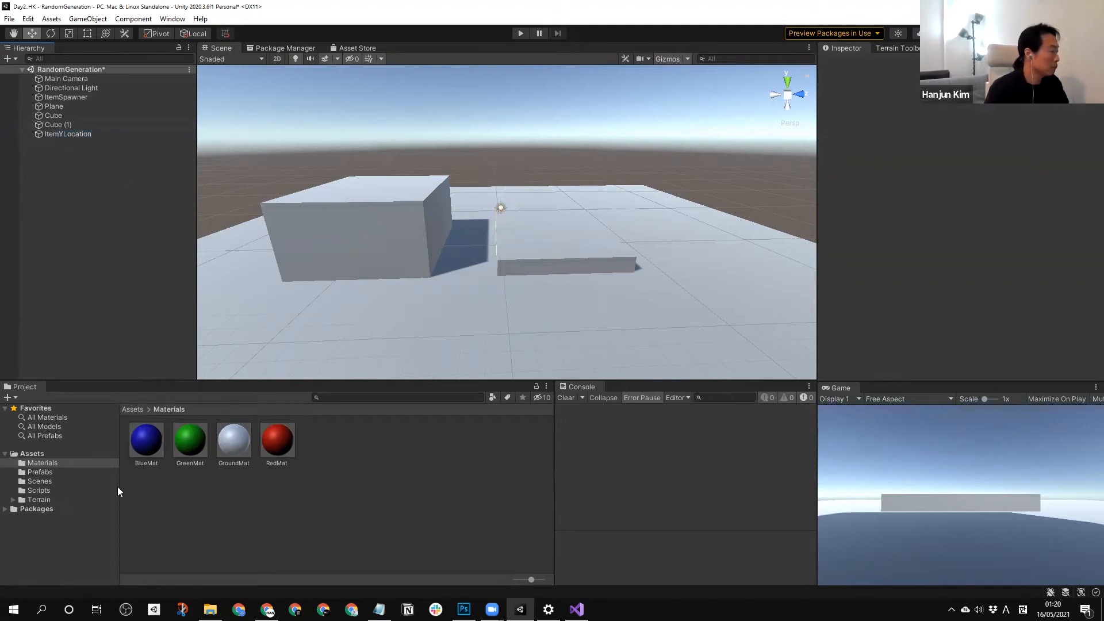
{"action": "left_click", "coordinate": [39, 490]}
{"action": "right_click", "coordinate": [341, 501]}
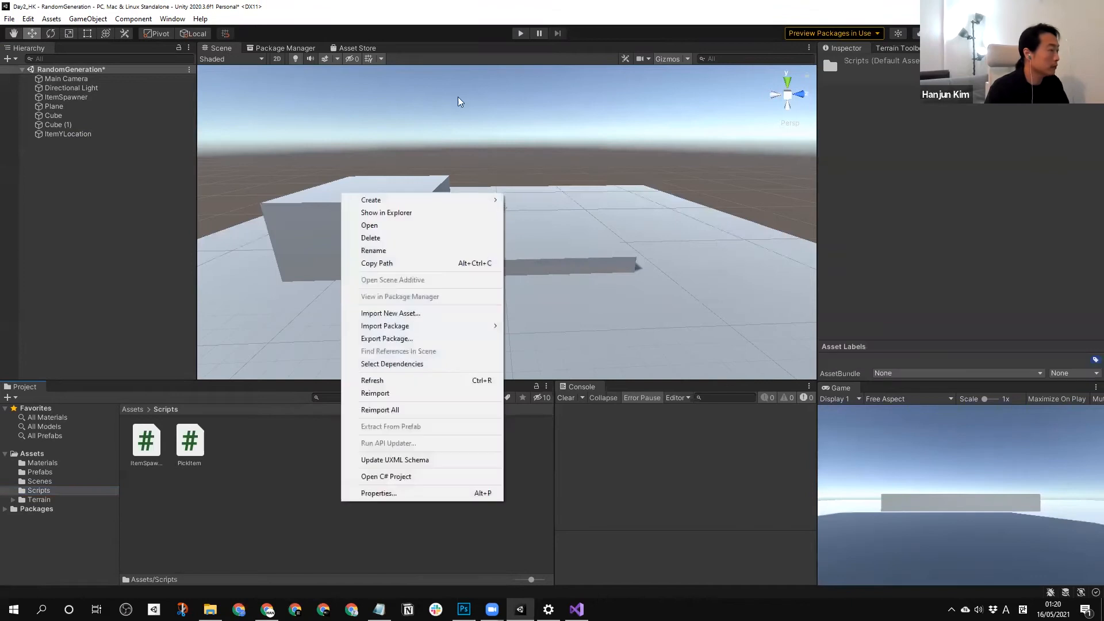
{"action": "mouse_move", "coordinate": [463, 200]}
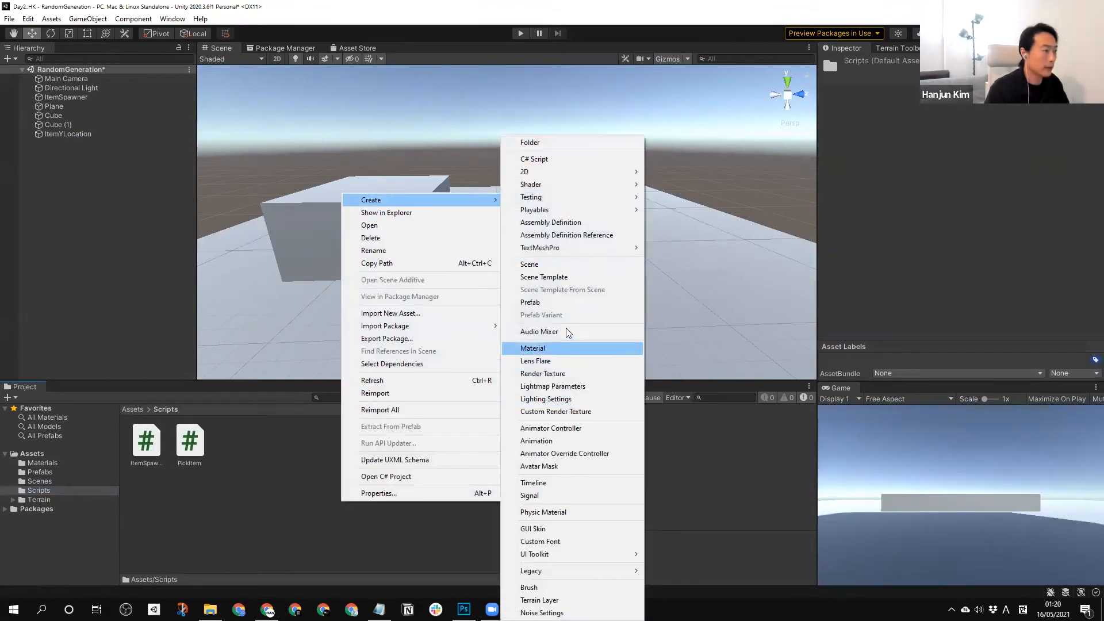
{"action": "left_click", "coordinate": [538, 162]}
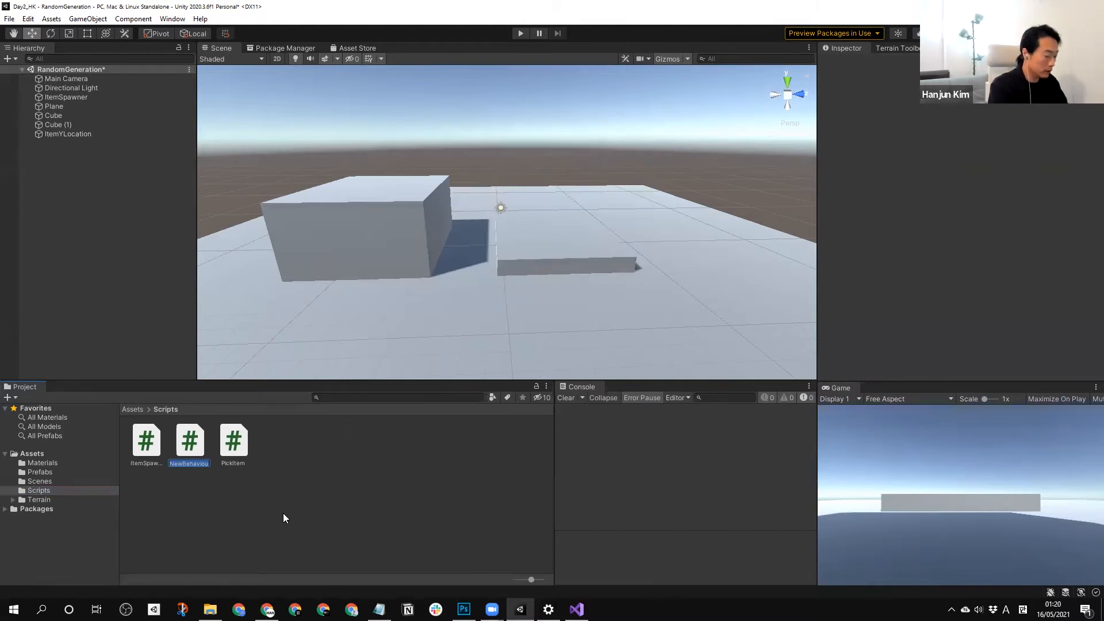
{"action": "type", "text": "Rac"}
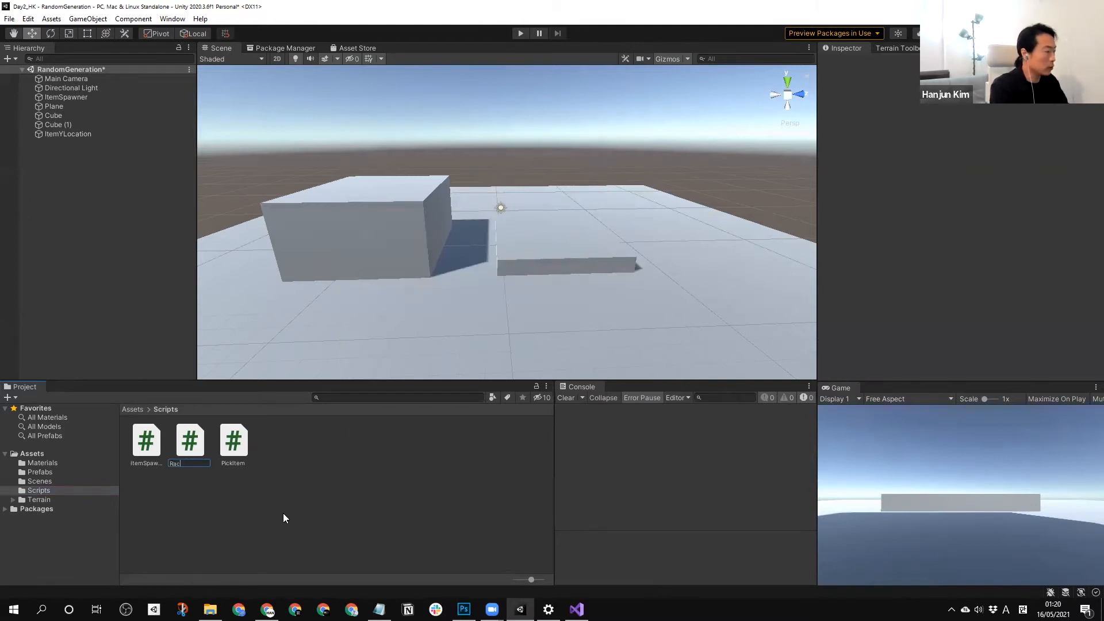
{"action": "key", "text": "BackSpace"}
{"action": "type", "text": "yca"}
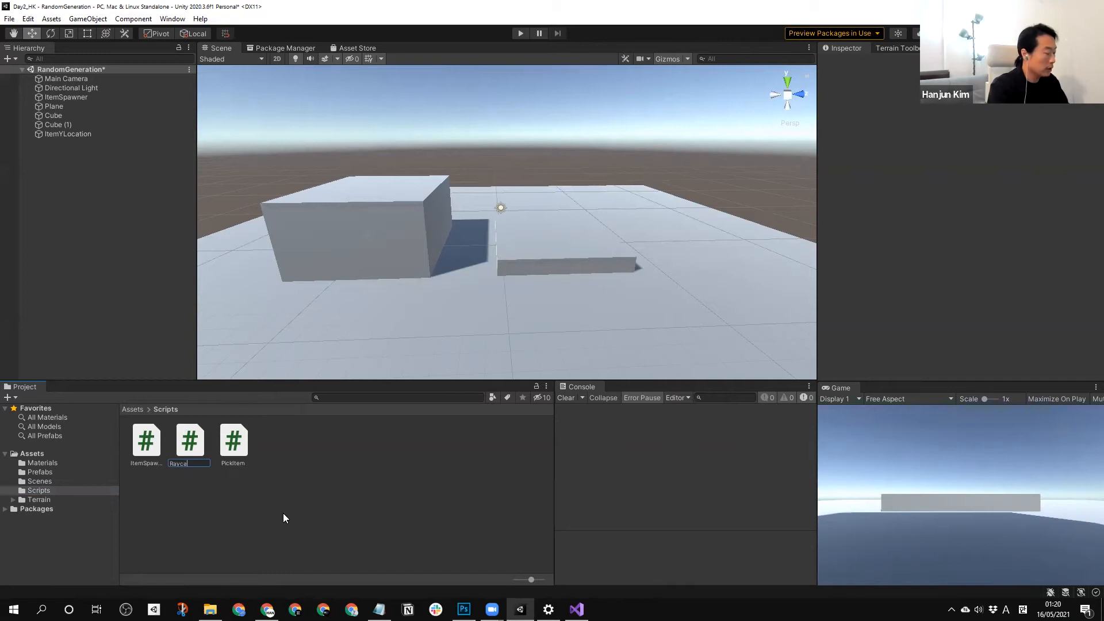
{"action": "type", "text": "stYLocal"}
{"action": "key", "text": "Return"}
Attach the RaycastYLocation script to the ItemYLocation object and reset the object's Transform.
{"action": "mouse_move", "coordinate": [240, 436]}
{"action": "left_mouse_down"}
{"action": "mouse_move", "coordinate": [115, 189]}
{"action": "mouse_move", "coordinate": [75, 135]}
{"action": "mouse_move", "coordinate": [48, 132]}
{"action": "mouse_move", "coordinate": [204, 385]}
{"action": "mouse_move", "coordinate": [292, 490]}
{"action": "mouse_move", "coordinate": [64, 197]}
{"action": "mouse_move", "coordinate": [254, 487]}
{"action": "mouse_move", "coordinate": [231, 451]}
{"action": "left_mouse_up"}
{"action": "left_click_drag", "start_coordinate": [172, 250], "coordinate": [84, 135]}
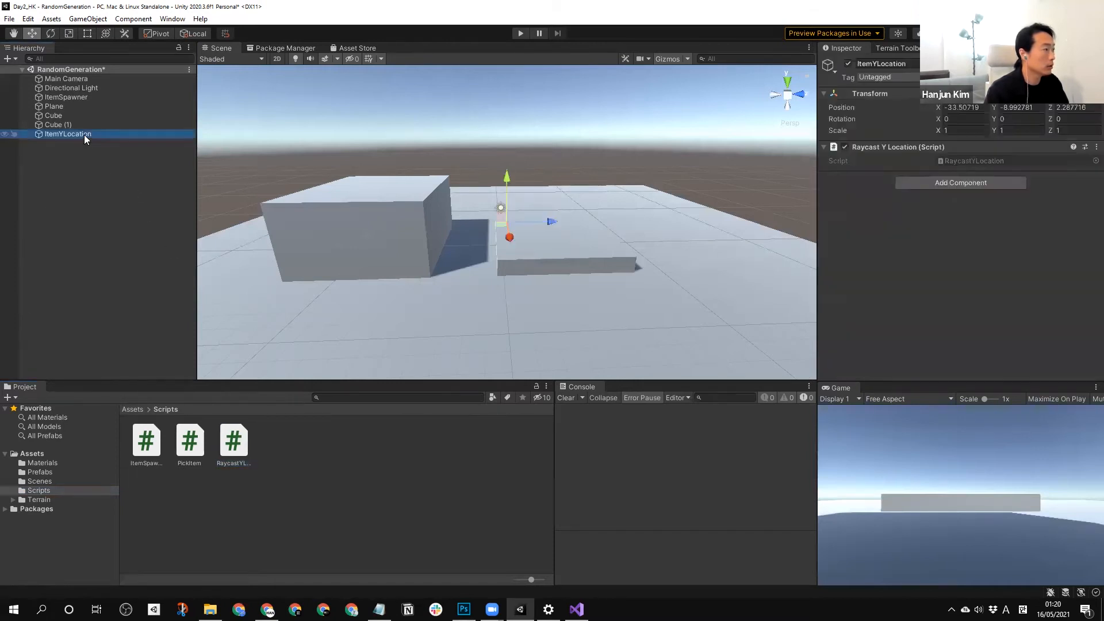
{"action": "right_click", "coordinate": [867, 95]}
{"action": "left_click", "coordinate": [877, 103]}
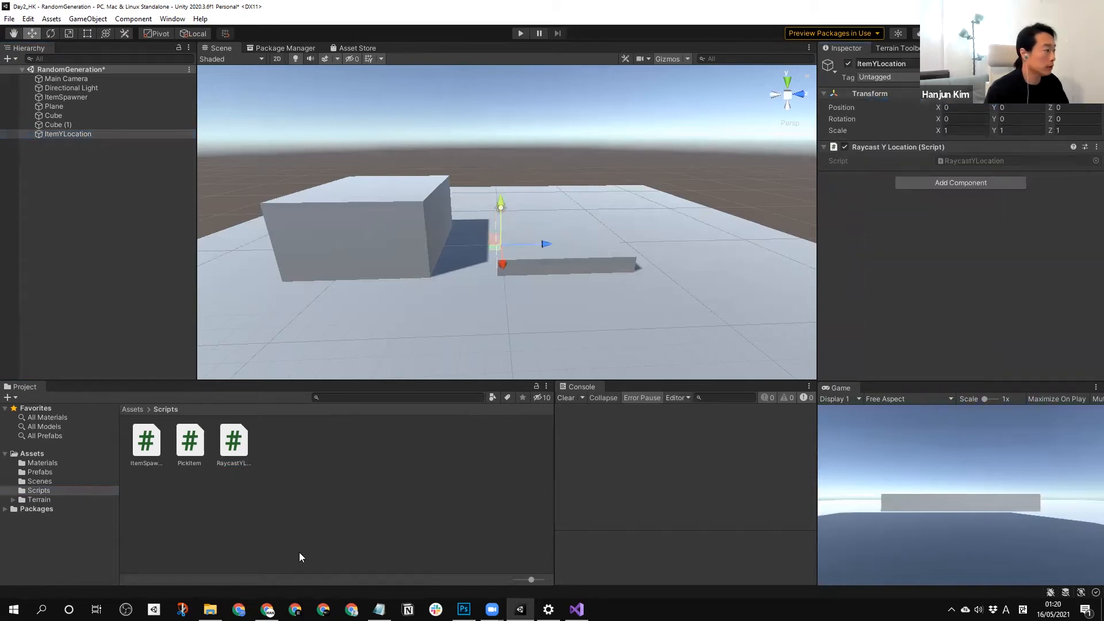
Open the RaycastYLocation script in Visual Studio, return to Unity and select the ItemYLocation object.
{"action": "left_click", "coordinate": [233, 454]}
{"action": "double_click", "coordinate": [233, 453]}
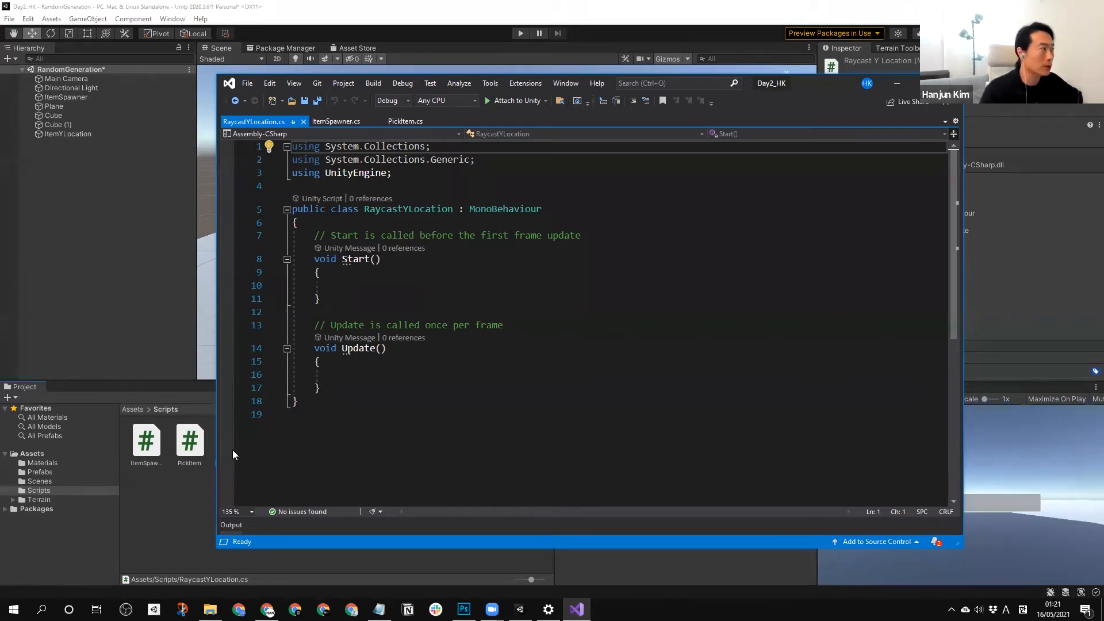
{"action": "left_click", "coordinate": [109, 181]}
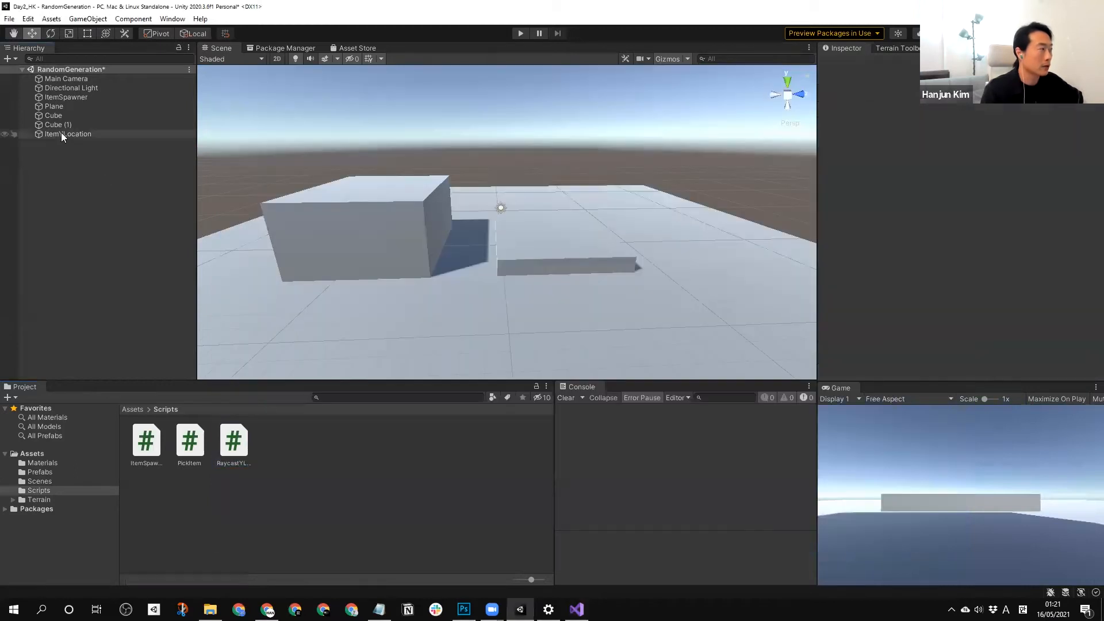
{"action": "left_click", "coordinate": [61, 133]}
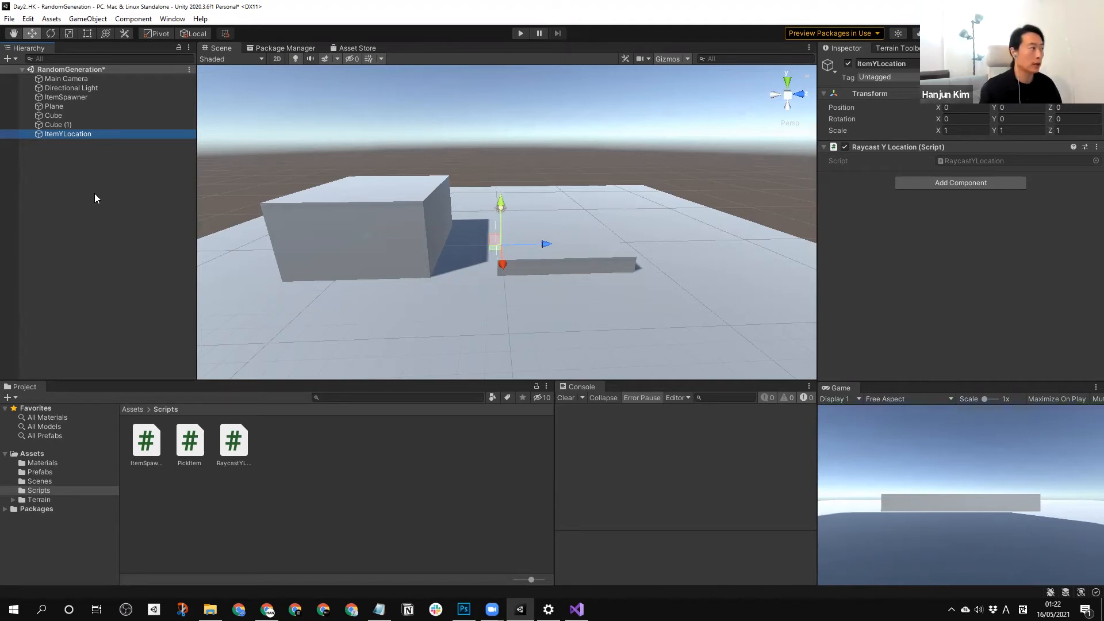
Review the ItemSpawner object and compare the code of the ItemSpawner and PickItem scripts in Visual Studio.
{"action": "left_click", "coordinate": [95, 194]}
{"action": "left_click", "coordinate": [68, 98]}
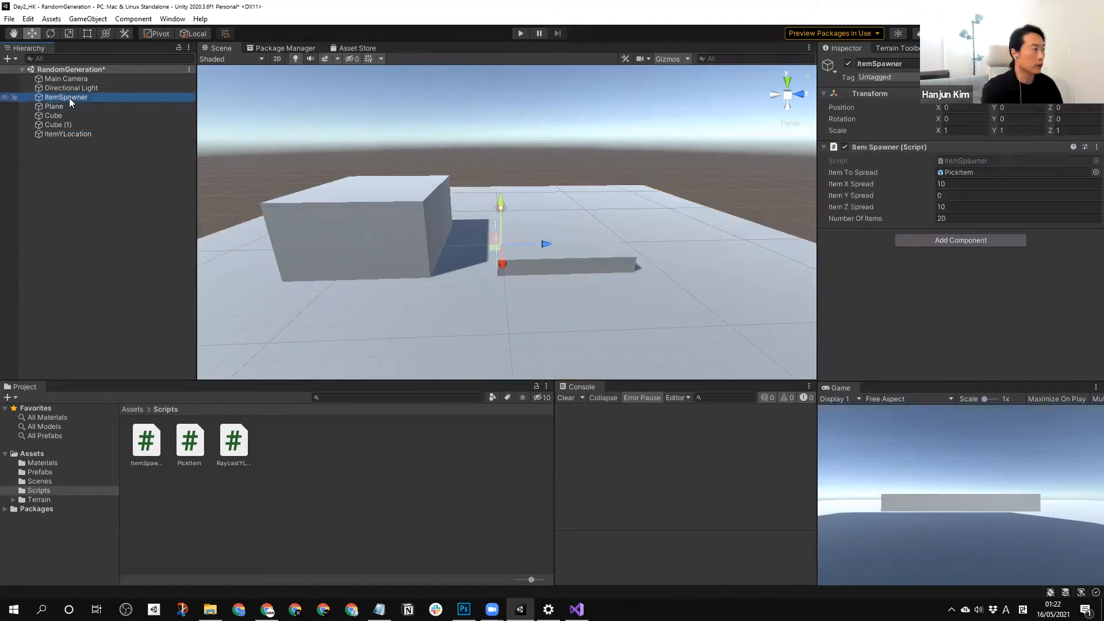
{"action": "left_click", "coordinate": [577, 609]}
{"action": "left_click", "coordinate": [410, 127]}
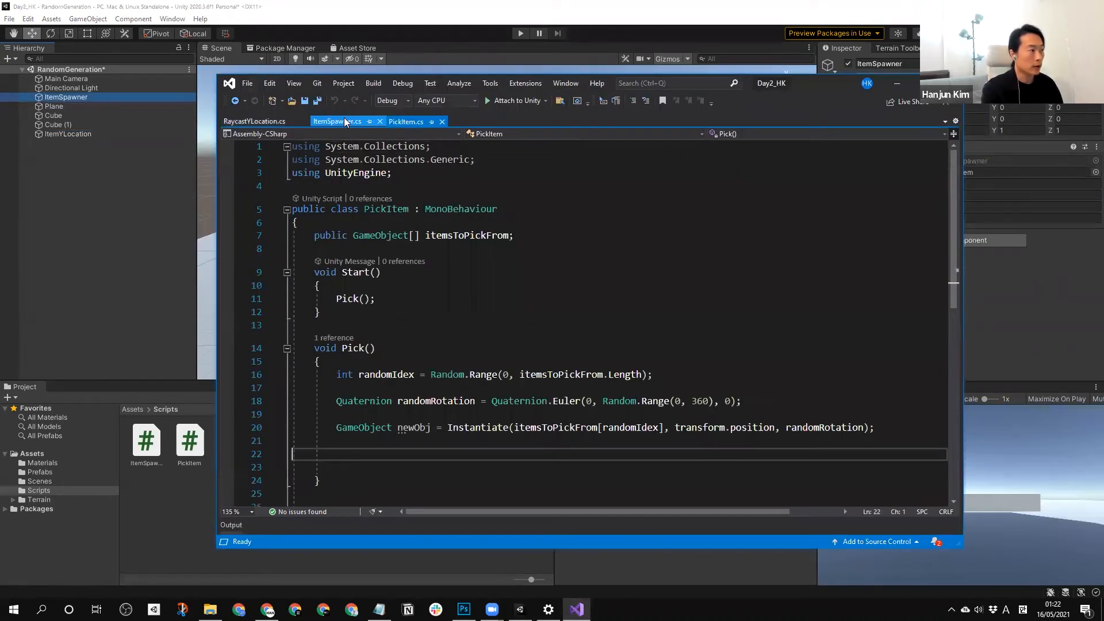
{"action": "left_click", "coordinate": [356, 121]}
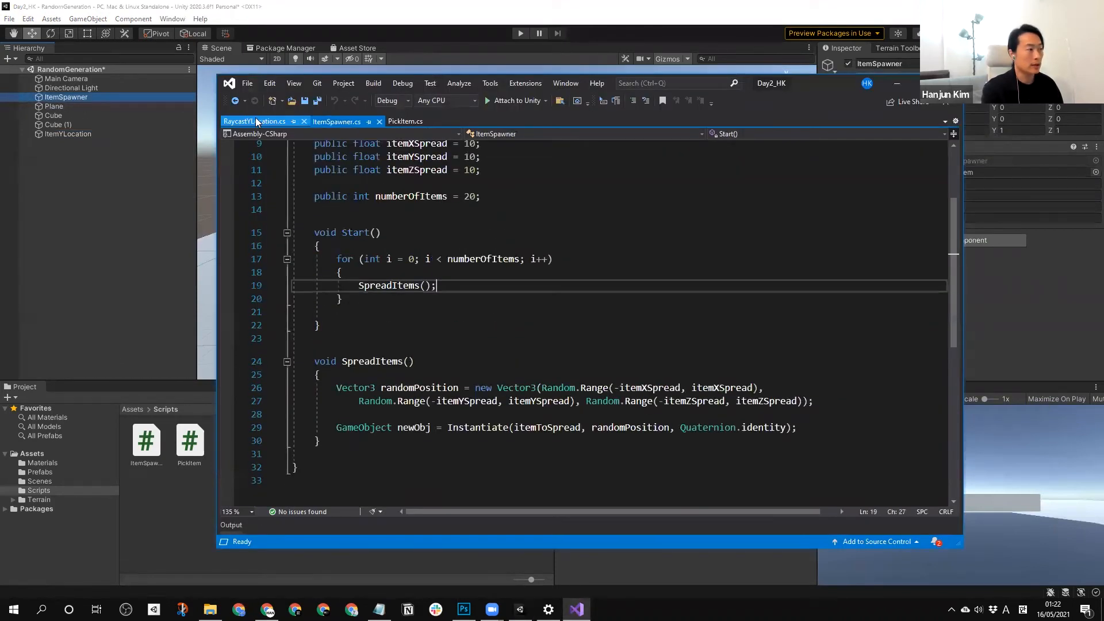
{"action": "left_click", "coordinate": [398, 121]}
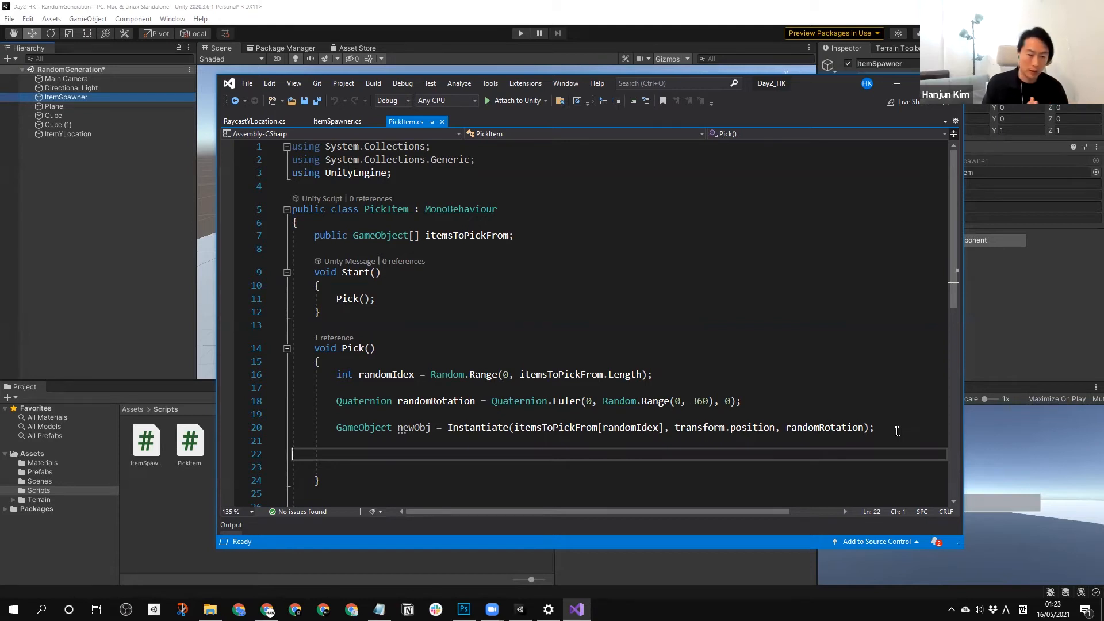
{"action": "left_click", "coordinate": [344, 120]}
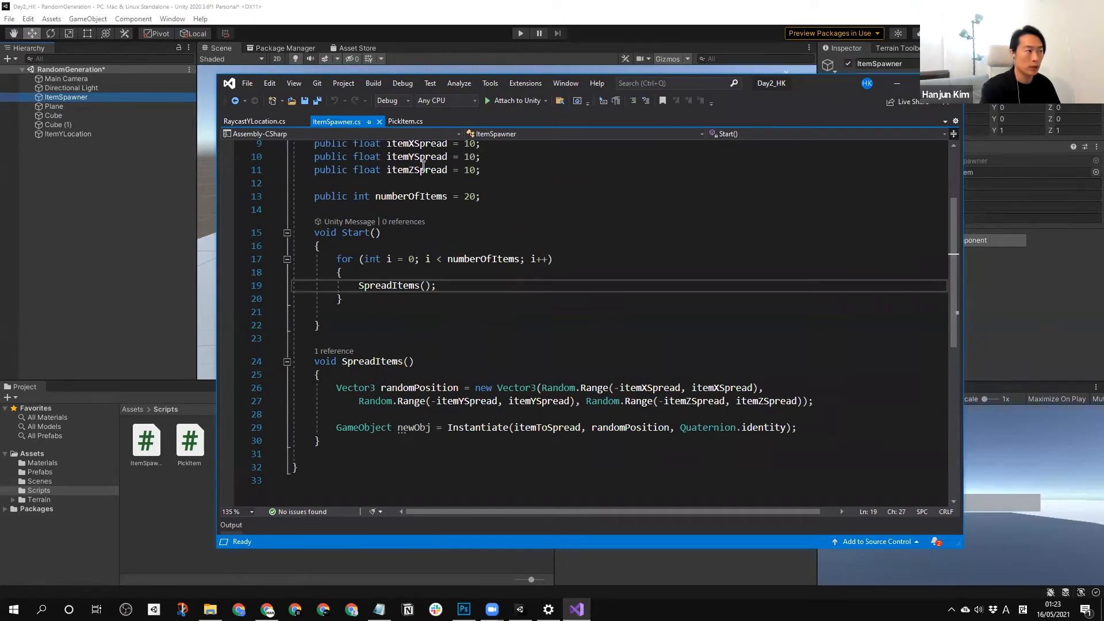
{"action": "scroll", "coordinate": [405, 144], "scroll_direction": "up", "scroll_amount": 2}
{"action": "left_click", "coordinate": [405, 123]}
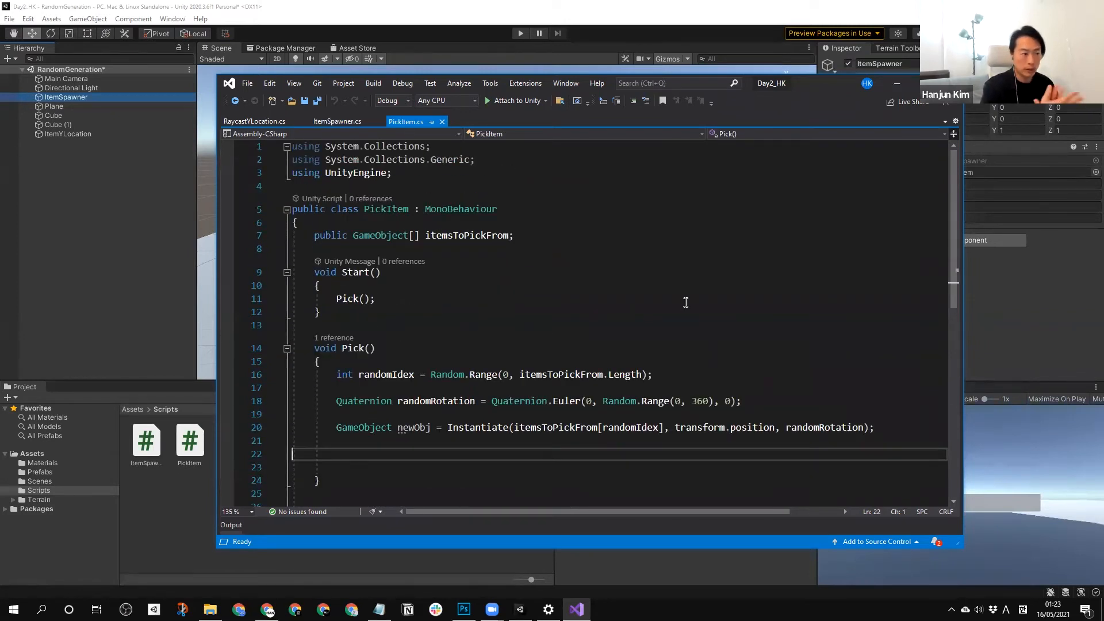
Examine the itemsToPickFrom array and the Start and Pick methods in the PickItem script.
{"action": "left_click", "coordinate": [480, 235]}
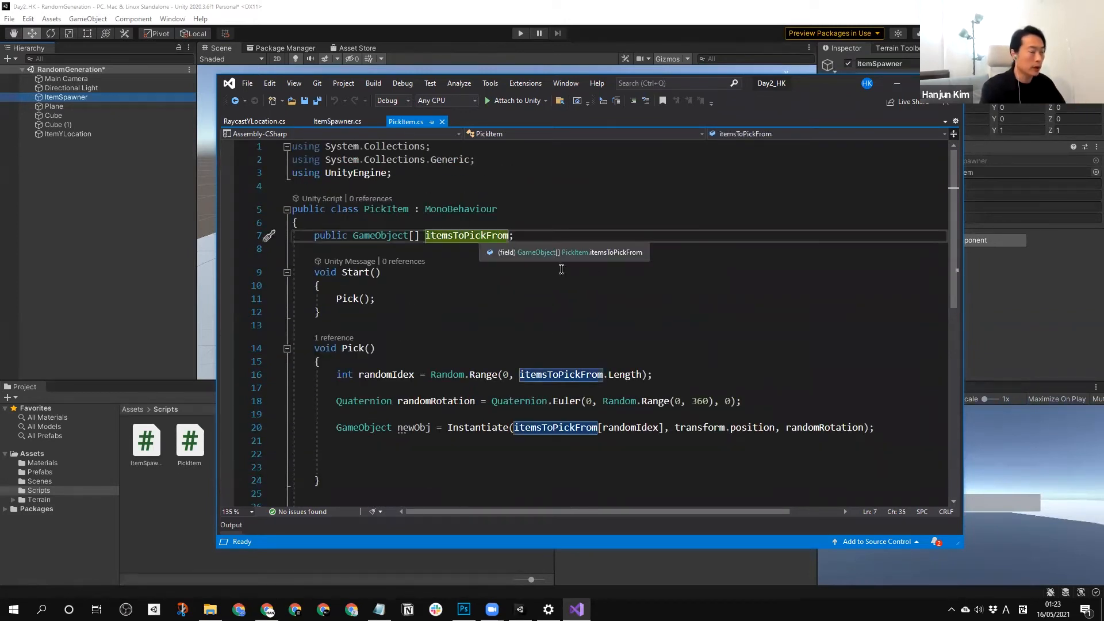
{"action": "scroll", "coordinate": [442, 371], "scroll_direction": "down", "scroll_amount": 1}
{"action": "scroll", "coordinate": [441, 371], "scroll_direction": "down", "scroll_amount": 1}
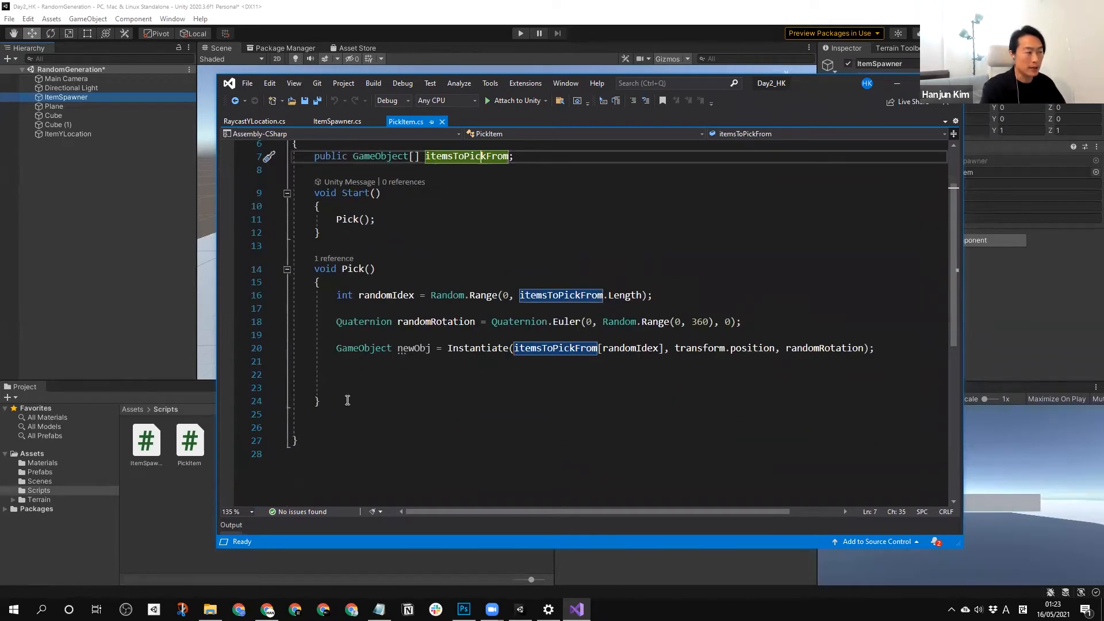
{"action": "left_click_drag", "start_coordinate": [344, 399], "coordinate": [294, 268]}
{"action": "left_click", "coordinate": [587, 247]}
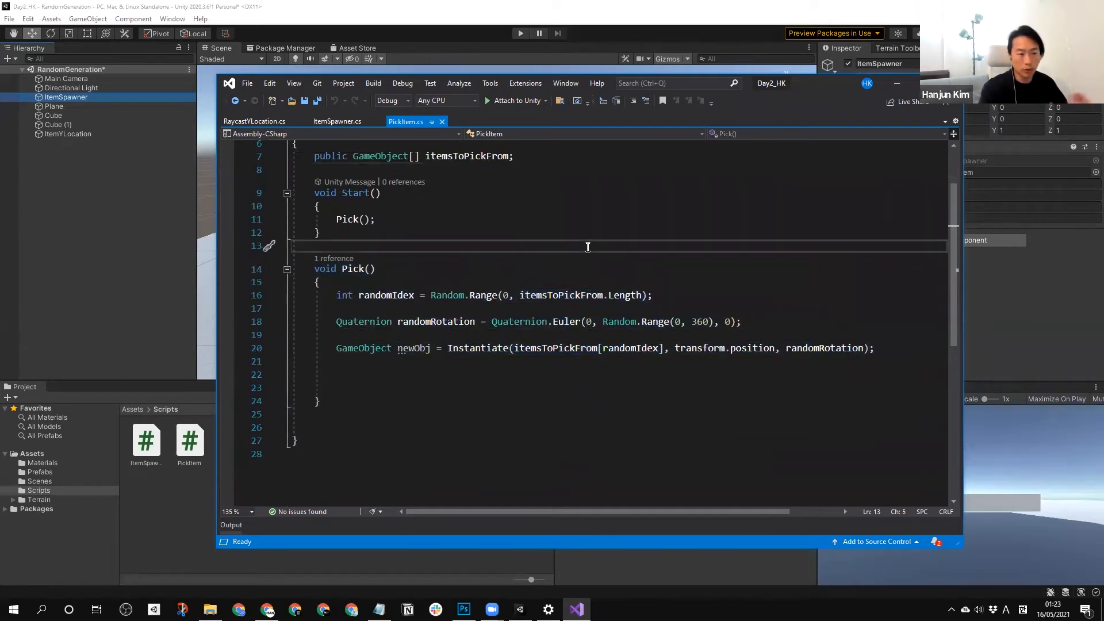
{"action": "scroll", "coordinate": [711, 326], "scroll_direction": "up", "scroll_amount": 1}
{"action": "scroll", "coordinate": [711, 327], "scroll_direction": "up", "scroll_amount": 1}
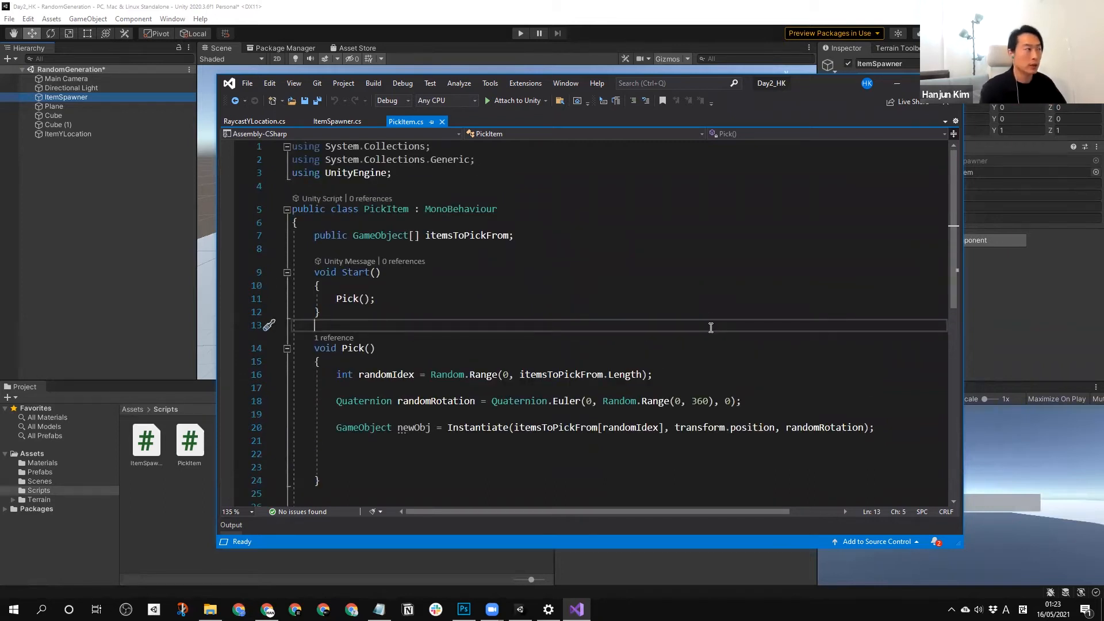
{"action": "left_click", "coordinate": [616, 271]}
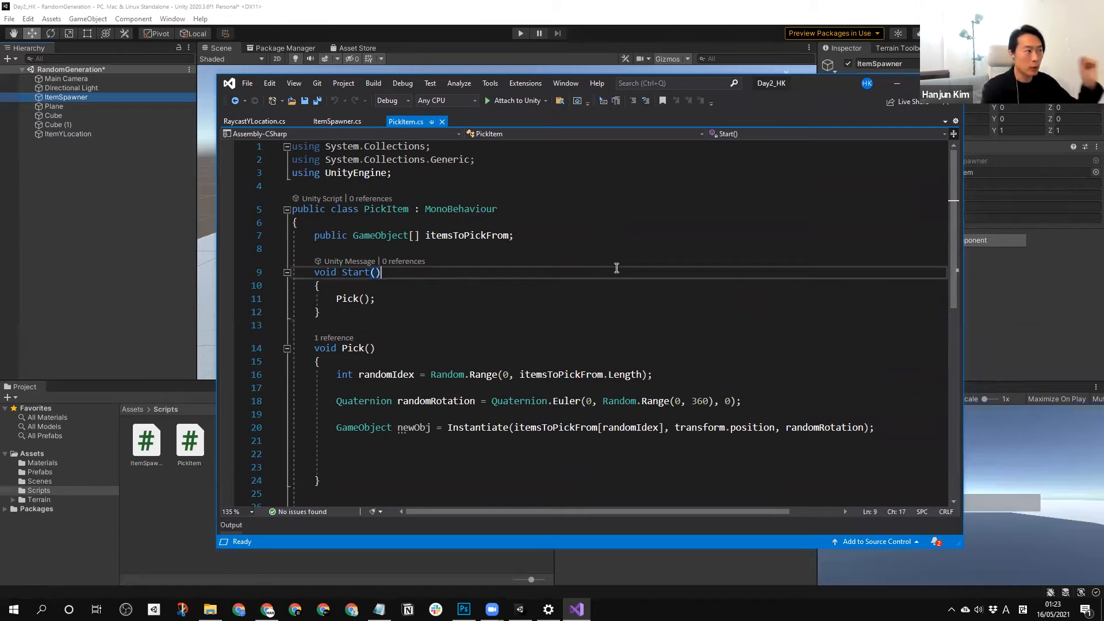
Return to Unity and inspect the components of ItemYLocation, ItemSpawner and the PickItem prefab.
{"action": "left_click", "coordinate": [76, 182]}
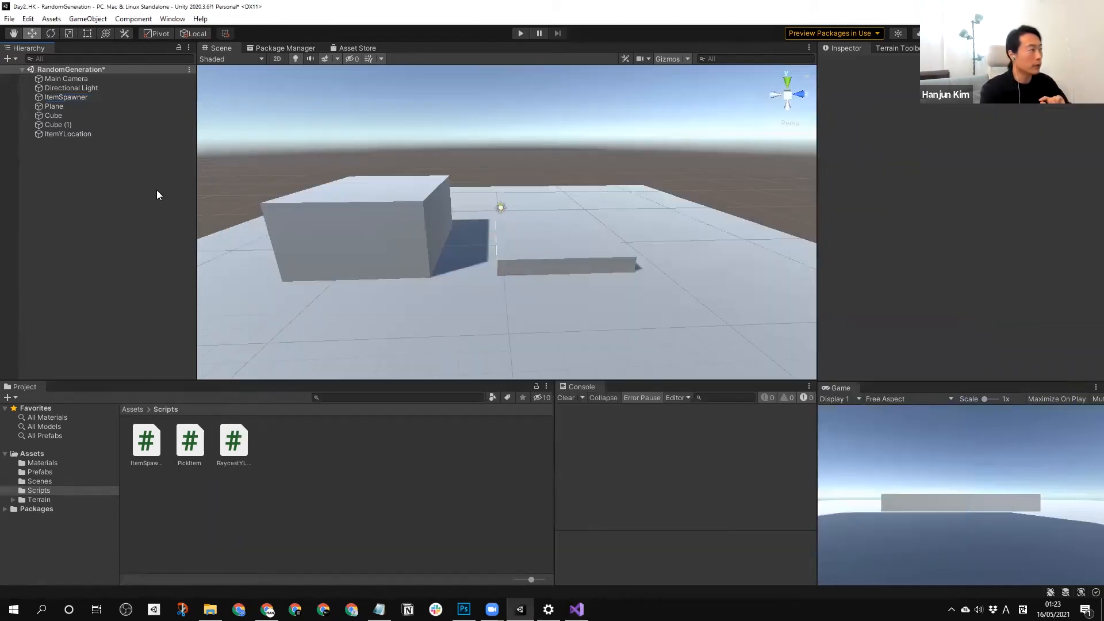
{"action": "left_click", "coordinate": [89, 136]}
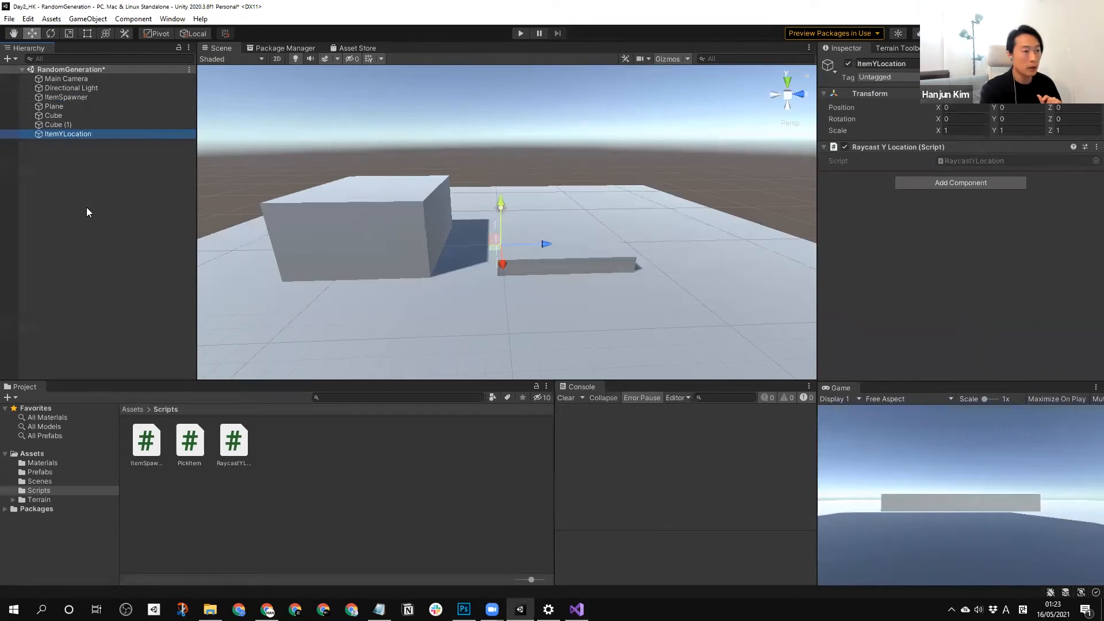
{"action": "left_click", "coordinate": [63, 99]}
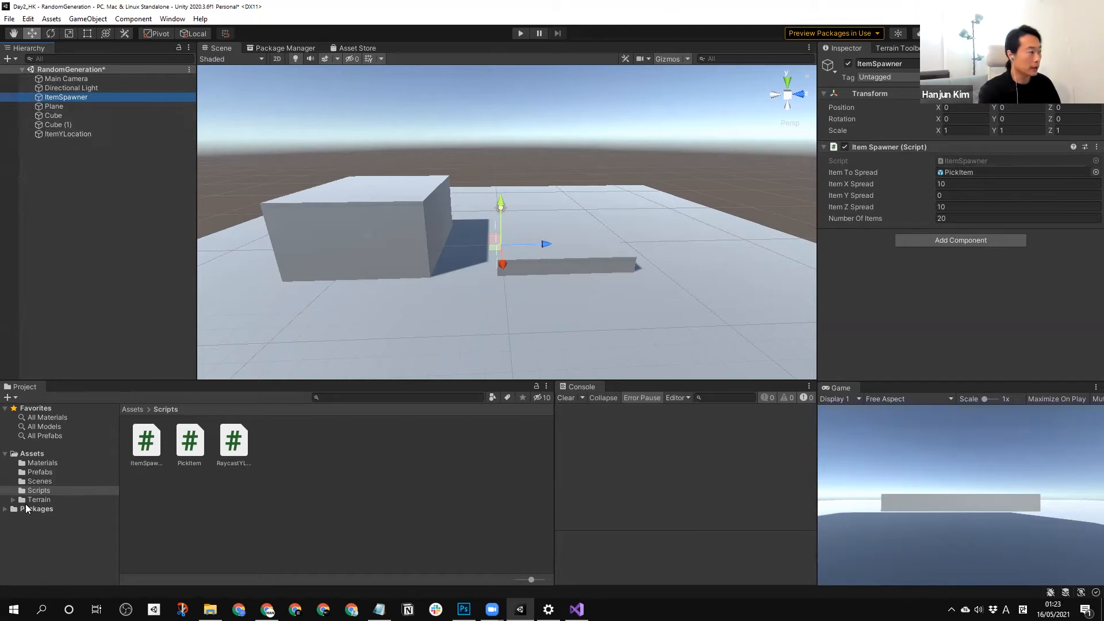
{"action": "left_click", "coordinate": [40, 471]}
{"action": "left_click", "coordinate": [233, 441]}
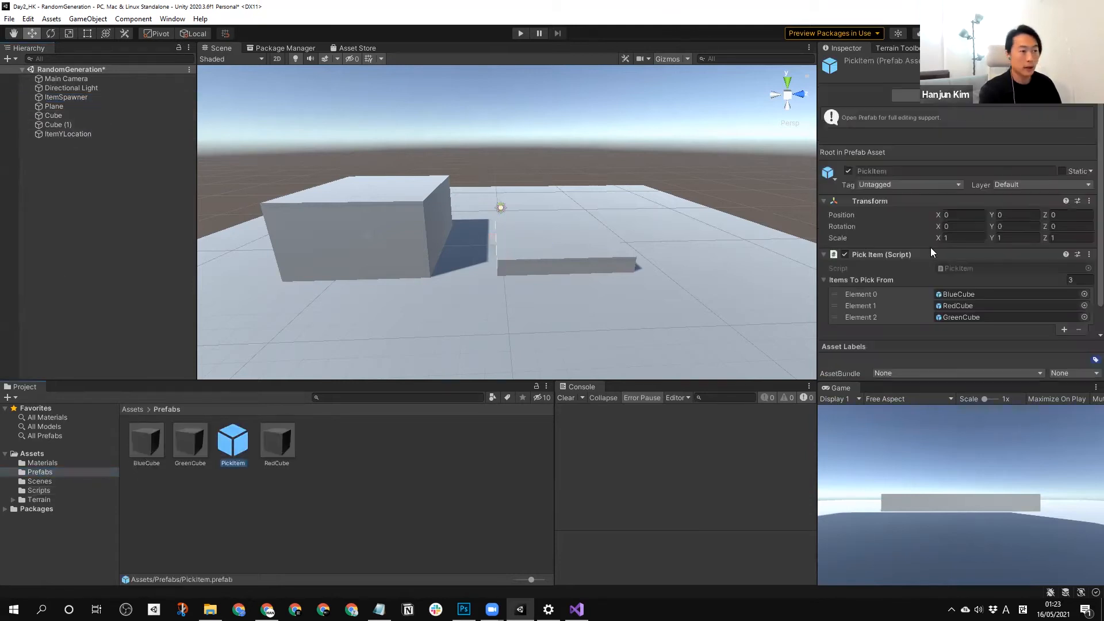
{"action": "scroll", "coordinate": [901, 281], "scroll_direction": "down", "scroll_amount": 1}
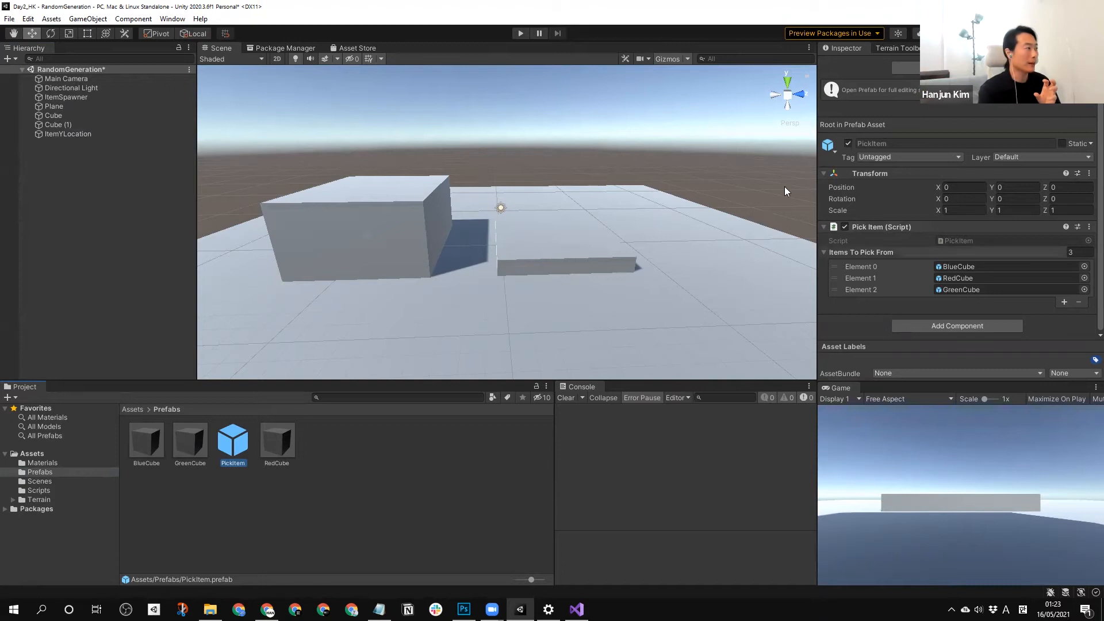
Compare the script components attached to the ItemYLocation and ItemSpawner objects.
{"action": "left_click", "coordinate": [71, 152]}
{"action": "left_click", "coordinate": [72, 134]}
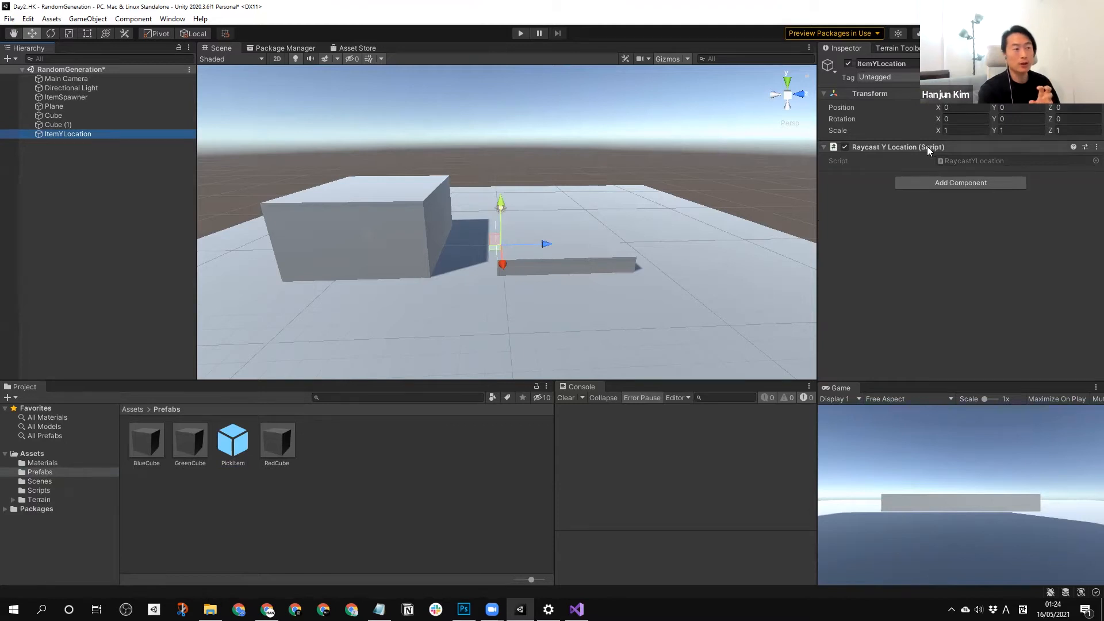
{"action": "left_click", "coordinate": [64, 97]}
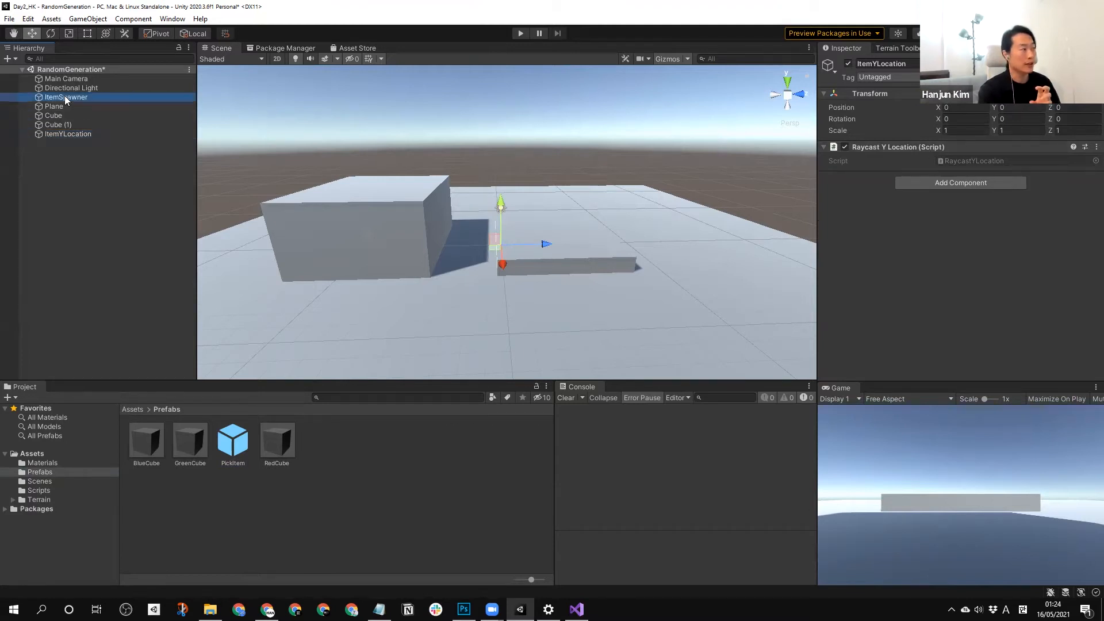
{"action": "left_click", "coordinate": [93, 172]}
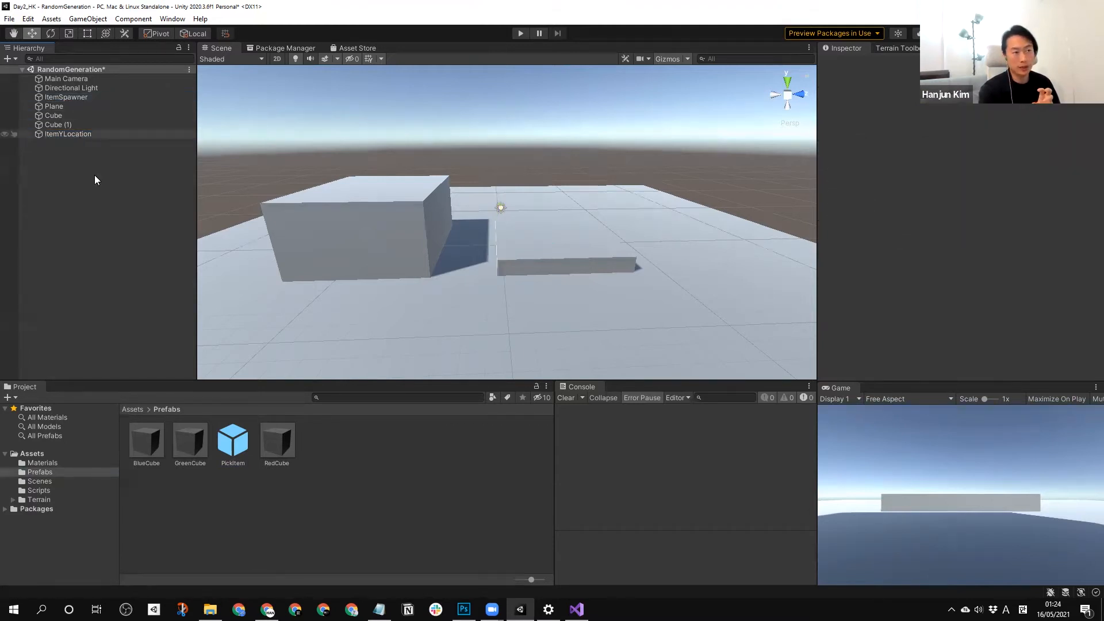
{"action": "left_click", "coordinate": [58, 96]}
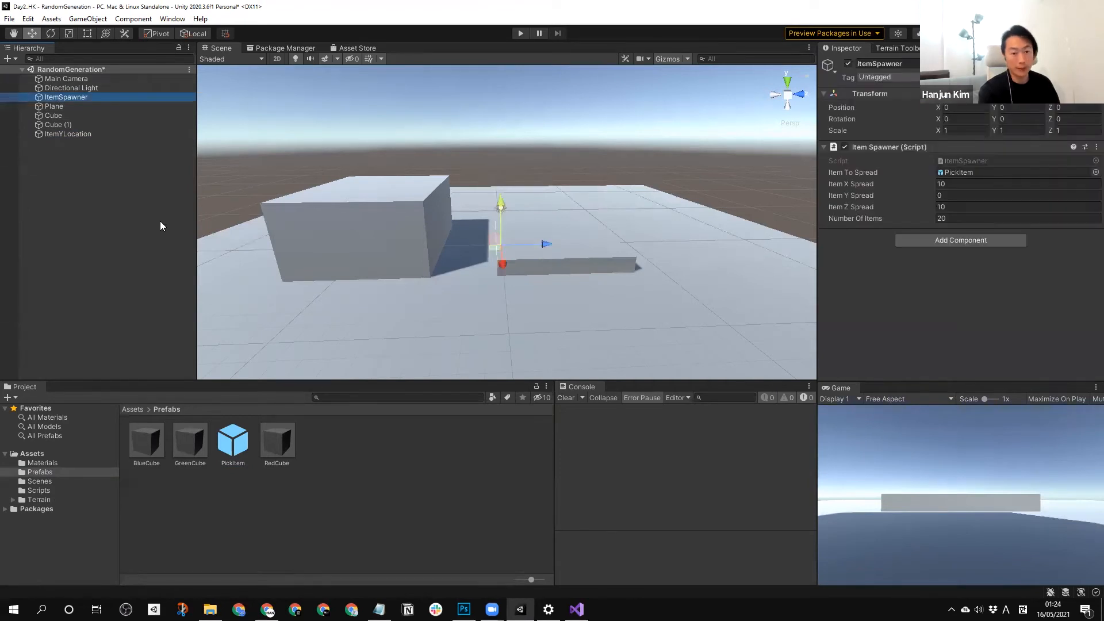
{"action": "left_click", "coordinate": [91, 137]}
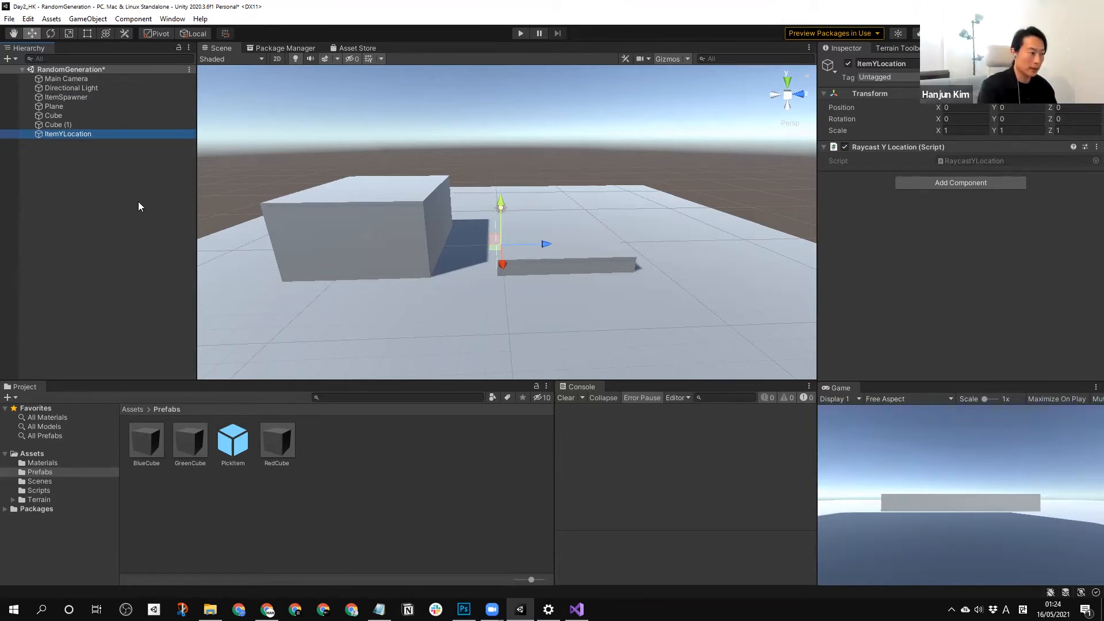
{"action": "left_click", "coordinate": [122, 230]}
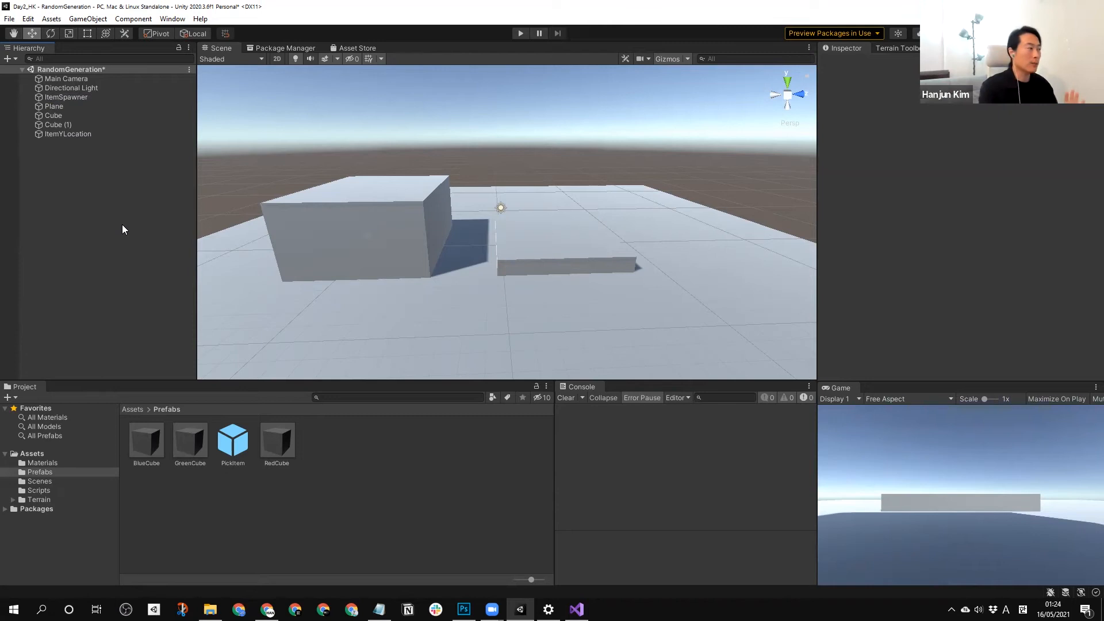
Create an empty object in the scene and name it GameSettings.
{"action": "right_click", "coordinate": [117, 170]}
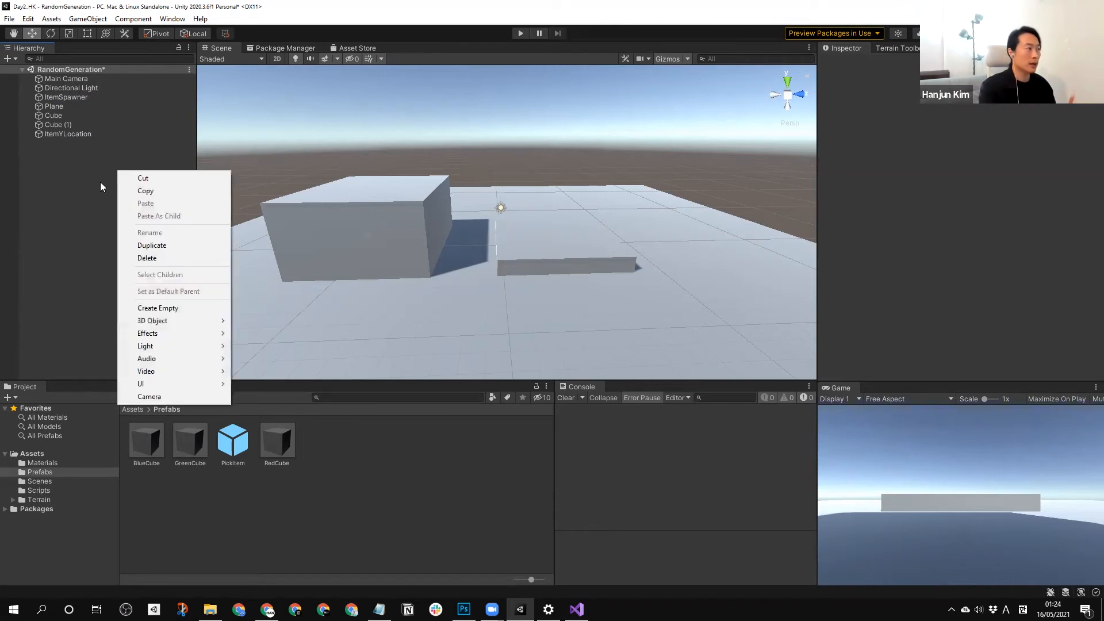
{"action": "left_click", "coordinate": [91, 216]}
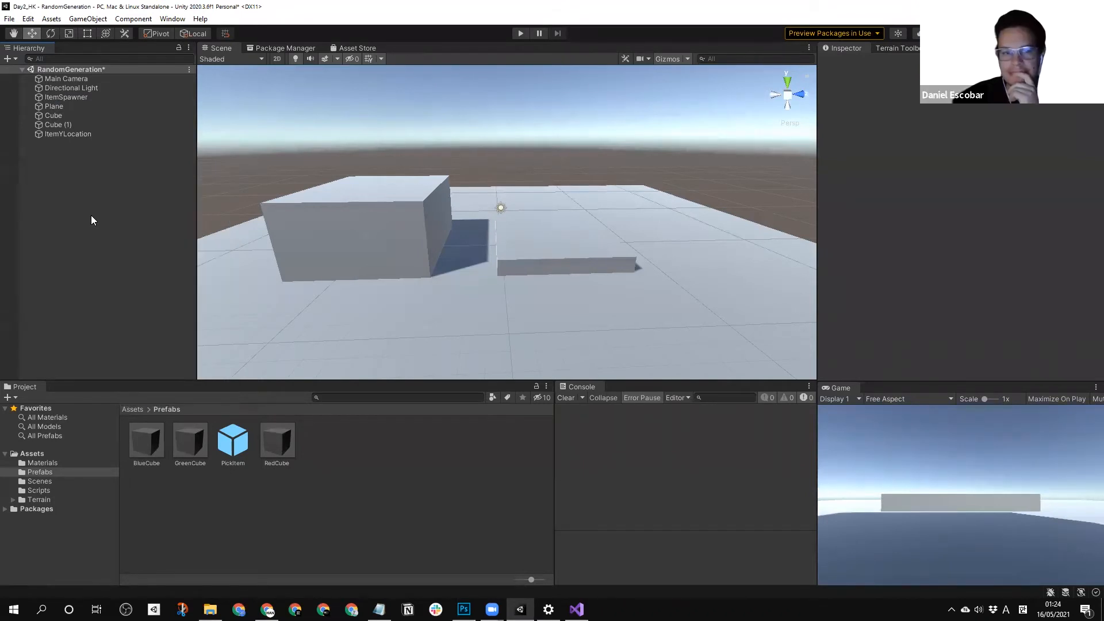
{"action": "right_click", "coordinate": [66, 194]}
{"action": "left_click", "coordinate": [115, 333]}
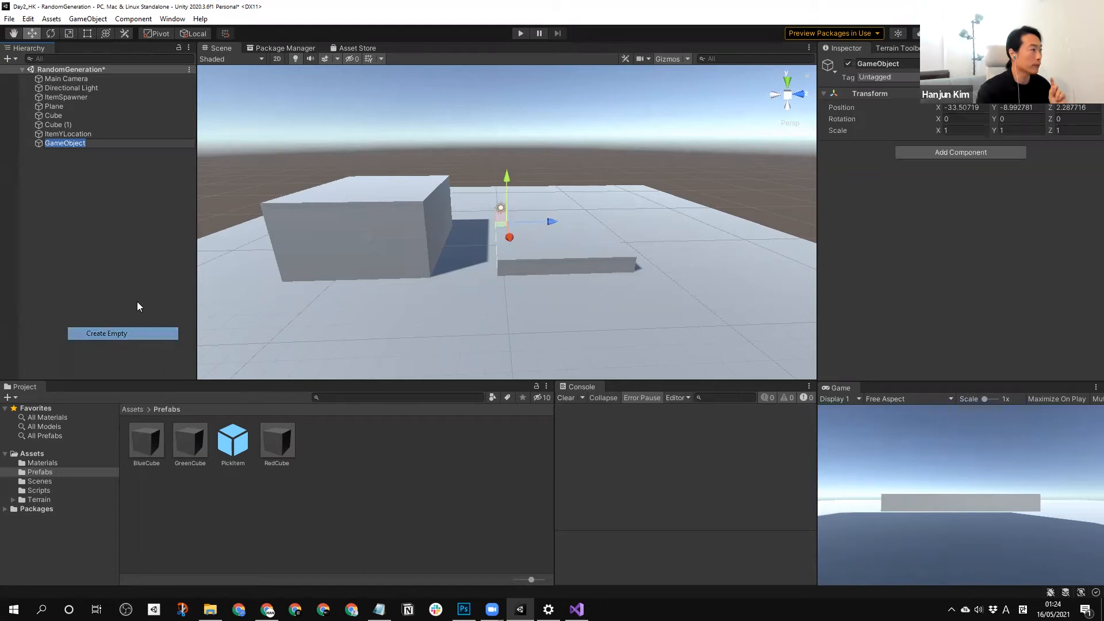
{"action": "type", "text": "G"}
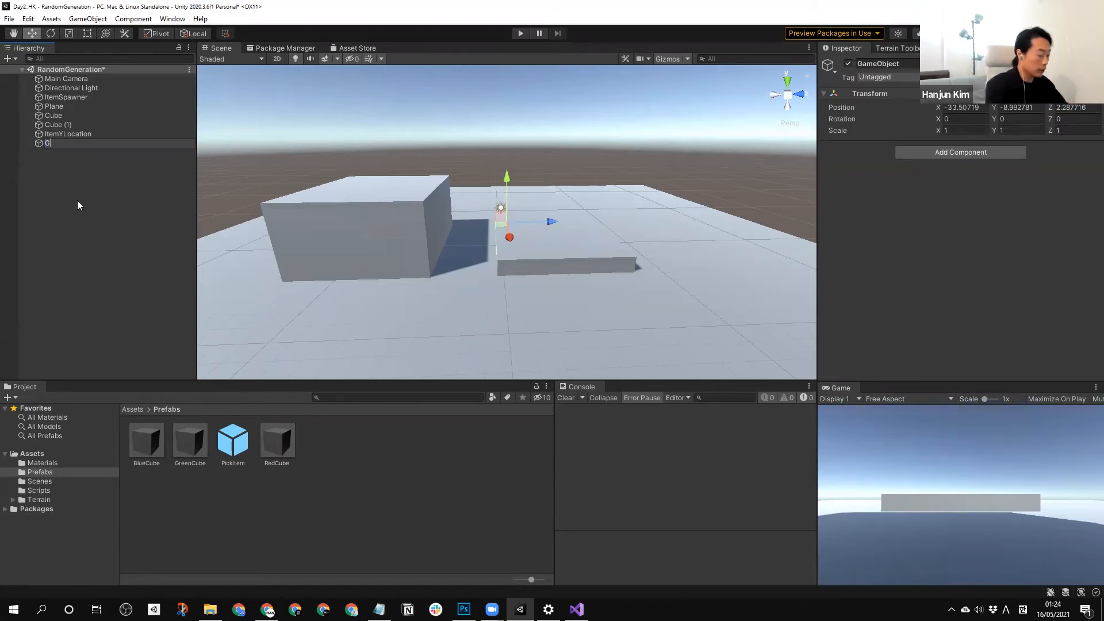
{"action": "type", "text": "ameSettings"}
{"action": "key", "text": "Return"}
{"action": "left_click", "coordinate": [78, 200]}
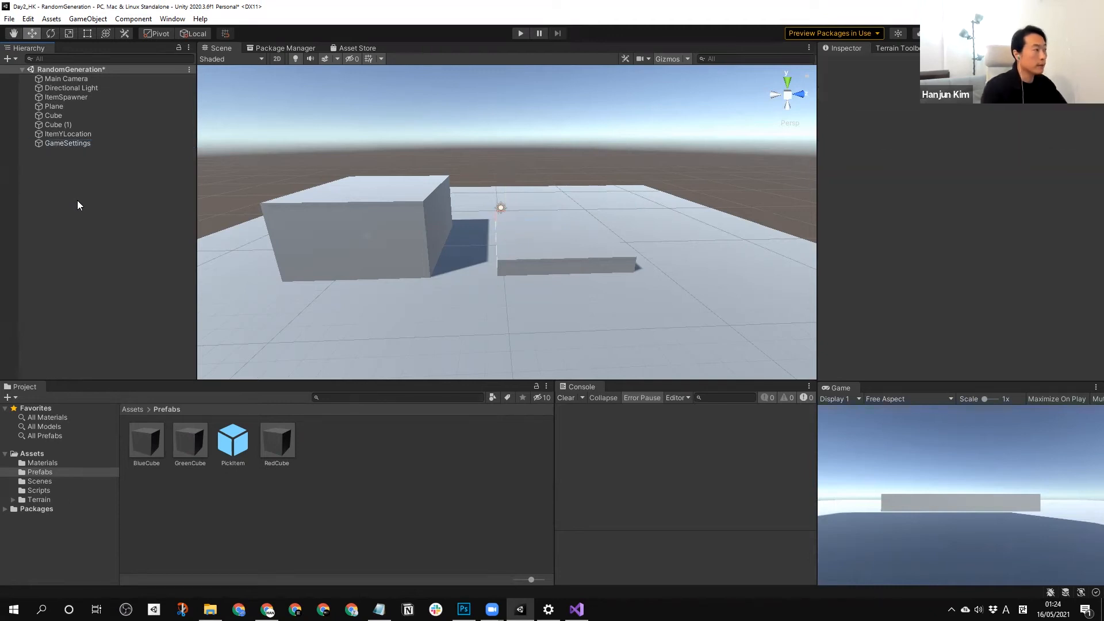
Create a C# script named GameSettings in the Scripts folder.
{"action": "left_click", "coordinate": [38, 489]}
{"action": "right_click", "coordinate": [318, 471]}
{"action": "mouse_move", "coordinate": [412, 171]}
{"action": "left_click", "coordinate": [517, 154]}
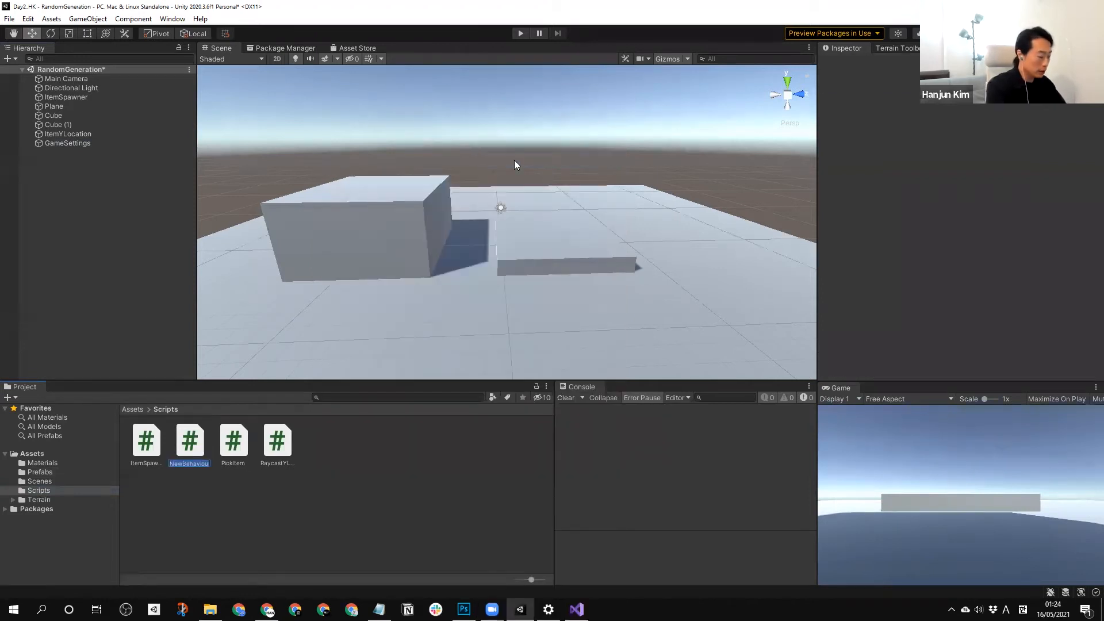
{"action": "type", "text": "GameSet"}
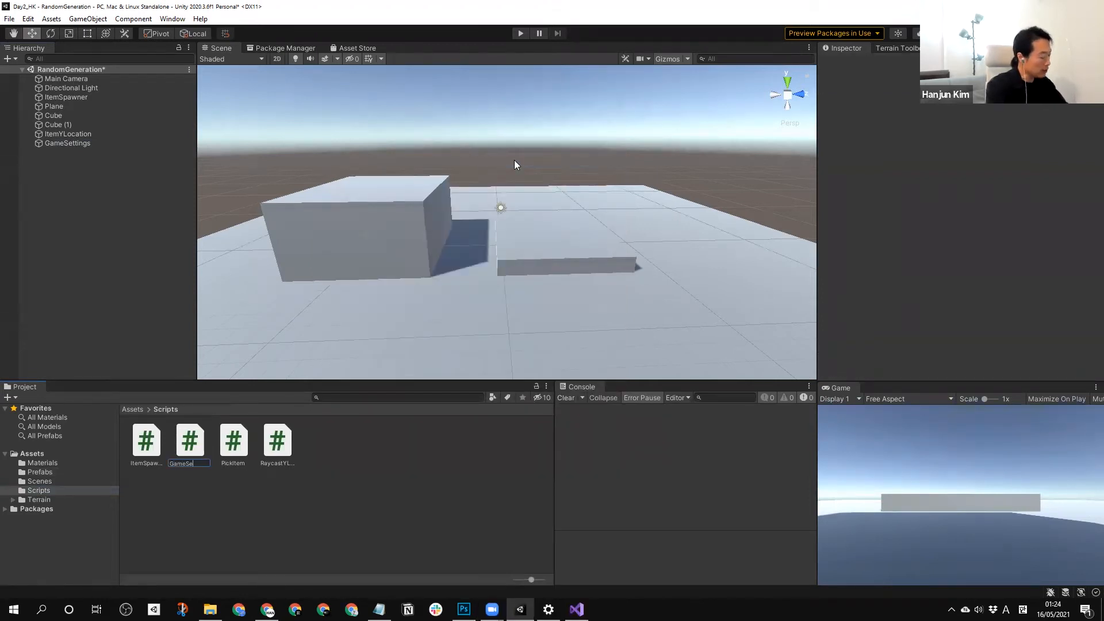
{"action": "type", "text": "tings"}
{"action": "key", "text": "Return"}
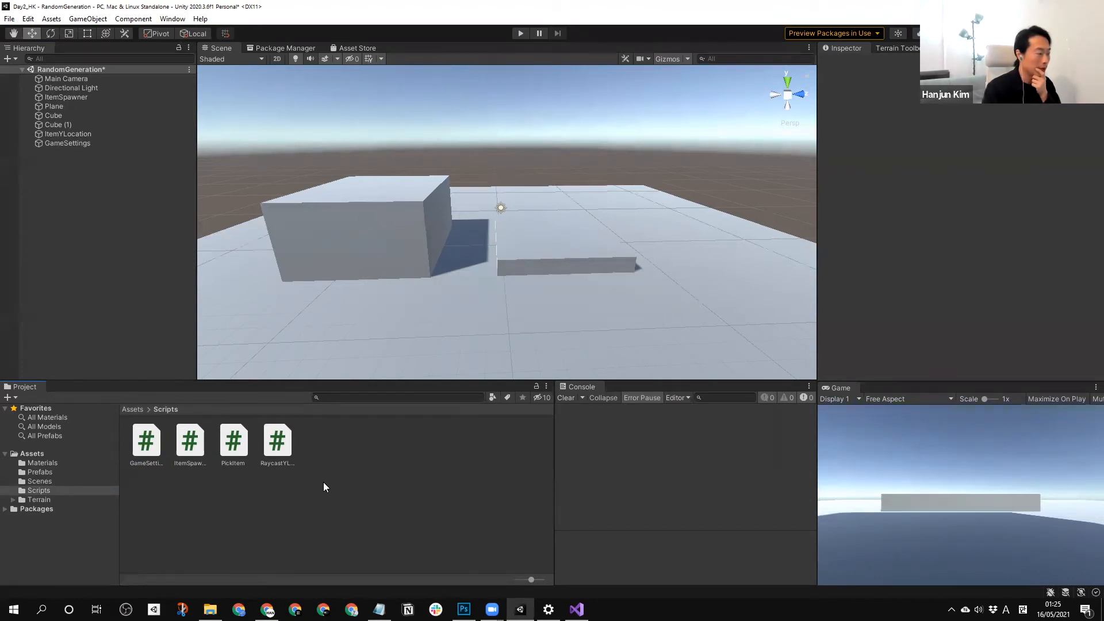
Delete the GameSettings script from the Scripts folder.
{"action": "left_click", "coordinate": [134, 452]}
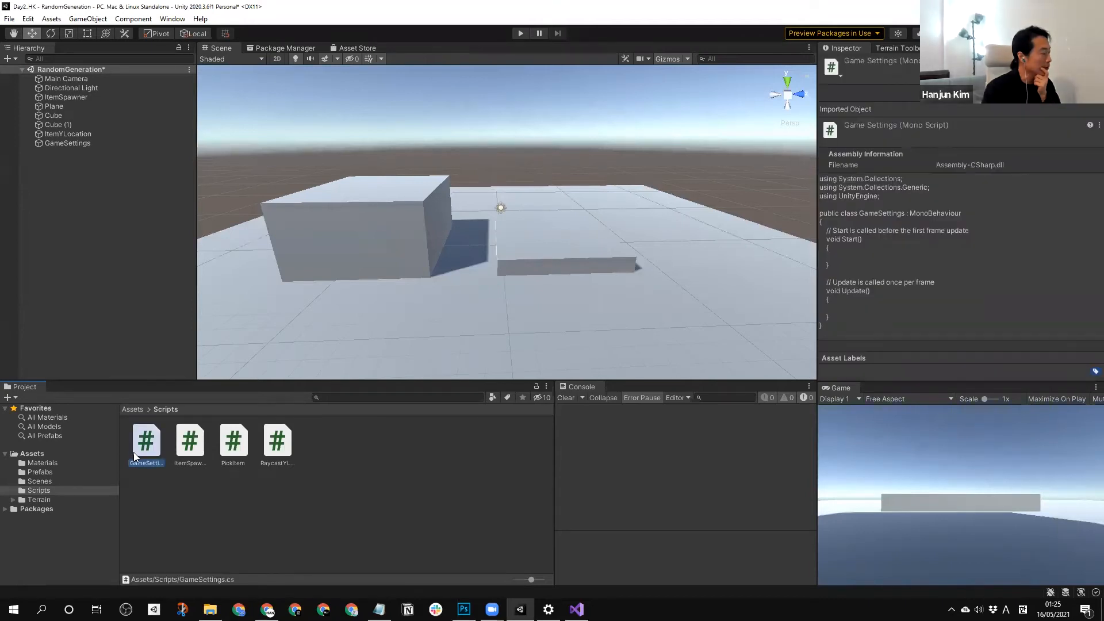
{"action": "left_click", "coordinate": [221, 514]}
{"action": "left_click", "coordinate": [144, 444]}
{"action": "key", "text": "Delete"}
{"action": "key", "text": "Return"}
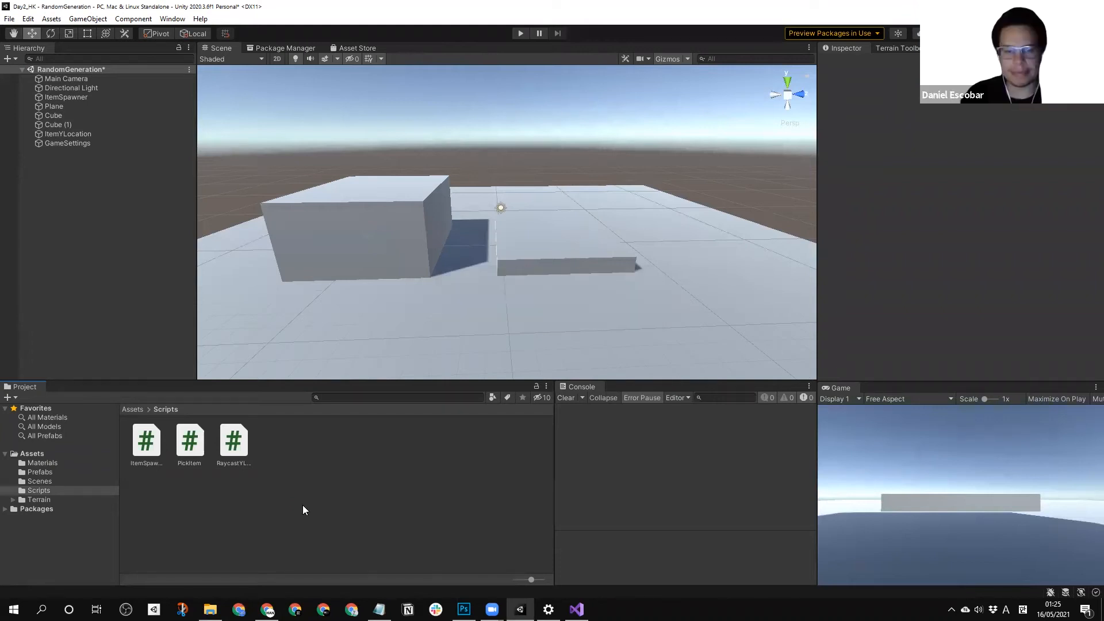
Create a C# script named GameController in the Scripts folder.
{"action": "right_click", "coordinate": [320, 480]}
{"action": "mouse_move", "coordinate": [406, 175]}
{"action": "left_click", "coordinate": [523, 160]}
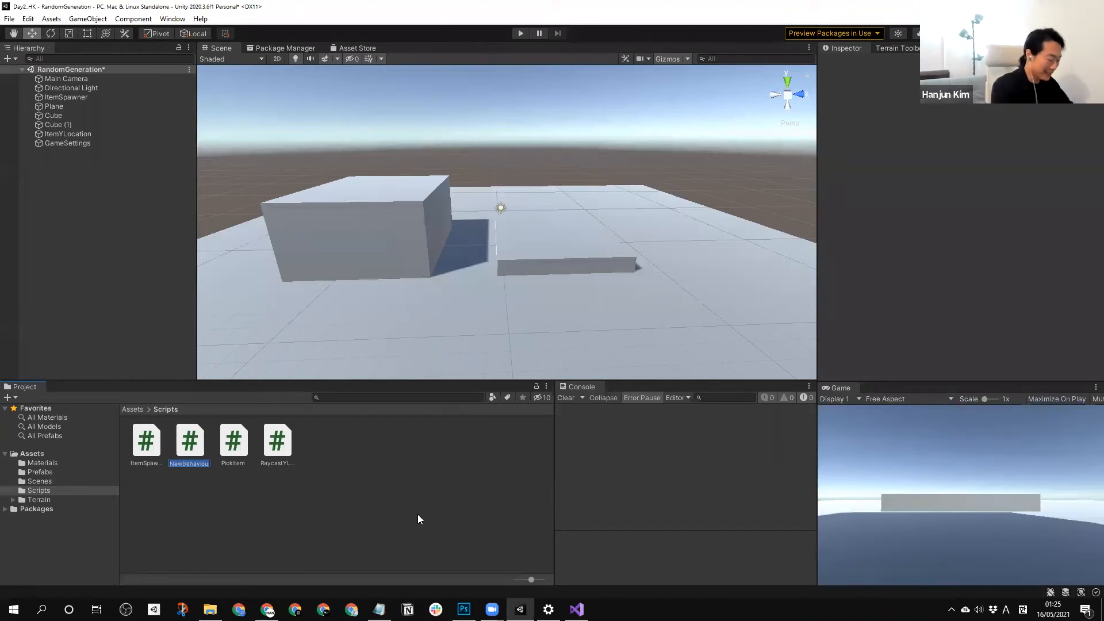
{"action": "type", "text": "G"}
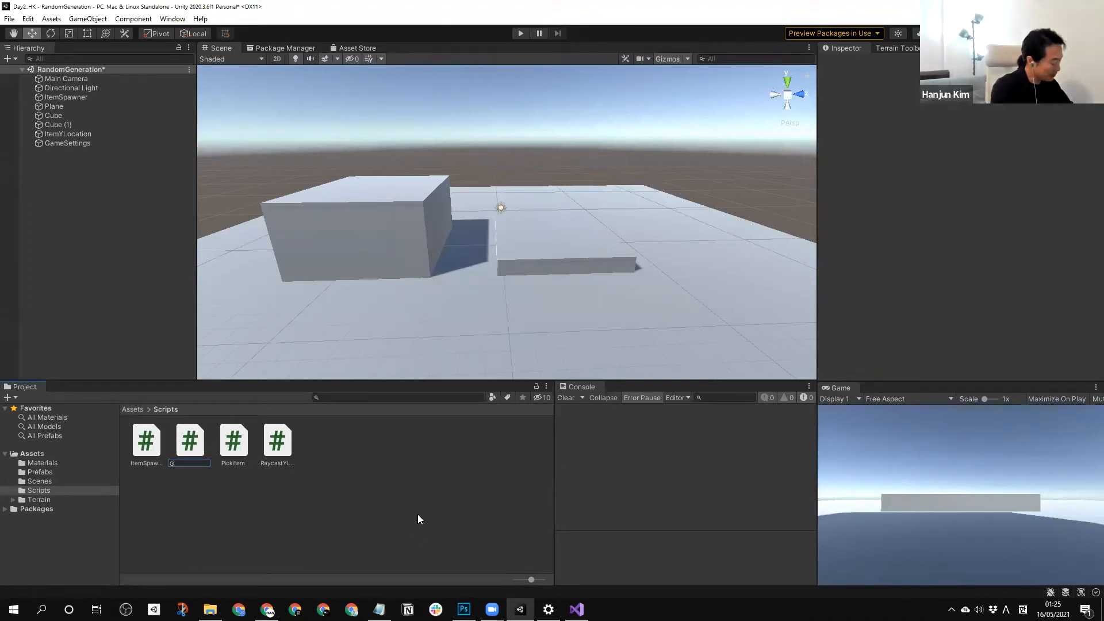
{"action": "type", "text": "en"}
{"action": "key", "text": "BackSpace"}
{"action": "key", "text": "BackSpace"}
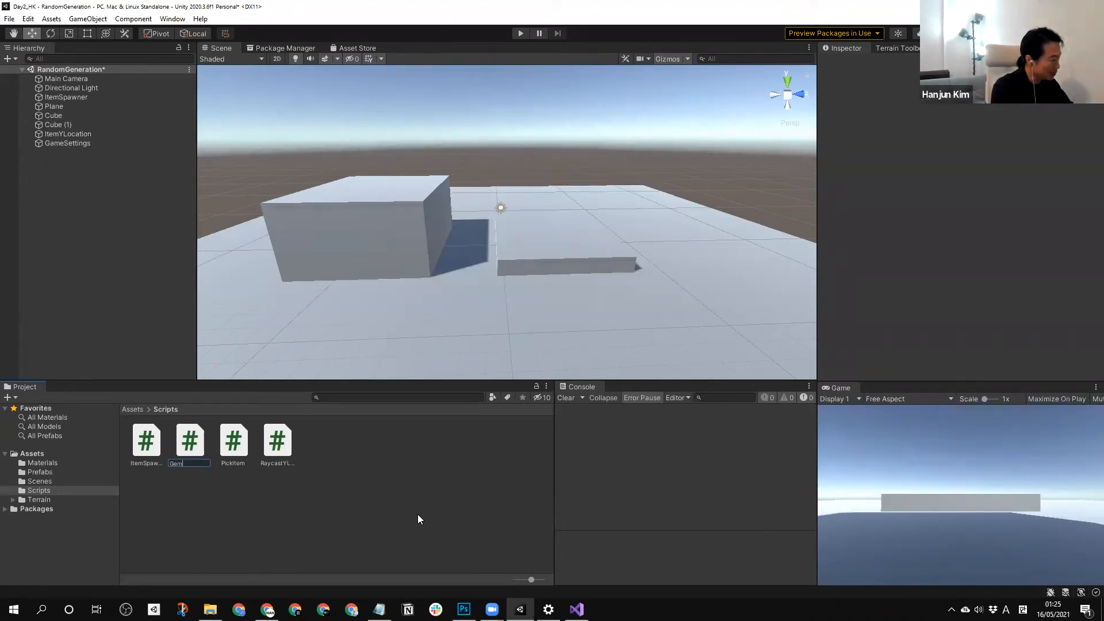
{"action": "type", "text": "ameController"}
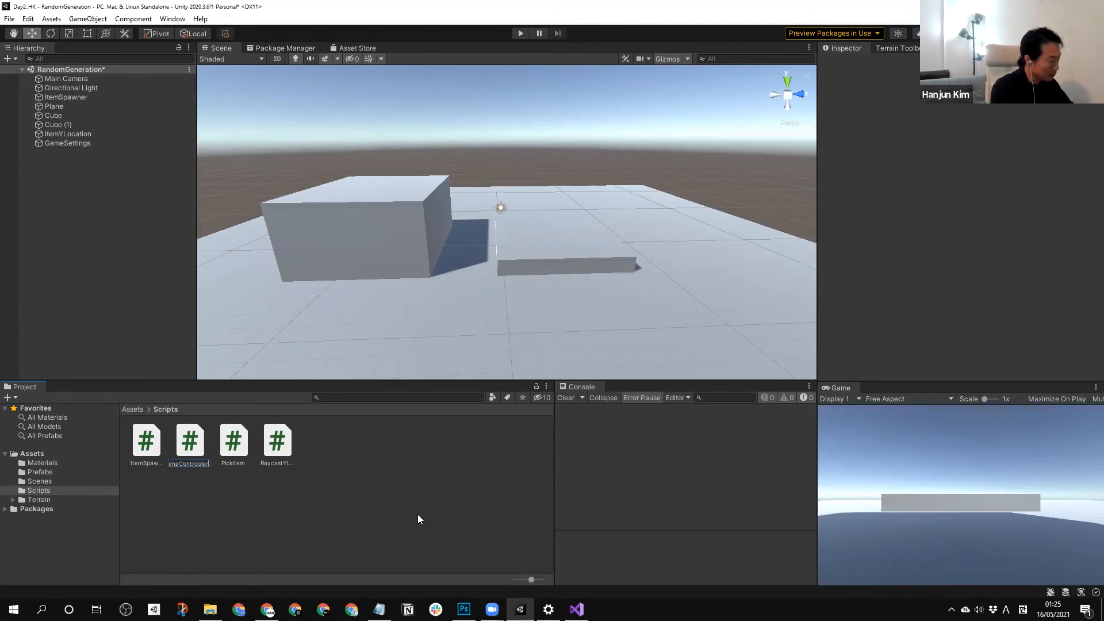
{"action": "key", "text": "Return"}
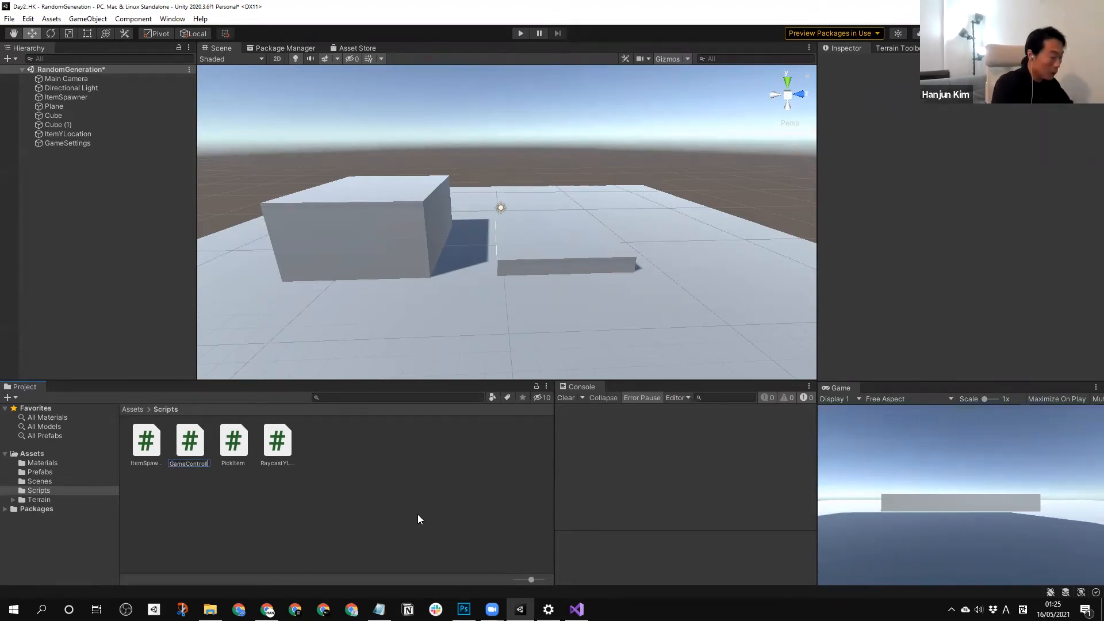
{"action": "left_click", "coordinate": [418, 519]}
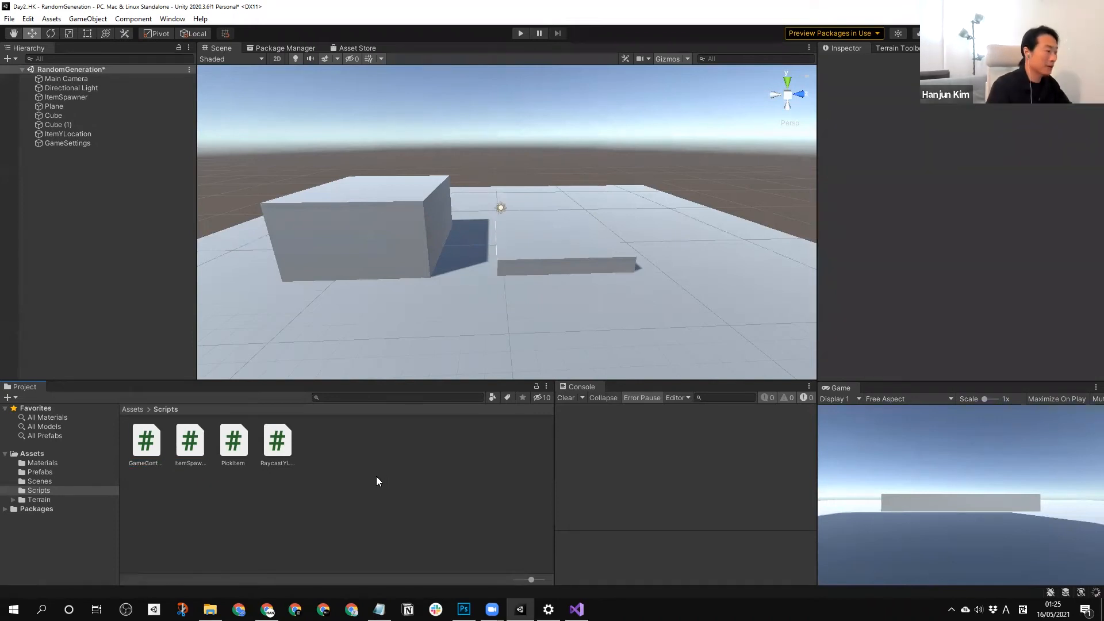
Inspect the new GameController script and the components of the GameSettings object.
{"action": "left_click", "coordinate": [148, 444]}
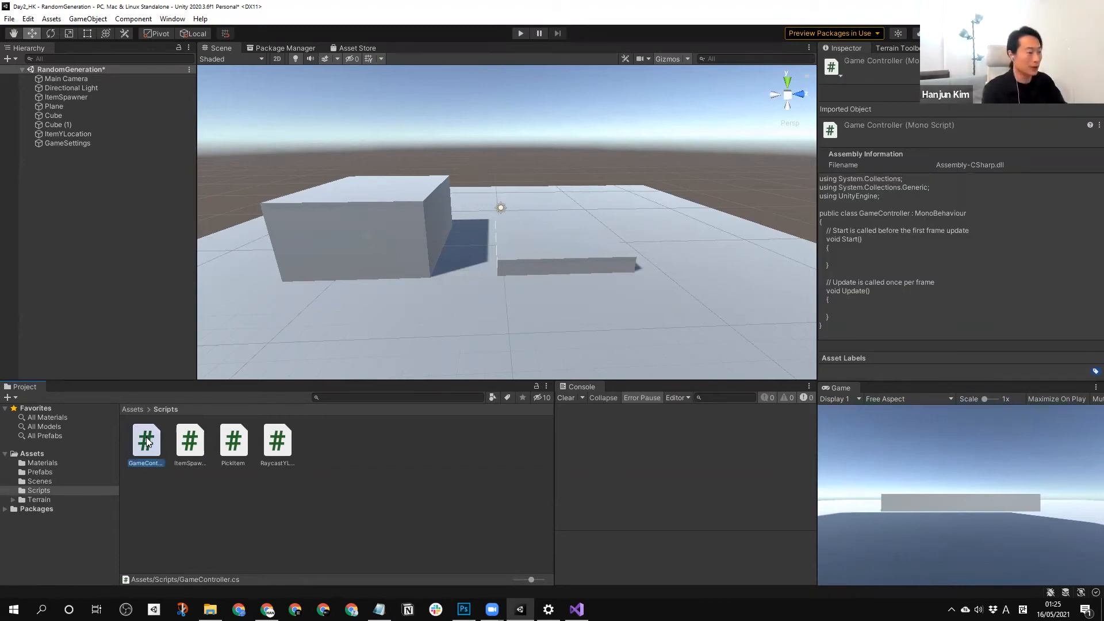
{"action": "left_click", "coordinate": [157, 506]}
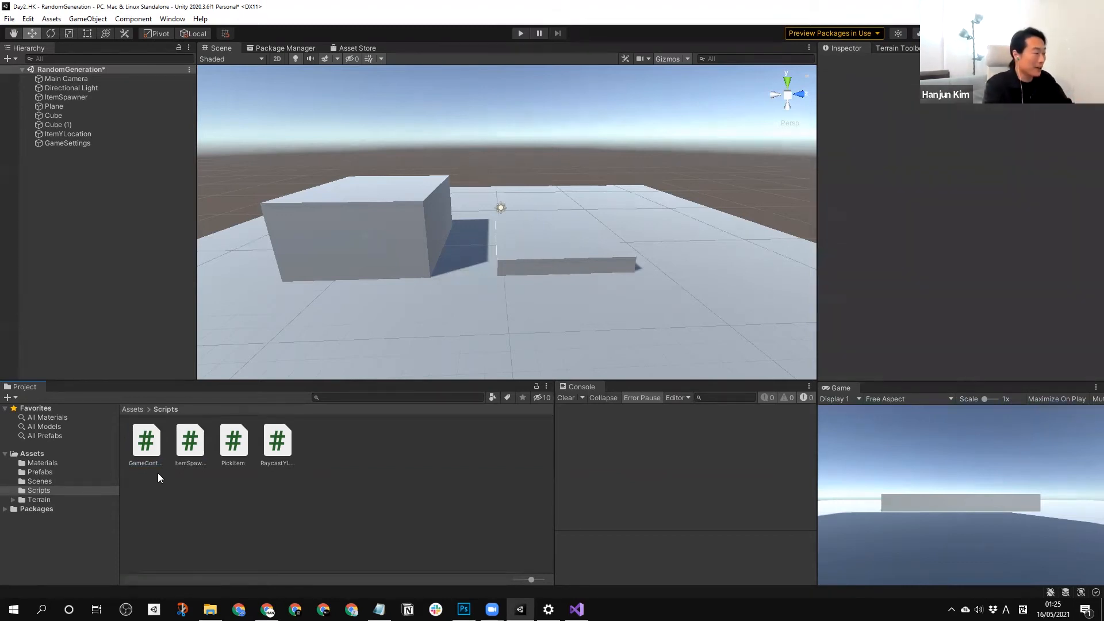
{"action": "left_click", "coordinate": [155, 454]}
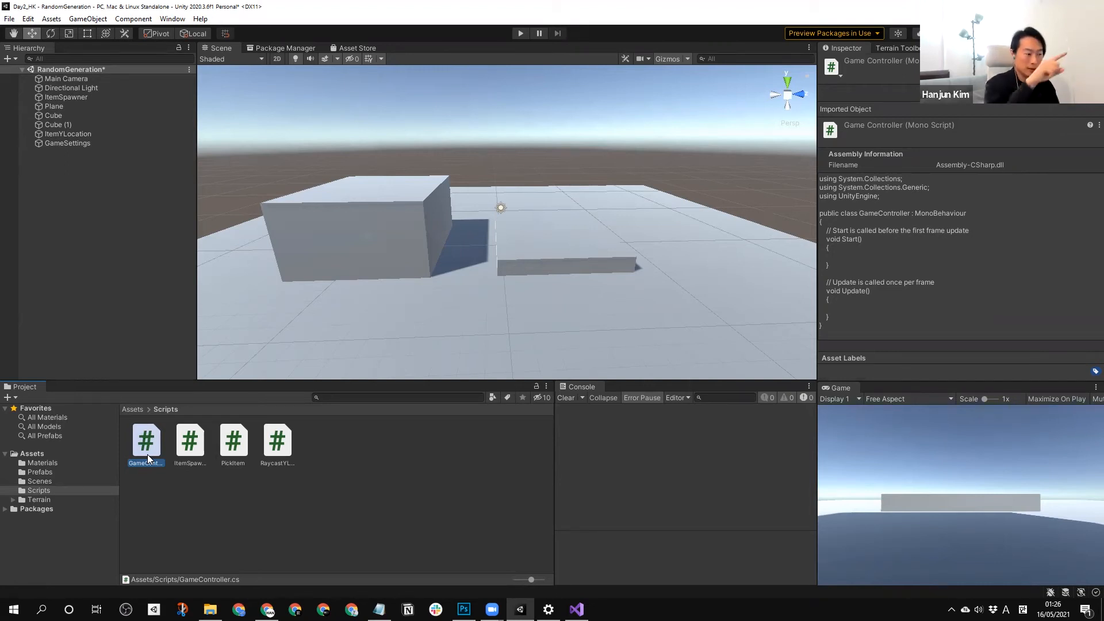
{"action": "left_click", "coordinate": [165, 501]}
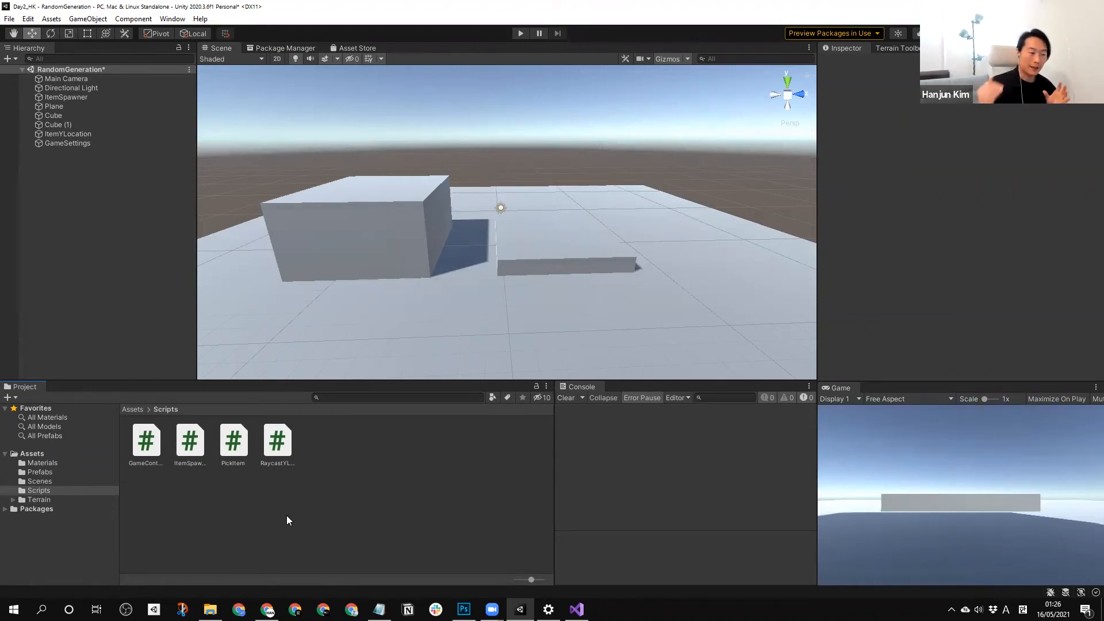
{"action": "left_click", "coordinate": [68, 144]}
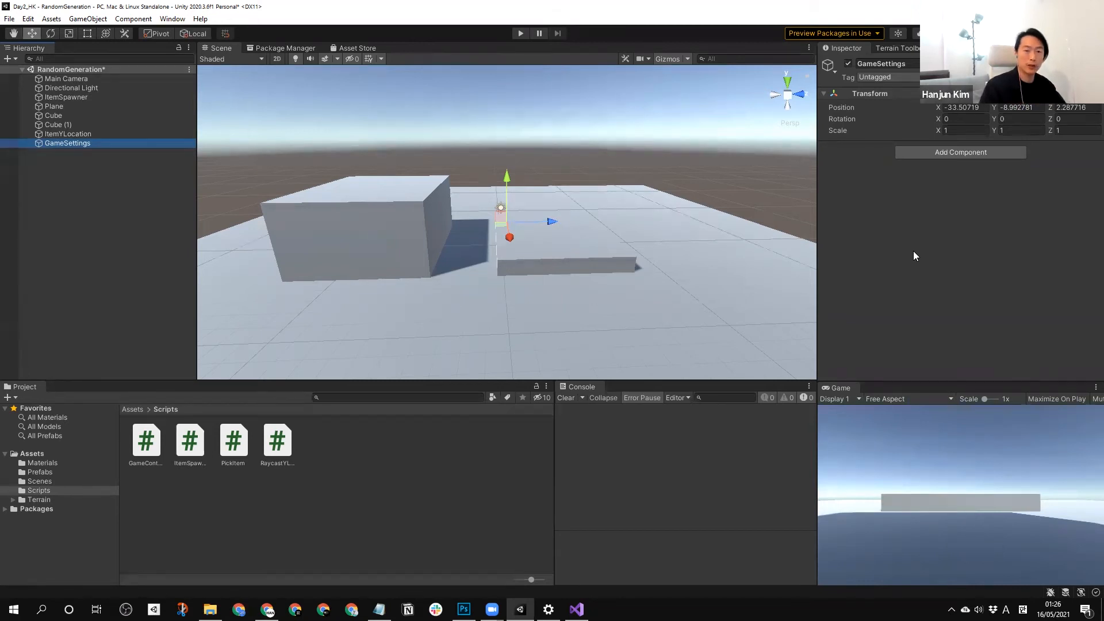
Delete the GameController script from the Scripts folder and the GameSettings object from the scene.
{"action": "left_click", "coordinate": [405, 458]}
{"action": "double_click", "coordinate": [147, 445]}
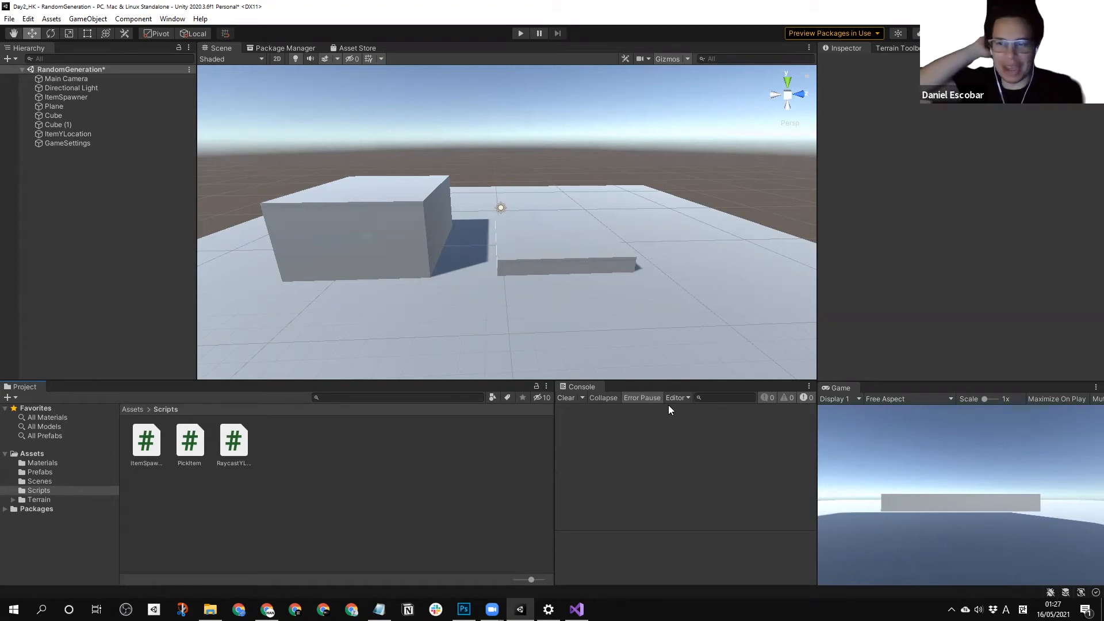
{"action": "left_click", "coordinate": [66, 144]}
{"action": "key", "text": "Delete"}
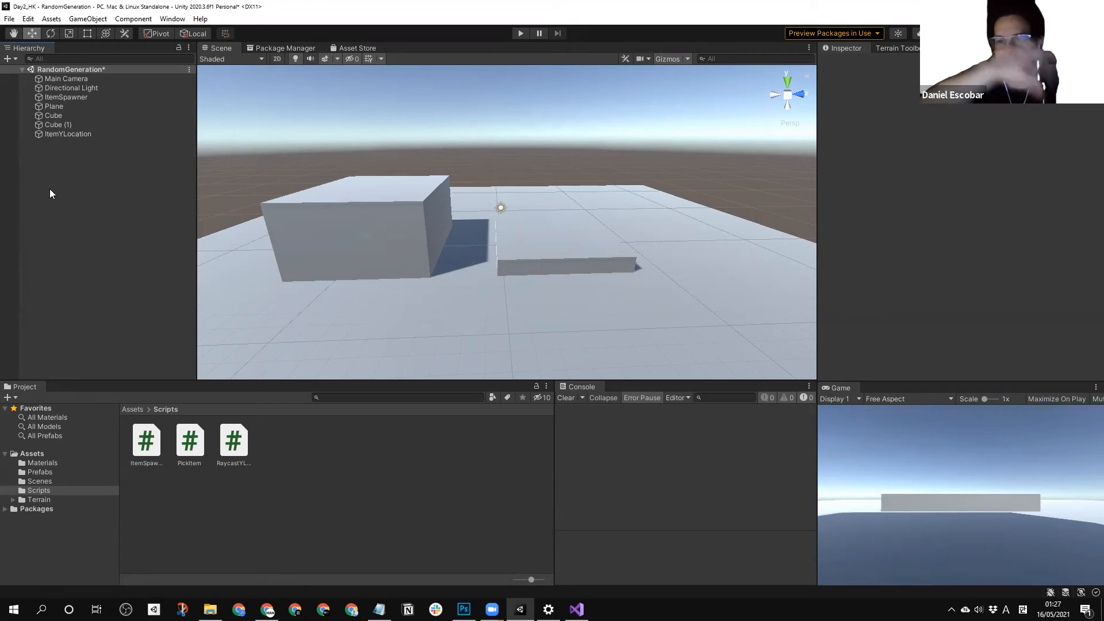
Open the RaycastYLocation script in Visual Studio for editing.
{"action": "left_click", "coordinate": [81, 130]}
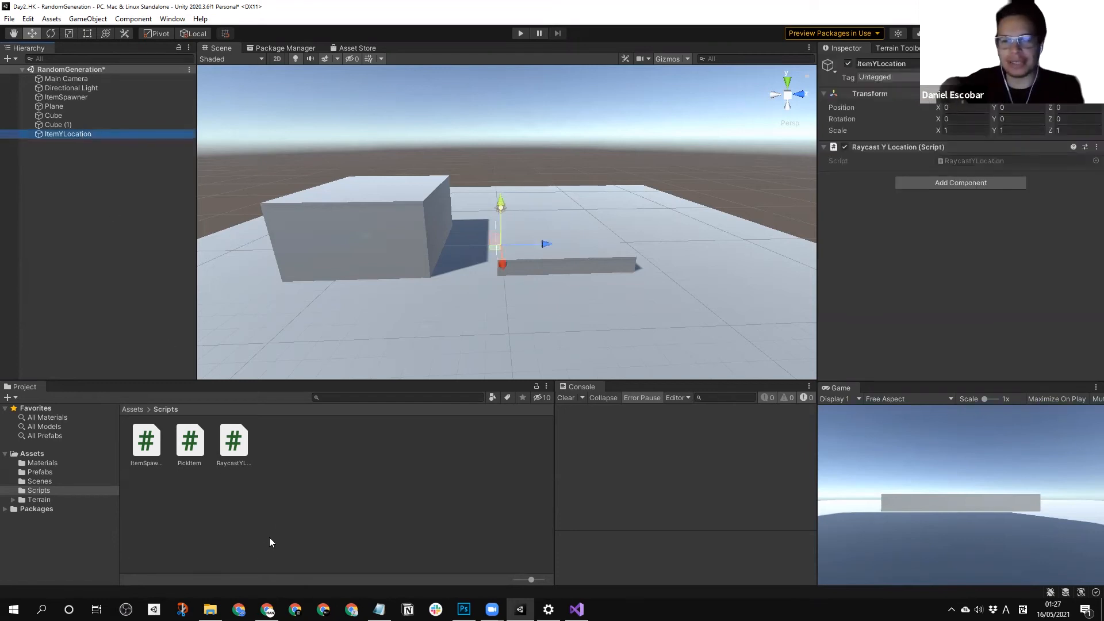
{"action": "left_click", "coordinate": [146, 441]}
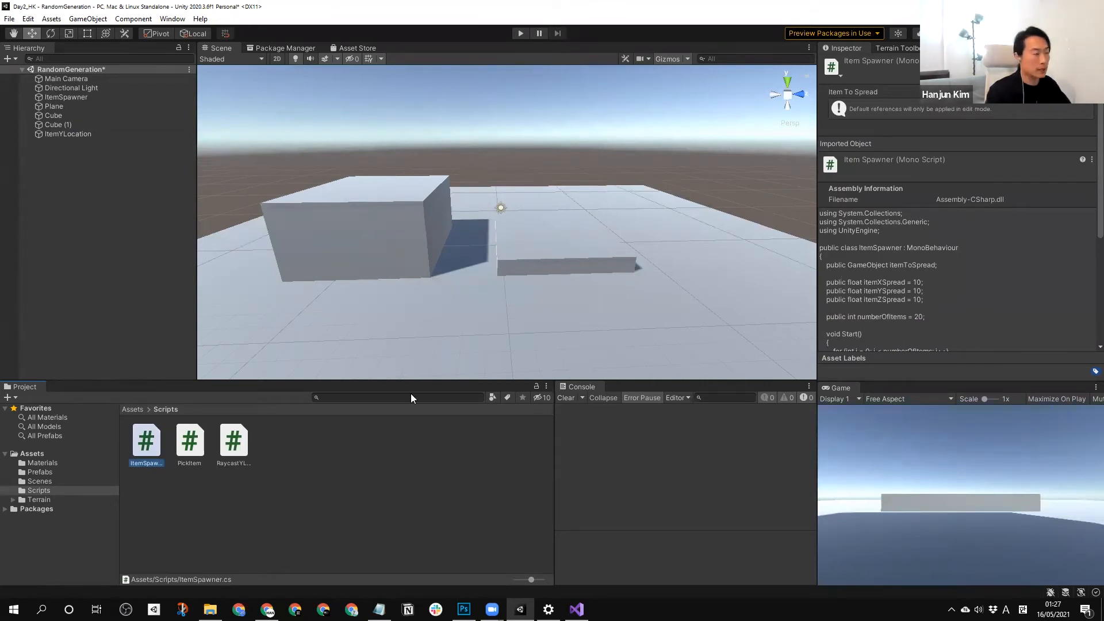
{"action": "double_click", "coordinate": [233, 444]}
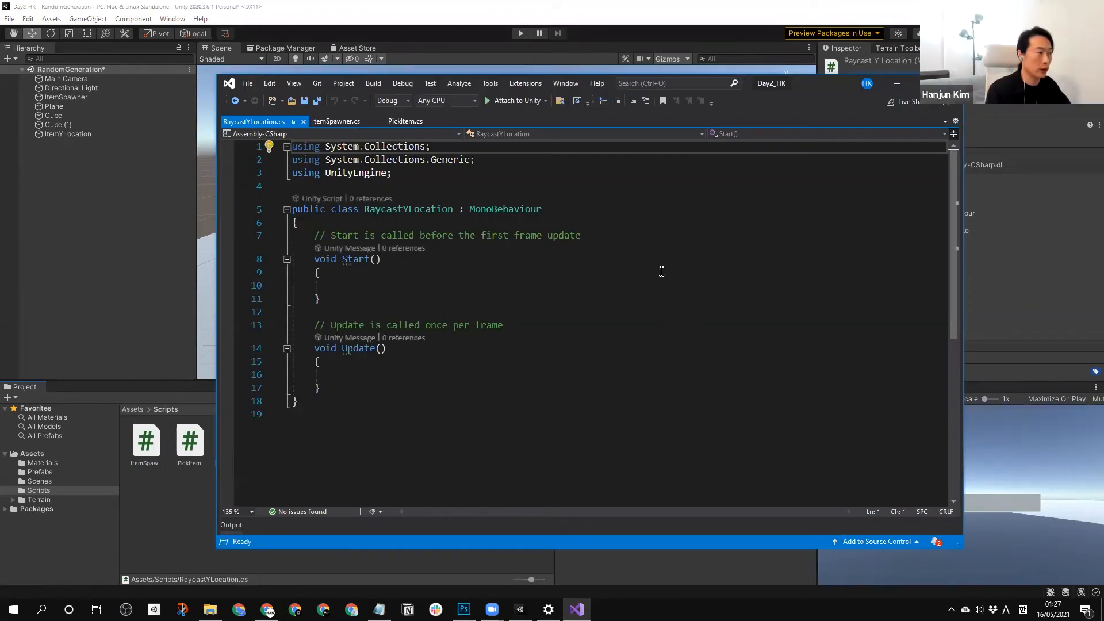
Replace the comment above Start with the field declaration "public float raycastDistance = 1000f;".
{"action": "left_click_drag", "start_coordinate": [587, 234], "coordinate": [315, 236]}
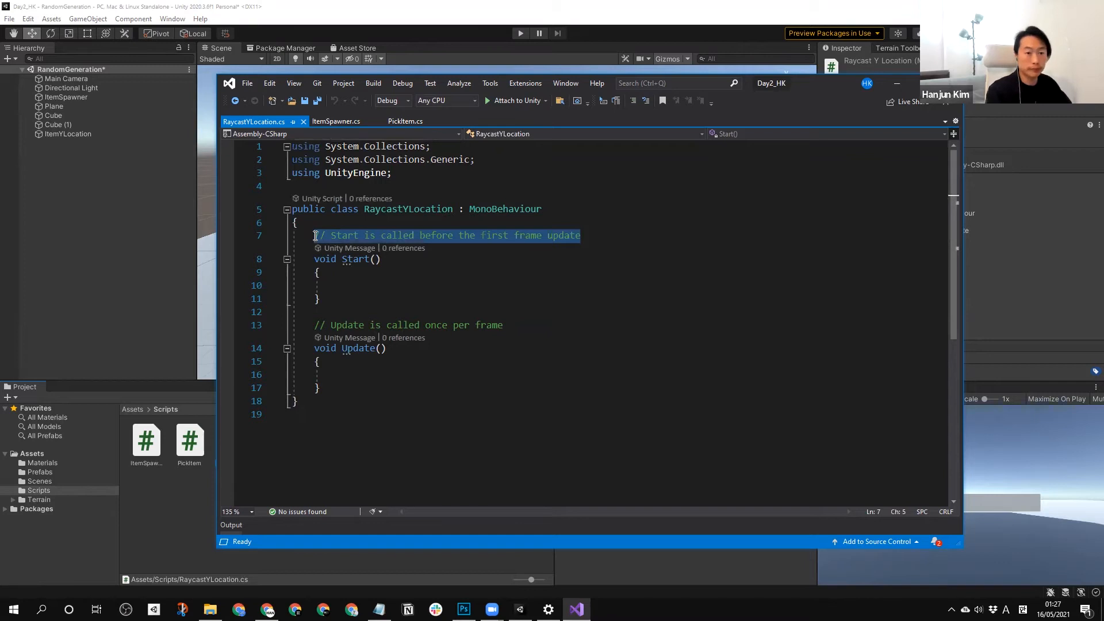
{"action": "key", "text": "BackSpace"}
{"action": "type", "text": "puc"}
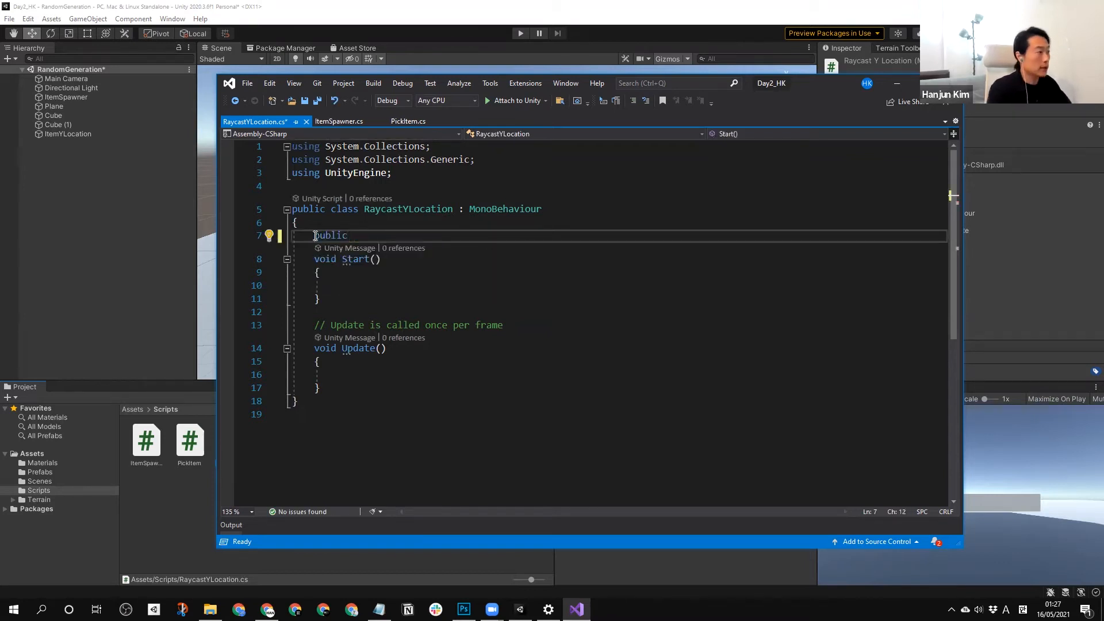
{"action": "key", "text": "Return"}
{"action": "key", "text": "Up"}
{"action": "key", "text": "End"}
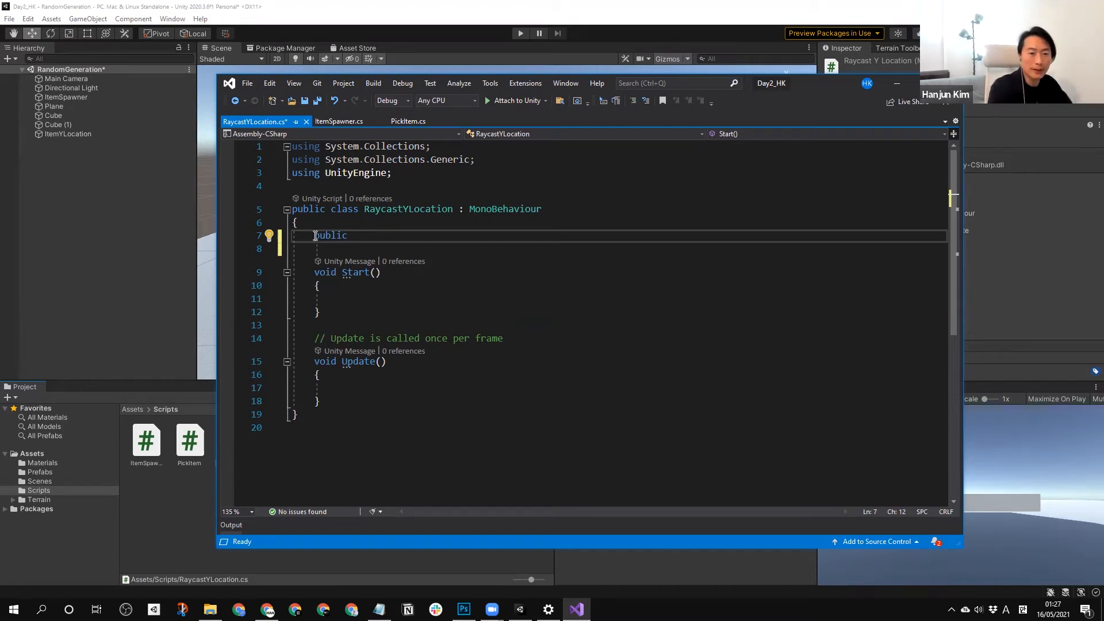
{"action": "type", "text": "fl"}
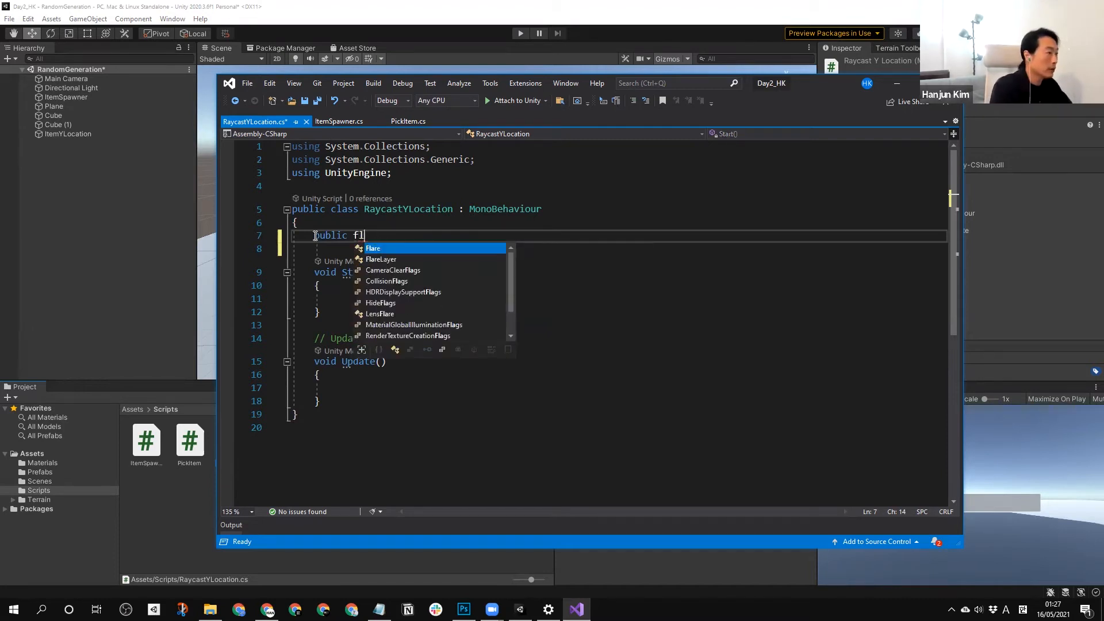
{"action": "type", "text": "oat R"}
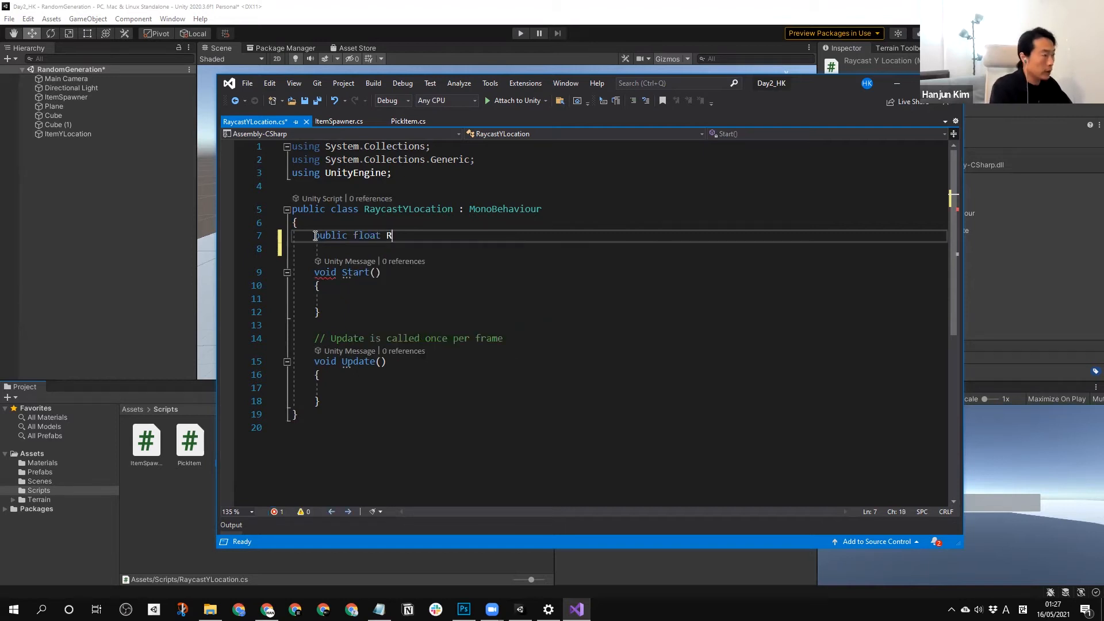
{"action": "key", "text": "BackSpace"}
{"action": "type", "text": "raycast"}
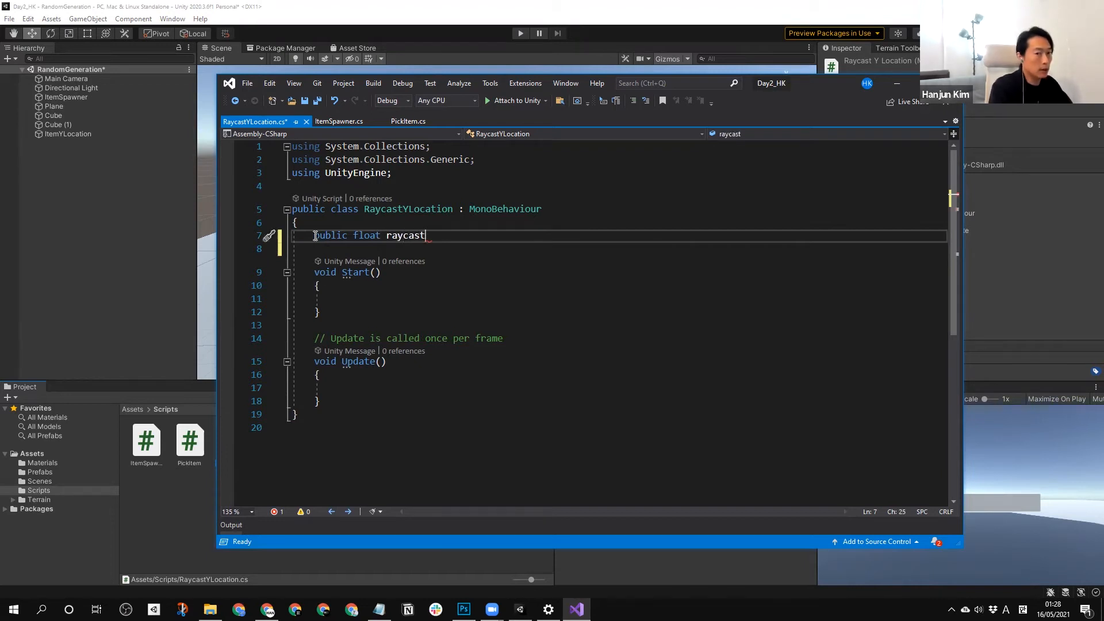
{"action": "type", "text": "Distance"}
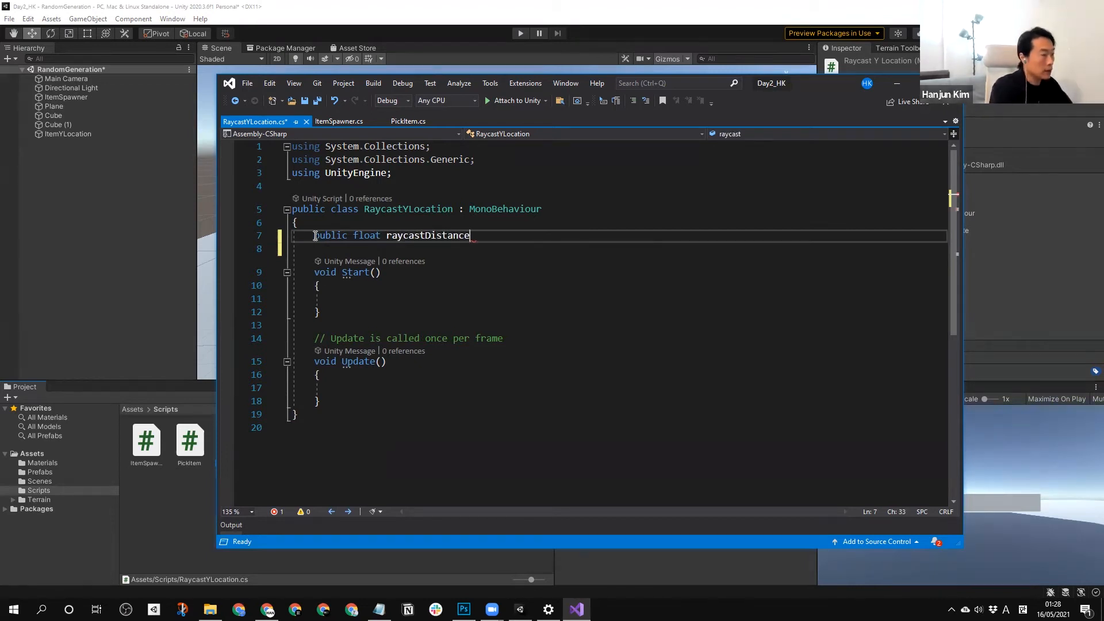
{"action": "type", "text": ",100"}
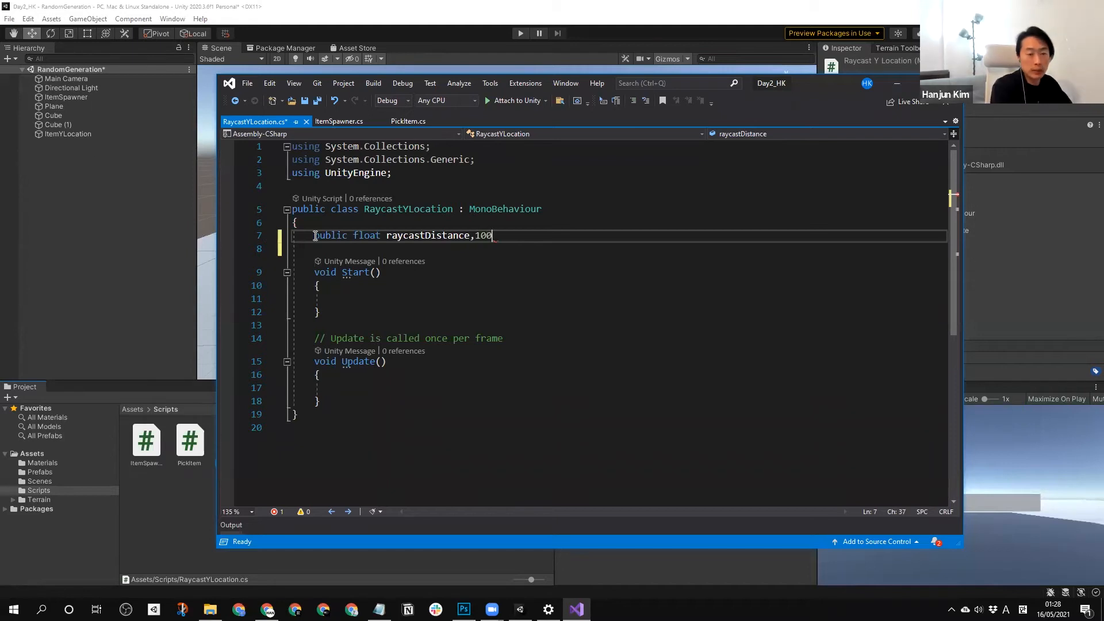
{"action": "key", "text": "BackSpace"}
{"action": "key", "text": "BackSpace"}
{"action": "key", "text": "BackSpace"}
{"action": "key", "text": "BackSpace"}
{"action": "type", "text": "= 1000f;"}
{"action": "key", "text": "Return"}
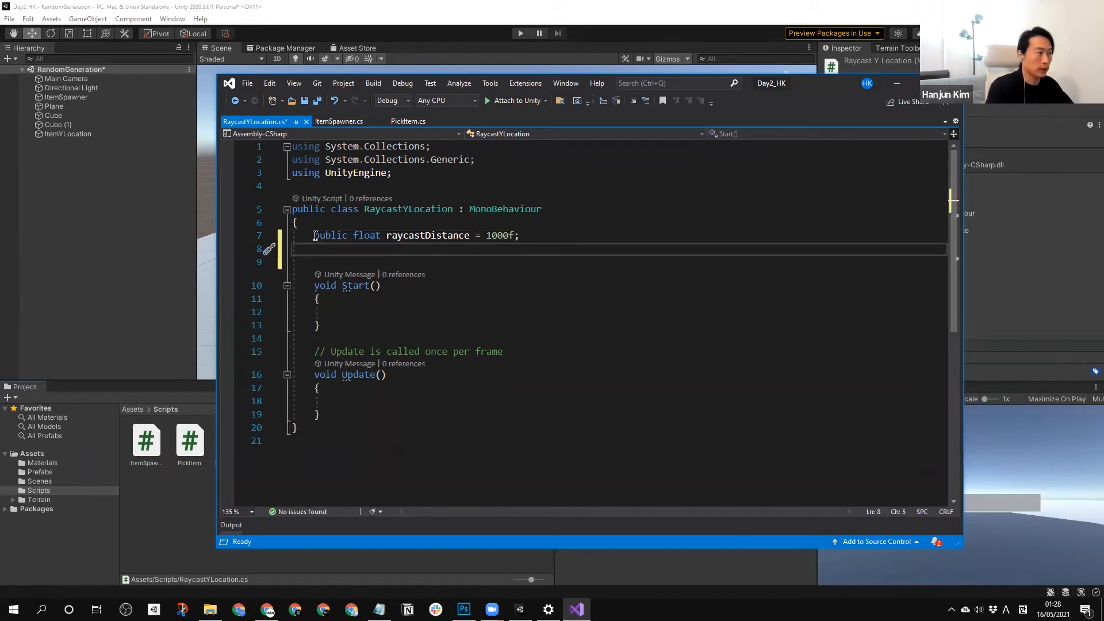
Declare the field "public GameObject objectToSpawn;" below raycastDistance, leaving one blank line before Start.
{"action": "type", "text": "pu"}
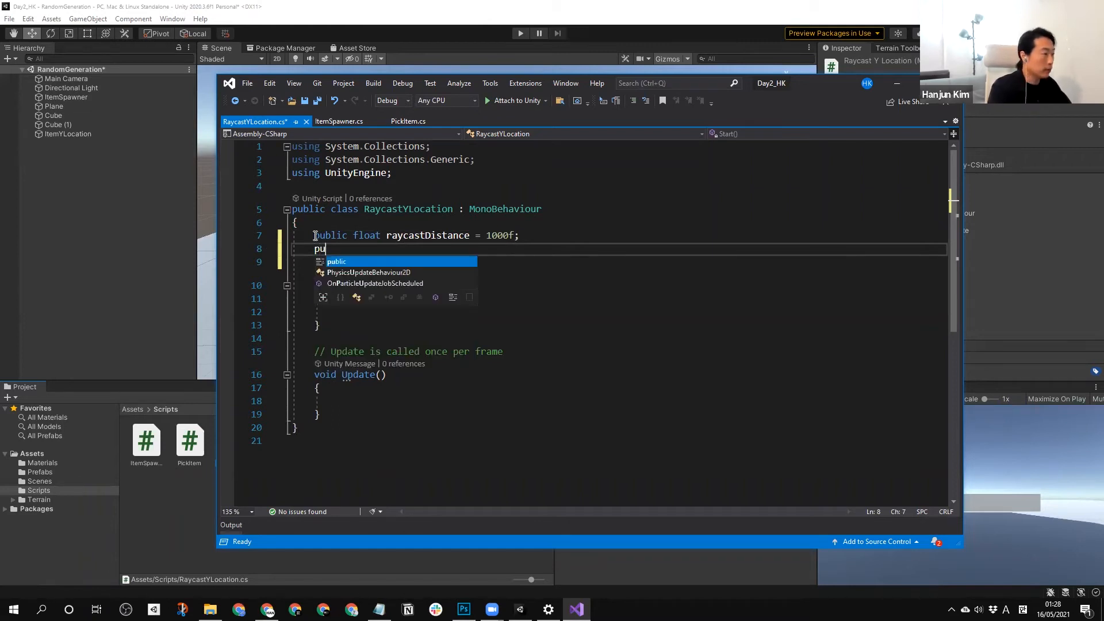
{"action": "type", "text": "blic  GameObject "}
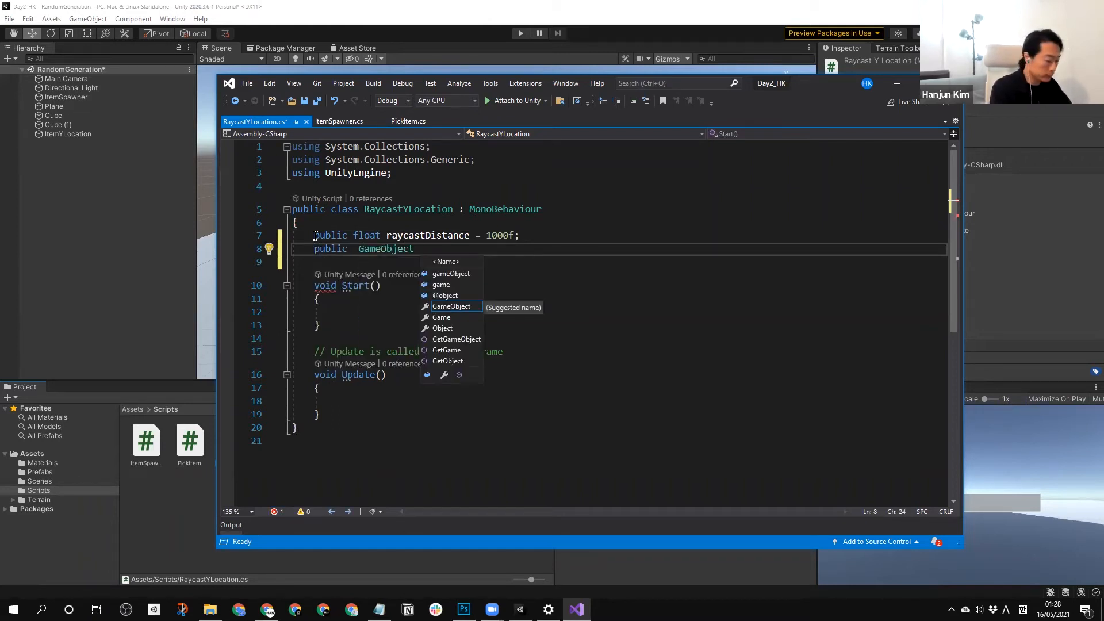
{"action": "type", "text": "onjec"}
{"action": "key", "text": "BackSpace"}
{"action": "key", "text": "BackSpace"}
{"action": "key", "text": "BackSpace"}
{"action": "key", "text": "BackSpace"}
{"action": "type", "text": "bjectToSpawn;"}
{"action": "key", "text": "Return"}
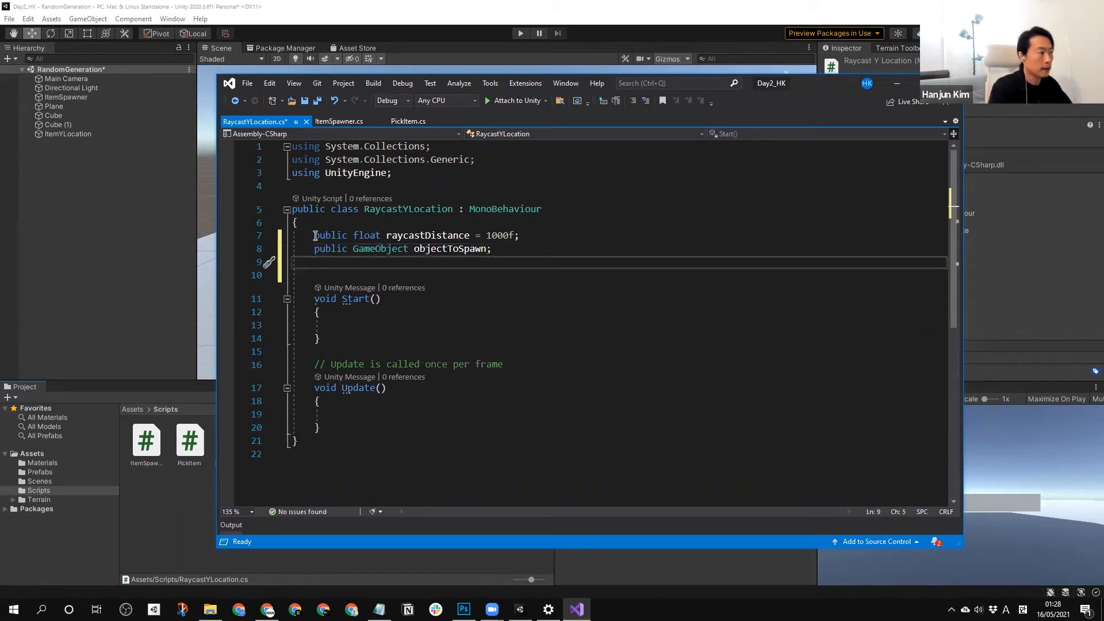
{"action": "key", "text": "Delete"}
Delete the Update method and its comment from the RaycastYLocation class.
{"action": "key", "text": "Down"}
{"action": "key", "text": "Down"}
{"action": "key", "text": "Down"}
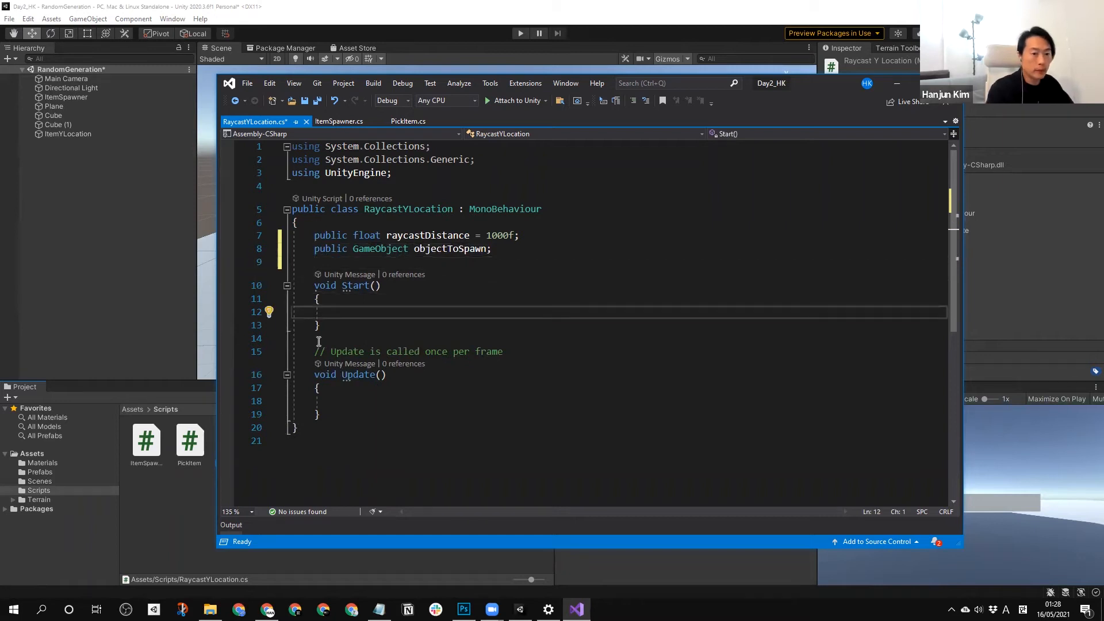
{"action": "scroll", "coordinate": [319, 341], "scroll_direction": "down", "scroll_amount": 1}
{"action": "left_click_drag", "start_coordinate": [320, 375], "coordinate": [307, 311]}
{"action": "key", "text": "Delete"}
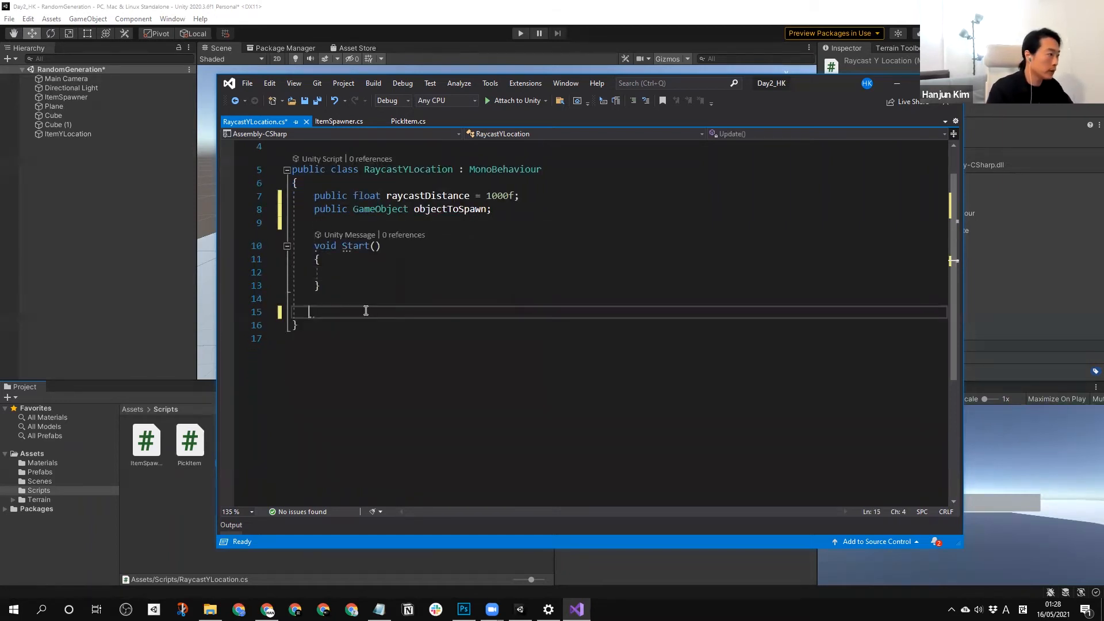
Add blank lines below Start and begin a new method declaration with the void return type.
{"action": "key", "text": "Return"}
{"action": "key", "text": "Return"}
{"action": "key", "text": "Up"}
{"action": "key", "text": "Up"}
{"action": "key", "text": "Return"}
{"action": "type", "text": "void"}
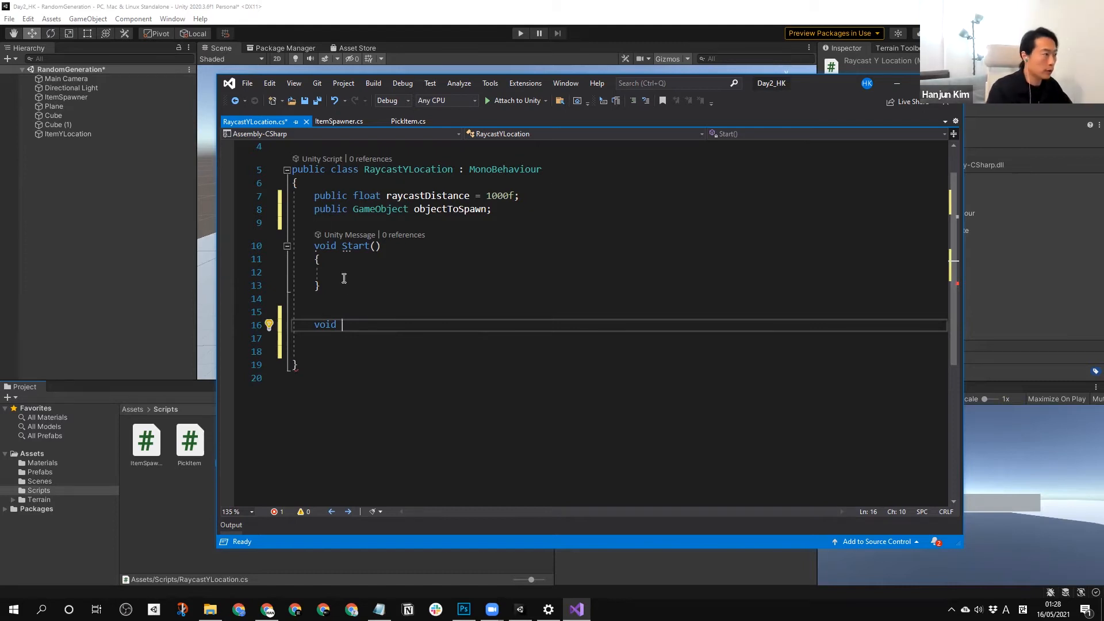
Review how the ItemSpawner script declares SpreadItems and calls it from Start.
{"action": "left_click_drag", "start_coordinate": [343, 325], "coordinate": [319, 325]}
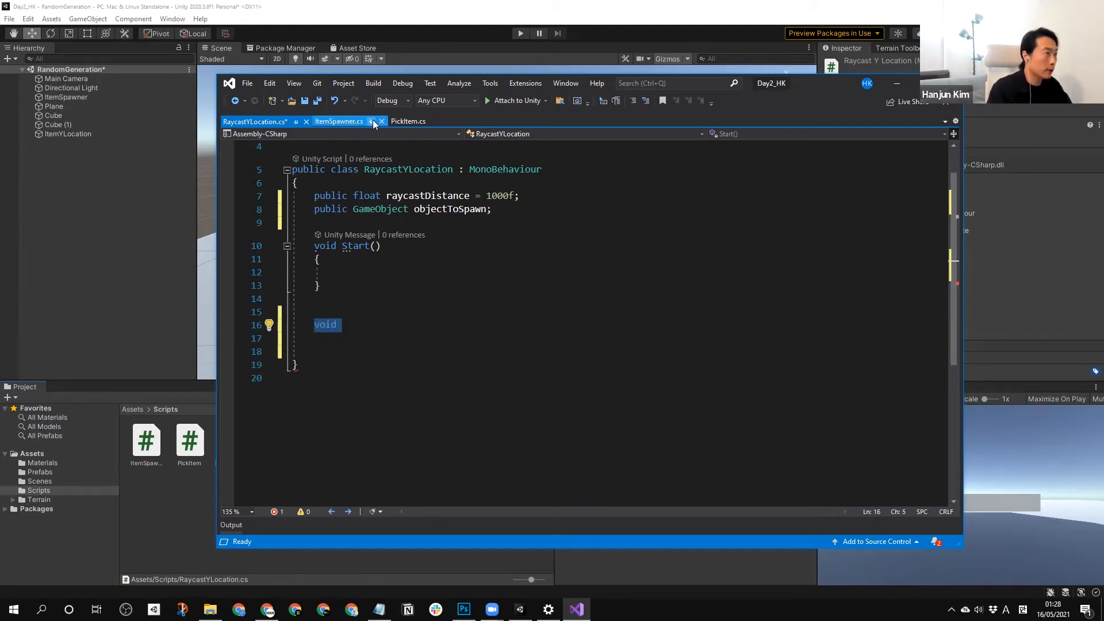
{"action": "left_click", "coordinate": [356, 121]}
{"action": "scroll", "coordinate": [428, 376], "scroll_direction": "down", "scroll_amount": 1}
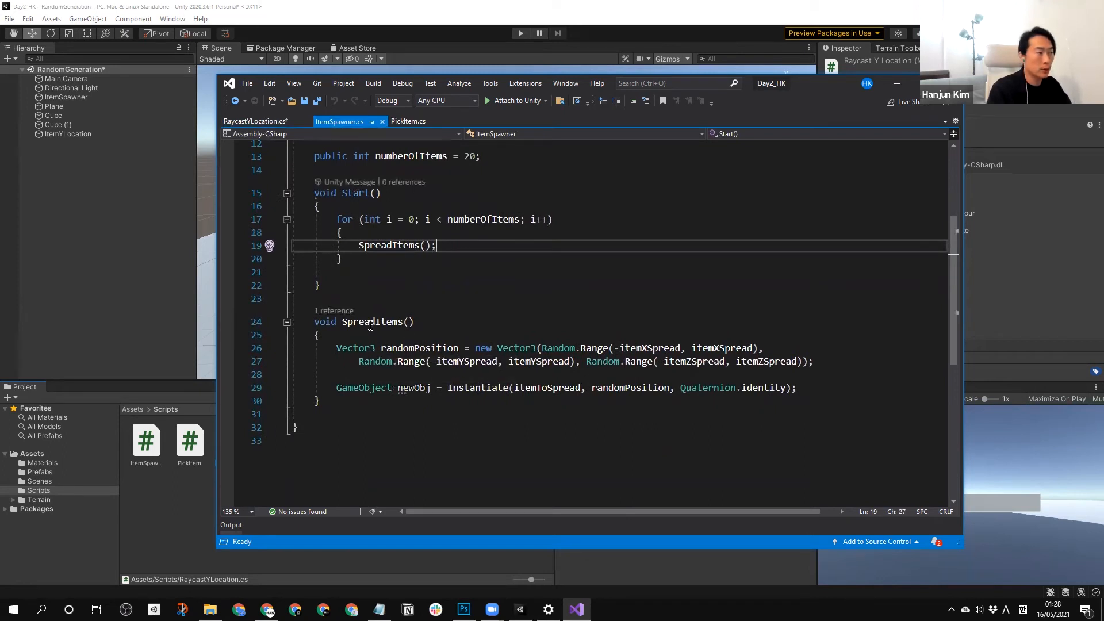
In the RaycastYLocation script, add the call "PositionRaycast();" inside the Start method.
{"action": "left_click", "coordinate": [255, 121]}
{"action": "left_click", "coordinate": [351, 274]}
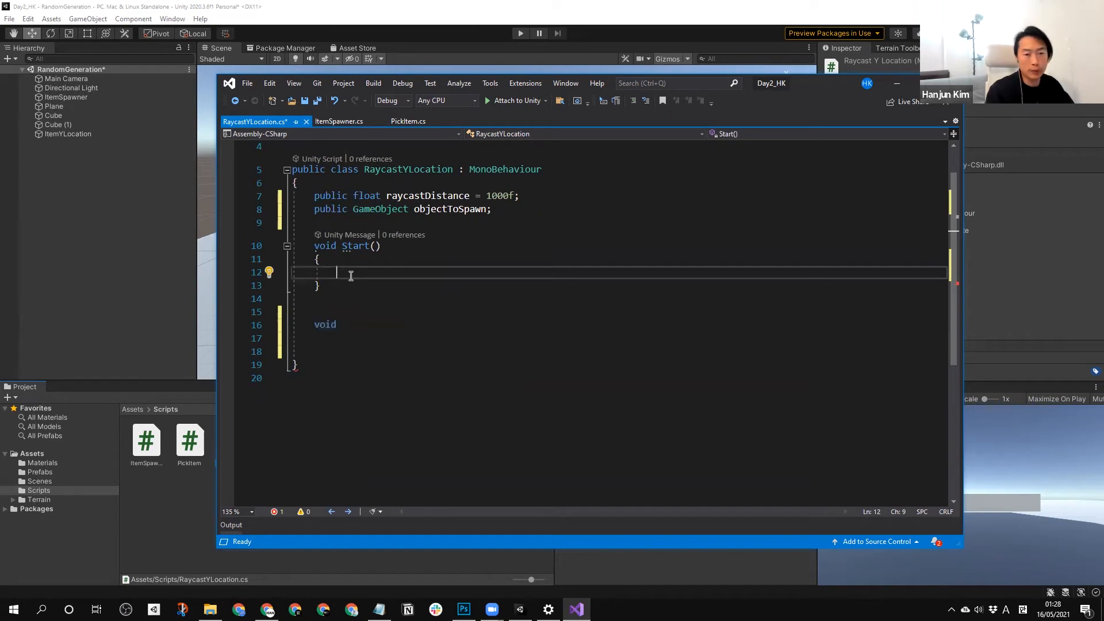
{"action": "type", "text": "Po"}
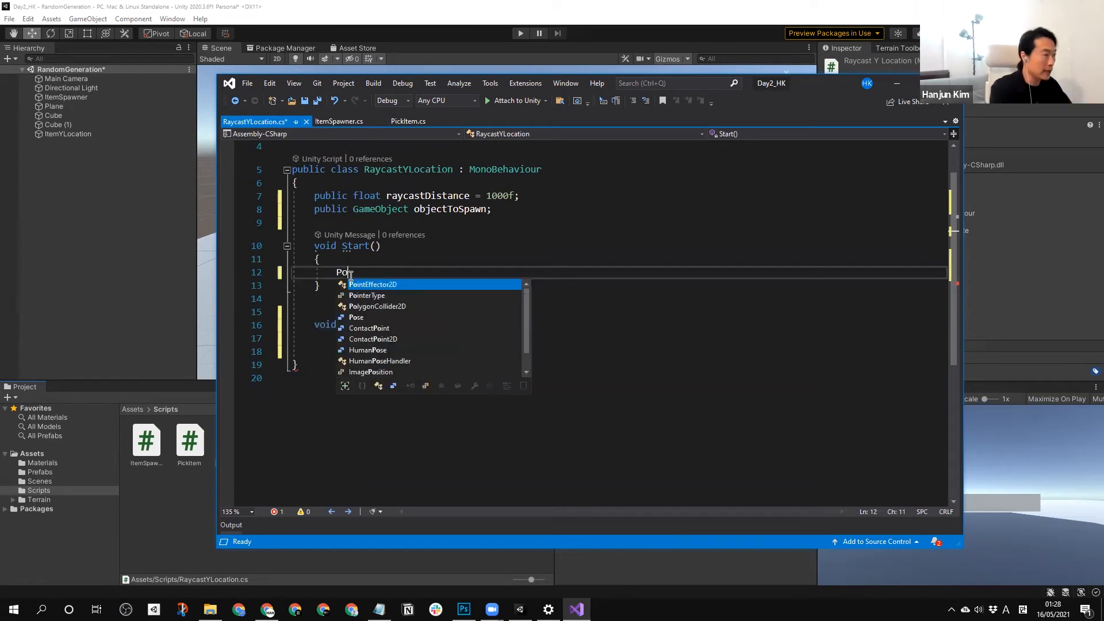
{"action": "type", "text": "s"}
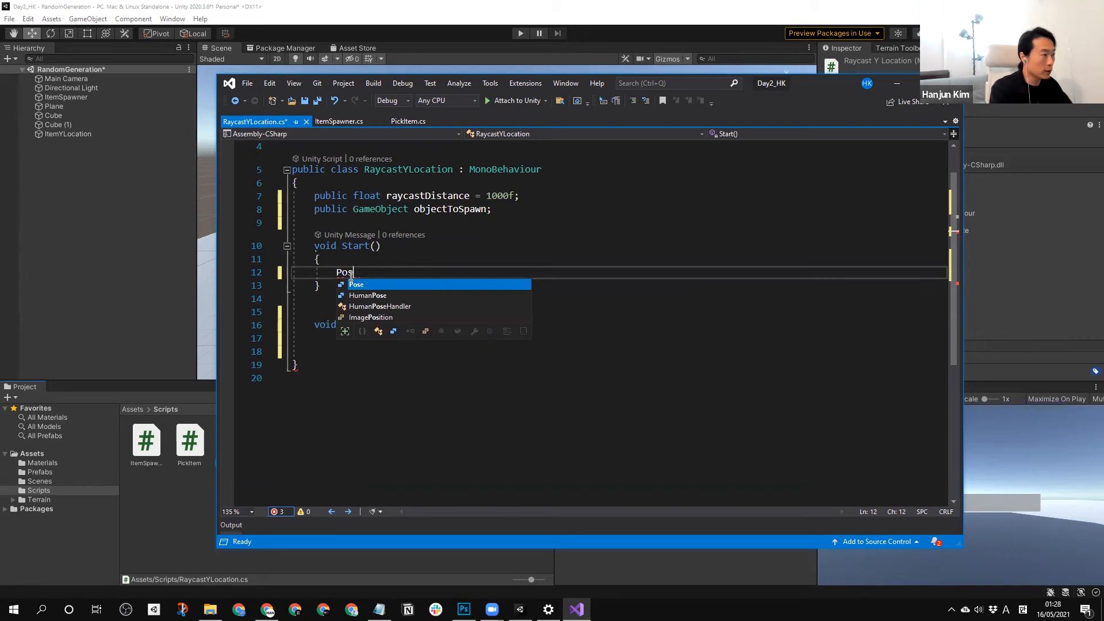
{"action": "key", "text": "BackSpace"}
{"action": "type", "text": "osi"}
{"action": "key", "text": "BackSpace"}
{"action": "key", "text": "BackSpace"}
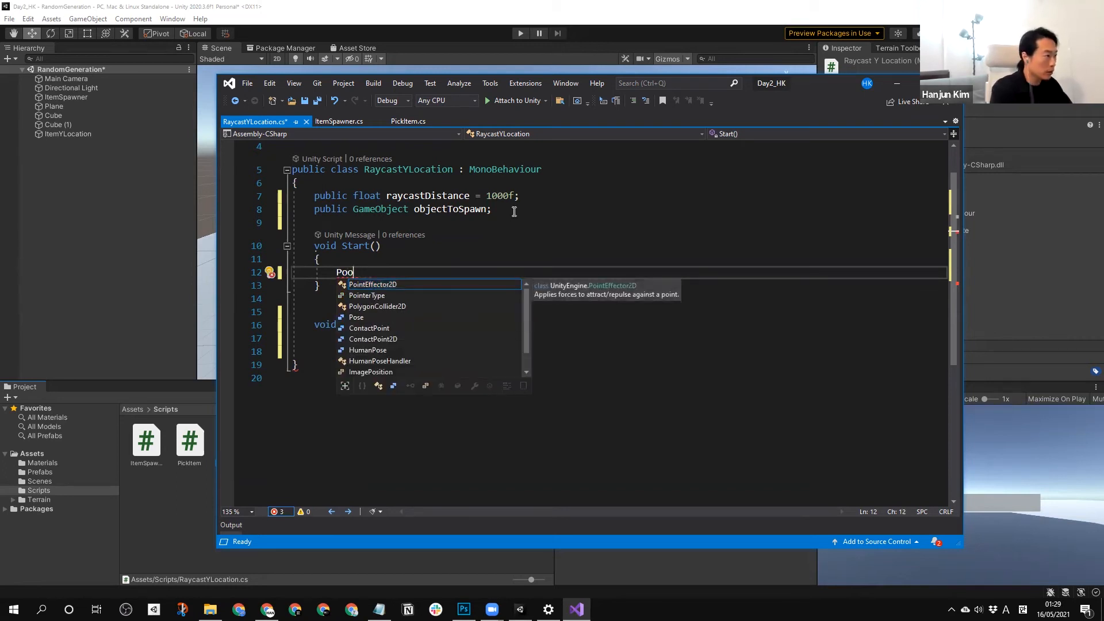
{"action": "key", "text": "BackSpace"}
{"action": "type", "text": "sition"}
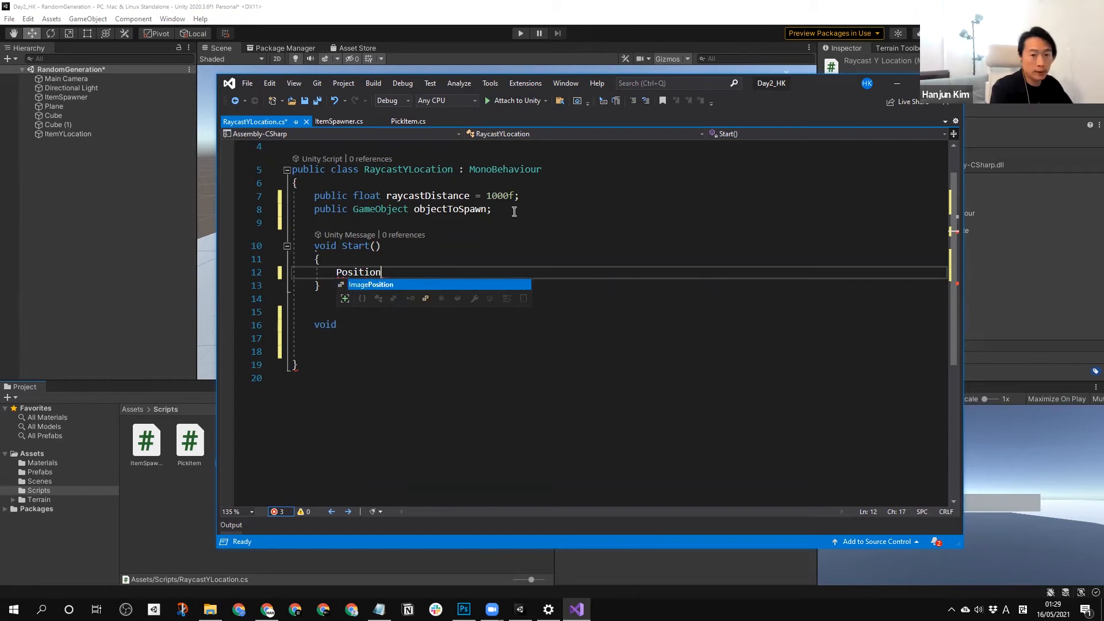
{"action": "type", "text": "Ra"}
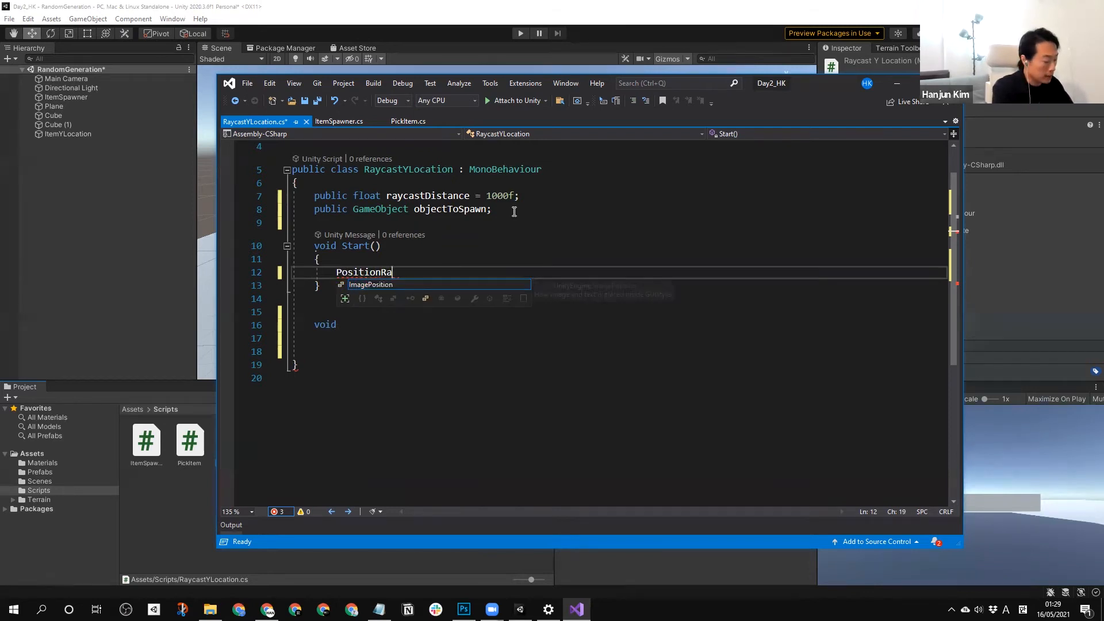
{"action": "type", "text": "ycast();"}
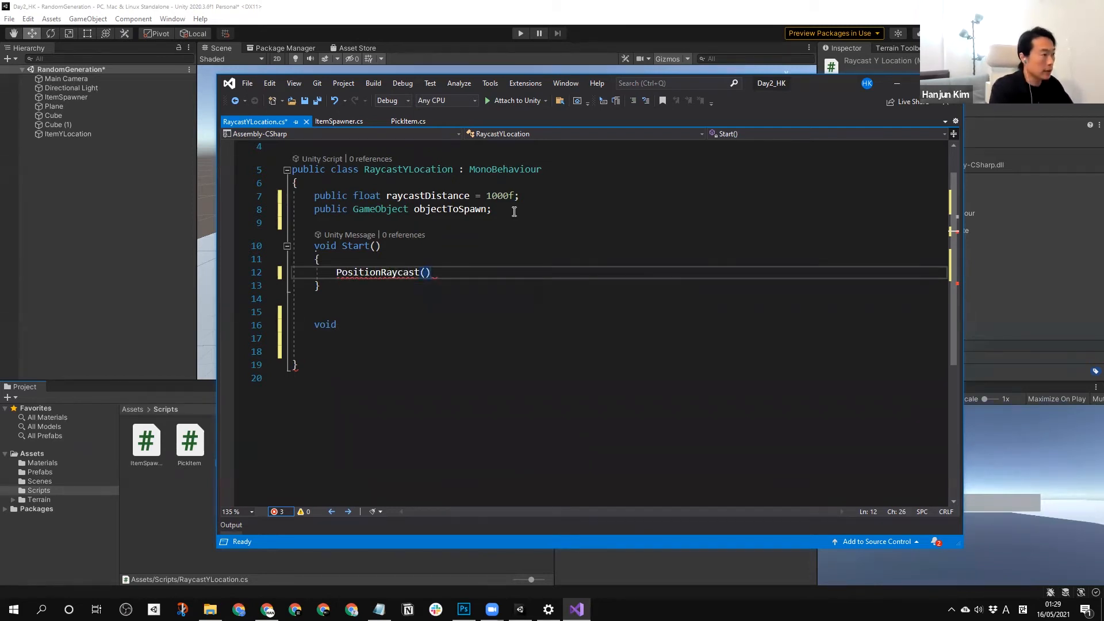
Delete the unfinished void declaration below the Start method.
{"action": "scroll", "coordinate": [545, 203], "scroll_direction": "up", "scroll_amount": 1}
{"action": "key", "text": "Left"}
{"action": "key", "text": "Left"}
{"action": "key", "text": "Left"}
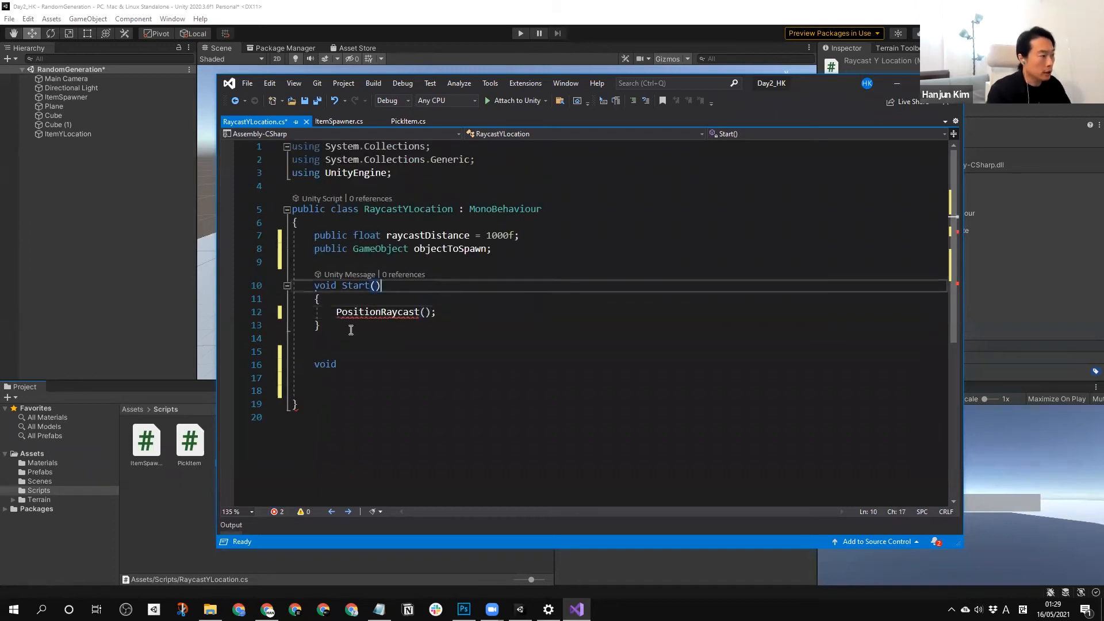
{"action": "left_click", "coordinate": [365, 364]}
{"action": "left_click_drag", "start_coordinate": [364, 364], "coordinate": [313, 366]}
{"action": "key", "text": "BackSpace"}
Generate the missing PositionRaycast method in RaycastYLocation from its call in Start.
{"action": "left_click", "coordinate": [435, 311]}
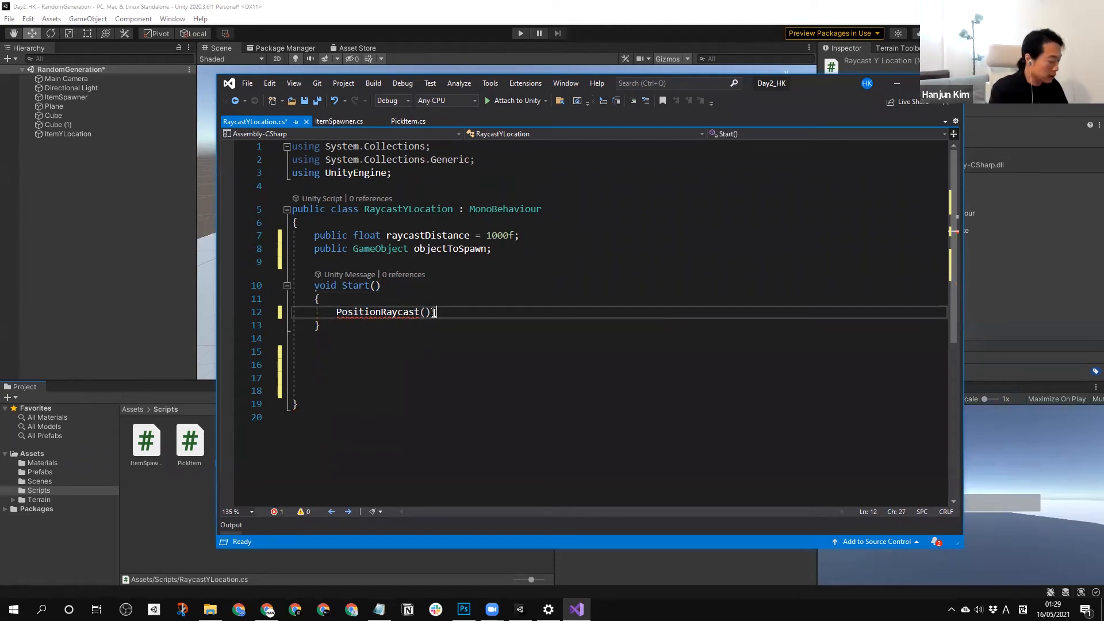
{"action": "type", "text": ";"}
{"action": "key", "text": "ctrl+period"}
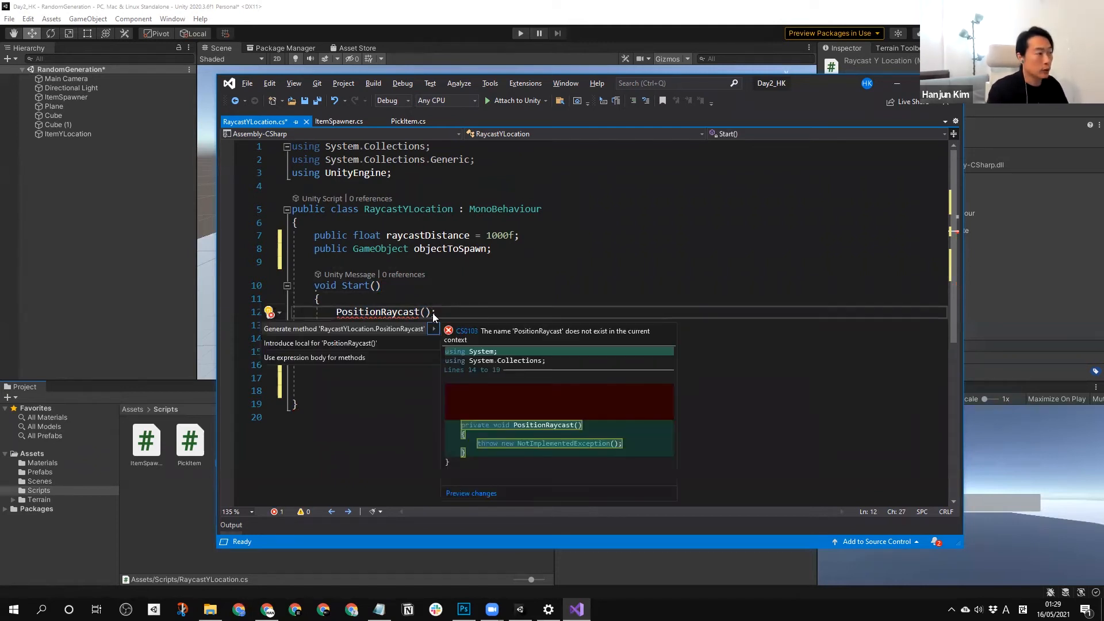
{"action": "left_click", "coordinate": [370, 333]}
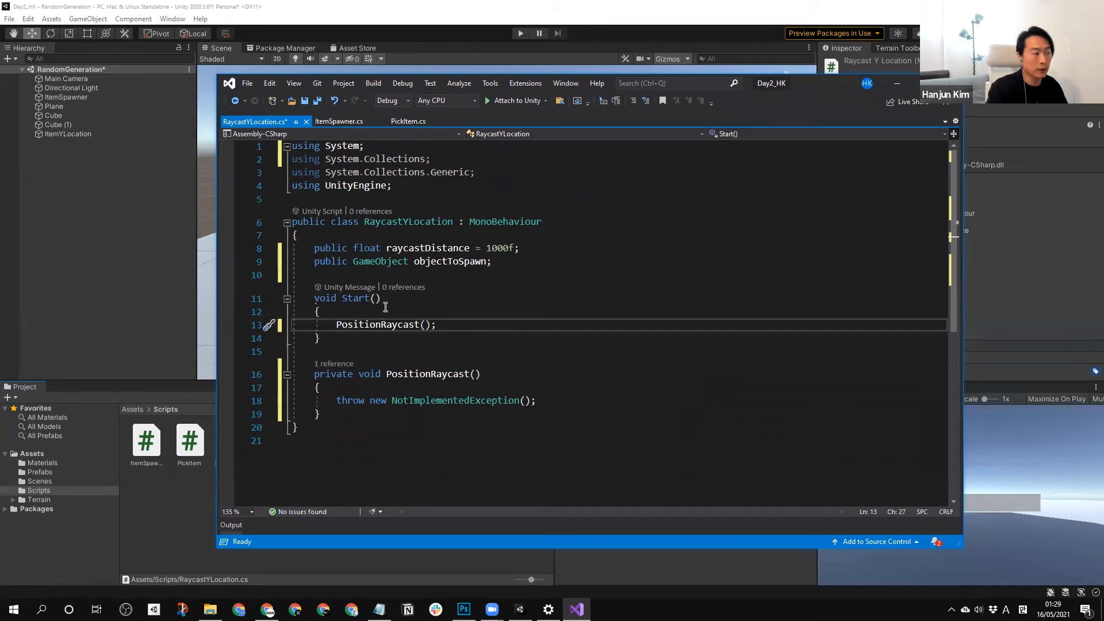
Replace the NotImplementedException throw in PositionRaycast with the declaration "RaycastHit hit;".
{"action": "left_click_drag", "start_coordinate": [537, 401], "coordinate": [336, 401]}
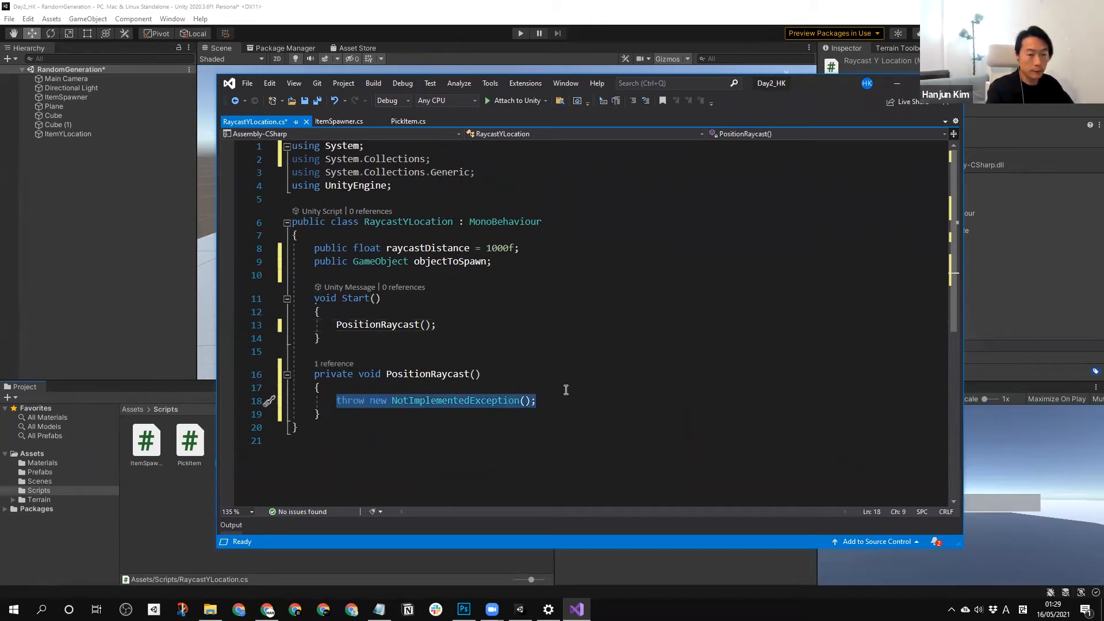
{"action": "type", "text": "Ra"}
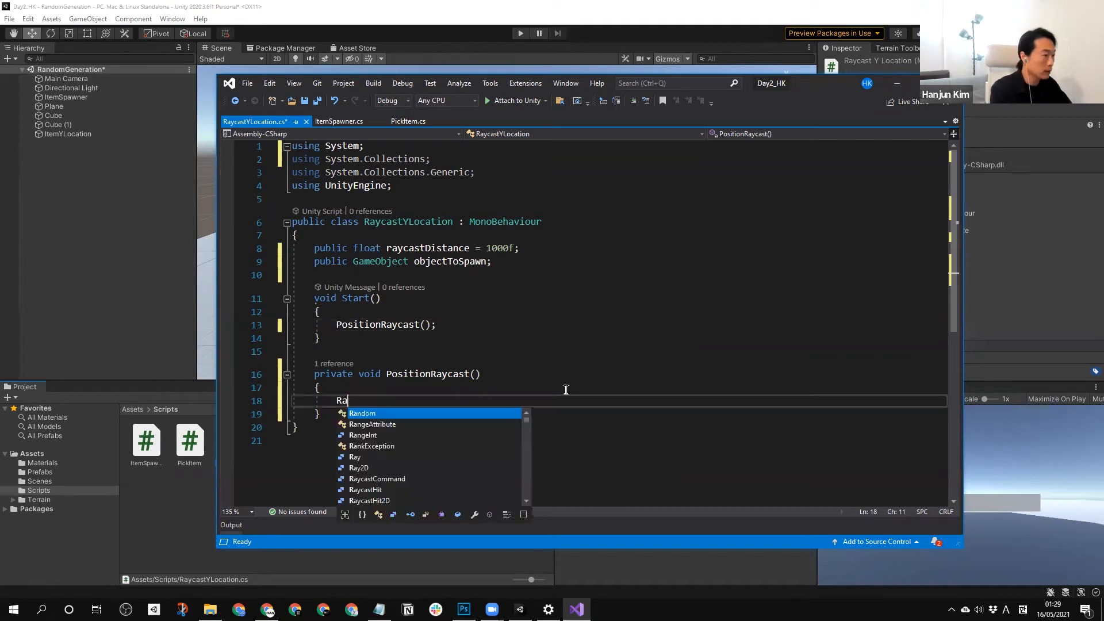
{"action": "type", "text": "y"}
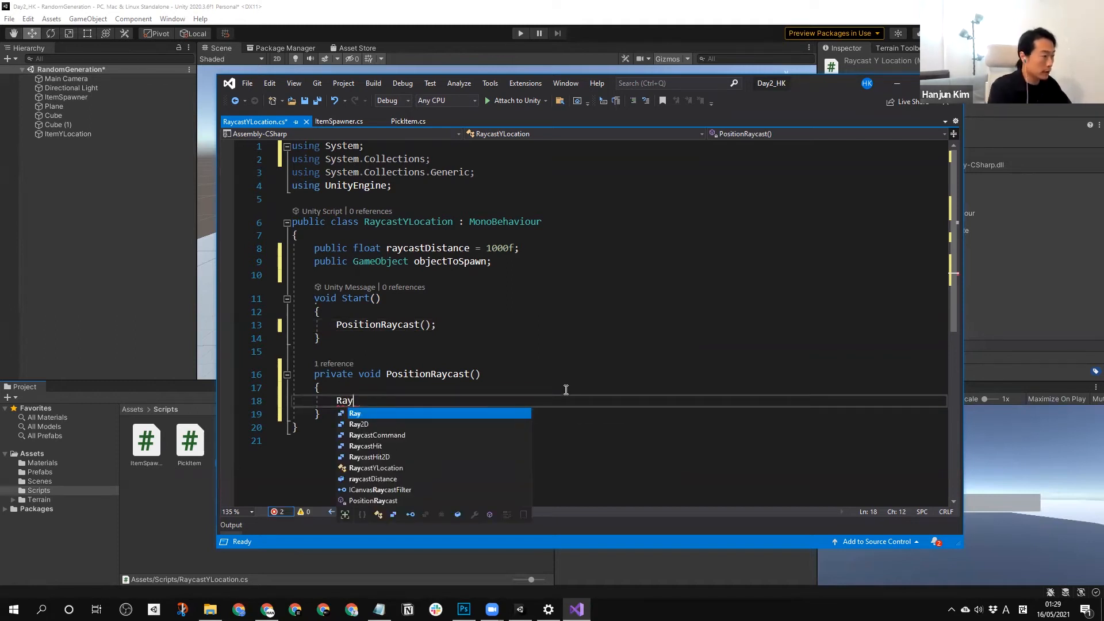
{"action": "key", "text": "Down"}
{"action": "key", "text": "Down"}
{"action": "key", "text": "Down"}
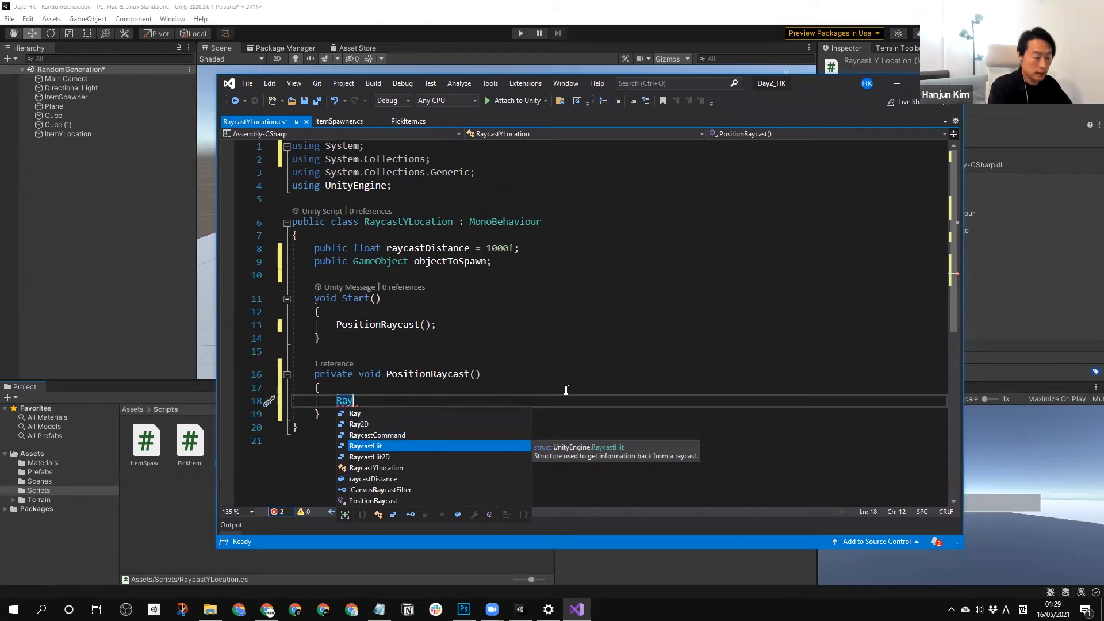
{"action": "type", "text": "castHit hit;"}
Leave a blank line below the hit declaration and begin an if statement whose condition calls Physics.Raycast.
{"action": "key", "text": "Return"}
{"action": "key", "text": "Return"}
{"action": "key", "text": "Return"}
{"action": "key", "text": "Up"}
{"action": "type", "text": "if ("}
{"action": "key", "text": "ctrl+space"}
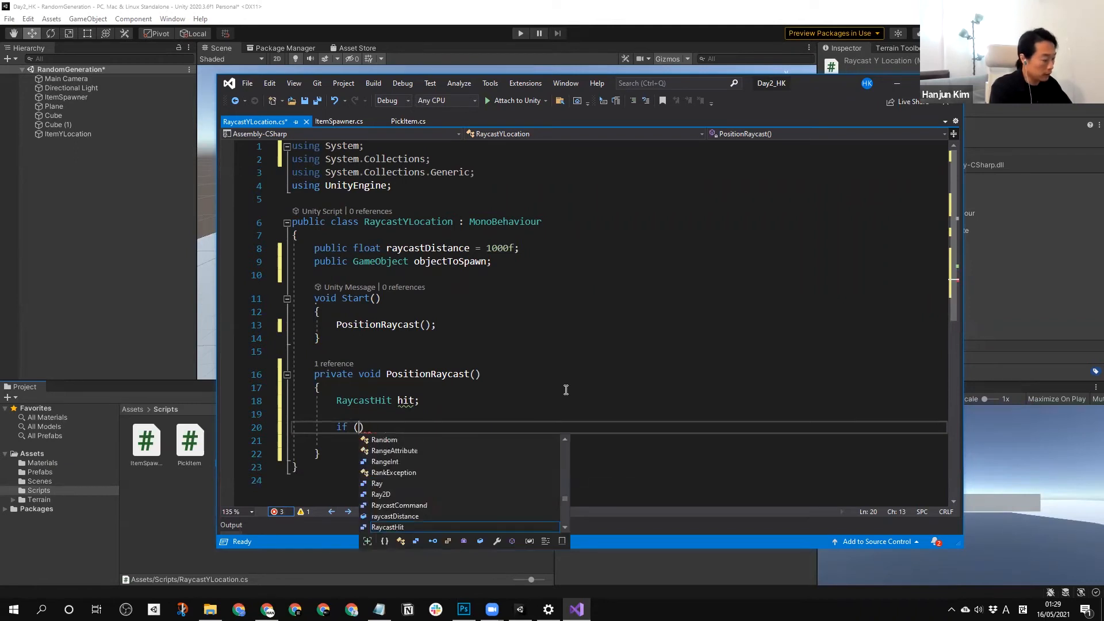
{"action": "type", "text": "Physics"}
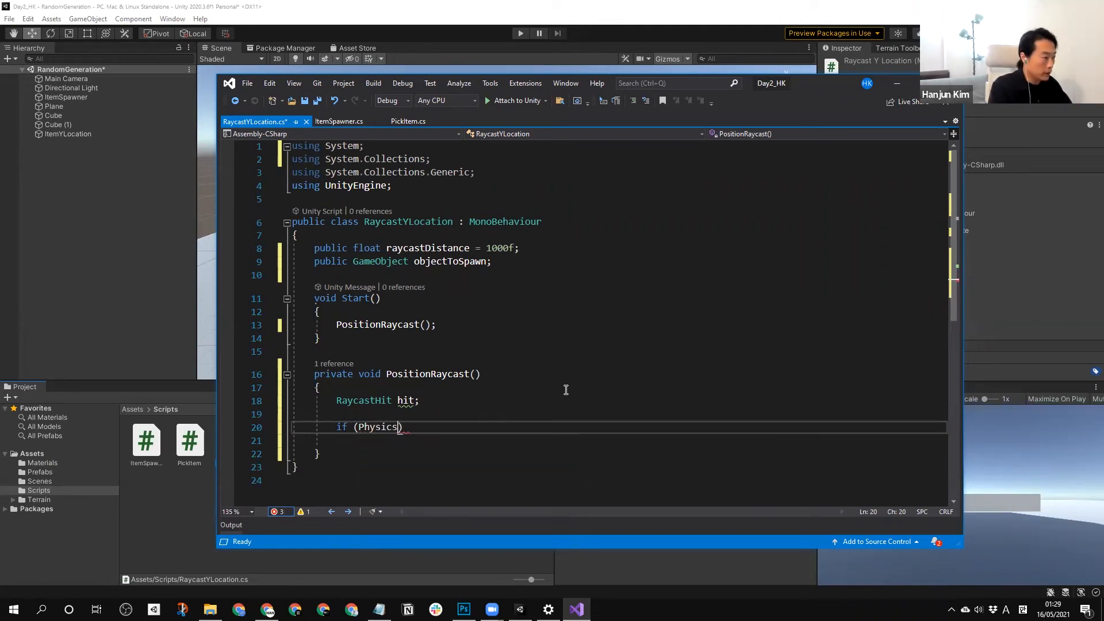
{"action": "type", "text": "."}
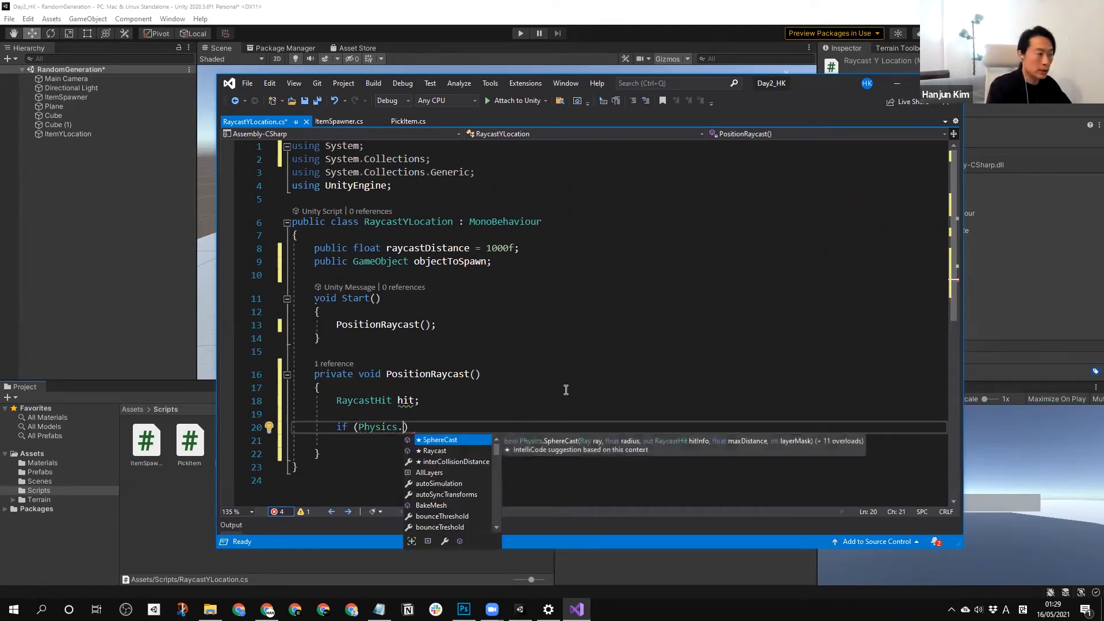
{"action": "key", "text": "Down"}
{"action": "key", "text": "Tab"}
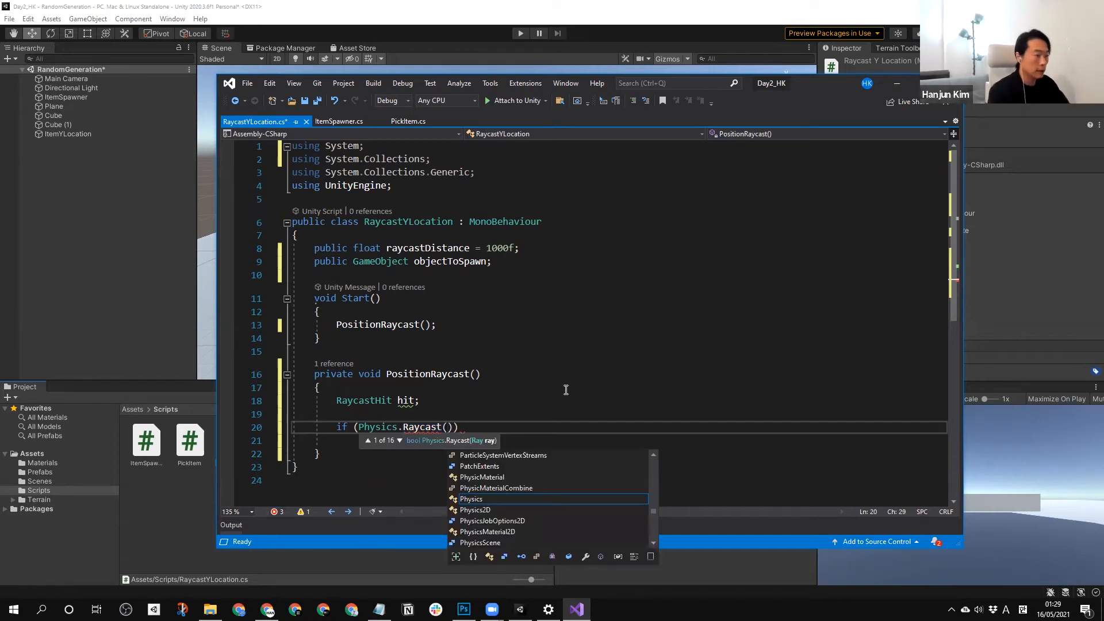
Give Physics.Raycast the origin transform.position and the direction Vector3.down.
{"action": "type", "text": "transform."}
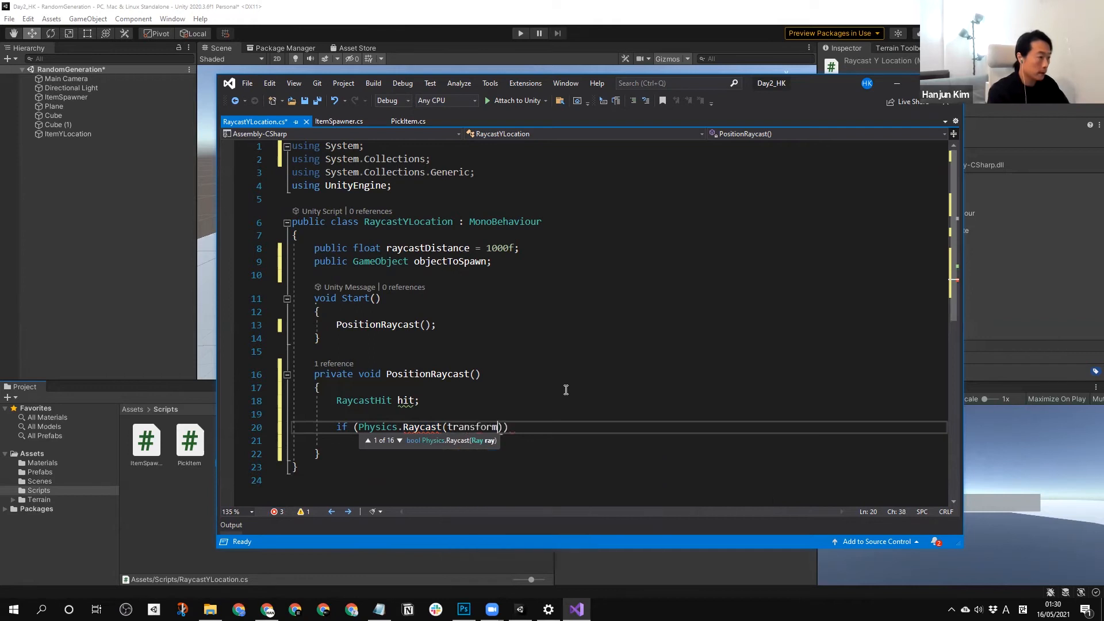
{"action": "type", "text": "position"}
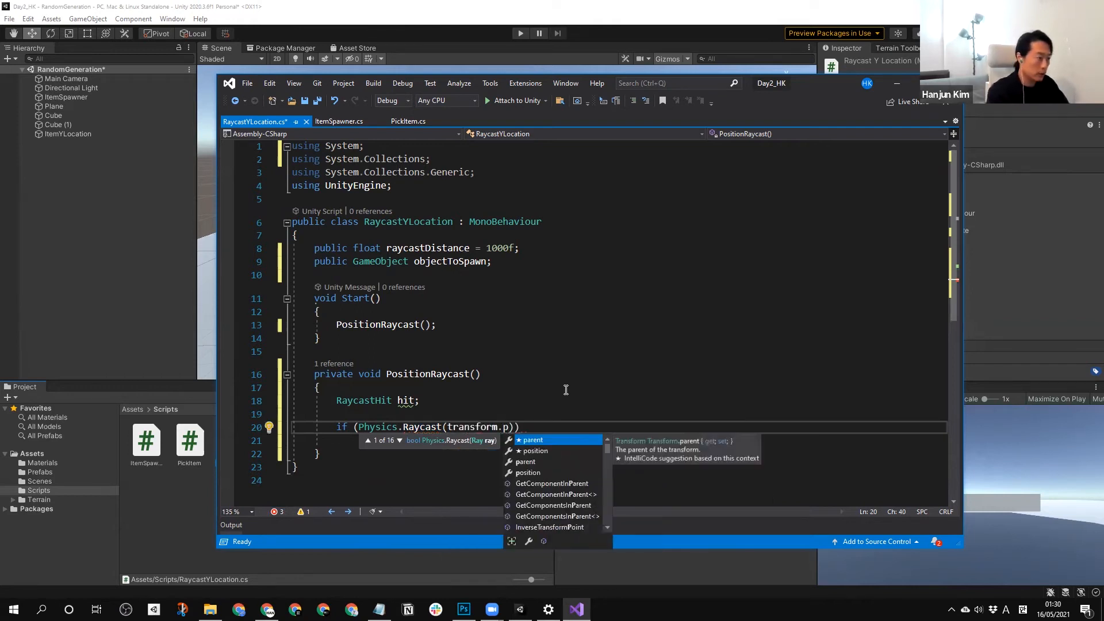
{"action": "type", "text": ", V"}
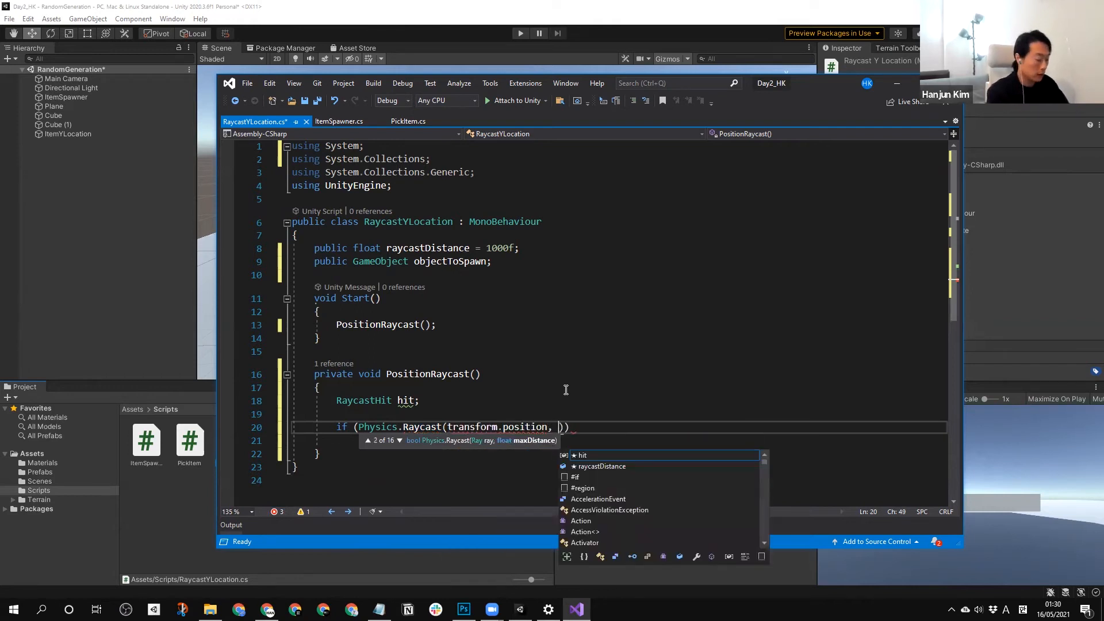
{"action": "type", "text": "ector3"}
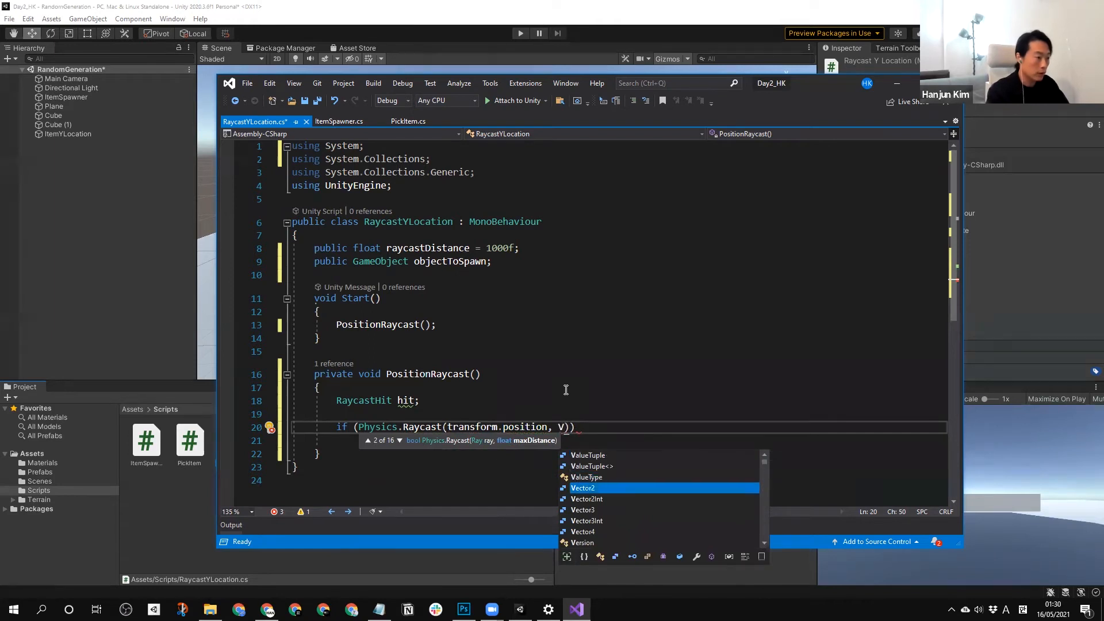
{"action": "key", "text": "Tab"}
{"action": "type", "text": ".down"}
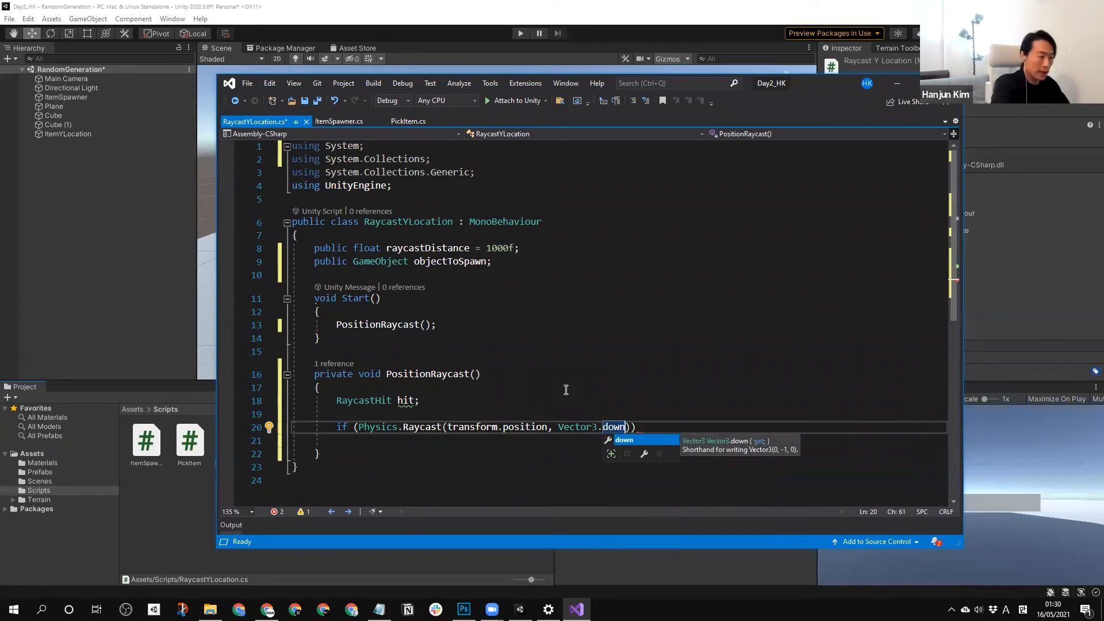
{"action": "key", "text": "Escape"}
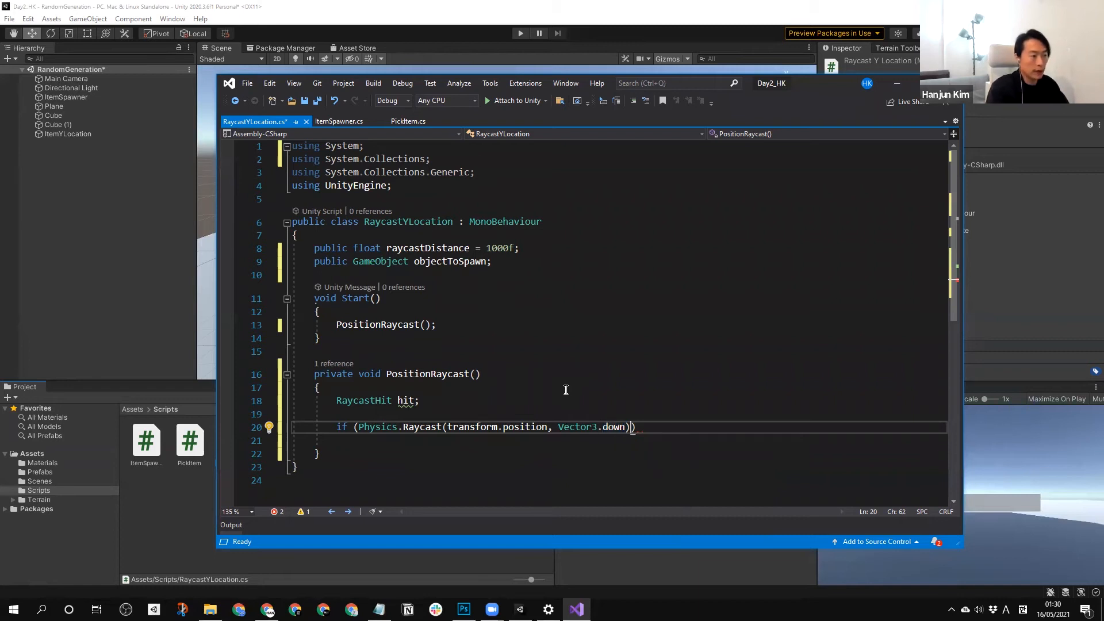
Complete the Physics.Raycast arguments with "out hit" and raycastDistance, and add an empty braced body to the if statement.
{"action": "type", "text": ", "}
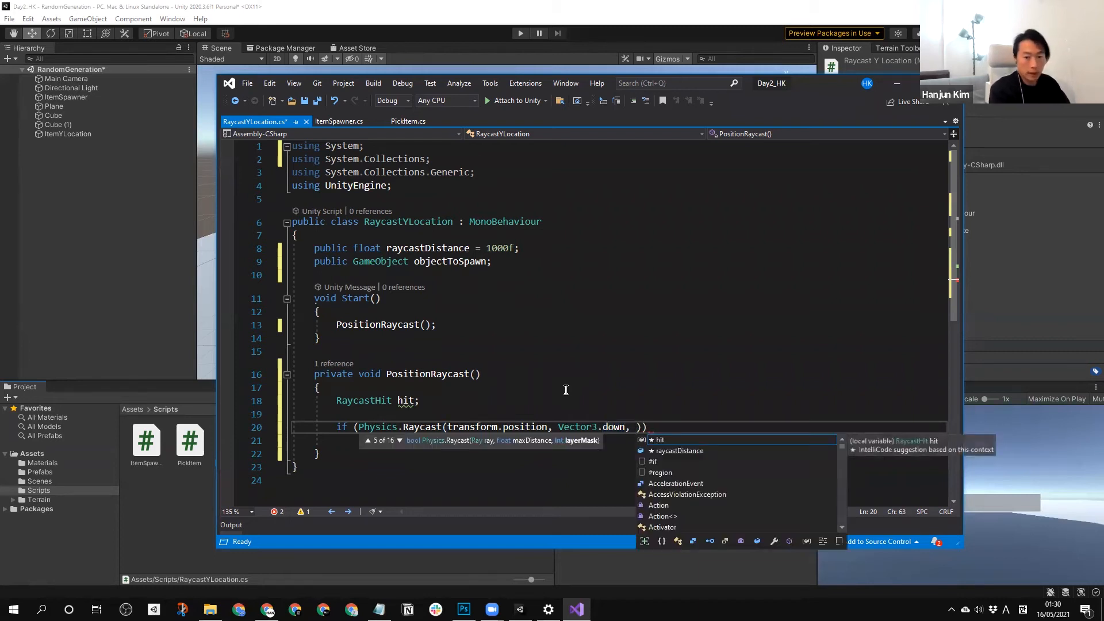
{"action": "type", "text": "out hit,"}
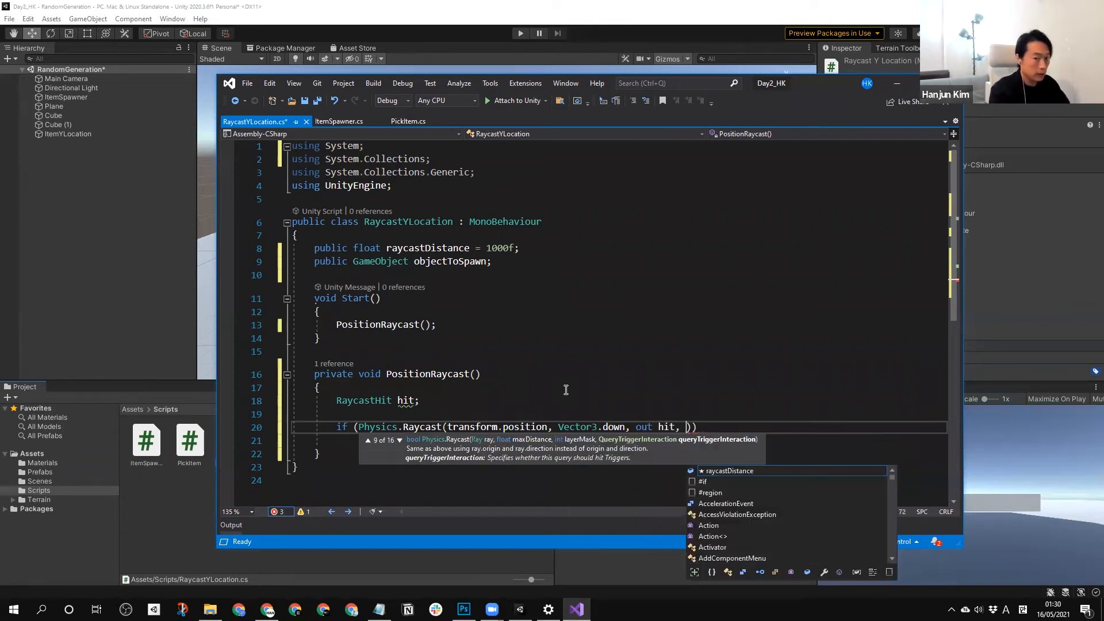
{"action": "type", "text": " ray"}
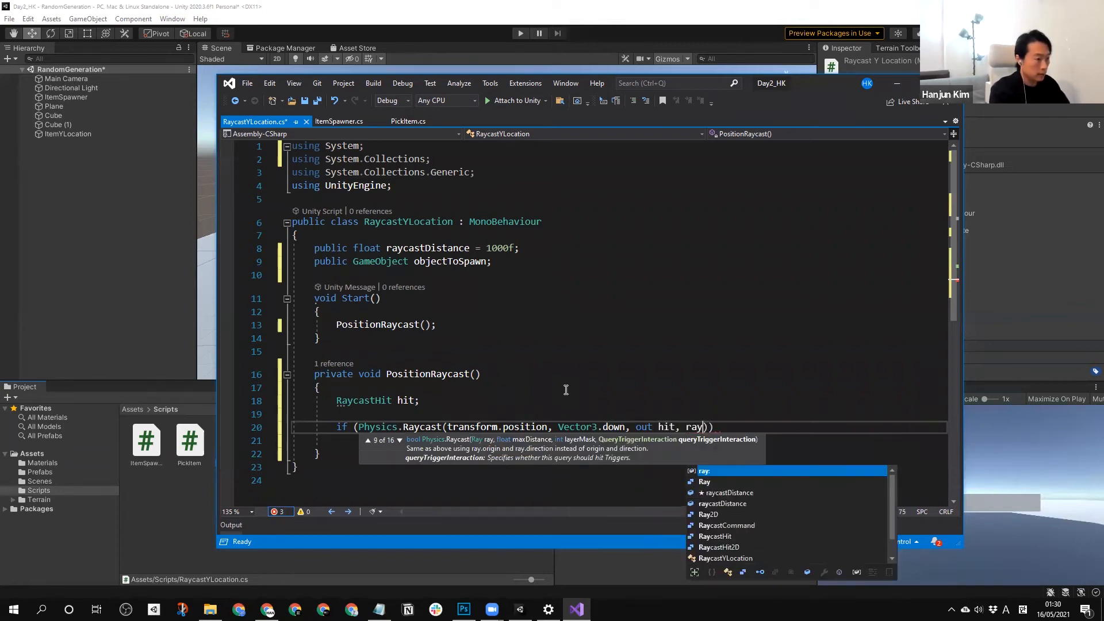
{"action": "type", "text": "c"}
{"action": "key", "text": "Tab"}
{"action": "key", "text": "End"}
{"action": "key", "text": "Return"}
{"action": "type", "text": "{"}
{"action": "key", "text": "Return"}
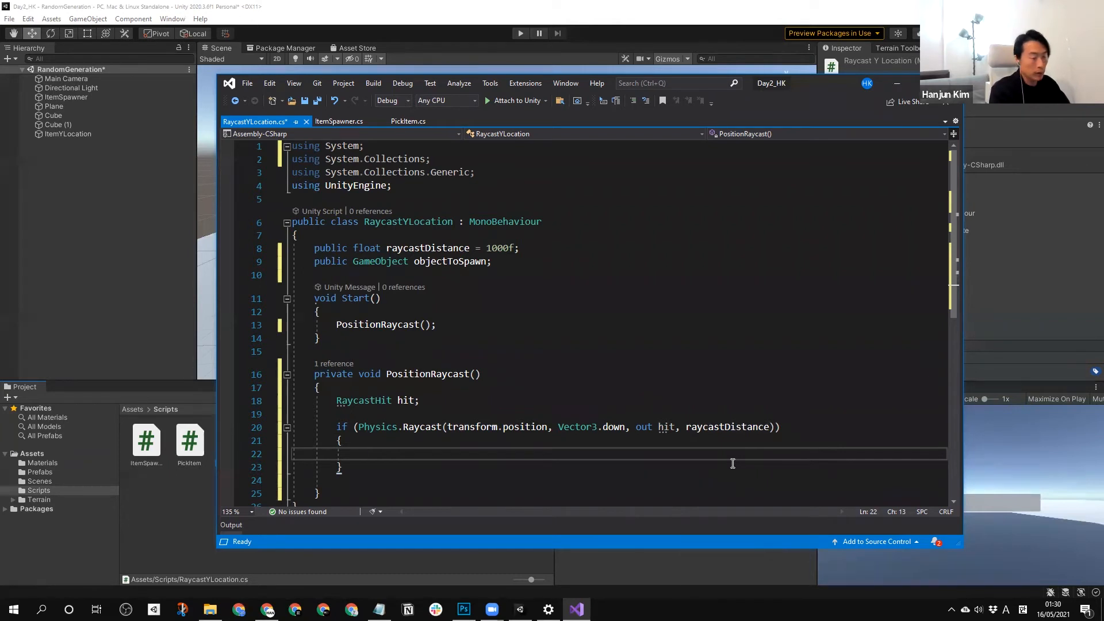
Inside the if block, begin declaring "GameObject newObj" and assign it an Instantiate call.
{"action": "type", "text": "GameObject newOb"}
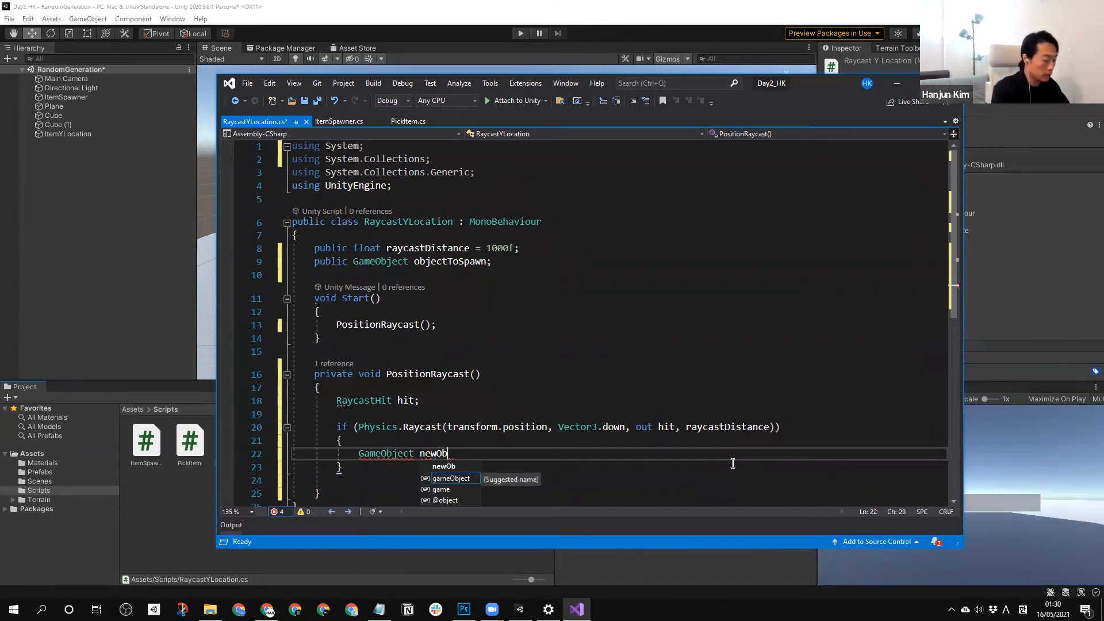
{"action": "type", "text": "j = Instantiate"}
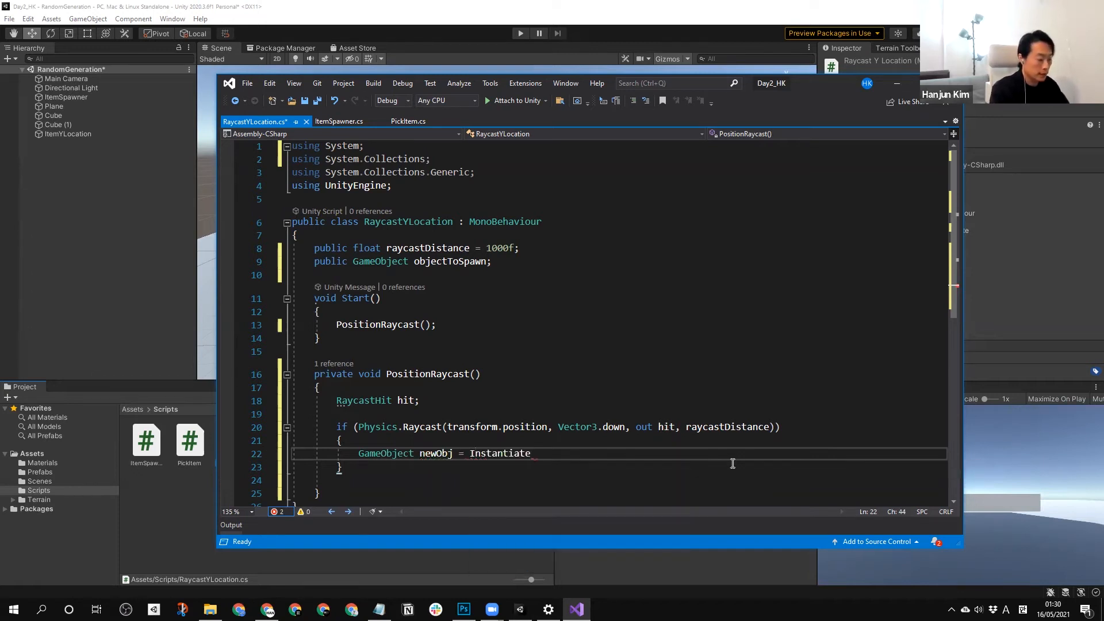
{"action": "type", "text": " ("}
Pass objectToSpawn and hit.point as the first two arguments of the Instantiate call.
{"action": "left_click", "coordinate": [448, 262]}
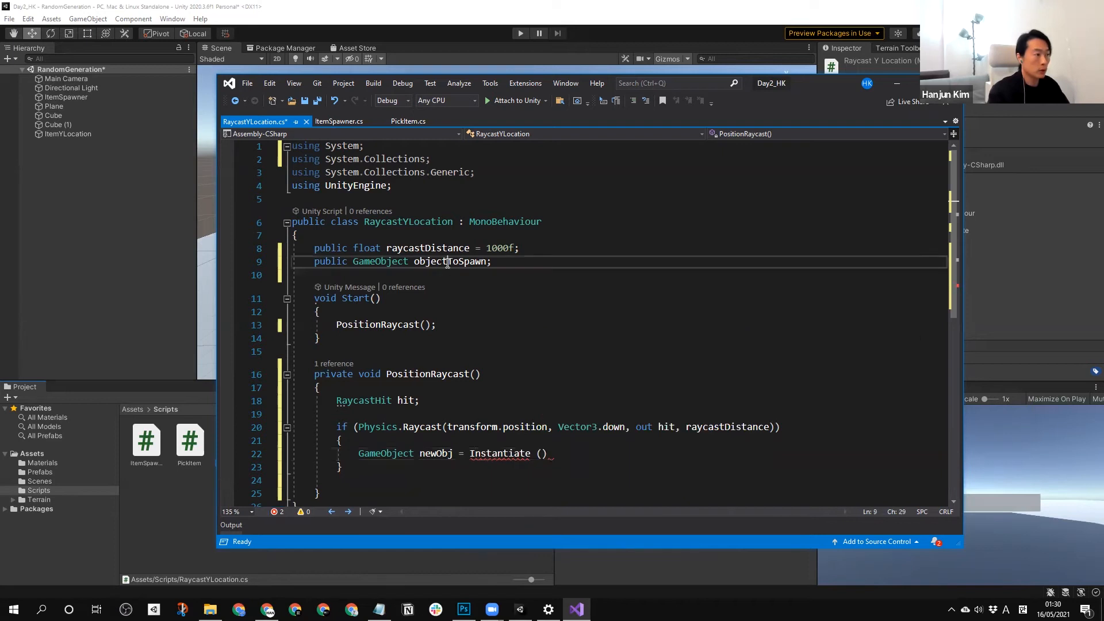
{"action": "double_click", "coordinate": [447, 263]}
{"action": "key", "text": "ctrl+c"}
{"action": "left_click", "coordinate": [541, 453]}
{"action": "key", "text": "ctrl+v"}
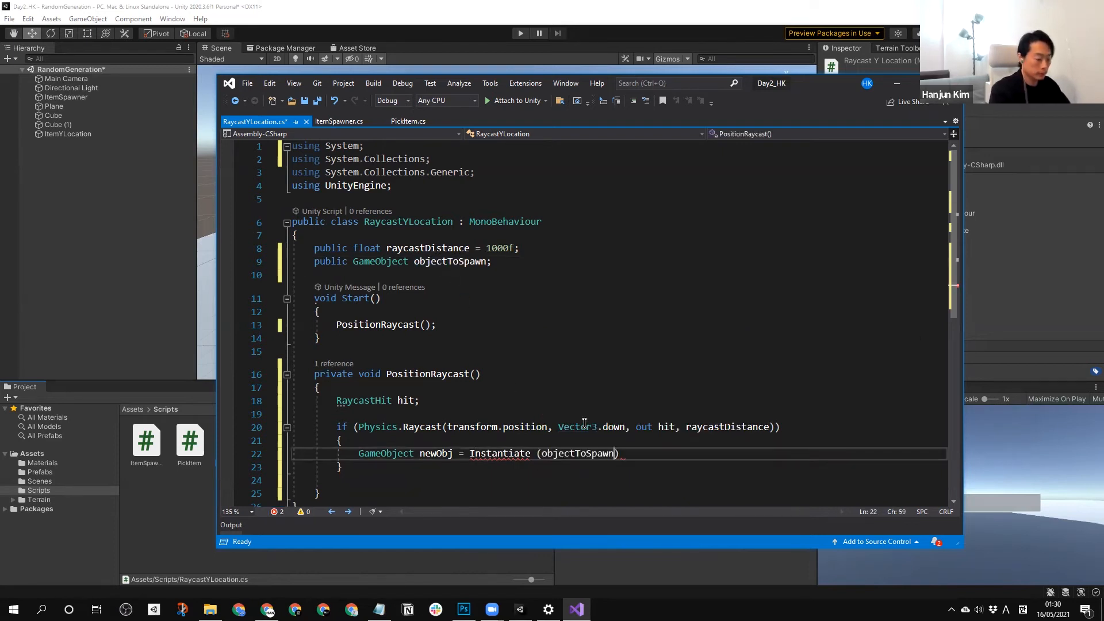
{"action": "type", "text": ", "}
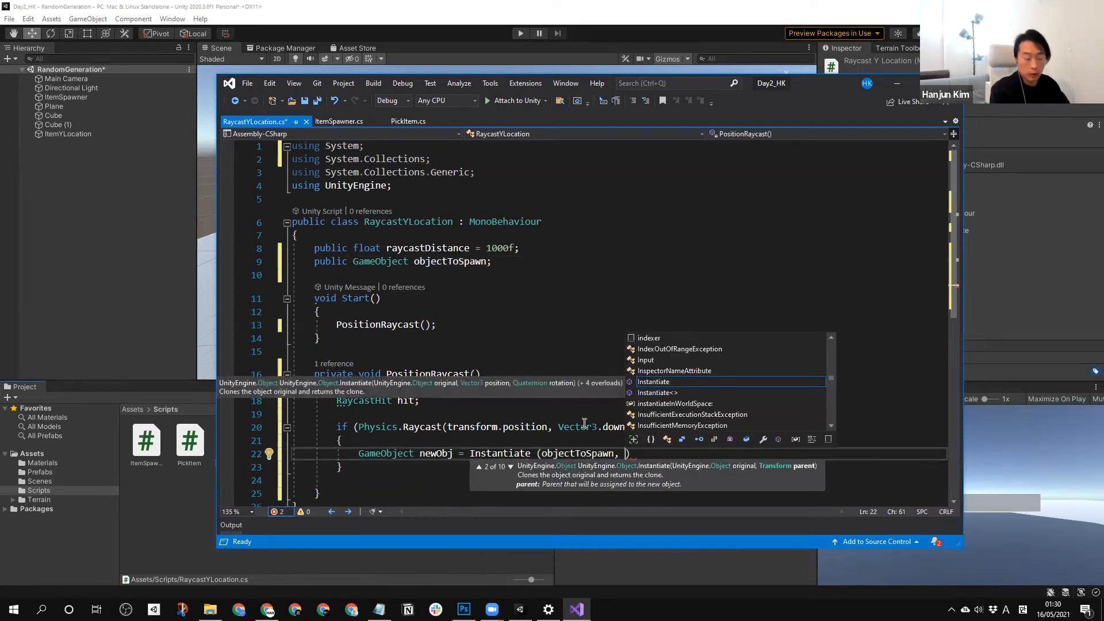
{"action": "type", "text": "hit."}
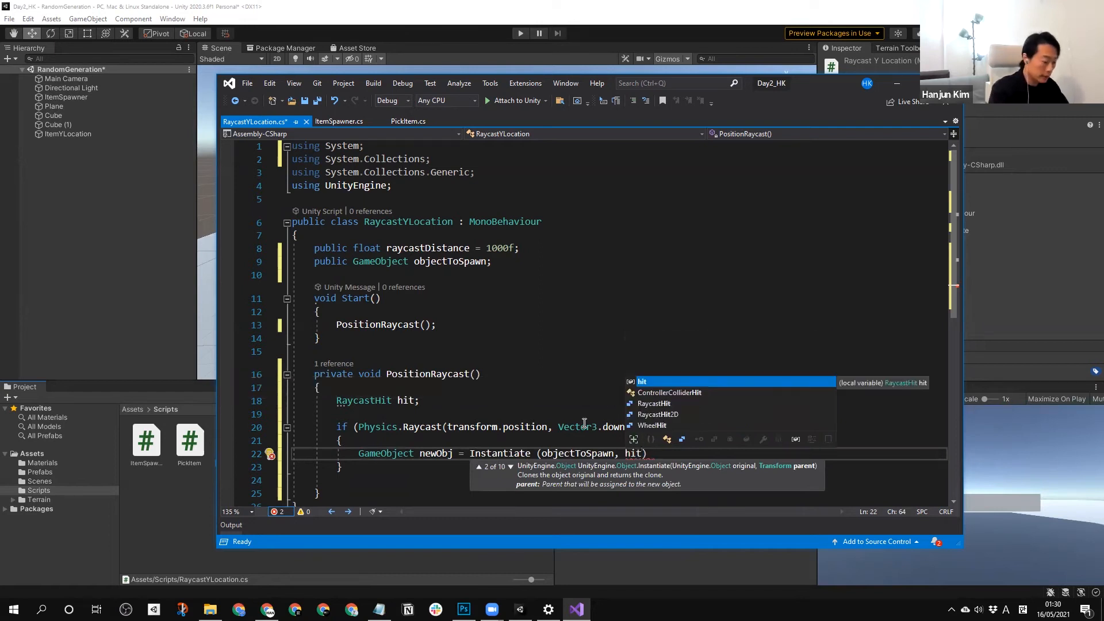
{"action": "type", "text": "point"}
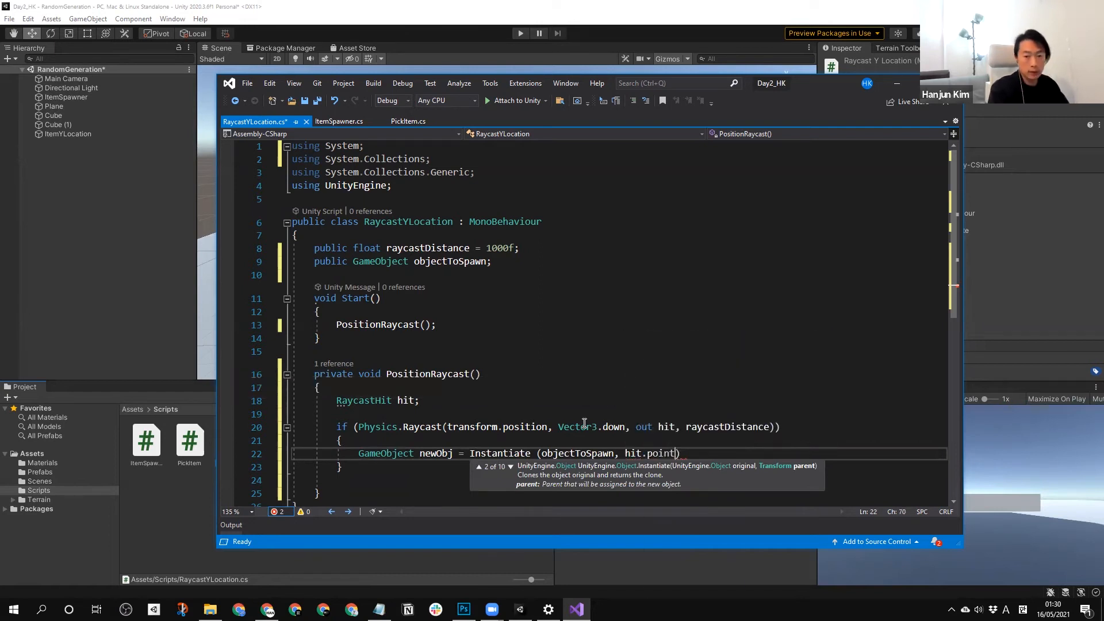
{"action": "type", "text": ", "}
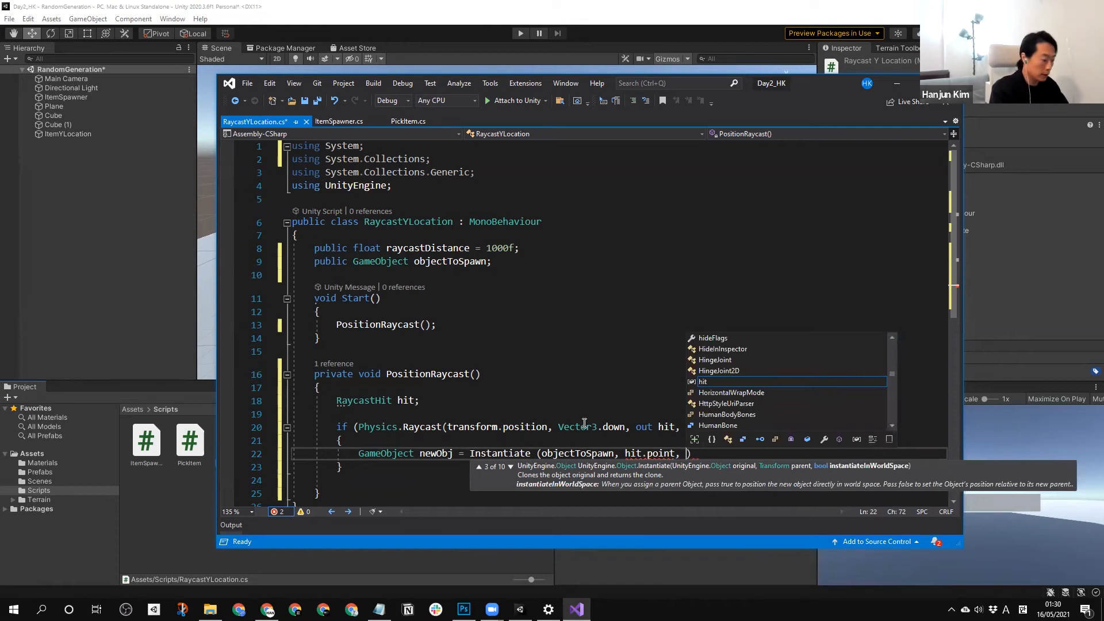
{"action": "type", "text": "Qu"}
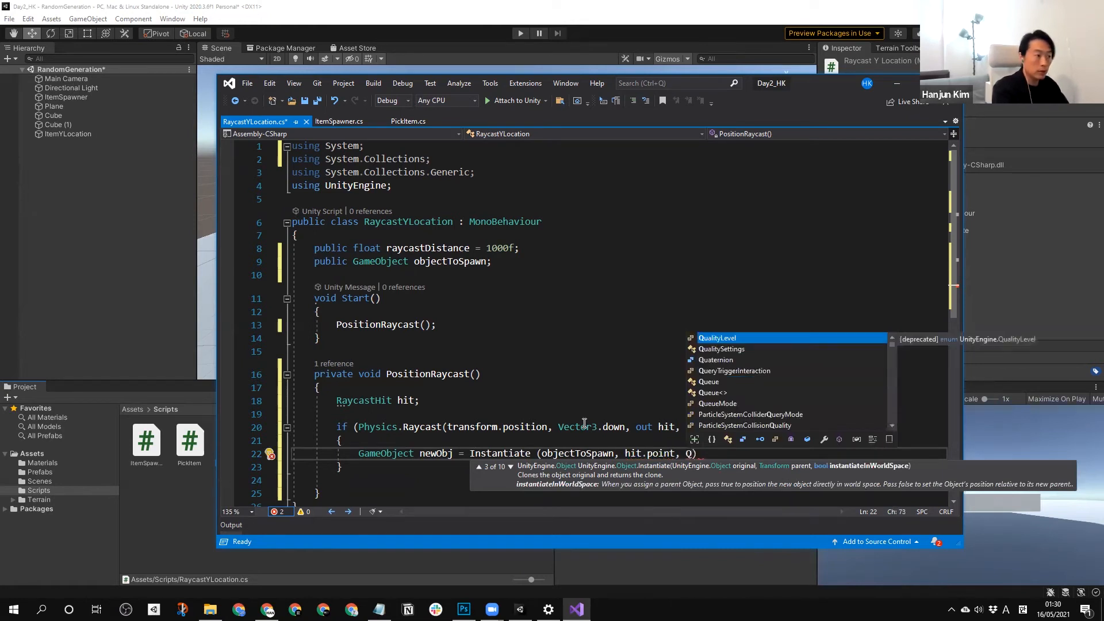
{"action": "type", "text": "aternion.id"}
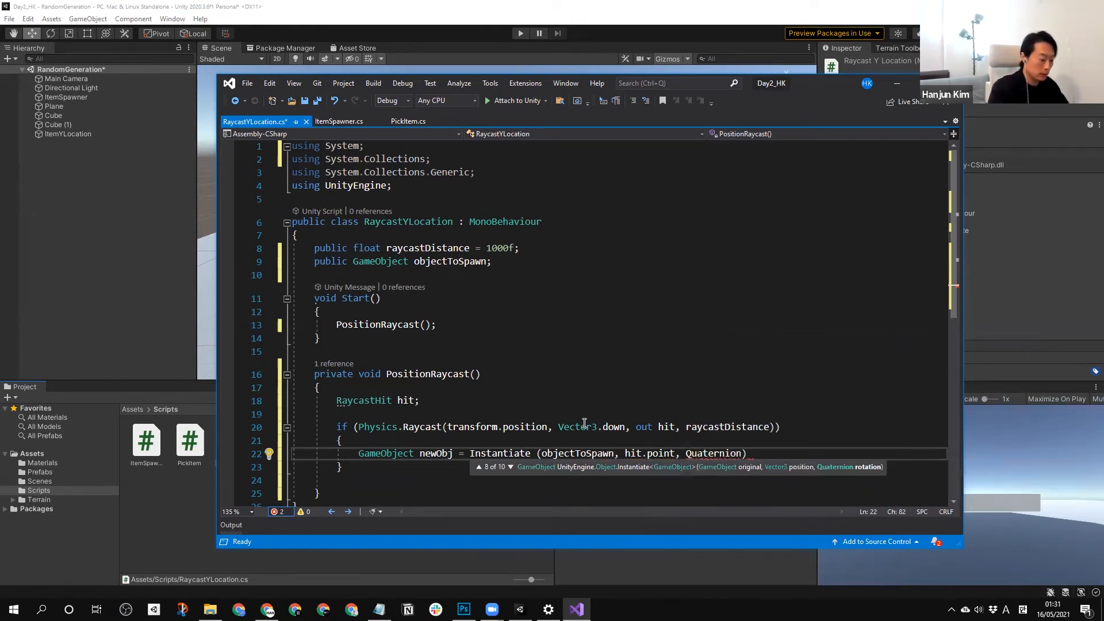
{"action": "type", "text": "entity"}
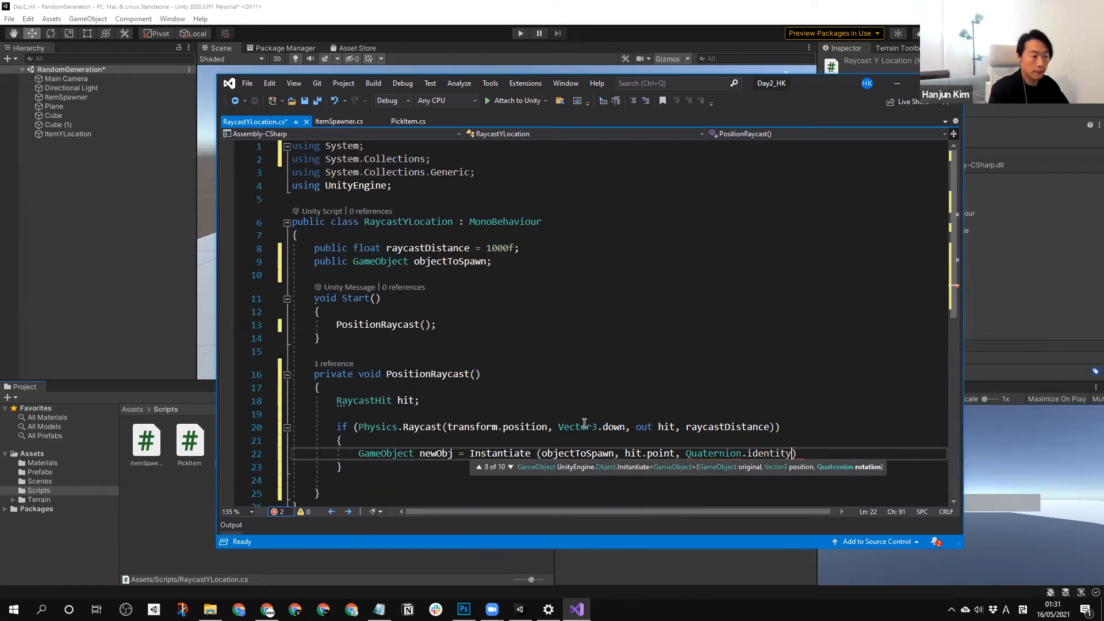
{"action": "type", "text": ");"}
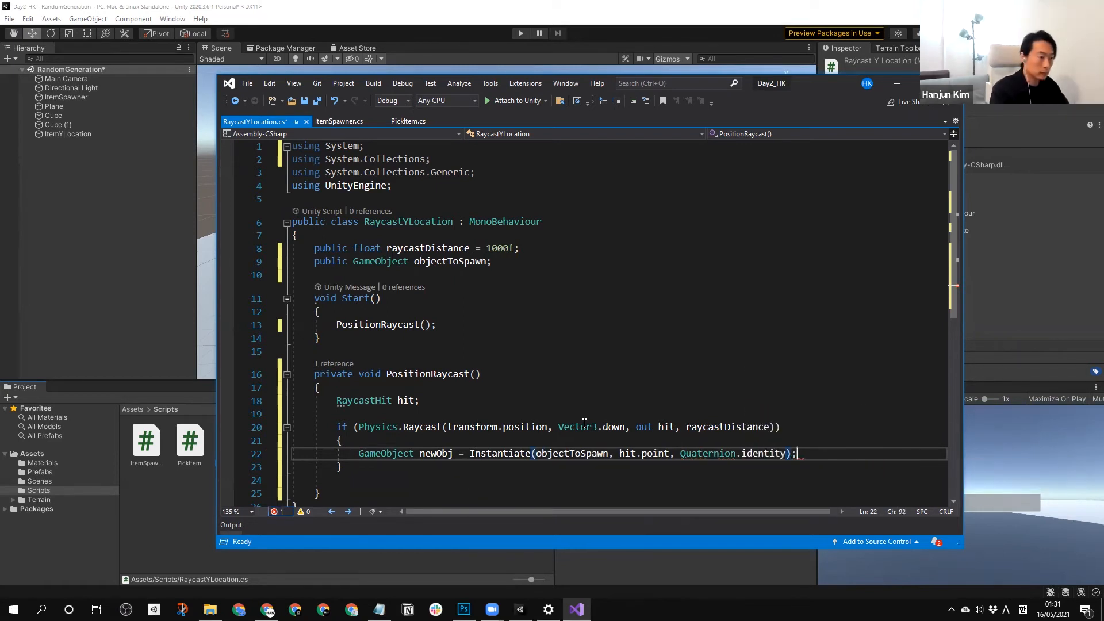
Complete the Instantiate call with Quaternion.identity as the rotation, end the statement, and save RaycastYLocation.cs.
{"action": "key", "text": "ctrl+s"}
{"action": "left_click", "coordinate": [758, 397]}
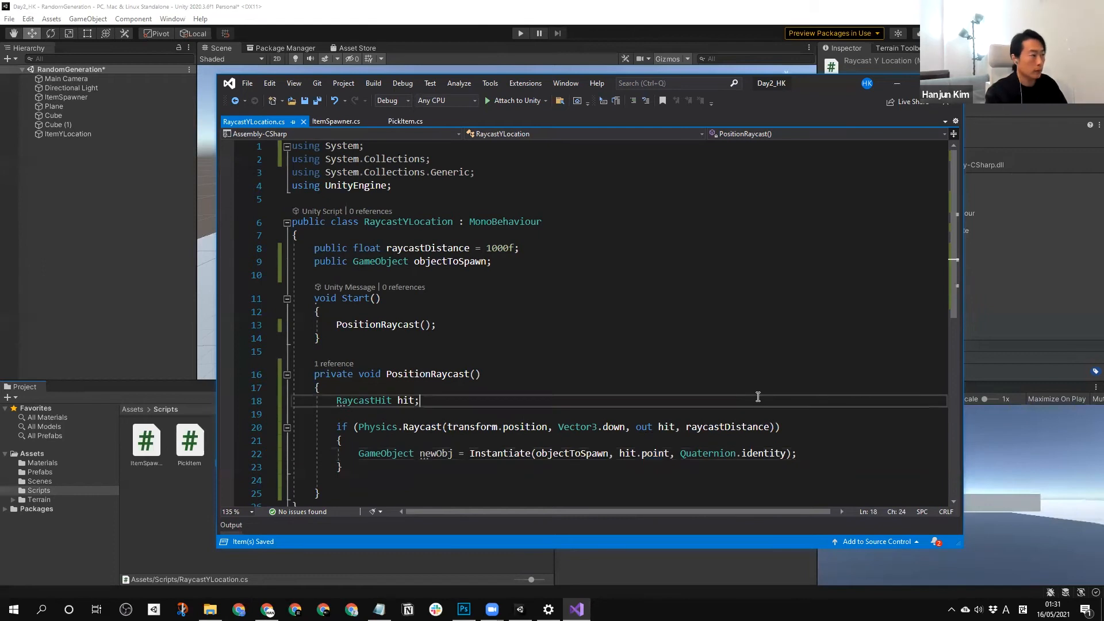
In ItemSpawner.cs, add transform.position.y to the itemYSpread Random.Range term of randomPosition.
{"action": "left_click", "coordinate": [79, 220]}
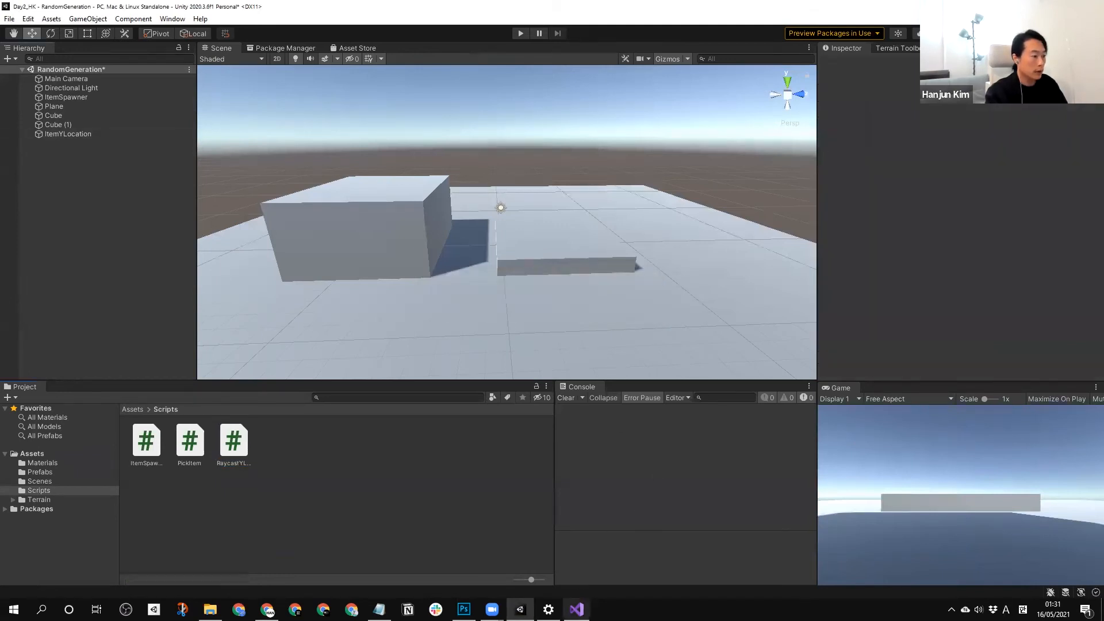
{"action": "key", "text": "alt+Tab"}
{"action": "left_click", "coordinate": [348, 122]}
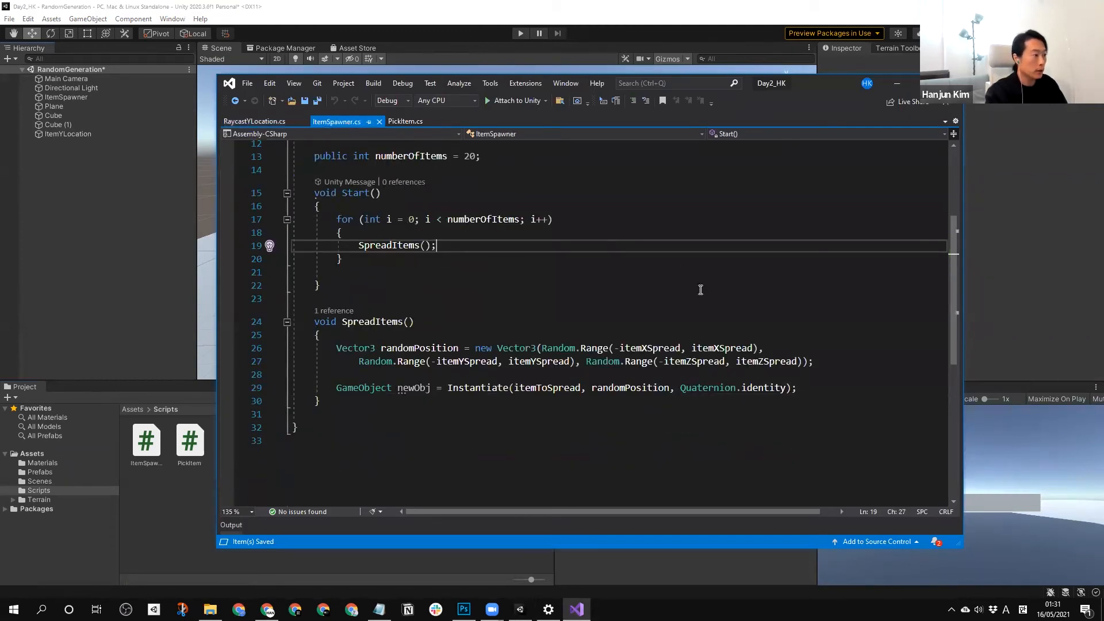
{"action": "left_click", "coordinate": [577, 361]}
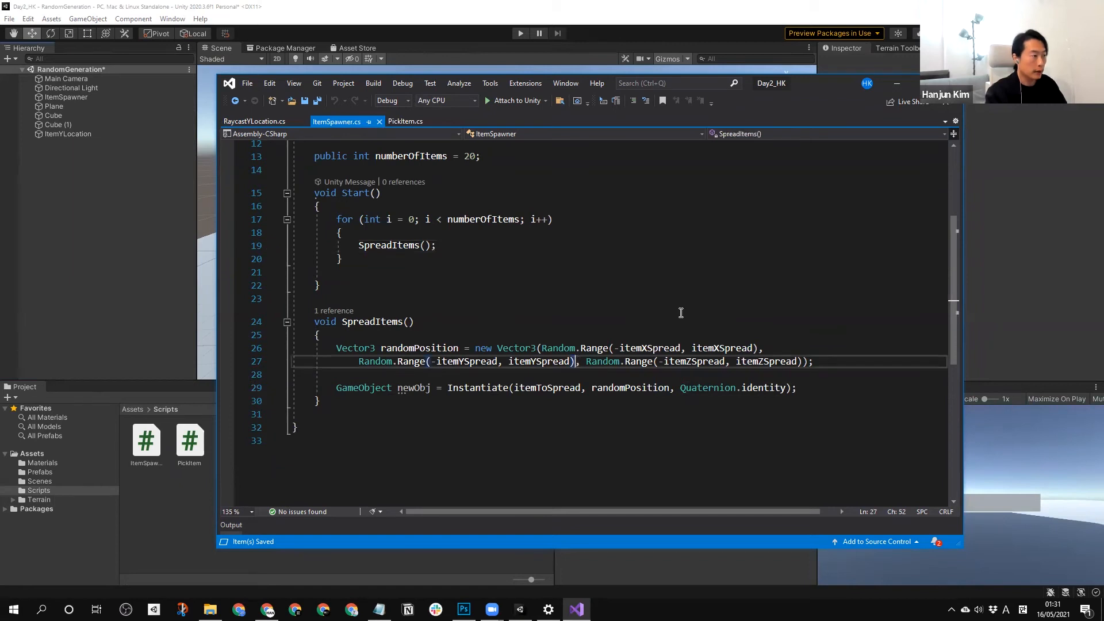
{"action": "type", "text": "+"}
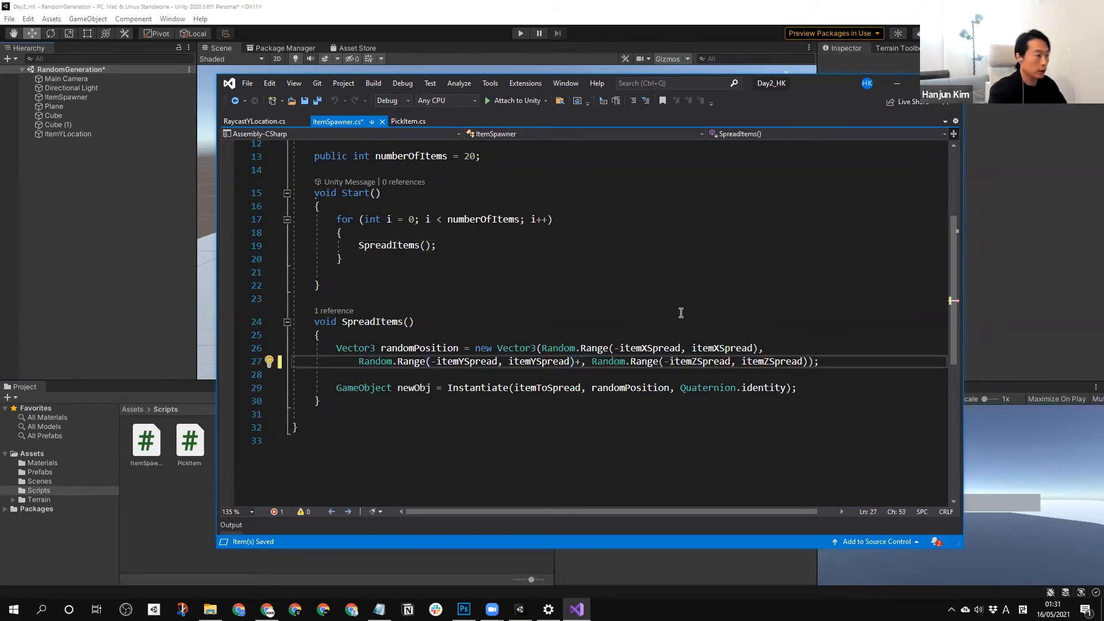
{"action": "type", "text": " transform.position"}
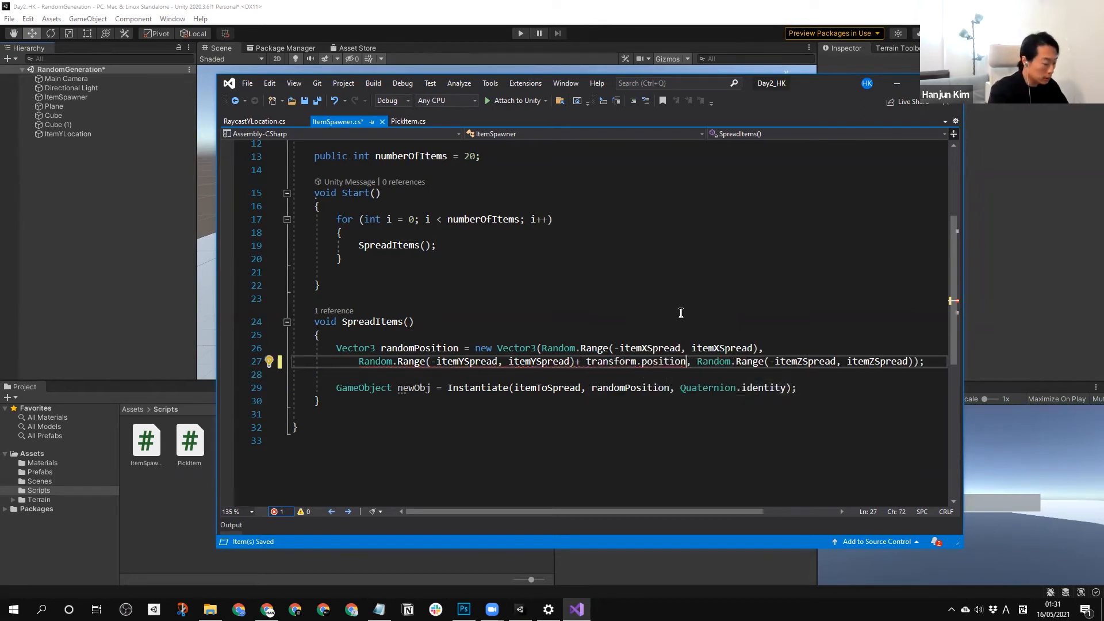
{"action": "type", "text": ".y"}
Put a space before the plus sign in randomPosition's Y term and save ItemSpawner.cs.
{"action": "left_click", "coordinate": [690, 286]}
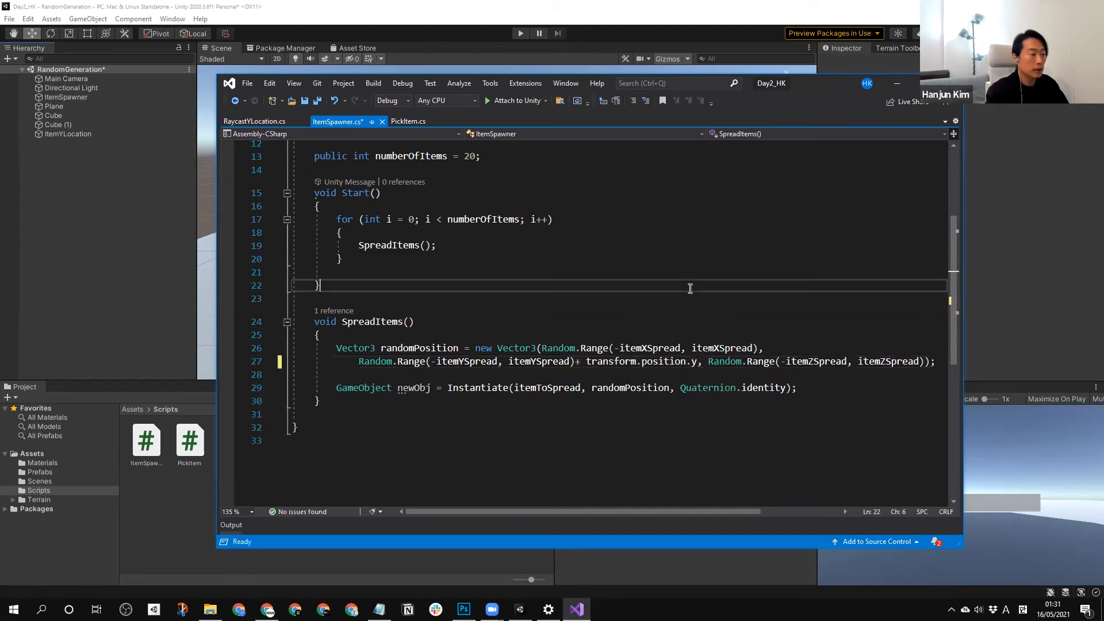
{"action": "left_click", "coordinate": [580, 348]}
{"action": "left_click", "coordinate": [573, 362]}
{"action": "left_click", "coordinate": [703, 315]}
{"action": "key", "text": "ctrl+s"}
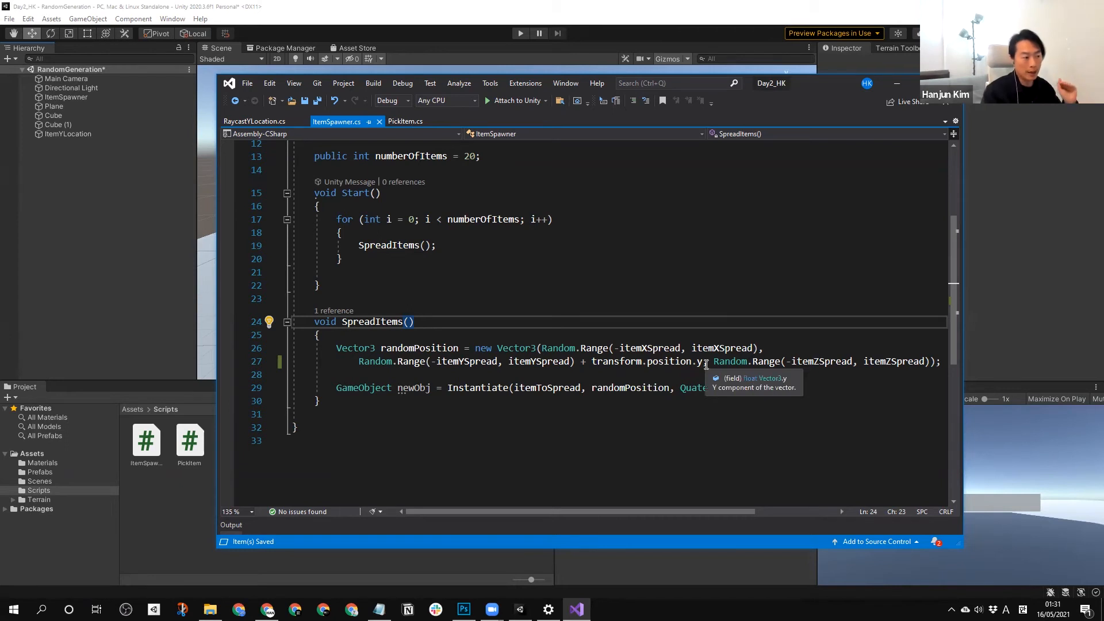
Switch to Unity, try 20 as the ItemSpawner object's Y position, and set it to 15.
{"action": "left_click", "coordinate": [123, 328]}
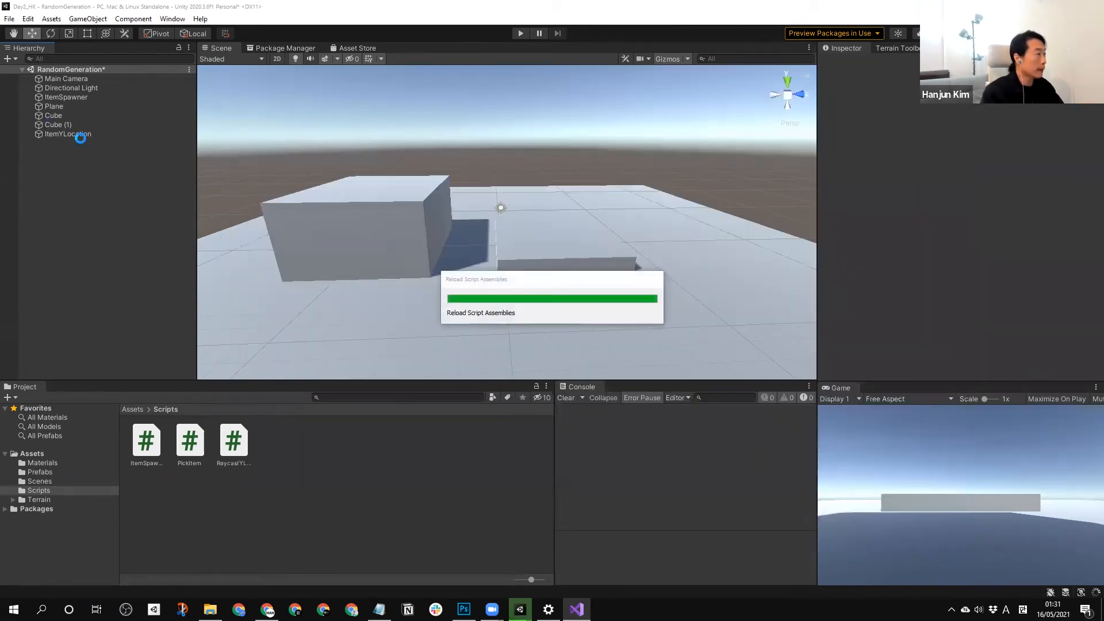
{"action": "left_click", "coordinate": [78, 97]}
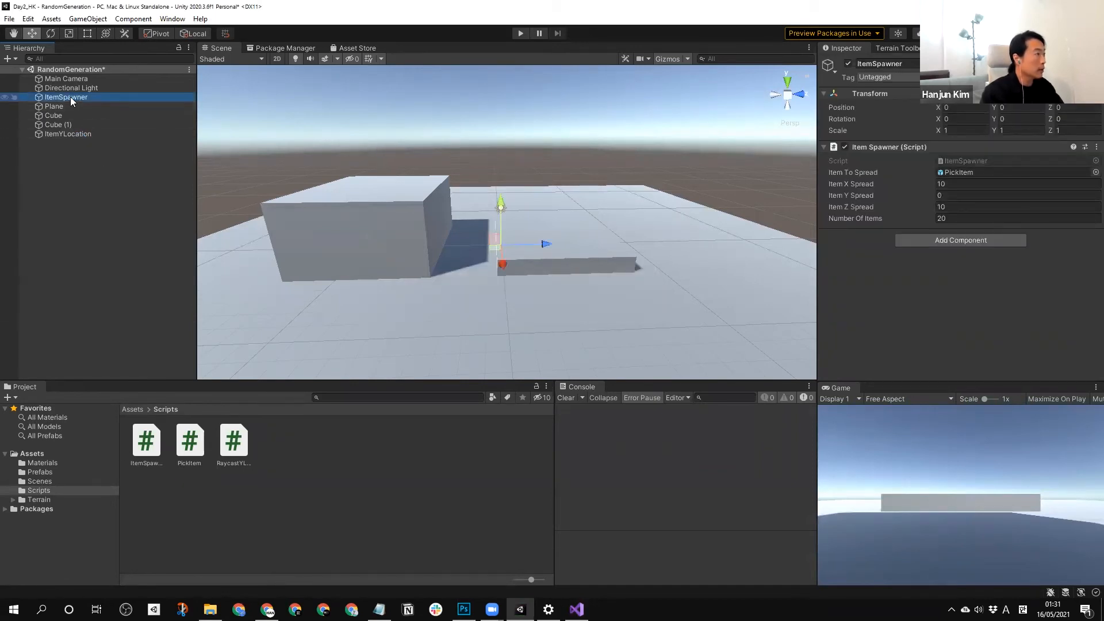
{"action": "left_click", "coordinate": [1006, 107]}
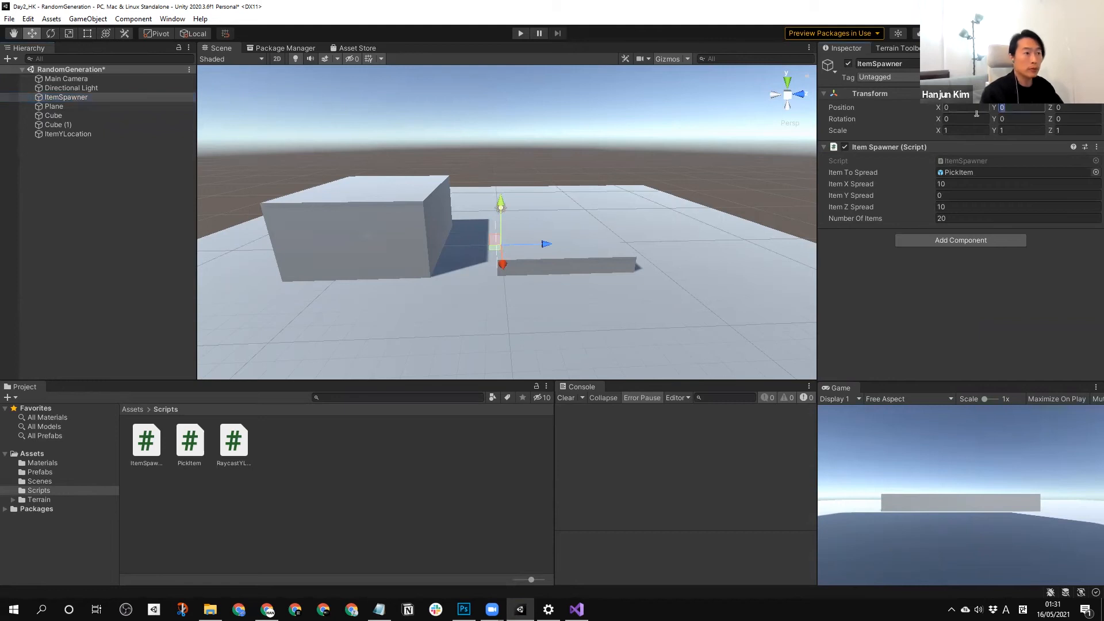
{"action": "type", "text": "20"}
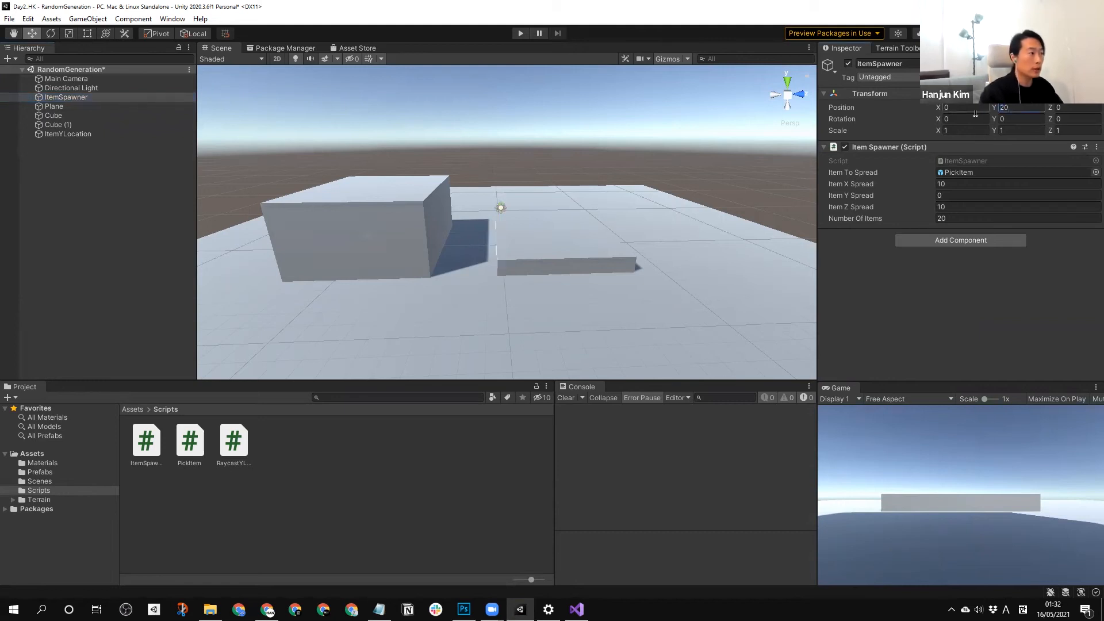
{"action": "scroll", "coordinate": [516, 152], "scroll_direction": "down", "scroll_amount": 2}
{"action": "scroll", "coordinate": [516, 153], "scroll_direction": "down", "scroll_amount": 4}
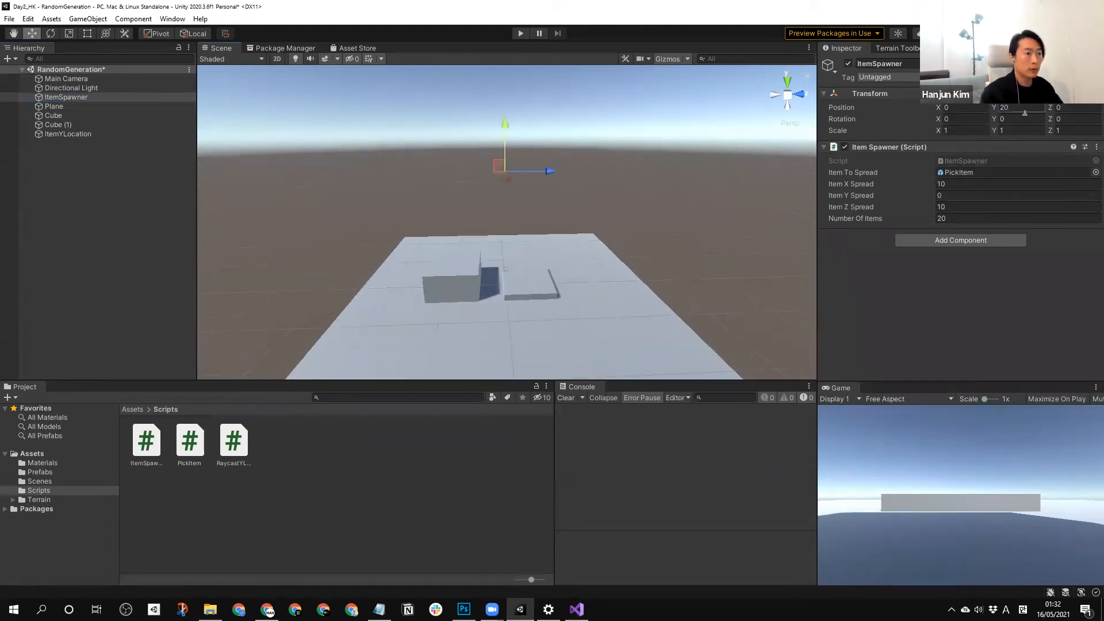
{"action": "type", "text": "15"}
{"action": "mouse_move", "coordinate": [644, 233]}
{"action": "middle_mouse_down"}
{"action": "mouse_move", "coordinate": [633, 132]}
{"action": "mouse_move", "coordinate": [632, 218]}
{"action": "middle_mouse_up"}
{"action": "scroll", "coordinate": [497, 167], "scroll_direction": "up", "scroll_amount": 2}
{"action": "left_click", "coordinate": [115, 185]}
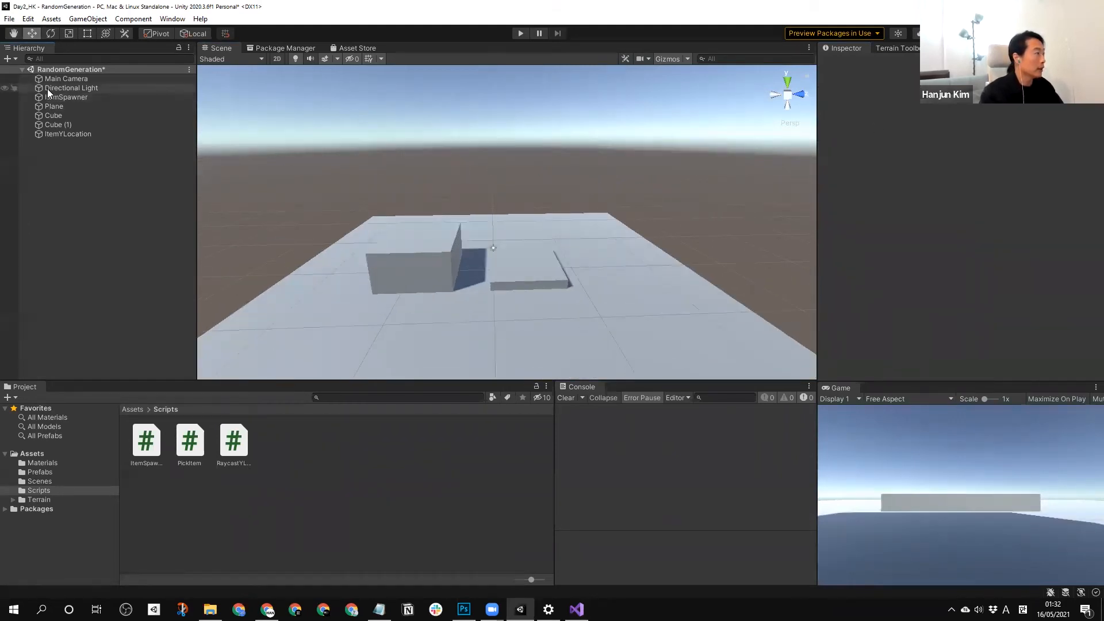
Turn the ItemSpawner object into a prefab in the Prefabs folder and delete the original from the scene.
{"action": "left_click", "coordinate": [42, 473]}
{"action": "left_click_drag", "start_coordinate": [64, 98], "coordinate": [348, 433]}
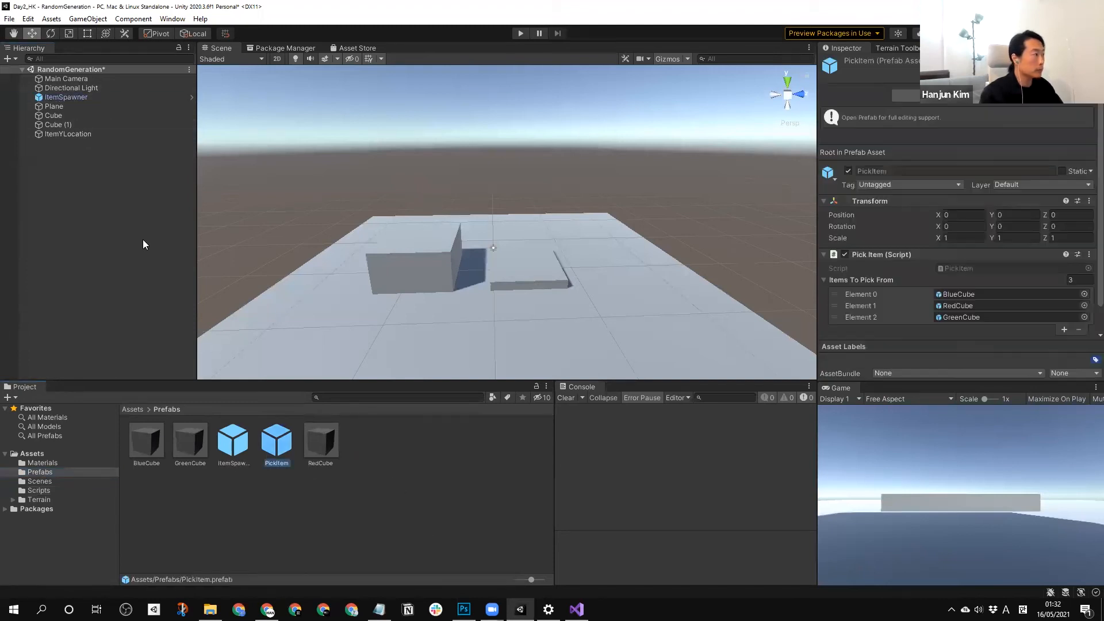
{"action": "left_click", "coordinate": [64, 96]}
{"action": "key", "text": "Delete"}
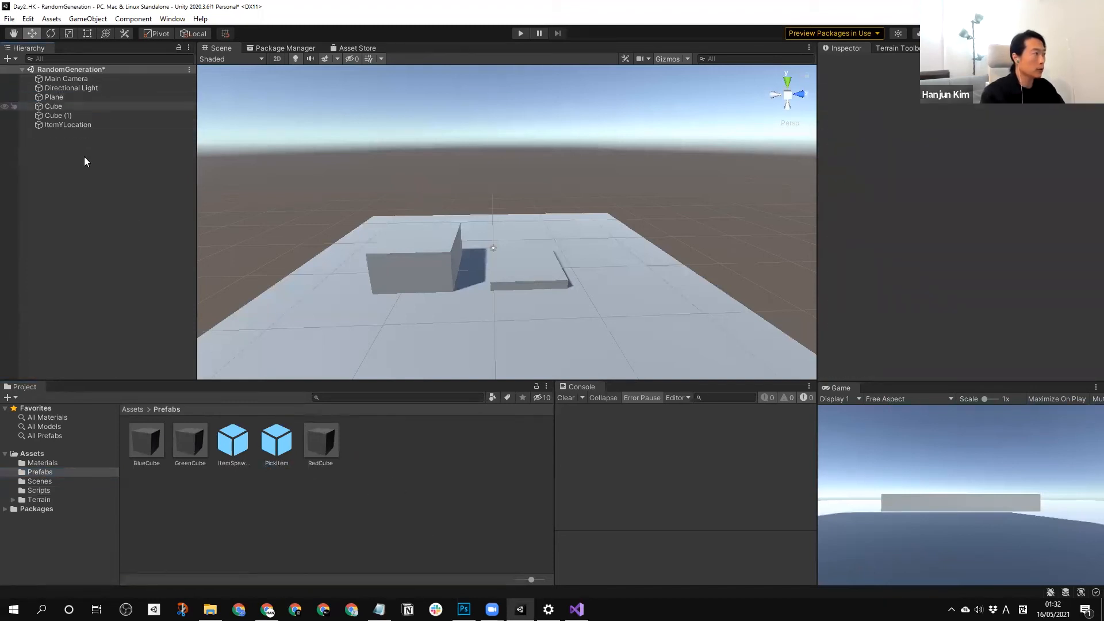
Assign the ItemSpawner prefab as Object To Spawn in ItemYLocation's Raycast Y Location script.
{"action": "left_click", "coordinate": [65, 125]}
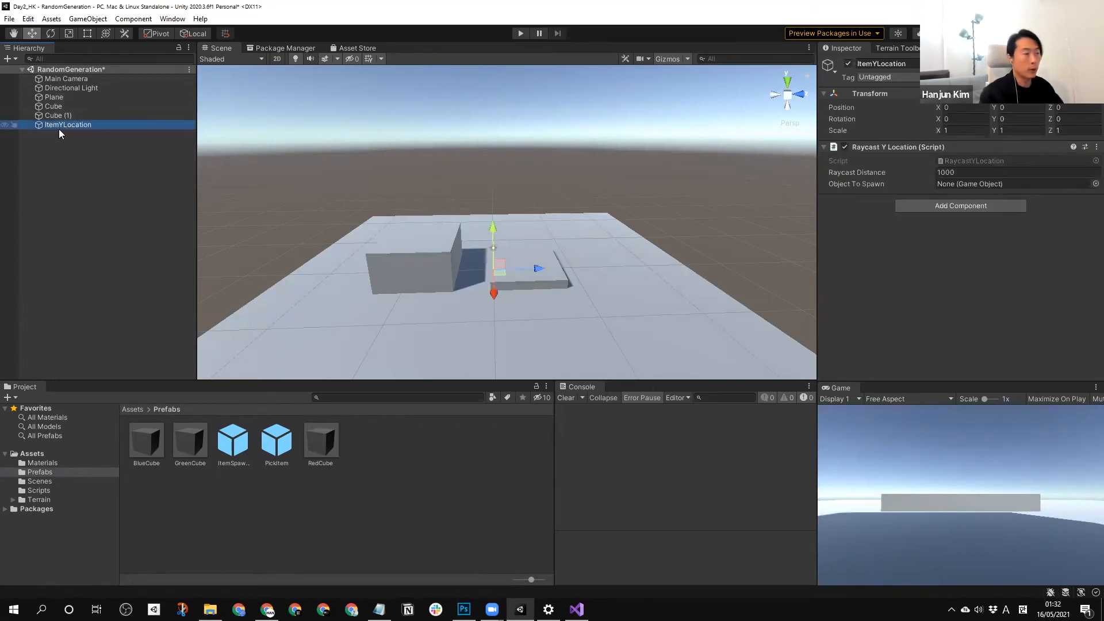
{"action": "left_click", "coordinate": [233, 447]}
{"action": "left_click_drag", "start_coordinate": [233, 447], "coordinate": [978, 186]}
{"action": "left_click", "coordinate": [678, 250]}
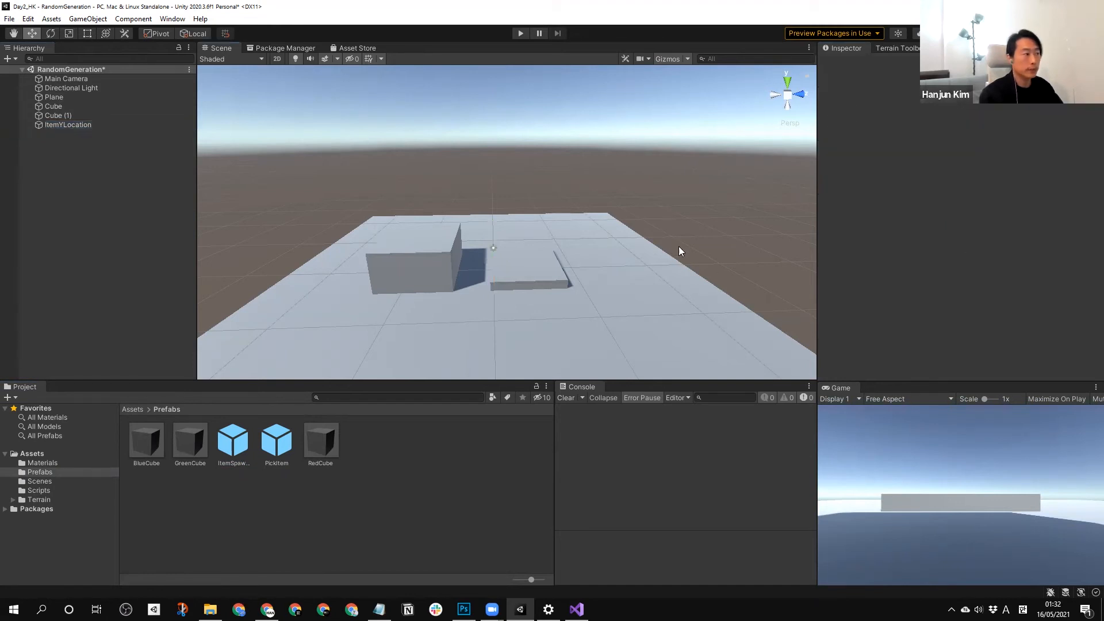
{"action": "left_click", "coordinate": [62, 125]}
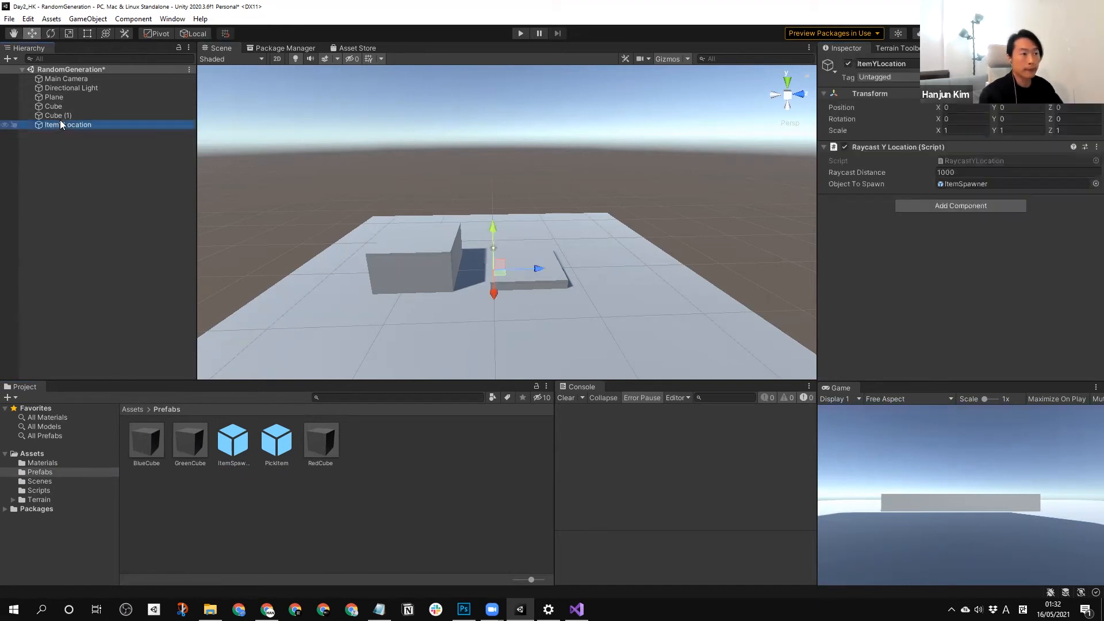
Play-test the scene twice, examine the plane and blocks for spawned items, and stop play mode.
{"action": "left_click", "coordinate": [520, 34]}
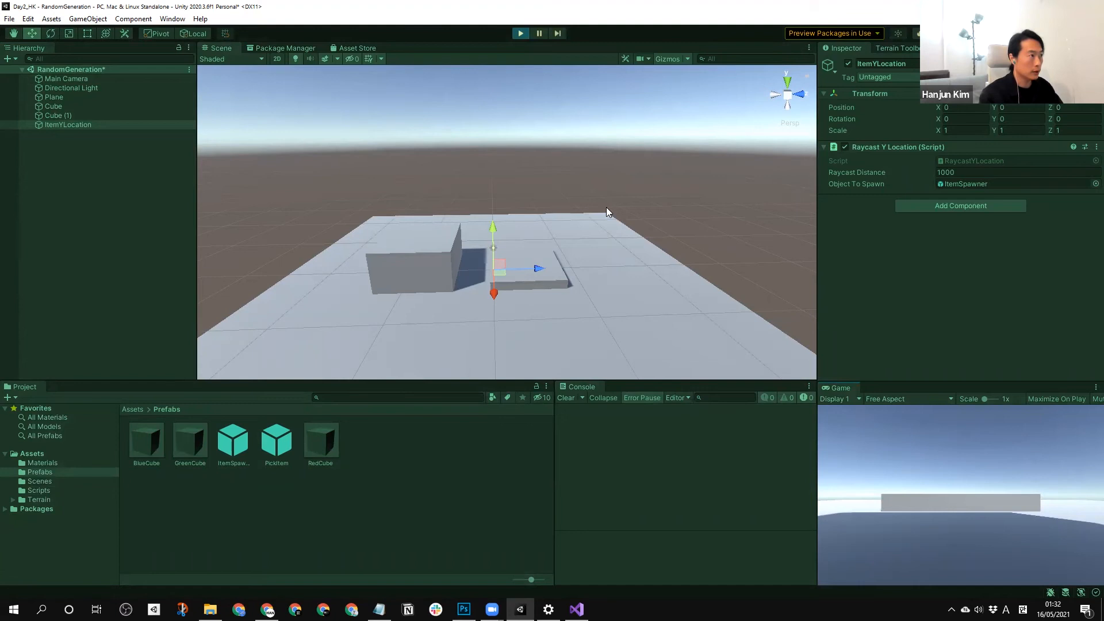
{"action": "scroll", "coordinate": [630, 238], "scroll_direction": "down", "scroll_amount": 3}
{"action": "right_click_drag", "start_coordinate": [630, 238], "coordinate": [601, 269]}
{"action": "middle_click_drag", "start_coordinate": [602, 269], "coordinate": [579, 311]}
{"action": "scroll", "coordinate": [505, 306], "scroll_direction": "up", "scroll_amount": 5}
{"action": "scroll", "coordinate": [504, 310], "scroll_direction": "down", "scroll_amount": 3}
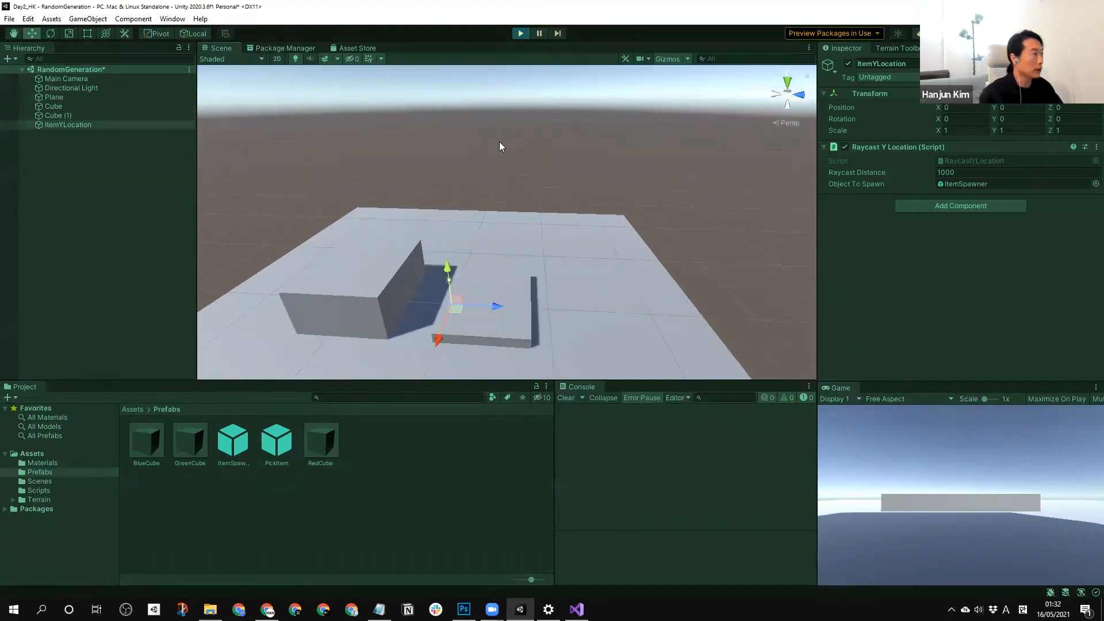
{"action": "left_click", "coordinate": [519, 34]}
{"action": "scroll", "coordinate": [487, 193], "scroll_direction": "up", "scroll_amount": 2}
{"action": "left_click", "coordinate": [515, 36]}
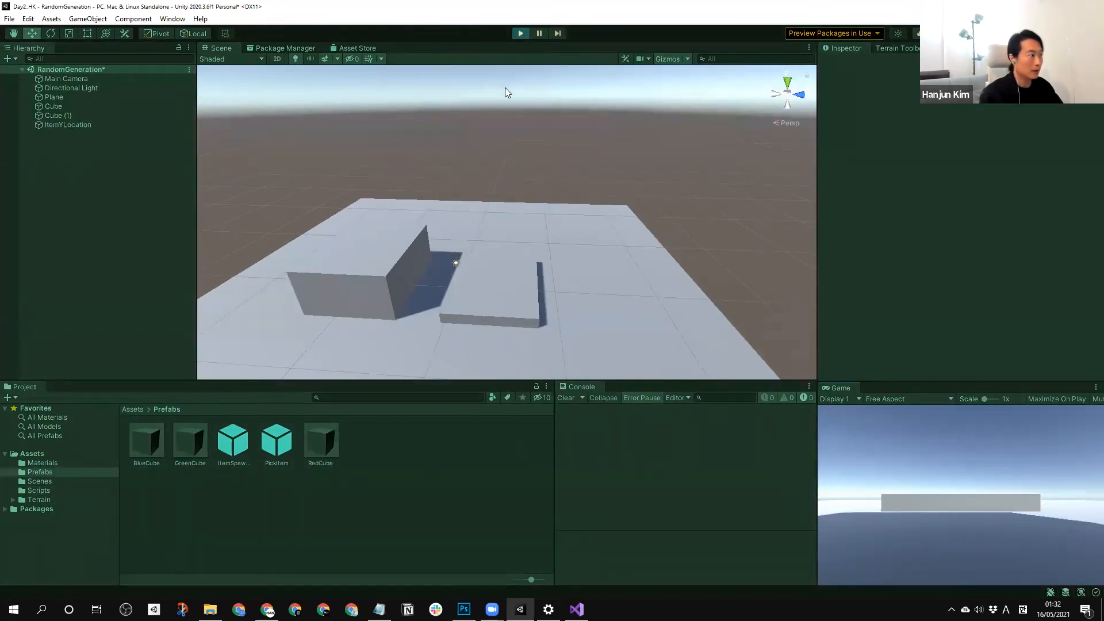
{"action": "left_click", "coordinate": [520, 33]}
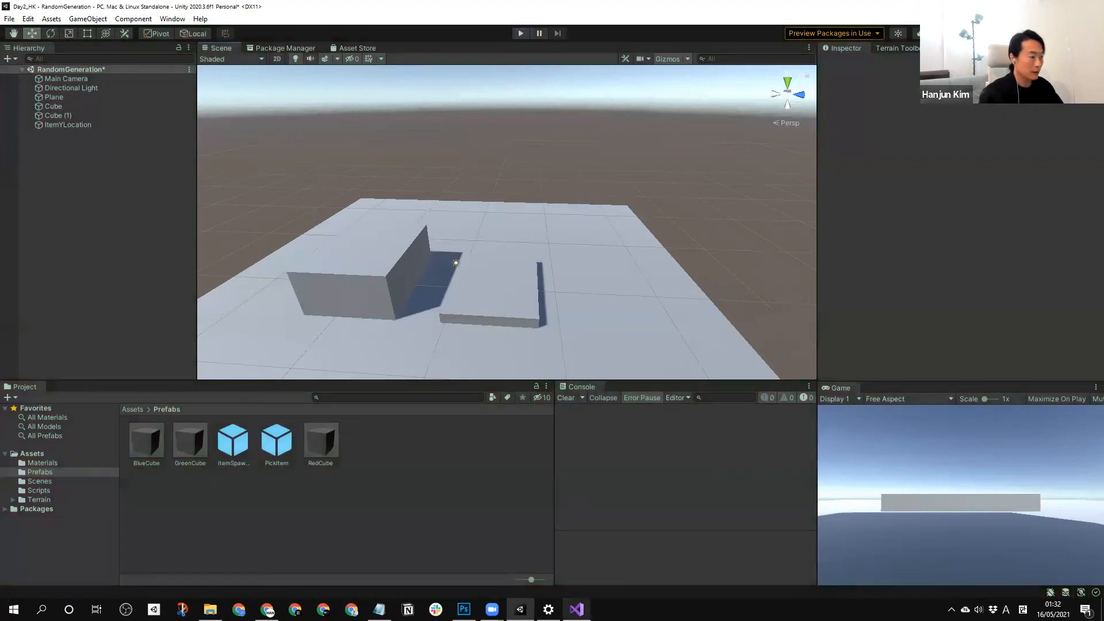
Return to Visual Studio and open RaycastYLocation.cs to review its code.
{"action": "key", "text": "alt+Tab"}
{"action": "scroll", "coordinate": [529, 303], "scroll_direction": "up", "scroll_amount": 3}
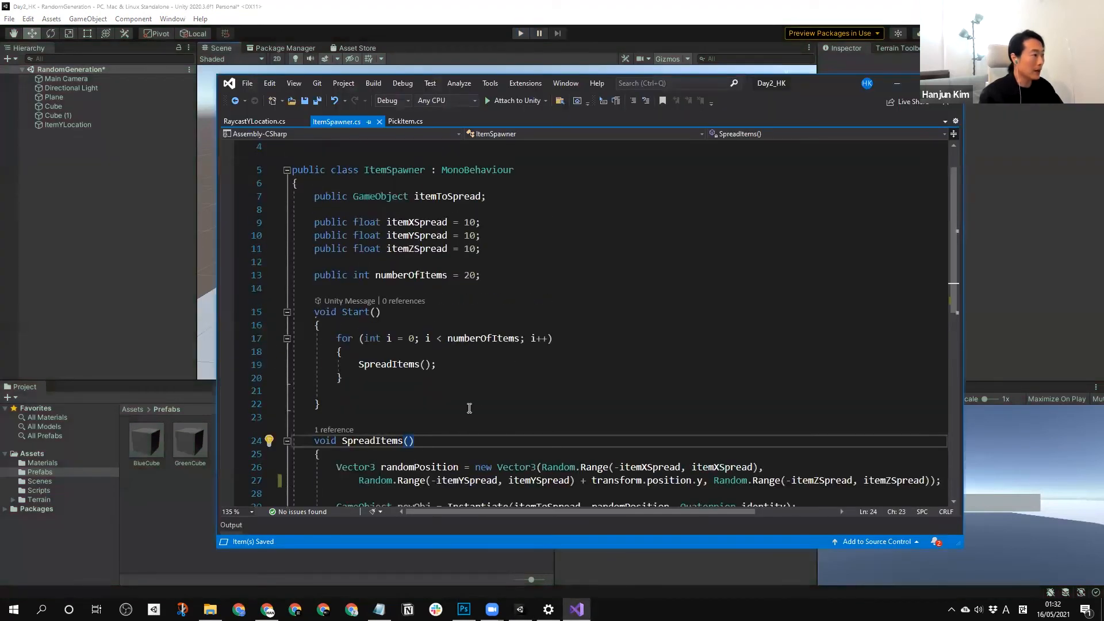
{"action": "left_click", "coordinate": [272, 120]}
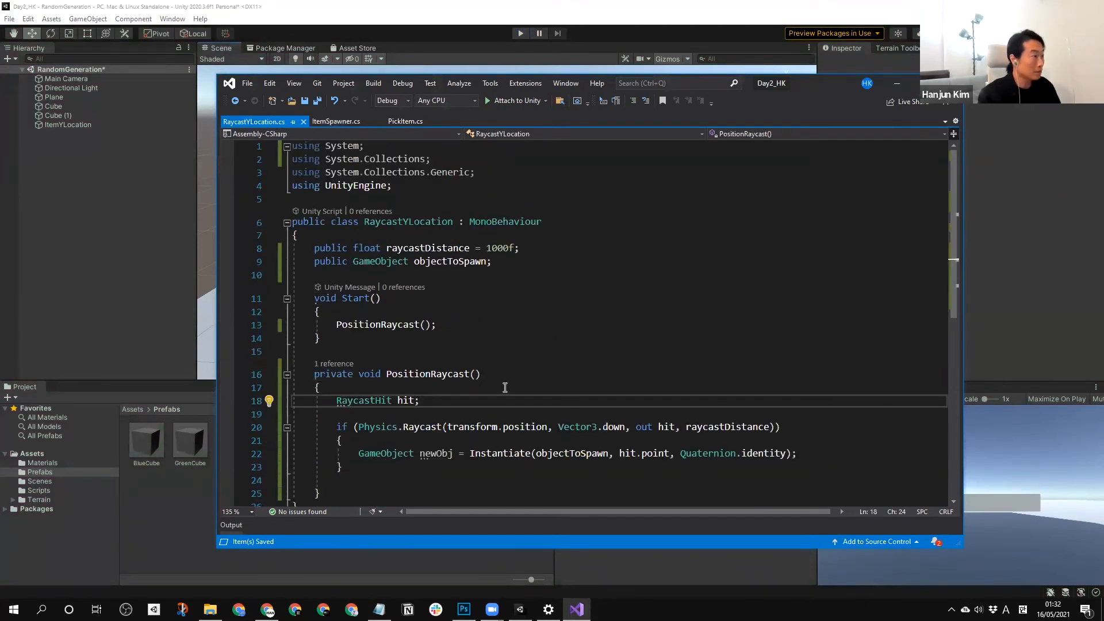
Review the SpreadItems code in ItemSpawner.cs, and switch to Unity to inspect the ItemYLocation object's Raycast Y Location settings.
{"action": "left_click", "coordinate": [344, 121]}
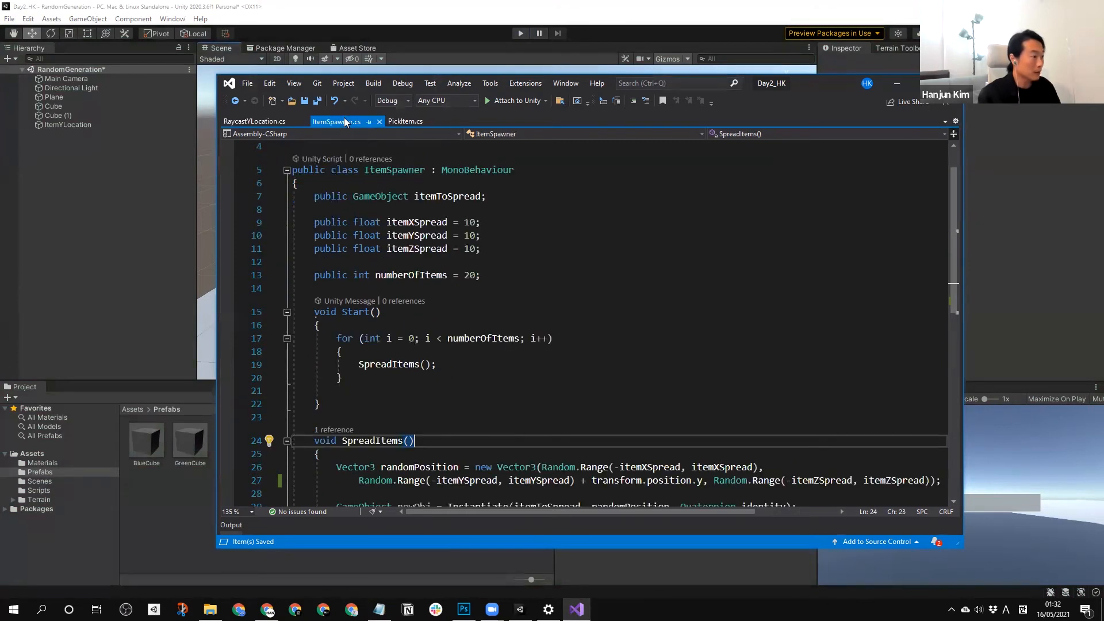
{"action": "scroll", "coordinate": [556, 331], "scroll_direction": "down", "scroll_amount": 2}
{"action": "scroll", "coordinate": [556, 331], "scroll_direction": "up", "scroll_amount": 1}
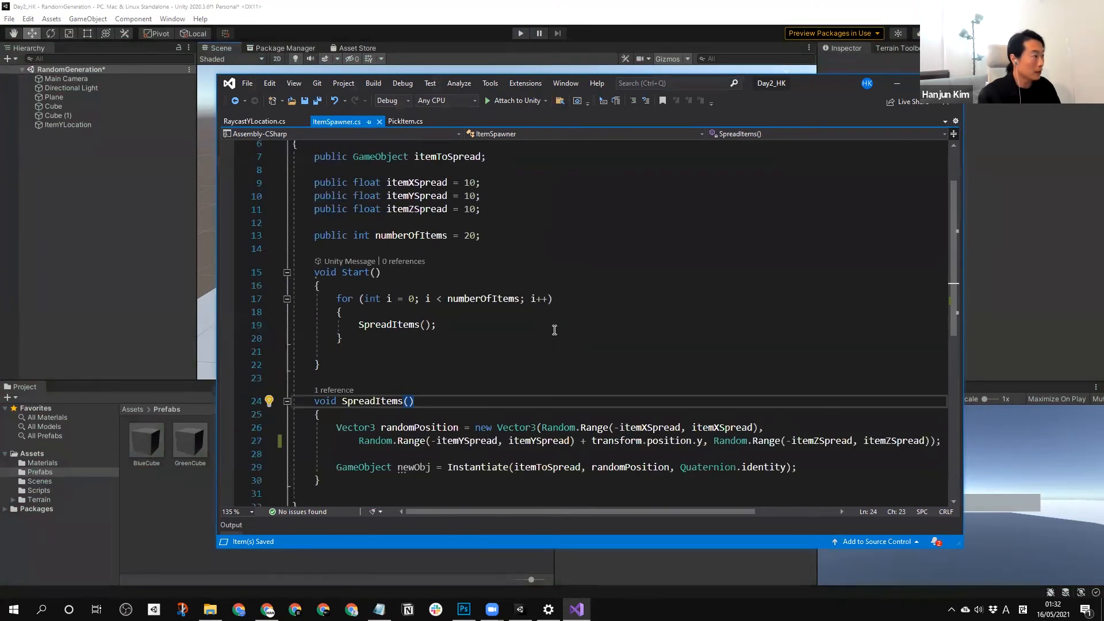
{"action": "left_click", "coordinate": [103, 223]}
{"action": "left_click", "coordinate": [59, 128]}
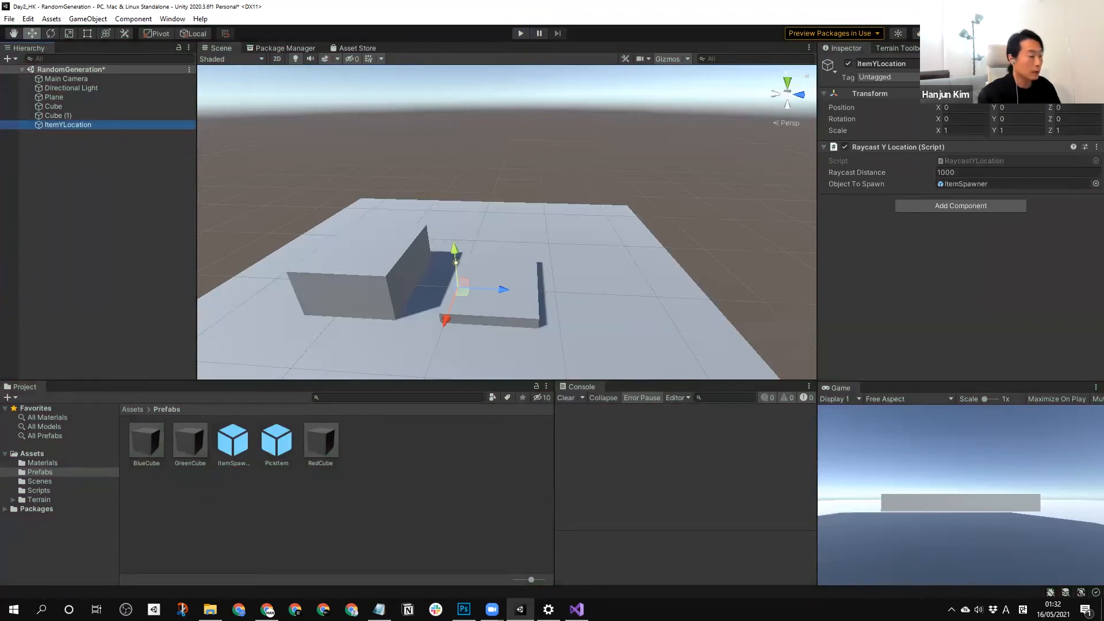
Return to Visual Studio and examine the ItemSpawner.cs fields and the PositionRaycast method in RaycastYLocation.cs.
{"action": "left_click", "coordinate": [576, 609]}
{"action": "scroll", "coordinate": [484, 300], "scroll_direction": "up", "scroll_amount": 2}
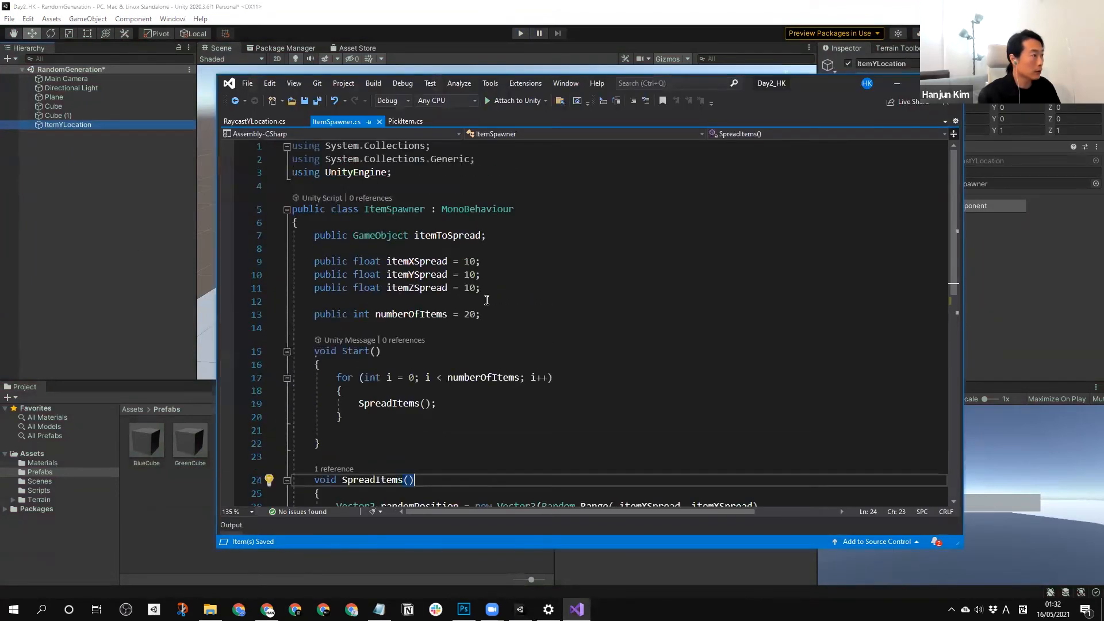
{"action": "left_click", "coordinate": [259, 121]}
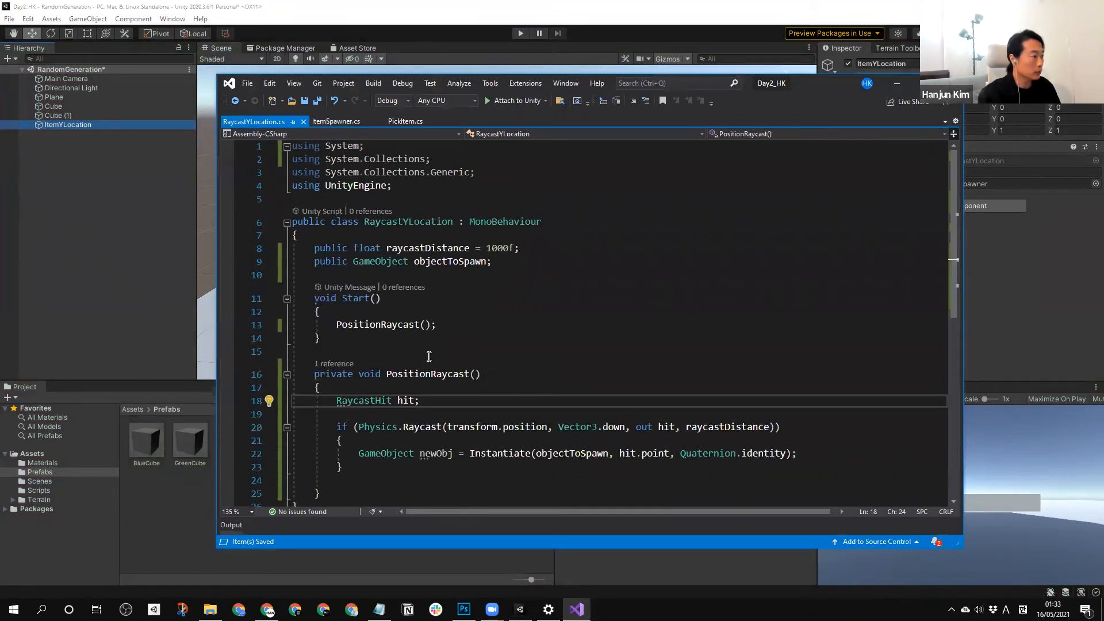
{"action": "scroll", "coordinate": [442, 366], "scroll_direction": "down", "scroll_amount": 1}
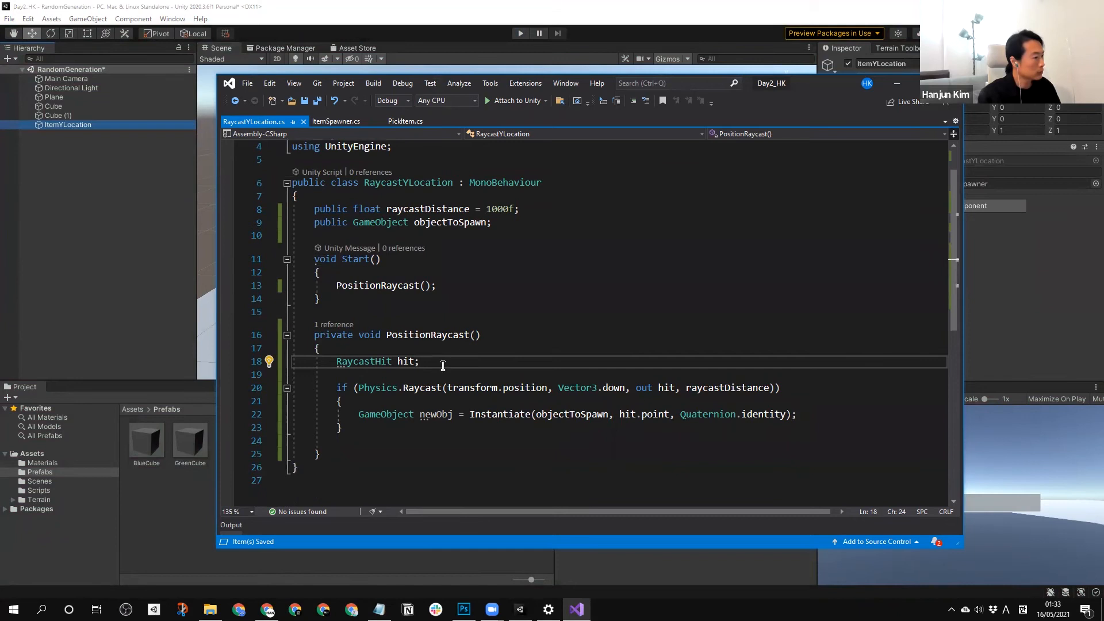
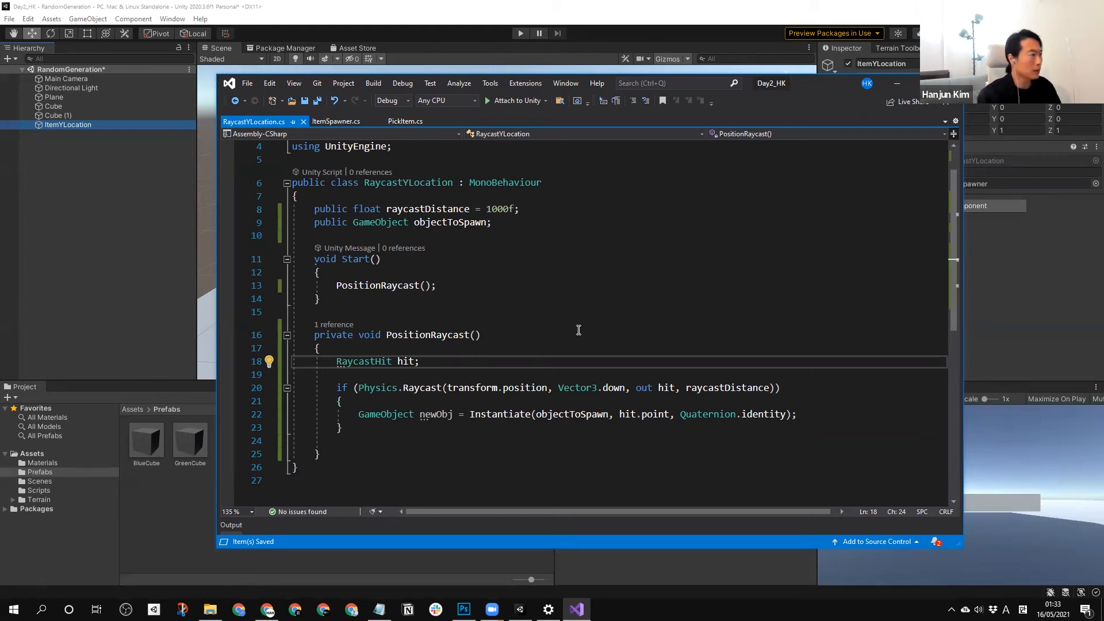
Switch to Unity, open the ItemSpawner prefab to inspect its Item Spawner settings, and return to the scene.
{"action": "left_click", "coordinate": [84, 124]}
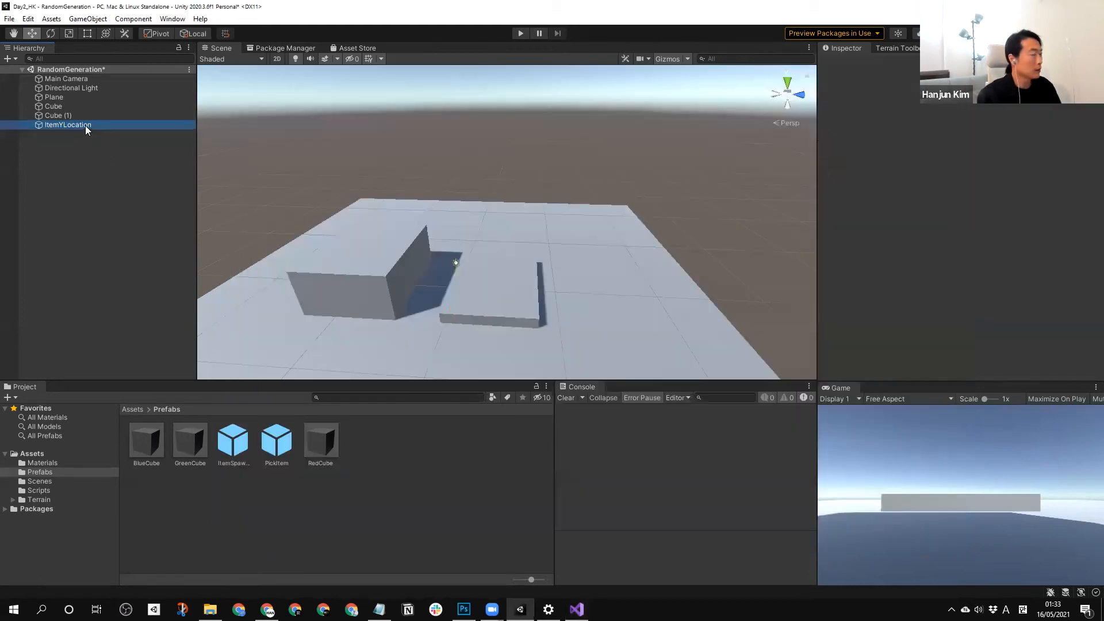
{"action": "double_click", "coordinate": [246, 441]}
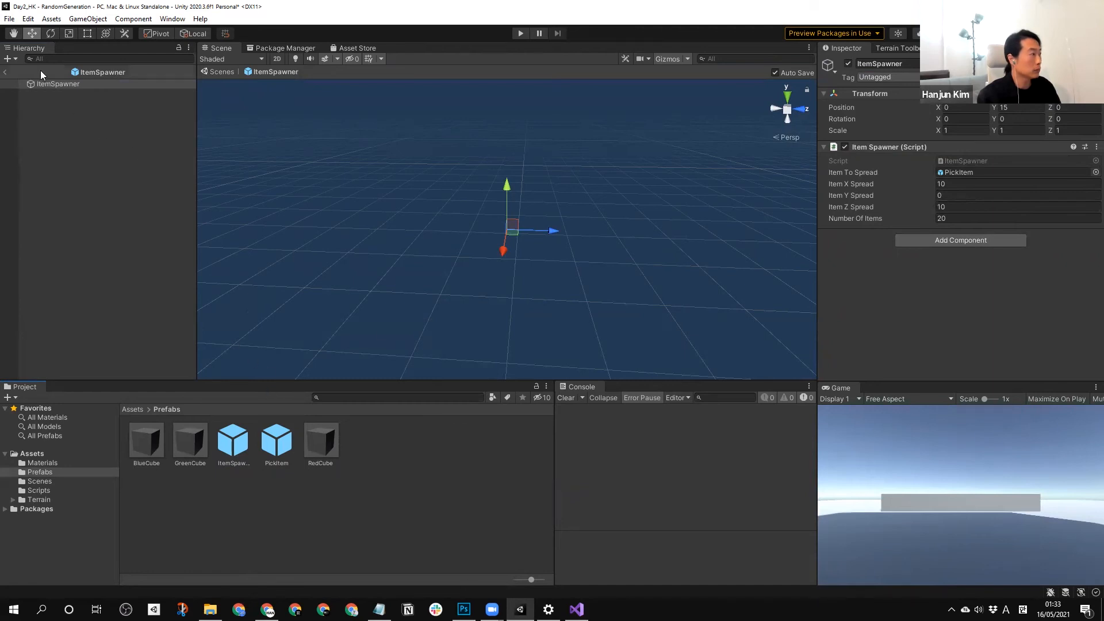
{"action": "left_click", "coordinate": [6, 71]}
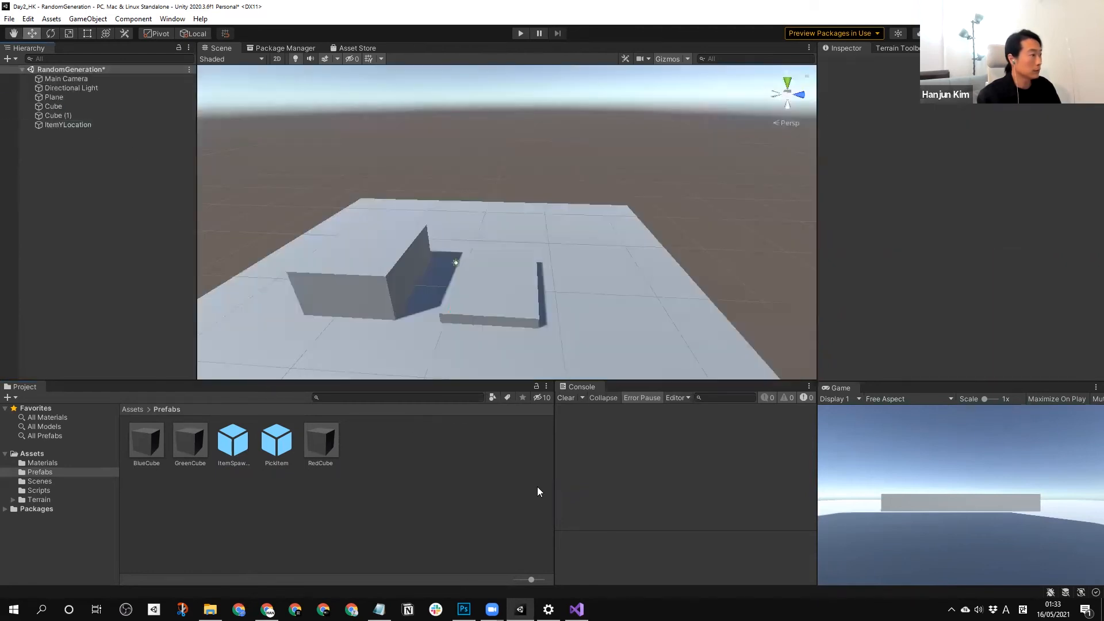
Return to Visual Studio, look through the open scripts, and remove the private modifier from PositionRaycast in RaycastYLocation.cs.
{"action": "key", "text": "alt+Tab"}
{"action": "left_click", "coordinate": [336, 121]}
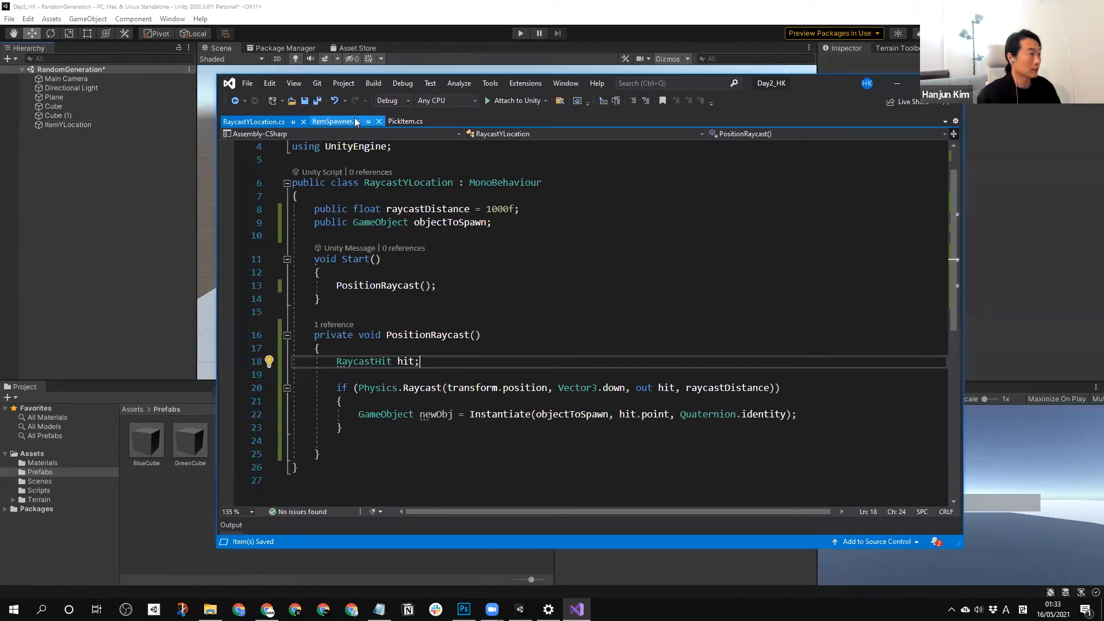
{"action": "left_click", "coordinate": [407, 122]}
{"action": "left_click", "coordinate": [254, 121]}
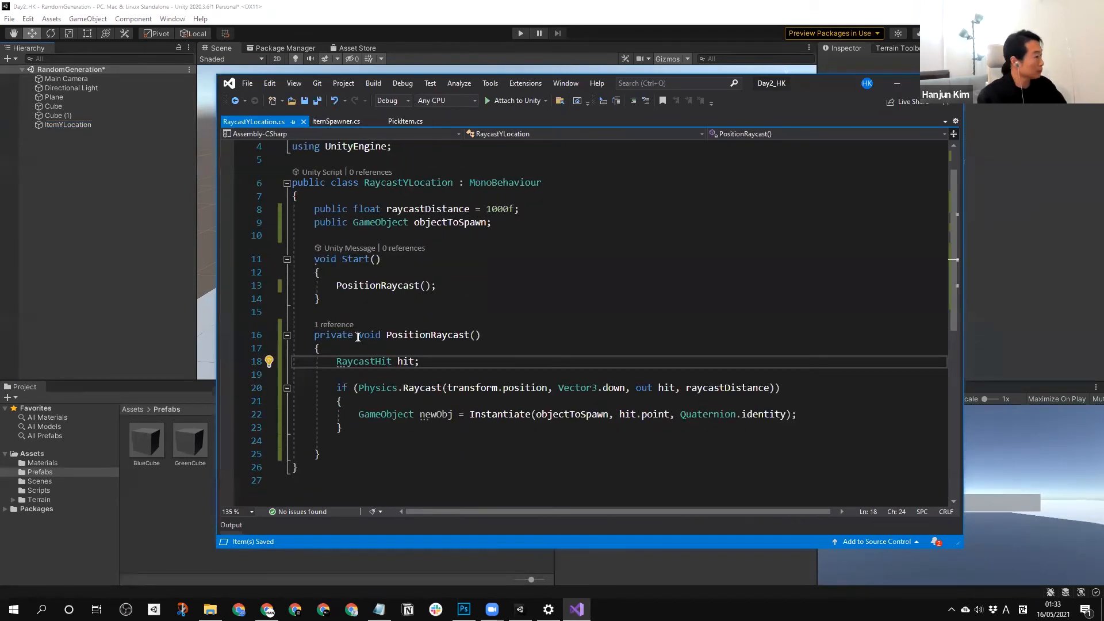
{"action": "left_click_drag", "start_coordinate": [358, 335], "coordinate": [303, 335]}
{"action": "key", "text": "BackSpace"}
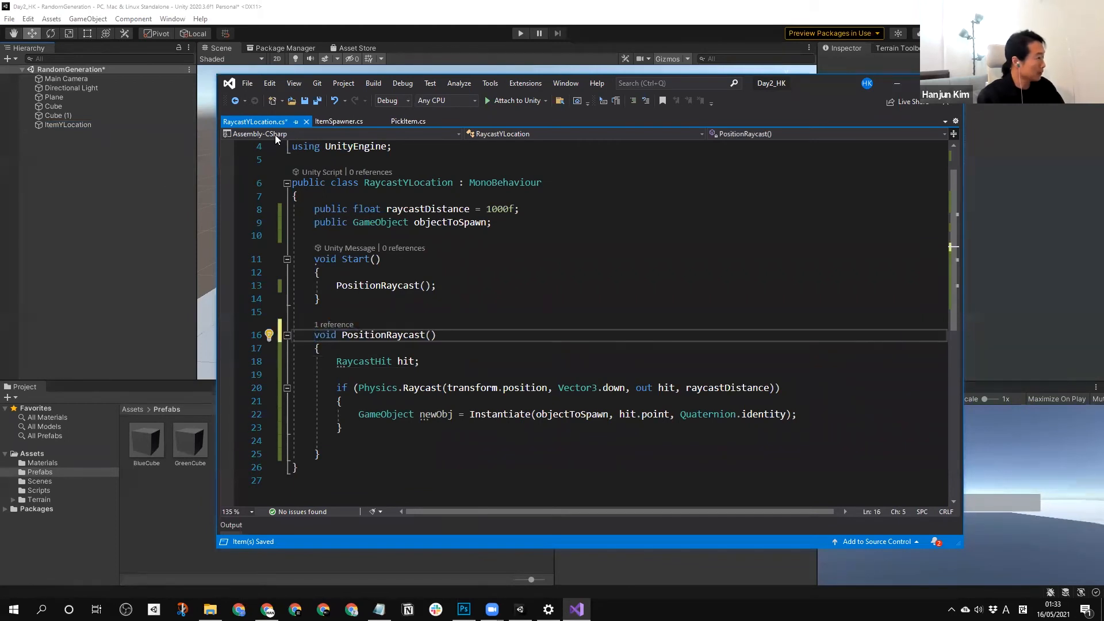
Switch to Unity for a brief play-test of the scene, stop it, and go back to the code in Visual Studio.
{"action": "left_click", "coordinate": [71, 196]}
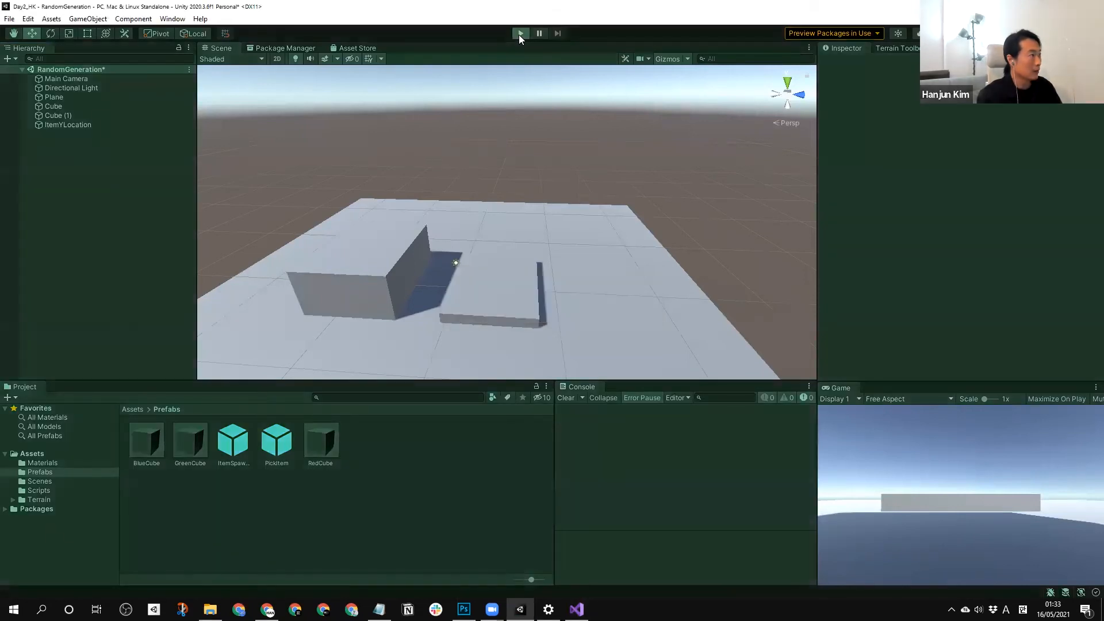
{"action": "left_click", "coordinate": [520, 33]}
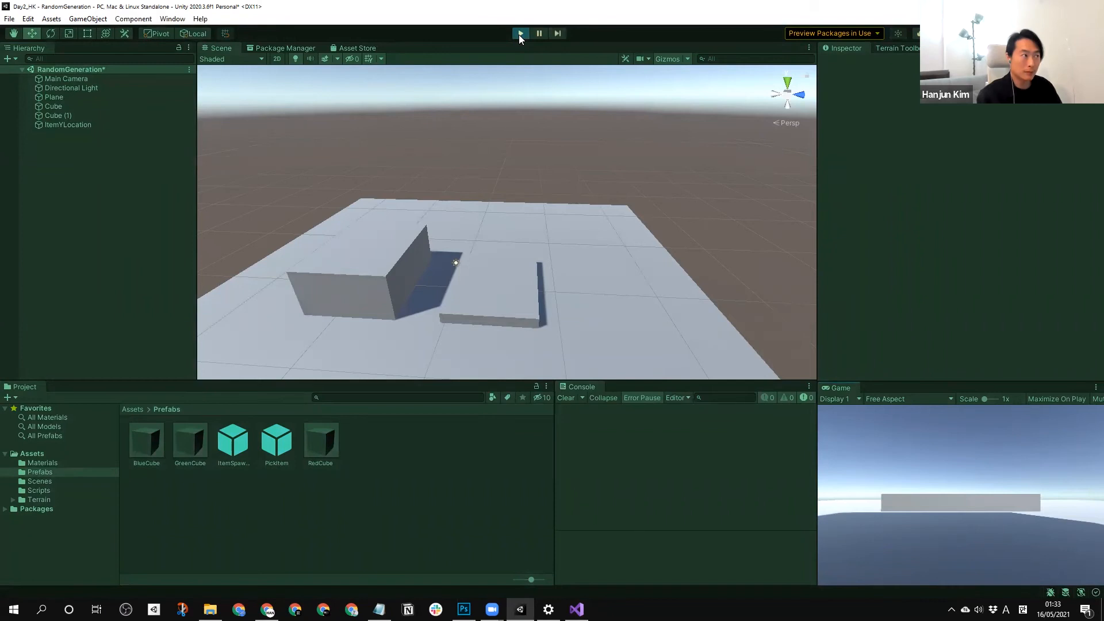
{"action": "left_click", "coordinate": [520, 34]}
{"action": "left_click", "coordinate": [577, 609]}
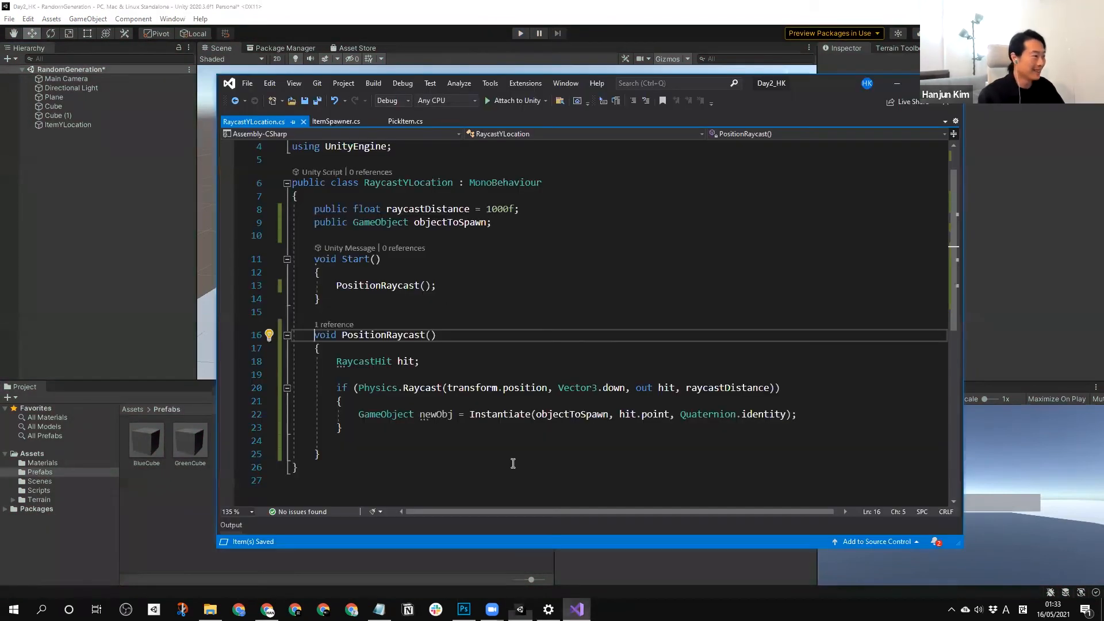
In Unity, raise the ItemYLocation object above the plane and blocks to a Y position of about 14.22.
{"action": "left_click", "coordinate": [97, 167]}
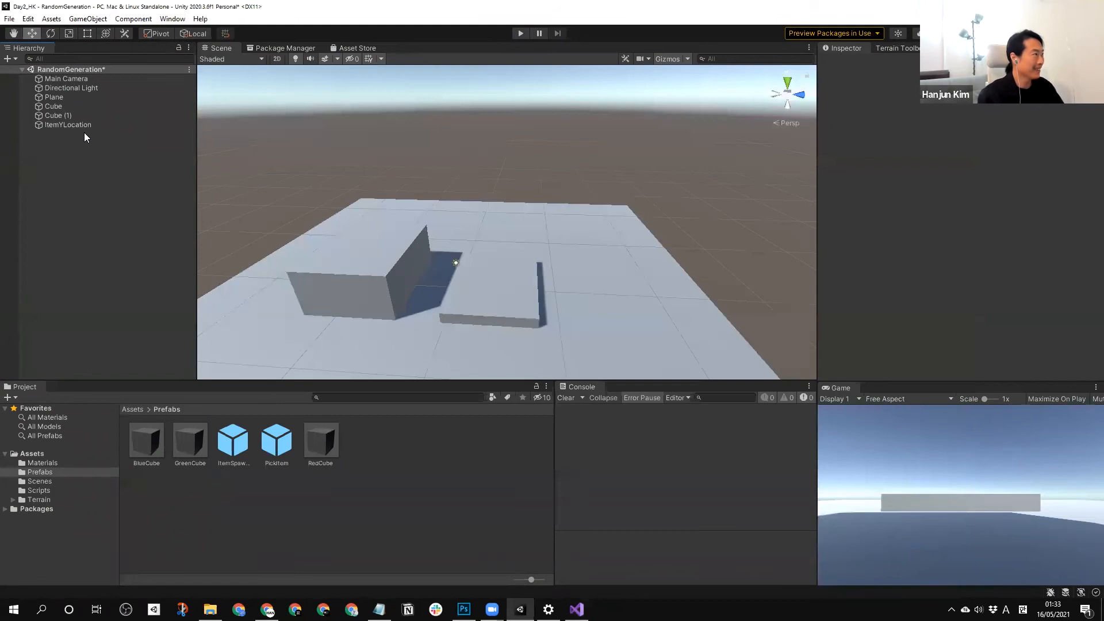
{"action": "left_click", "coordinate": [68, 125]}
{"action": "right_click_drag", "start_coordinate": [601, 308], "coordinate": [591, 274]}
{"action": "mouse_move", "coordinate": [591, 273]}
{"action": "middle_mouse_down"}
{"action": "mouse_move", "coordinate": [594, 231]}
{"action": "mouse_move", "coordinate": [601, 278]}
{"action": "middle_mouse_up"}
{"action": "left_click_drag", "start_coordinate": [475, 264], "coordinate": [472, 104]}
Play-test the scene with the raised ItemYLocation, examine the cubes spawned around the blocks, and stop play mode.
{"action": "left_click", "coordinate": [520, 34]}
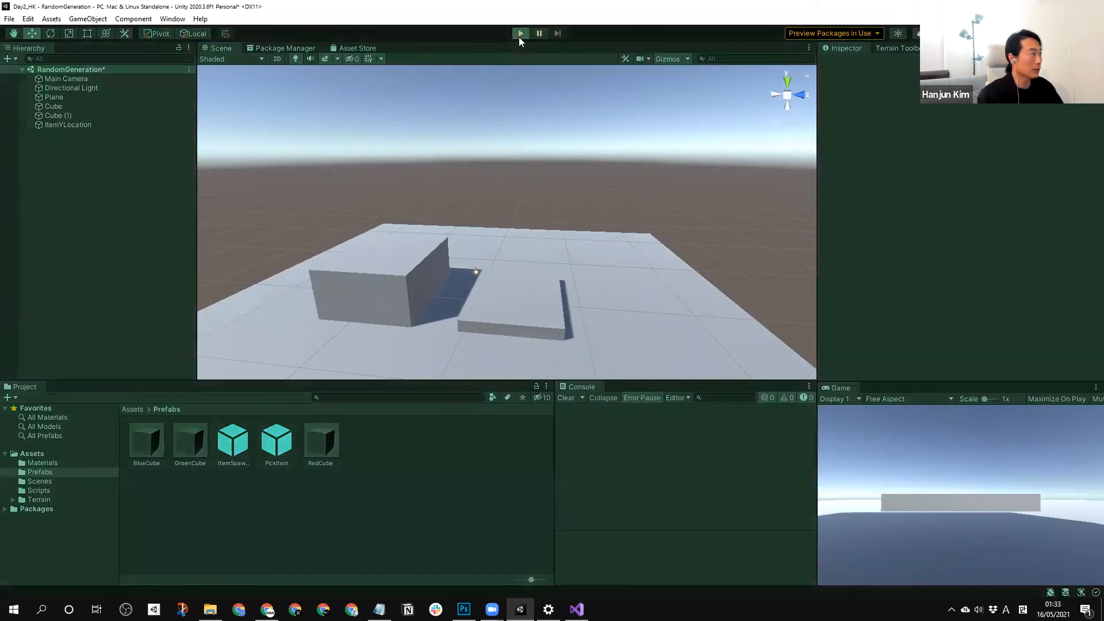
{"action": "middle_click_drag", "start_coordinate": [523, 190], "coordinate": [535, 171]}
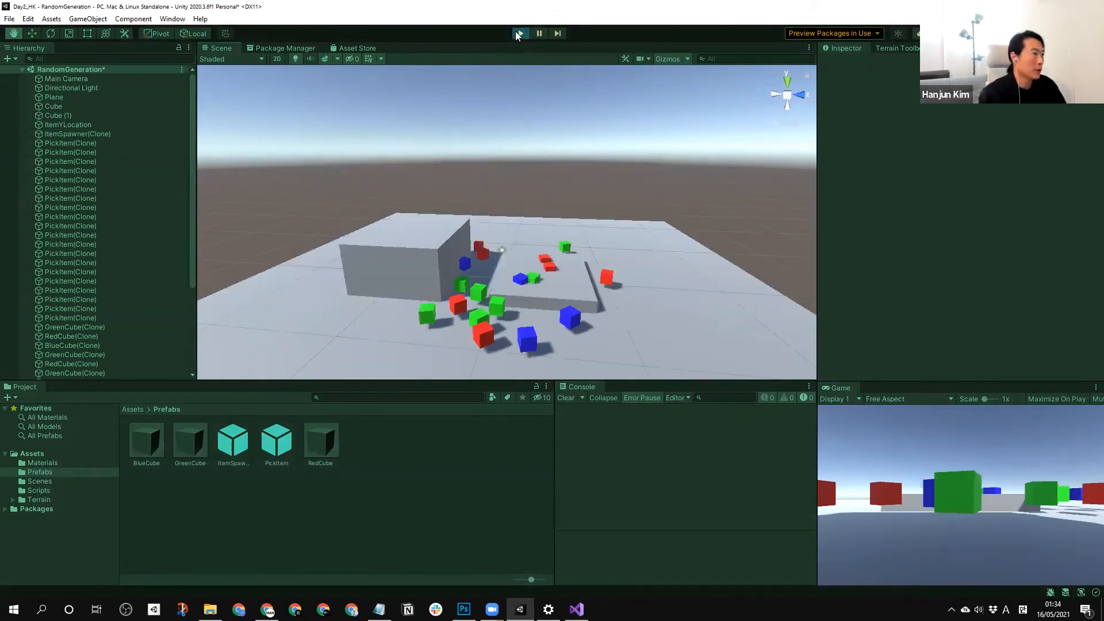
{"action": "left_click", "coordinate": [519, 33]}
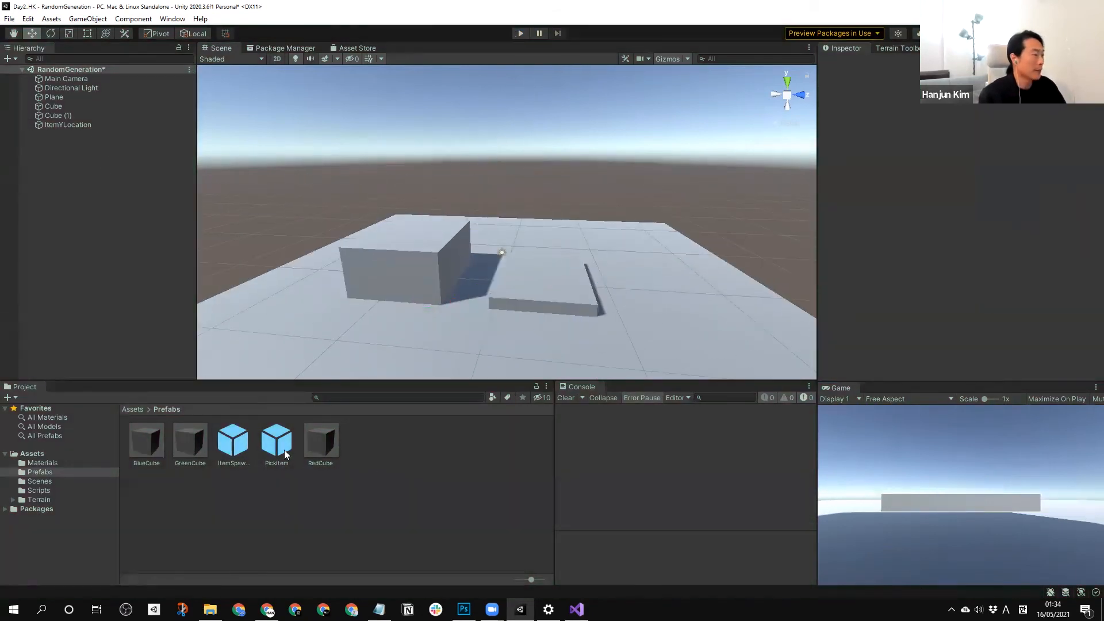
Set the ItemSpawner prefab's Y position to 0.
{"action": "left_click", "coordinate": [232, 441]}
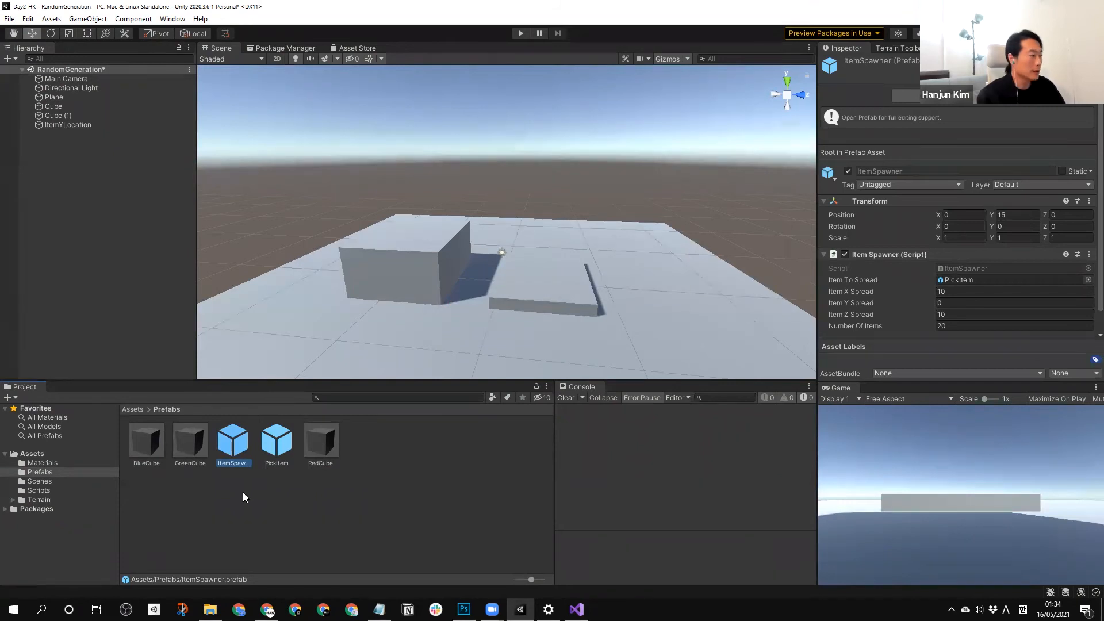
{"action": "left_click", "coordinate": [1024, 215]}
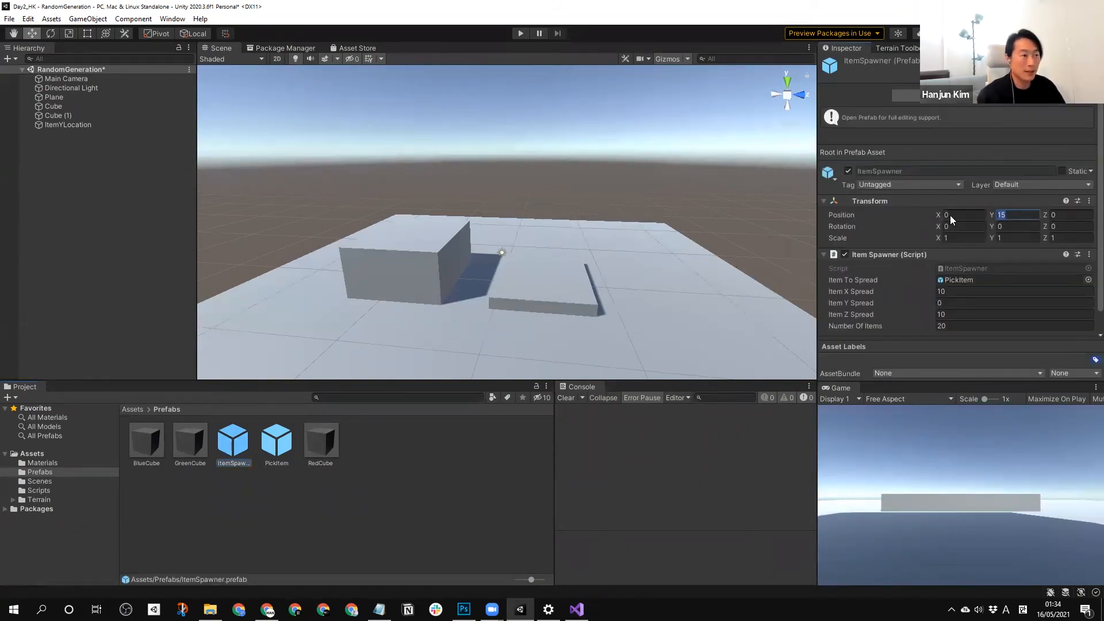
{"action": "type", "text": "0"}
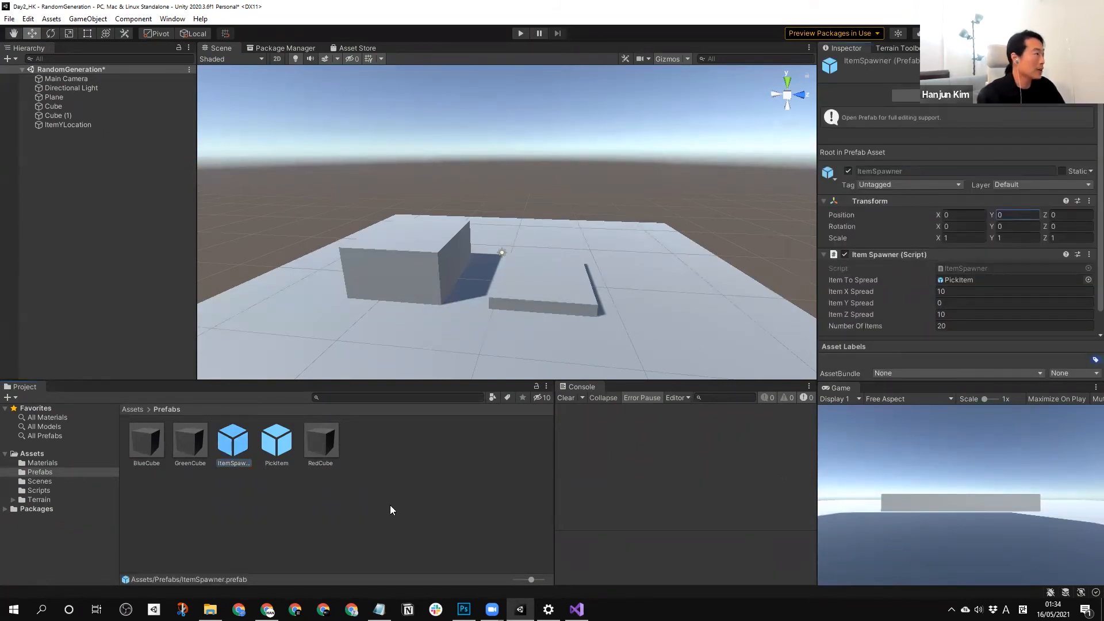
Select ItemYLocation, play-test the scene, examine the spawned cubes around the plane and blocks from several angles, and stop play mode.
{"action": "left_click", "coordinate": [81, 135]}
{"action": "left_click", "coordinate": [74, 125]}
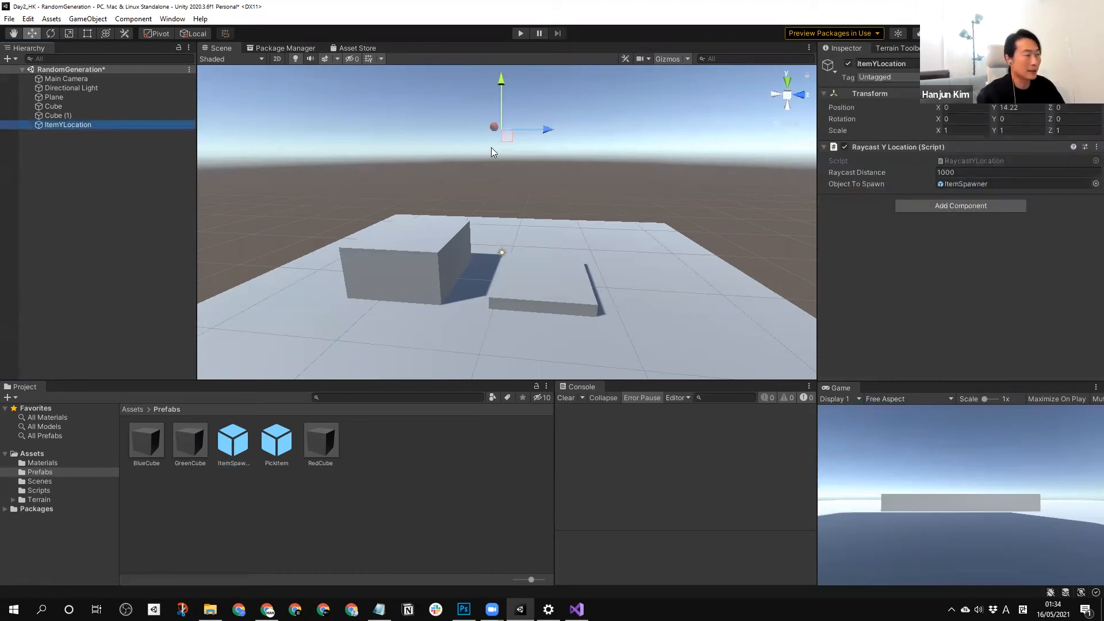
{"action": "middle_click_drag", "start_coordinate": [491, 147], "coordinate": [488, 219]}
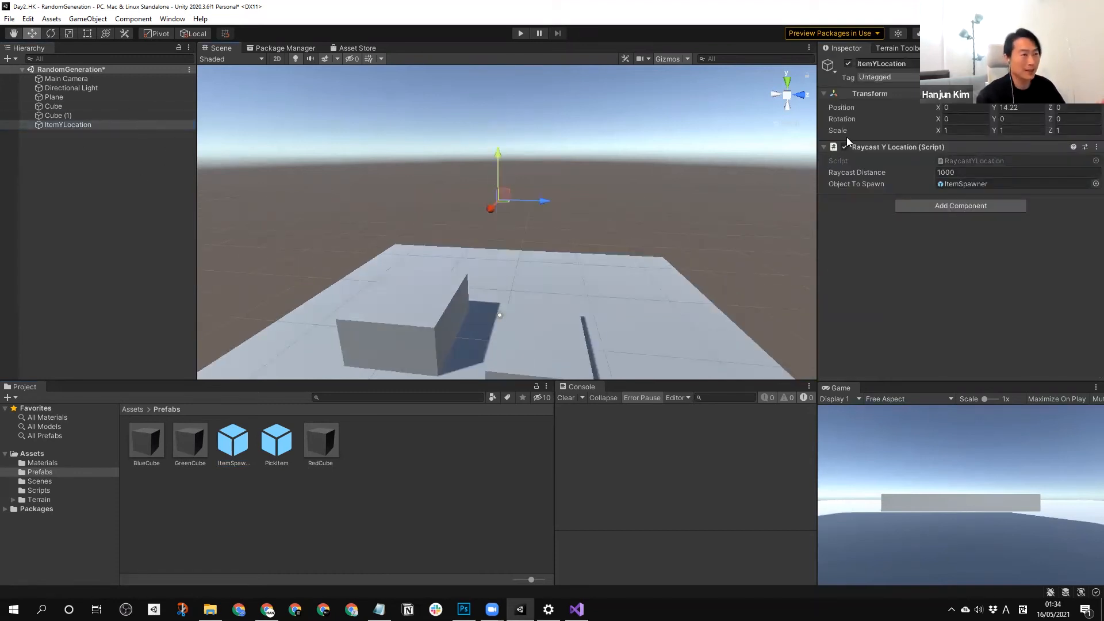
{"action": "scroll", "coordinate": [489, 165], "scroll_direction": "down", "scroll_amount": 3}
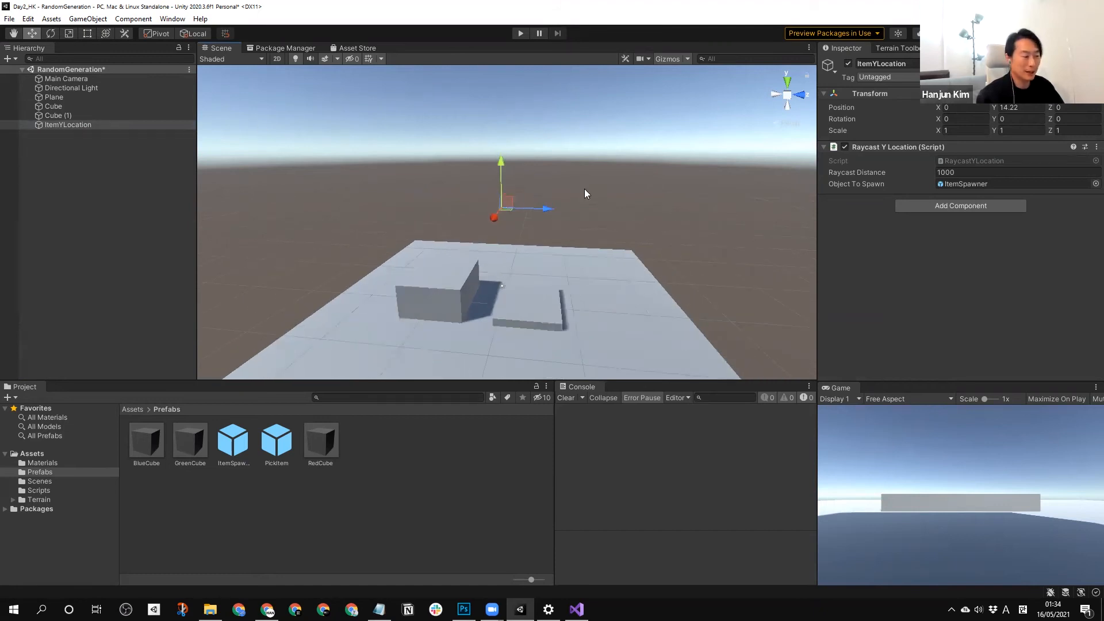
{"action": "left_click", "coordinate": [520, 33]}
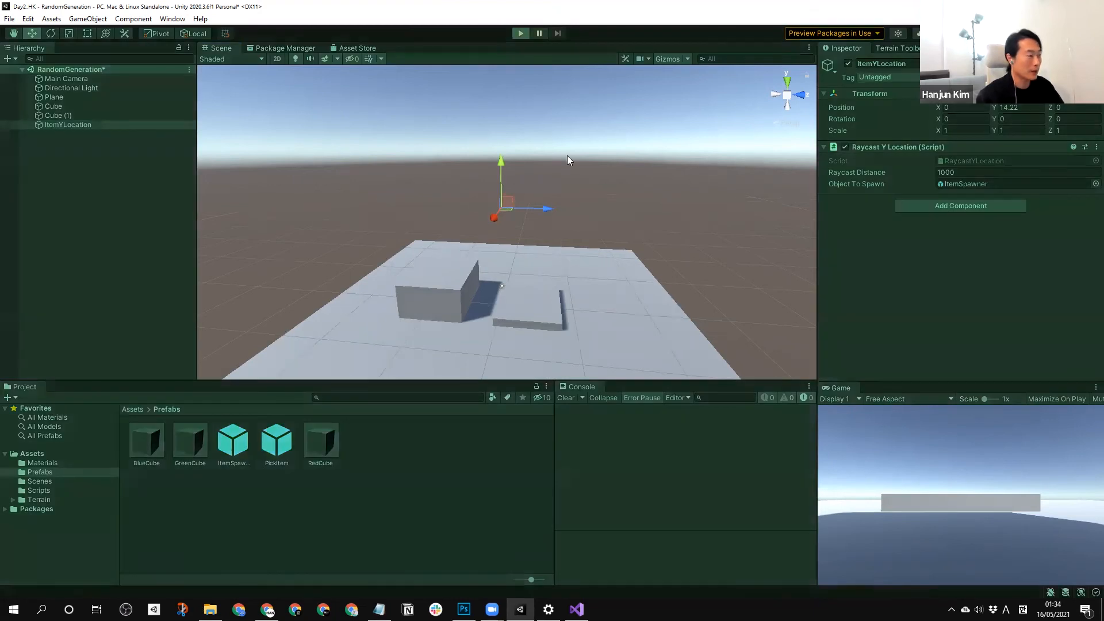
{"action": "middle_click_drag", "start_coordinate": [472, 268], "coordinate": [507, 230]}
{"action": "scroll", "coordinate": [530, 304], "scroll_direction": "up", "scroll_amount": 5}
{"action": "middle_click_drag", "start_coordinate": [530, 304], "coordinate": [547, 281]}
{"action": "right_click_drag", "start_coordinate": [385, 293], "coordinate": [437, 253]}
{"action": "middle_click_drag", "start_coordinate": [434, 304], "coordinate": [459, 265]}
{"action": "middle_click_drag", "start_coordinate": [578, 261], "coordinate": [600, 307]}
{"action": "middle_click_drag", "start_coordinate": [455, 210], "coordinate": [480, 311]}
{"action": "middle_click_drag", "start_coordinate": [479, 236], "coordinate": [477, 196]}
{"action": "right_click_drag", "start_coordinate": [441, 276], "coordinate": [445, 316]}
{"action": "middle_click_drag", "start_coordinate": [504, 144], "coordinate": [509, 194]}
{"action": "left_click", "coordinate": [521, 33]}
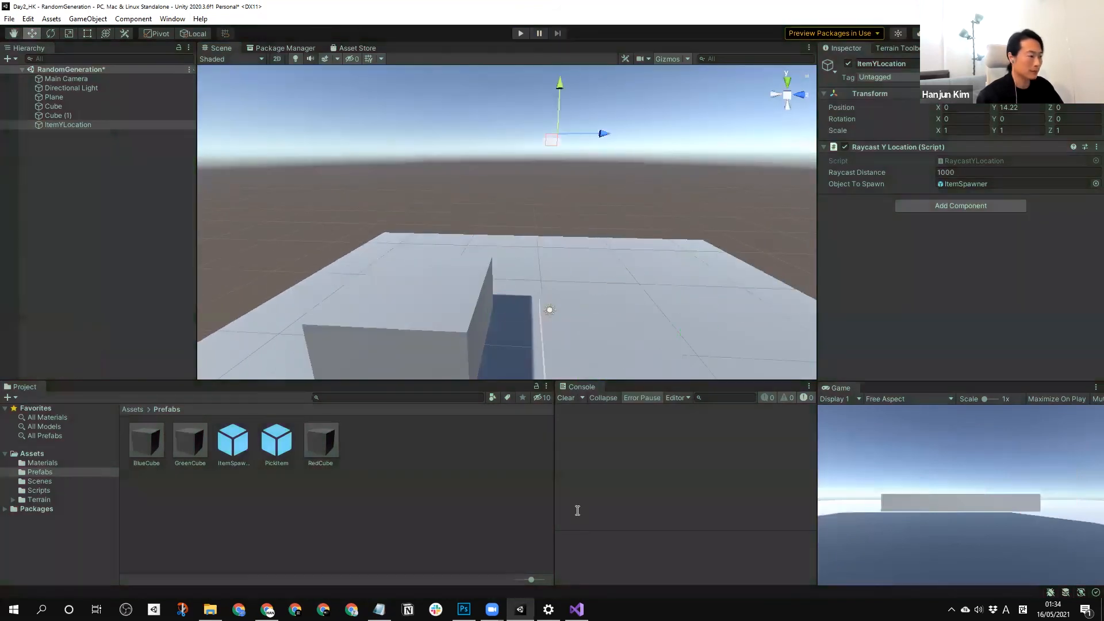
Switch to Visual Studio and set the default raycastDistance in RaycastYLocation.cs to 100f.
{"action": "left_click", "coordinate": [577, 608]}
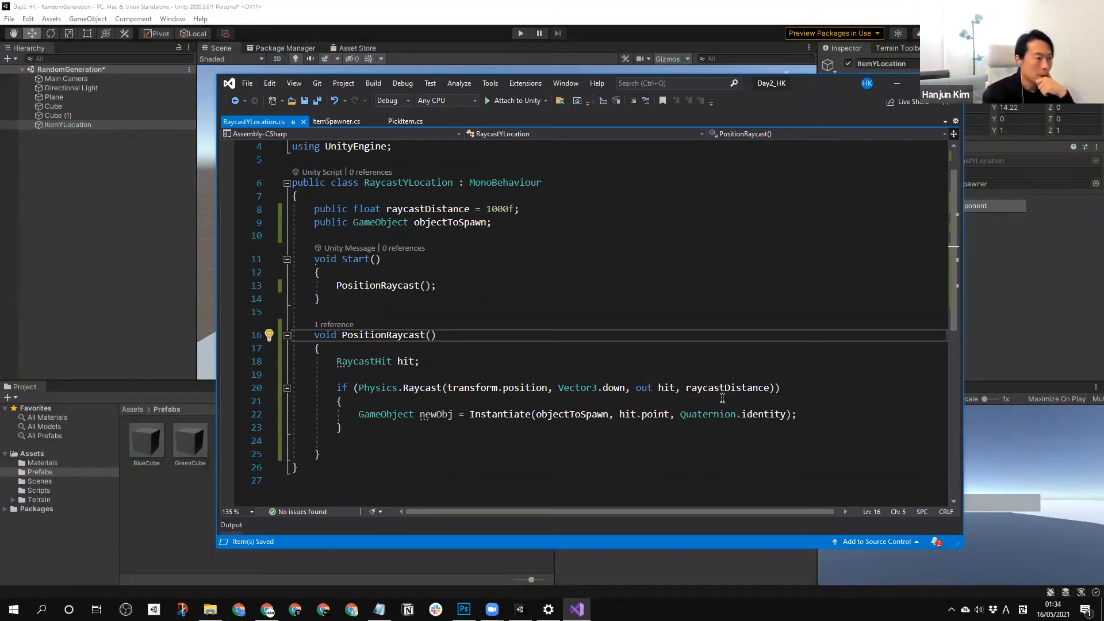
{"action": "left_click", "coordinate": [503, 209]}
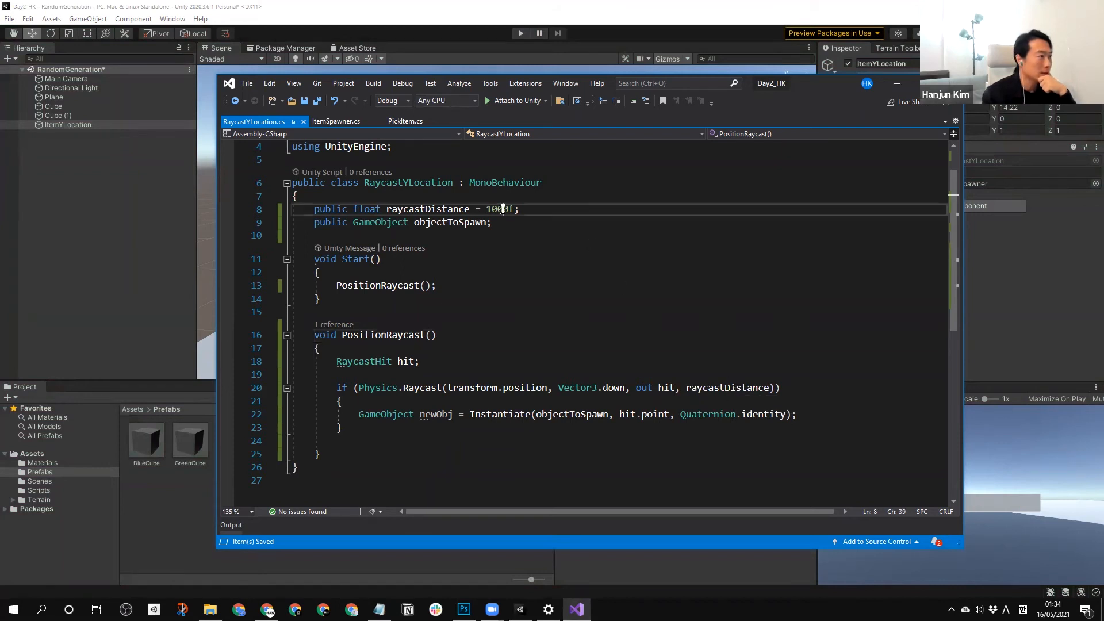
{"action": "key", "text": "BackSpace"}
{"action": "left_click", "coordinate": [554, 331]}
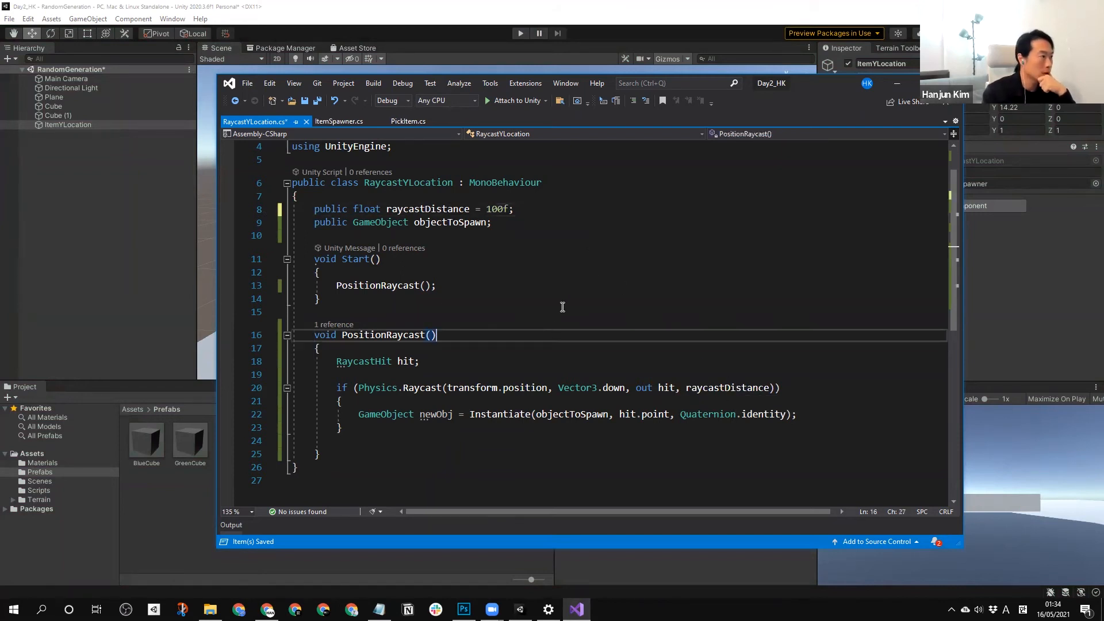
Check the objectToSpawn and hit references in RaycastYLocation.cs, and play-test the scene in Unity before stopping play mode.
{"action": "left_click", "coordinate": [467, 225]}
{"action": "left_click", "coordinate": [635, 415]}
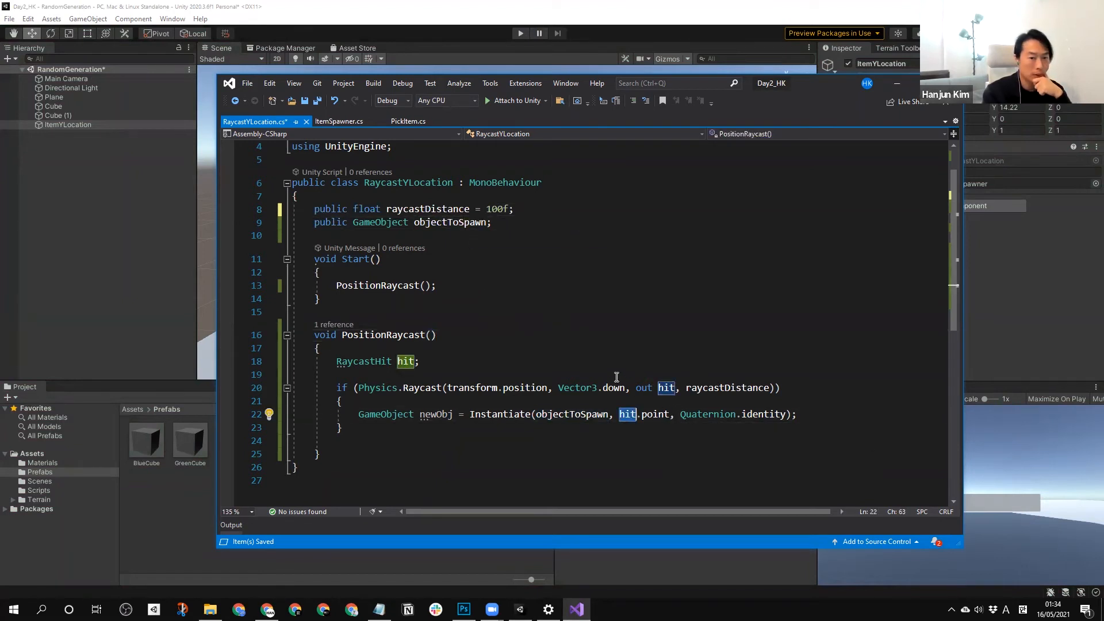
{"action": "left_click", "coordinate": [522, 33]}
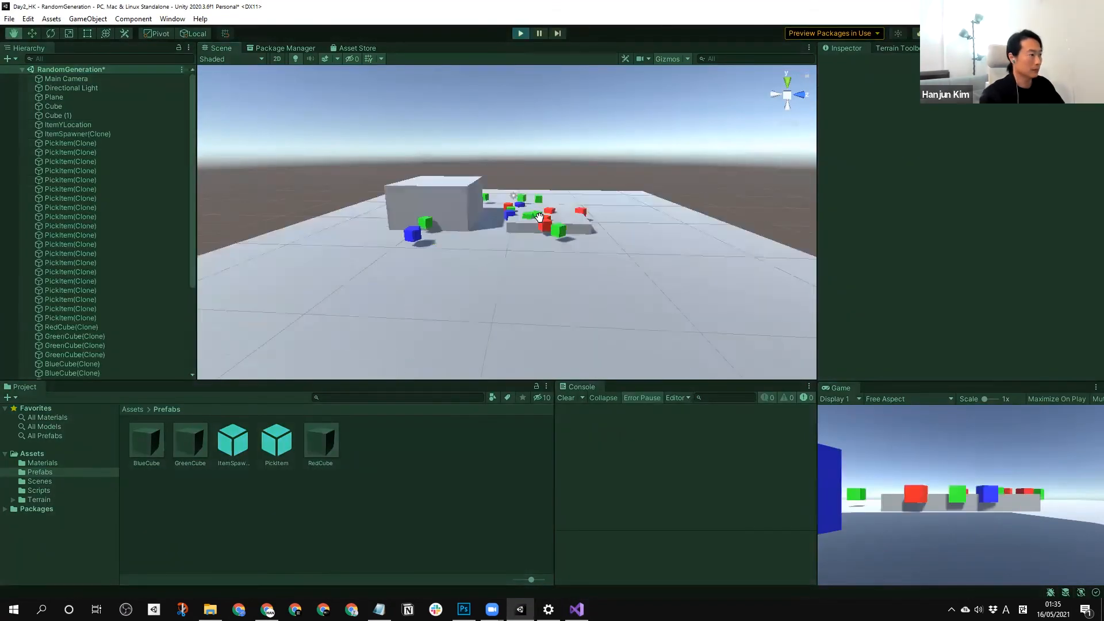
{"action": "left_click", "coordinate": [520, 34]}
Return to Visual Studio and remove "+ transform.position.y" from the Y component of randomPosition in ItemSpawner.cs.
{"action": "key", "text": "alt+Tab"}
{"action": "left_click", "coordinate": [337, 121]}
{"action": "scroll", "coordinate": [575, 345], "scroll_direction": "down", "scroll_amount": 1}
{"action": "left_click_drag", "start_coordinate": [608, 511], "coordinate": [654, 511]}
{"action": "left_click_drag", "start_coordinate": [612, 361], "coordinate": [487, 359]}
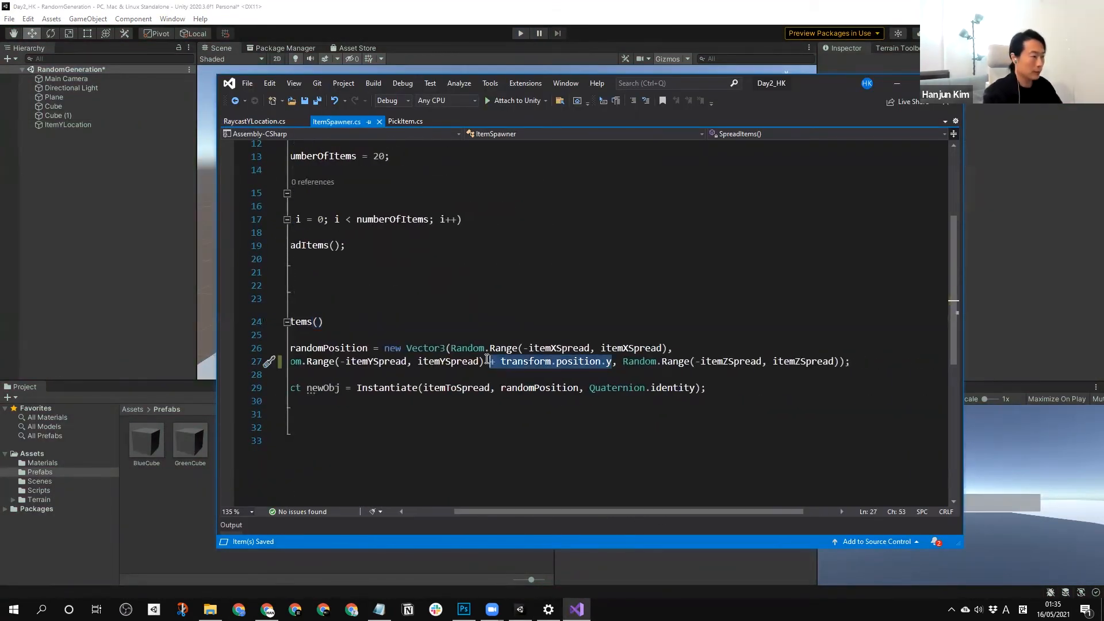
{"action": "key", "text": "BackSpace"}
Add "+ transform.position" to the whole randomPosition vector in SpreadItems and save ItemSpawner.cs.
{"action": "left_click", "coordinate": [718, 362]}
{"action": "type", "text": "+ transform.po"}
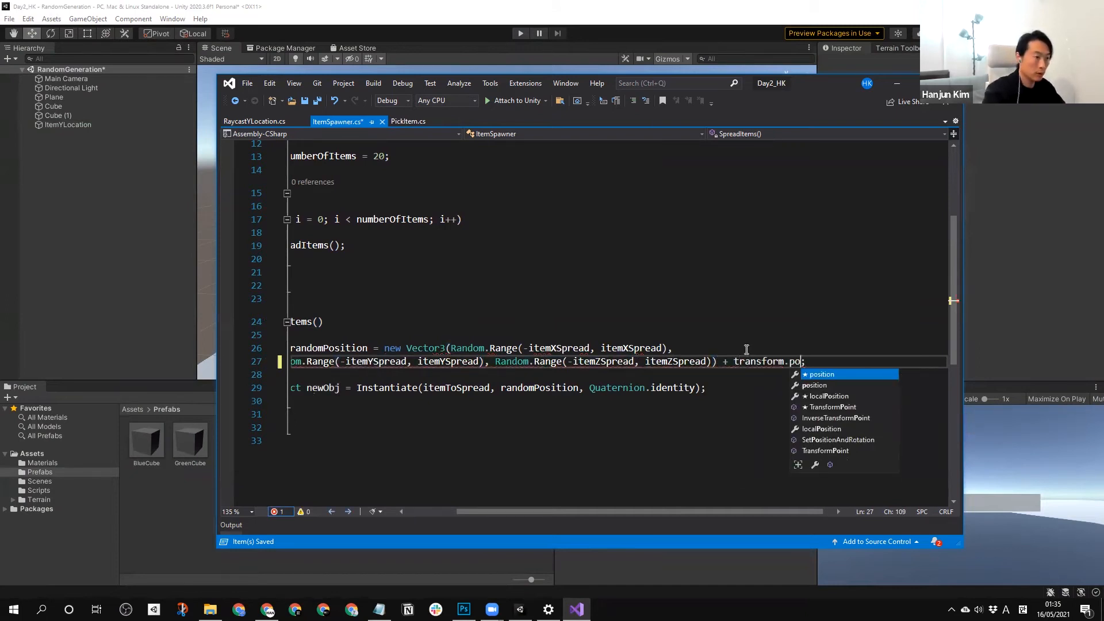
{"action": "key", "text": "Tab"}
{"action": "key", "text": "ctrl+s"}
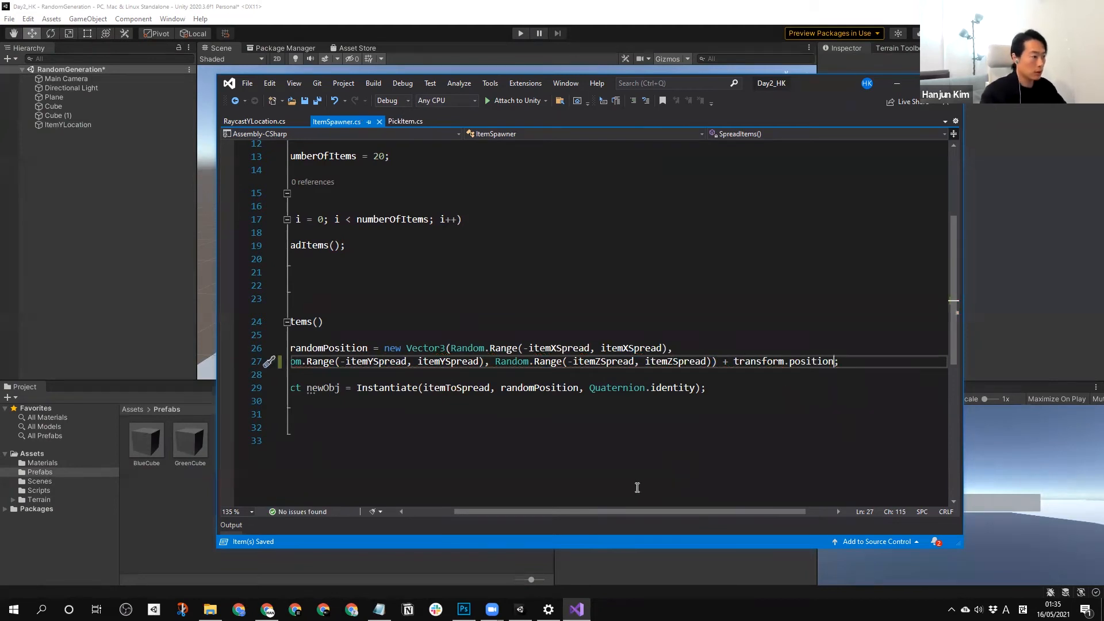
{"action": "left_click_drag", "start_coordinate": [623, 510], "coordinate": [546, 511]}
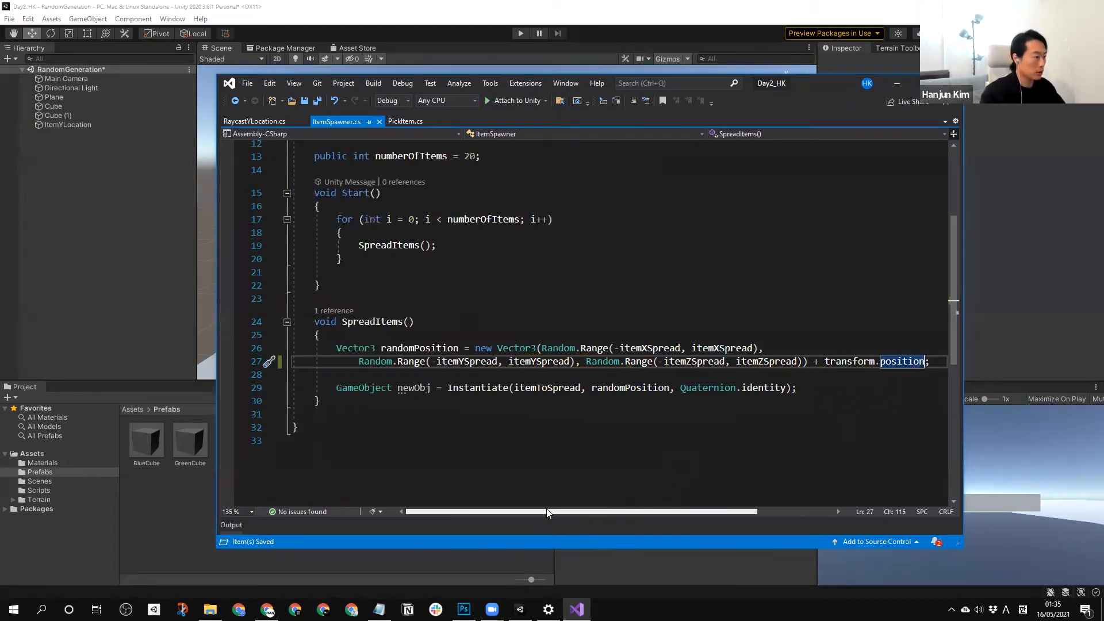
Switch to Unity and inspect the settings of the ItemSpawner and ItemYLocation objects in the scene.
{"action": "left_click", "coordinate": [101, 172]}
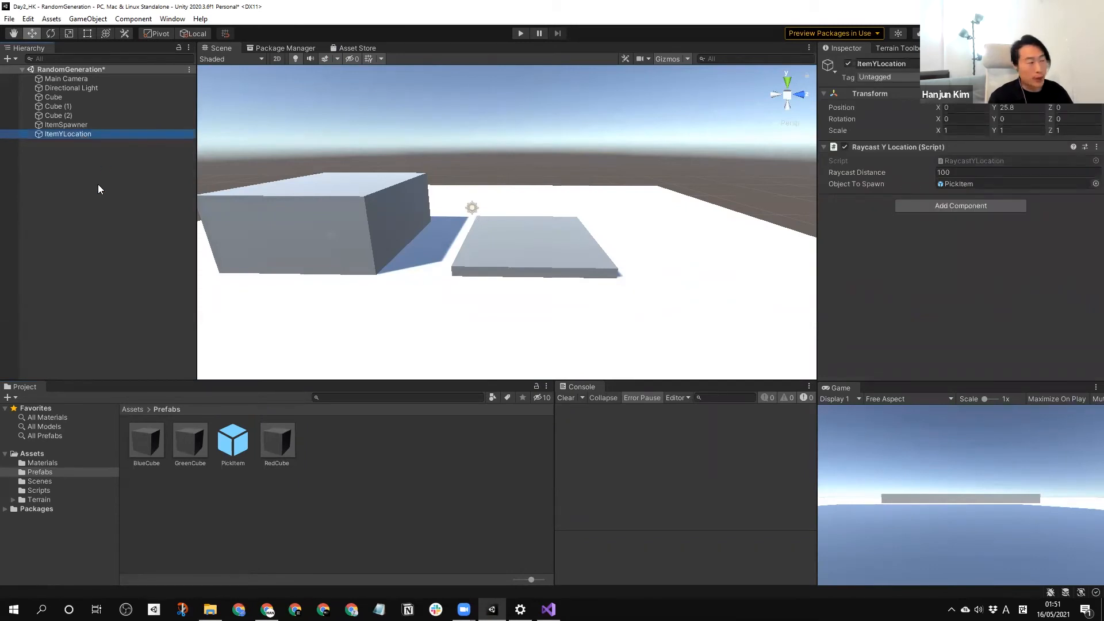
{"action": "left_click", "coordinate": [77, 125]}
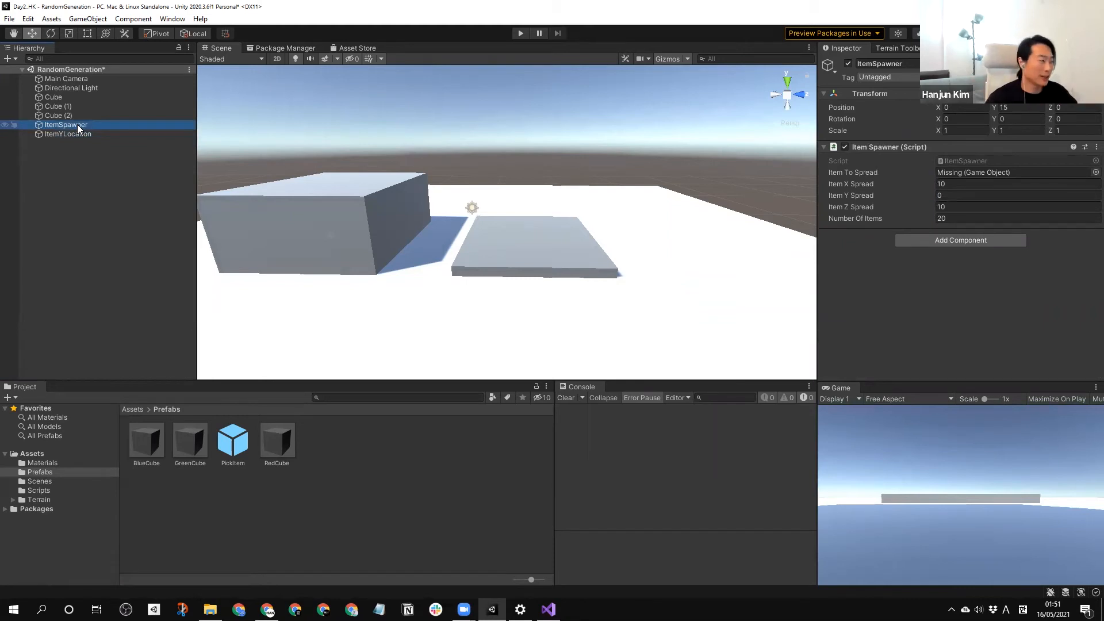
{"action": "left_click", "coordinate": [65, 159]}
{"action": "left_click", "coordinate": [71, 135]}
{"action": "left_click", "coordinate": [92, 179]}
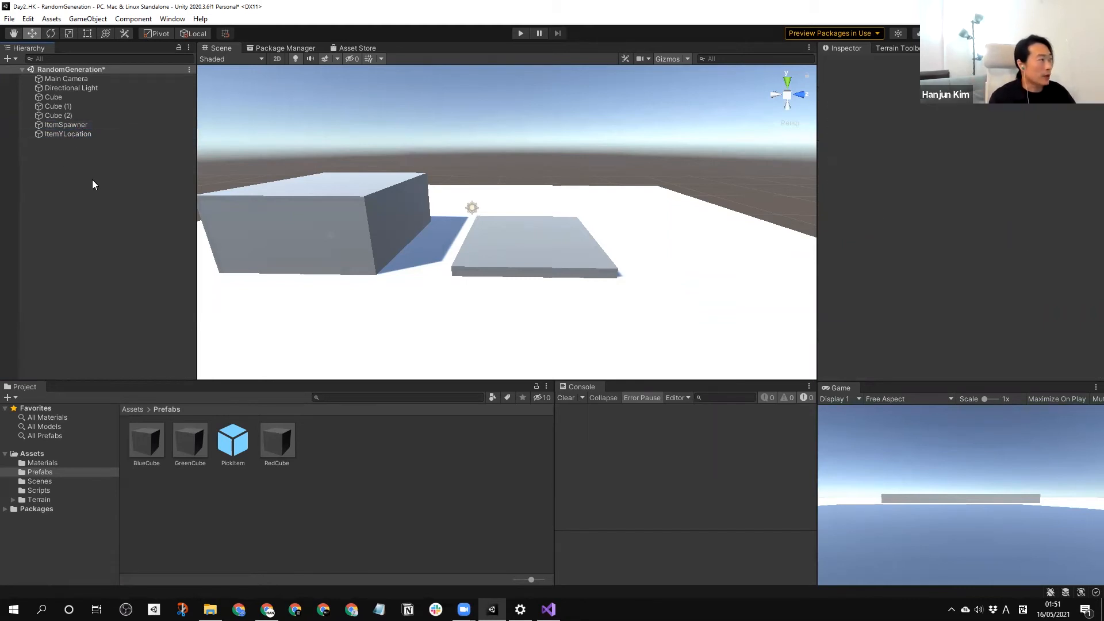
{"action": "left_click", "coordinate": [76, 134]}
{"action": "left_click", "coordinate": [73, 123]}
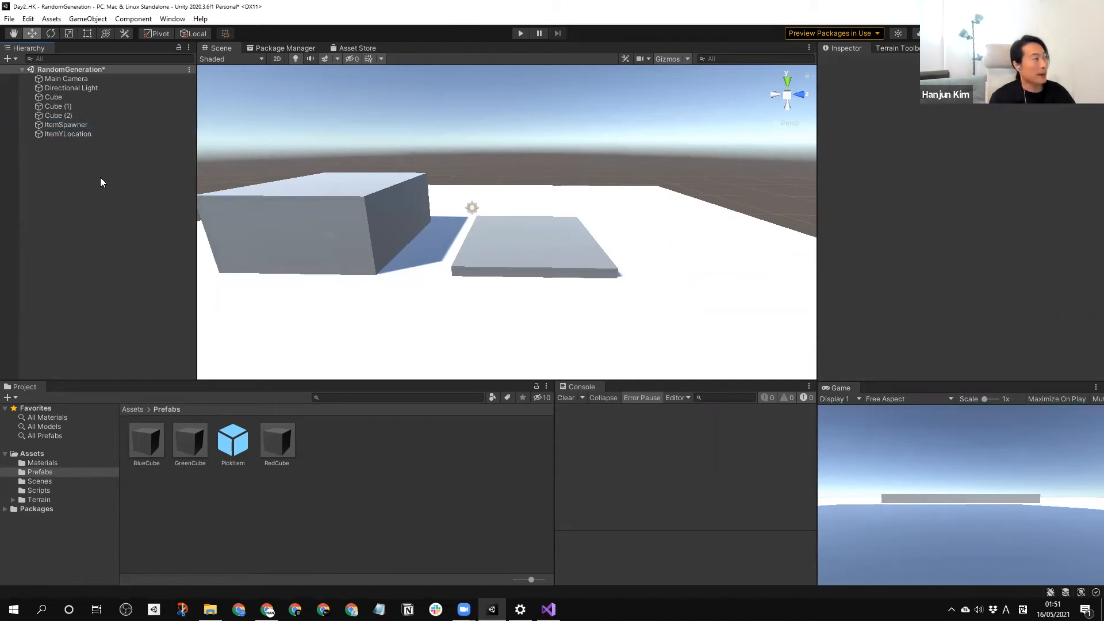
{"action": "left_click", "coordinate": [59, 136]}
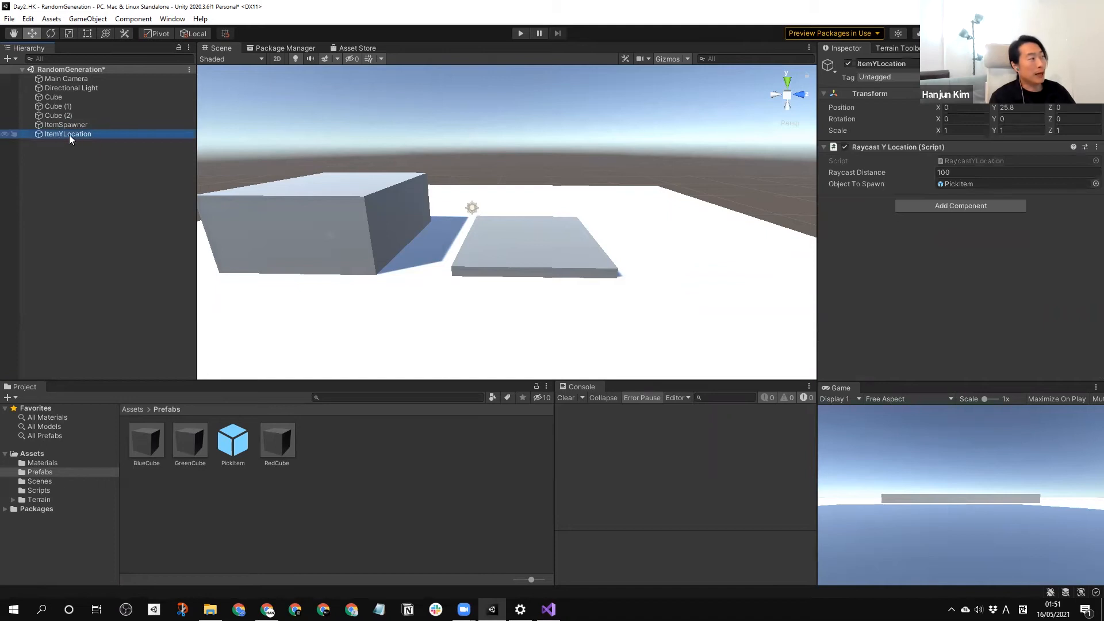
Assign the PickItem prefab as the Object To Spawn of ItemYLocation's Raycast Y Location script.
{"action": "left_click", "coordinate": [108, 210]}
{"action": "left_click", "coordinate": [75, 133]}
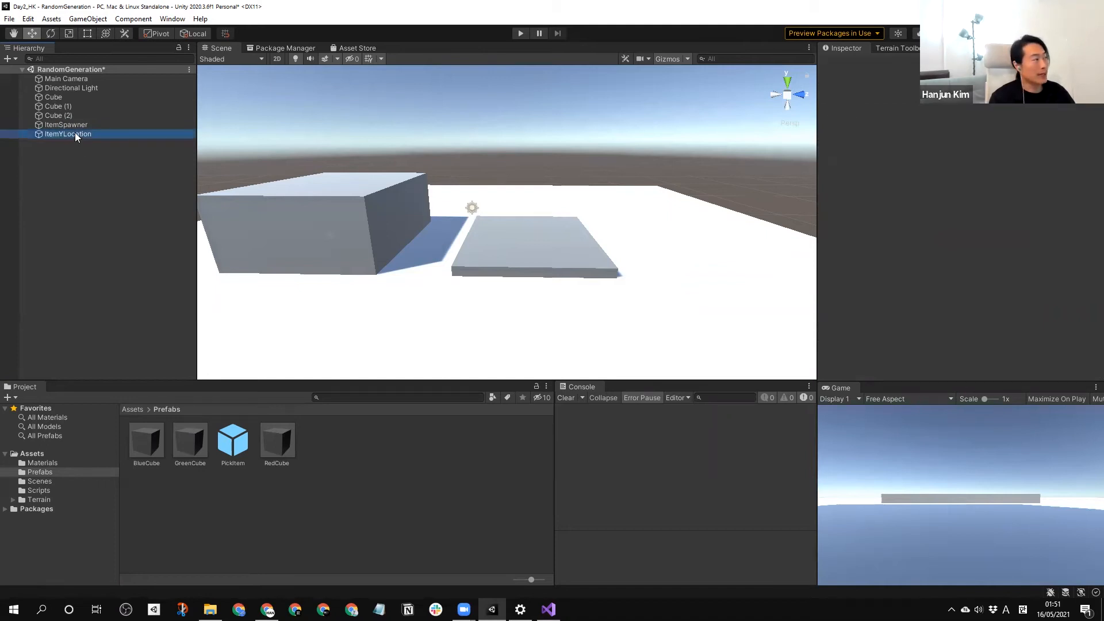
{"action": "left_click_drag", "start_coordinate": [229, 452], "coordinate": [991, 185]}
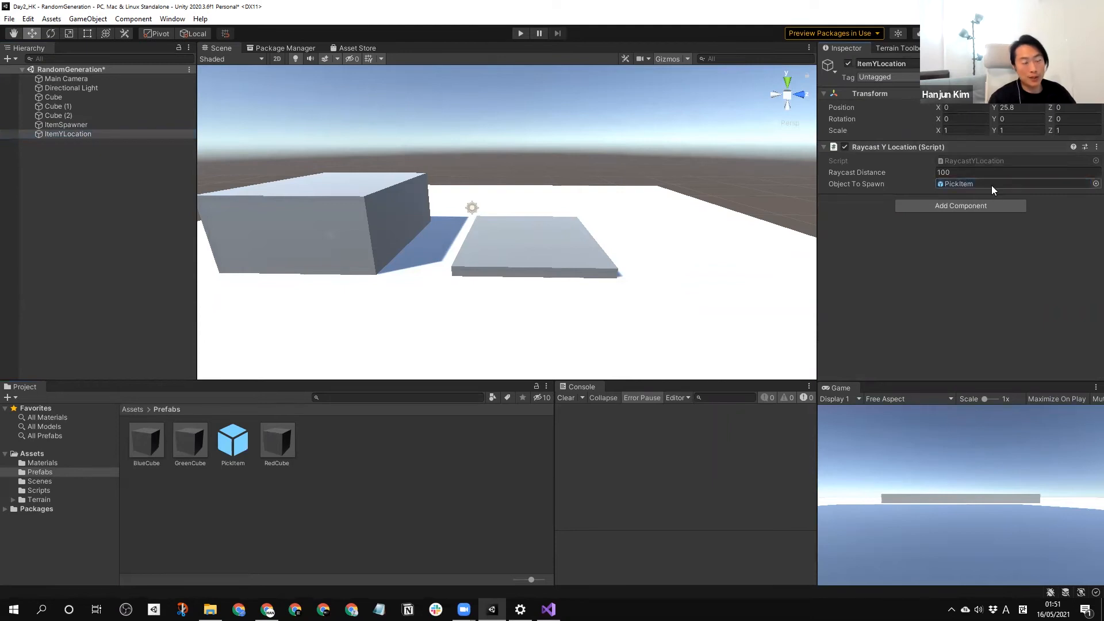
Save ItemYLocation as a prefab in the Prefabs folder and delete the original from the scene.
{"action": "left_click", "coordinate": [109, 202]}
{"action": "left_click_drag", "start_coordinate": [56, 133], "coordinate": [398, 498]}
{"action": "left_click", "coordinate": [87, 229]}
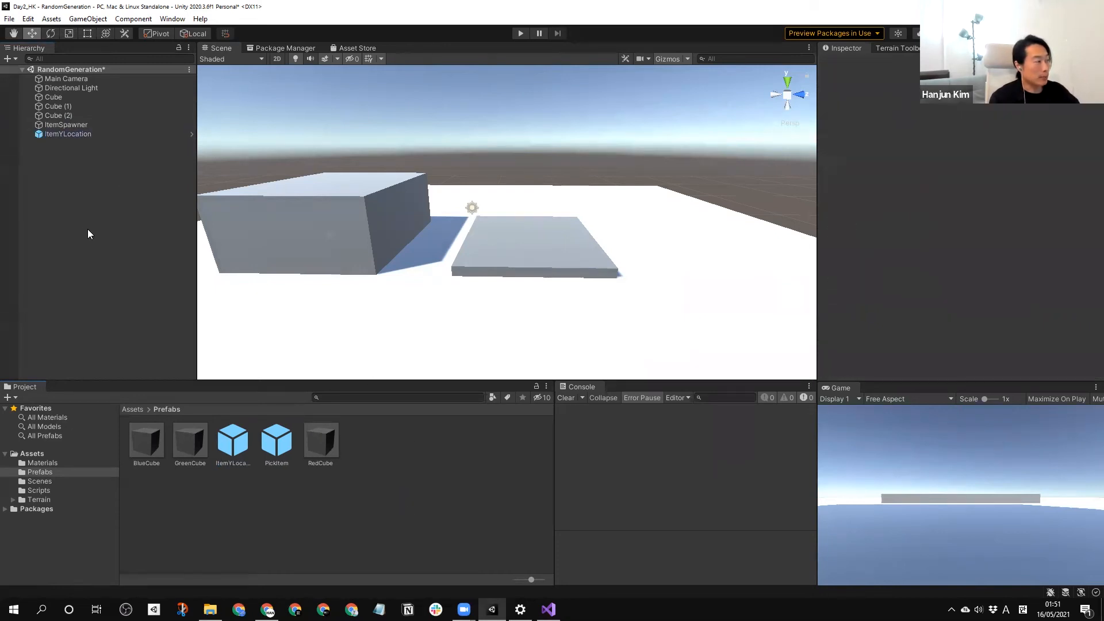
{"action": "left_click", "coordinate": [62, 132]}
{"action": "key", "text": "Delete"}
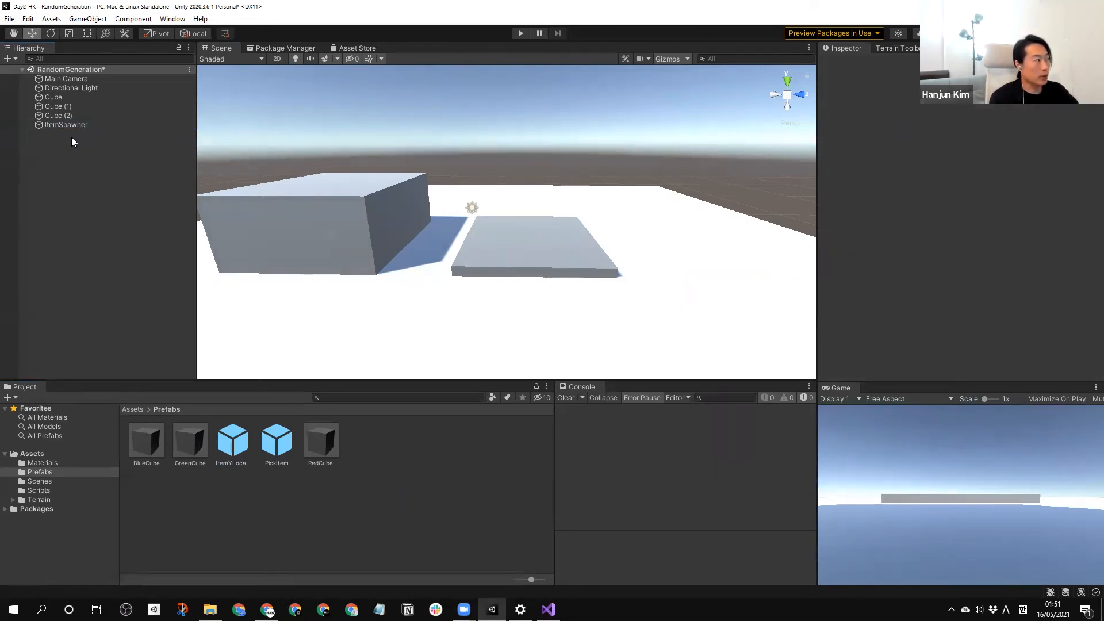
Assign the ItemYLocation prefab as ItemSpawner's Item To Spread.
{"action": "left_click", "coordinate": [70, 127]}
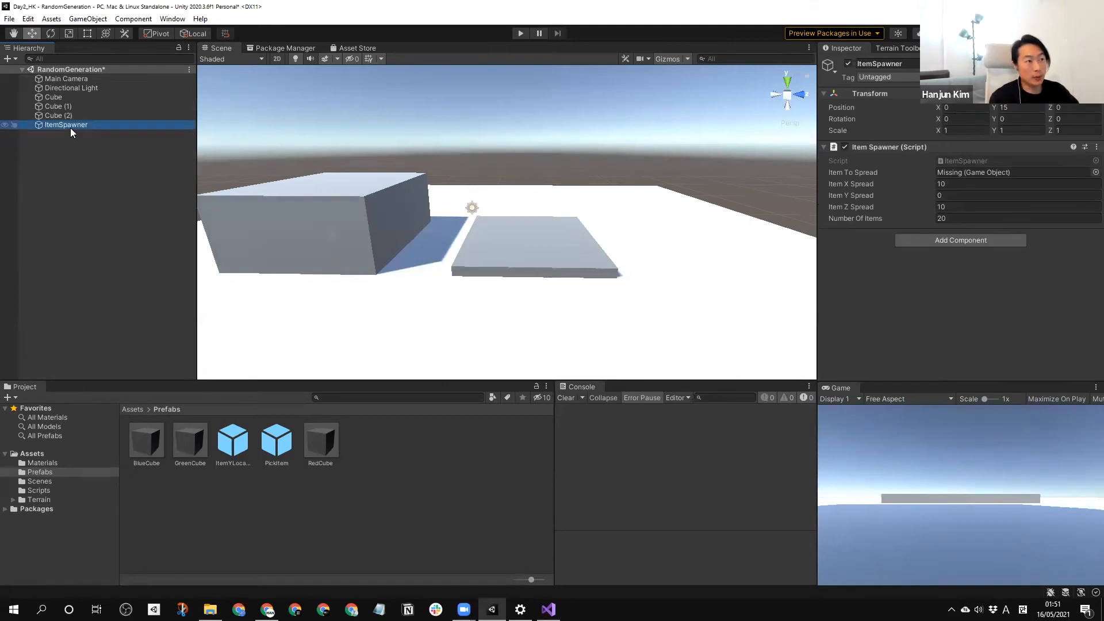
{"action": "left_click", "coordinate": [235, 444]}
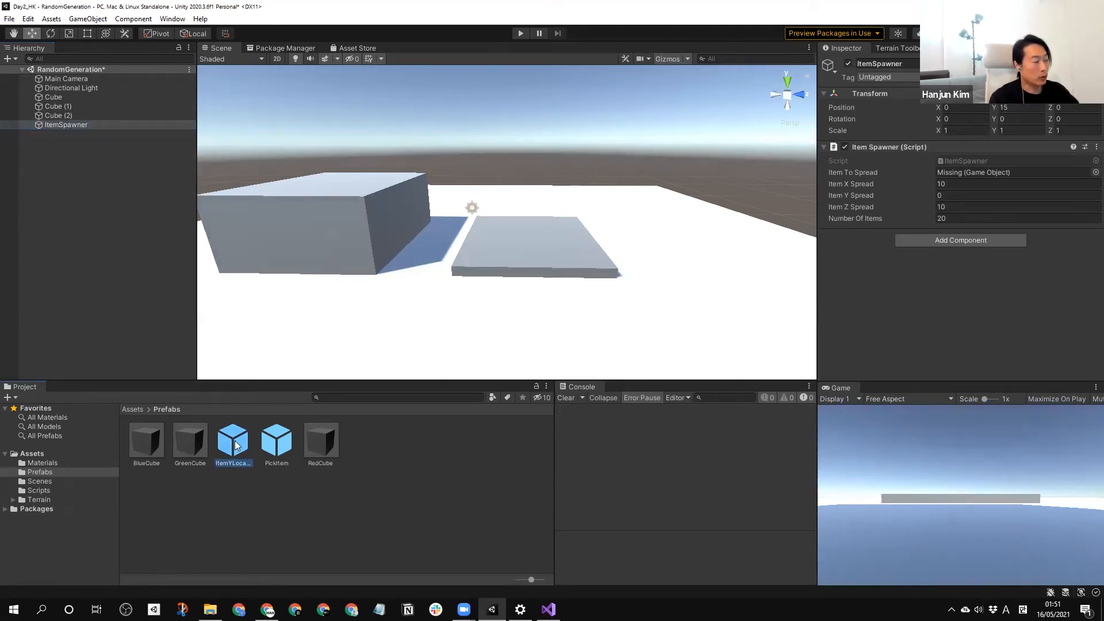
{"action": "left_click_drag", "start_coordinate": [234, 444], "coordinate": [960, 169]}
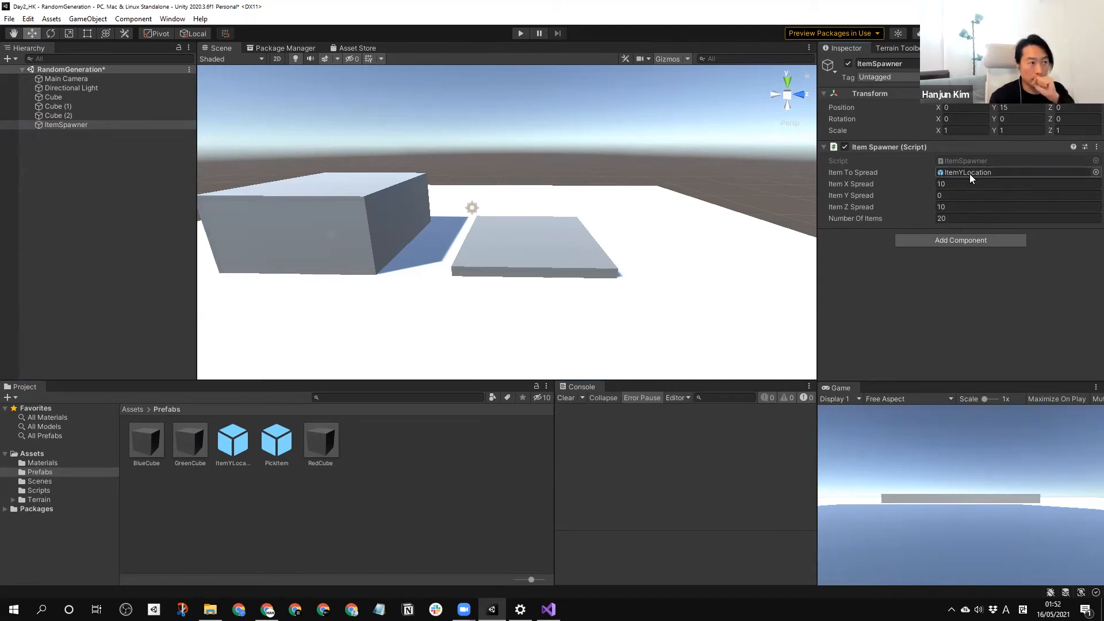
Start play mode to test ItemSpawner spreading ItemYLocation prefabs above the blocks and ground.
{"action": "left_click", "coordinate": [60, 124]}
{"action": "scroll", "coordinate": [644, 224], "scroll_direction": "down", "scroll_amount": 2}
{"action": "scroll", "coordinate": [644, 224], "scroll_direction": "down", "scroll_amount": 2}
{"action": "middle_click_drag", "start_coordinate": [643, 225], "coordinate": [654, 334]}
{"action": "middle_click_drag", "start_coordinate": [523, 249], "coordinate": [546, 138]}
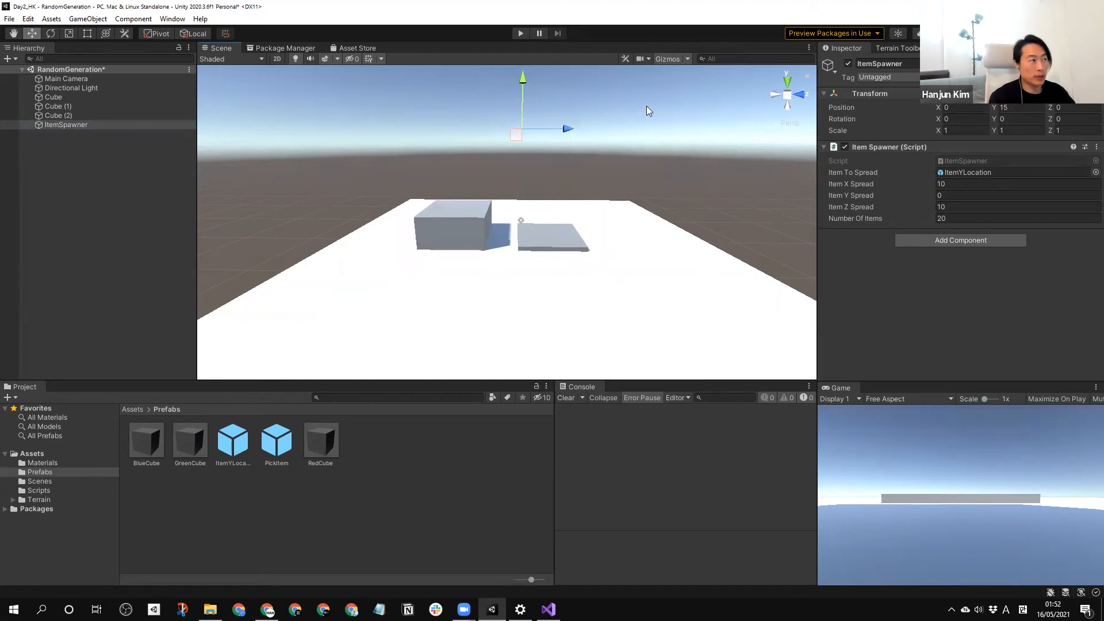
{"action": "left_click", "coordinate": [519, 34]}
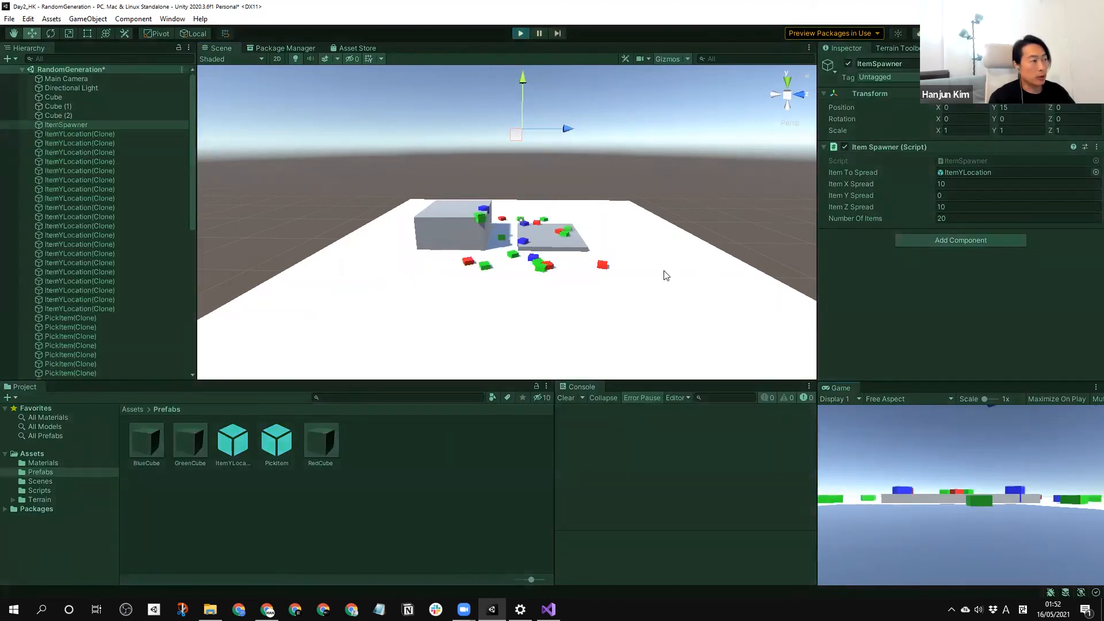
Examine from several angles how the spawned cubes rest on the ground and blocks, and stop play mode.
{"action": "middle_click_drag", "start_coordinate": [597, 233], "coordinate": [606, 268]}
{"action": "right_click_drag", "start_coordinate": [606, 269], "coordinate": [565, 280]}
{"action": "middle_click_drag", "start_coordinate": [564, 279], "coordinate": [546, 235]}
{"action": "scroll", "coordinate": [460, 270], "scroll_direction": "up", "scroll_amount": 5}
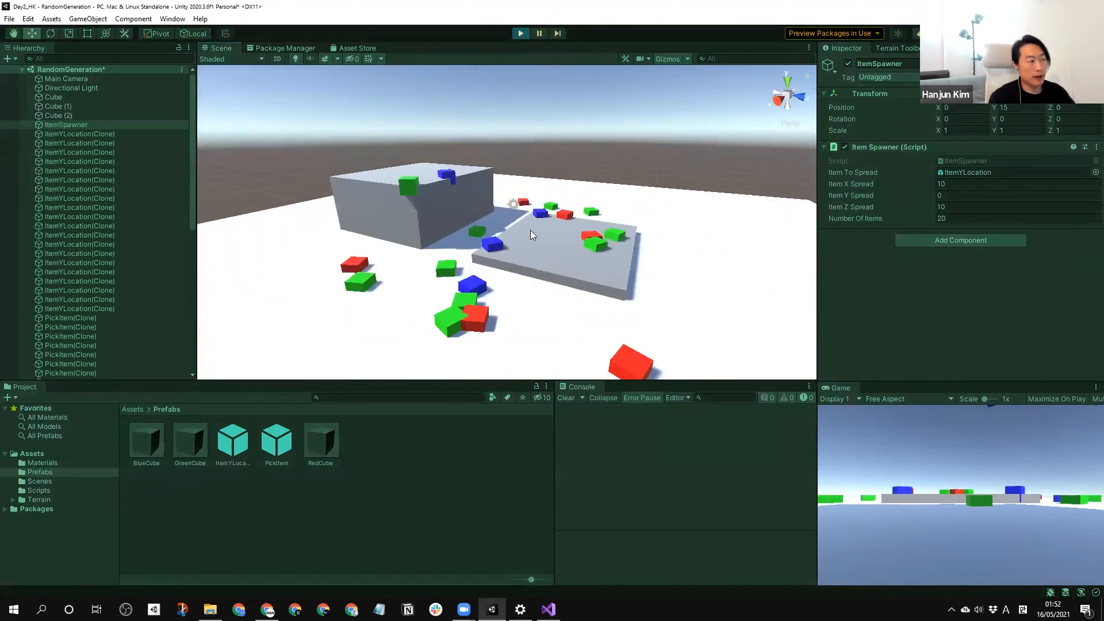
{"action": "middle_click_drag", "start_coordinate": [420, 270], "coordinate": [486, 173]}
{"action": "scroll", "coordinate": [508, 152], "scroll_direction": "up", "scroll_amount": 4}
{"action": "middle_click_drag", "start_coordinate": [428, 239], "coordinate": [483, 263]}
{"action": "scroll", "coordinate": [480, 269], "scroll_direction": "up", "scroll_amount": 3}
{"action": "left_click_drag", "start_coordinate": [482, 263], "coordinate": [554, 234], "text": "alt"}
{"action": "middle_click_drag", "start_coordinate": [517, 244], "coordinate": [556, 240]}
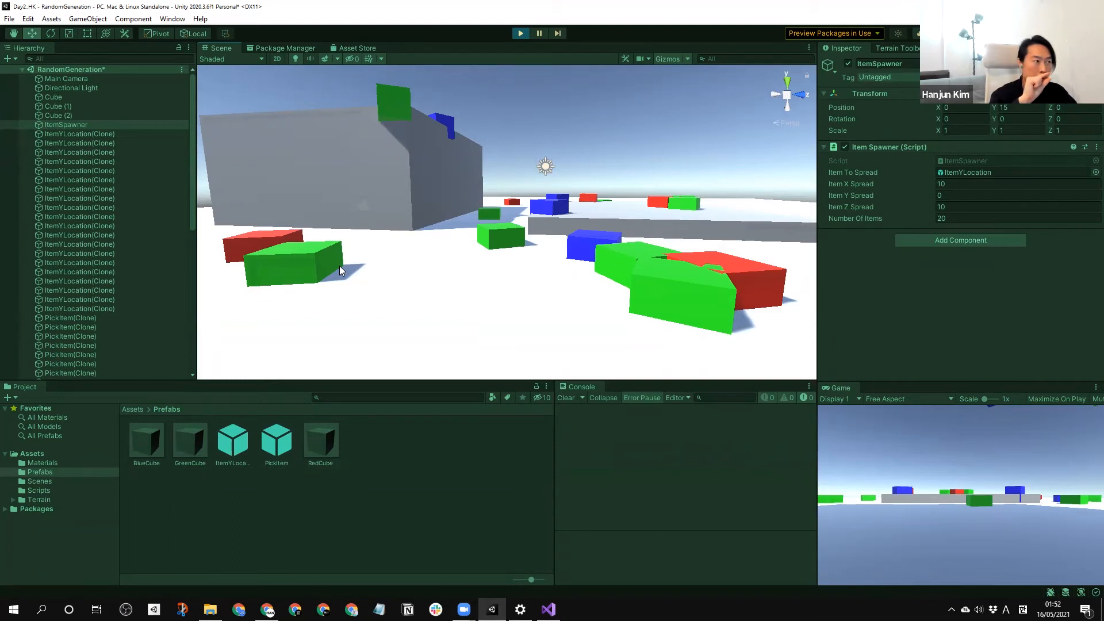
{"action": "left_click", "coordinate": [517, 33]}
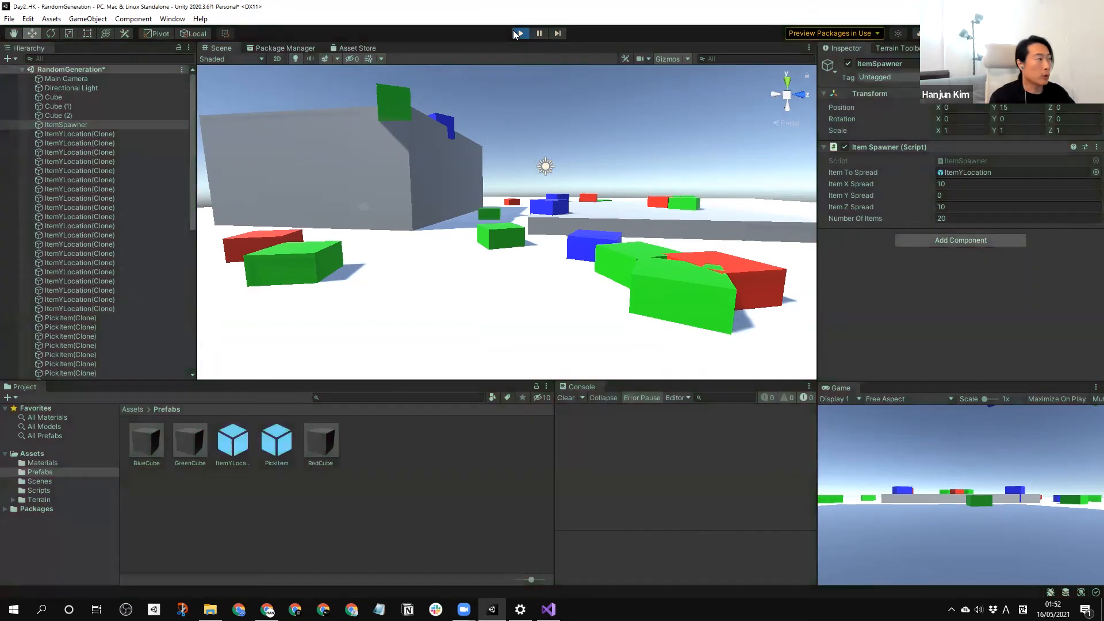
Add the BlueCube, GreenCube and RedCube prefabs to the scene together.
{"action": "left_click", "coordinate": [73, 283]}
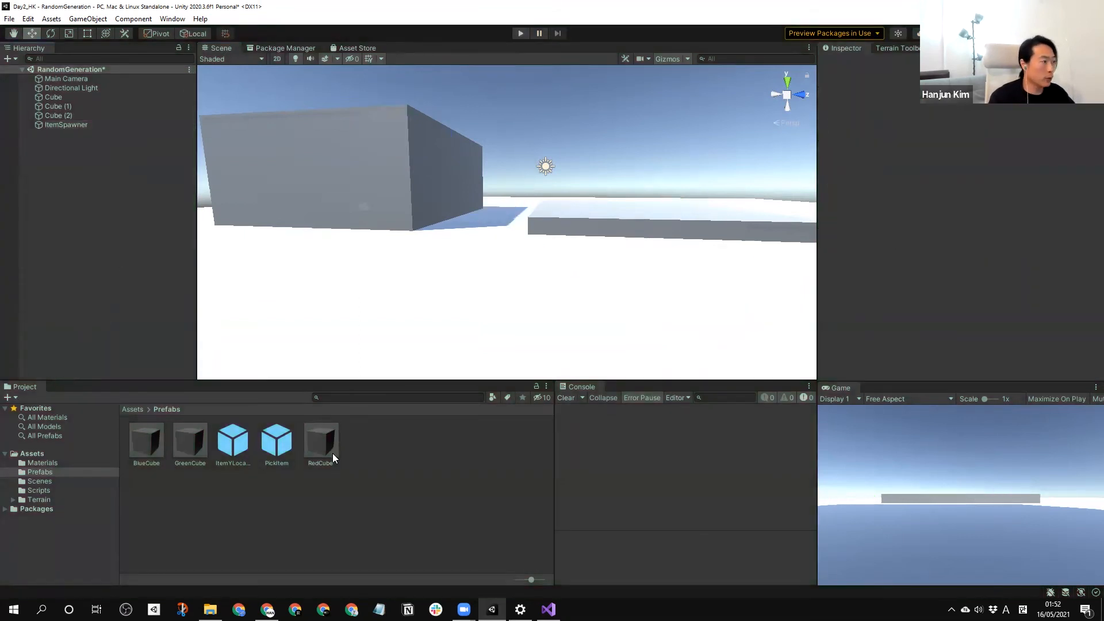
{"action": "left_click", "coordinate": [149, 445]}
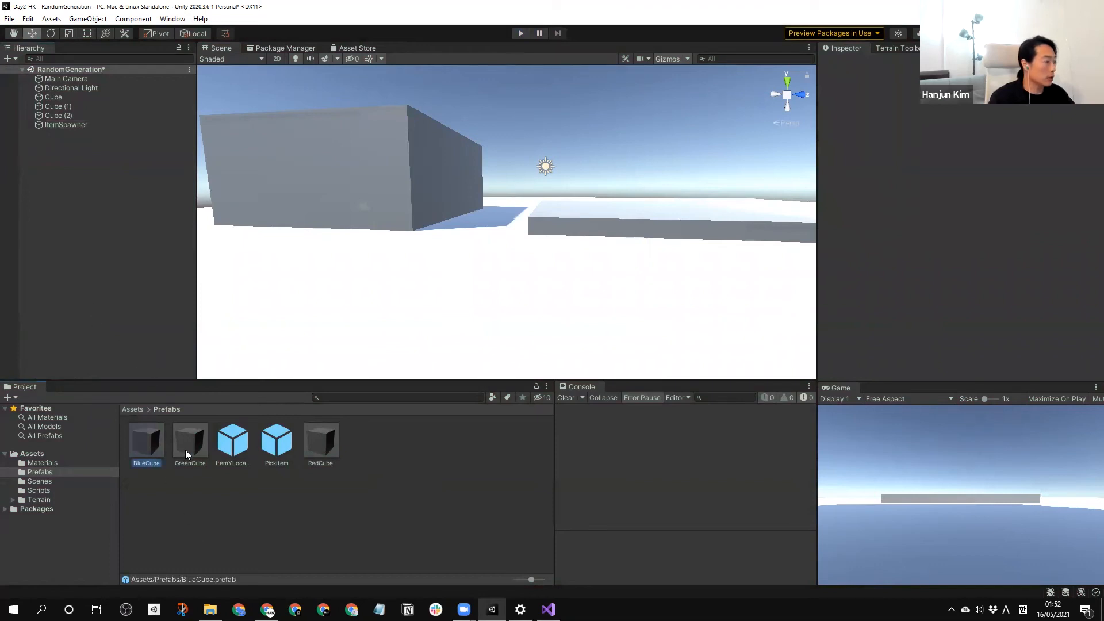
{"action": "left_click", "coordinate": [187, 449], "text": "ctrl"}
{"action": "left_click", "coordinate": [325, 454], "text": "ctrl"}
{"action": "left_click_drag", "start_coordinate": [74, 247], "coordinate": [79, 259]}
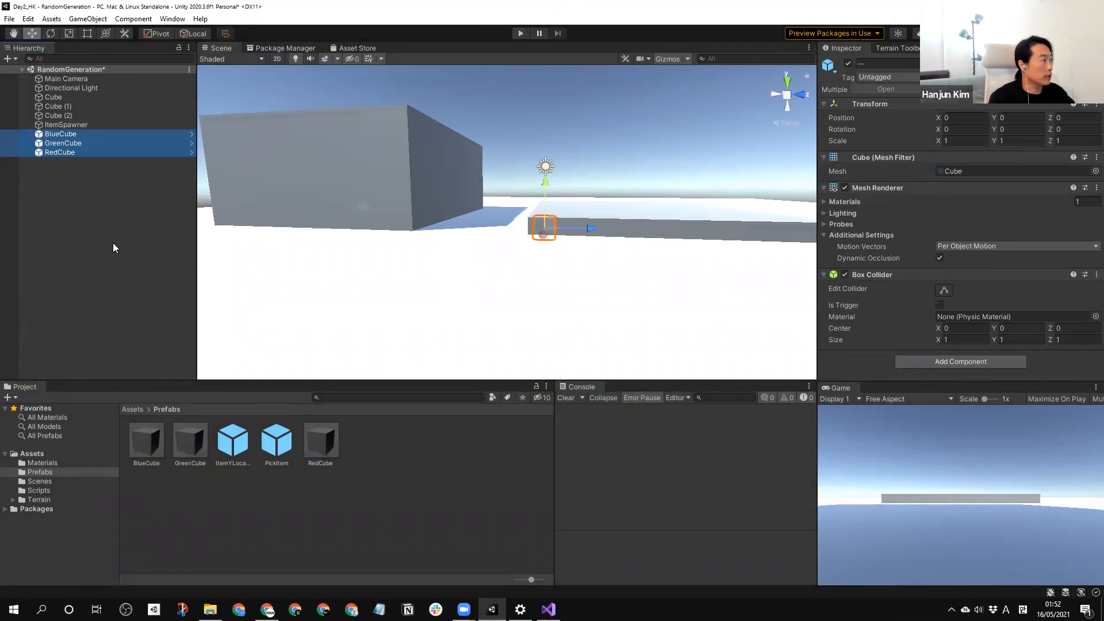
{"action": "left_click", "coordinate": [113, 247]}
Create an empty GameObject in the scene and reset its transform to the origin.
{"action": "right_click", "coordinate": [76, 184]}
{"action": "mouse_move", "coordinate": [137, 334]}
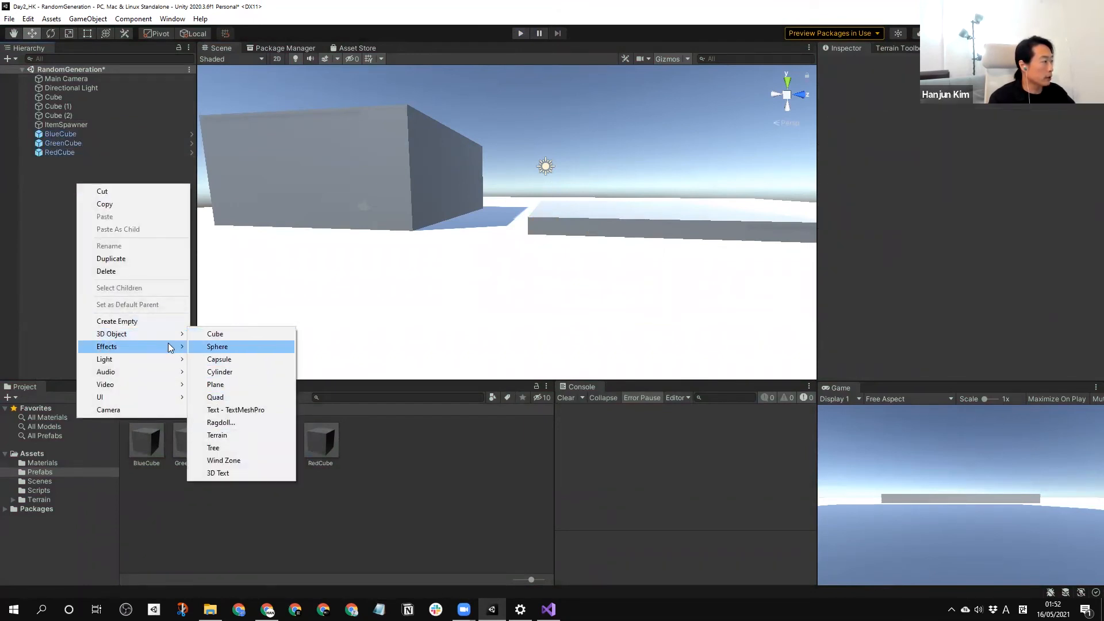
{"action": "left_click", "coordinate": [148, 320]}
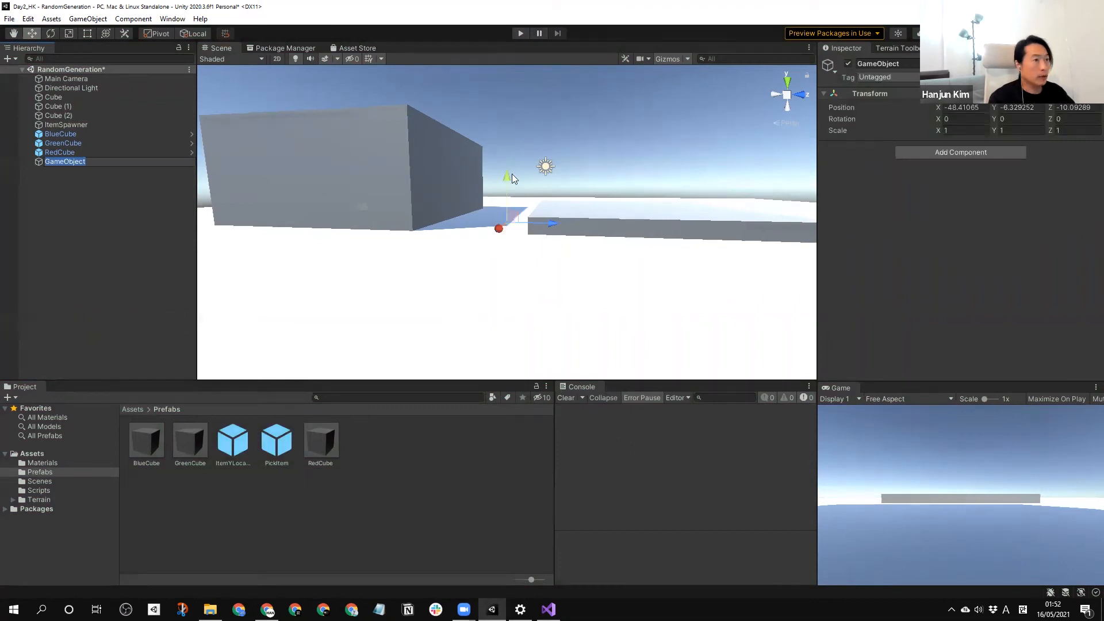
{"action": "left_click", "coordinate": [871, 92]}
{"action": "right_click", "coordinate": [882, 93]}
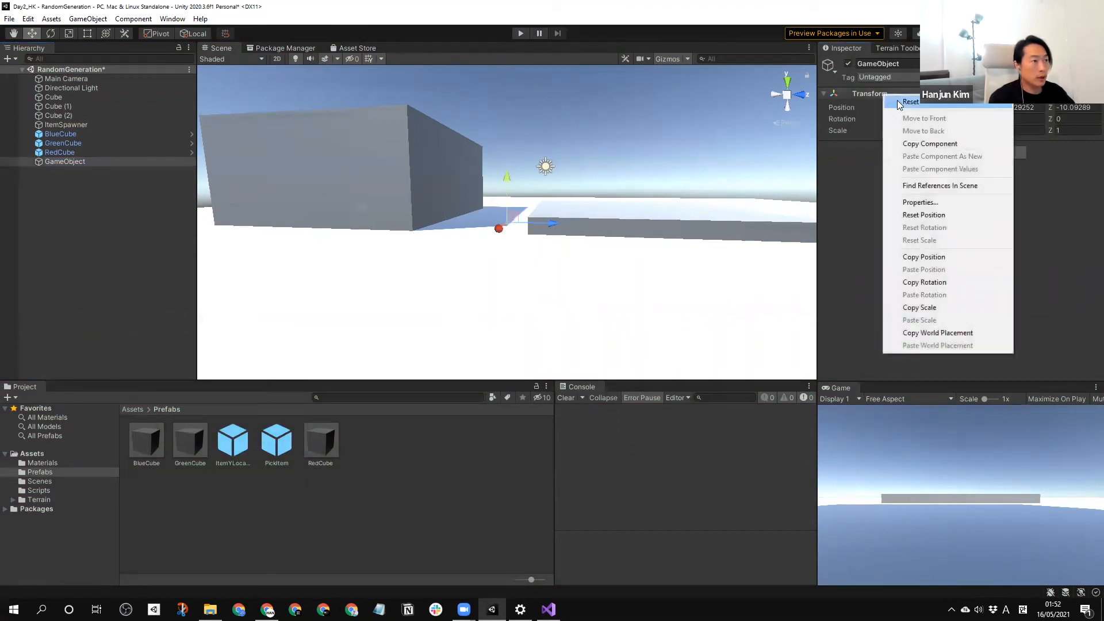
{"action": "left_click", "coordinate": [899, 101]}
Duplicate the empty GameObject twice to get one parent object for each coloured cube.
{"action": "left_click", "coordinate": [60, 161]}
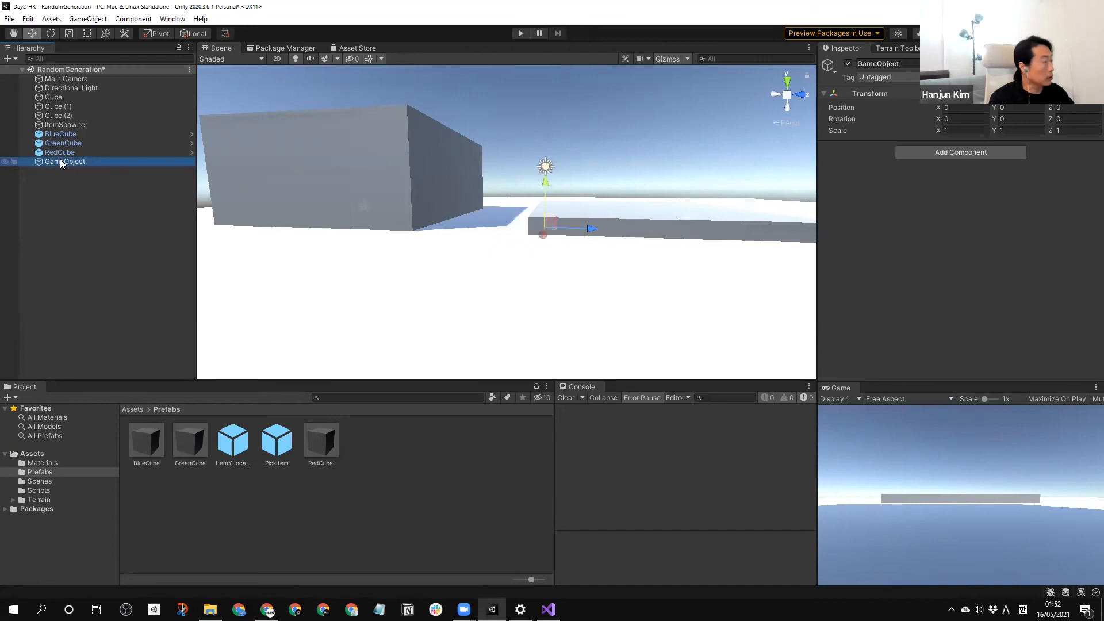
{"action": "key", "text": "ctrl+d"}
{"action": "key", "text": "ctrl+d"}
{"action": "left_click", "coordinate": [82, 214]}
Rename the three empty objects BlueObj, GreenObj and RedObj.
{"action": "left_click", "coordinate": [74, 162]}
{"action": "key", "text": "F2"}
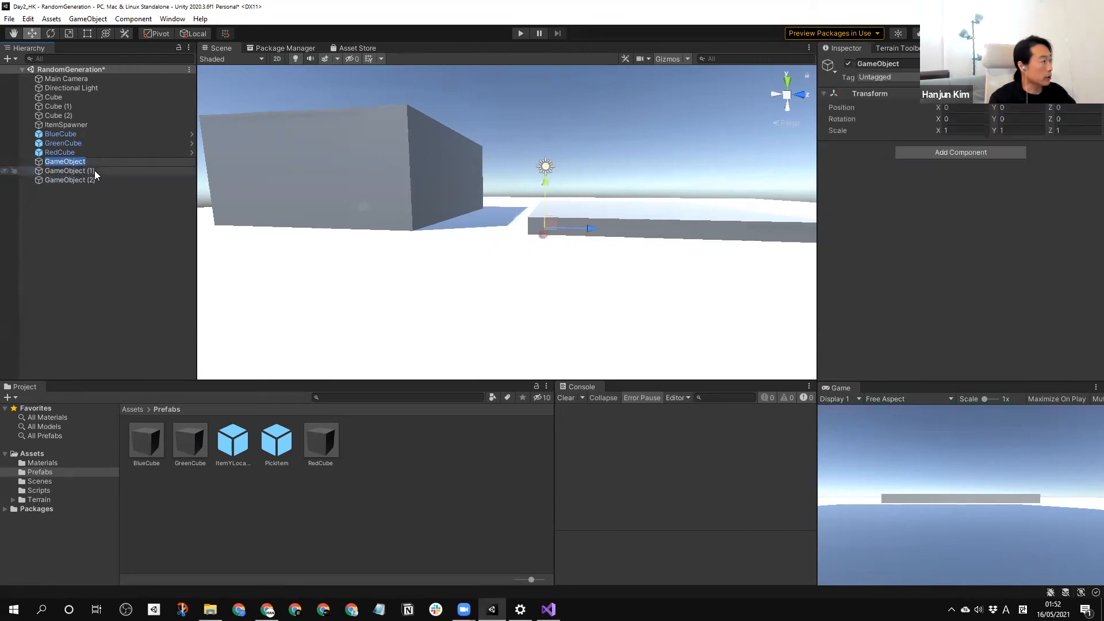
{"action": "type", "text": "Blue"}
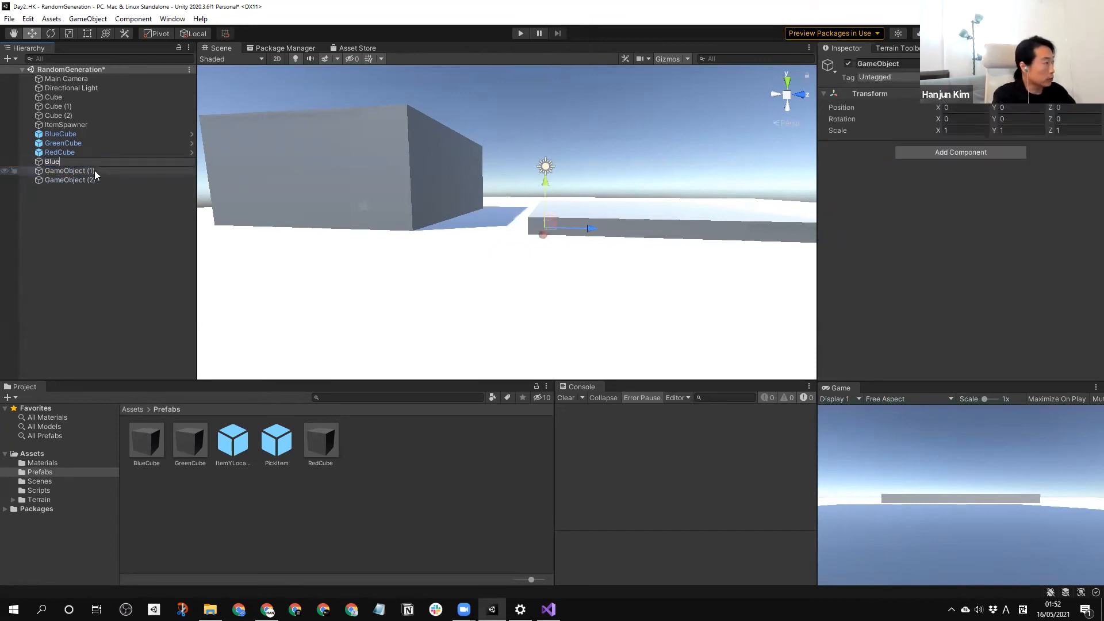
{"action": "type", "text": "On"}
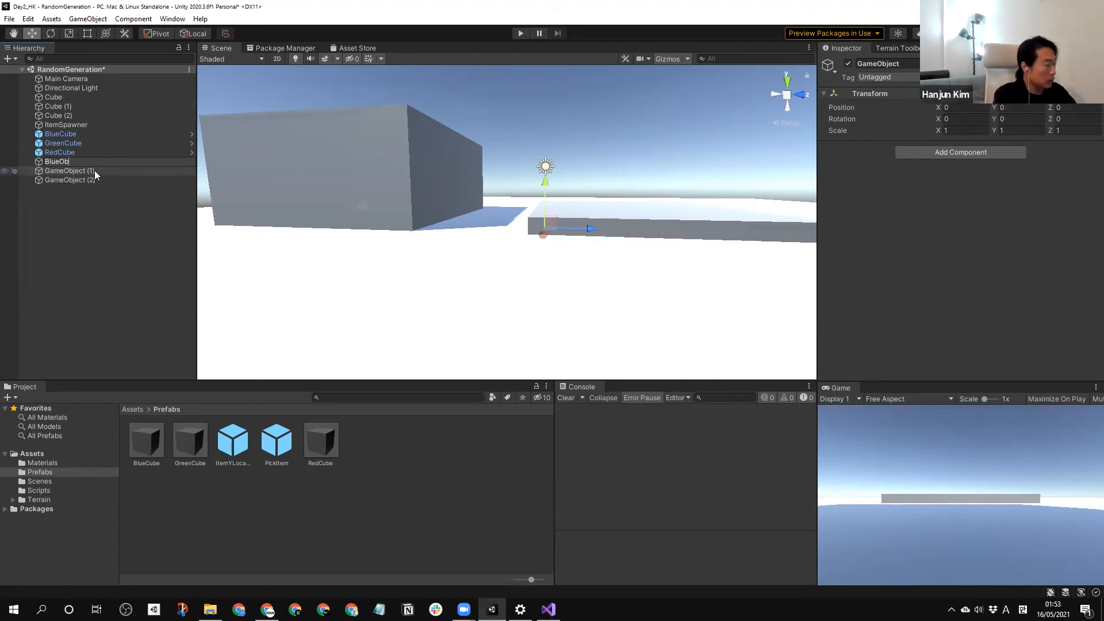
{"action": "type", "text": "j"}
{"action": "left_click", "coordinate": [95, 170]}
{"action": "type", "text": "GreenObj"}
{"action": "left_click", "coordinate": [87, 182]}
{"action": "type", "text": "RedObj"}
{"action": "key", "text": "Return"}
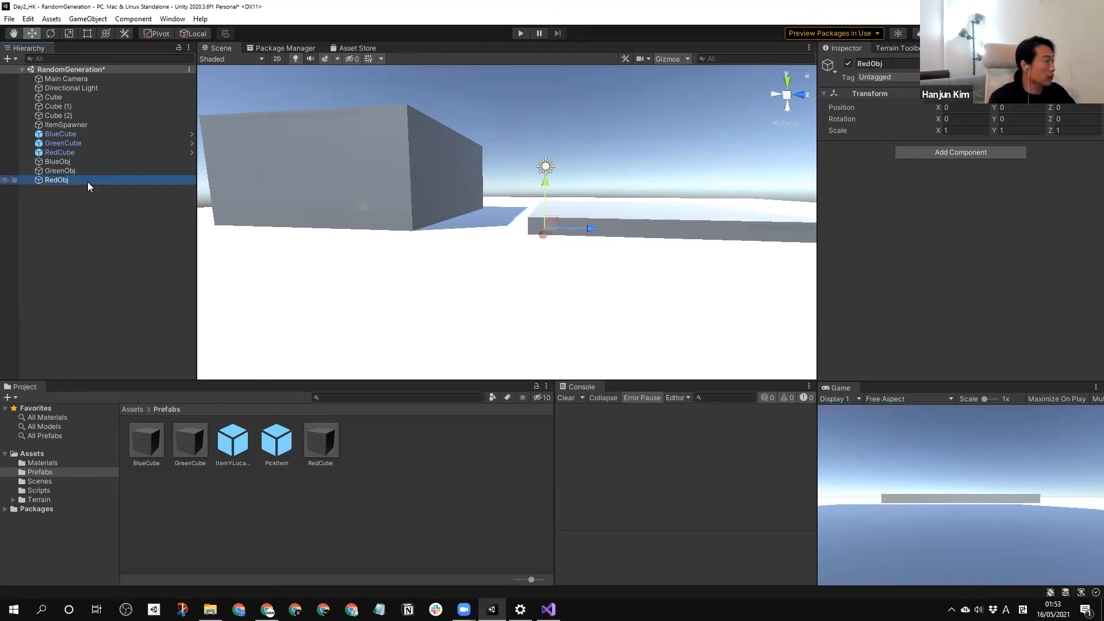
Make BlueCube, GreenCube and RedCube children of BlueObj, GreenObj and RedObj respectively.
{"action": "left_click", "coordinate": [62, 143]}
{"action": "left_click_drag", "start_coordinate": [58, 134], "coordinate": [63, 163]}
{"action": "left_click", "coordinate": [92, 229]}
{"action": "left_click", "coordinate": [31, 171]}
{"action": "left_click", "coordinate": [30, 152]}
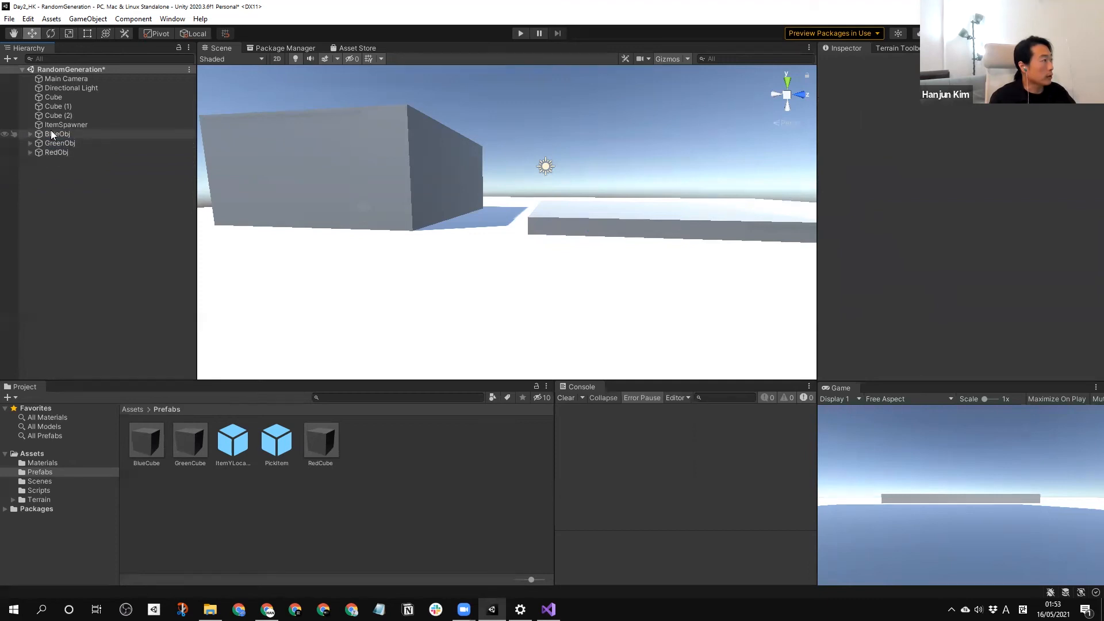
Set the Y position of all three child cubes to 0.5 within their parent objects.
{"action": "left_click", "coordinate": [27, 143]}
{"action": "left_click", "coordinate": [30, 153]}
{"action": "left_click", "coordinate": [30, 171]}
{"action": "left_click", "coordinate": [52, 180]}
{"action": "left_click", "coordinate": [66, 163], "text": "ctrl"}
{"action": "left_click", "coordinate": [68, 144], "text": "ctrl"}
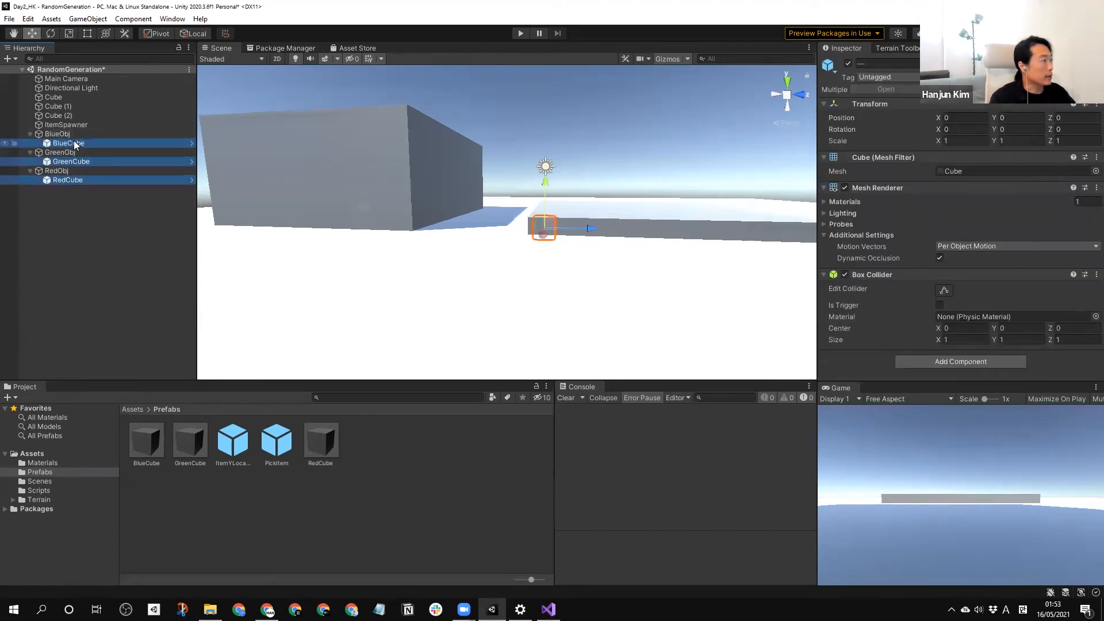
{"action": "left_click", "coordinate": [1009, 117]}
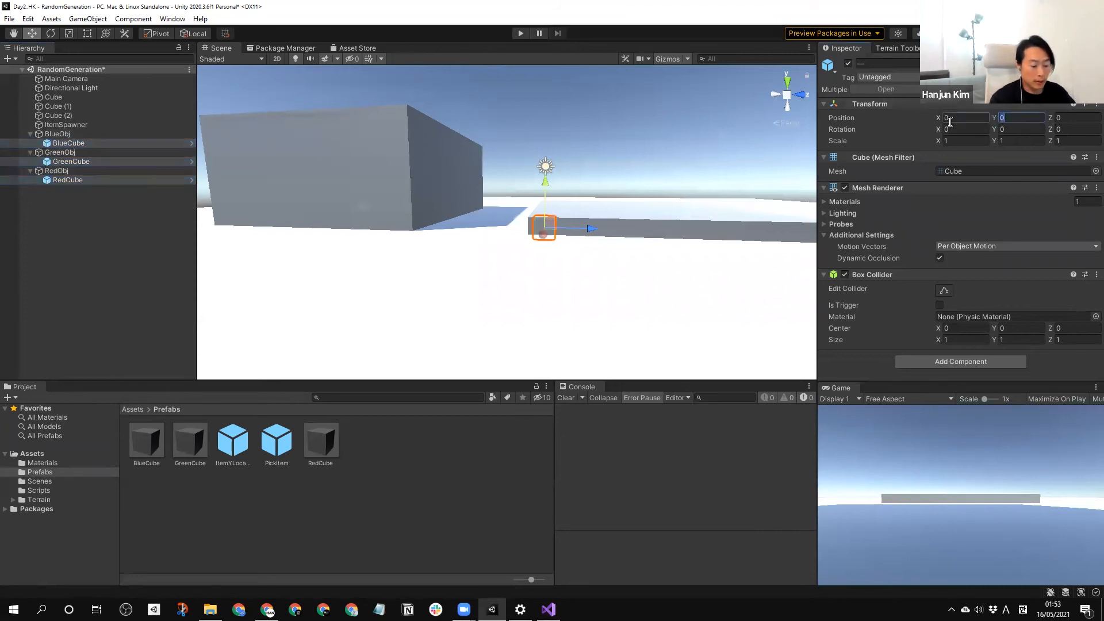
{"action": "type", "text": "0.5"}
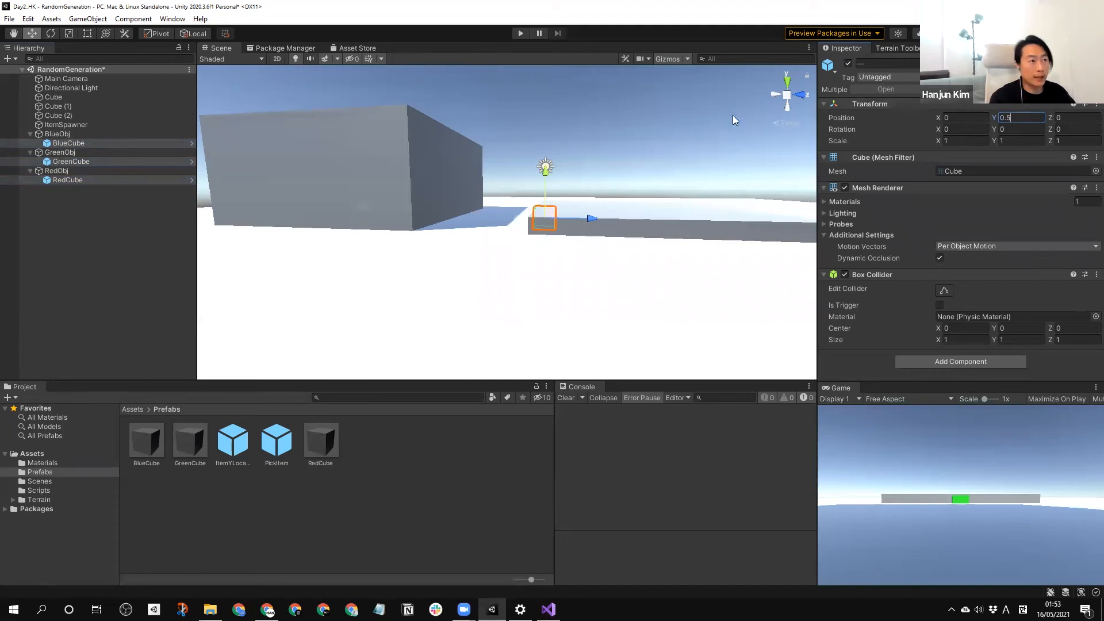
{"action": "left_click", "coordinate": [97, 230]}
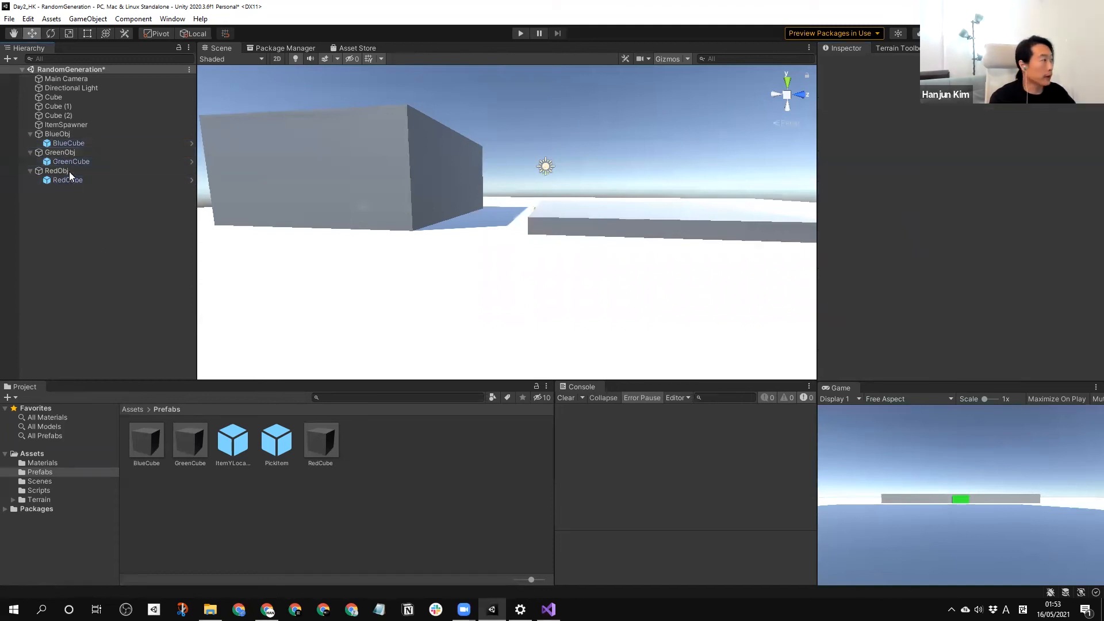
Save BlueObj, GreenObj and RedObj as prefabs in the Prefabs folder and delete them from the scene.
{"action": "left_click", "coordinate": [30, 171]}
{"action": "left_click", "coordinate": [30, 153]}
{"action": "left_click", "coordinate": [29, 134]}
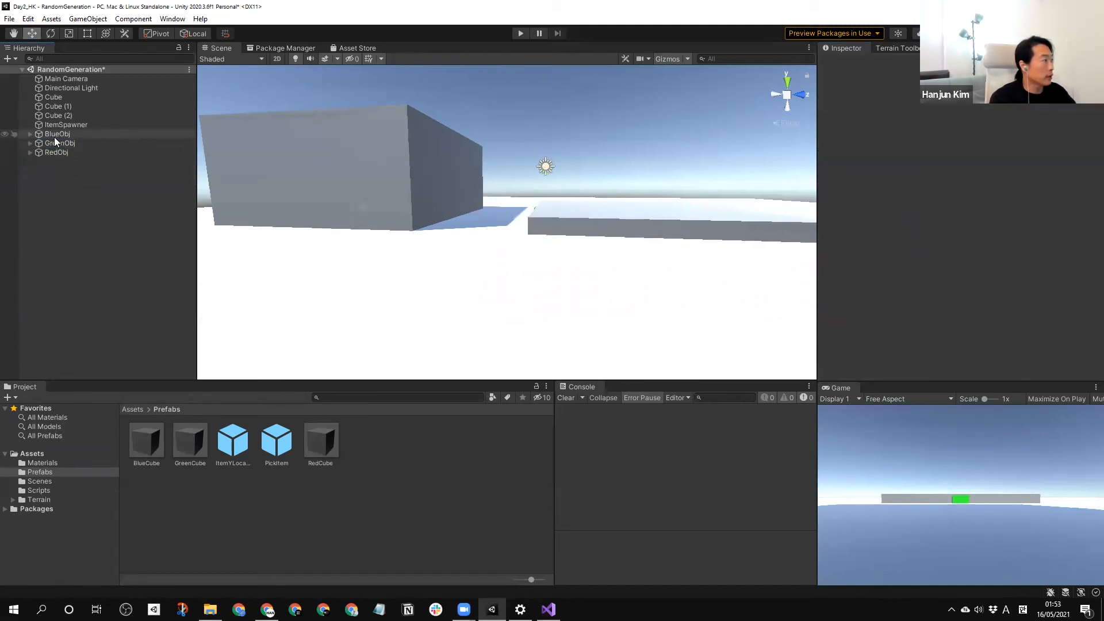
{"action": "left_click_drag", "start_coordinate": [335, 503], "coordinate": [335, 502]}
{"action": "left_click_drag", "start_coordinate": [56, 143], "coordinate": [296, 521]}
{"action": "left_click", "coordinate": [73, 190]}
{"action": "left_click", "coordinate": [58, 134]}
{"action": "left_click", "coordinate": [61, 150], "text": "shift"}
{"action": "key", "text": "Delete"}
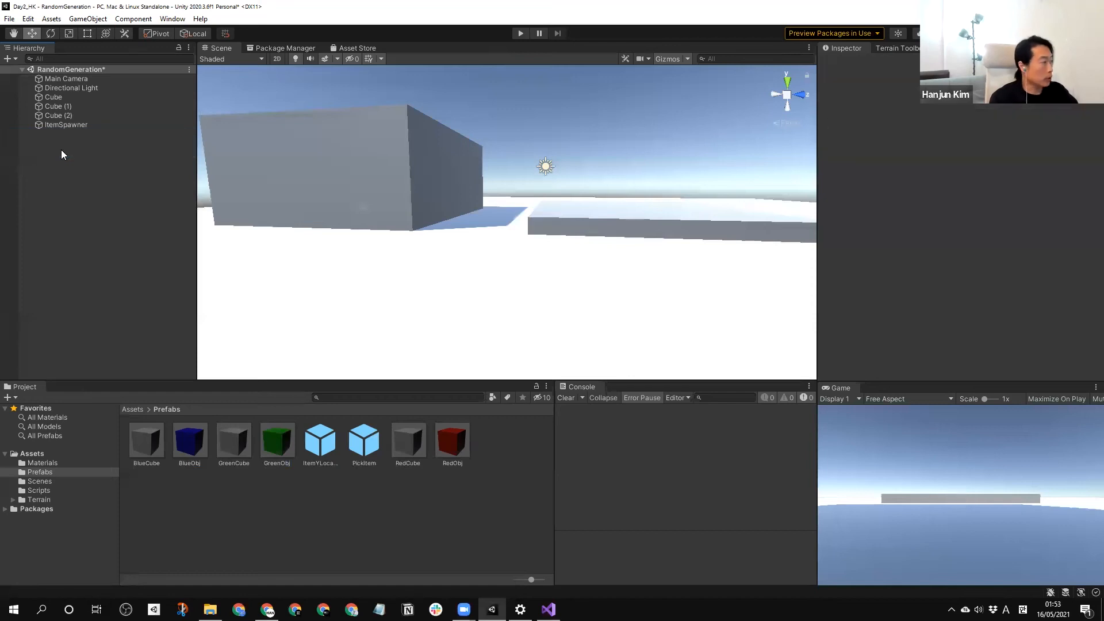
Replace the PickItem prefab's three Items To Pick From with BlueObj, GreenObj and RedObj in that order.
{"action": "left_click", "coordinate": [362, 447]}
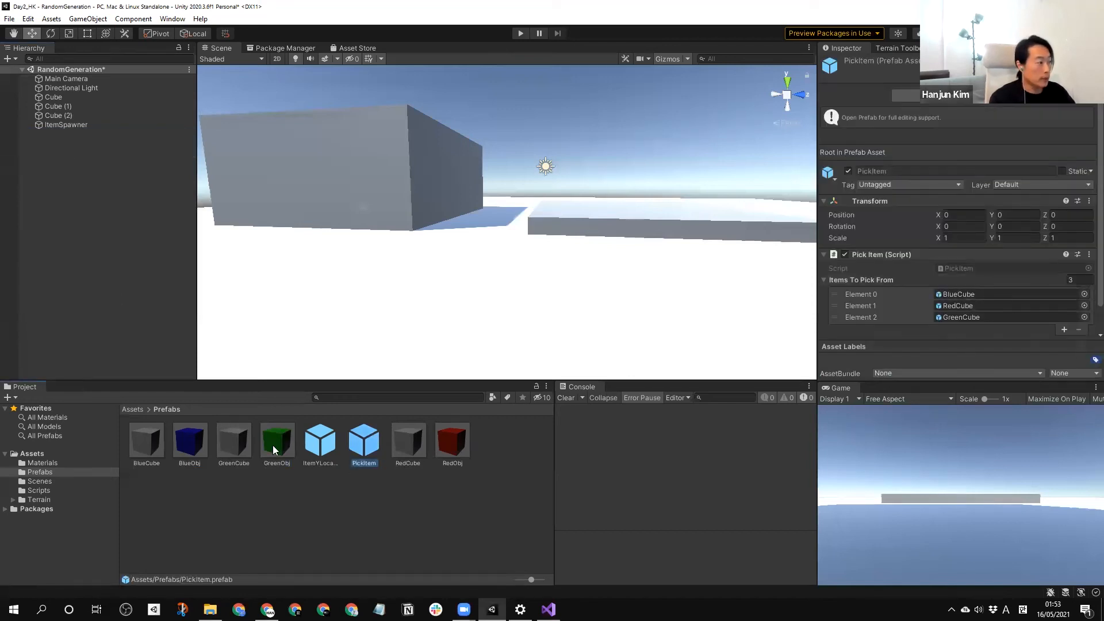
{"action": "left_click_drag", "start_coordinate": [191, 446], "coordinate": [971, 294]}
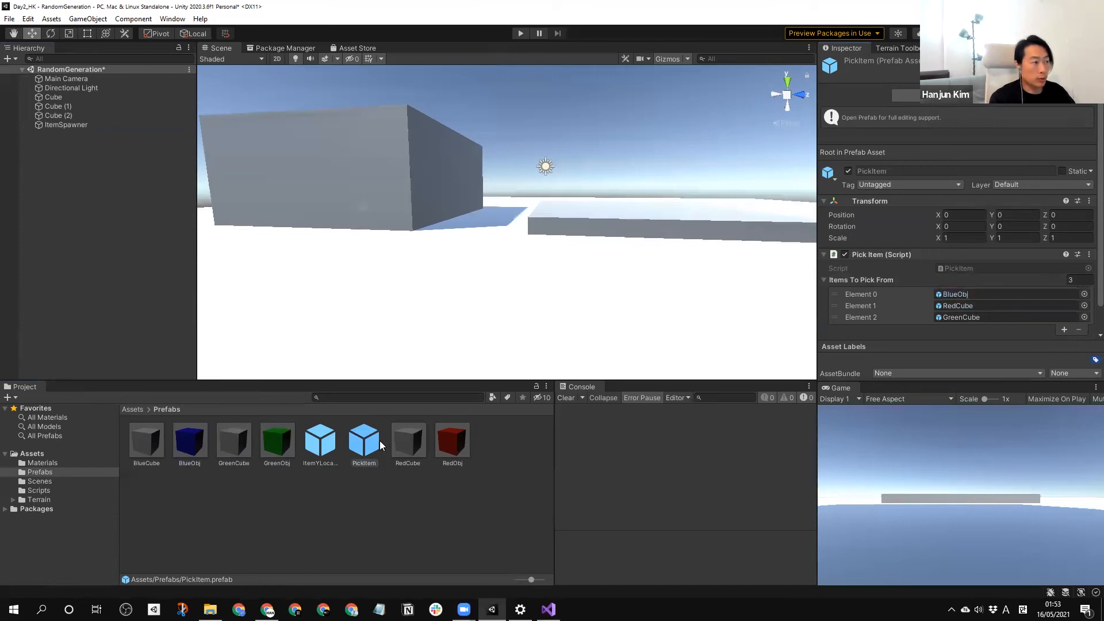
{"action": "left_click_drag", "start_coordinate": [277, 438], "coordinate": [966, 278]}
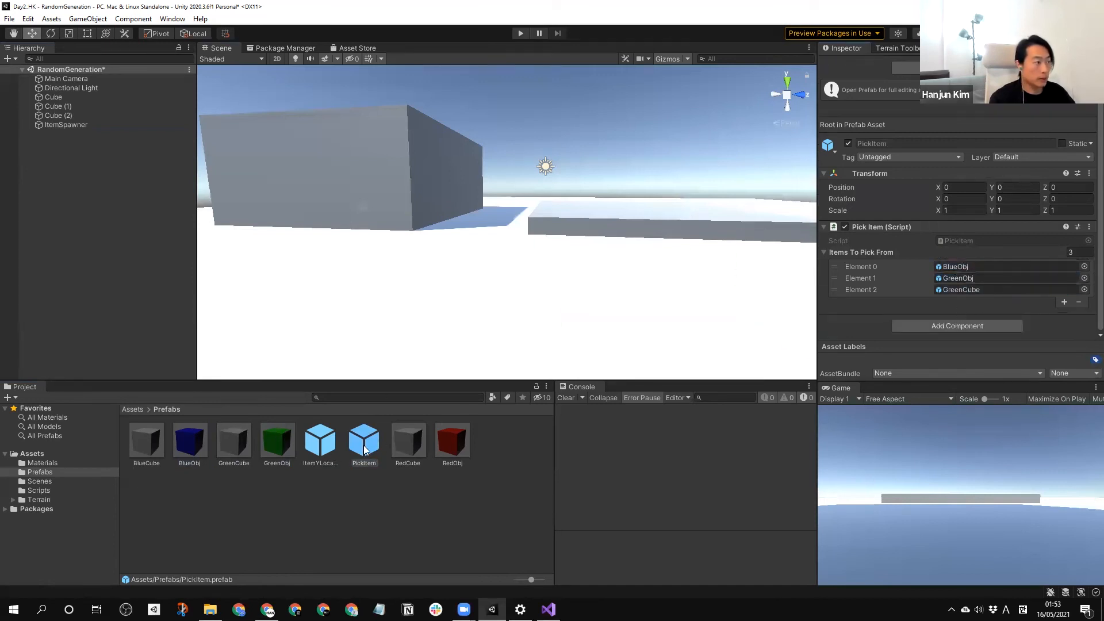
{"action": "left_click_drag", "start_coordinate": [451, 447], "coordinate": [942, 292]}
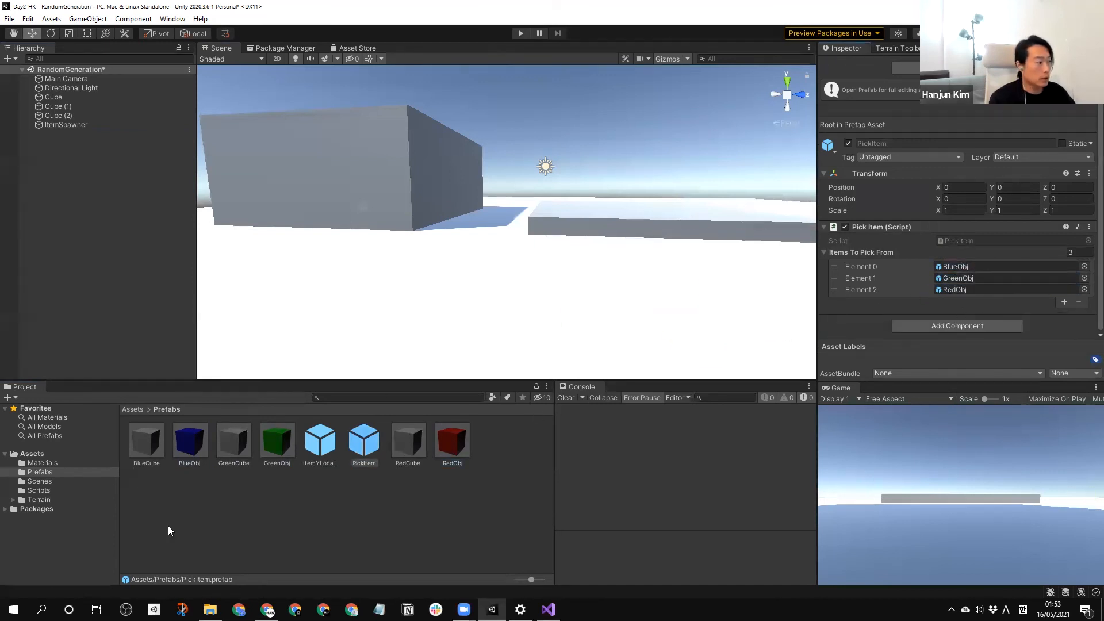
Compare the pivot positions in the BlueObj and BlueCube prefabs, and return to the RandomGeneration scene.
{"action": "left_click", "coordinate": [167, 526]}
{"action": "double_click", "coordinate": [188, 451]}
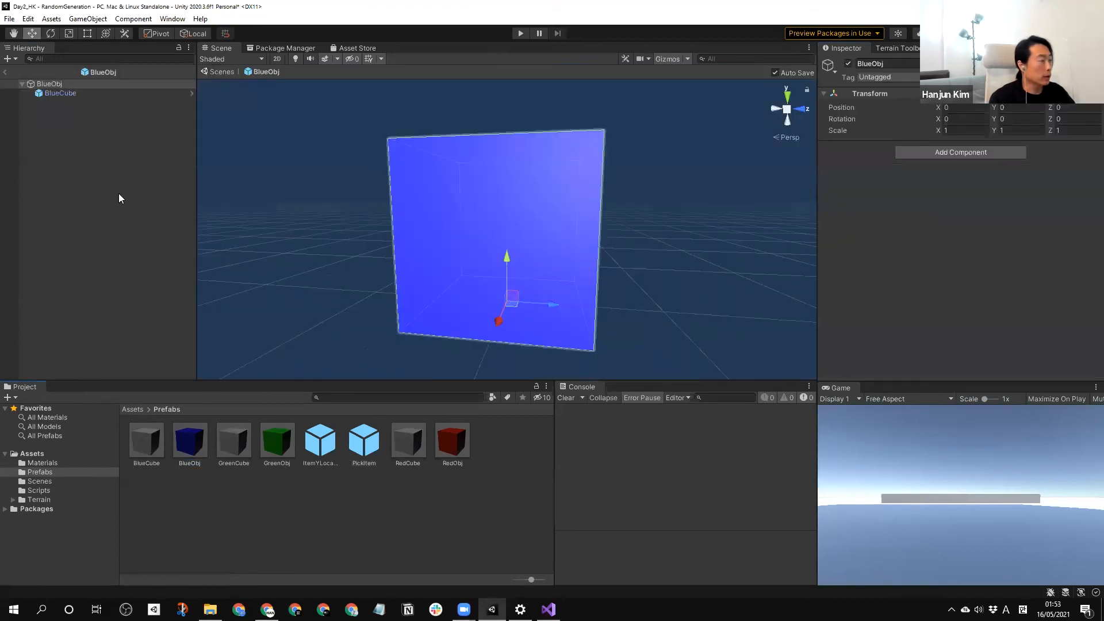
{"action": "scroll", "coordinate": [506, 258], "scroll_direction": "down", "scroll_amount": 5}
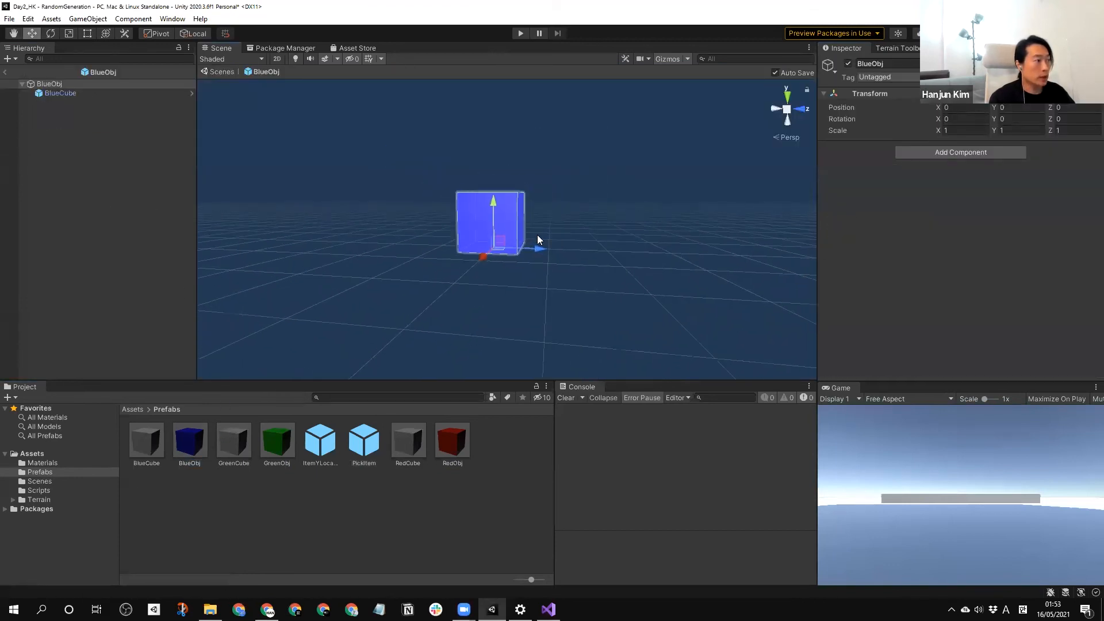
{"action": "scroll", "coordinate": [537, 240], "scroll_direction": "up", "scroll_amount": 5}
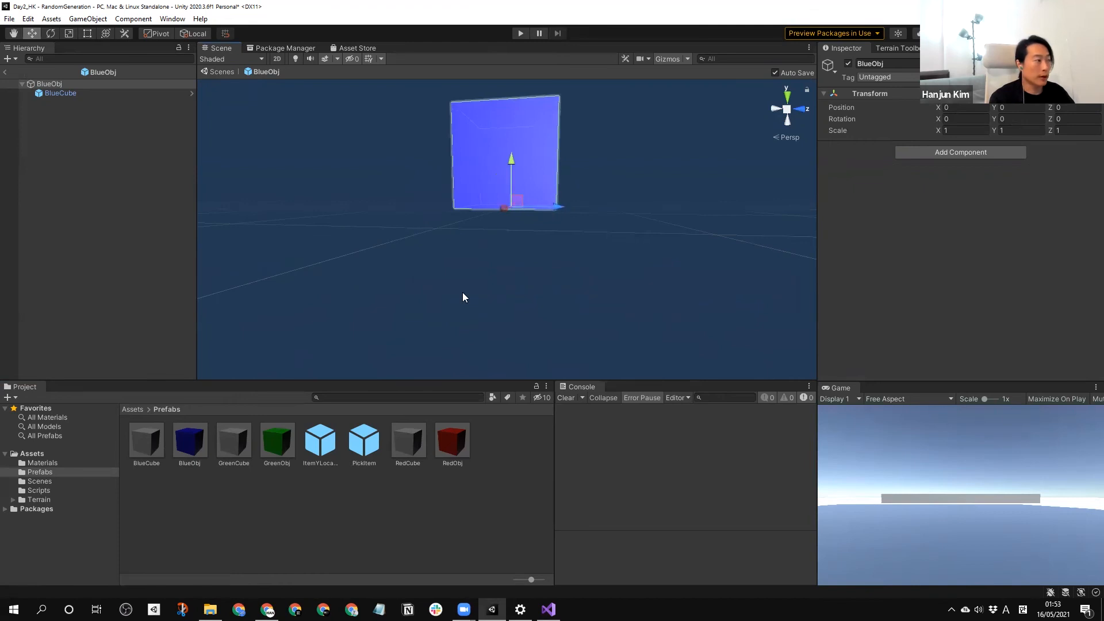
{"action": "left_click", "coordinate": [175, 499]}
{"action": "double_click", "coordinate": [141, 443]}
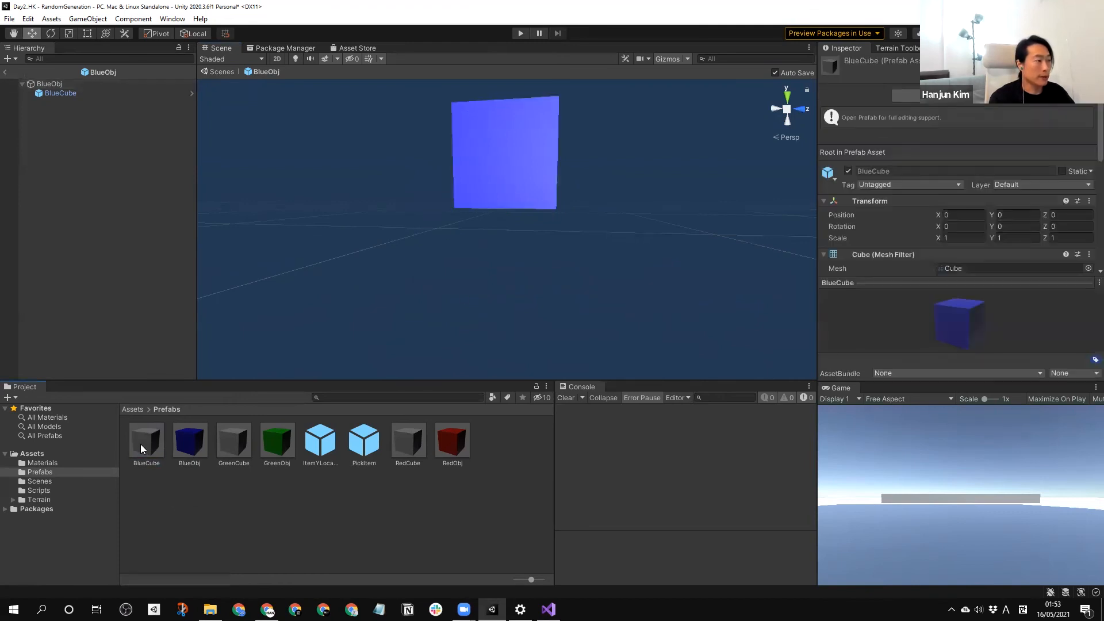
{"action": "middle_click_drag", "start_coordinate": [426, 352], "coordinate": [528, 173]}
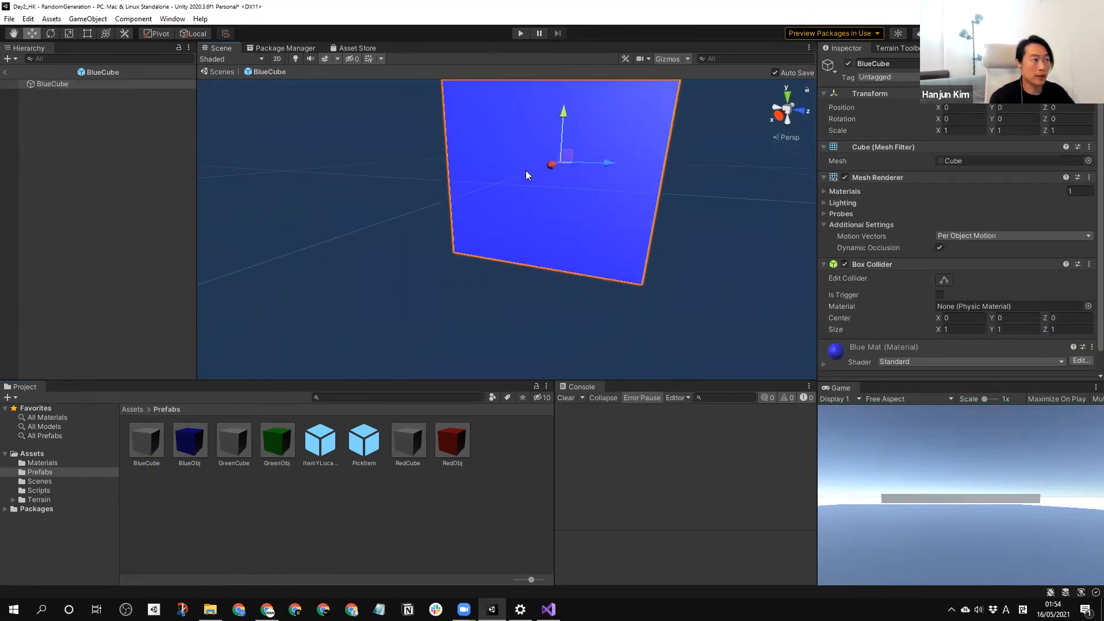
{"action": "left_click", "coordinate": [166, 499]}
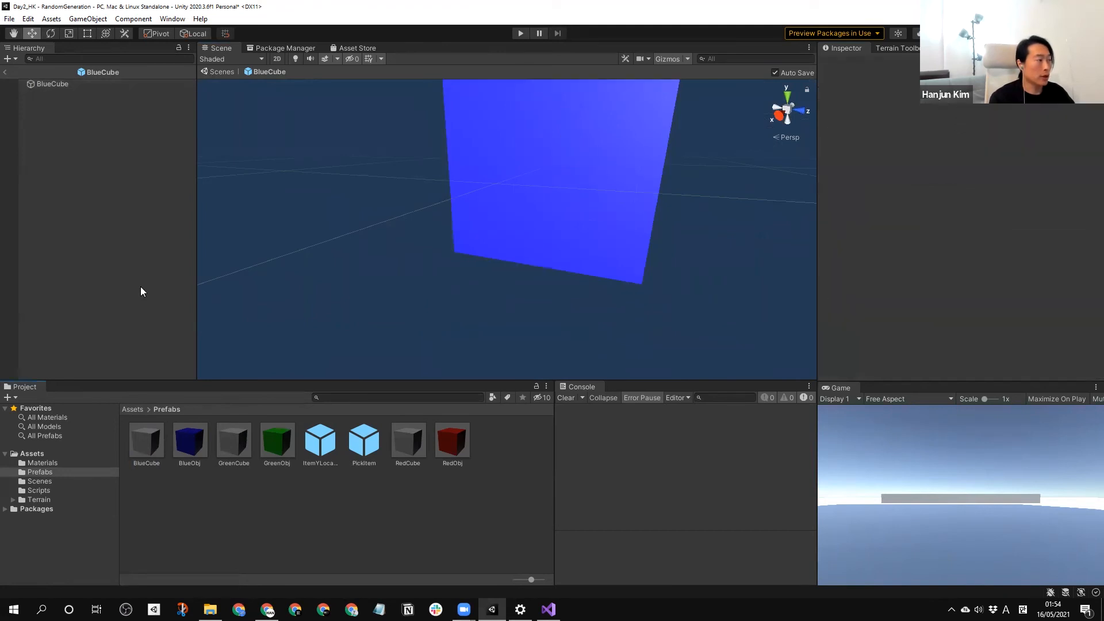
{"action": "left_click", "coordinate": [6, 73]}
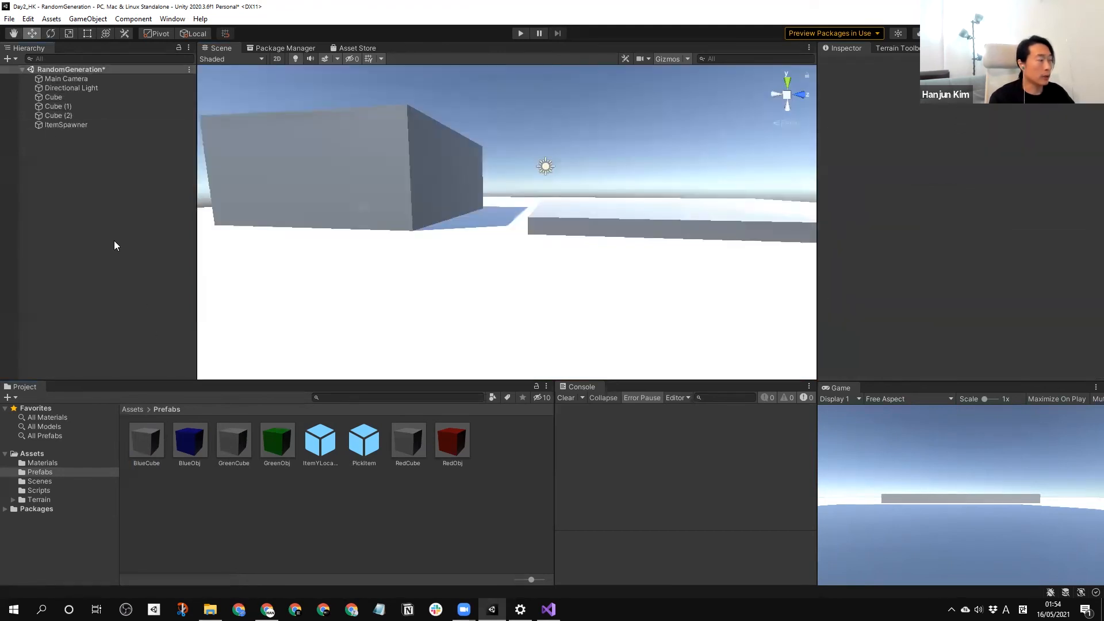
Select ItemSpawner and run the scene to inspect how the coloured cubes spawn around the two platforms.
{"action": "left_click", "coordinate": [60, 125]}
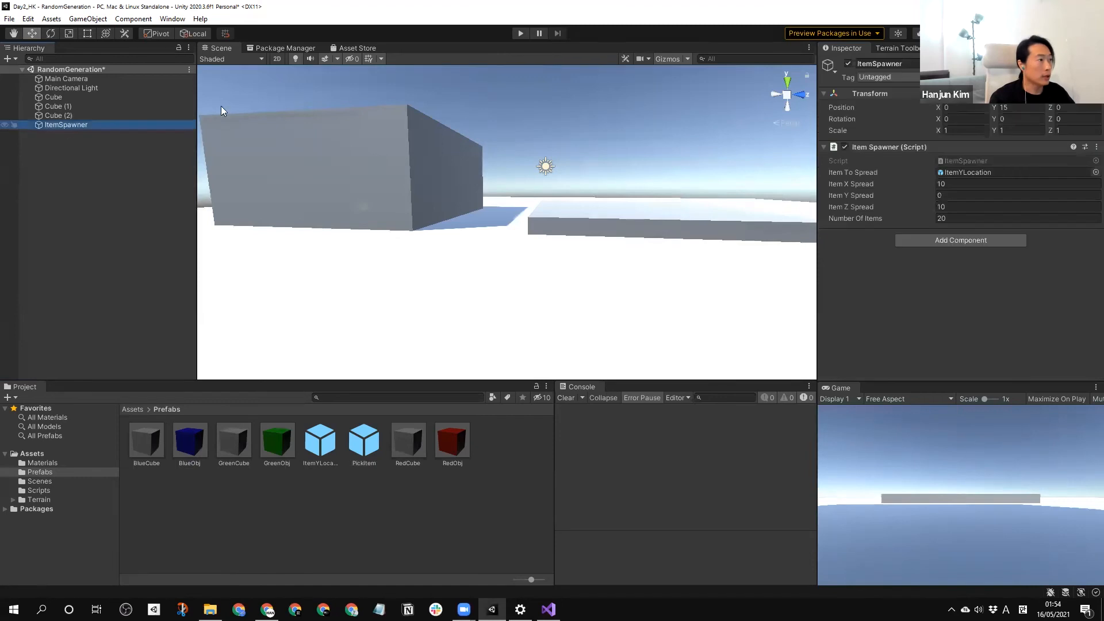
{"action": "left_click", "coordinate": [520, 33]}
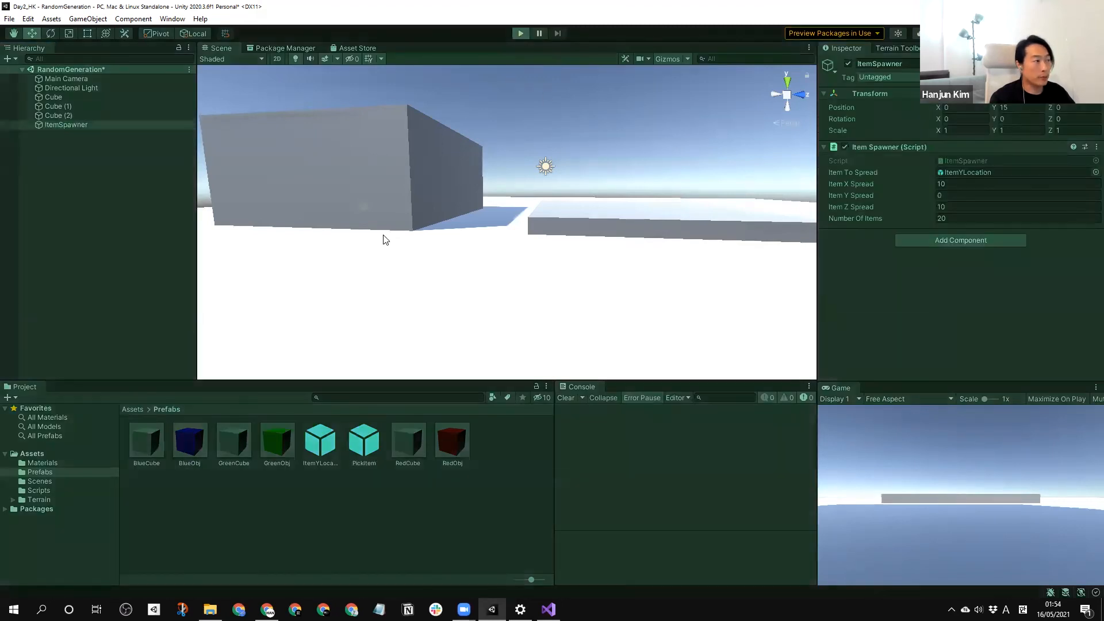
{"action": "scroll", "coordinate": [558, 269], "scroll_direction": "down", "scroll_amount": 6}
{"action": "middle_click_drag", "start_coordinate": [530, 198], "coordinate": [493, 301]}
{"action": "scroll", "coordinate": [514, 303], "scroll_direction": "up", "scroll_amount": 5}
{"action": "right_click_drag", "start_coordinate": [493, 301], "coordinate": [481, 281]}
{"action": "mouse_move", "coordinate": [482, 281]}
{"action": "middle_mouse_down"}
{"action": "mouse_move", "coordinate": [517, 273]}
{"action": "mouse_move", "coordinate": [476, 262]}
{"action": "middle_mouse_up"}
{"action": "right_click_drag", "start_coordinate": [476, 261], "coordinate": [514, 264]}
{"action": "middle_click_drag", "start_coordinate": [514, 263], "coordinate": [553, 332]}
Exit play mode and raise the Cube (1) platform higher above the ground.
{"action": "left_click", "coordinate": [554, 330]}
{"action": "scroll", "coordinate": [569, 293], "scroll_direction": "down", "scroll_amount": 3}
{"action": "middle_click_drag", "start_coordinate": [574, 282], "coordinate": [573, 285]}
{"action": "left_click_drag", "start_coordinate": [550, 287], "coordinate": [551, 269]}
{"action": "left_click", "coordinate": [520, 33]}
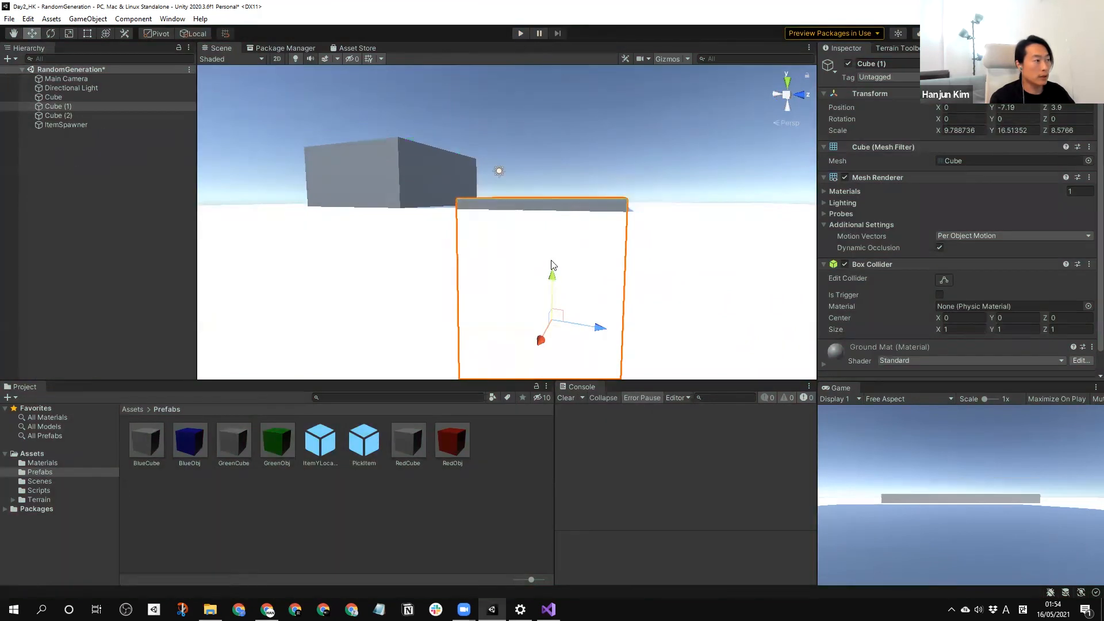
Lower the taller Cube platform to a Y position of about -5.62.
{"action": "left_click", "coordinate": [418, 138]}
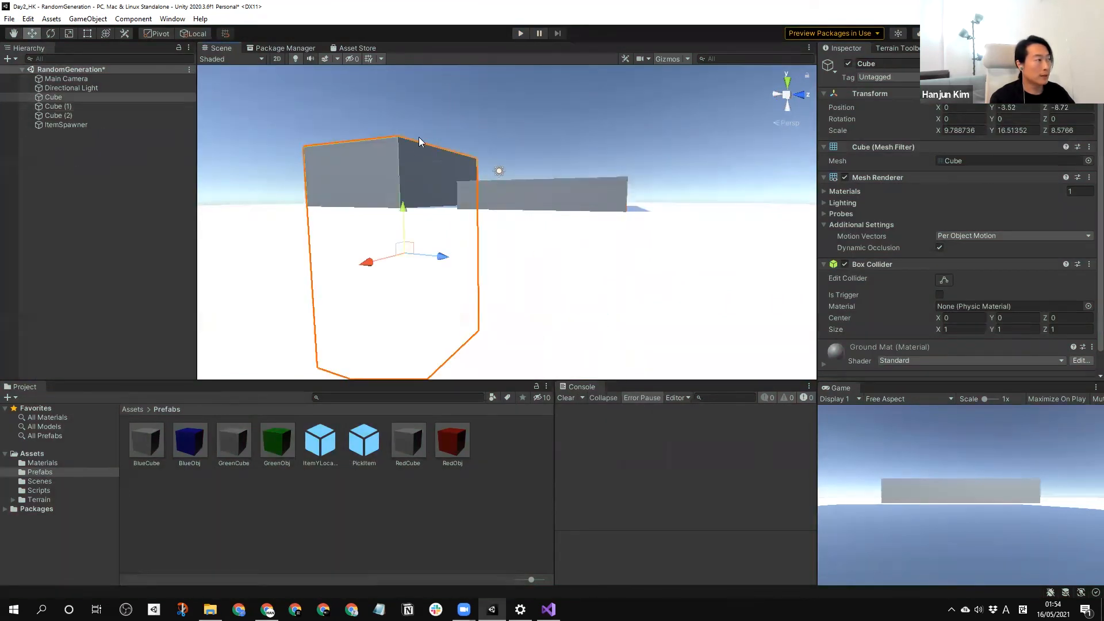
{"action": "left_click", "coordinate": [395, 225]}
{"action": "left_click", "coordinate": [398, 181]}
{"action": "left_click_drag", "start_coordinate": [402, 208], "coordinate": [401, 235]}
{"action": "left_click_drag", "start_coordinate": [481, 156], "coordinate": [529, 225], "text": "alt"}
{"action": "scroll", "coordinate": [529, 225], "scroll_direction": "down", "scroll_amount": 2}
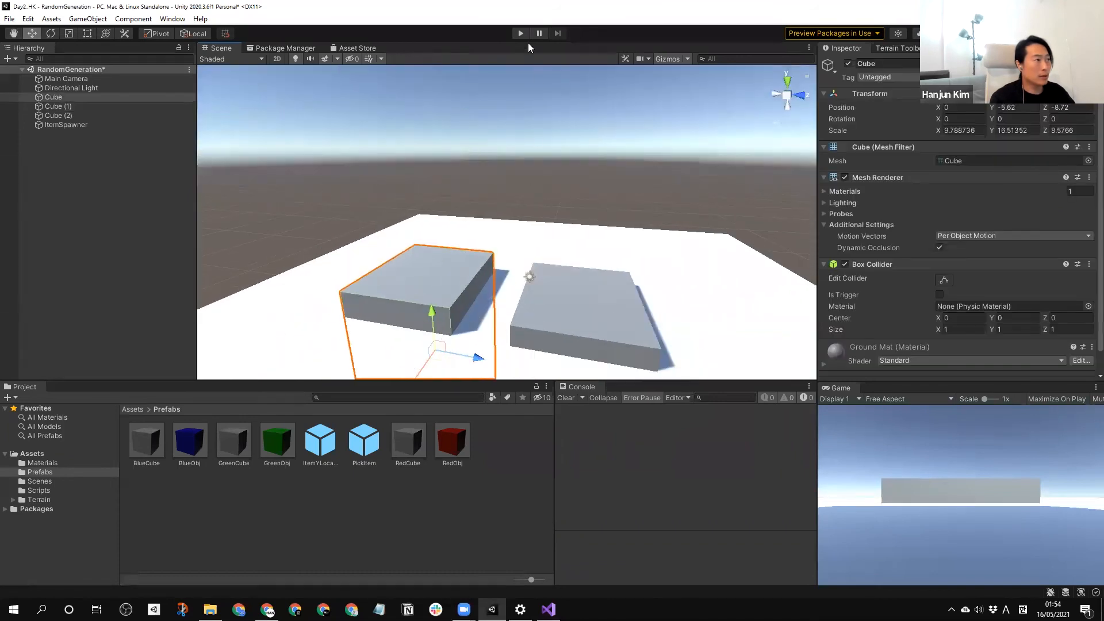
Run the scene with the adjusted platforms, examine how the cubes rest on their surfaces, and stop play mode.
{"action": "left_click", "coordinate": [525, 37]}
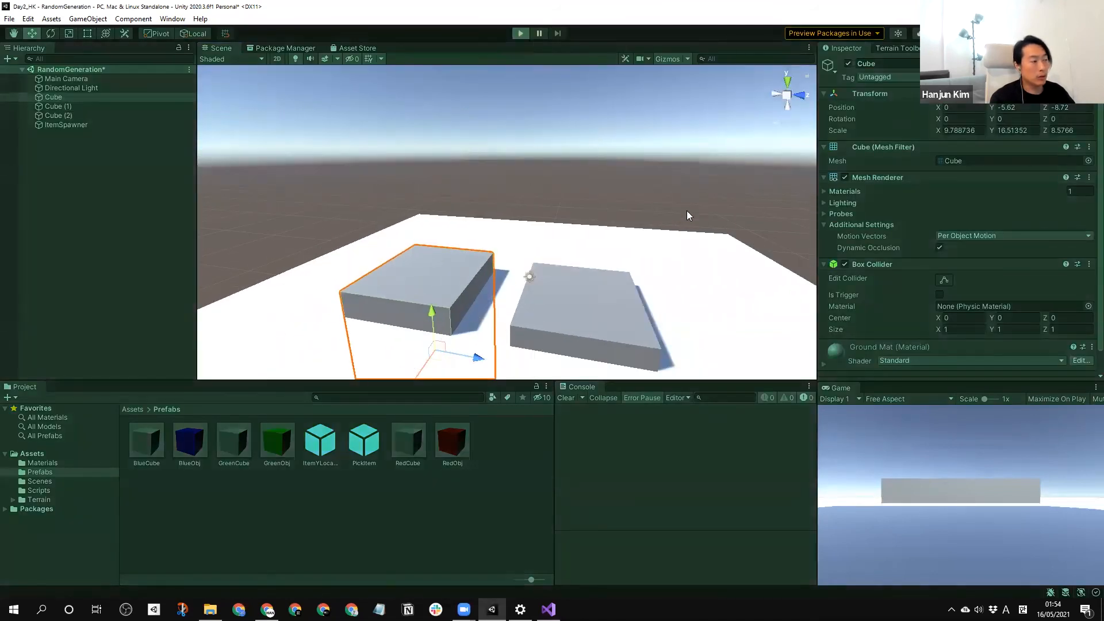
{"action": "left_click_drag", "start_coordinate": [591, 267], "coordinate": [579, 264], "text": "alt"}
{"action": "middle_click_drag", "start_coordinate": [579, 264], "coordinate": [453, 261]}
{"action": "left_click_drag", "start_coordinate": [453, 261], "coordinate": [474, 283], "text": "alt"}
{"action": "middle_click_drag", "start_coordinate": [474, 283], "coordinate": [591, 311]}
{"action": "left_click_drag", "start_coordinate": [592, 311], "coordinate": [547, 290], "text": "alt"}
{"action": "middle_click_drag", "start_coordinate": [357, 245], "coordinate": [337, 272]}
{"action": "scroll", "coordinate": [605, 281], "scroll_direction": "up", "scroll_amount": 5}
{"action": "scroll", "coordinate": [334, 272], "scroll_direction": "up", "scroll_amount": 3}
{"action": "scroll", "coordinate": [338, 270], "scroll_direction": "down", "scroll_amount": 6}
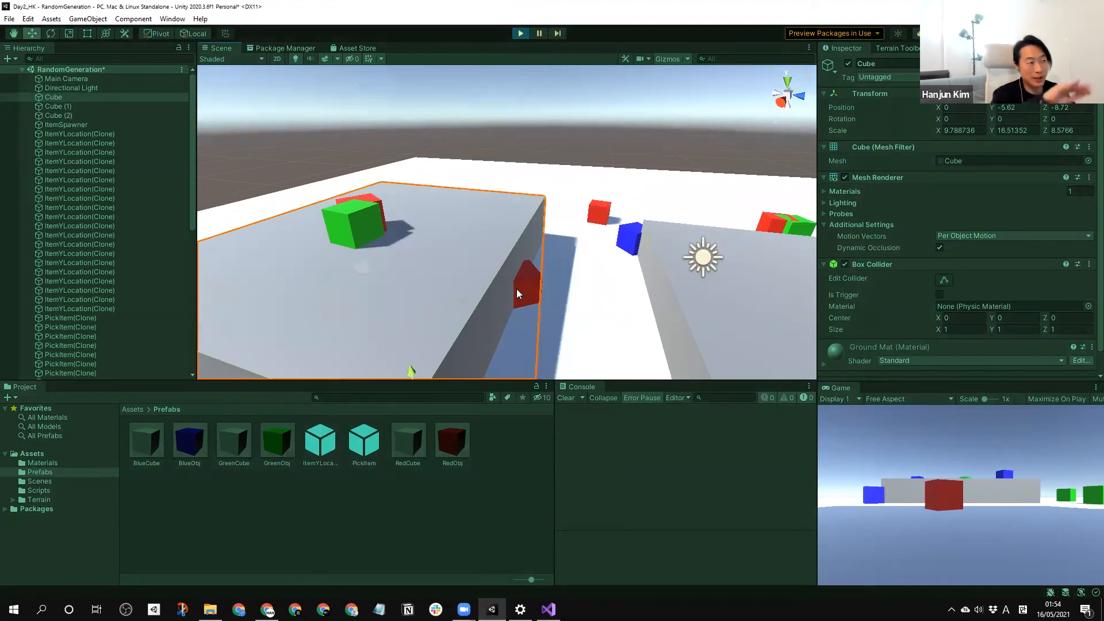
{"action": "left_click", "coordinate": [519, 33]}
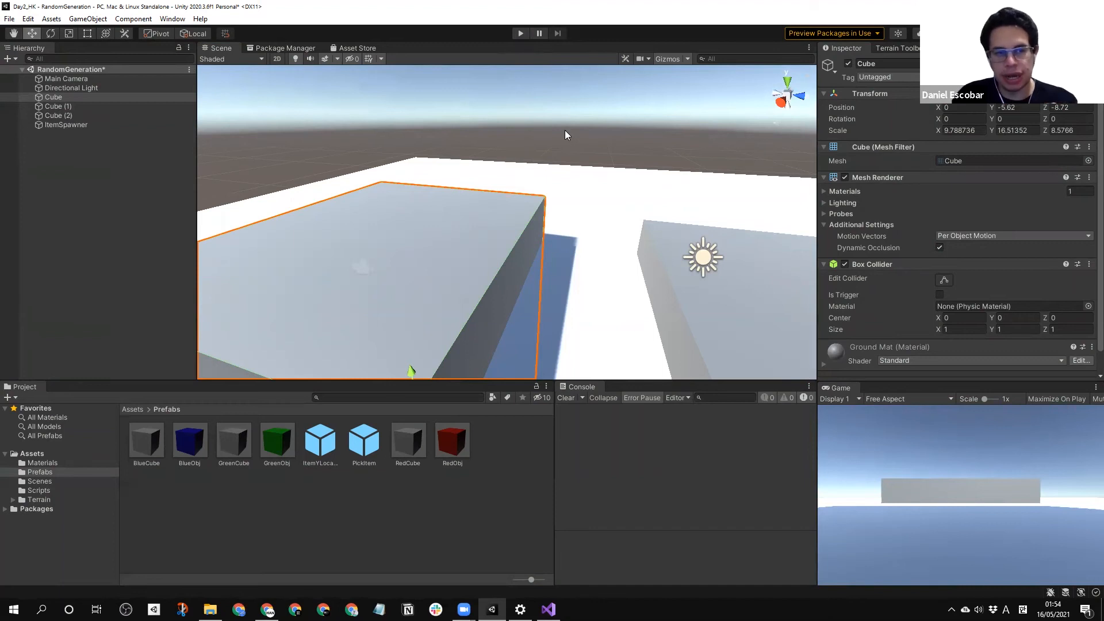
Review the component settings of the ItemYLocation, PickItem, BlueObj, GreenObj and RedObj prefabs.
{"action": "left_click", "coordinate": [445, 104]}
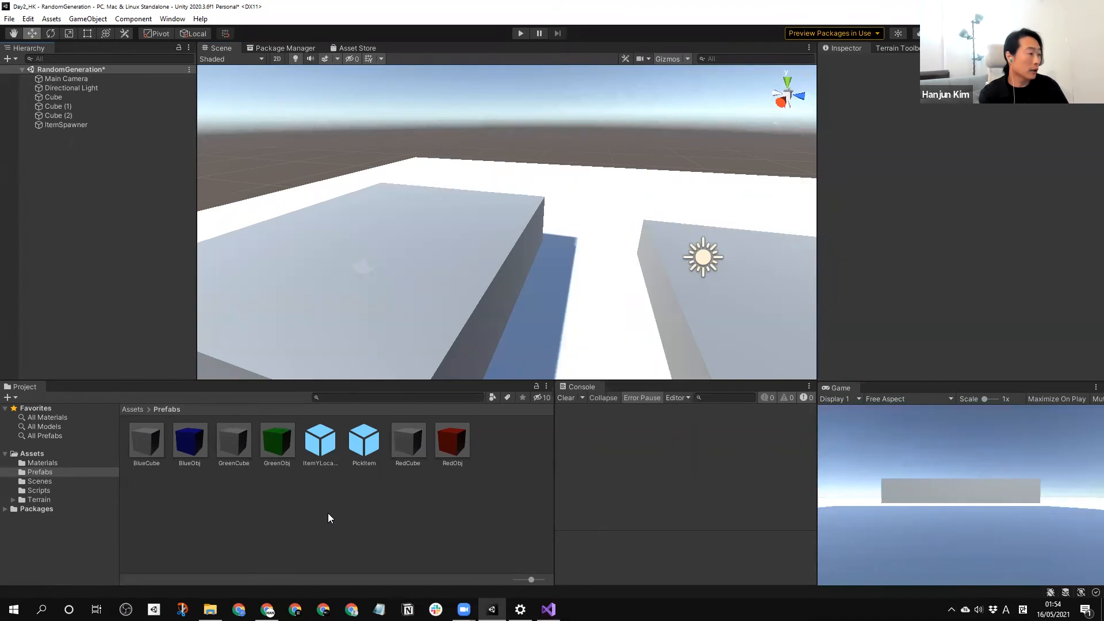
{"action": "left_click", "coordinate": [364, 442]}
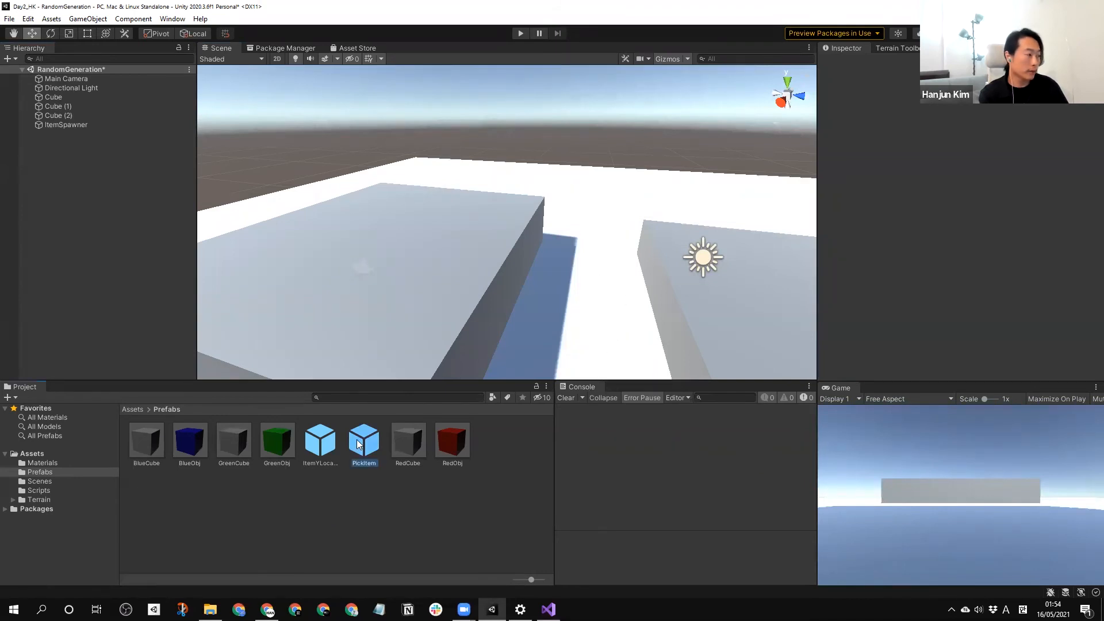
{"action": "left_click", "coordinate": [323, 447]}
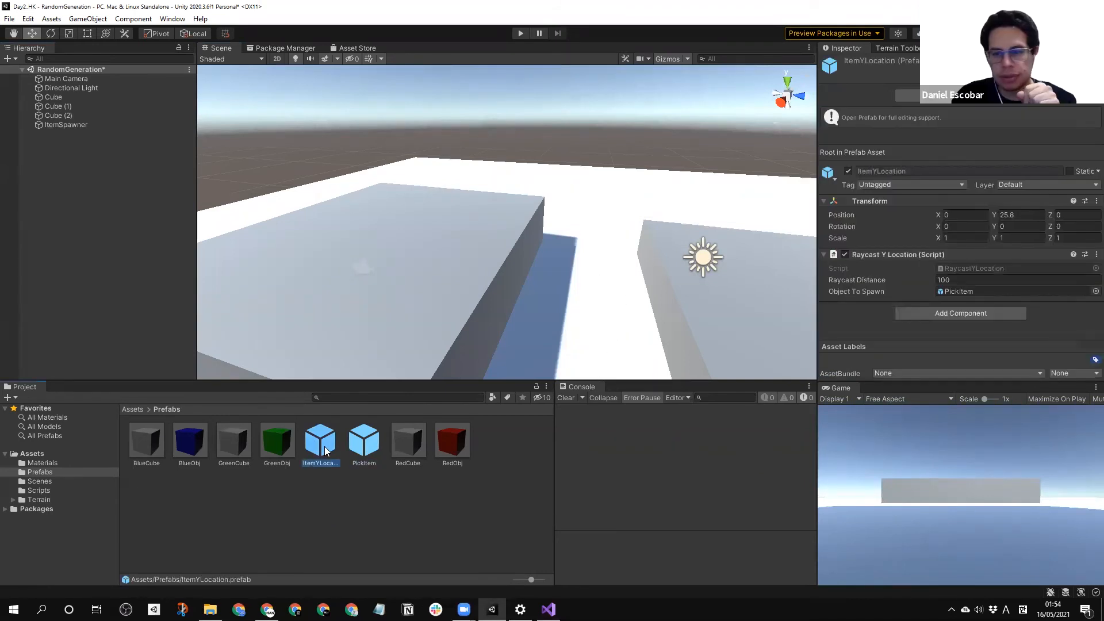
{"action": "left_click", "coordinate": [348, 529]}
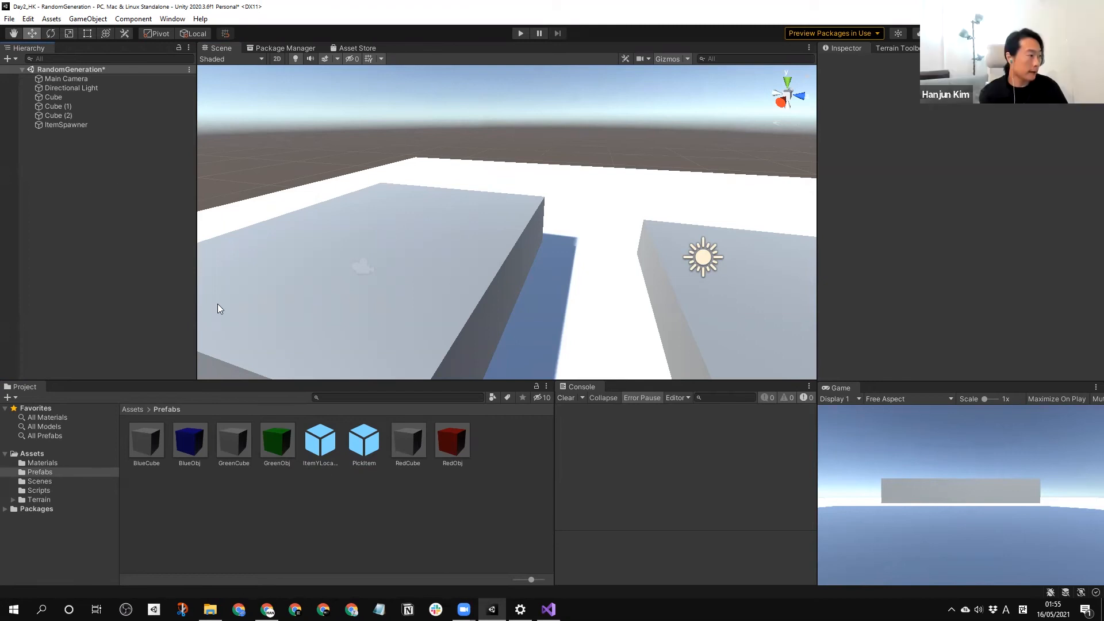
{"action": "left_click", "coordinate": [366, 448]}
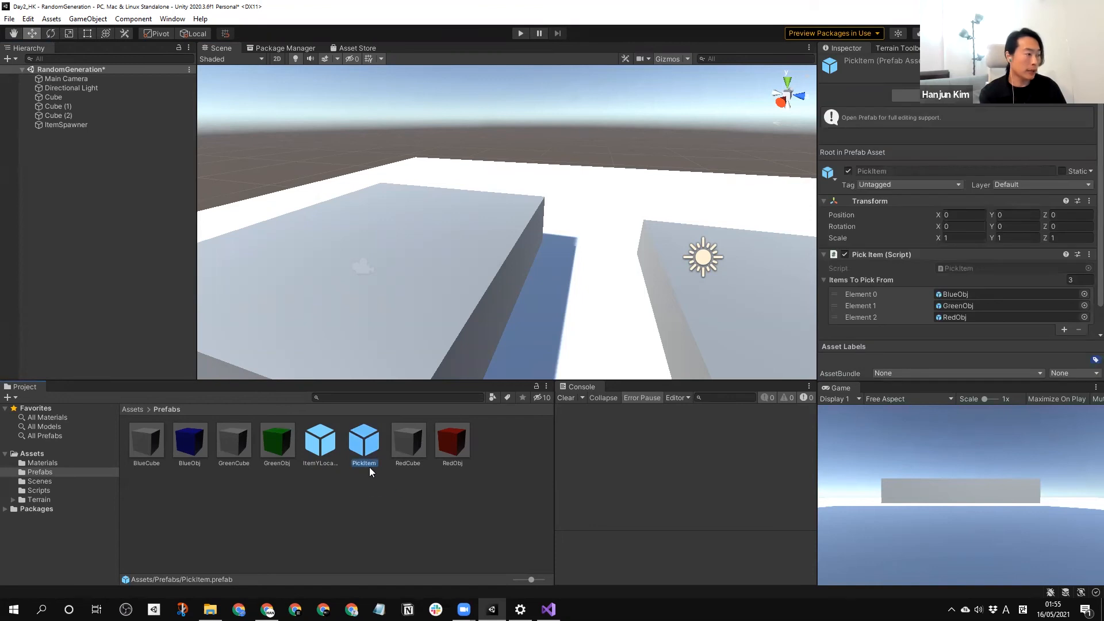
{"action": "left_click", "coordinate": [382, 440]}
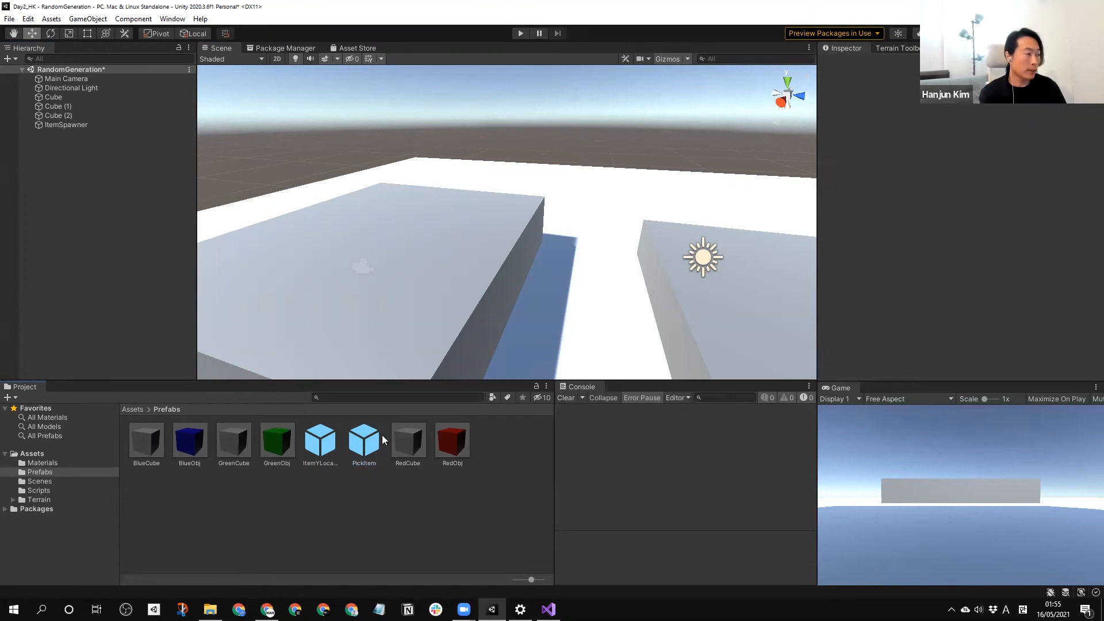
{"action": "left_click", "coordinate": [190, 442]}
{"action": "left_click", "coordinate": [278, 442]}
{"action": "left_click", "coordinate": [460, 452]}
{"action": "left_click", "coordinate": [270, 444]}
{"action": "left_click", "coordinate": [195, 441]}
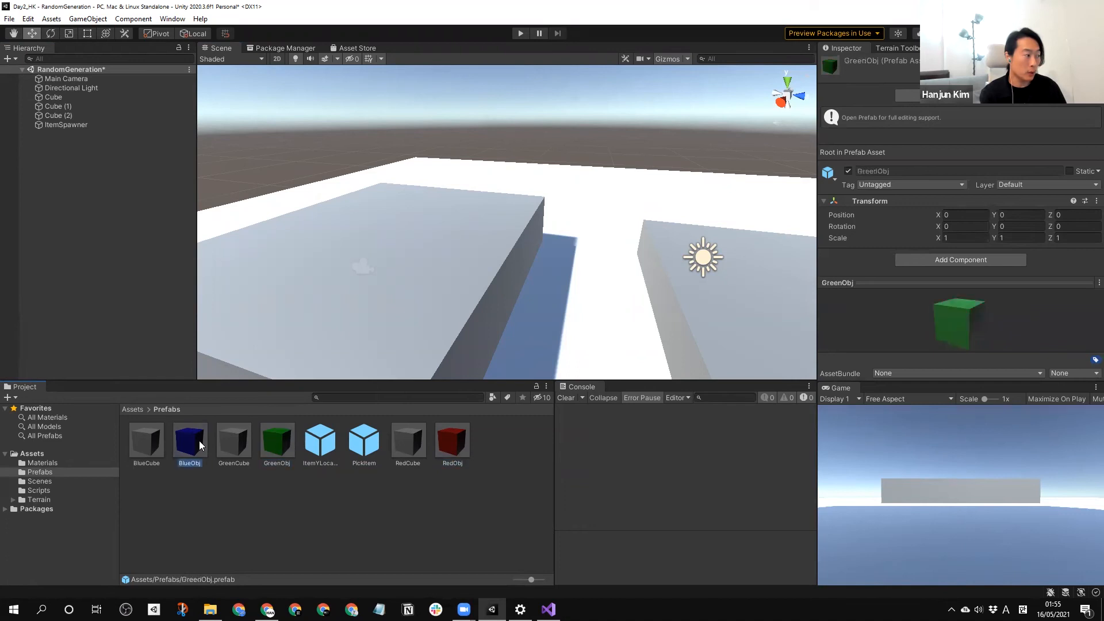
{"action": "left_click", "coordinate": [313, 449]}
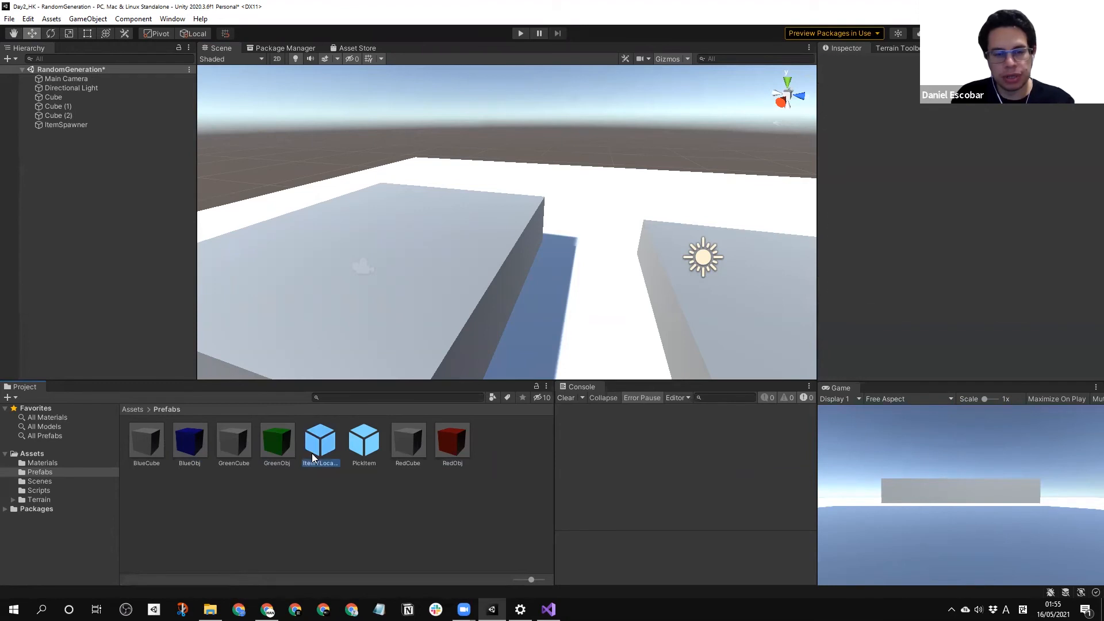
{"action": "left_click", "coordinate": [338, 483]}
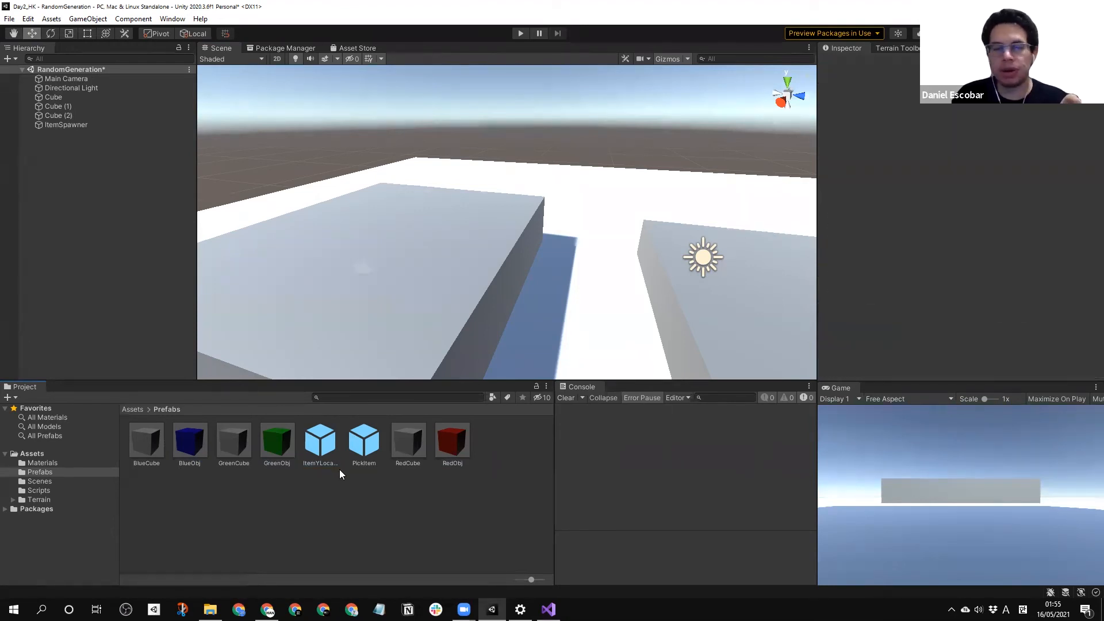
{"action": "left_click", "coordinate": [335, 439]}
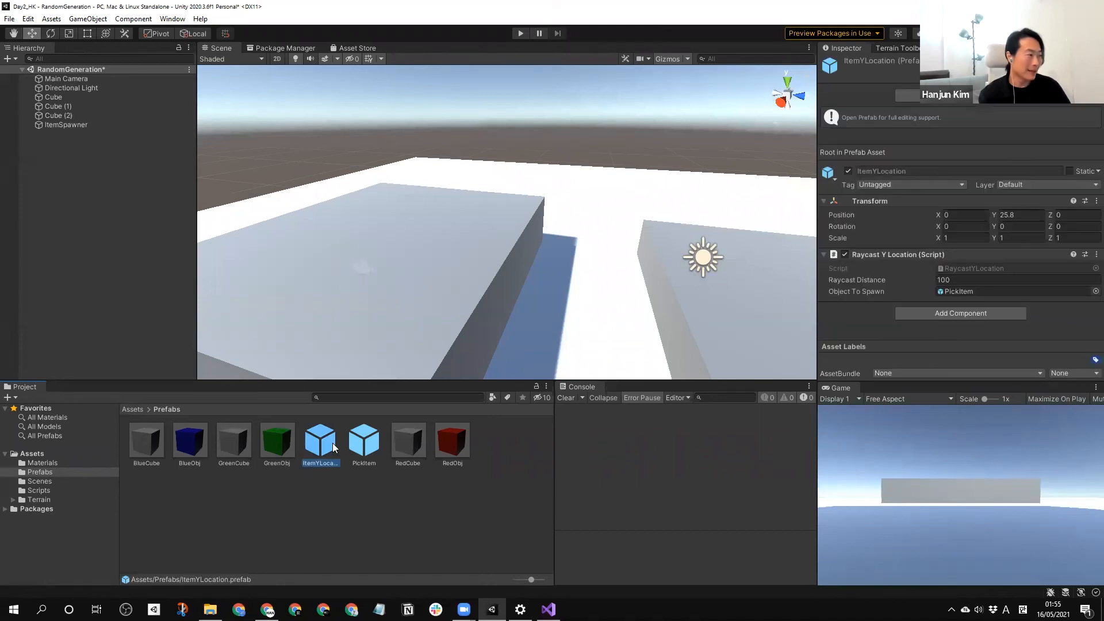
Check the RaycastYLocation script in Visual Studio and its Raycast Distance and Object To Spawn settings on the ItemYLocation prefab in Unity.
{"action": "left_click", "coordinate": [548, 609]}
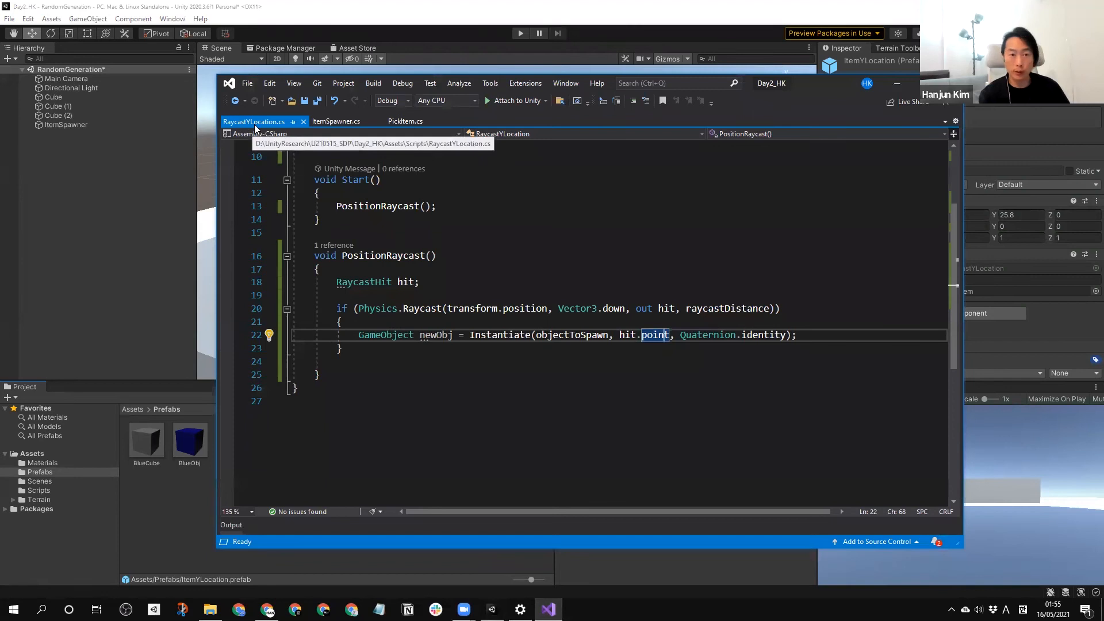
{"action": "left_click", "coordinate": [142, 501]}
{"action": "left_click", "coordinate": [323, 445]}
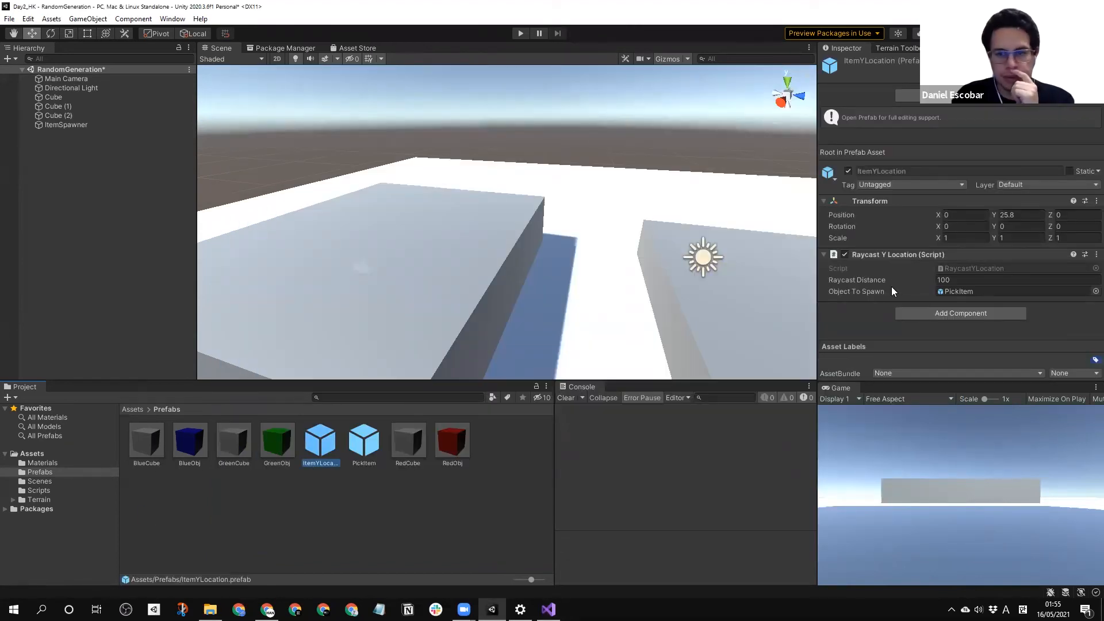
{"action": "left_click", "coordinate": [965, 279]}
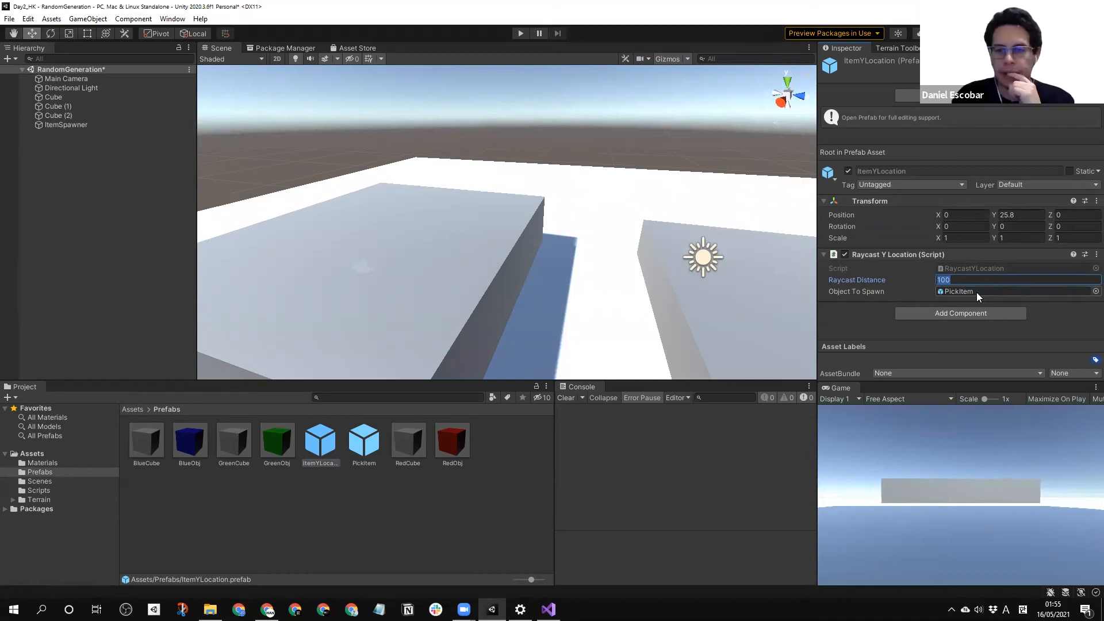
{"action": "left_click", "coordinate": [393, 506]}
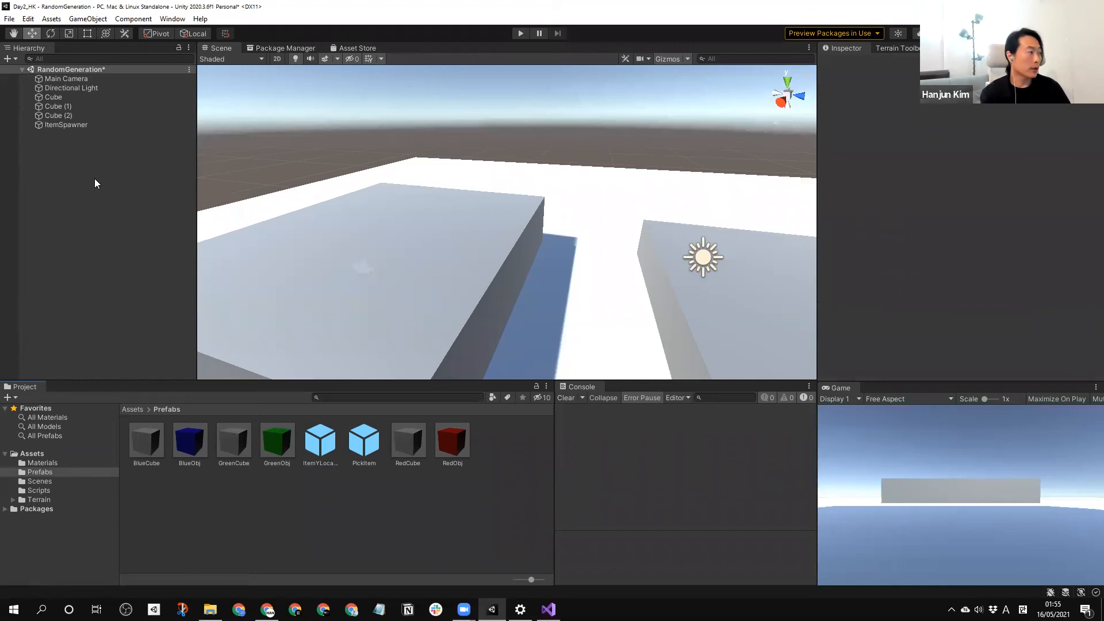
{"action": "left_click", "coordinate": [326, 440]}
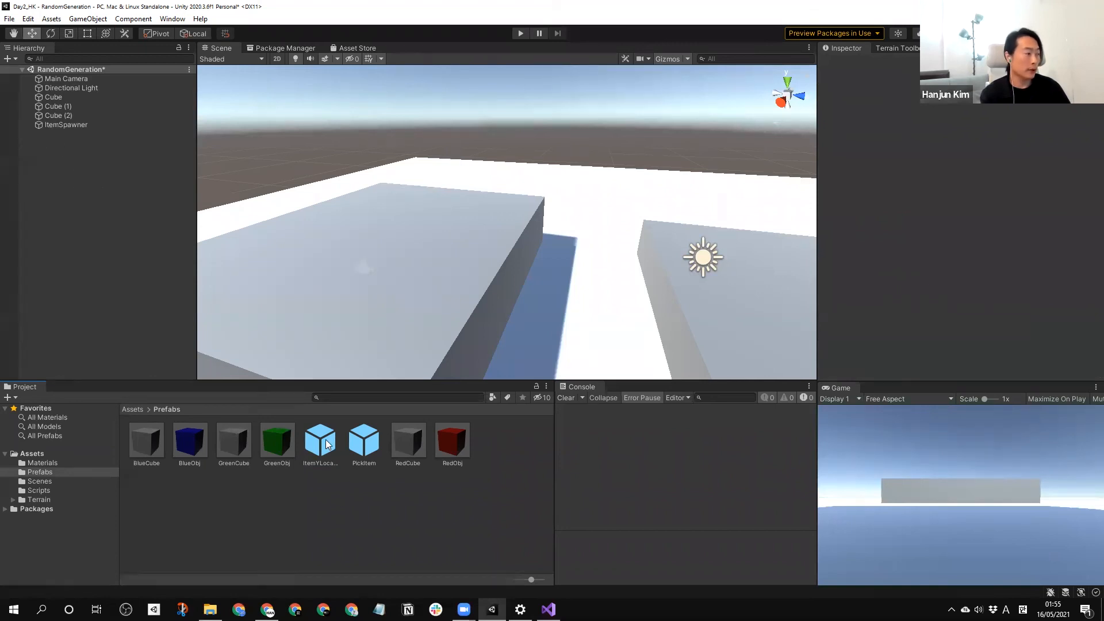
Set the ItemSpawner's Number Of Items to 30.
{"action": "left_click", "coordinate": [66, 126]}
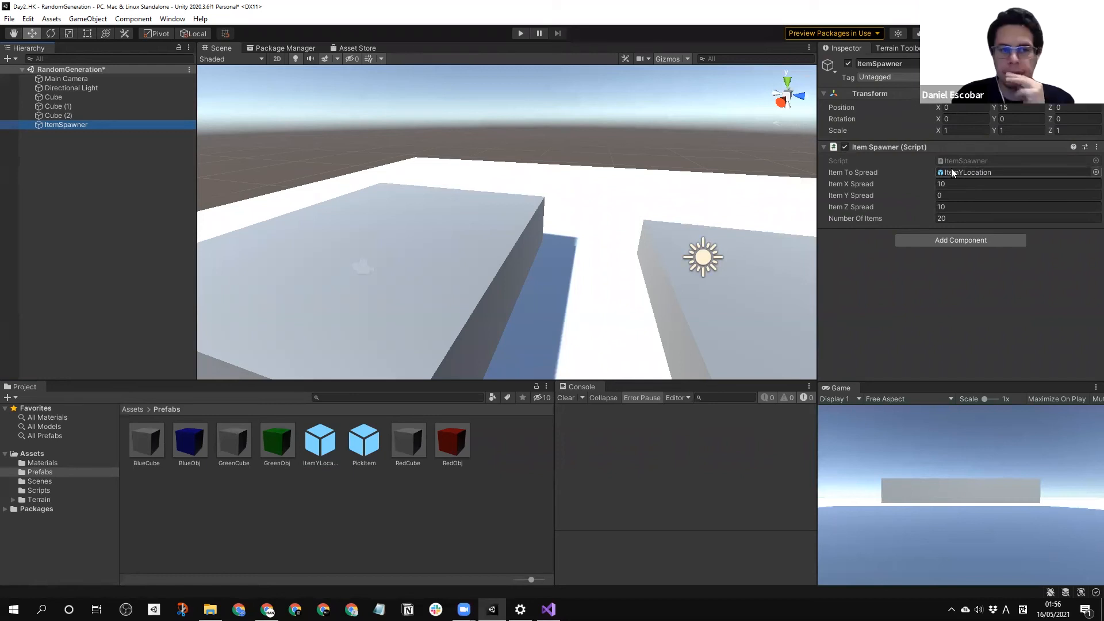
{"action": "left_click", "coordinate": [942, 218]}
{"action": "type", "text": "30"}
{"action": "left_click", "coordinate": [941, 206]}
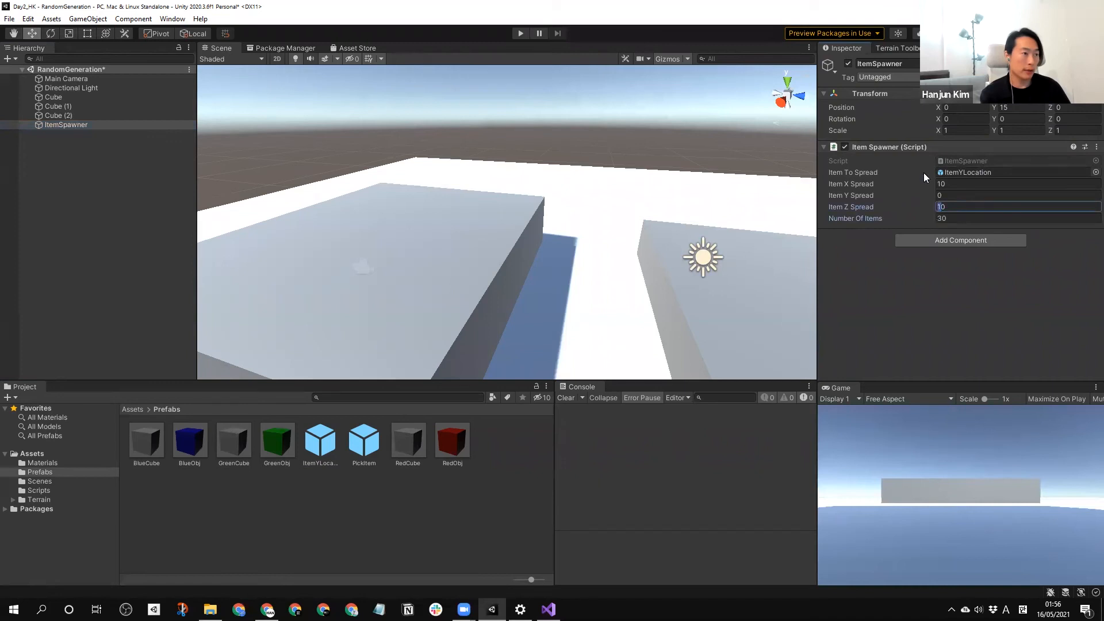
Run the scene with 30 items, examine the spawned cubes' distribution from above, and stop play mode.
{"action": "left_click", "coordinate": [515, 34]}
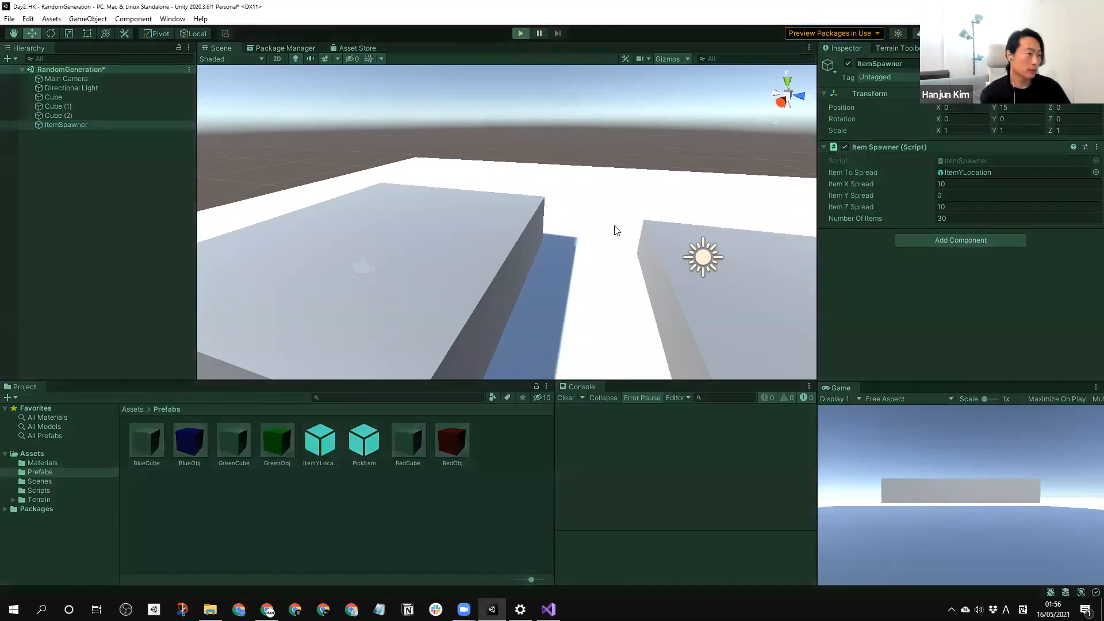
{"action": "scroll", "coordinate": [461, 199], "scroll_direction": "down", "scroll_amount": 8}
{"action": "right_click_drag", "start_coordinate": [461, 199], "coordinate": [504, 264]}
{"action": "middle_click_drag", "start_coordinate": [504, 264], "coordinate": [512, 288]}
{"action": "scroll", "coordinate": [514, 293], "scroll_direction": "down", "scroll_amount": 5}
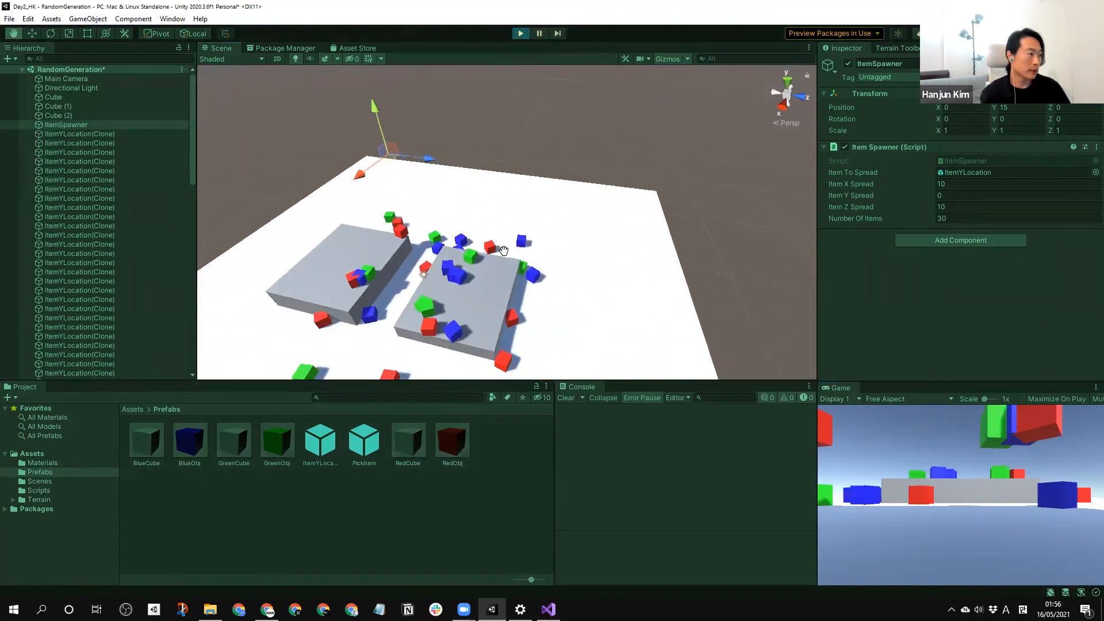
{"action": "left_click", "coordinate": [700, 250]}
{"action": "middle_click_drag", "start_coordinate": [310, 236], "coordinate": [411, 214]}
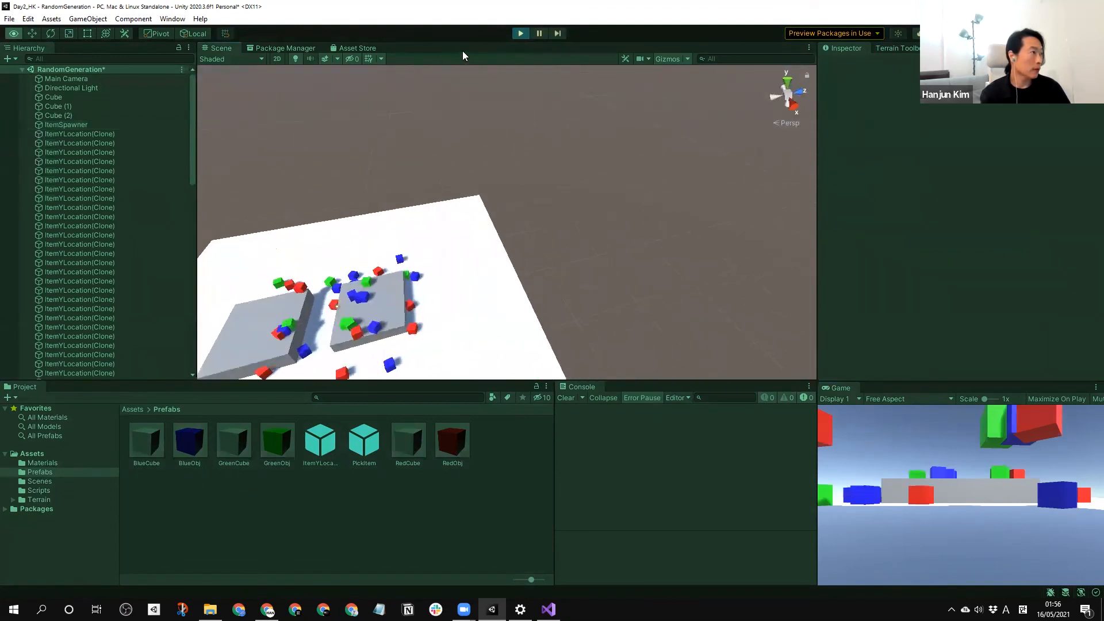
{"action": "left_click", "coordinate": [521, 33]}
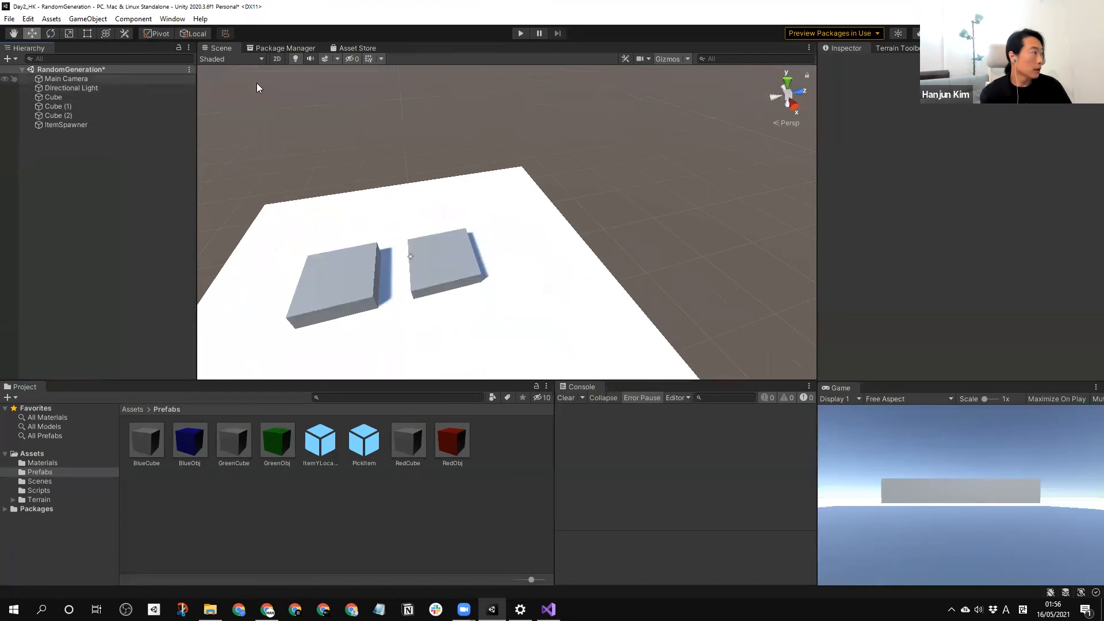
Save the scene, then deactivate the ItemSpawner, Cube, Cube (1) and Cube (2) objects.
{"action": "key", "text": "ctrl+s"}
{"action": "left_click", "coordinate": [61, 123]}
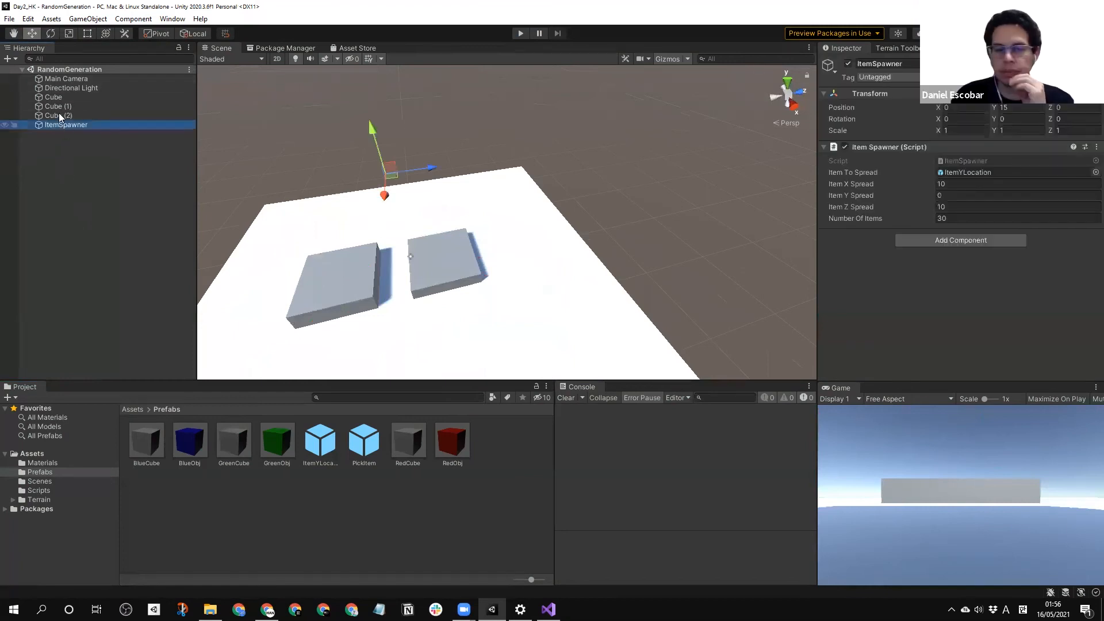
{"action": "left_click", "coordinate": [60, 107]}
{"action": "left_click", "coordinate": [65, 124], "text": "shift"}
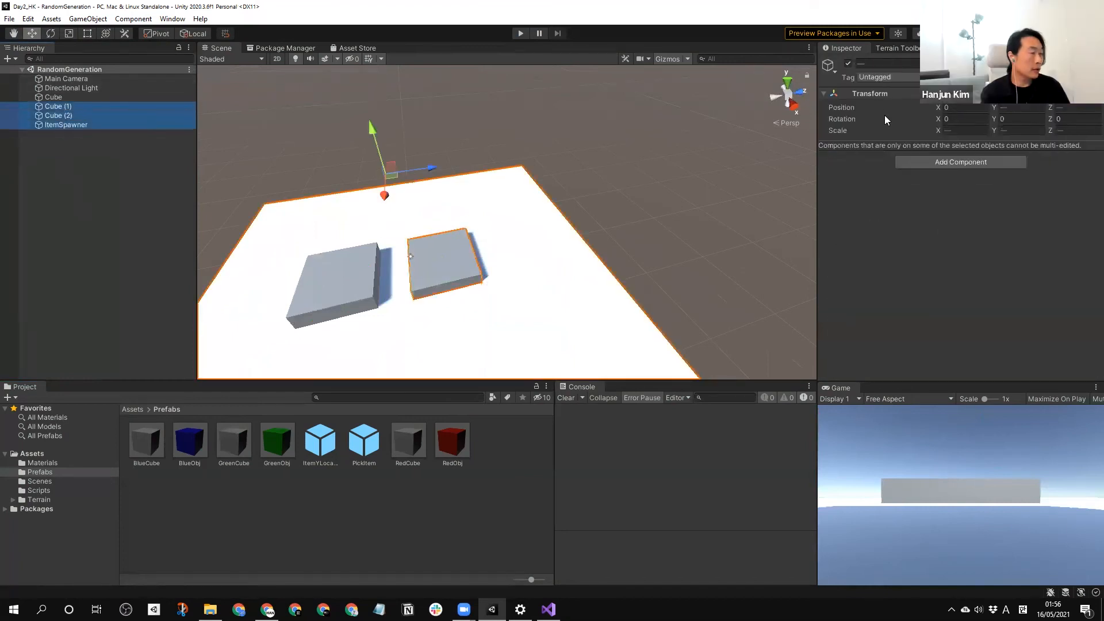
{"action": "left_click", "coordinate": [847, 63]}
{"action": "left_click", "coordinate": [538, 230]}
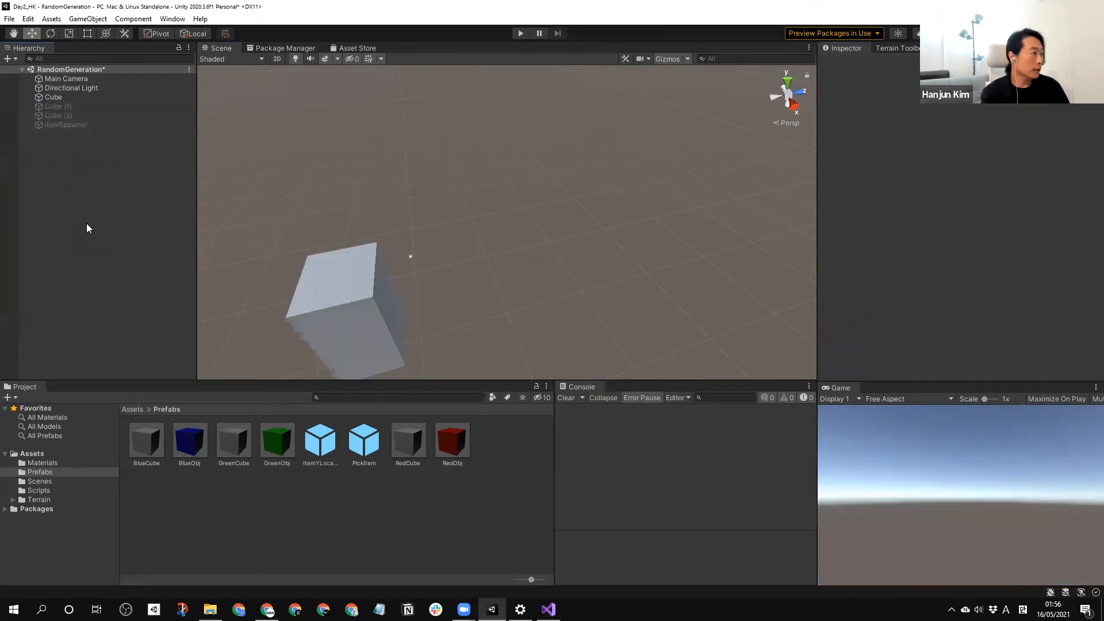
{"action": "left_click", "coordinate": [61, 97]}
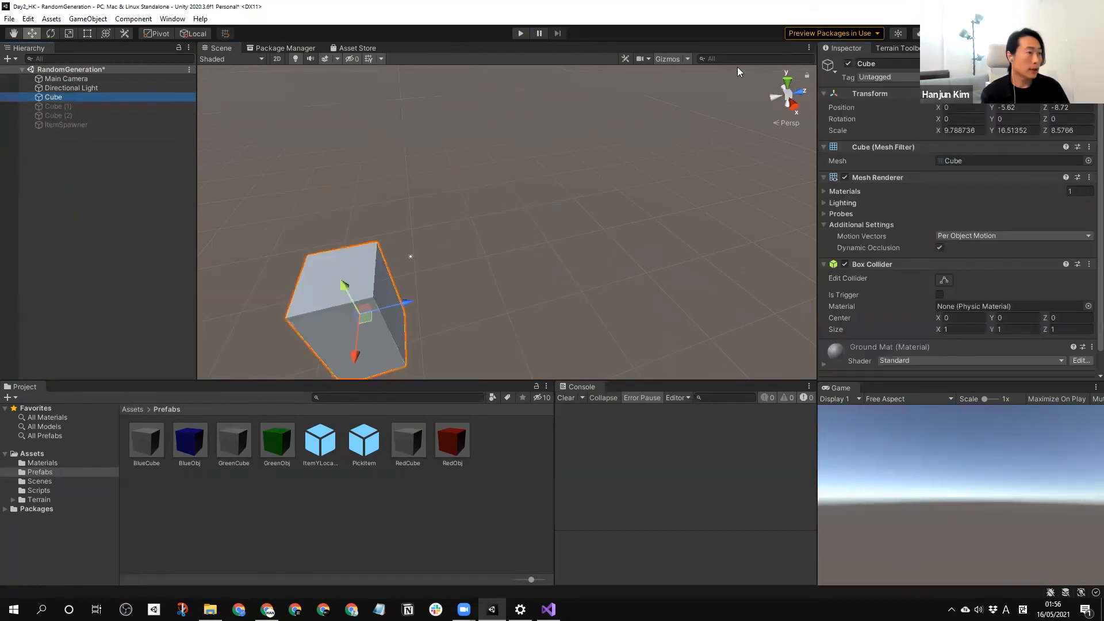
{"action": "left_click", "coordinate": [847, 63]}
{"action": "left_click", "coordinate": [562, 274]}
{"action": "right_click_drag", "start_coordinate": [509, 299], "coordinate": [493, 299]}
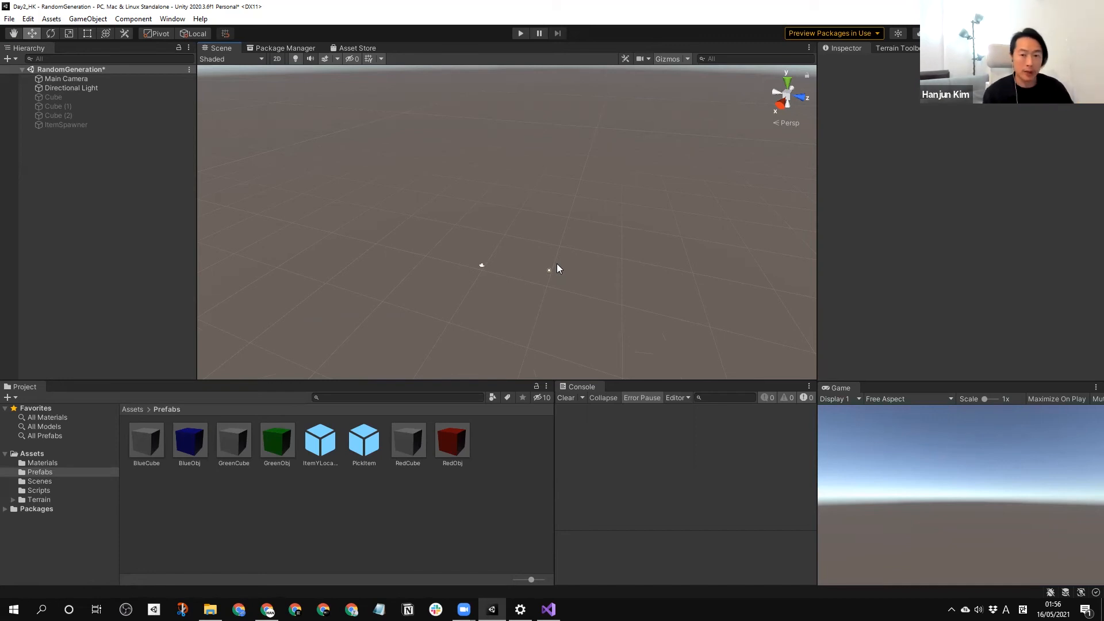
Create an empty game object named SpawnGrid and reset its transform to the origin.
{"action": "right_click", "coordinate": [61, 176]}
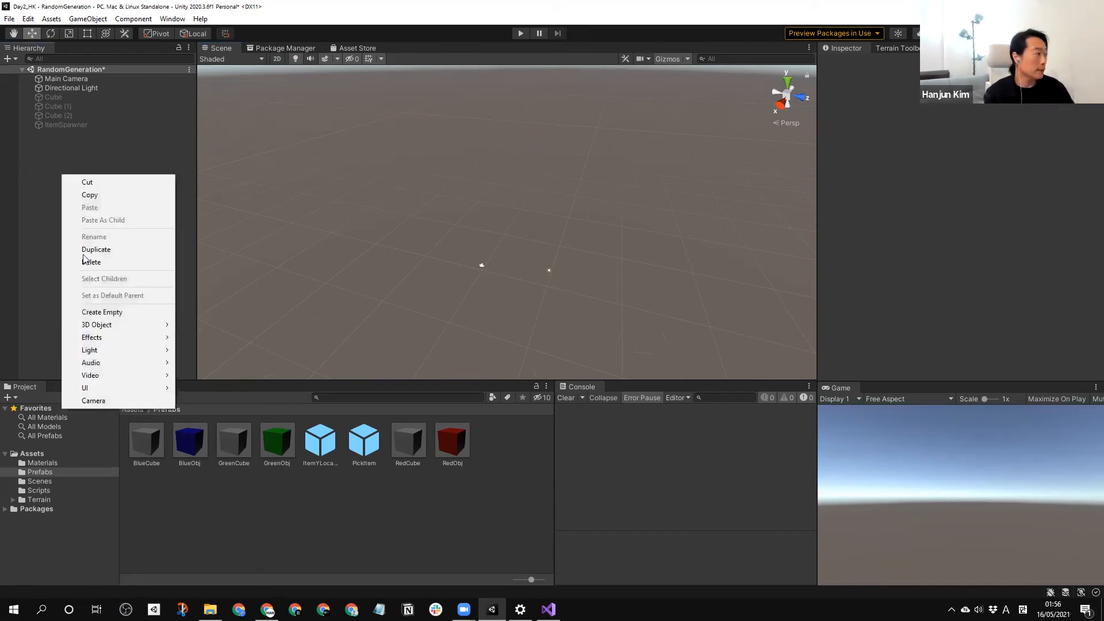
{"action": "left_click", "coordinate": [122, 312]}
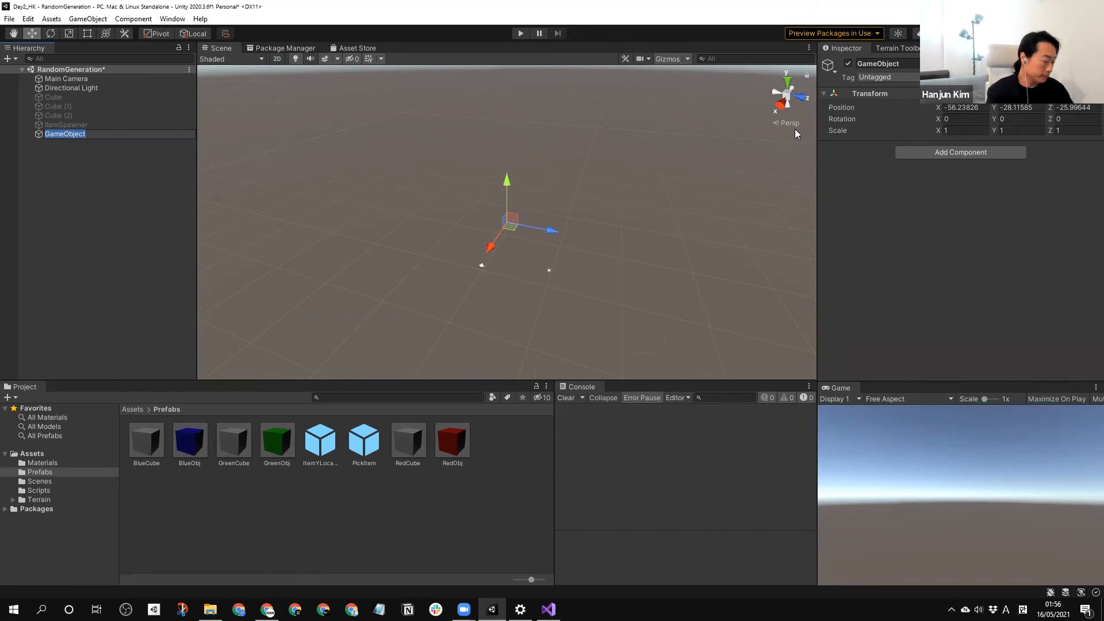
{"action": "type", "text": "Spaw"}
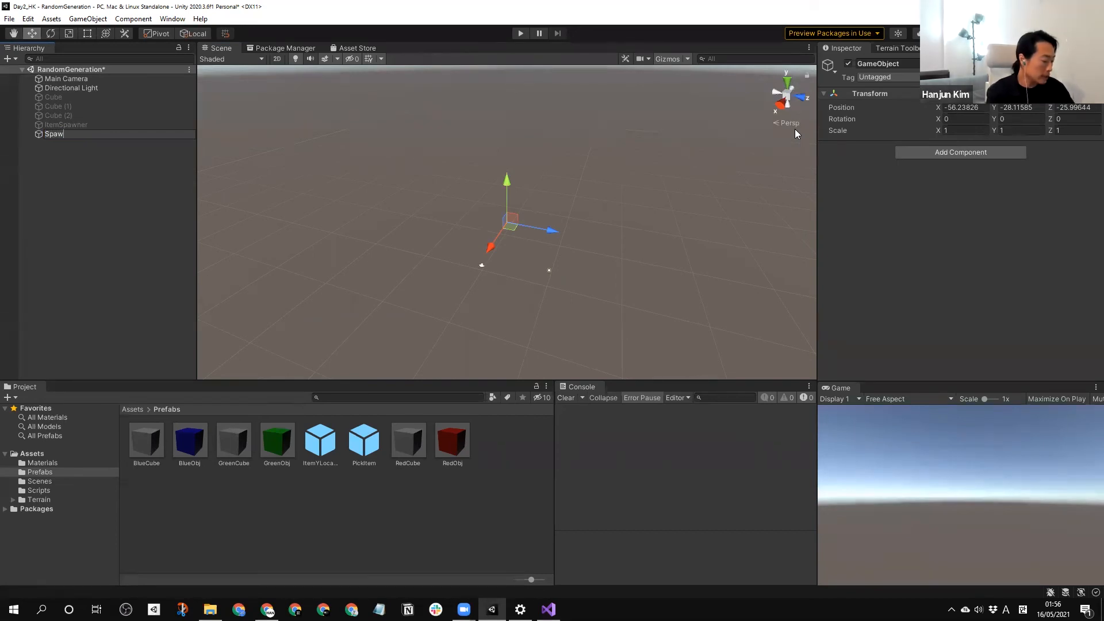
{"action": "type", "text": "nGrid"}
{"action": "key", "text": "Return"}
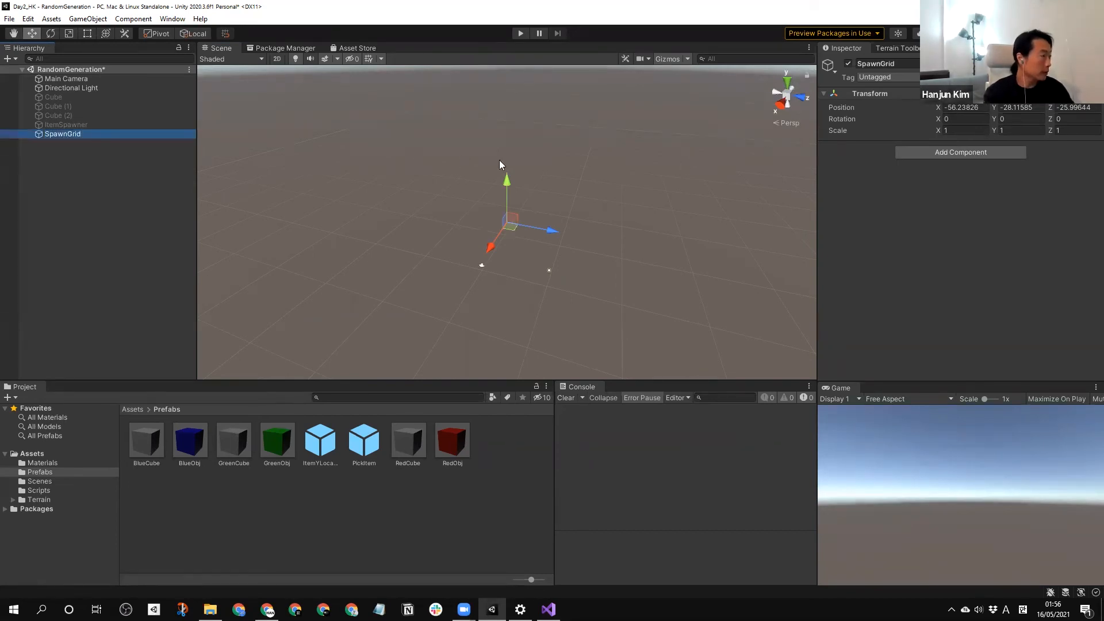
{"action": "right_click", "coordinate": [870, 94]}
{"action": "left_click", "coordinate": [898, 104]}
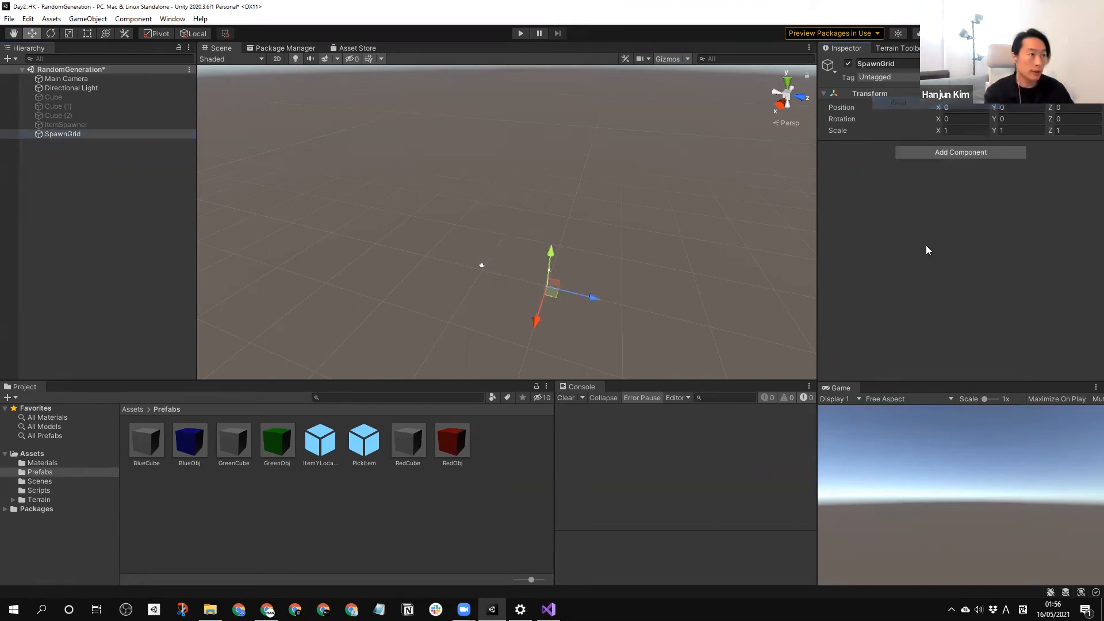
{"action": "left_click", "coordinate": [88, 168]}
Create a C# script named SpawnGrid in the Scripts folder.
{"action": "left_click", "coordinate": [37, 490]}
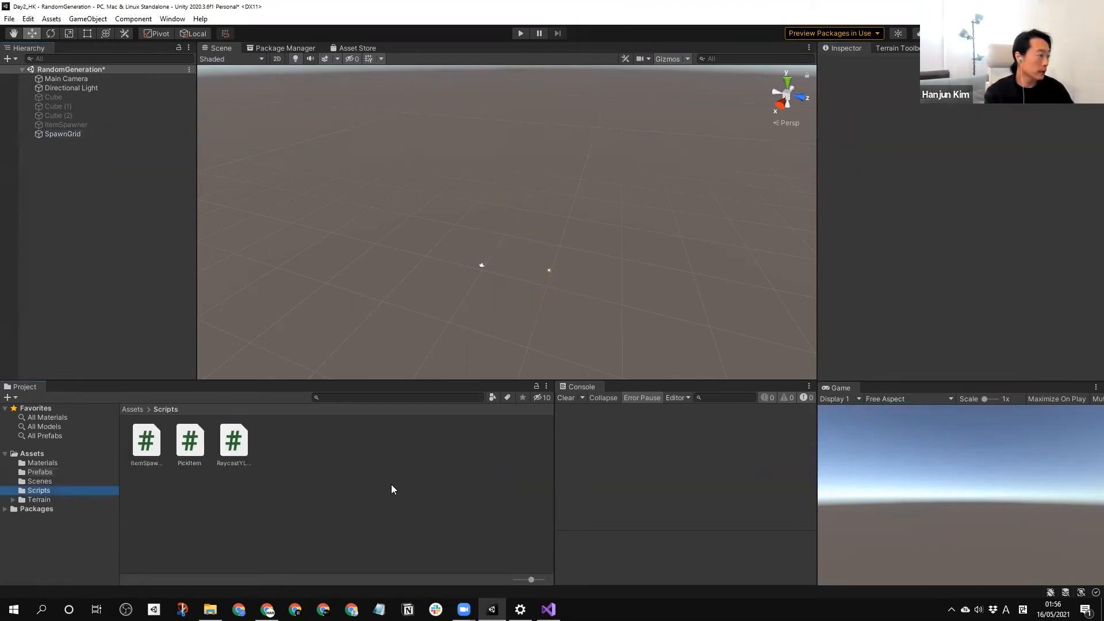
{"action": "right_click", "coordinate": [391, 486]}
{"action": "mouse_move", "coordinate": [460, 181]}
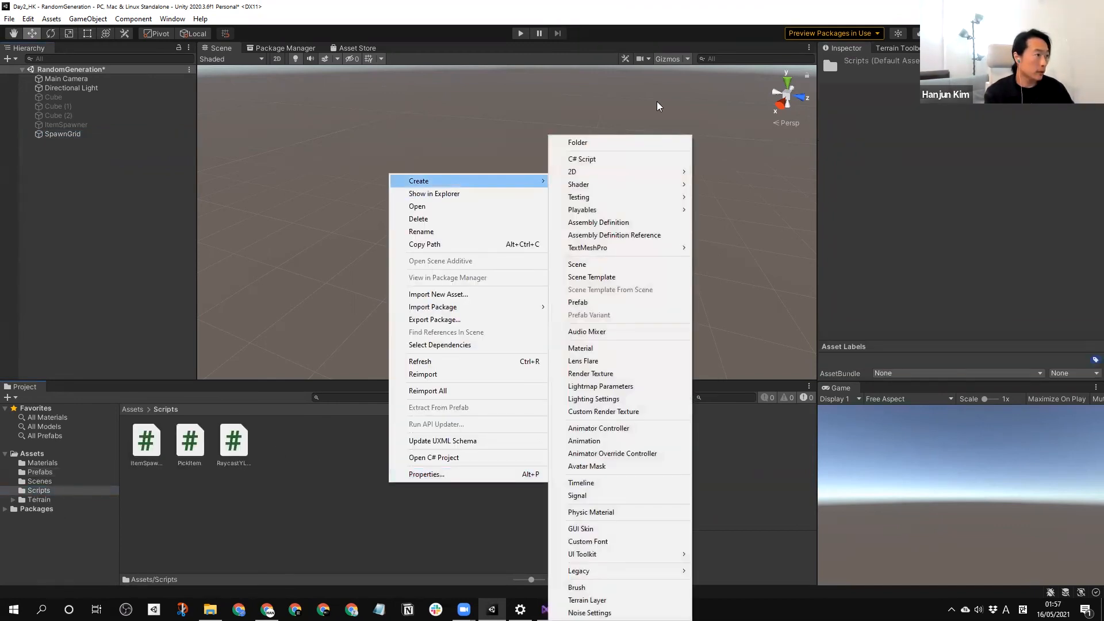
{"action": "left_click", "coordinate": [624, 159]}
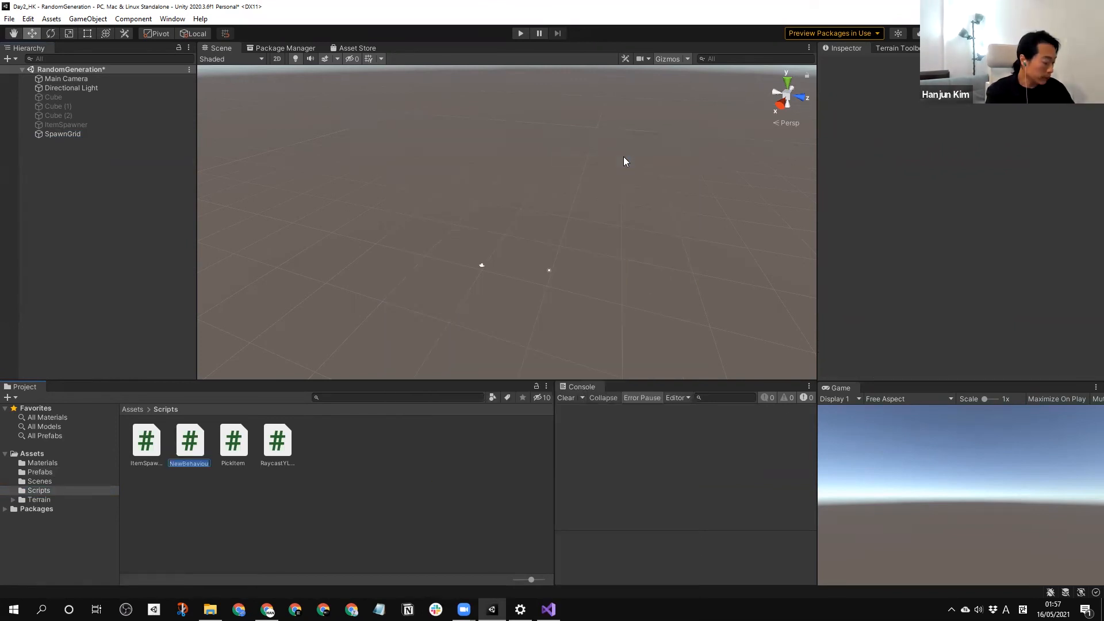
{"action": "key", "text": "BackSpace"}
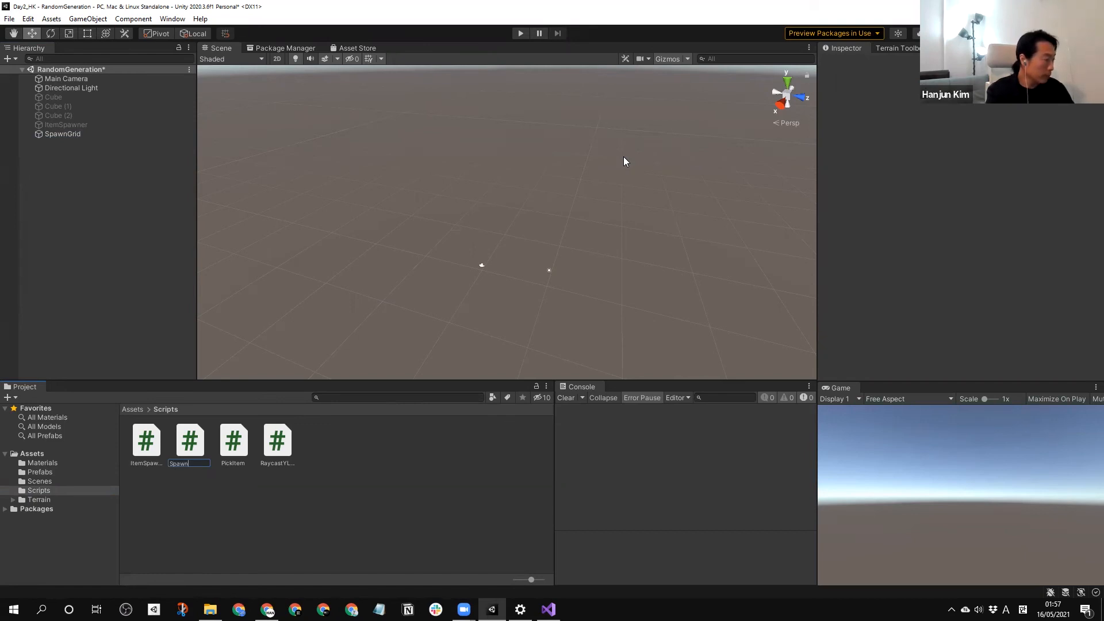
{"action": "type", "text": "SpawnGrid"}
{"action": "key", "text": "Return"}
{"action": "left_click", "coordinate": [354, 459]}
Attach the SpawnGrid script to the SpawnGrid object and open the script in Visual Studio.
{"action": "left_click", "coordinate": [289, 455]}
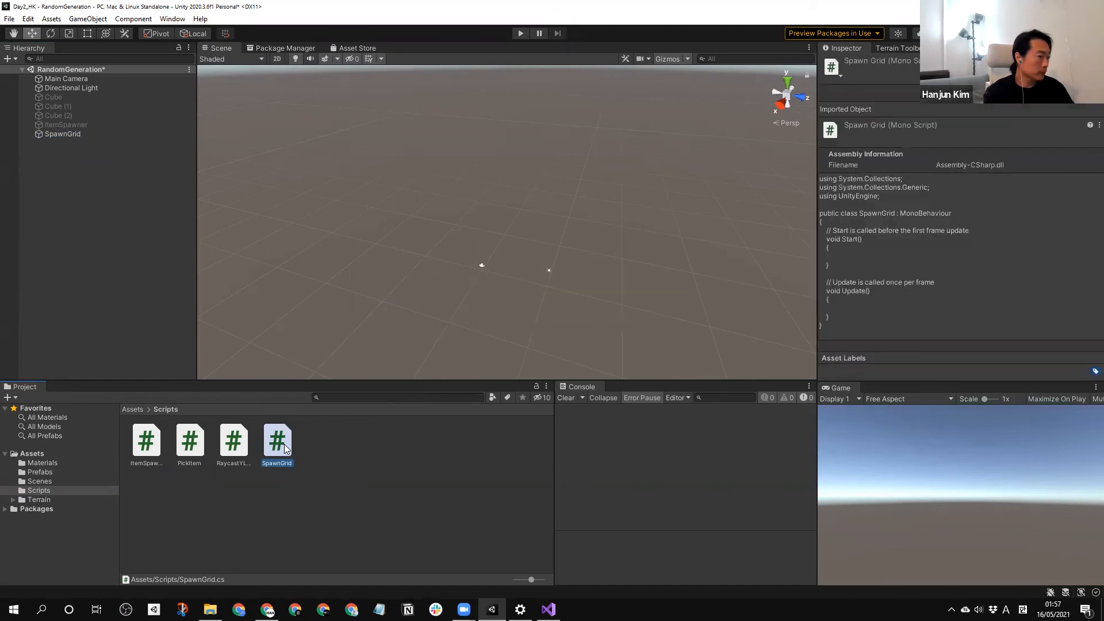
{"action": "left_click_drag", "start_coordinate": [283, 436], "coordinate": [69, 135]}
{"action": "left_click", "coordinate": [280, 560]}
{"action": "double_click", "coordinate": [277, 454]}
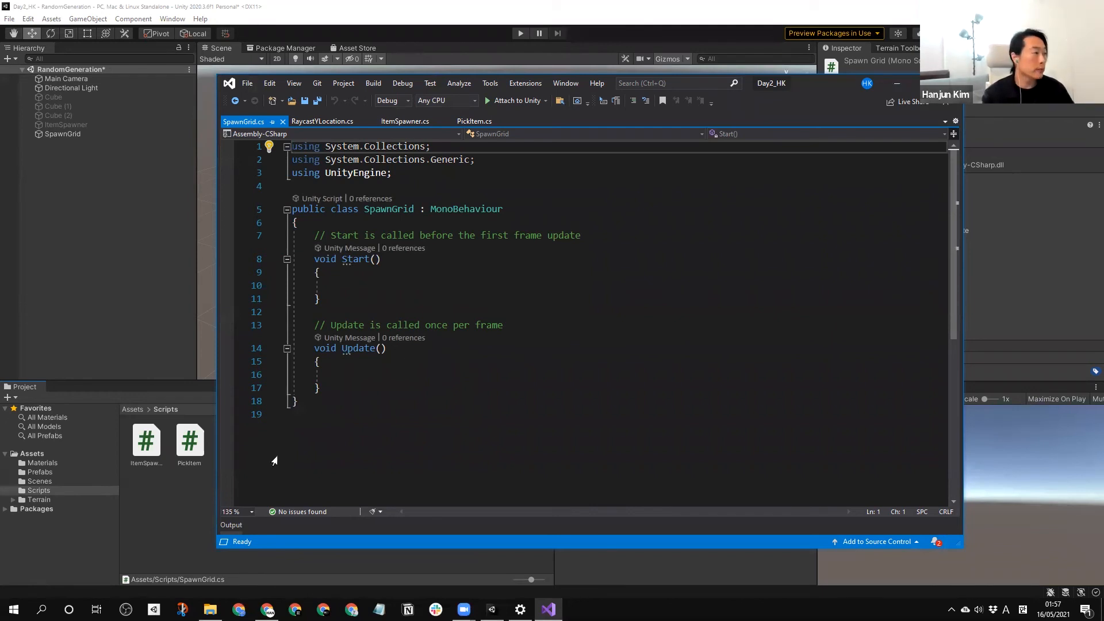
Declare the public GameObject array field "public GameObject[] itemsToPickFrom;" at the start of the SpawnGrid class.
{"action": "left_click", "coordinate": [536, 227]}
{"action": "key", "text": "Return"}
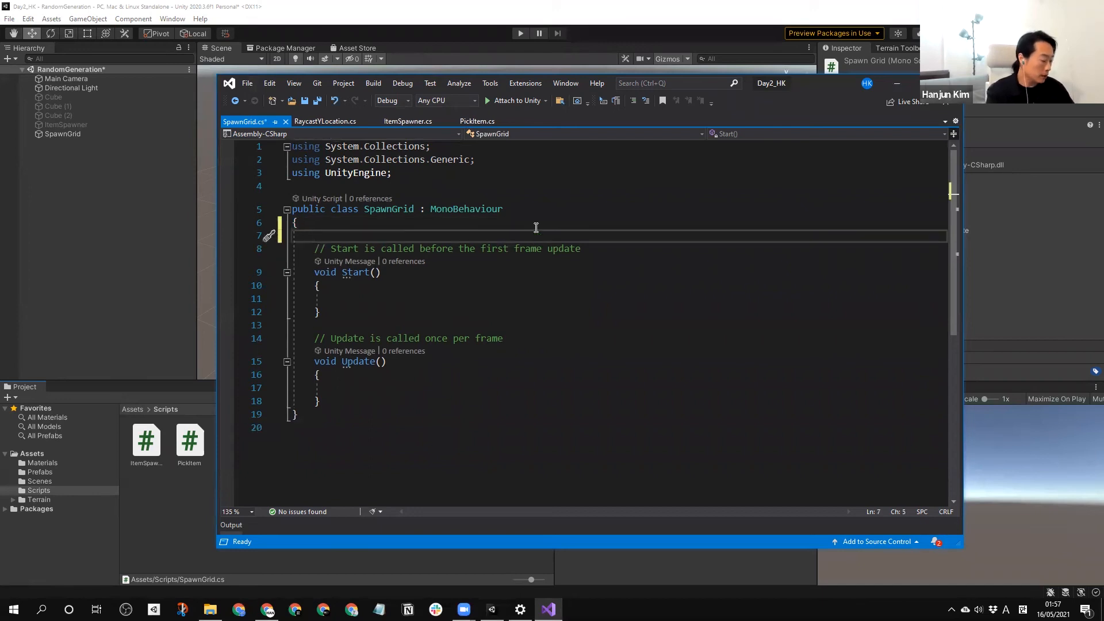
{"action": "type", "text": "GameObject"}
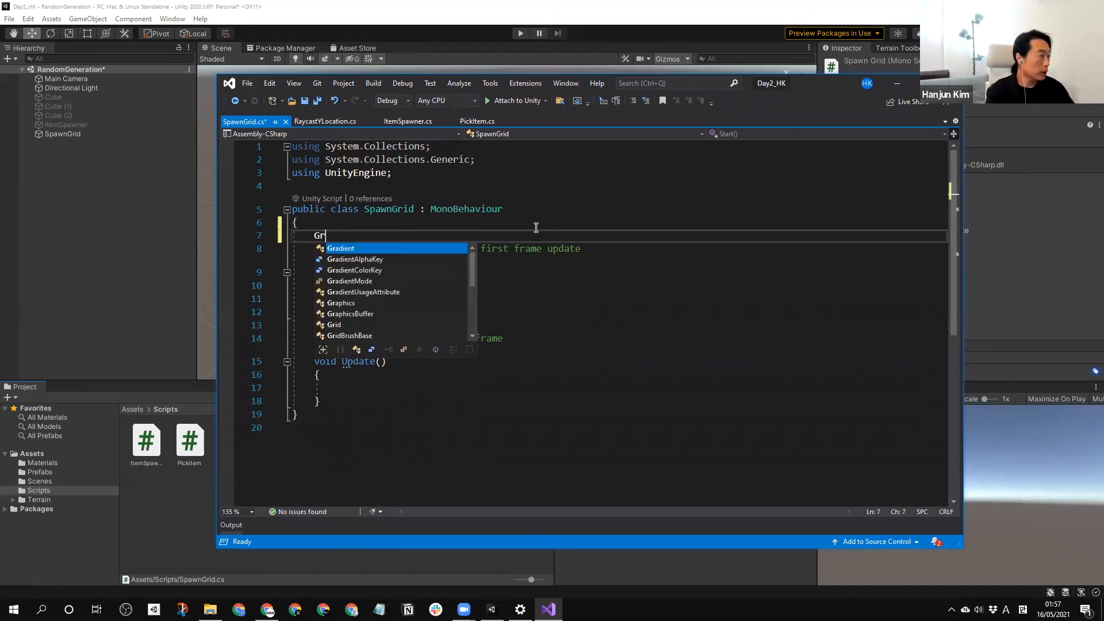
{"action": "key", "text": "BackSpace"}
{"action": "key", "text": "BackSpace"}
{"action": "key", "text": "BackSpace"}
{"action": "key", "text": "BackSpace"}
{"action": "key", "text": "BackSpace"}
{"action": "key", "text": "BackSpace"}
{"action": "key", "text": "BackSpace"}
{"action": "key", "text": "BackSpace"}
{"action": "key", "text": "BackSpace"}
{"action": "key", "text": "BackSpace"}
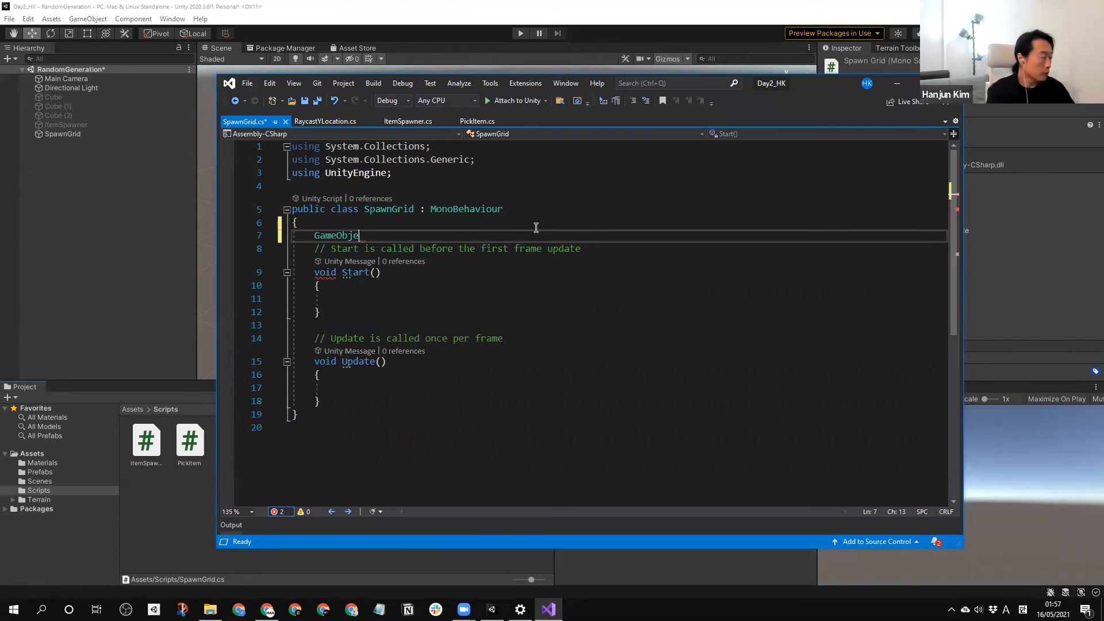
{"action": "type", "text": "p"}
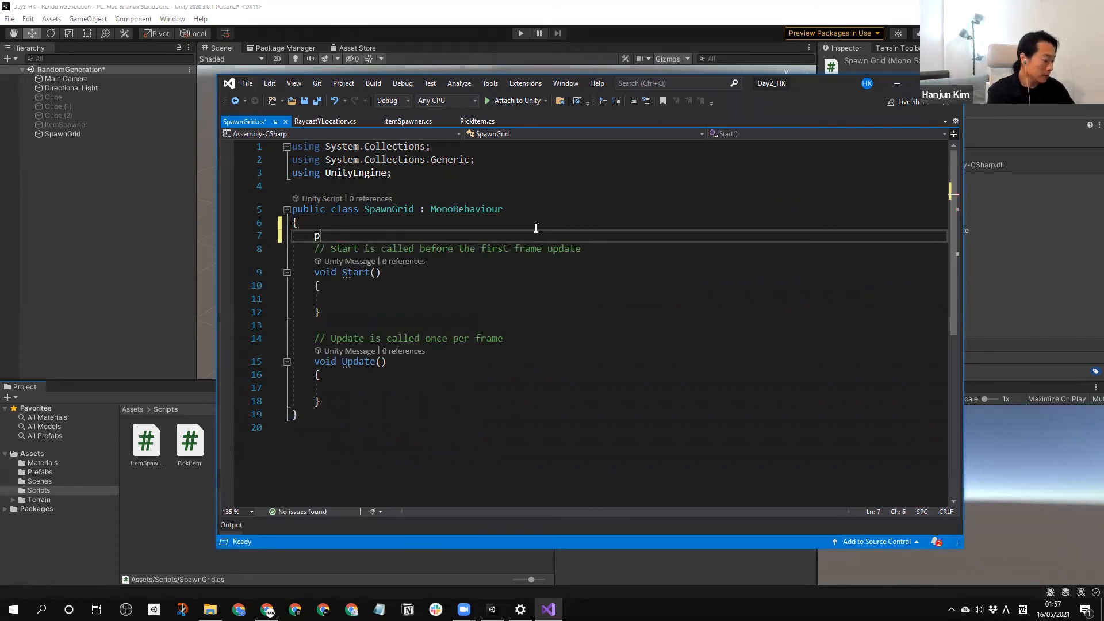
{"action": "type", "text": "ublic GameObject"}
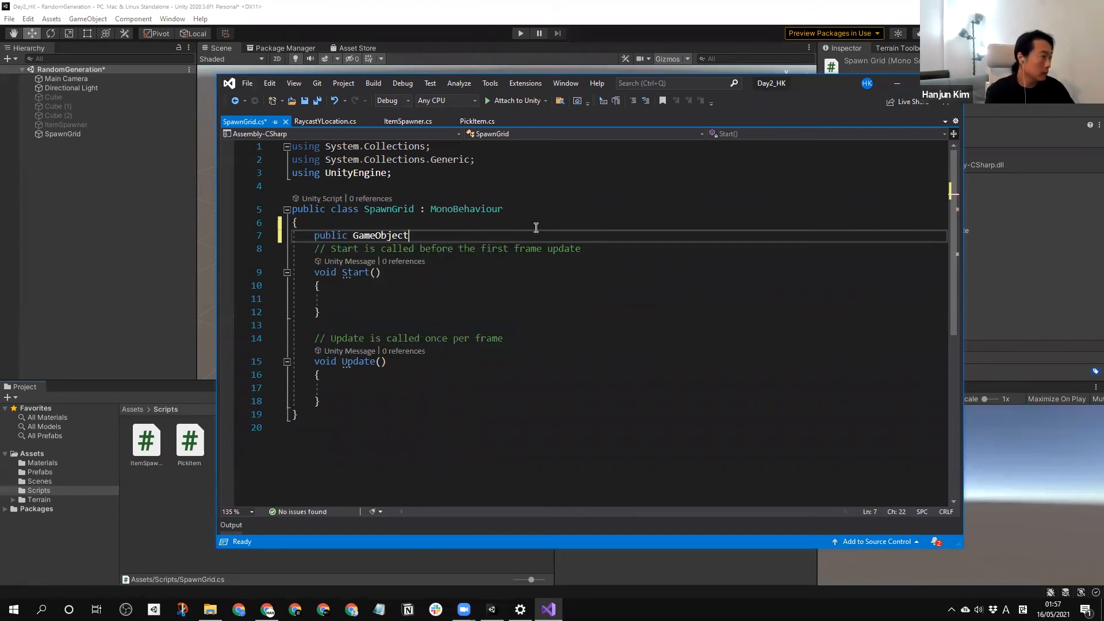
{"action": "key", "text": "Return"}
{"action": "type", "text": "[]"}
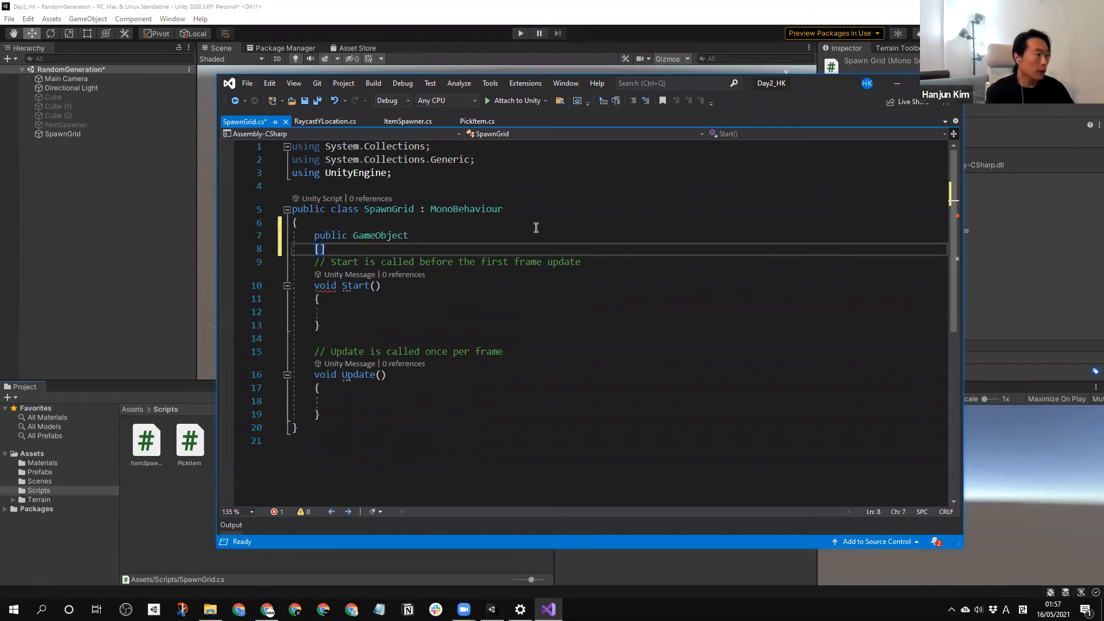
{"action": "key", "text": "BackSpace"}
{"action": "key", "text": "BackSpace"}
{"action": "key", "text": "Up"}
{"action": "key", "text": "End"}
{"action": "type", "text": "[] itemsToPickFrom"}
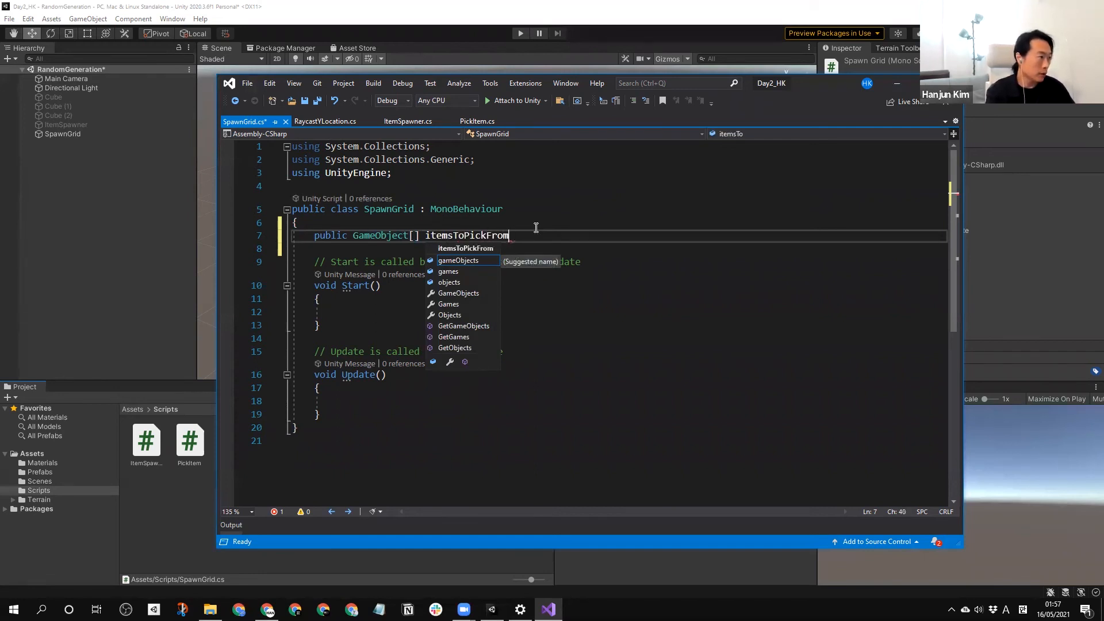
{"action": "type", "text": ";"}
{"action": "key", "text": "Return"}
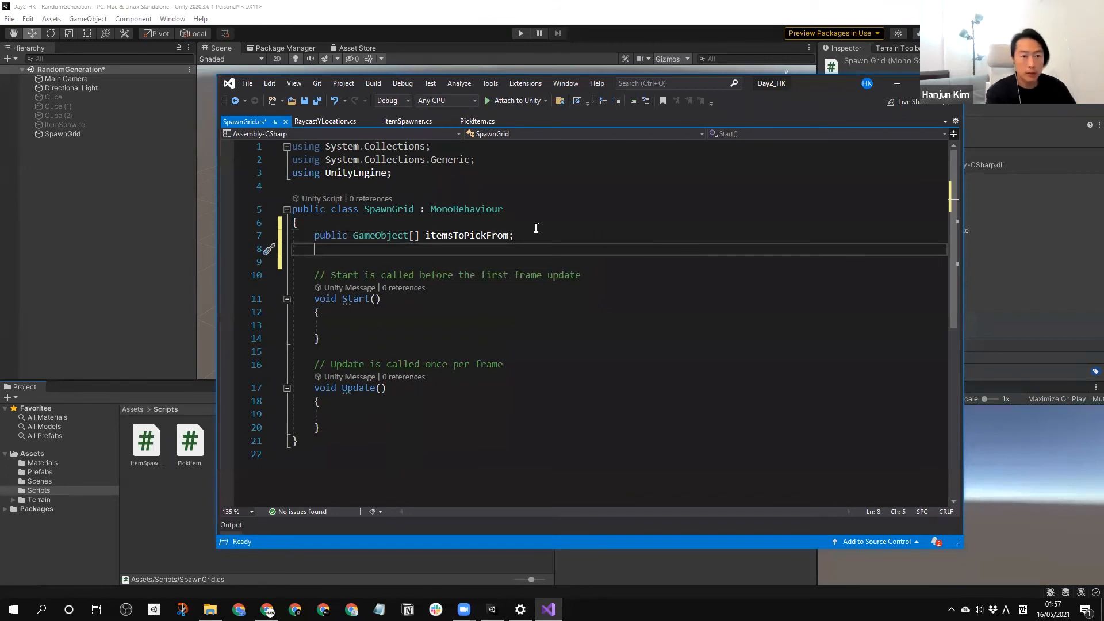
Declare the public int fields gridX and gridZ below itemsToPickFrom, separated from it by a blank line.
{"action": "key", "text": "Return"}
{"action": "type", "text": "pub"}
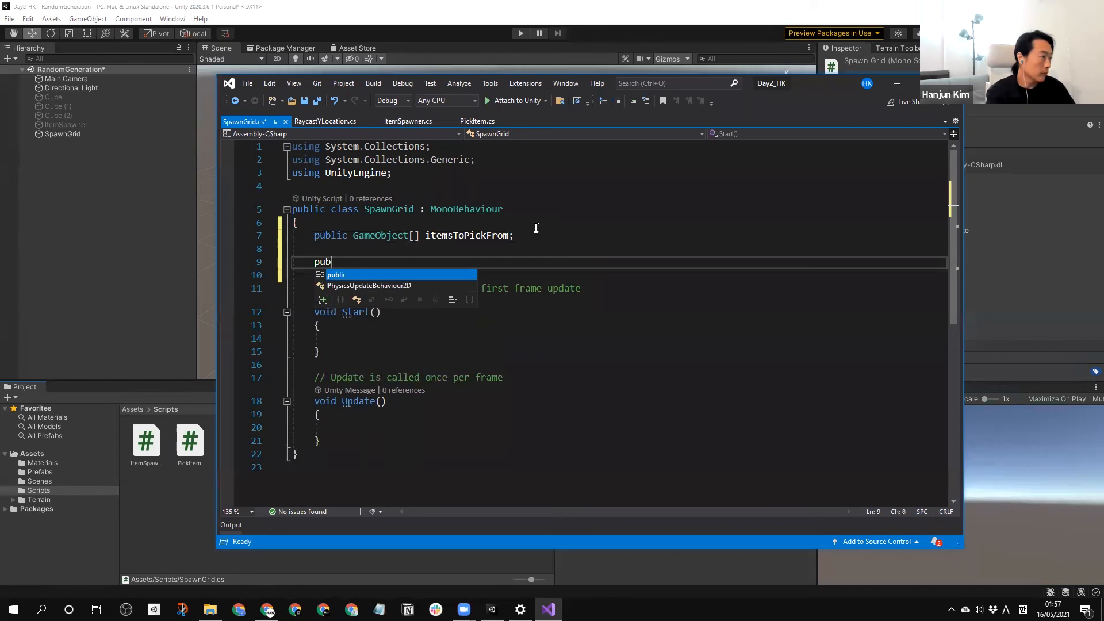
{"action": "type", "text": "lic= int "}
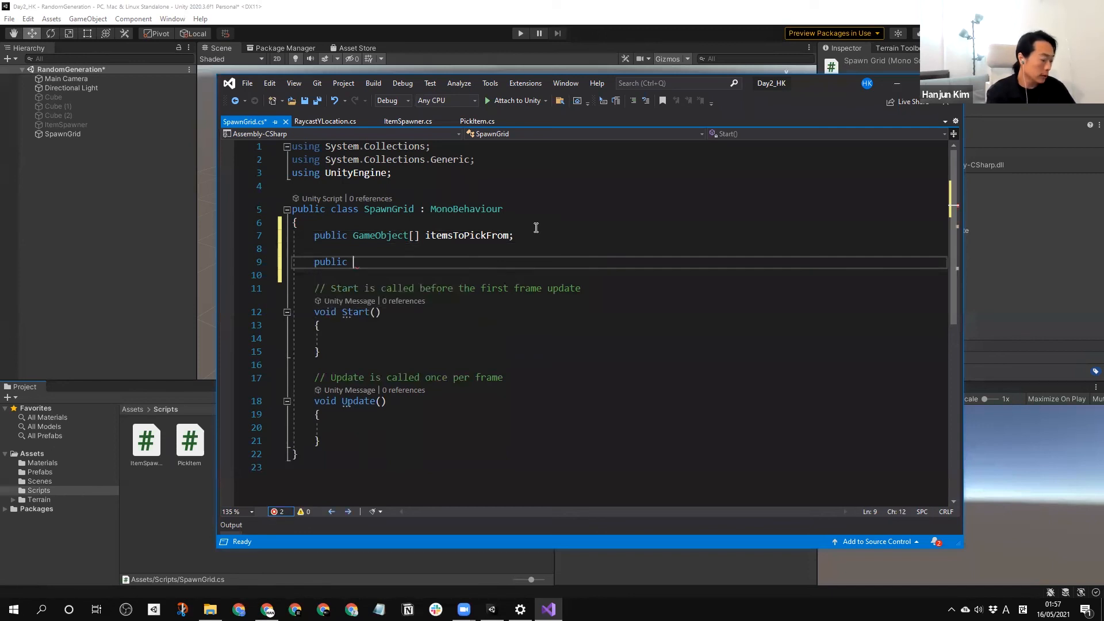
{"action": "type", "text": "gridX;"}
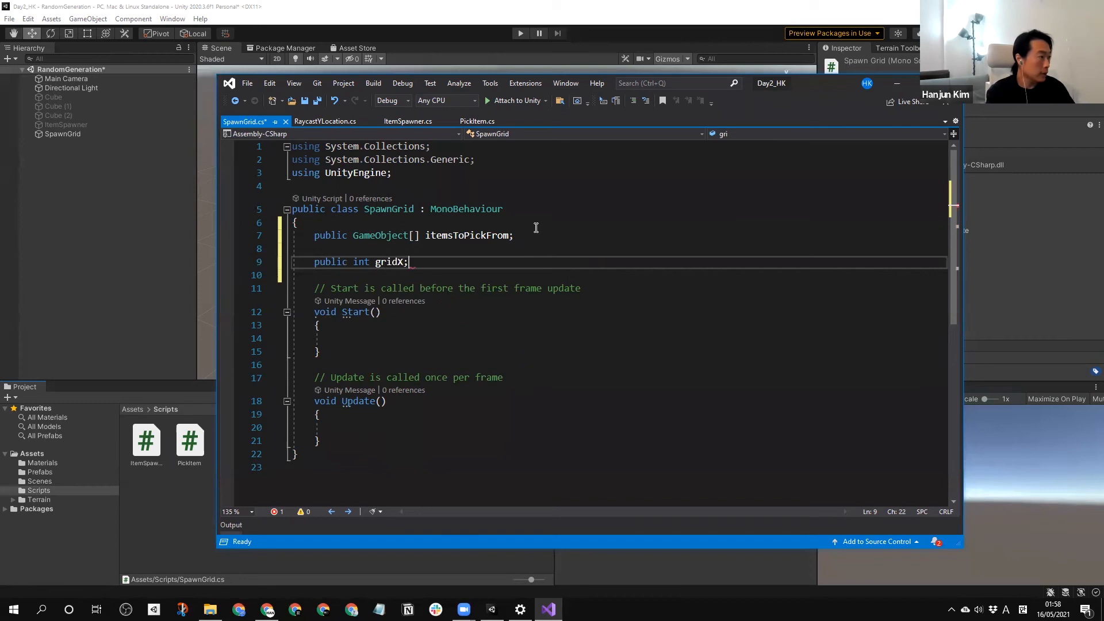
{"action": "key", "text": "Return"}
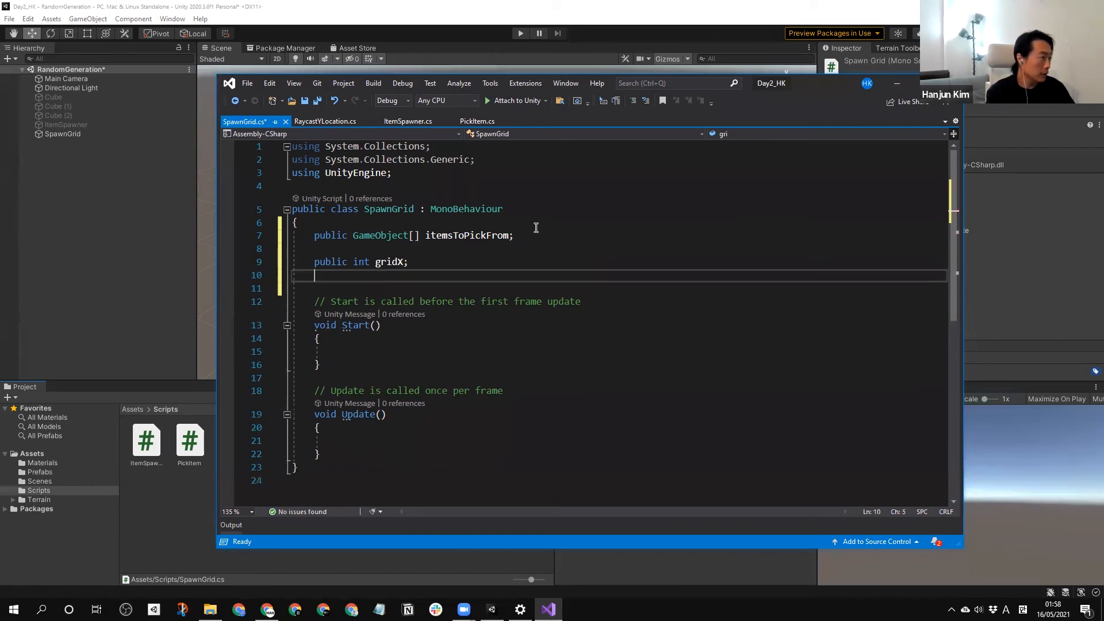
{"action": "type", "text": "pub"}
{"action": "key", "text": "Tab"}
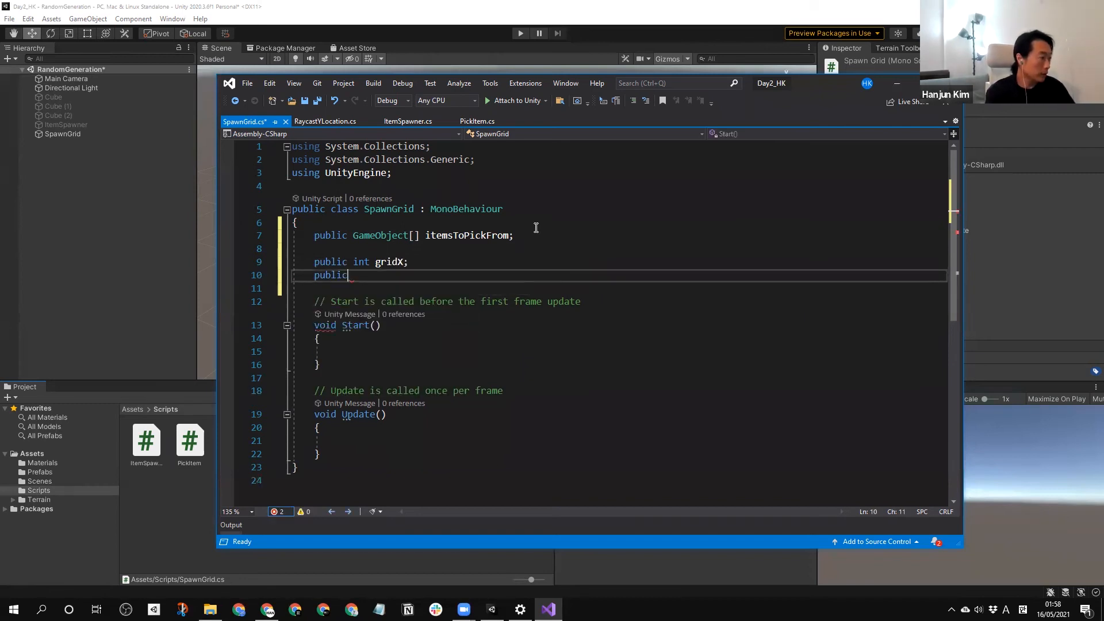
{"action": "type", "text": "int "}
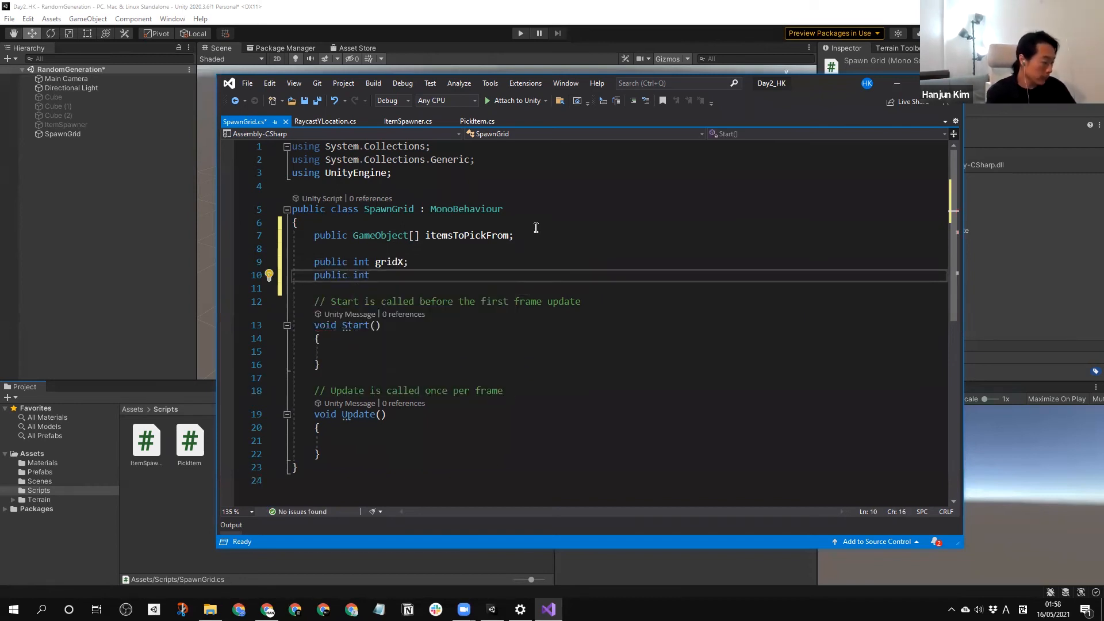
{"action": "type", "text": "gridZ"}
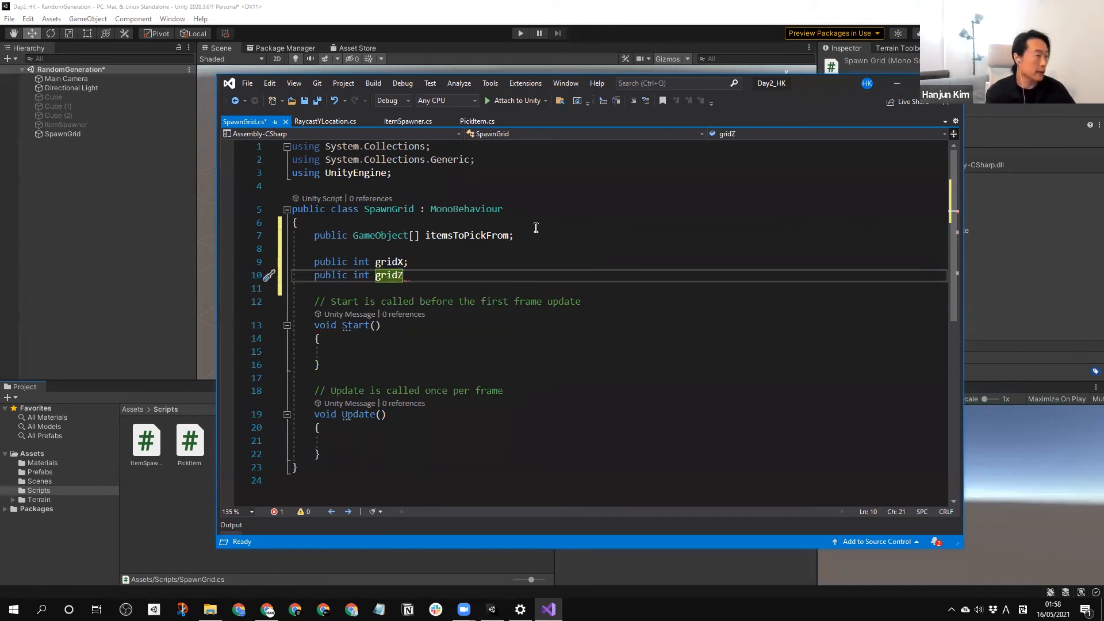
{"action": "type", "text": ";"}
Declare the field "public float gridSpacingOffset = 1f;" below gridZ, separated from it by a blank line.
{"action": "key", "text": "Return"}
{"action": "key", "text": "Return"}
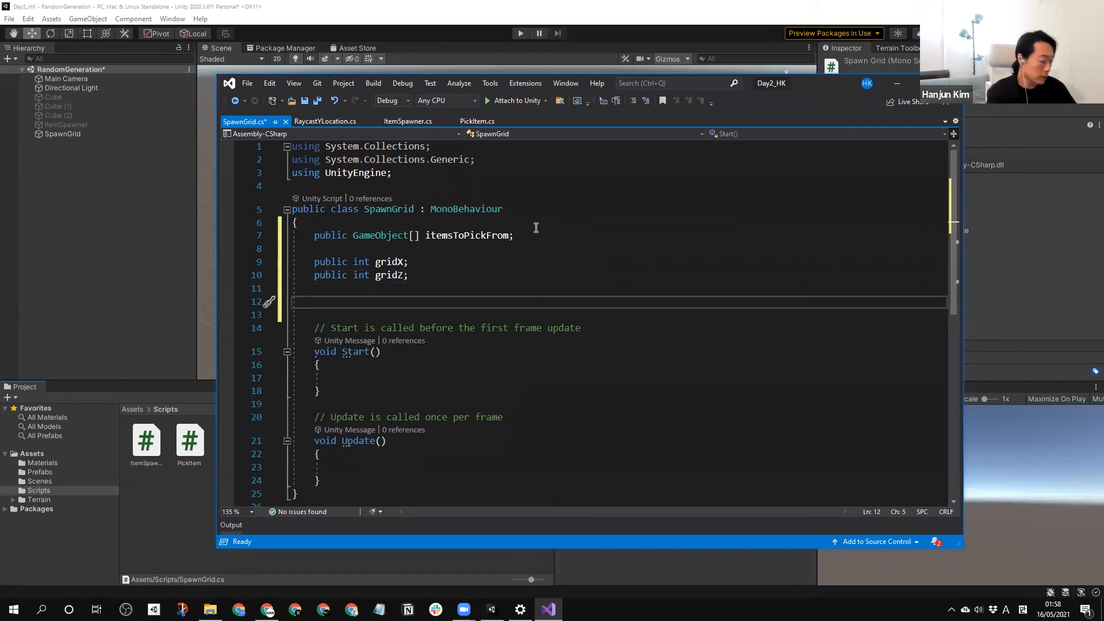
{"action": "type", "text": "publ"}
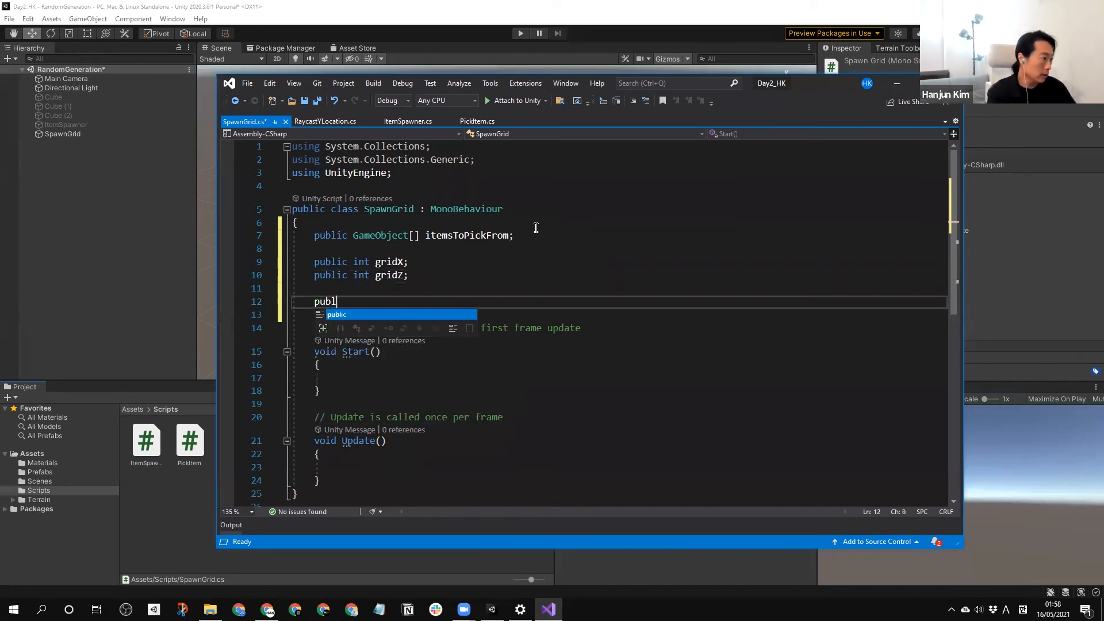
{"action": "type", "text": "ic fl"}
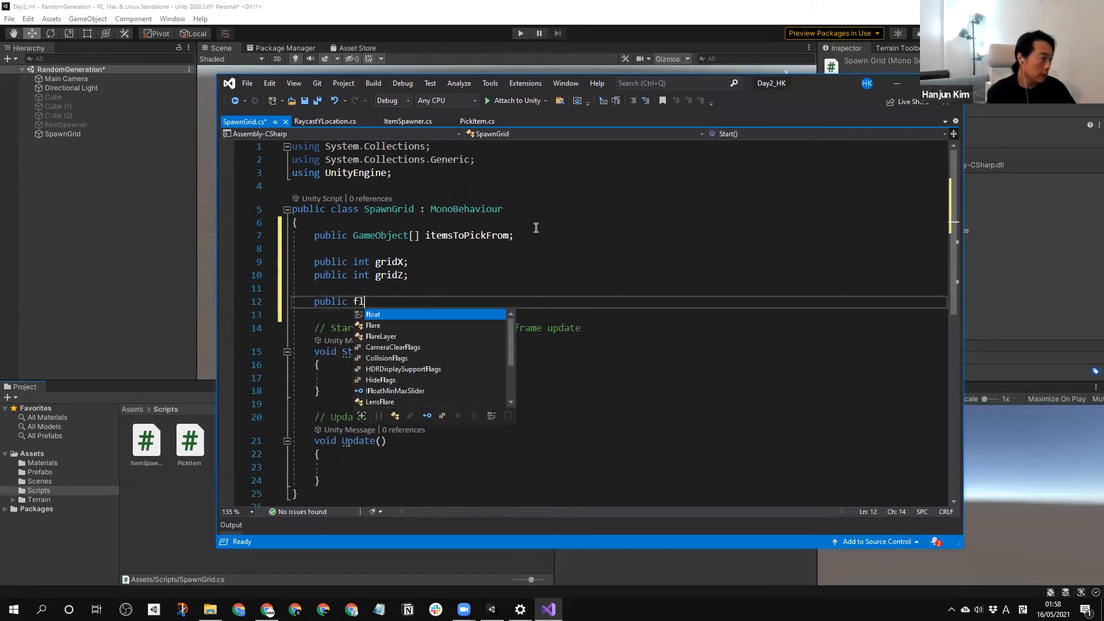
{"action": "type", "text": "oat "}
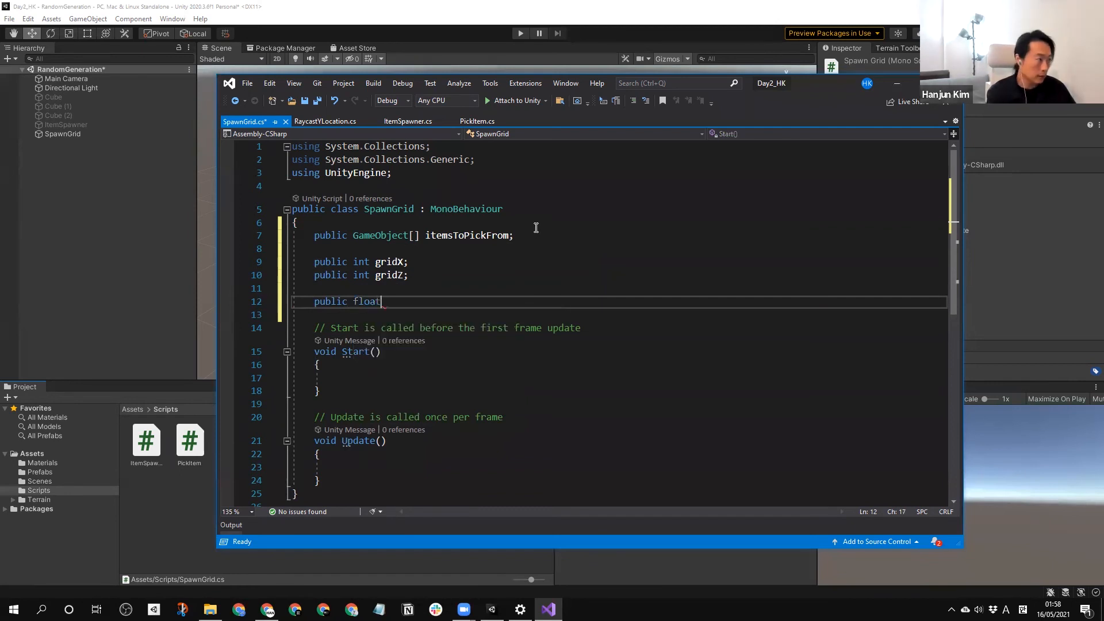
{"action": "type", "text": "gri"}
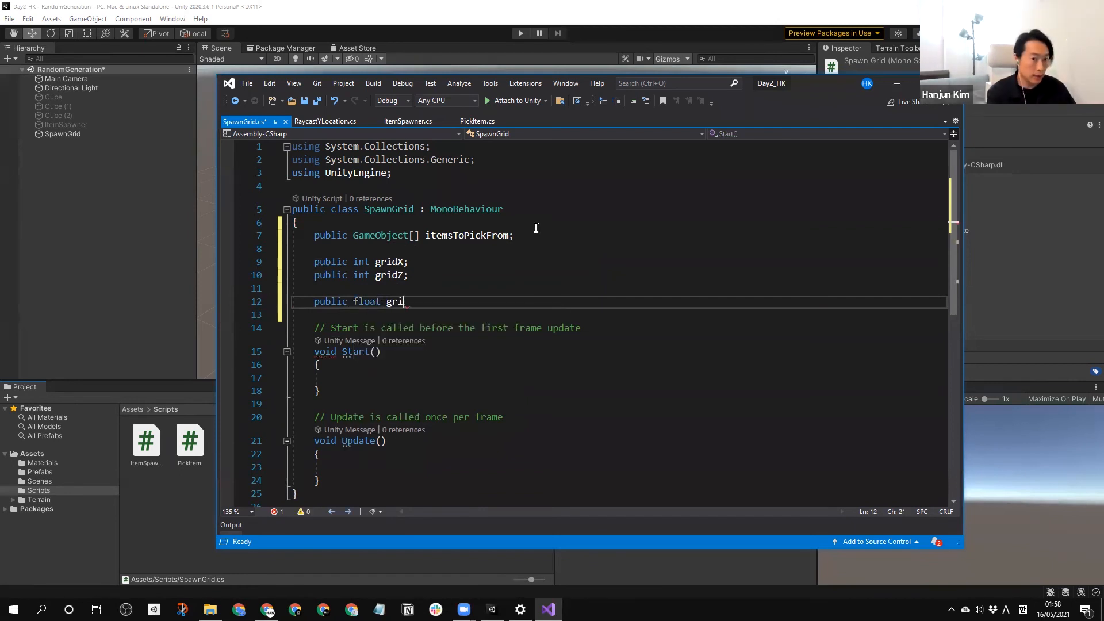
{"action": "type", "text": "dSp"}
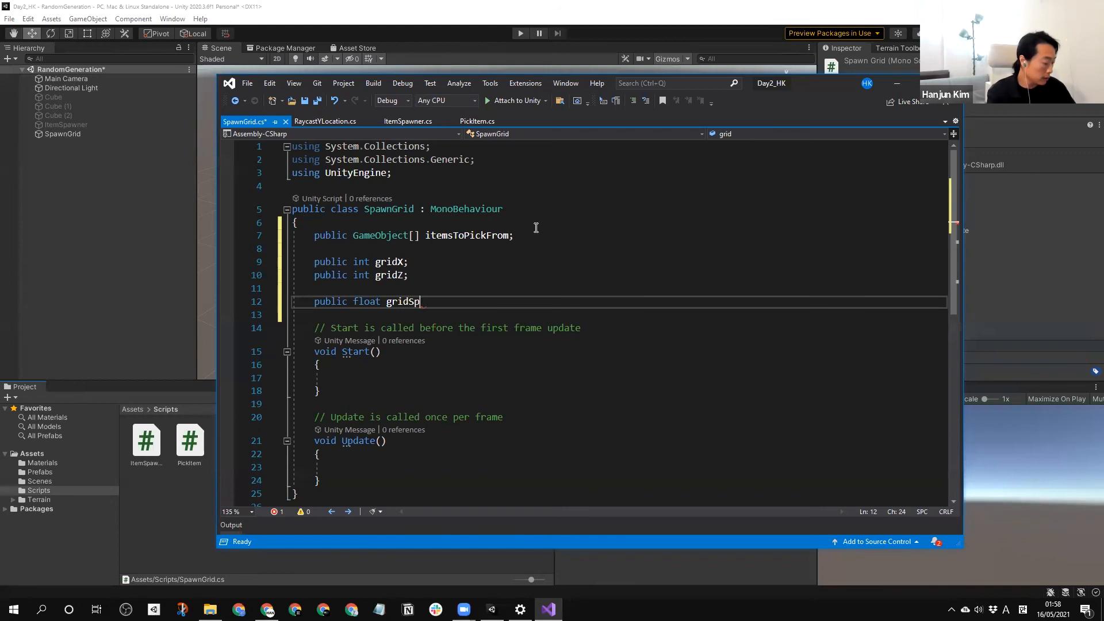
{"action": "type", "text": "acingOffset "}
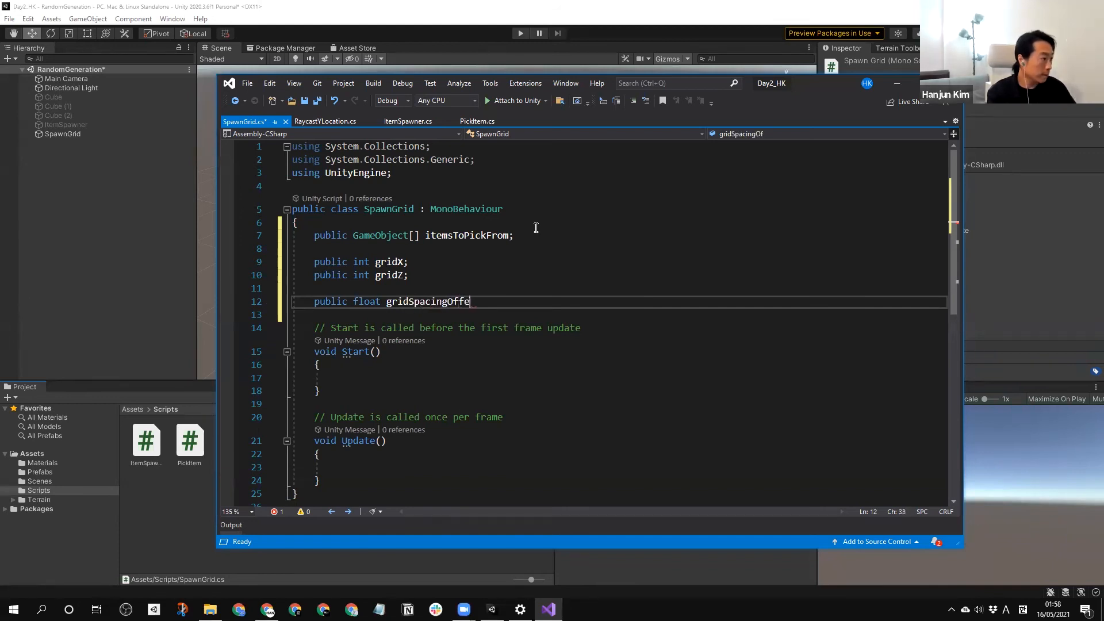
{"action": "type", "text": "= "}
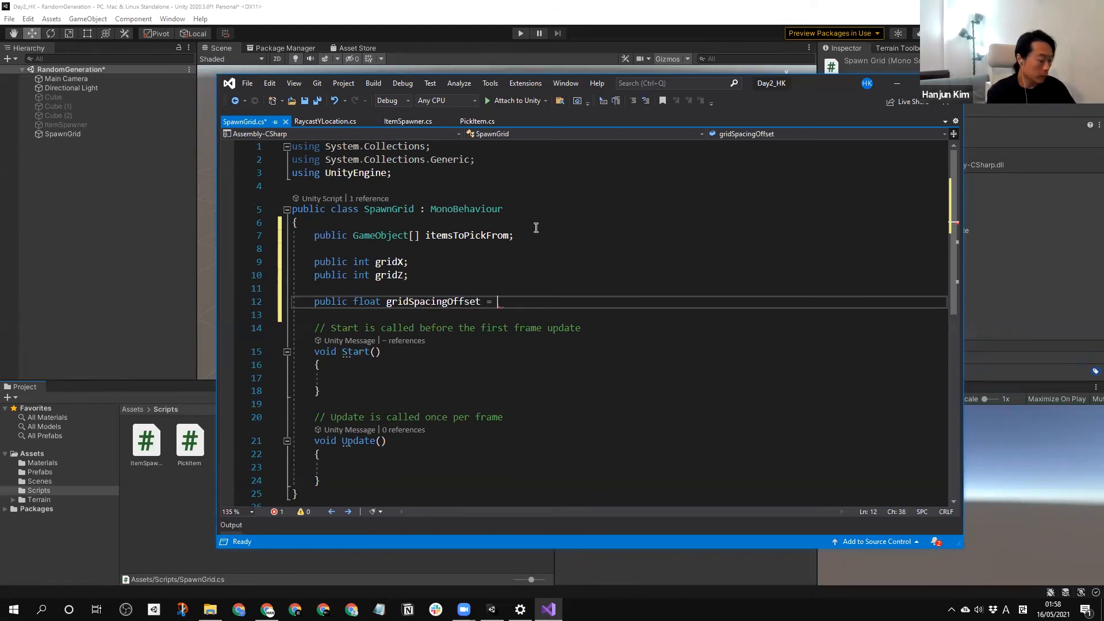
{"action": "type", "text": "1f;"}
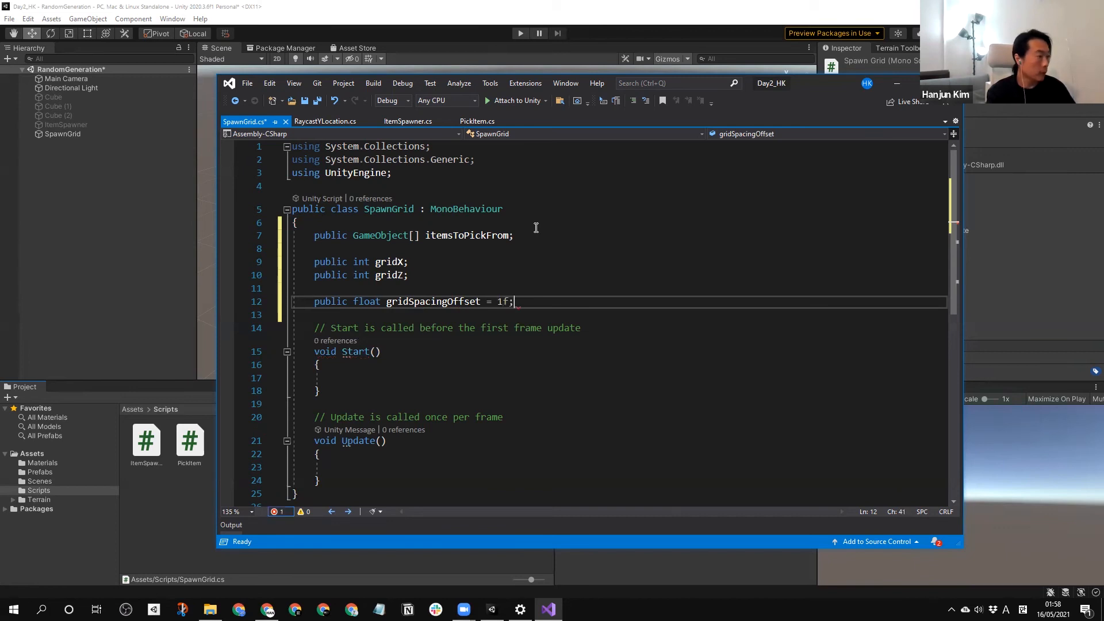
Declare the field "public Vector3 gridorigin = Vector3.zero;" directly below gridSpacingOffset.
{"action": "key", "text": "Return"}
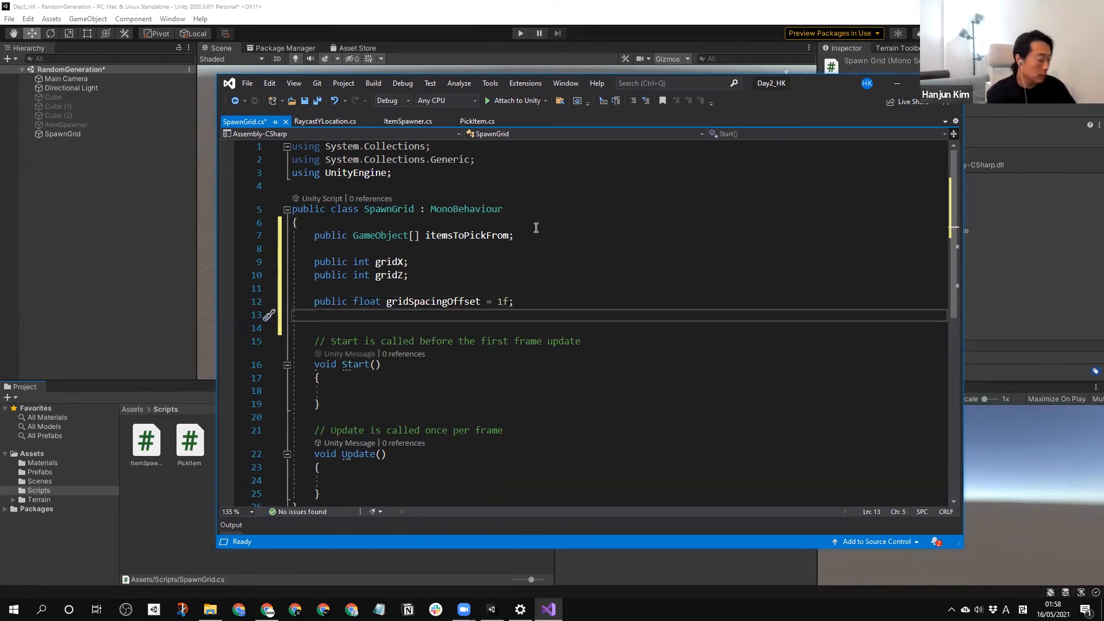
{"action": "type", "text": "public Vec"}
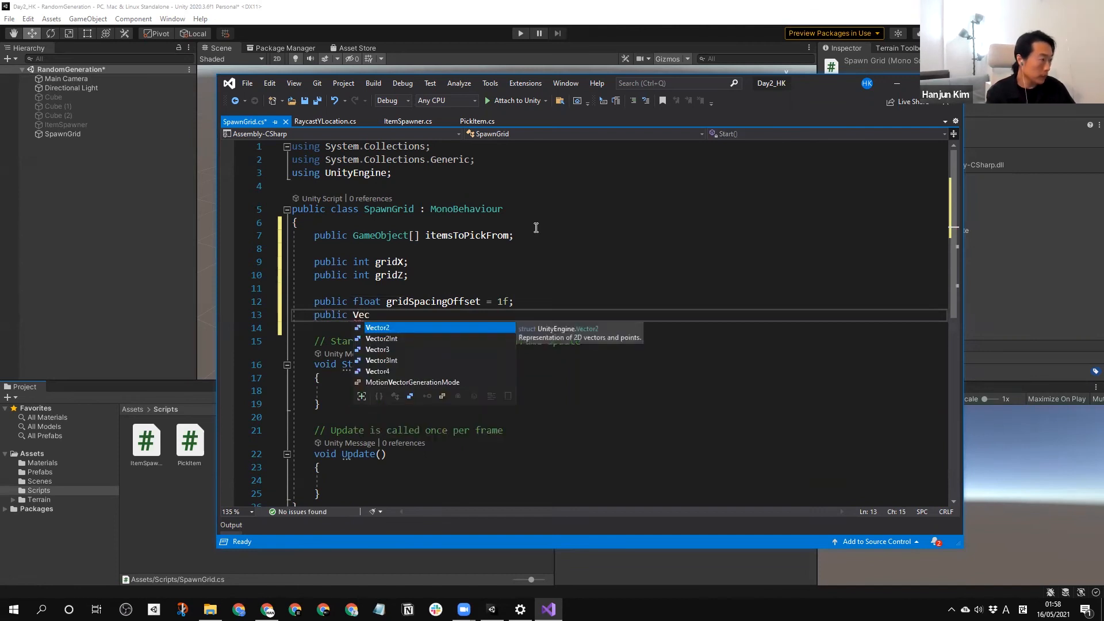
{"action": "key", "text": "Down"}
{"action": "key", "text": "Down"}
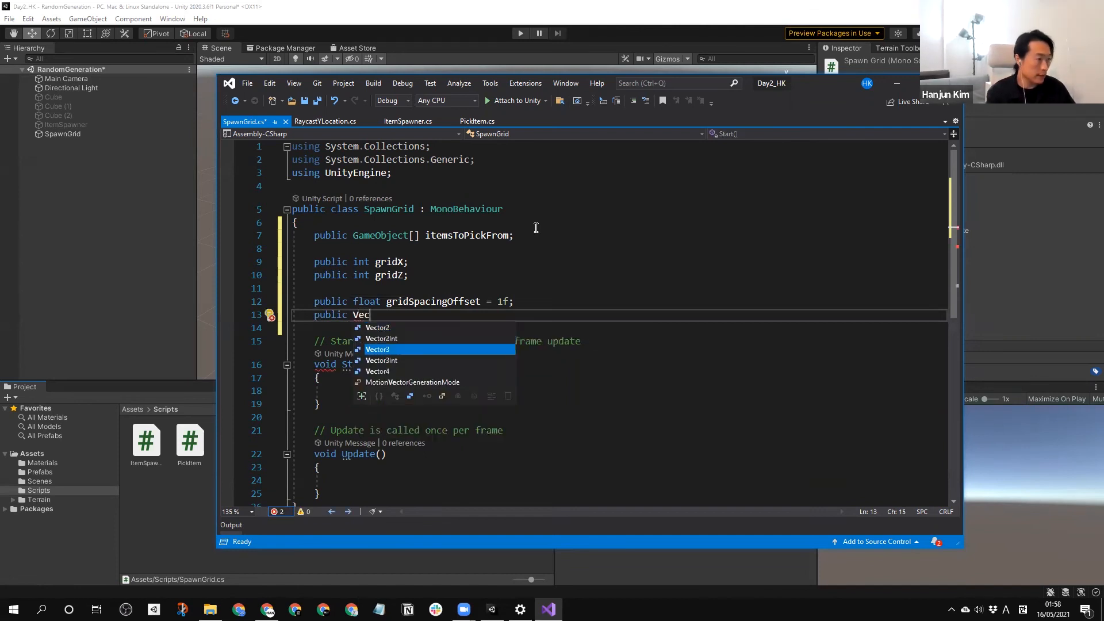
{"action": "key", "text": "Tab"}
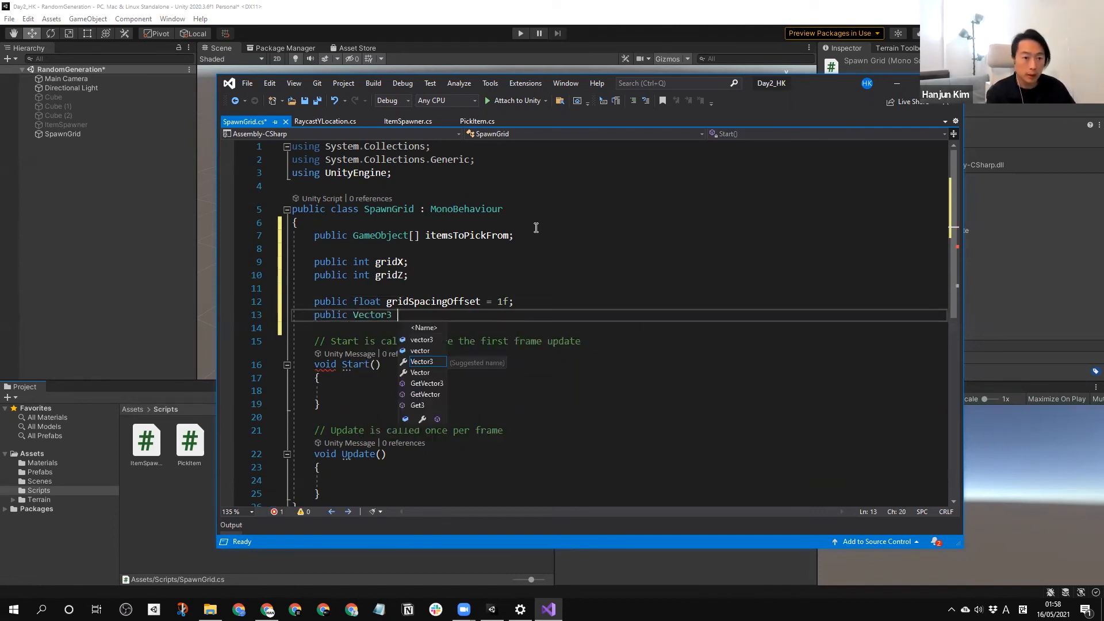
{"action": "type", "text": "gridorigin"}
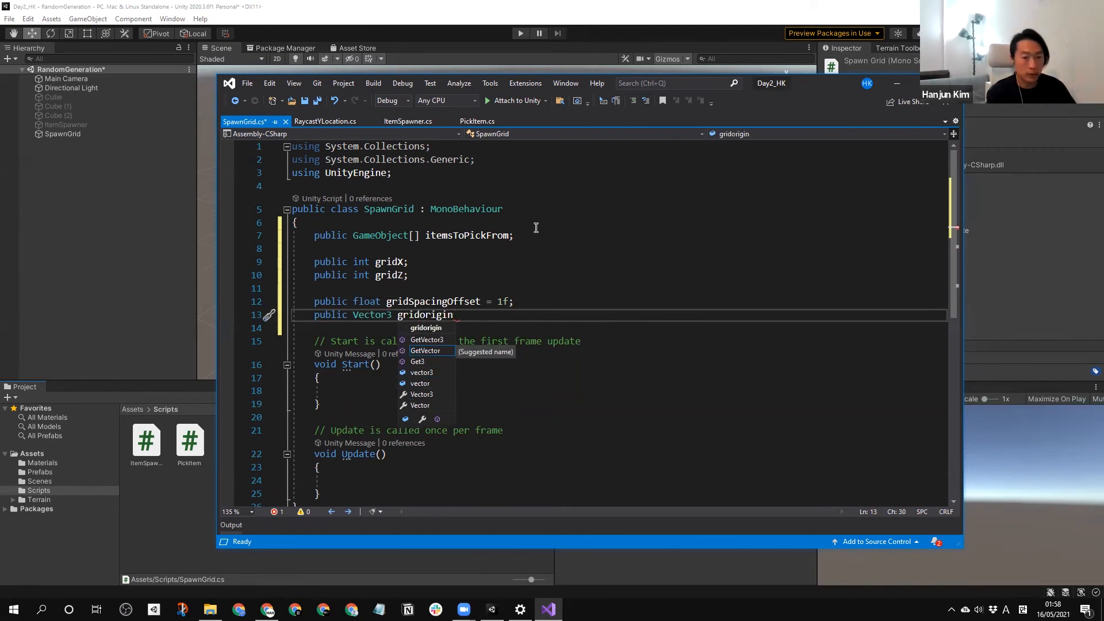
{"action": "type", "text": " = "}
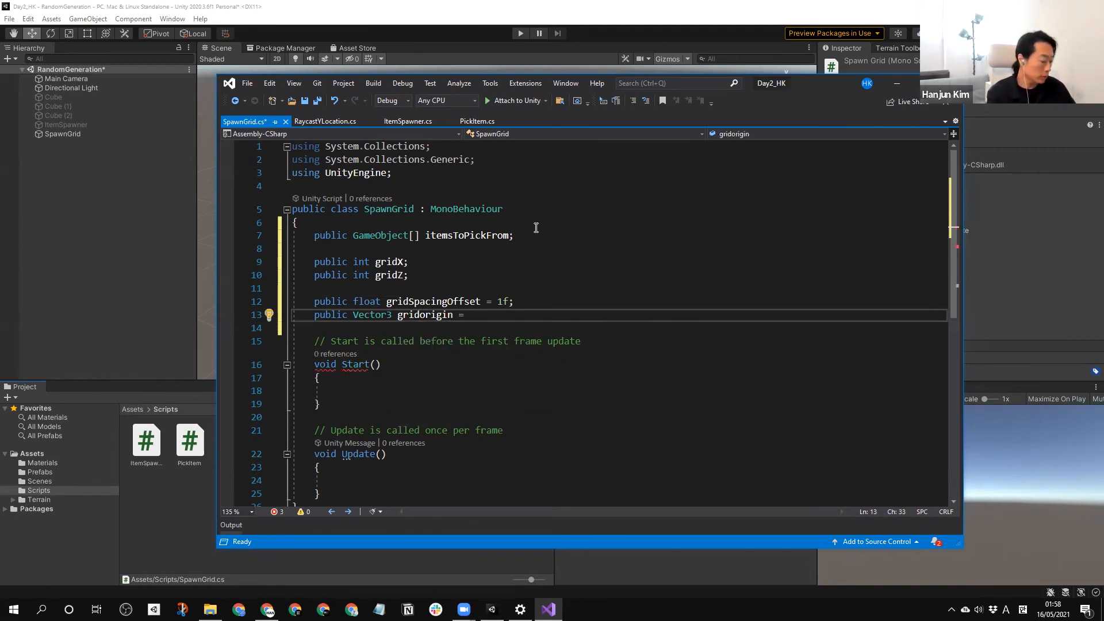
{"action": "type", "text": "Vector3"}
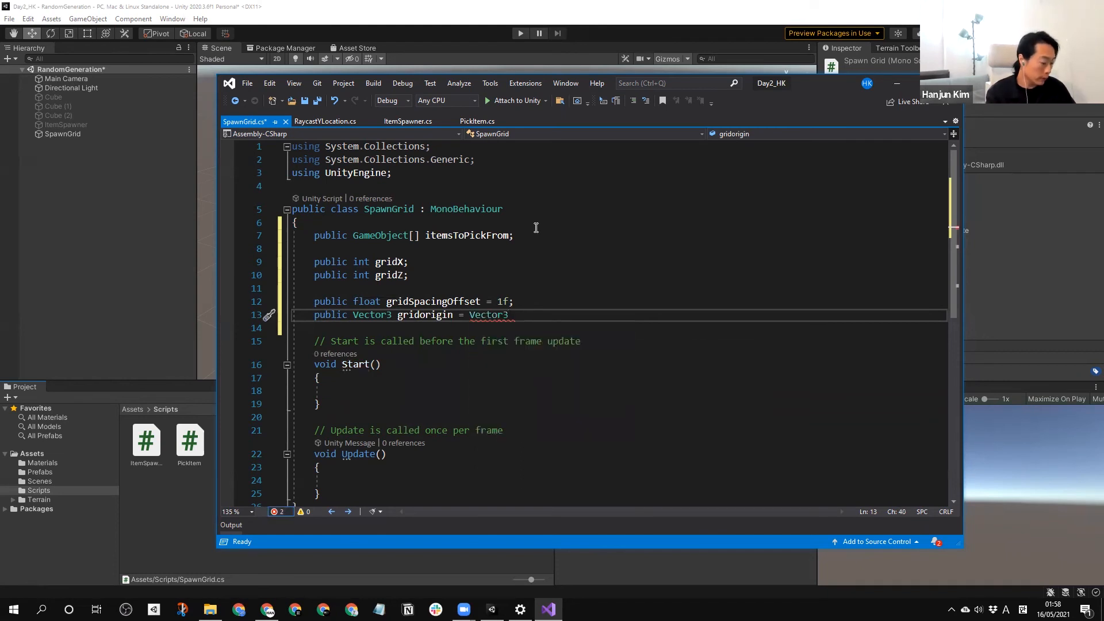
{"action": "type", "text": ".zro"}
{"action": "key", "text": "Escape"}
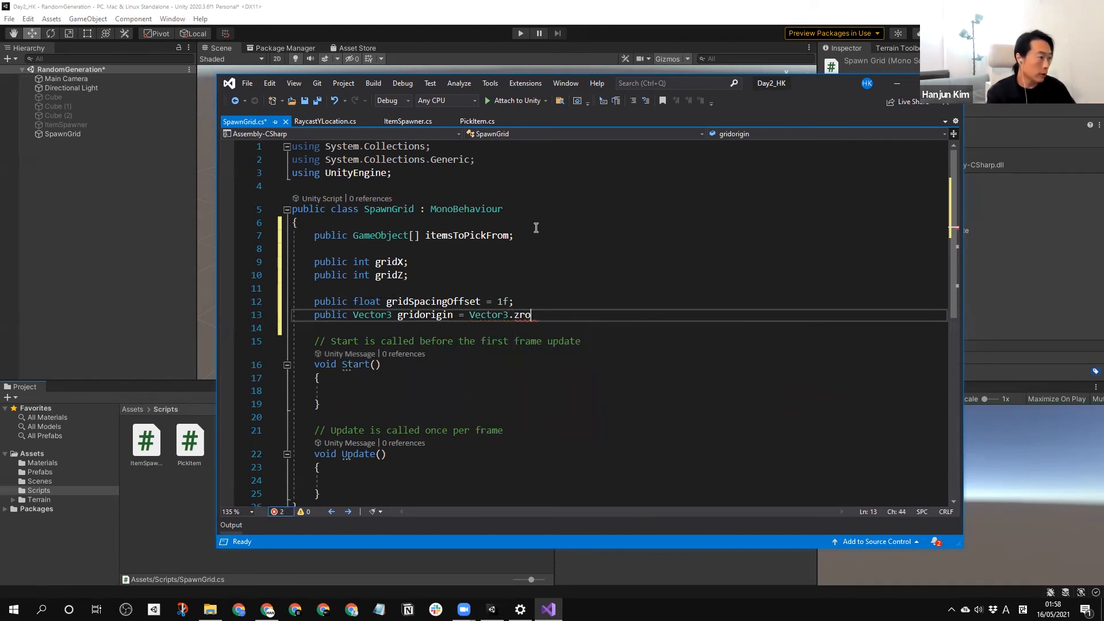
{"action": "type", "text": "ero;"}
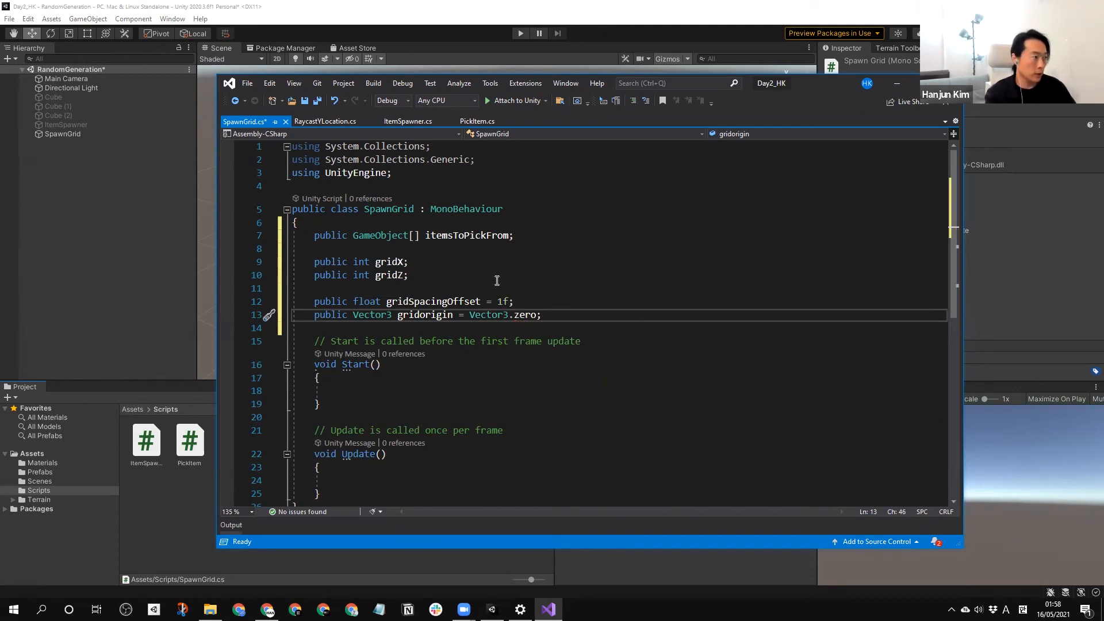
Correct the capitalisation of the Vector3 field's name to gridOrigin.
{"action": "left_click", "coordinate": [421, 315]}
{"action": "key", "text": "Delete"}
{"action": "type", "text": "O"}
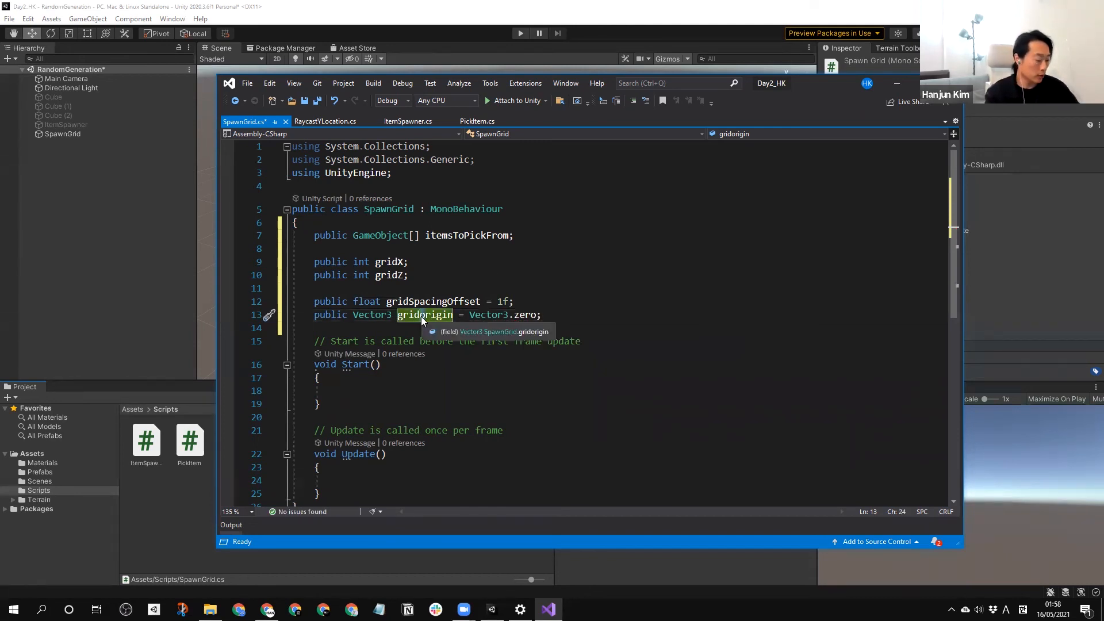
{"action": "left_click", "coordinate": [375, 329]}
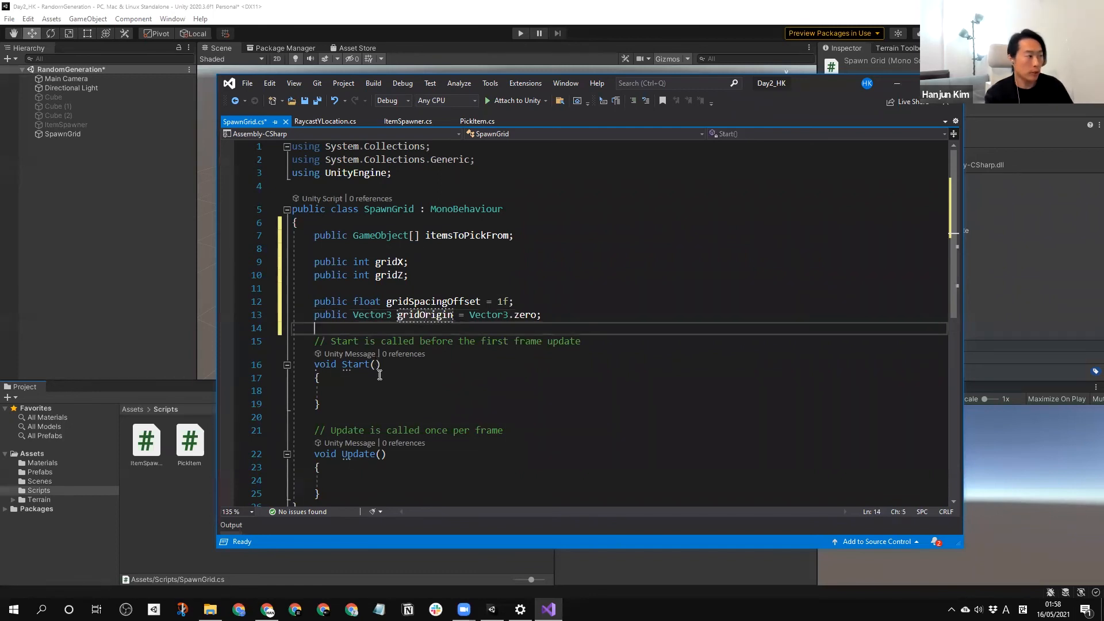
Delete the template comments above the Start and Update methods.
{"action": "left_click", "coordinate": [383, 377]}
{"action": "scroll", "coordinate": [390, 371], "scroll_direction": "down", "scroll_amount": 1}
{"action": "left_click_drag", "start_coordinate": [582, 306], "coordinate": [291, 302]}
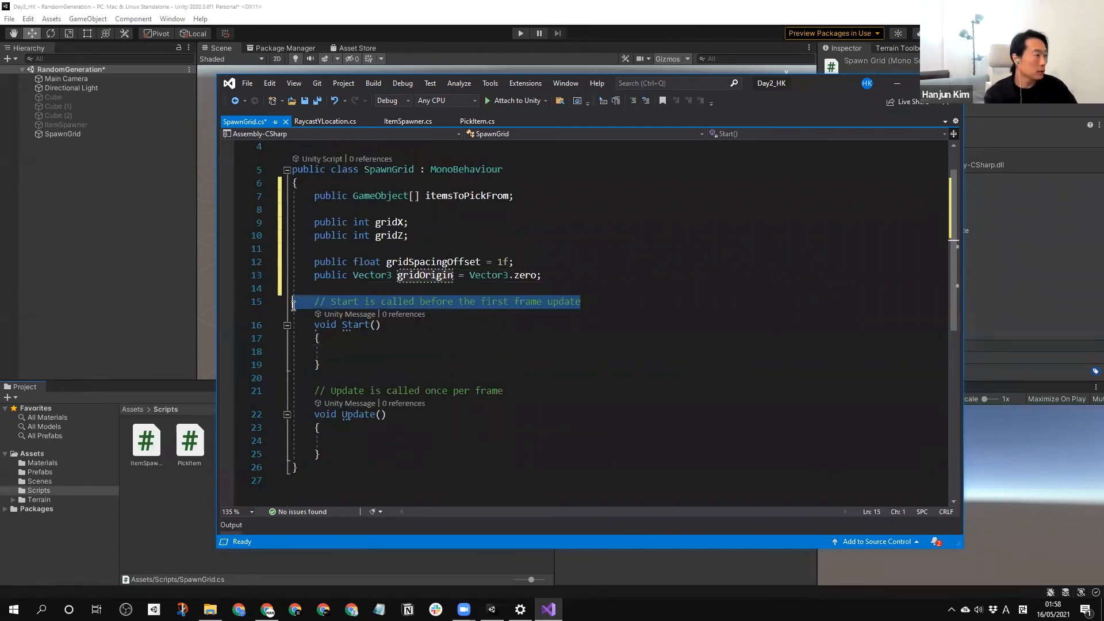
{"action": "key", "text": "Delete"}
{"action": "left_click_drag", "start_coordinate": [515, 390], "coordinate": [314, 392]}
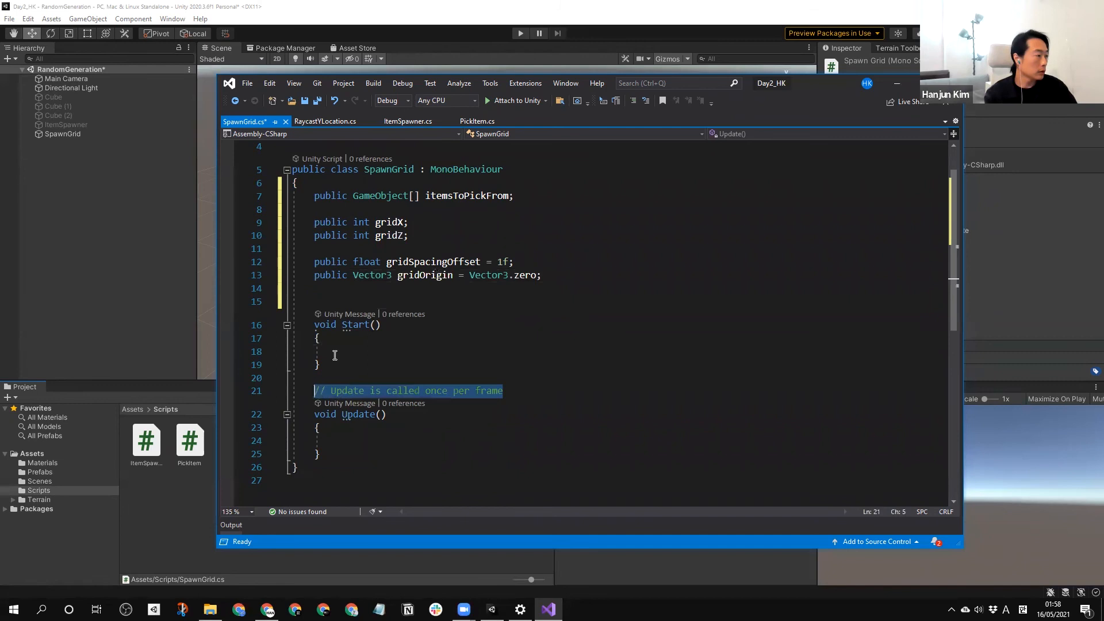
{"action": "key", "text": "Delete"}
Replace the whole Update method with an empty method "void GridGenerater()" with braces.
{"action": "left_click", "coordinate": [381, 324]}
{"action": "scroll", "coordinate": [448, 333], "scroll_direction": "down", "scroll_amount": 1}
{"action": "scroll", "coordinate": [448, 332], "scroll_direction": "down", "scroll_amount": 1}
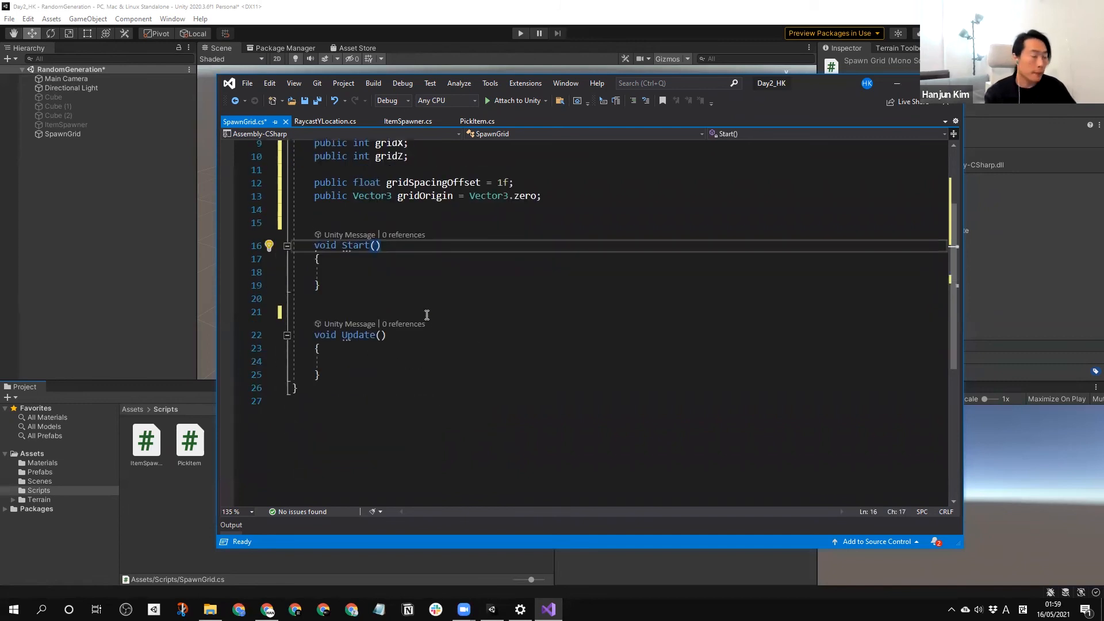
{"action": "left_click_drag", "start_coordinate": [325, 313], "coordinate": [376, 373]}
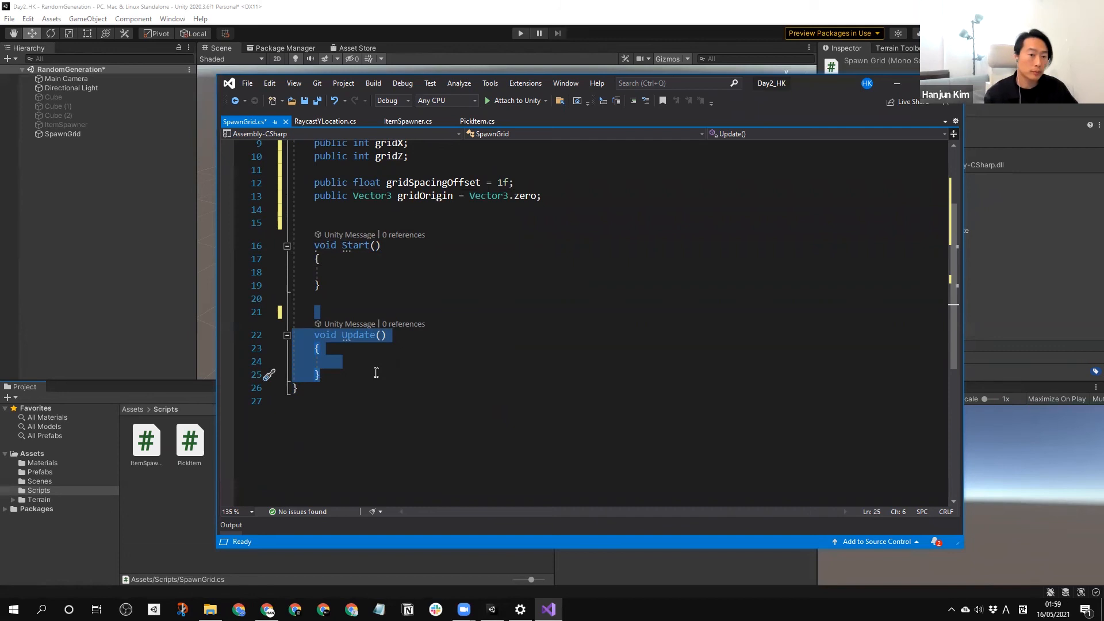
{"action": "type", "text": "void"}
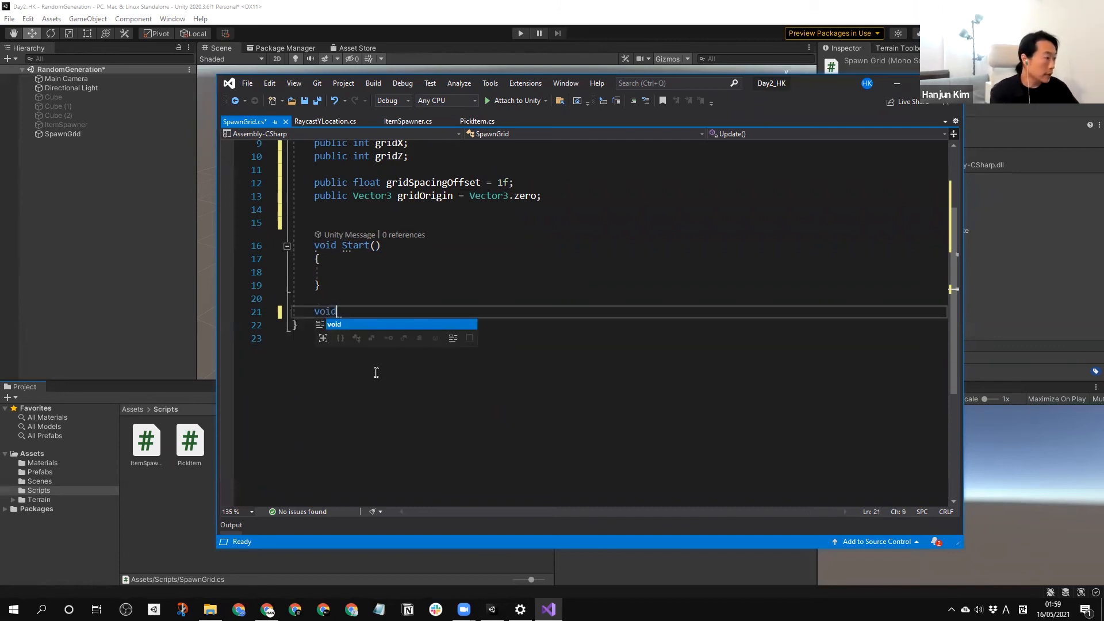
{"action": "type", "text": " Grid"}
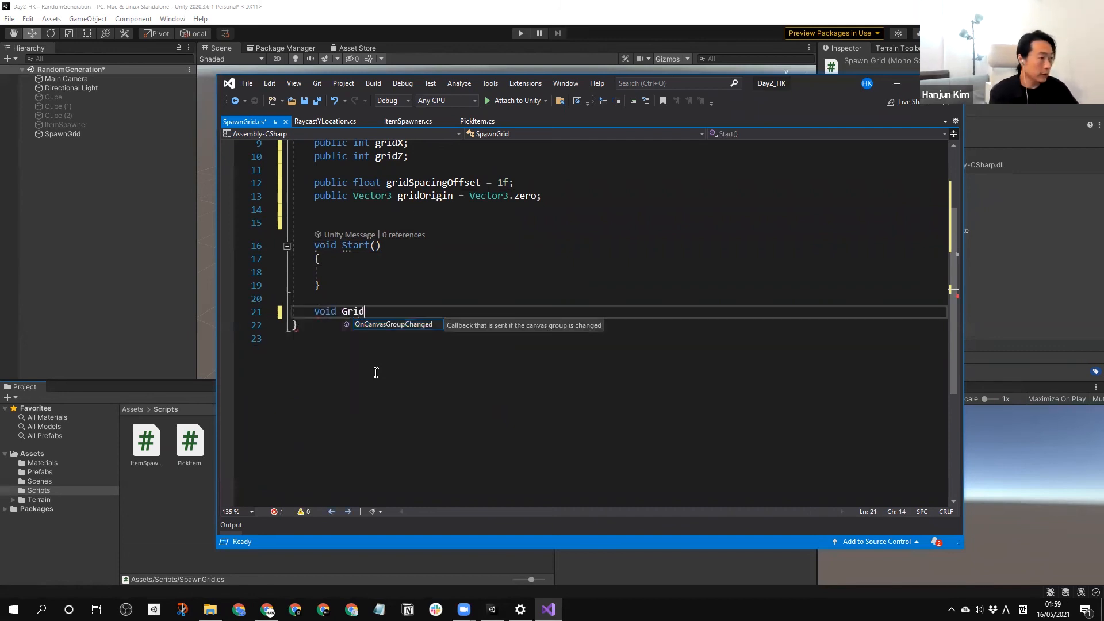
{"action": "type", "text": "Generater"}
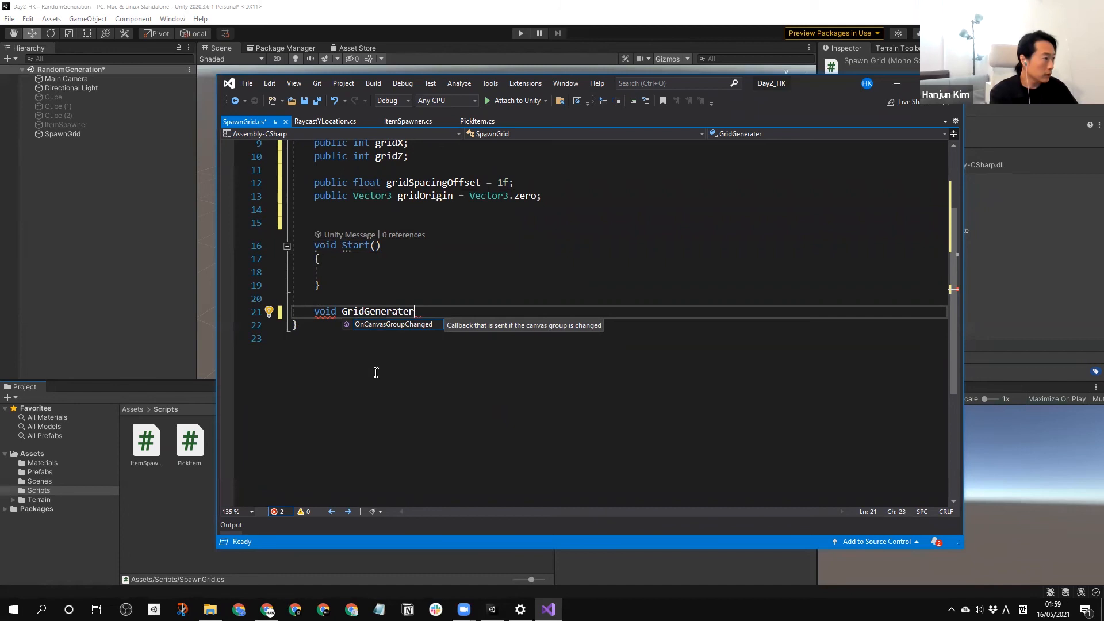
{"action": "type", "text": "()"}
{"action": "key", "text": "Return"}
{"action": "type", "text": "{"}
{"action": "key", "text": "Return"}
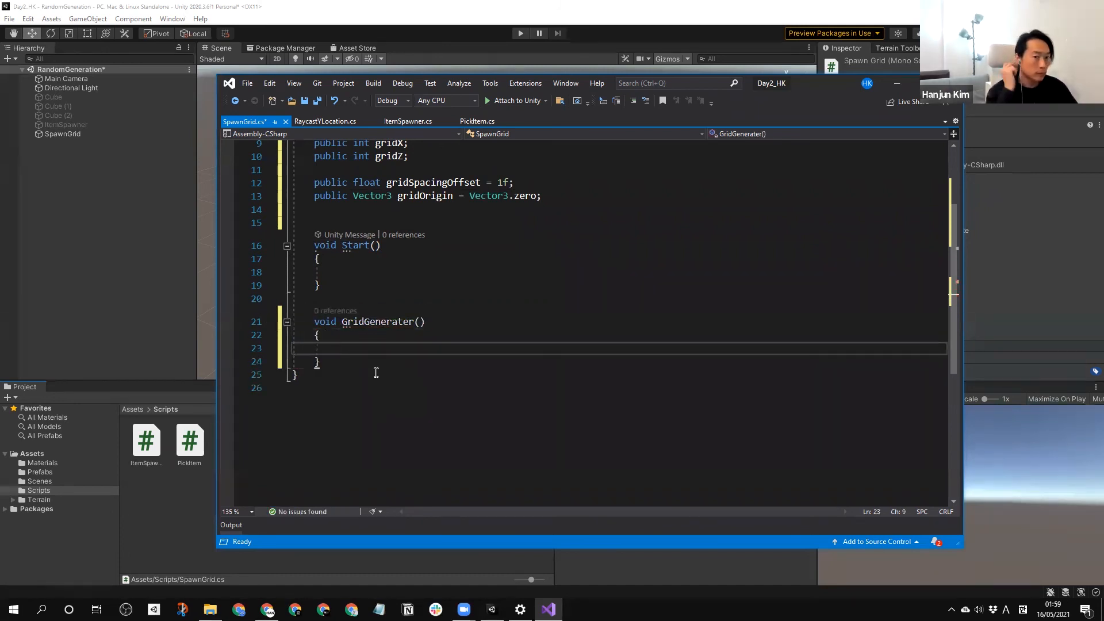
Insert a for loop snippet in the body of GridGenerater.
{"action": "type", "text": "for"}
{"action": "key", "text": "Tab"}
{"action": "key", "text": "Tab"}
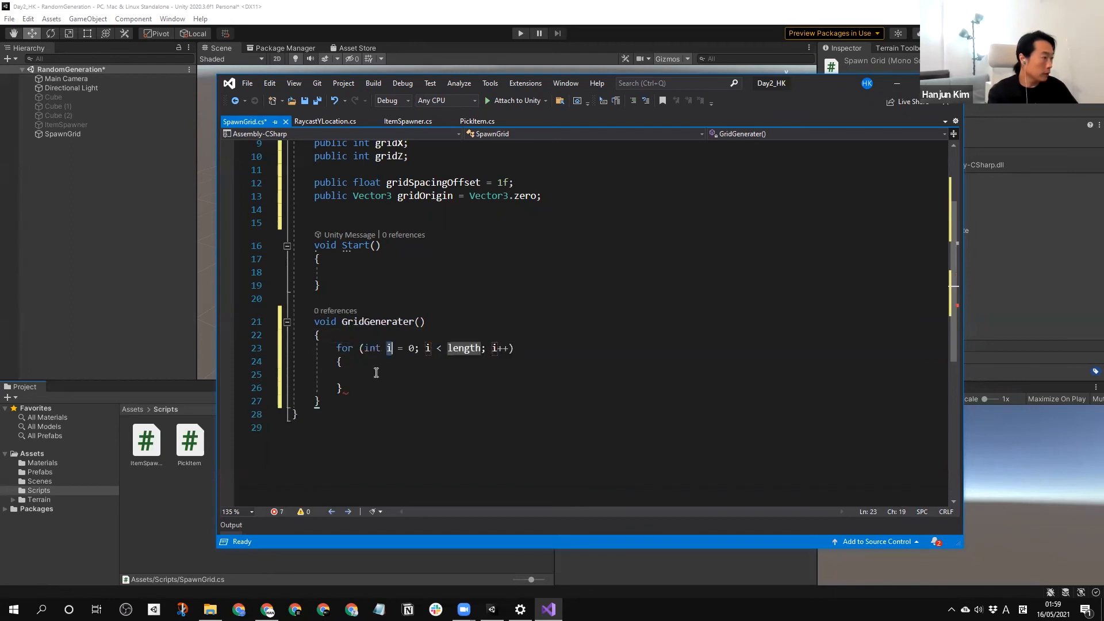
Insert a second for loop snippet nested inside the body of the first loop.
{"action": "left_click", "coordinate": [376, 374]}
{"action": "type", "text": "fro"}
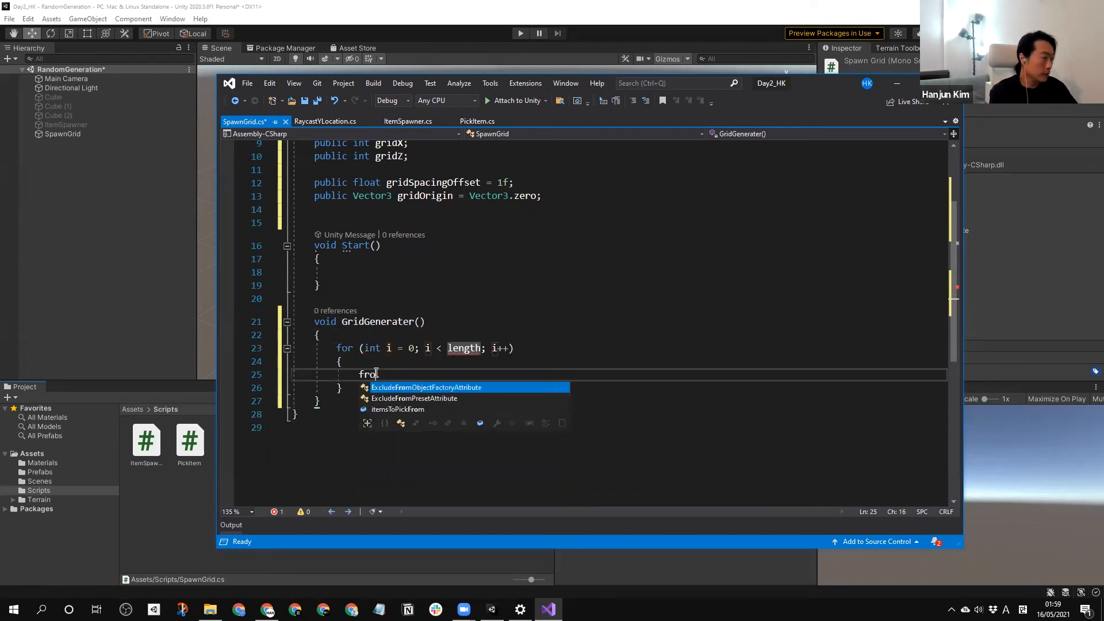
{"action": "key", "text": "BackSpace"}
{"action": "key", "text": "BackSpace"}
{"action": "type", "text": "for"}
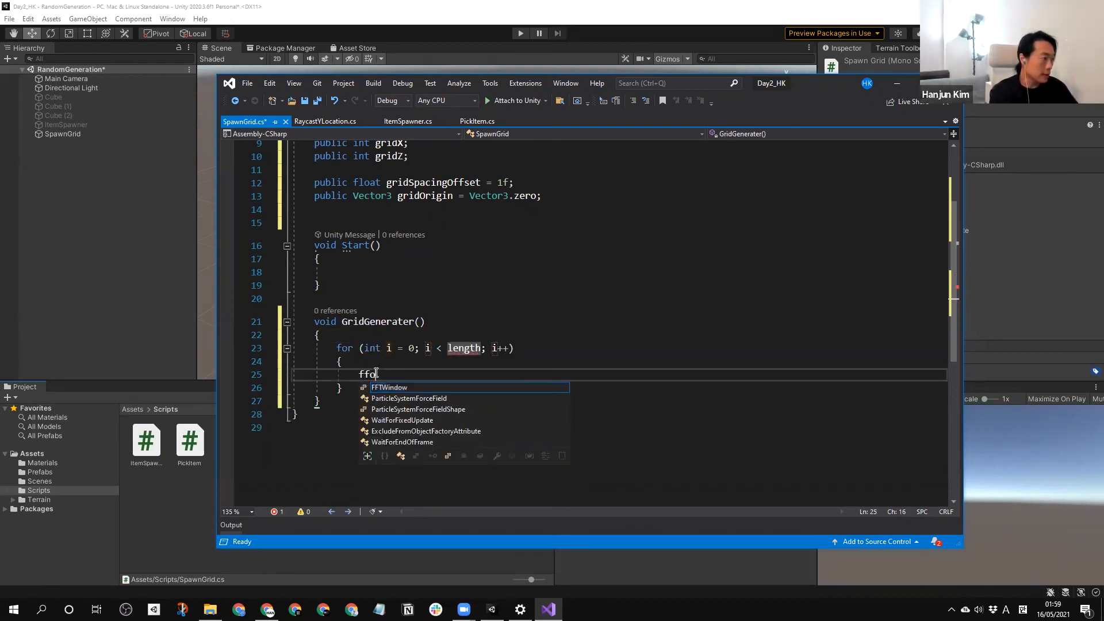
{"action": "key", "text": "BackSpace"}
{"action": "key", "text": "BackSpace"}
{"action": "key", "text": "BackSpace"}
{"action": "type", "text": "for"}
Rename the outer loop's counter to x in its initialiser, condition and increment.
{"action": "key", "text": "BackSpace"}
{"action": "key", "text": "BackSpace"}
{"action": "key", "text": "BackSpace"}
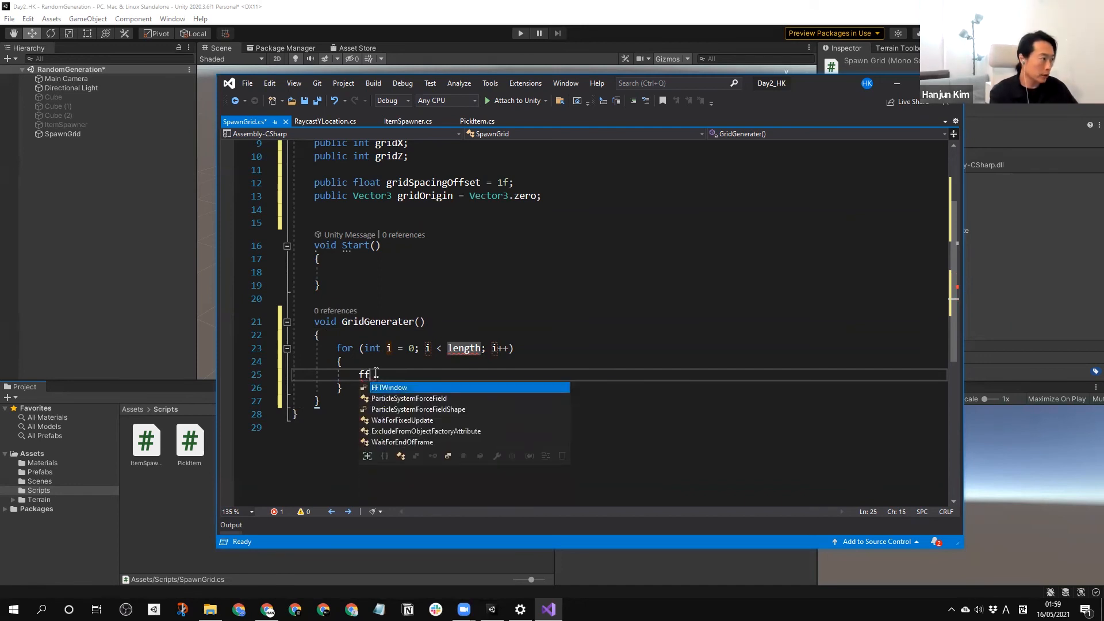
{"action": "type", "text": "or"}
{"action": "key", "text": "Tab"}
{"action": "key", "text": "Tab"}
{"action": "left_click", "coordinate": [390, 348]}
{"action": "key", "text": "BackSpace"}
{"action": "type", "text": "x"}
{"action": "left_click", "coordinate": [426, 349]}
{"action": "type", "text": "x"}
{"action": "left_click_drag", "start_coordinate": [499, 347], "coordinate": [493, 348]}
{"action": "type", "text": "x"}
Rename the inner loop's counter to z in its initialiser, condition and increment.
{"action": "left_click", "coordinate": [411, 374]}
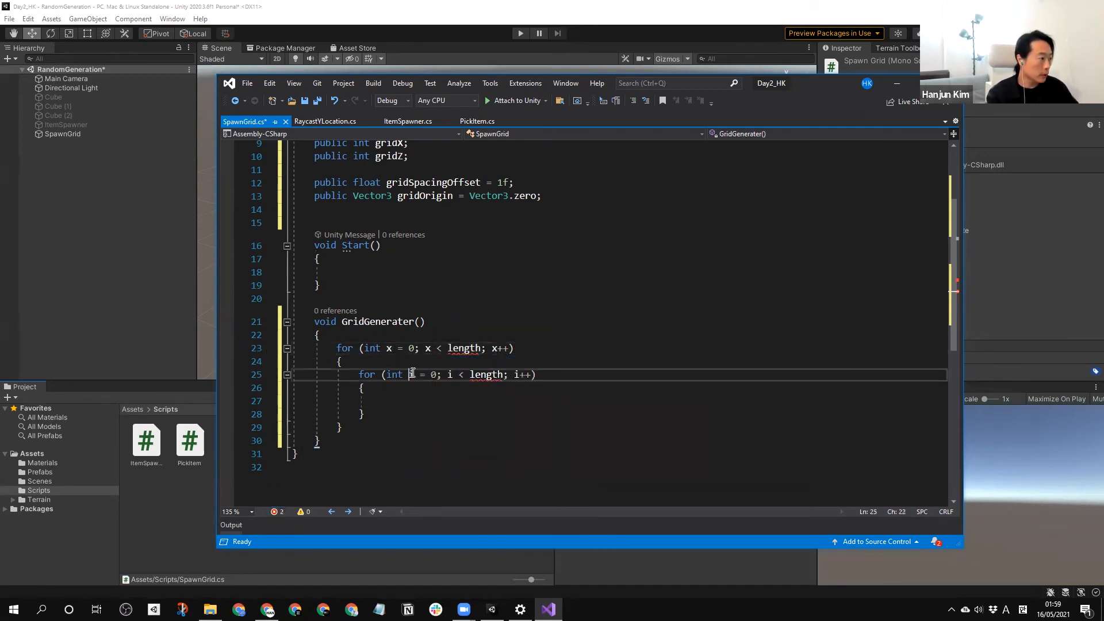
{"action": "key", "text": "BackSpace"}
{"action": "type", "text": "z"}
{"action": "left_click", "coordinate": [450, 375]}
{"action": "left_click_drag", "start_coordinate": [450, 374], "coordinate": [518, 378]}
{"action": "type", "text": "z"}
{"action": "type", "text": "z"}
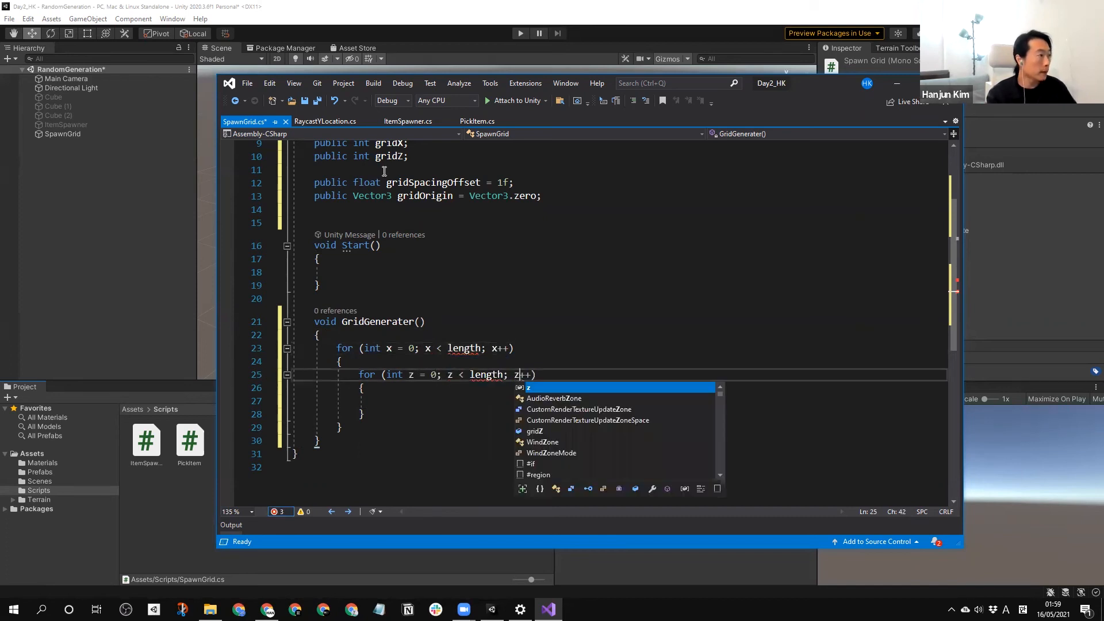
Replace the length placeholders with gridX in the outer loop and gridZ in the inner loop, and place the cursor in the inner body.
{"action": "left_click", "coordinate": [382, 144]}
{"action": "double_click", "coordinate": [469, 350]}
{"action": "type", "text": "gridX"}
{"action": "left_click", "coordinate": [389, 159]}
{"action": "double_click", "coordinate": [486, 377]}
{"action": "type", "text": "gridZ"}
{"action": "left_click", "coordinate": [471, 405]}
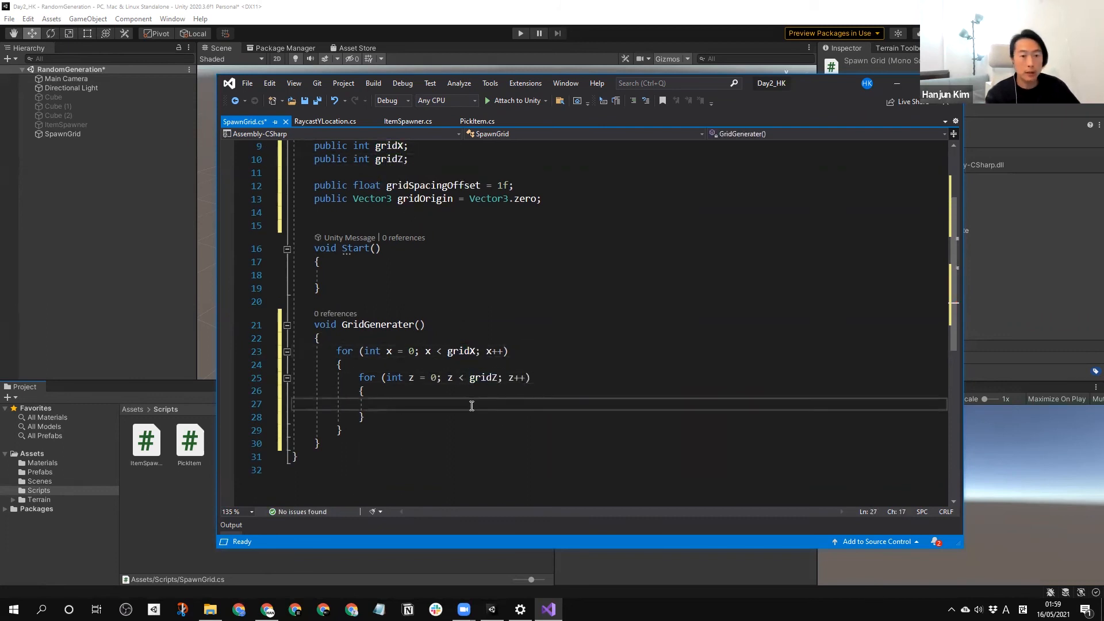
Declare a Vector3 spawnPos in the inner loop as a new Vector3 whose first component is x * gridSpacingOffset.
{"action": "type", "text": "Vector3 "}
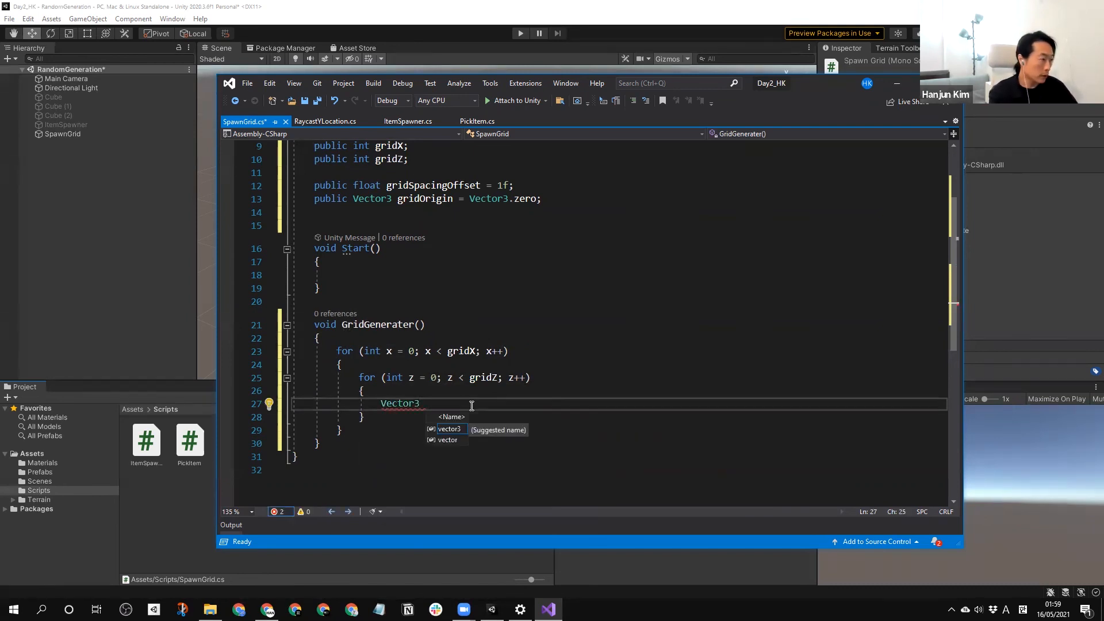
{"action": "type", "text": "spa"}
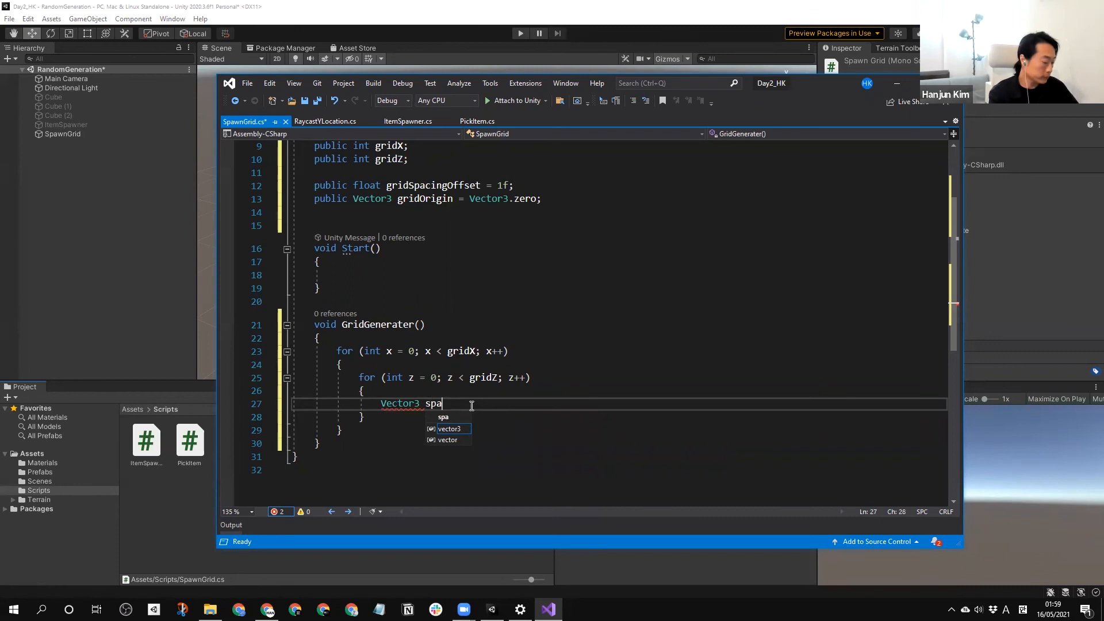
{"action": "type", "text": "wnPos ="}
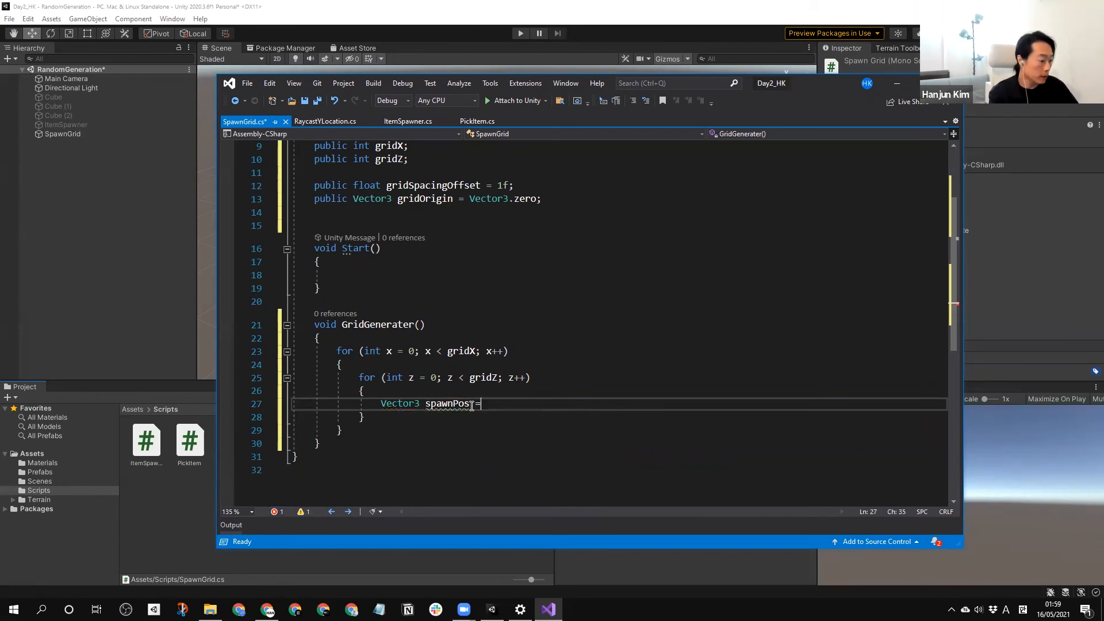
{"action": "type", "text": "= new "}
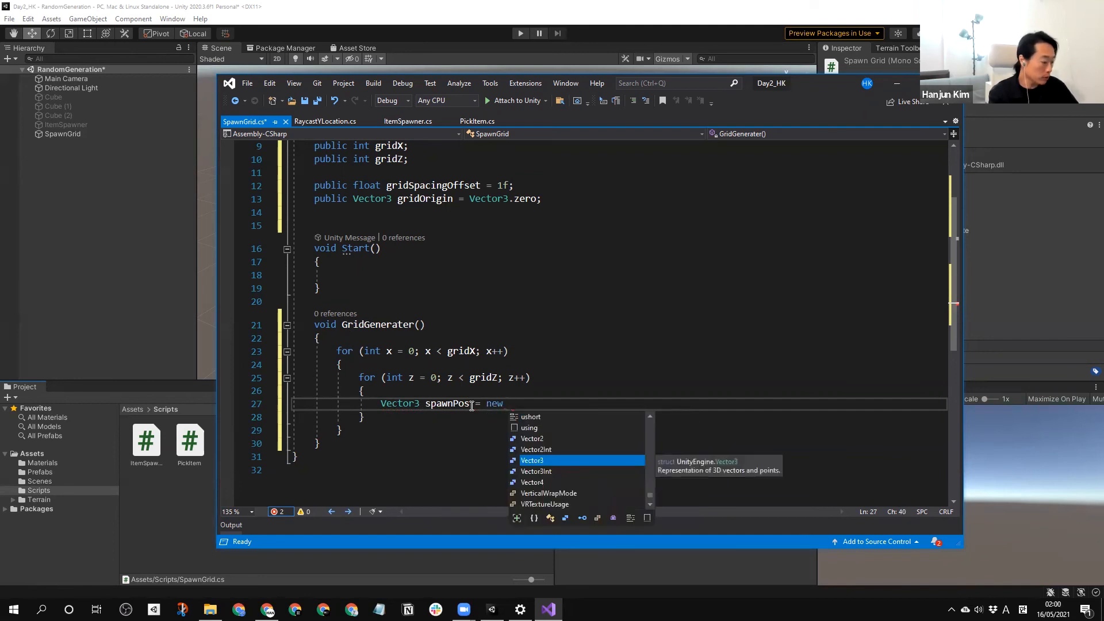
{"action": "type", "text": "Vector3"}
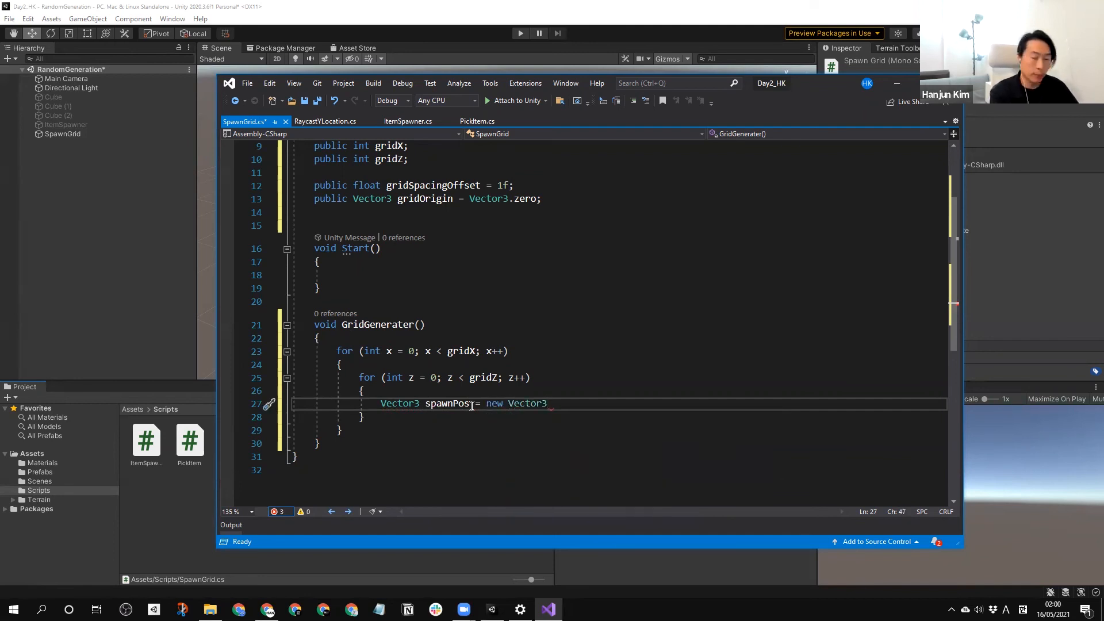
{"action": "type", "text": "(x"}
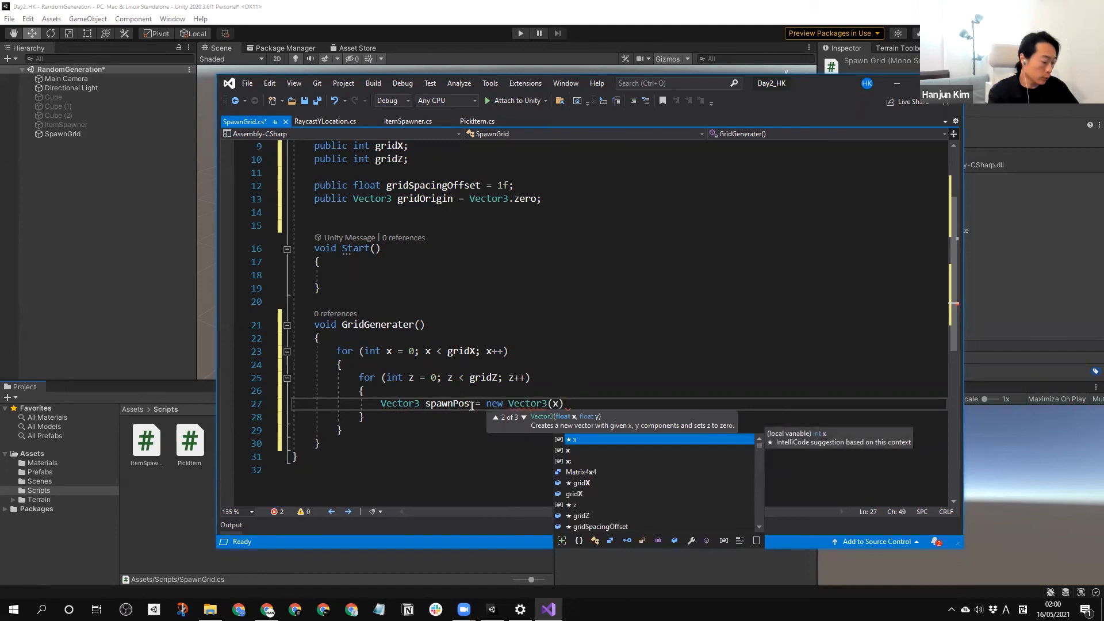
{"action": "type", "text": " *"}
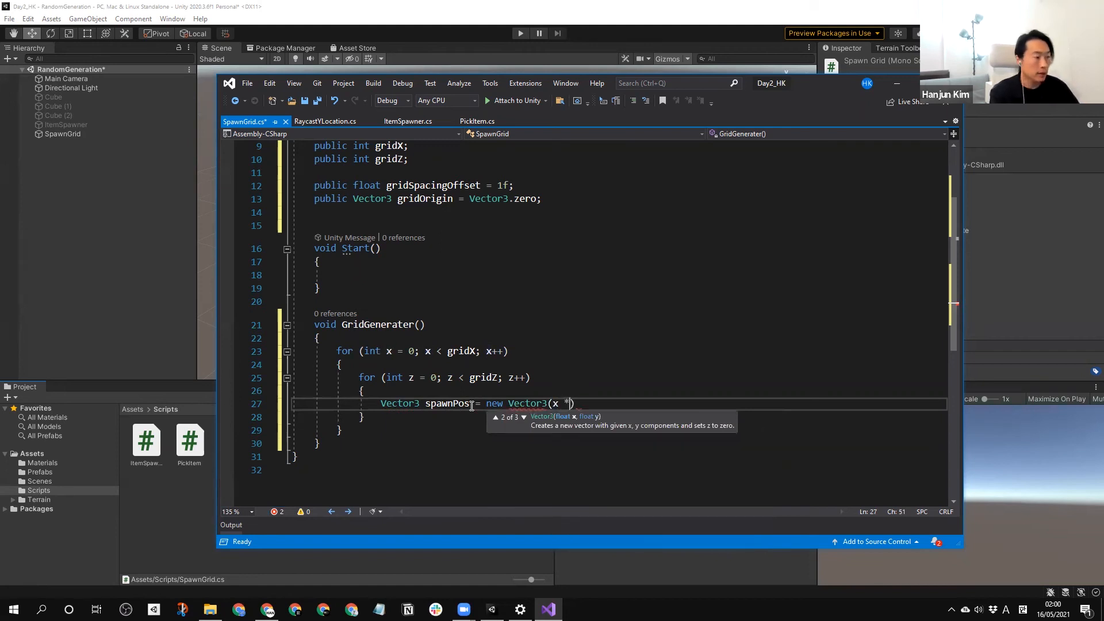
{"action": "type", "text": " gridSpacingOffset"}
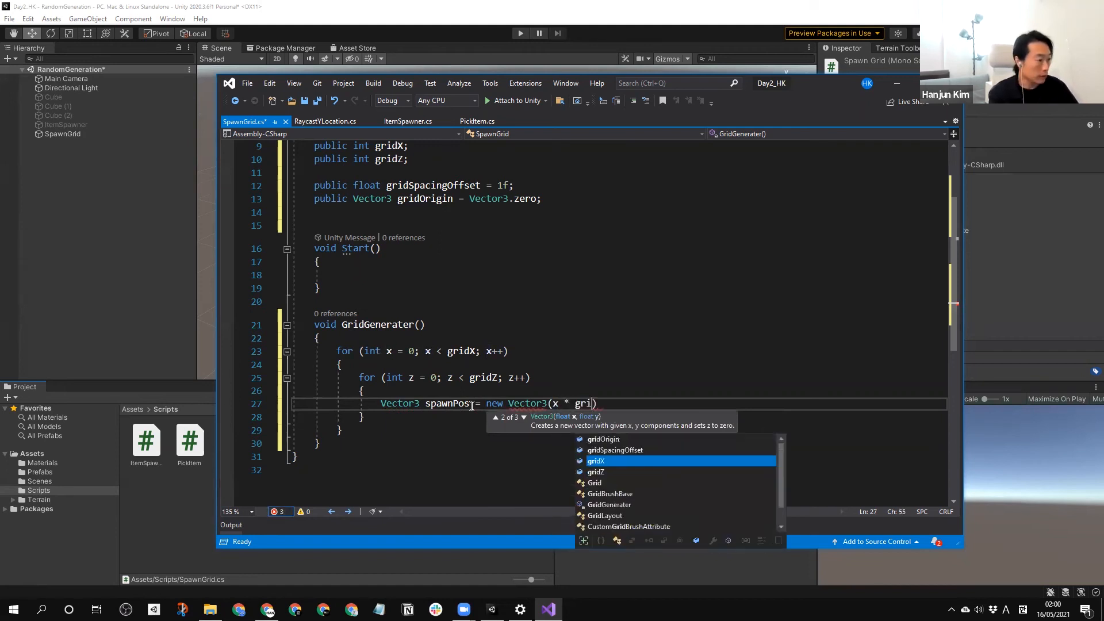
{"action": "key", "text": "Tab"}
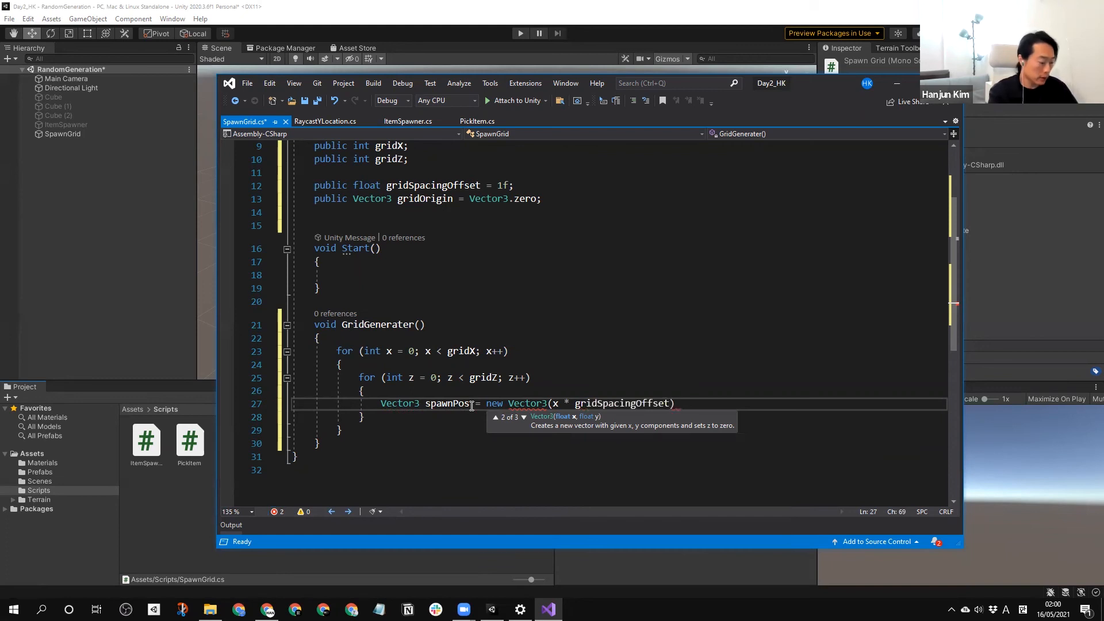
{"action": "type", "text": ", y*gridSpacingOffset"}
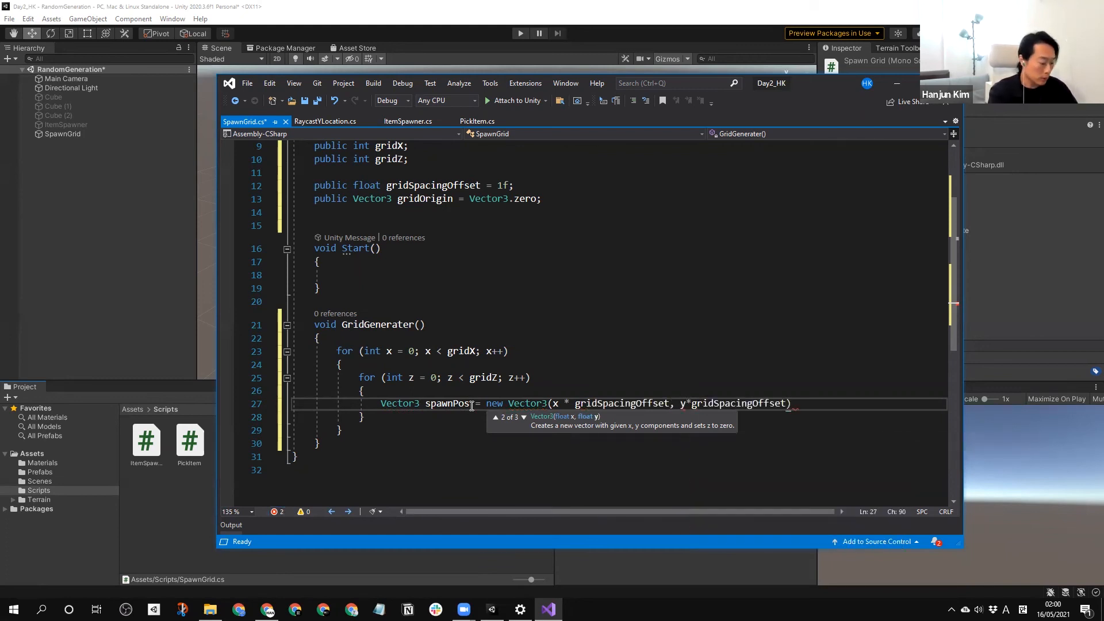
{"action": "type", "text": ","}
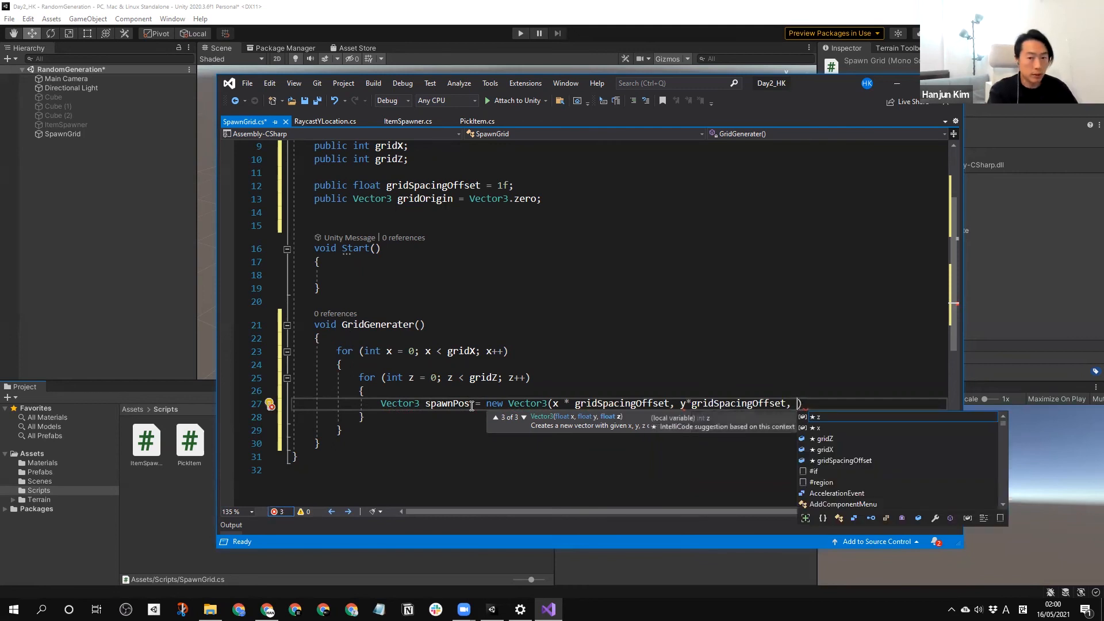
{"action": "key", "text": "BackSpace"}
{"action": "key", "text": "BackSpace"}
{"action": "key", "text": "BackSpace"}
{"action": "key", "text": "BackSpace"}
{"action": "key", "text": "BackSpace"}
{"action": "key", "text": "BackSpace"}
{"action": "key", "text": "BackSpace"}
{"action": "key", "text": "BackSpace"}
{"action": "key", "text": "BackSpace"}
{"action": "key", "text": "BackSpace"}
{"action": "key", "text": "BackSpace"}
{"action": "key", "text": "BackSpace"}
{"action": "key", "text": "BackSpace"}
{"action": "key", "text": "BackSpace"}
{"action": "key", "text": "BackSpace"}
{"action": "key", "text": "BackSpace"}
{"action": "key", "text": "BackSpace"}
{"action": "key", "text": "BackSpace"}
{"action": "key", "text": "BackSpace"}
{"action": "key", "text": "BackSpace"}
{"action": "key", "text": "BackSpace"}
Complete the spawnPos vector with 0 for y and z * gridSpacingOffset for z, ending the statement with a new line.
{"action": "type", "text": "0, "}
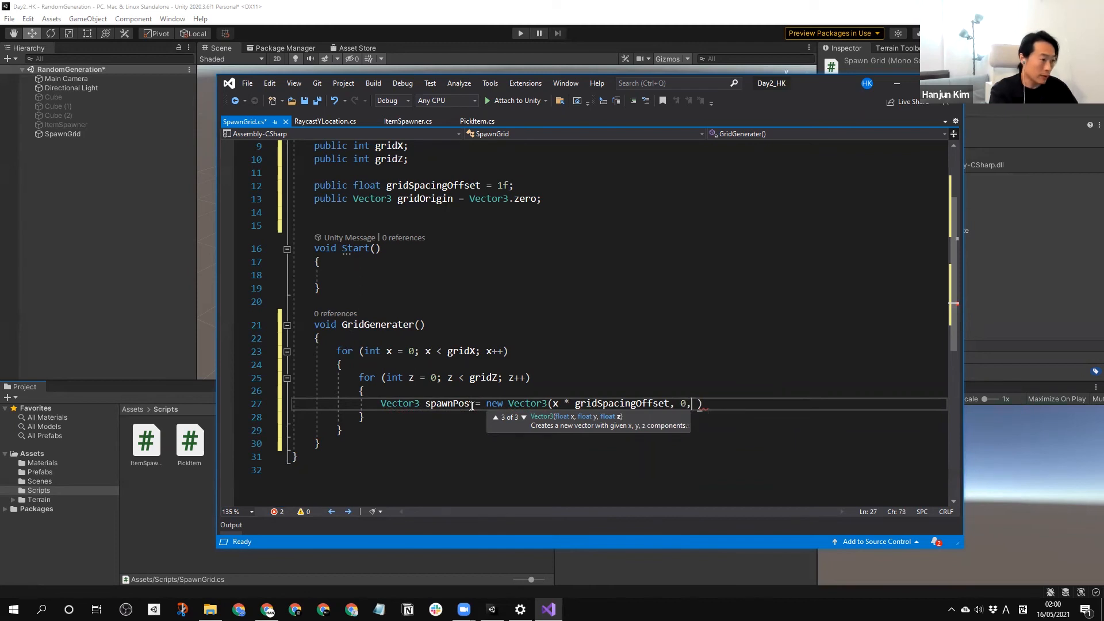
{"action": "type", "text": "z*"}
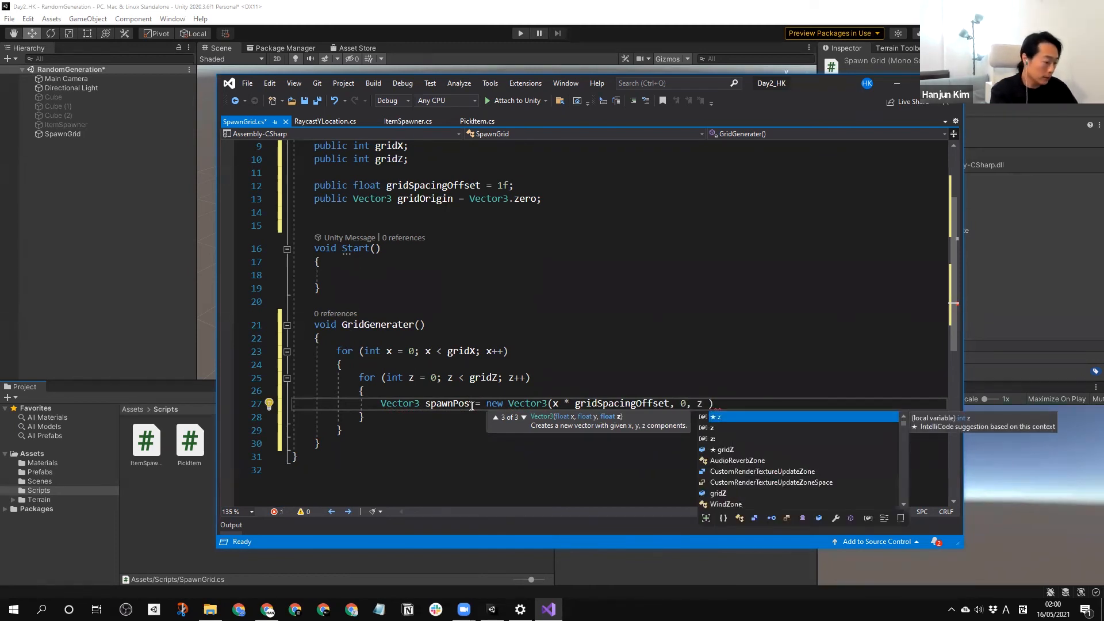
{"action": "type", "text": "gridSpacingOffset "}
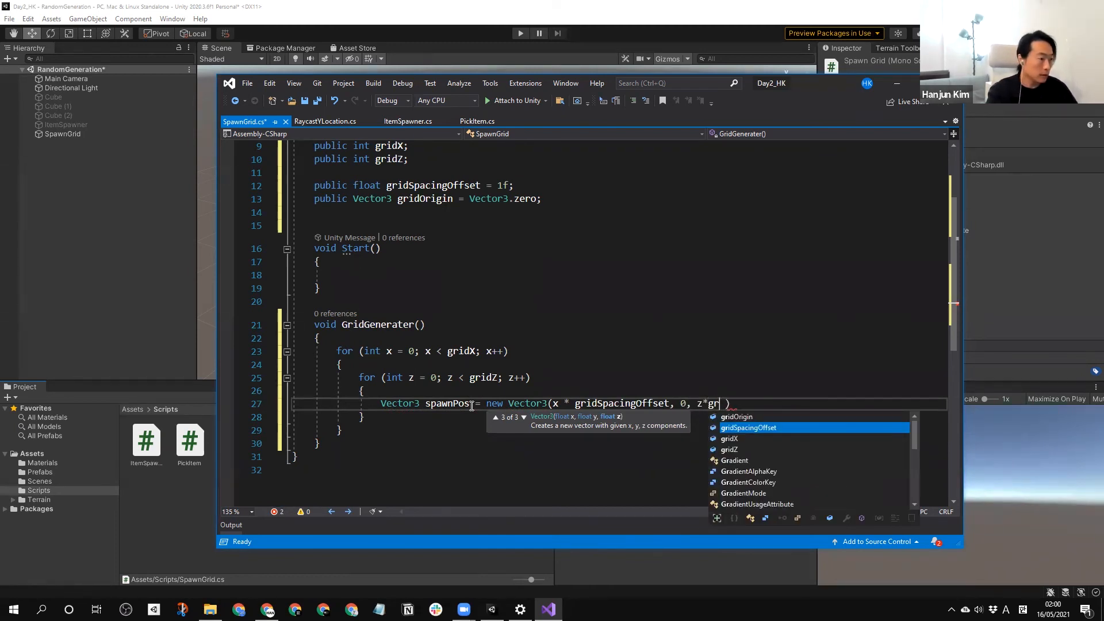
{"action": "type", "text": ");"}
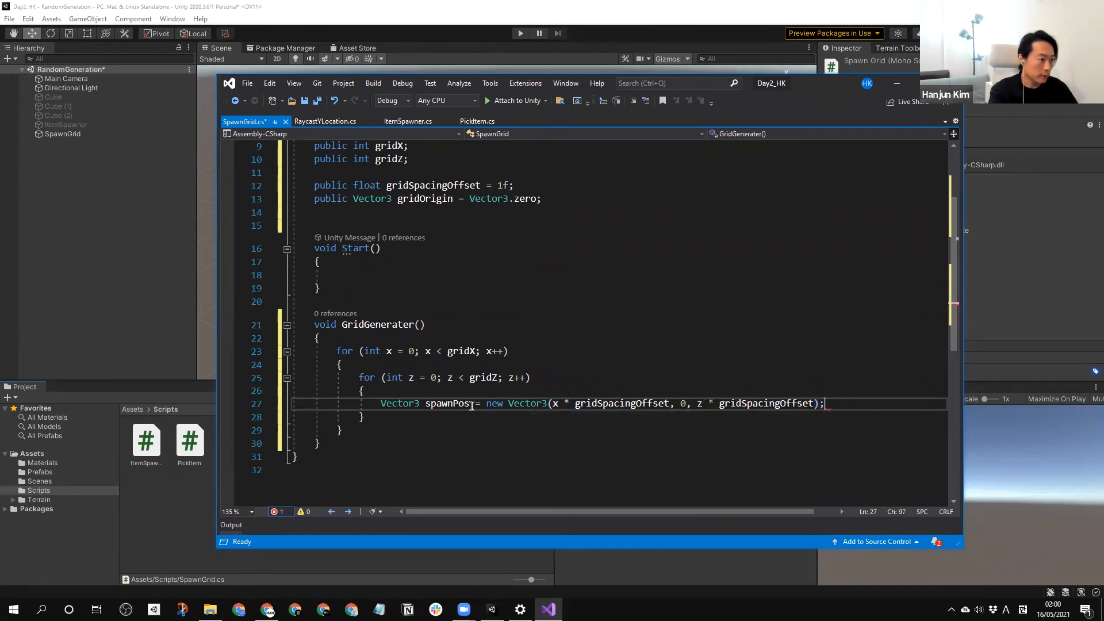
{"action": "key", "text": "Return"}
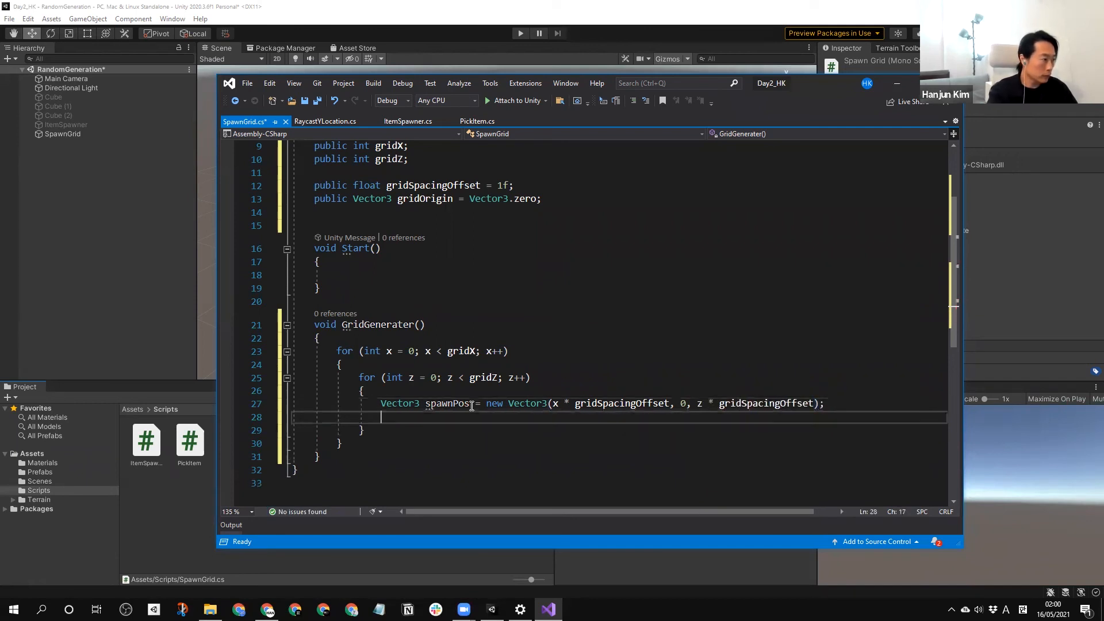
{"action": "type", "text": "GameObject "}
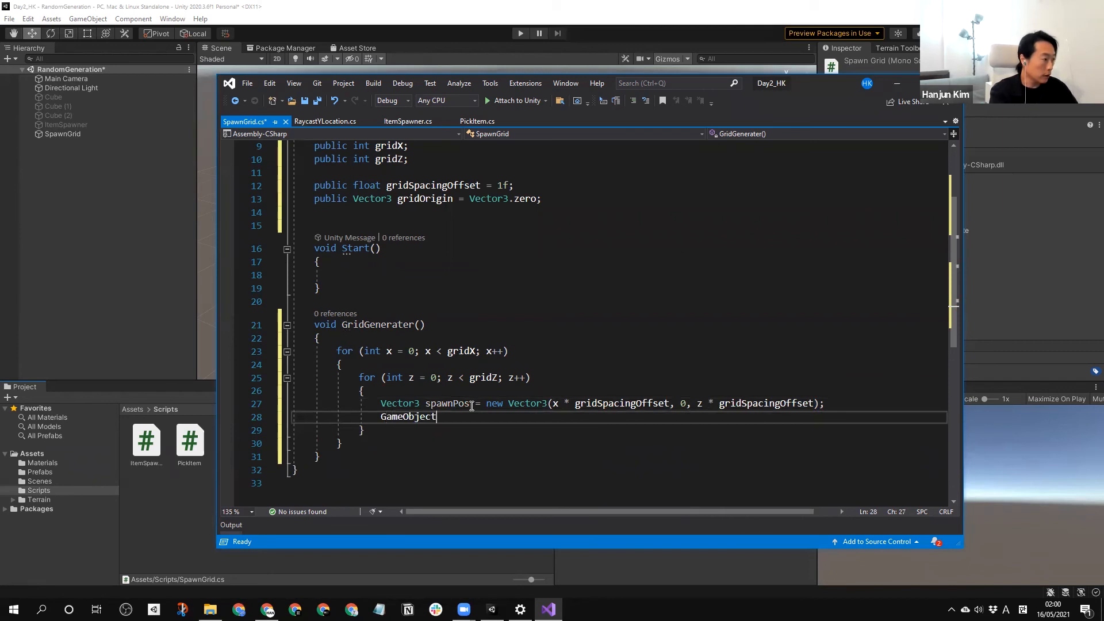
{"action": "type", "text": "New"}
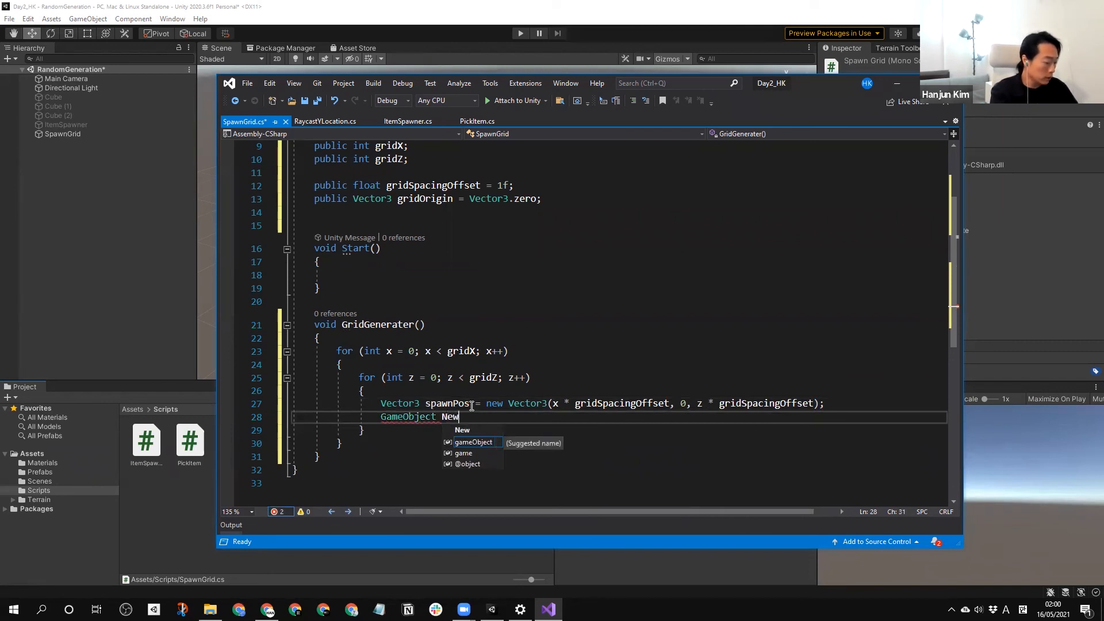
{"action": "type", "text": "Obj ="}
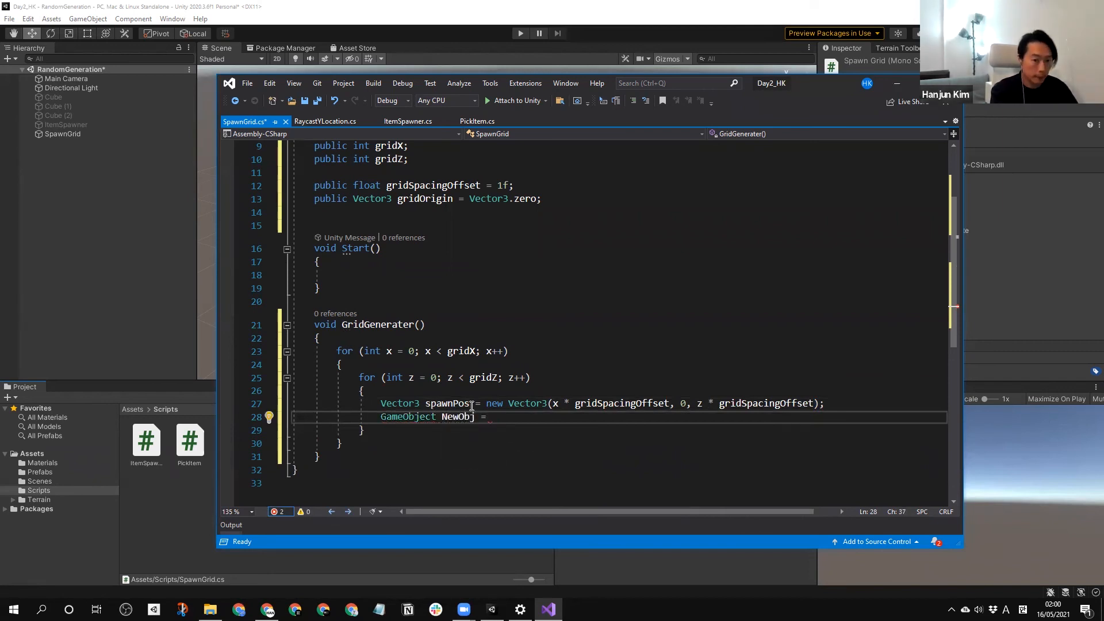
{"action": "key", "text": "Left"}
{"action": "key", "text": "Left"}
{"action": "key", "text": "Left"}
{"action": "key", "text": "Left"}
{"action": "key", "text": "BackSpace"}
{"action": "type", "text": "n"}
{"action": "key", "text": "End"}
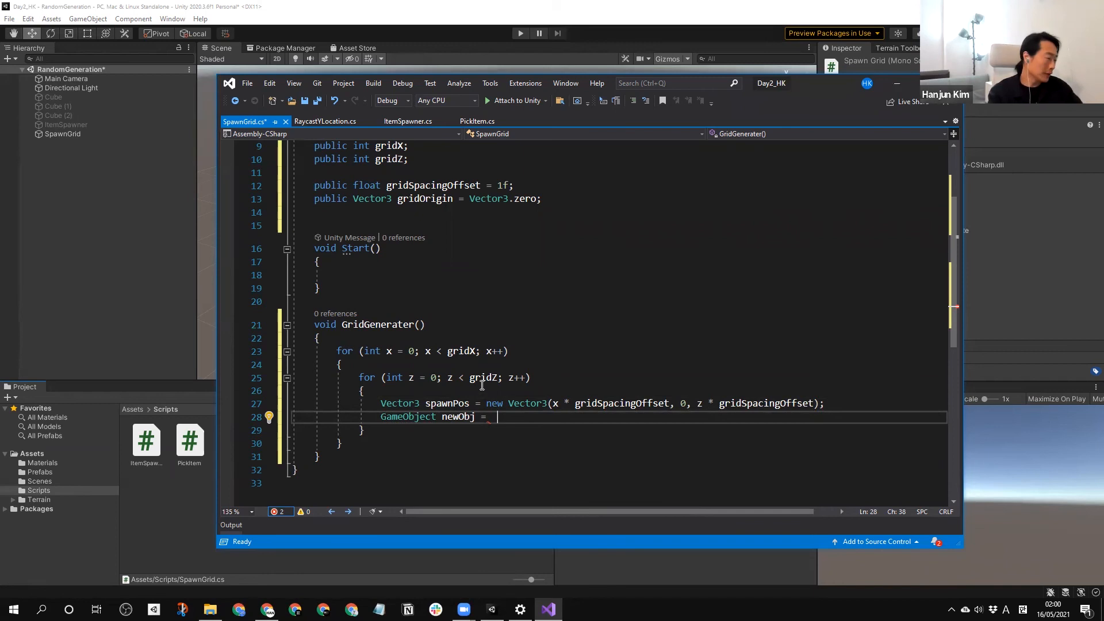
{"action": "key", "text": "shift+Home"}
{"action": "key", "text": "BackSpace"}
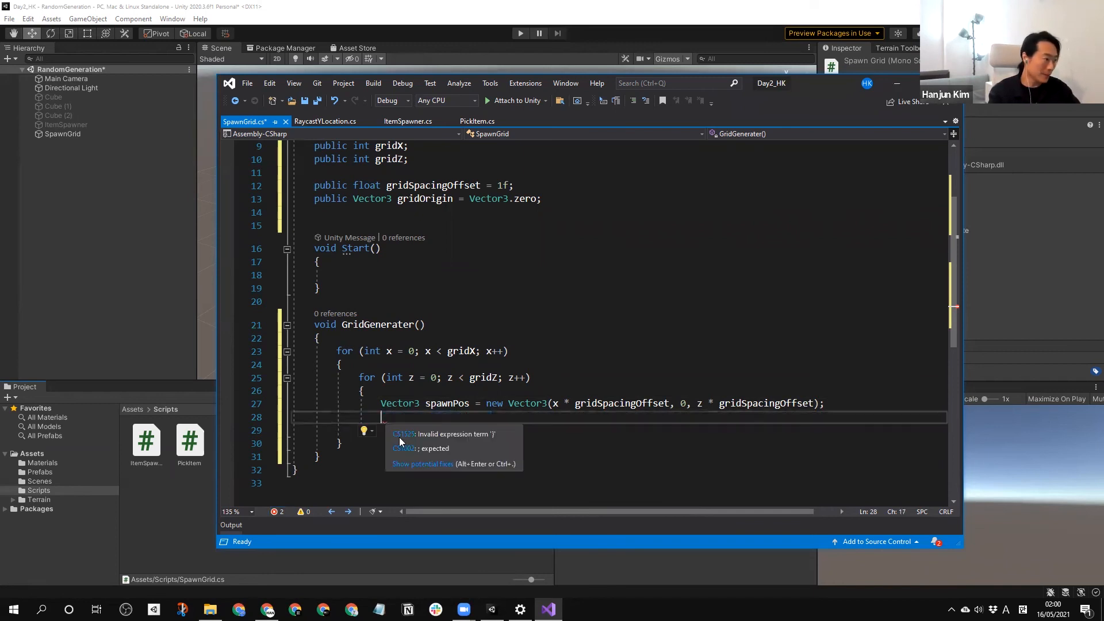
Add blank lines after the GridGenerater method's closing brace.
{"action": "left_click", "coordinate": [347, 453]}
{"action": "scroll", "coordinate": [376, 375], "scroll_direction": "down", "scroll_amount": 2}
{"action": "key", "text": "Return"}
{"action": "key", "text": "Return"}
{"action": "key", "text": "Return"}
{"action": "key", "text": "Return"}
{"action": "key", "text": "Return"}
{"action": "key", "text": "Return"}
Below the spawnPos declaration, add the call PickAndSpawn(spawnPos, Quaternion.identity);.
{"action": "left_click", "coordinate": [413, 344]}
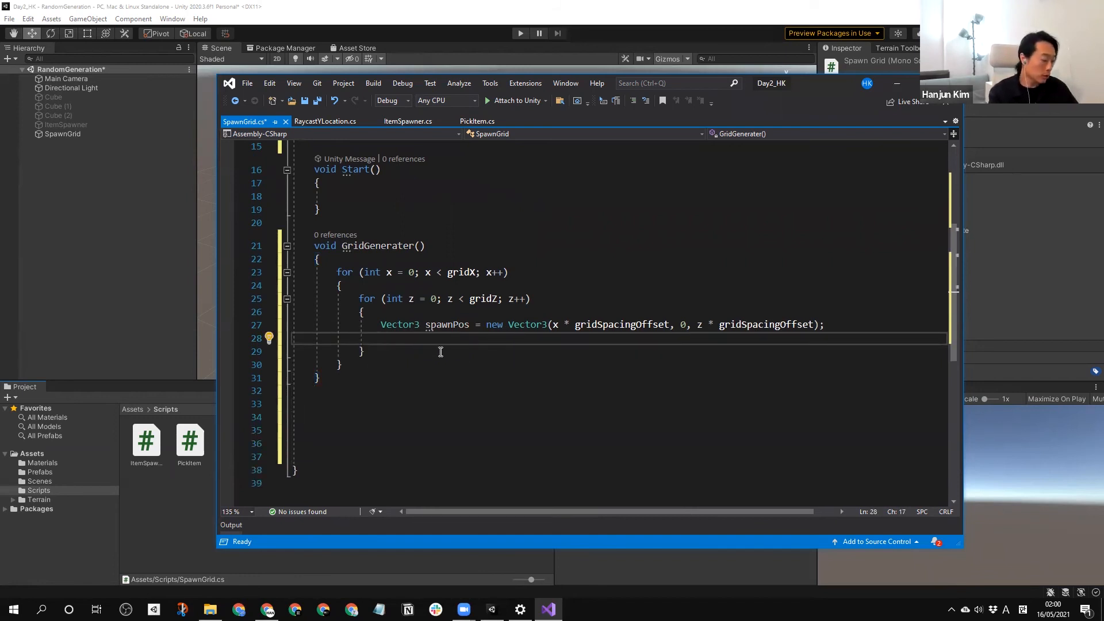
{"action": "type", "text": "Pick"}
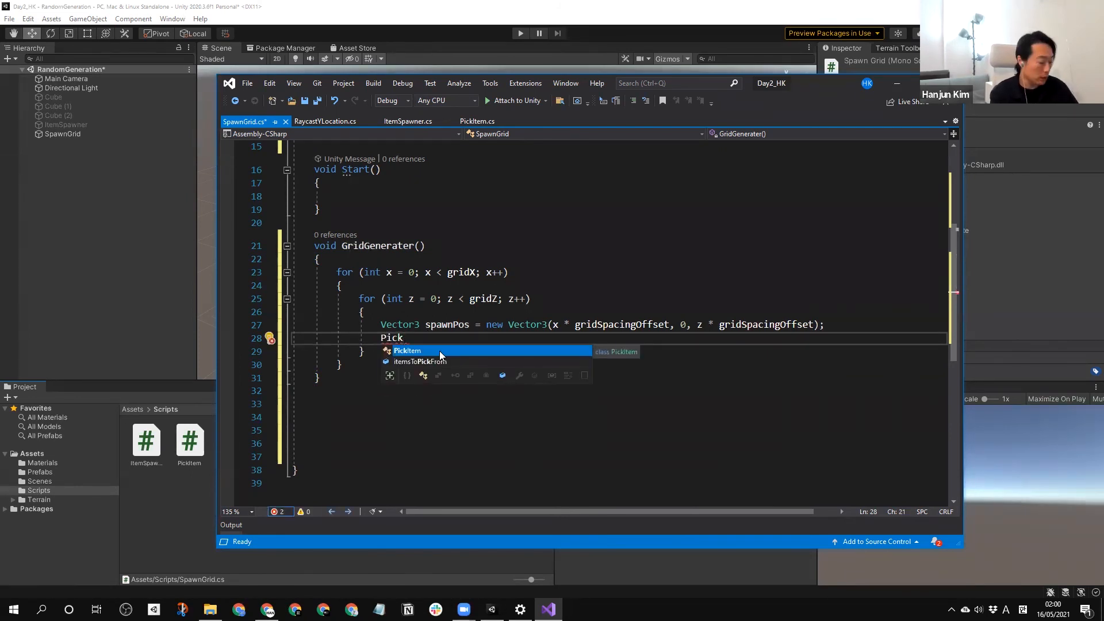
{"action": "type", "text": "And"}
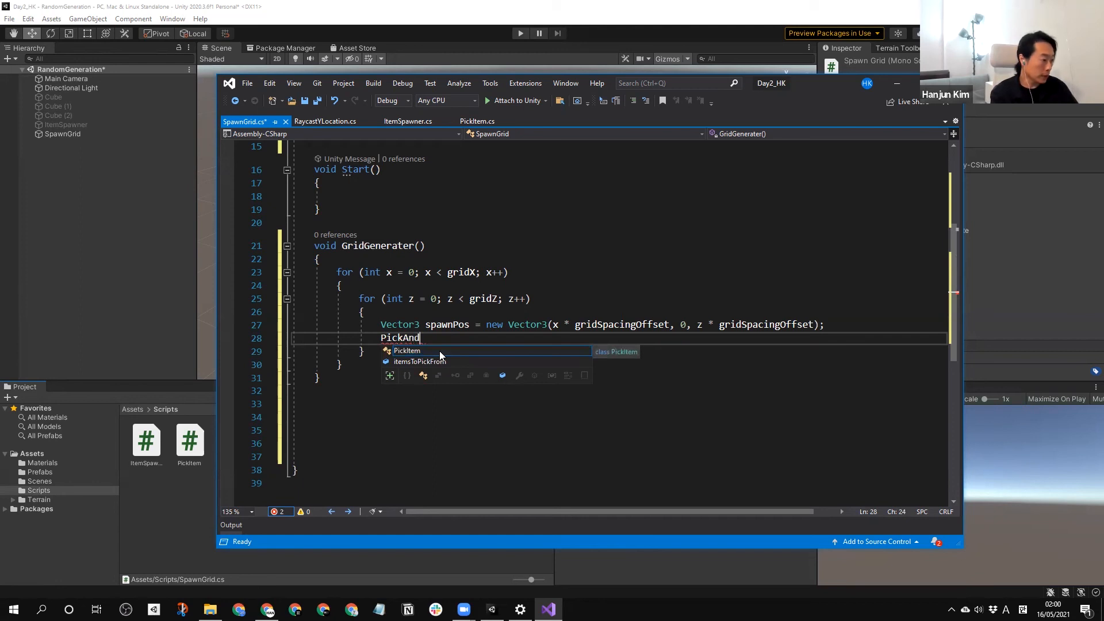
{"action": "type", "text": "Spawn("}
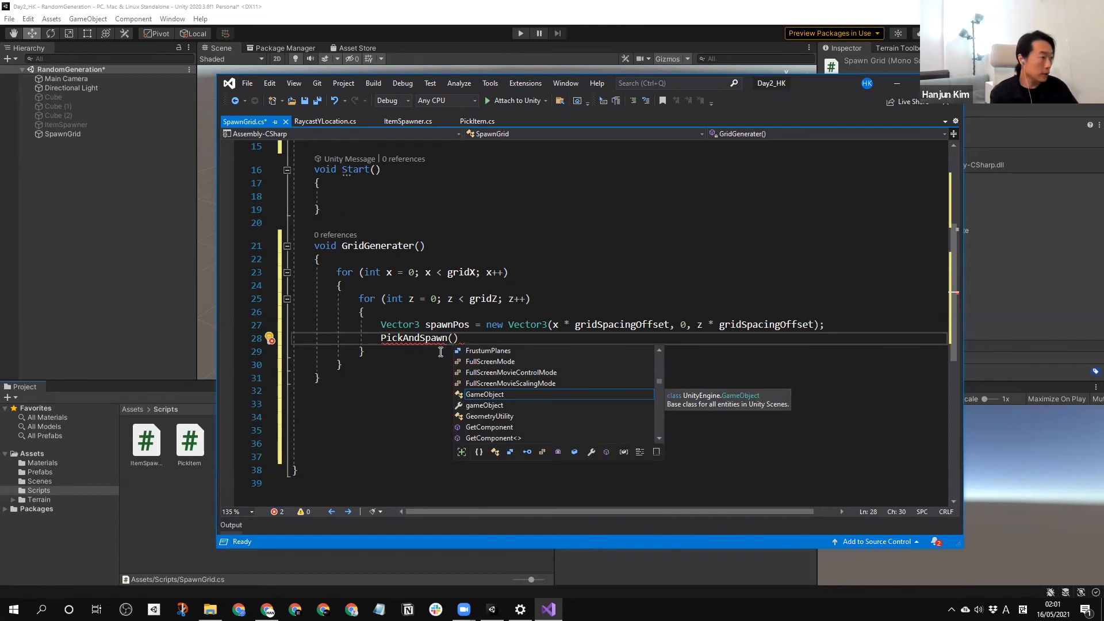
{"action": "type", "text": "s"}
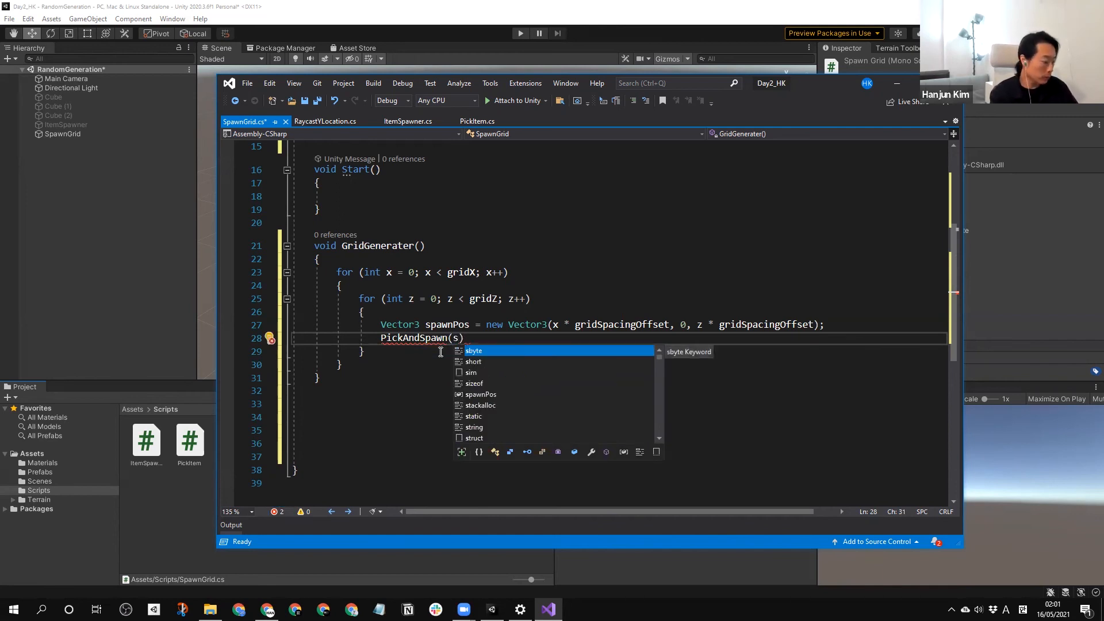
{"action": "type", "text": "pawnPos,"}
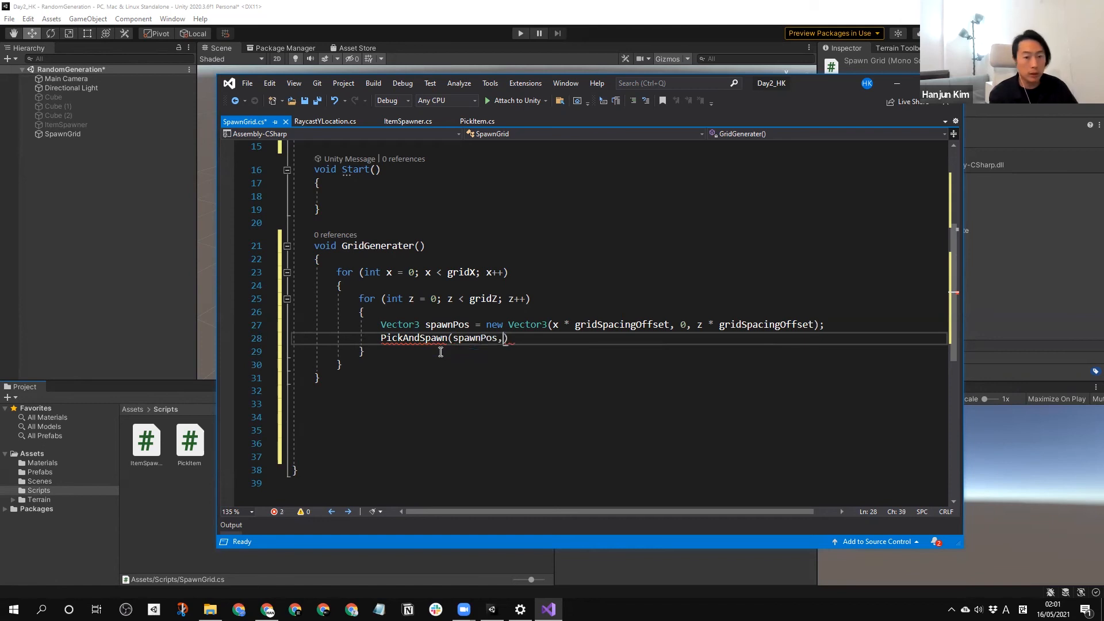
{"action": "type", "text": " Quaternion"}
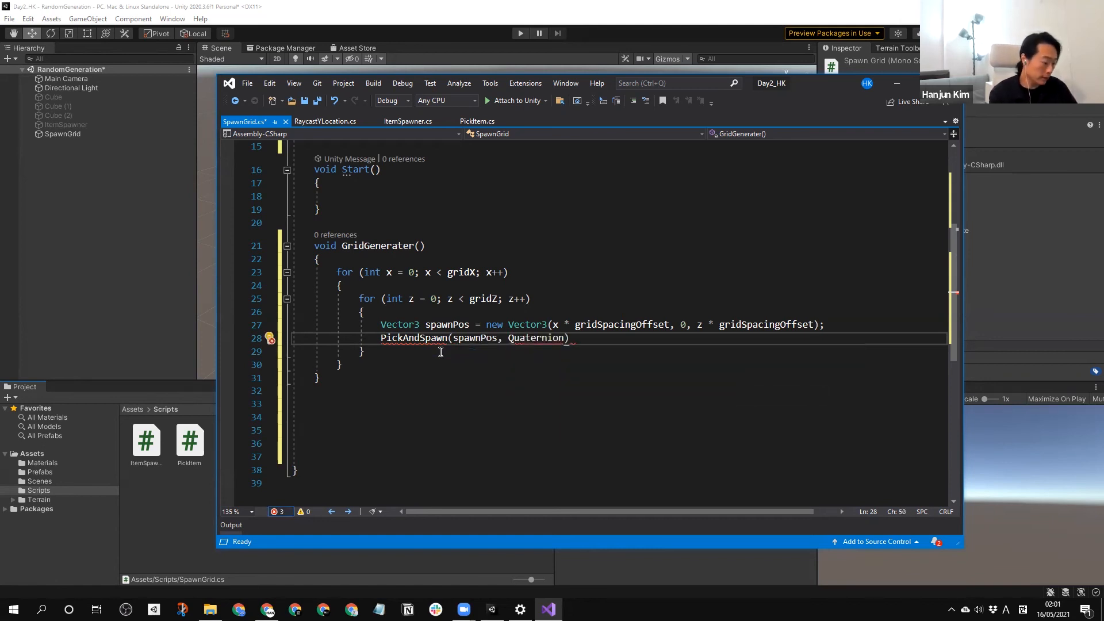
{"action": "type", "text": ".identity)"}
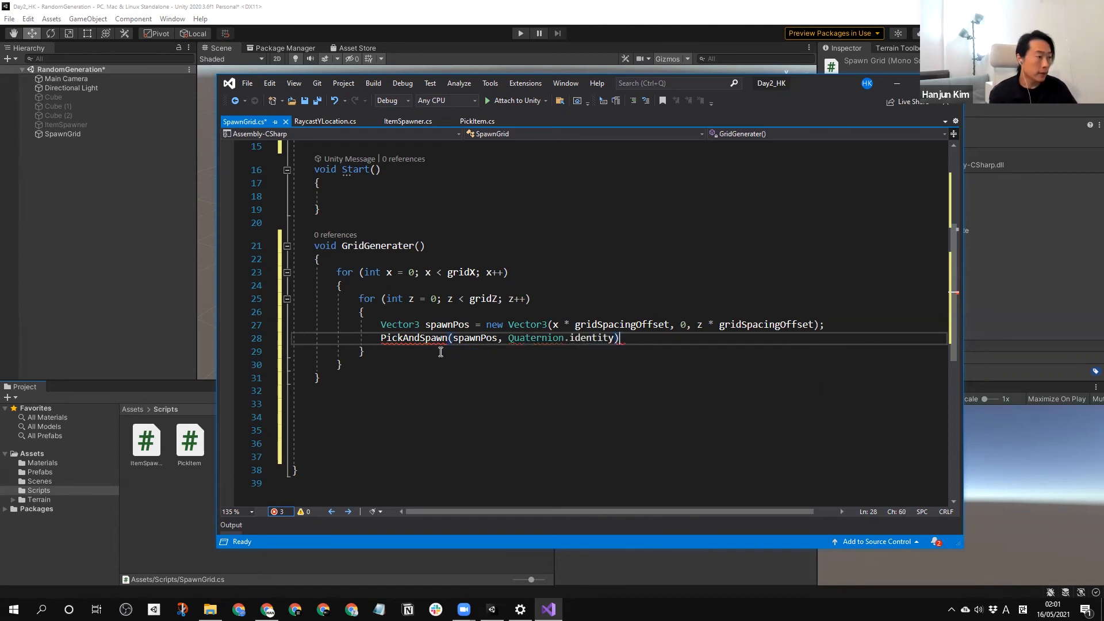
{"action": "type", "text": ";"}
Generate the missing SpawnGrid.PickAndSpawn method from its call using the suggested code fix.
{"action": "key", "text": "ctrl+period"}
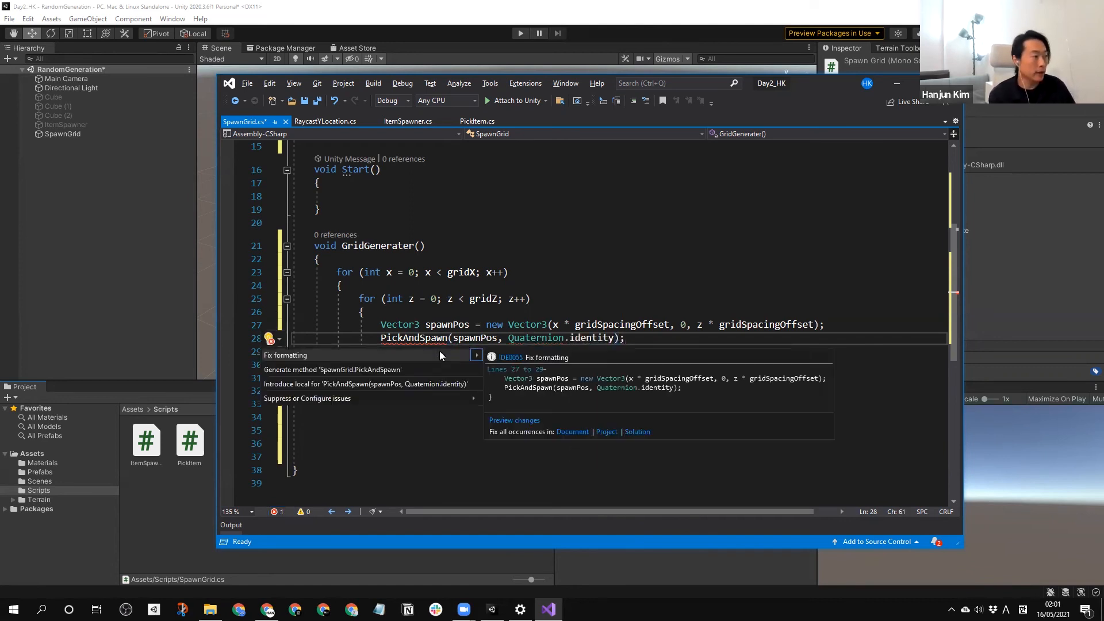
{"action": "key", "text": "Down"}
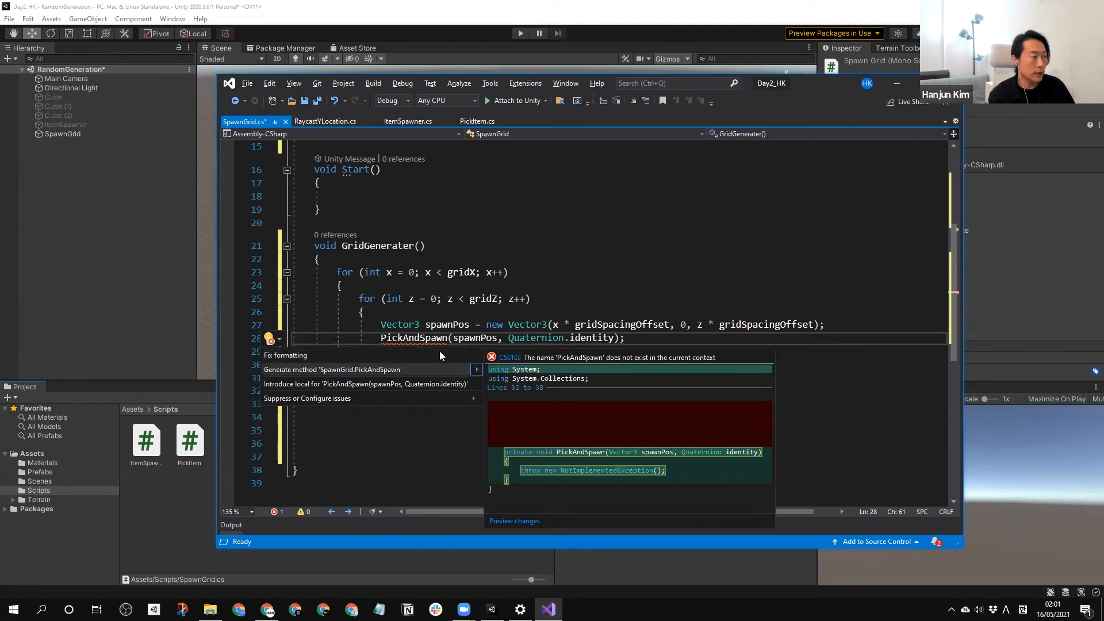
{"action": "key", "text": "Return"}
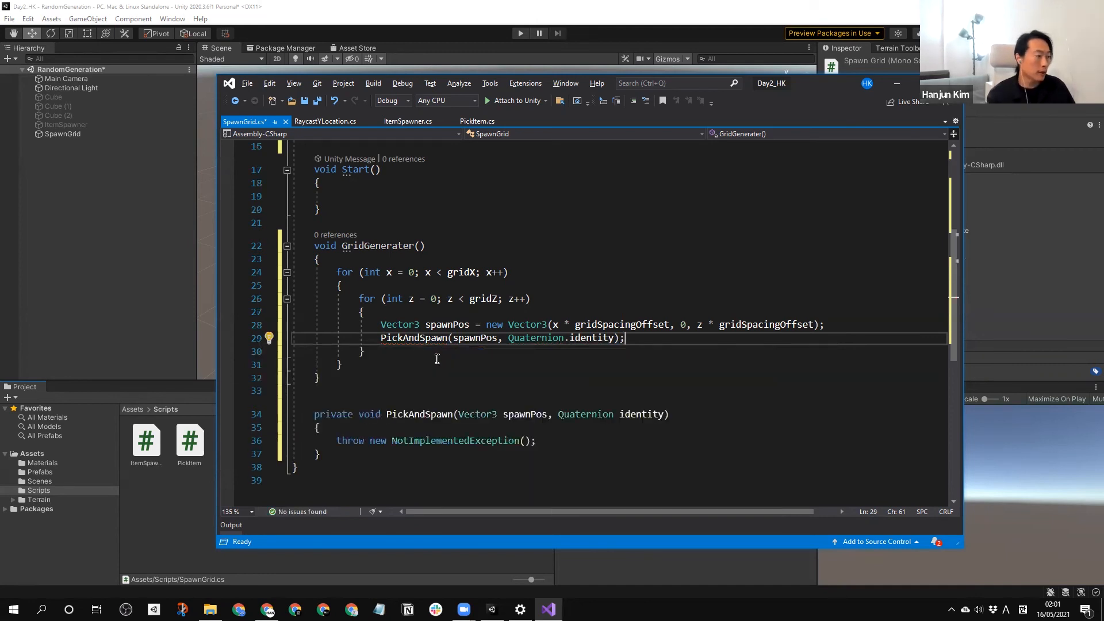
Rename the Quaternion parameter of the PickAndSpawn method to rotation.
{"action": "scroll", "coordinate": [437, 359], "scroll_direction": "down", "scroll_amount": 1}
{"action": "scroll", "coordinate": [522, 347], "scroll_direction": "down", "scroll_amount": 1}
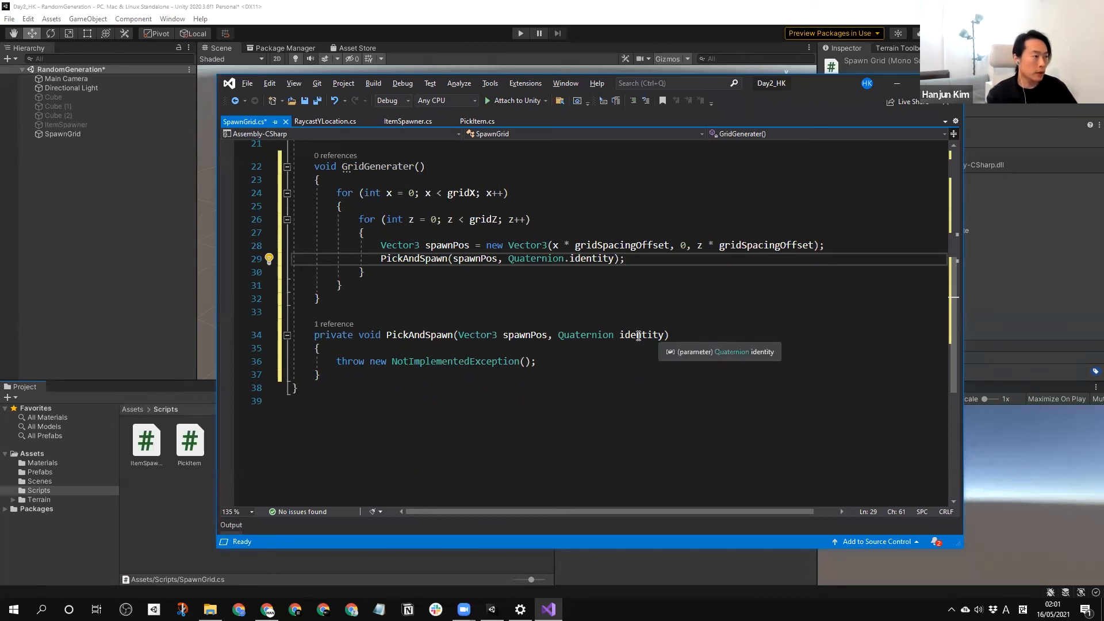
{"action": "double_click", "coordinate": [641, 335]}
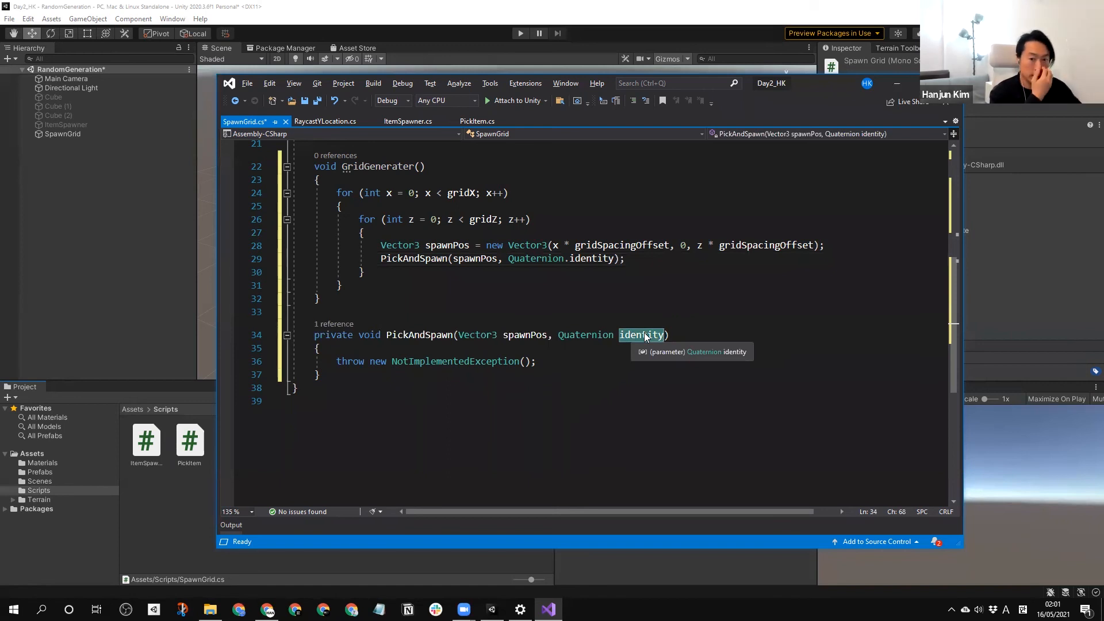
{"action": "type", "text": "roation"}
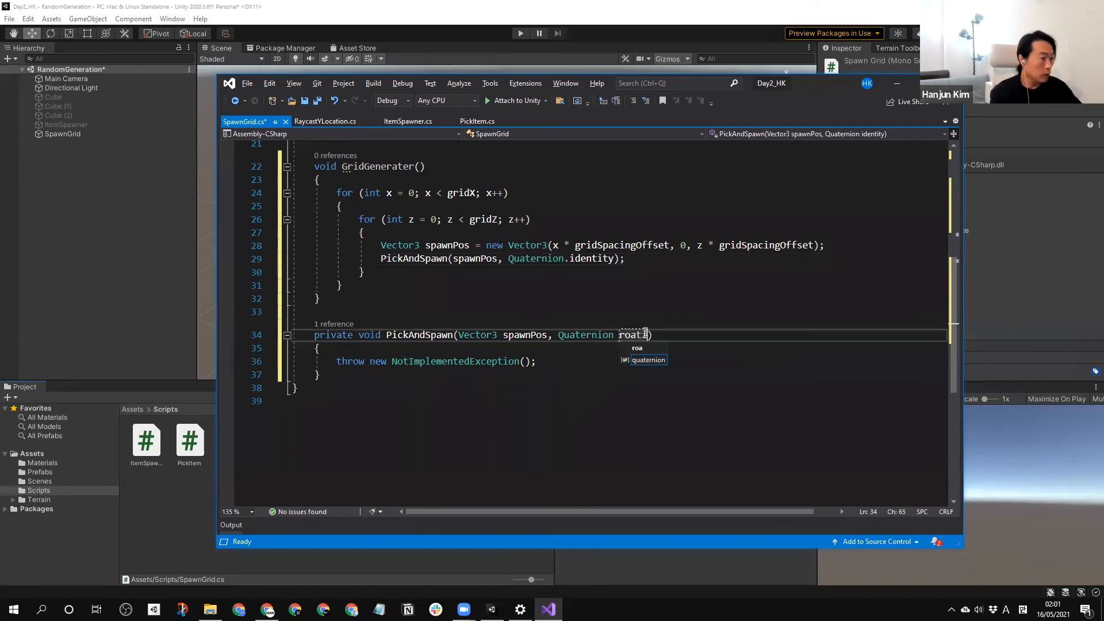
{"action": "left_click", "coordinate": [636, 335]}
{"action": "key", "text": "BackSpace"}
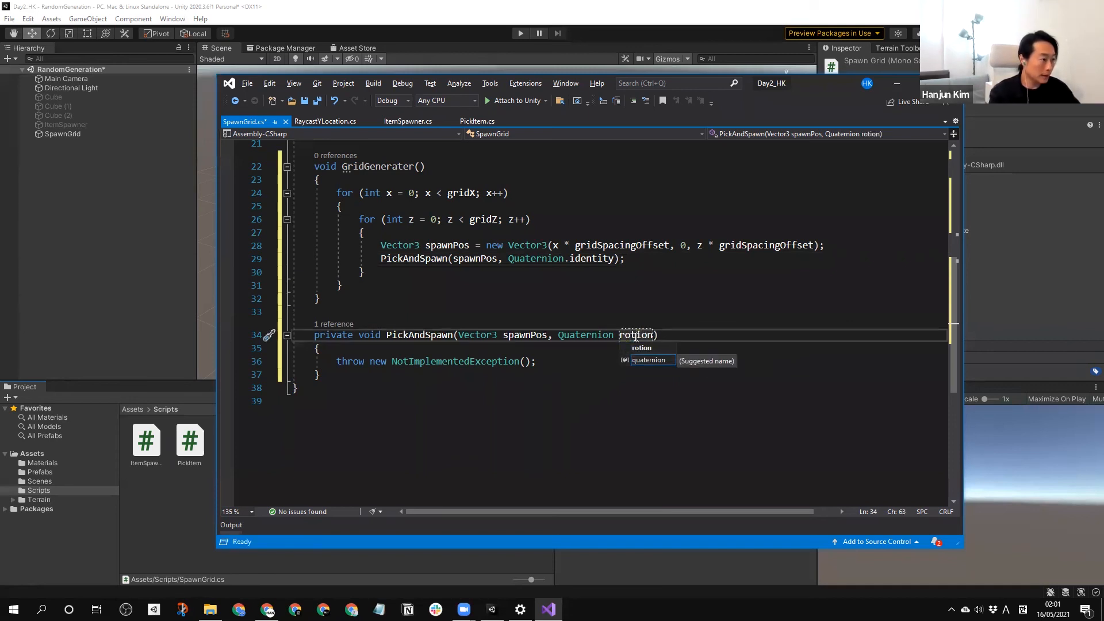
{"action": "type", "text": "at"}
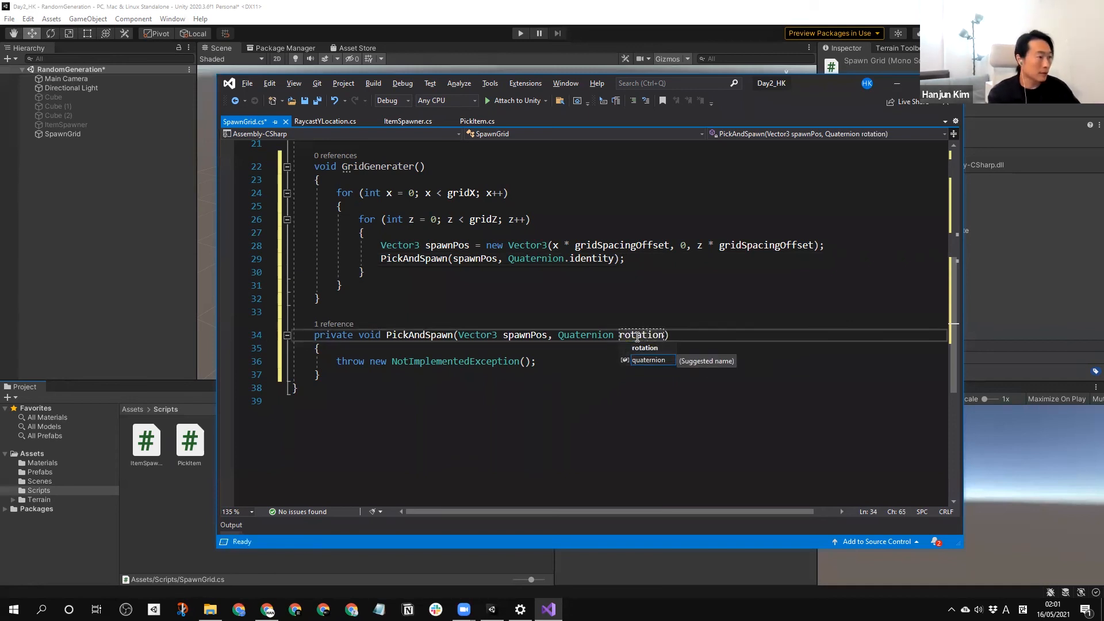
Prefix both PickAndSpawn parameters with an underscore, making them _spawnPos and _rotation.
{"action": "left_click", "coordinate": [608, 335]}
{"action": "left_click", "coordinate": [503, 334]}
{"action": "type", "text": "_"}
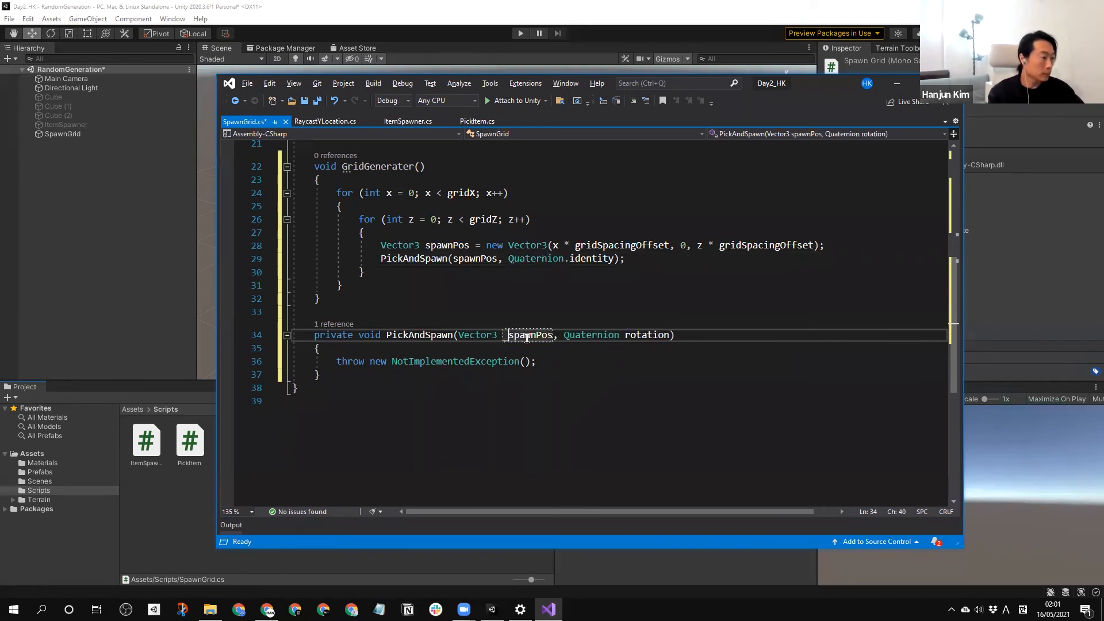
{"action": "left_click", "coordinate": [626, 335]}
{"action": "type", "text": "_"}
{"action": "left_click", "coordinate": [700, 337]}
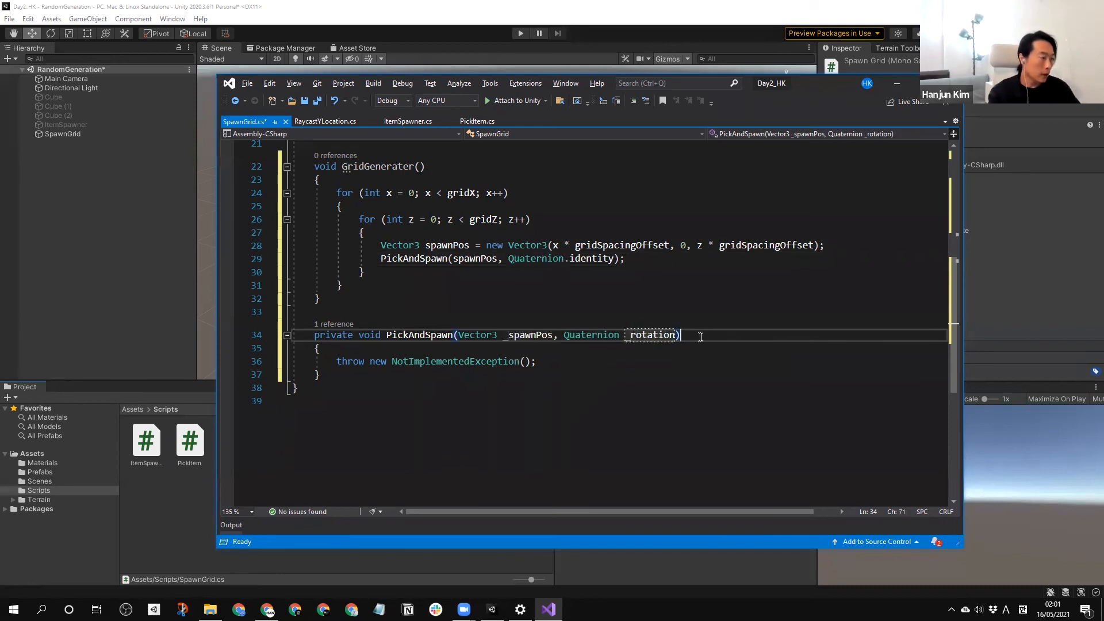
Delete the throw new NotImplementedException(); statement from the PickAndSpawn body.
{"action": "left_click", "coordinate": [668, 348]}
{"action": "left_click_drag", "start_coordinate": [566, 362], "coordinate": [337, 362]}
{"action": "key", "text": "Delete"}
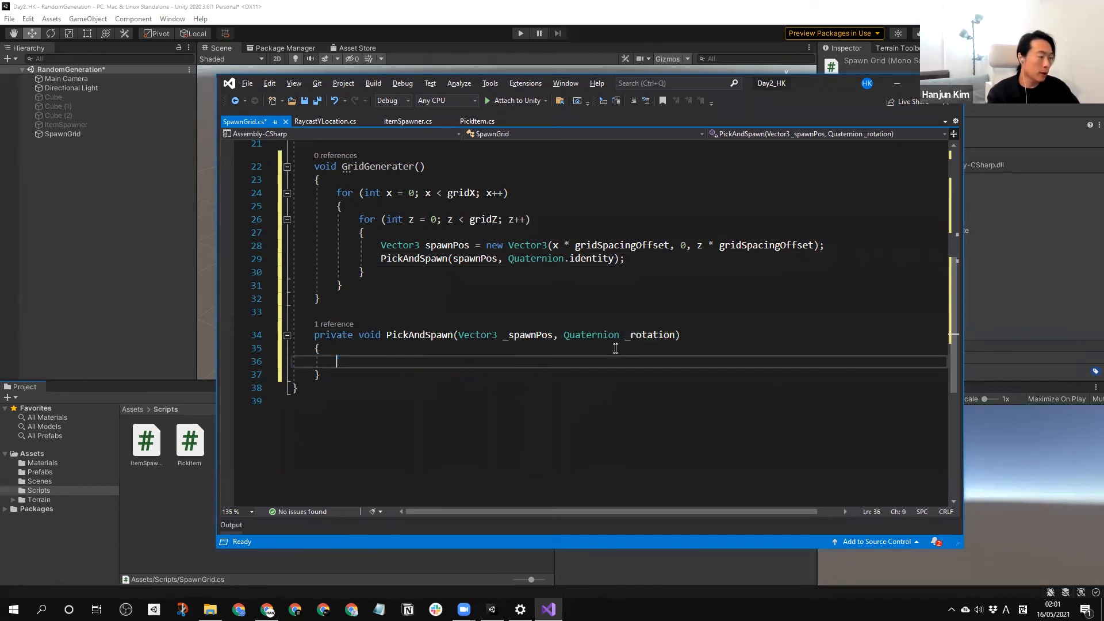
In the empty PickAndSpawn body, start the declaration int randomIndex = with a blank line below it.
{"action": "left_click", "coordinate": [535, 335]}
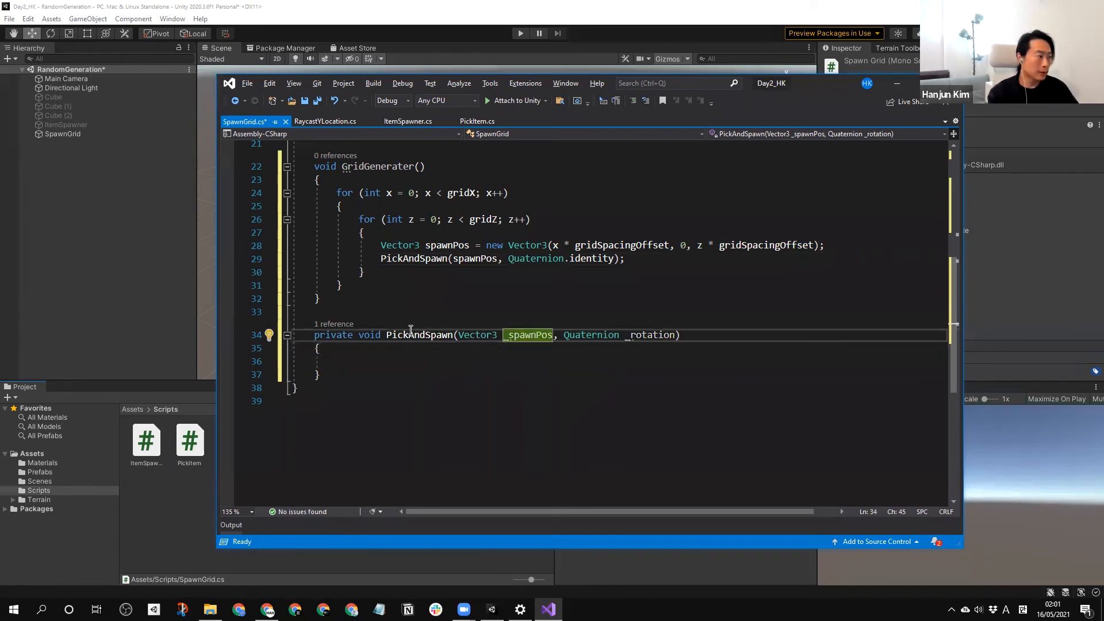
{"action": "left_click", "coordinate": [435, 372]}
{"action": "left_click", "coordinate": [435, 361]}
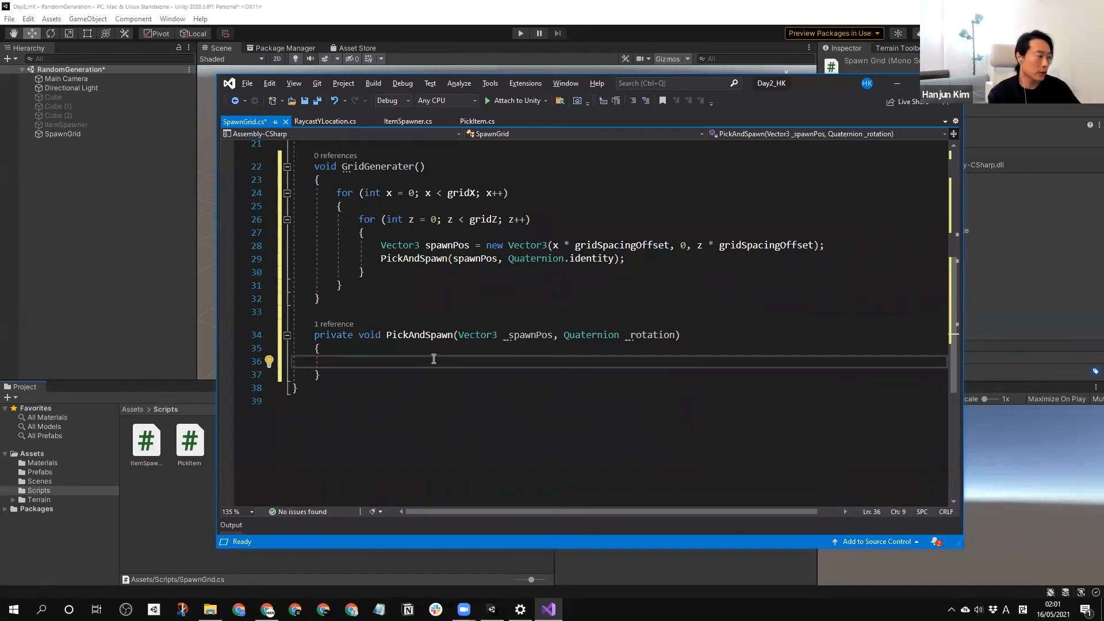
{"action": "key", "text": "Return"}
{"action": "key", "text": "Up"}
{"action": "type", "text": "int "}
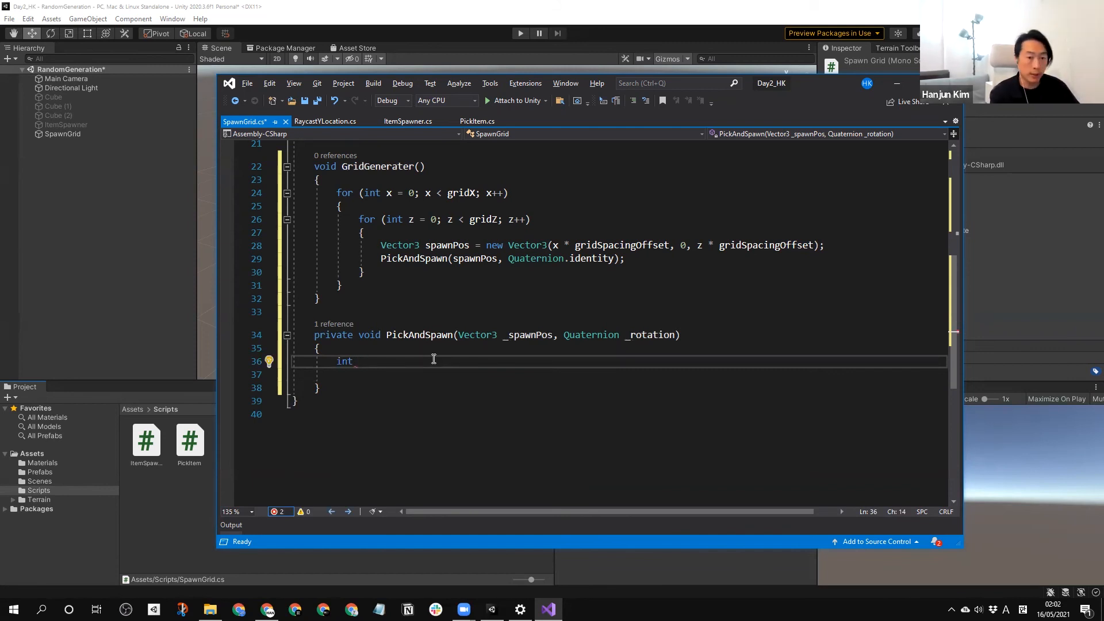
{"action": "type", "text": " ran"}
{"action": "key", "text": "BackSpace"}
{"action": "key", "text": "BackSpace"}
{"action": "key", "text": "BackSpace"}
{"action": "key", "text": "BackSpace"}
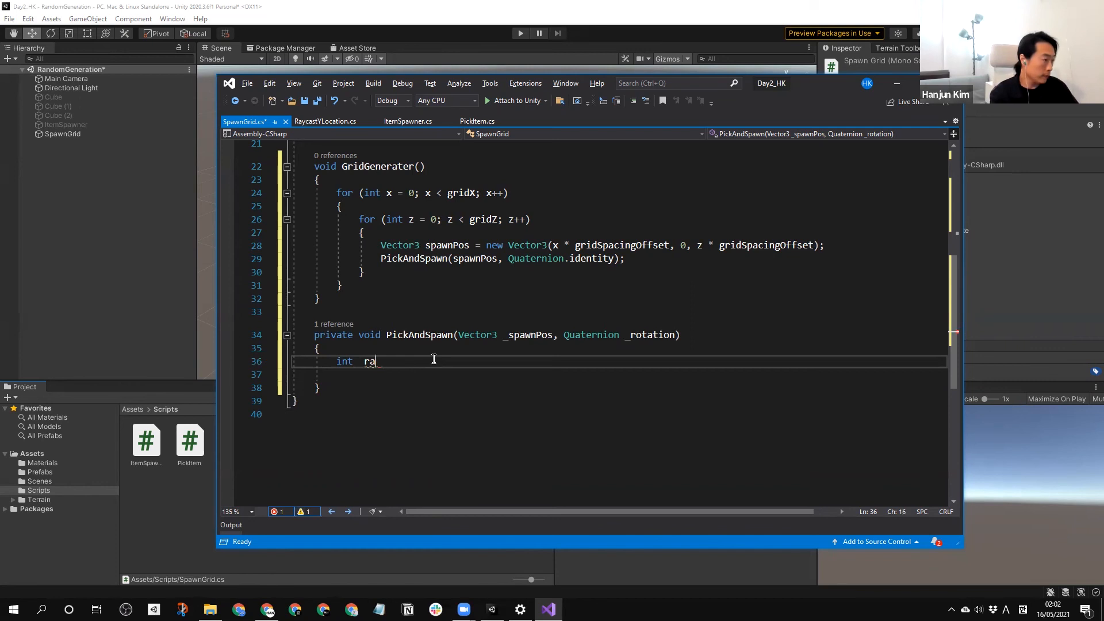
{"action": "type", "text": "randomIndec"}
{"action": "key", "text": "BackSpace"}
{"action": "type", "text": "x = Random"}
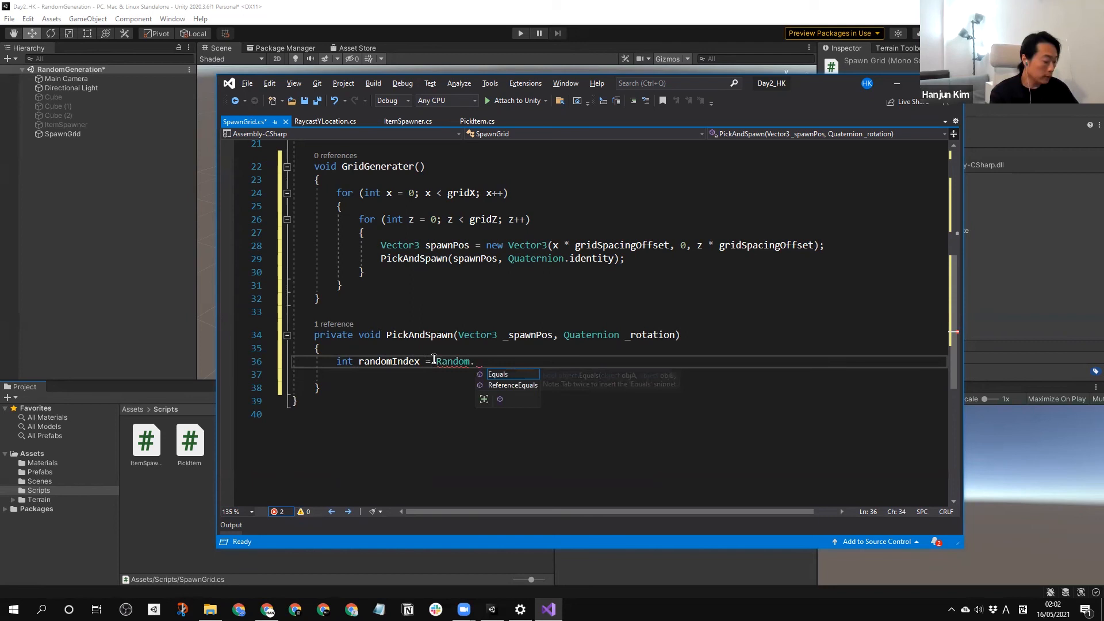
{"action": "type", "text": ".R"}
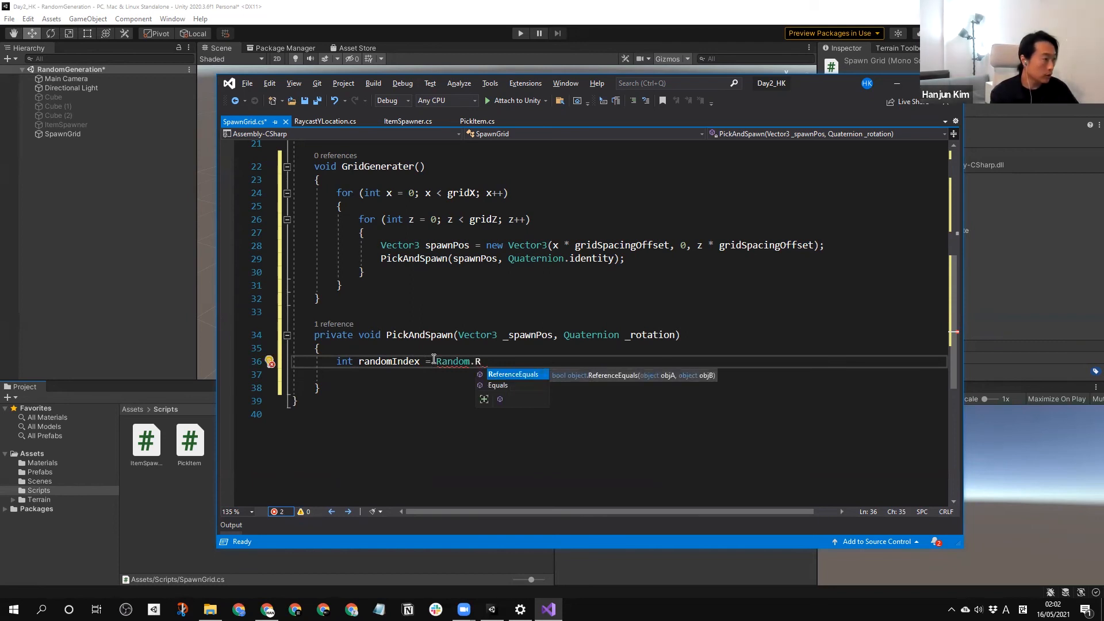
{"action": "type", "text": "a"}
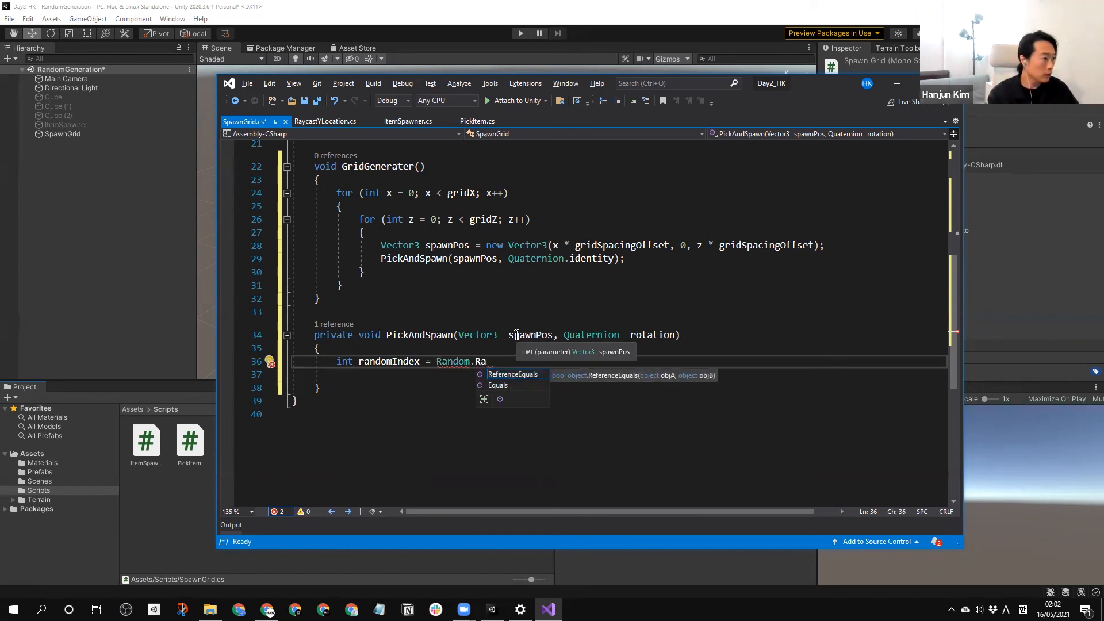
Begin the value assigned to randomIndex with a Random.Range( call.
{"action": "left_click", "coordinate": [668, 449]}
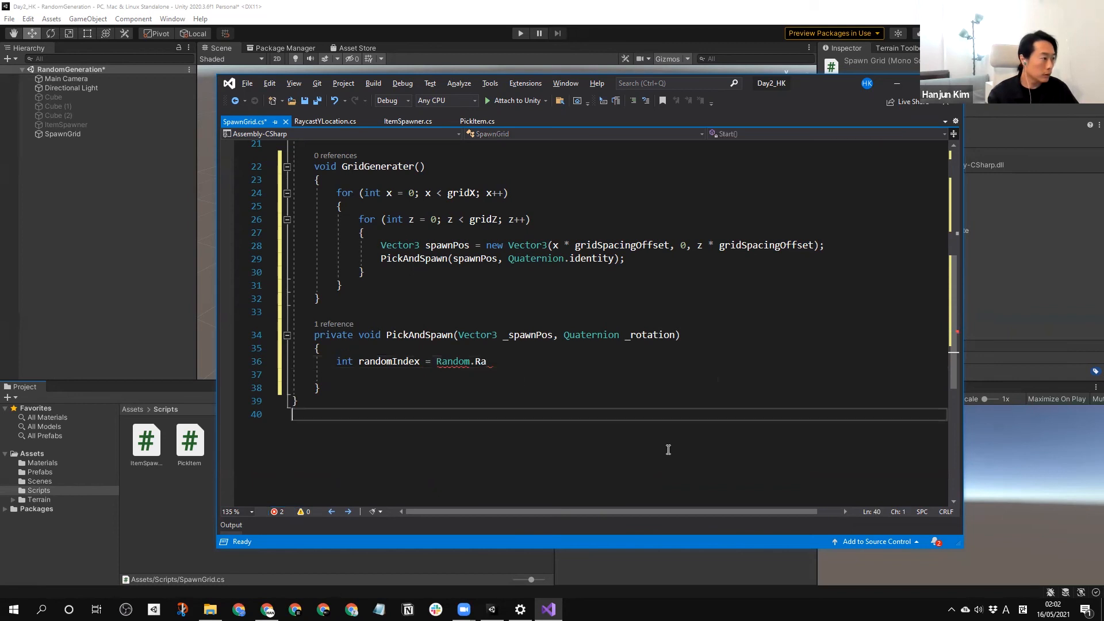
{"action": "double_click", "coordinate": [480, 361]}
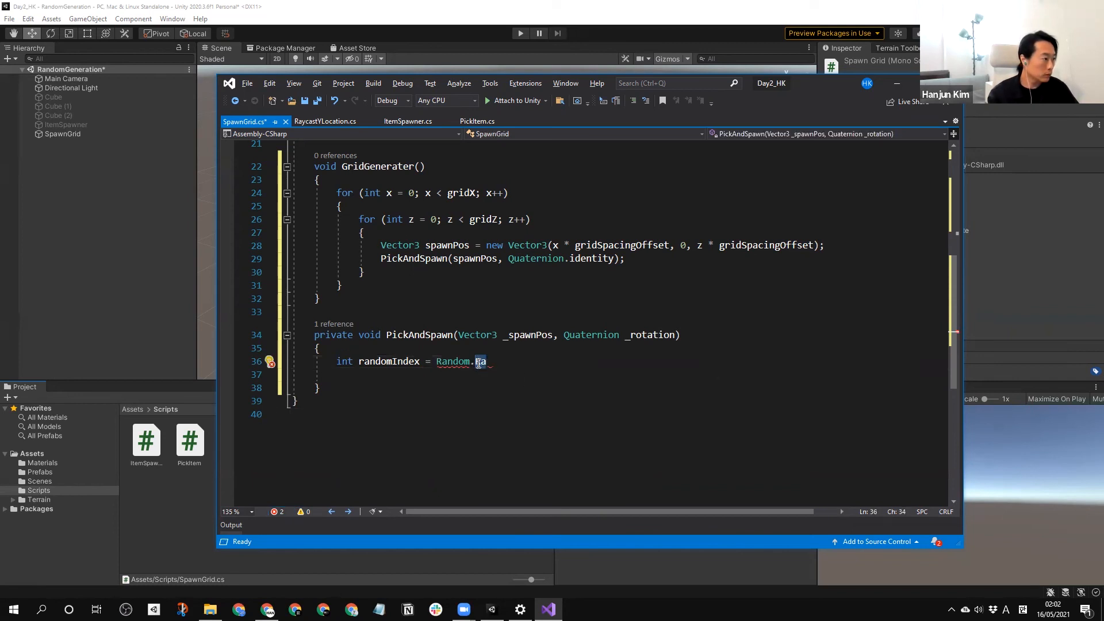
{"action": "left_click", "coordinate": [480, 361]}
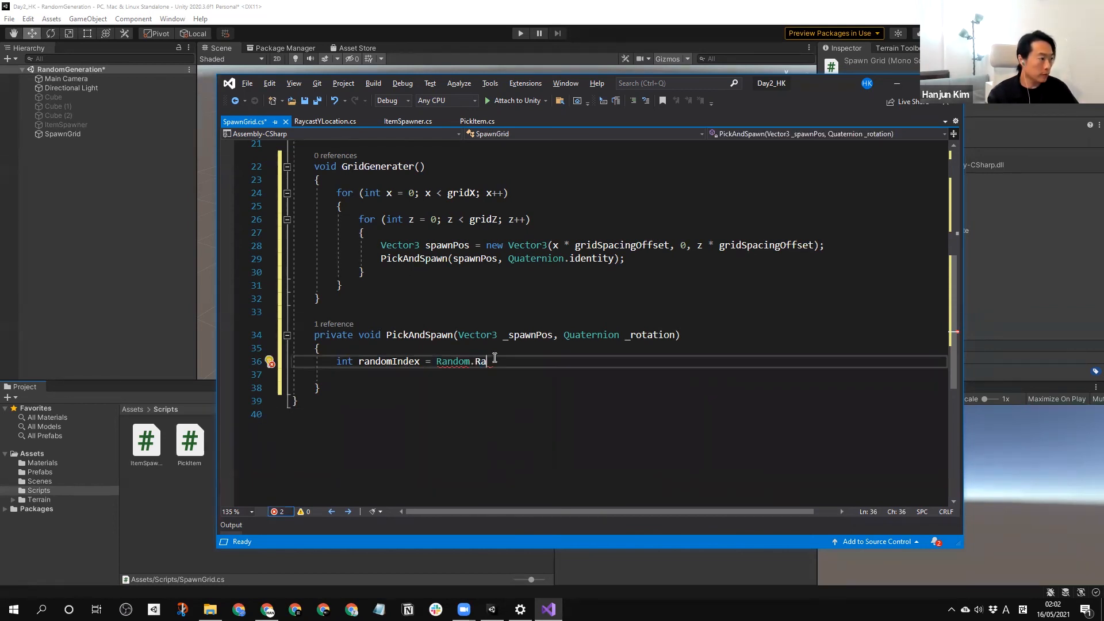
{"action": "left_click_drag", "start_coordinate": [478, 362], "coordinate": [477, 361]}
{"action": "type", "text": "Ran"}
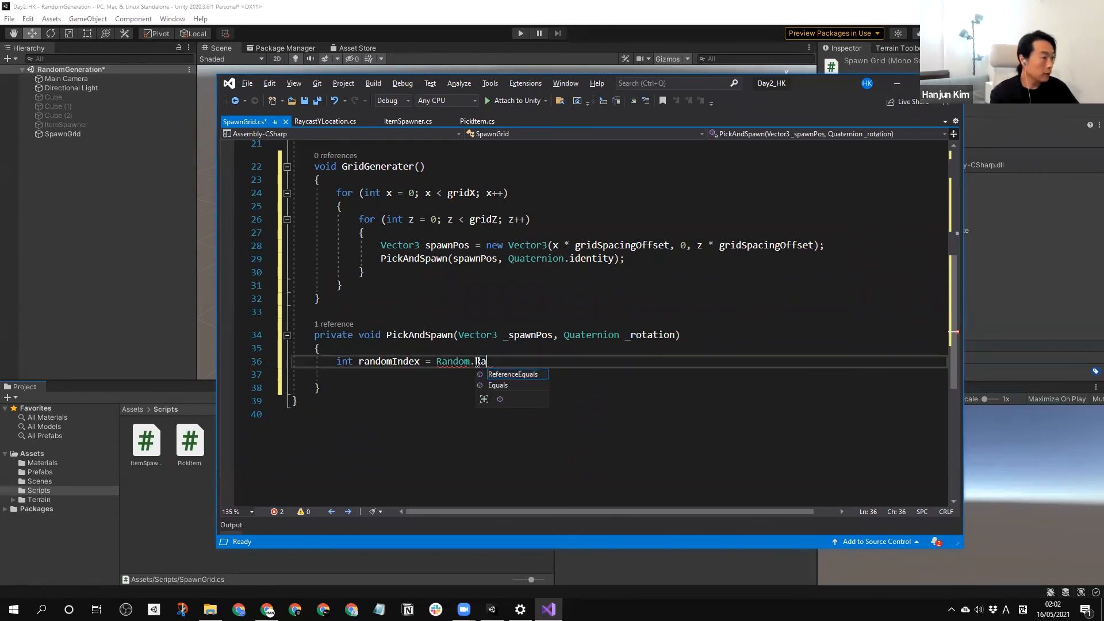
{"action": "type", "text": "ge"}
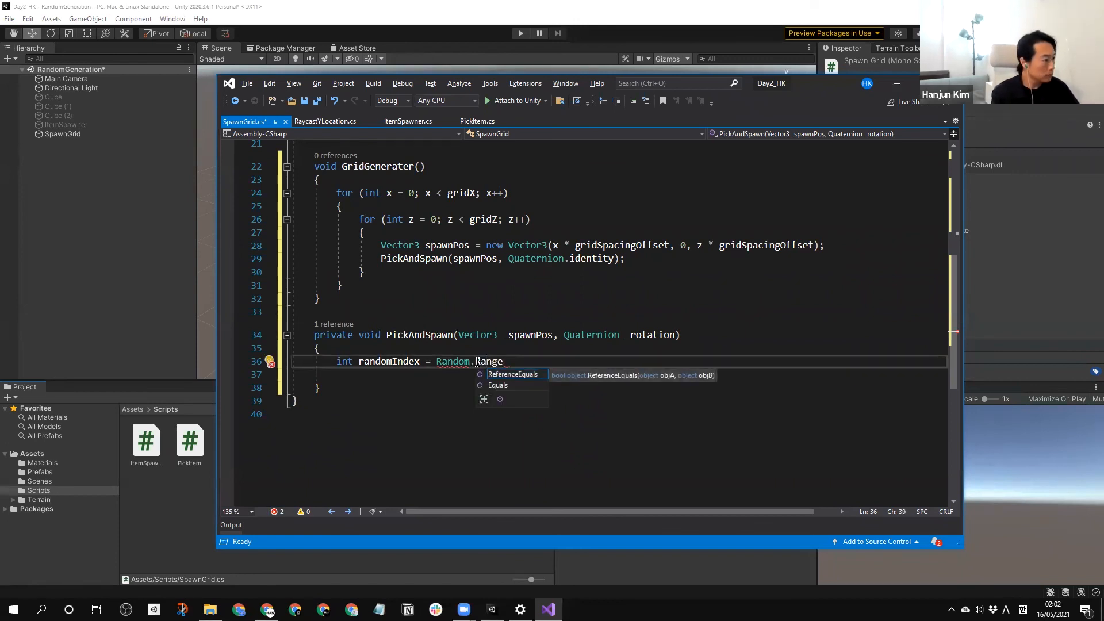
{"action": "type", "text": "("}
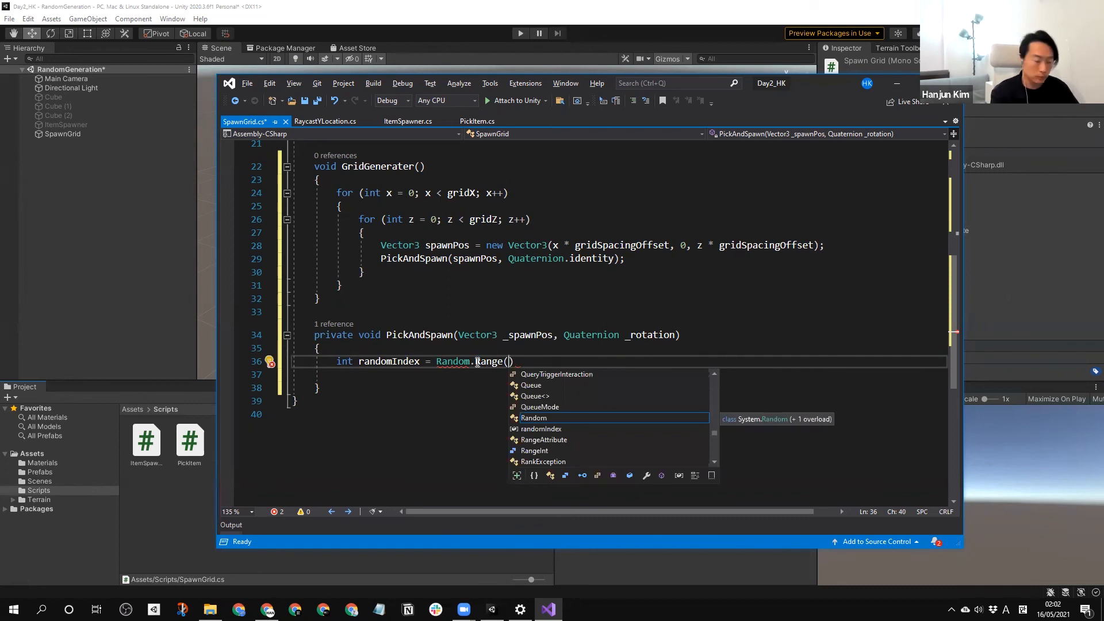
{"action": "type", "text": "0, i"}
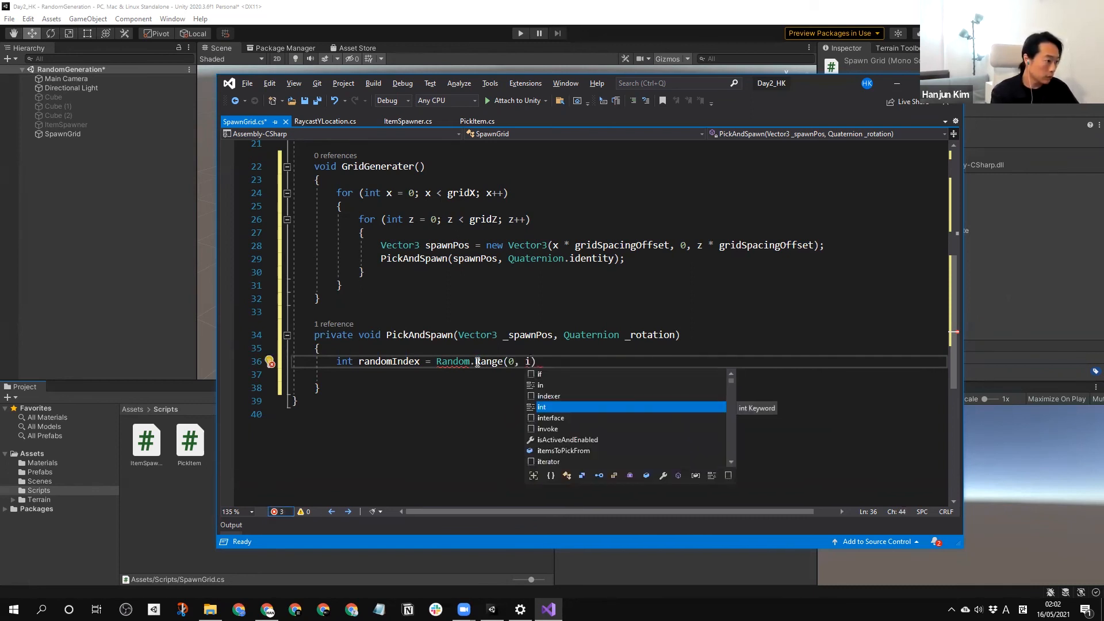
{"action": "type", "text": "temsToPickFrom"}
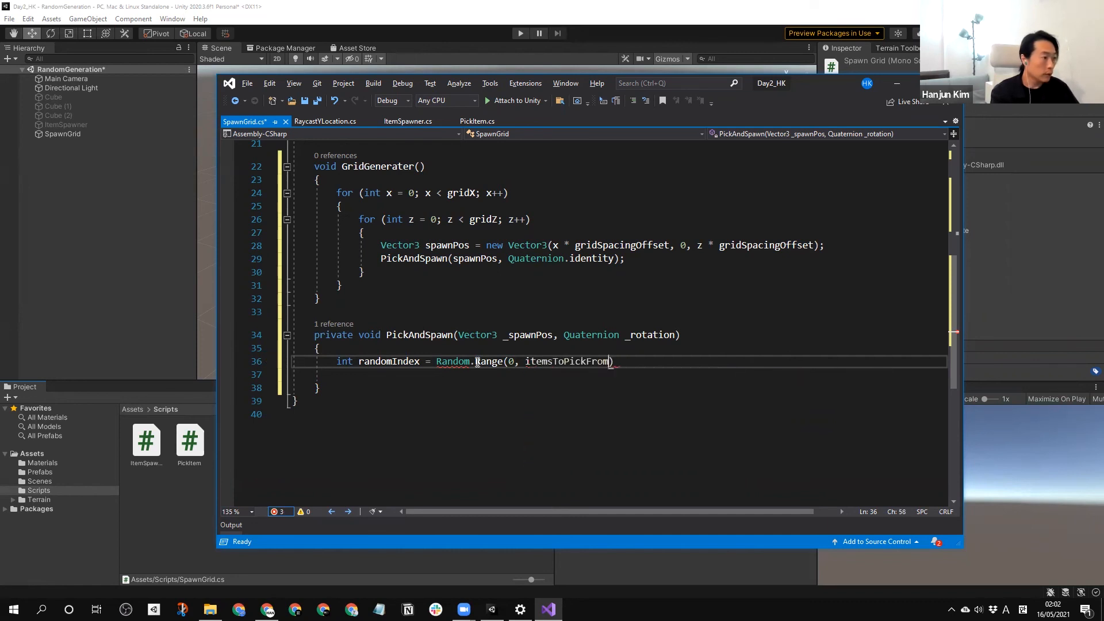
{"action": "type", "text": ".Length);"}
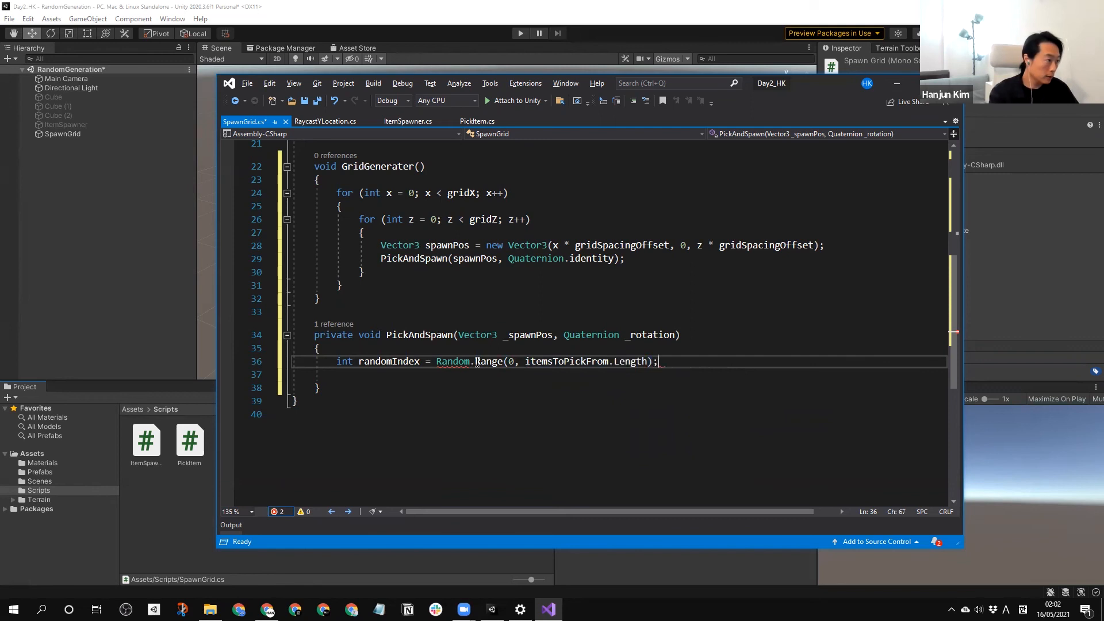
Try resolving the ambiguous Random reference as System.Random through the suggested code fix, and remove the System qualifier.
{"action": "left_click", "coordinate": [448, 363]}
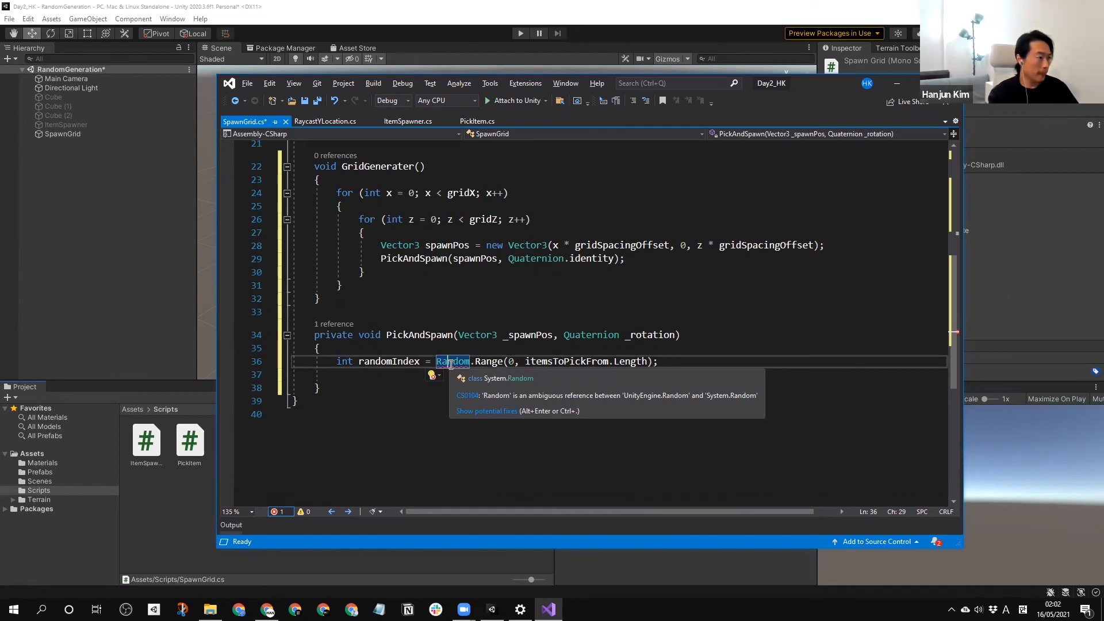
{"action": "key", "text": "ctrl+period"}
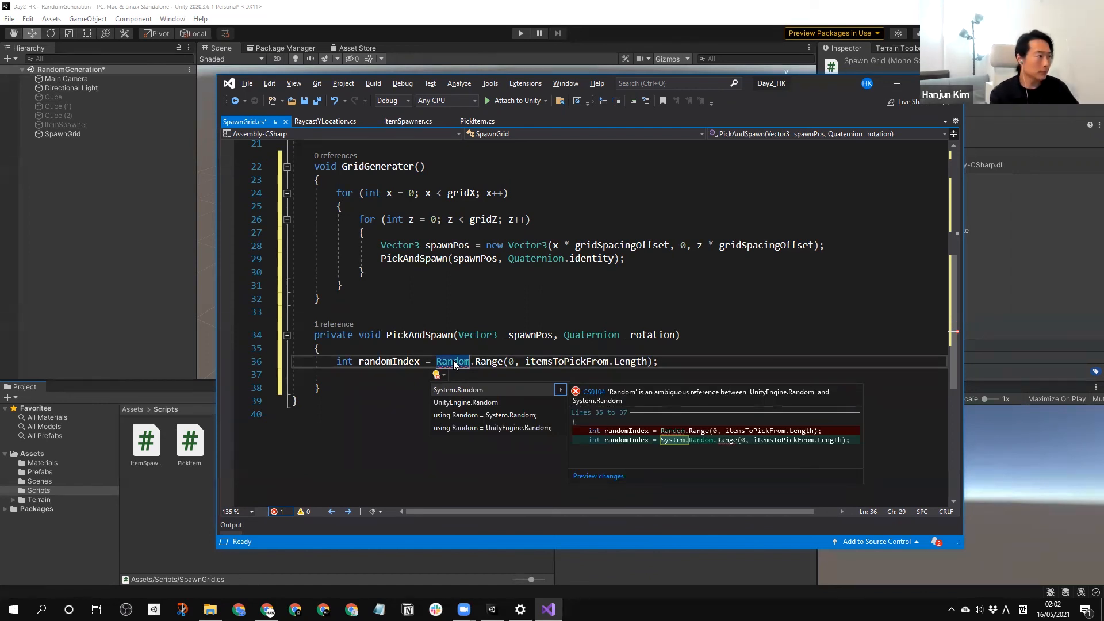
{"action": "key", "text": "Return"}
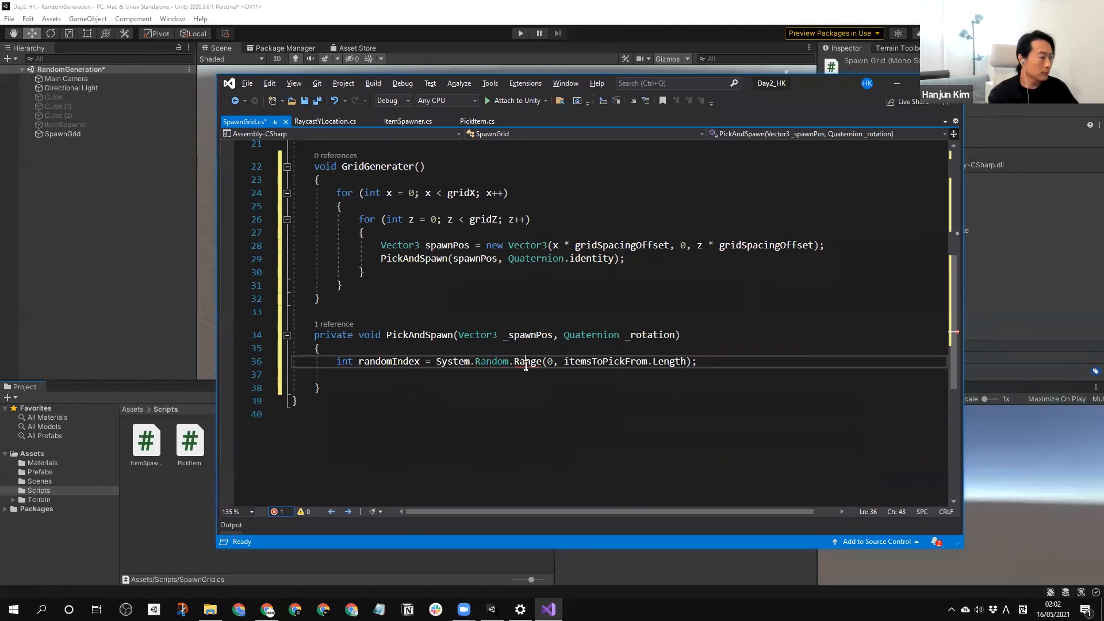
{"action": "left_click", "coordinate": [454, 362]}
{"action": "left_click", "coordinate": [476, 362]}
{"action": "key", "text": "BackSpace"}
{"action": "key", "text": "BackSpace"}
{"action": "key", "text": "BackSpace"}
{"action": "key", "text": "BackSpace"}
{"action": "key", "text": "BackSpace"}
{"action": "key", "text": "BackSpace"}
{"action": "key", "text": "BackSpace"}
{"action": "key", "text": "Down"}
Resolve the ambiguous Random reference in the randomIndex line as UnityEngine.Random using the suggested code fix.
{"action": "left_click", "coordinate": [460, 362]}
{"action": "key", "text": "ctrl+period"}
{"action": "key", "text": "Down"}
{"action": "key", "text": "Return"}
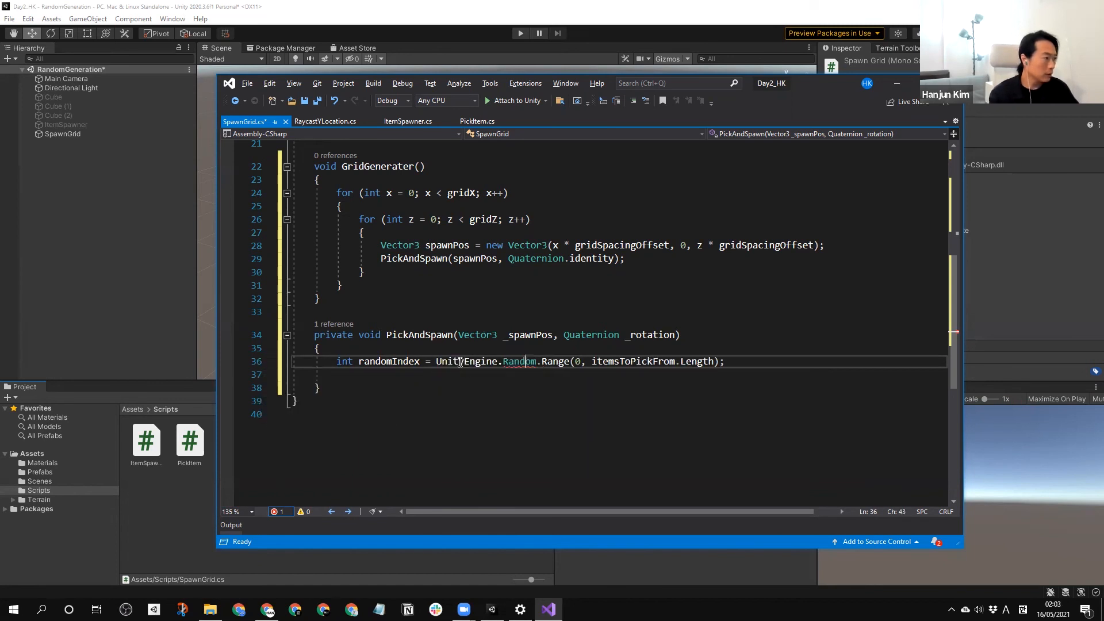
{"action": "left_click", "coordinate": [478, 369]}
Review the SpawnGrid script from its using directives and fields down to the UnityEngine.Random.Range line in PickAndSpawn.
{"action": "scroll", "coordinate": [478, 368], "scroll_direction": "up", "scroll_amount": 7}
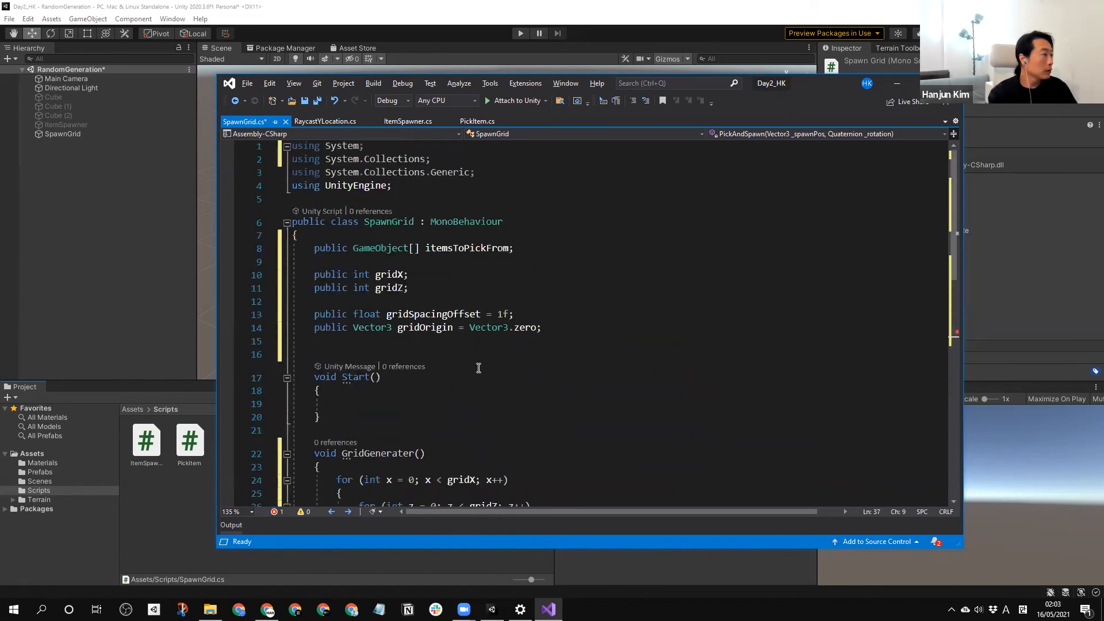
{"action": "scroll", "coordinate": [478, 368], "scroll_direction": "down", "scroll_amount": 6}
{"action": "scroll", "coordinate": [490, 369], "scroll_direction": "up", "scroll_amount": 1}
{"action": "scroll", "coordinate": [499, 370], "scroll_direction": "down", "scroll_amount": 3}
{"action": "scroll", "coordinate": [499, 354], "scroll_direction": "up", "scroll_amount": 1}
{"action": "scroll", "coordinate": [499, 353], "scroll_direction": "down", "scroll_amount": 1}
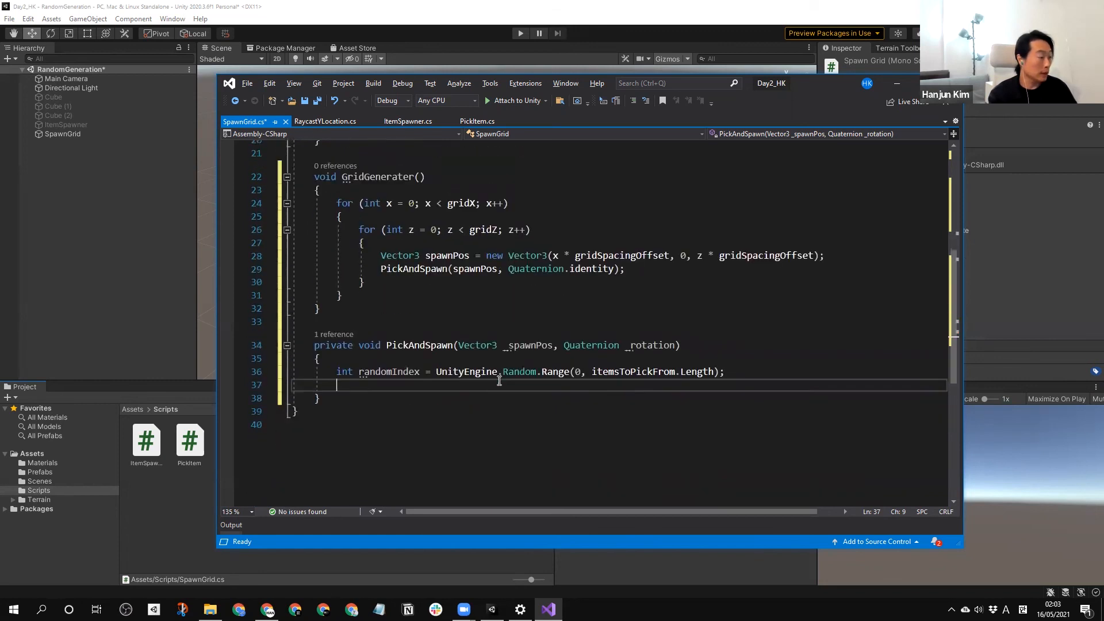
{"action": "scroll", "coordinate": [499, 380], "scroll_direction": "down", "scroll_amount": 1}
{"action": "left_click", "coordinate": [501, 332]}
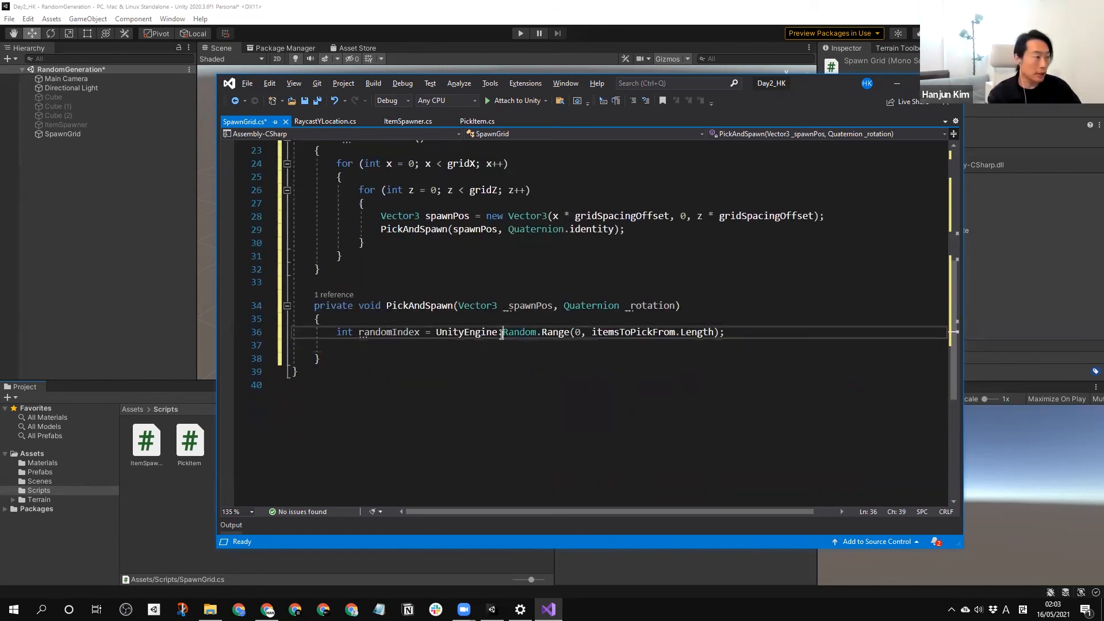
{"action": "left_click", "coordinate": [460, 336]}
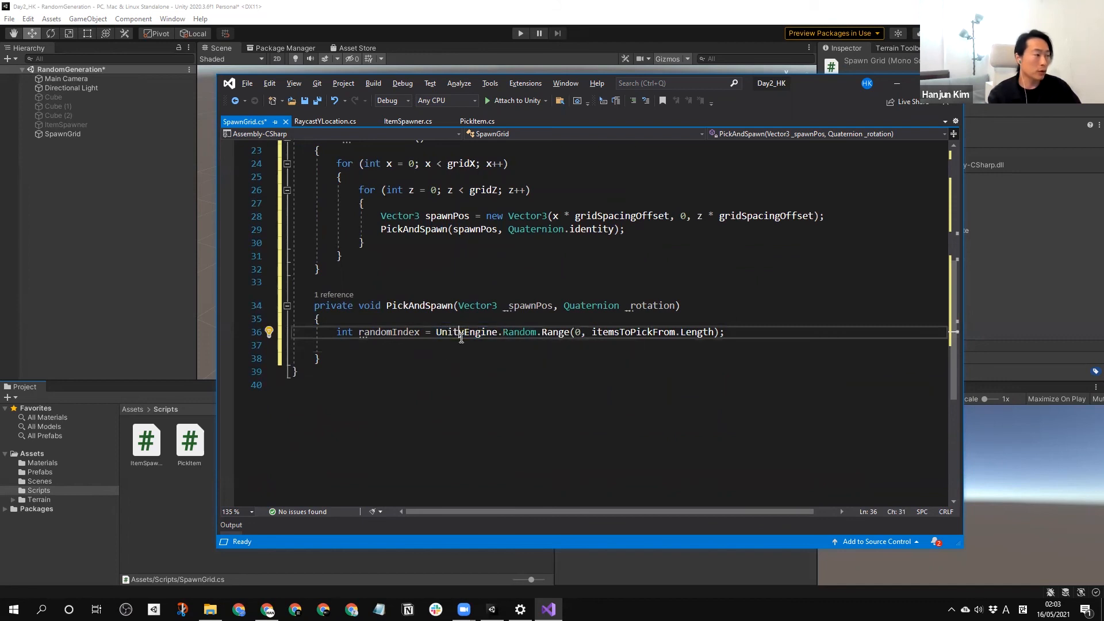
{"action": "left_click", "coordinate": [450, 337]}
{"action": "left_click", "coordinate": [749, 338]}
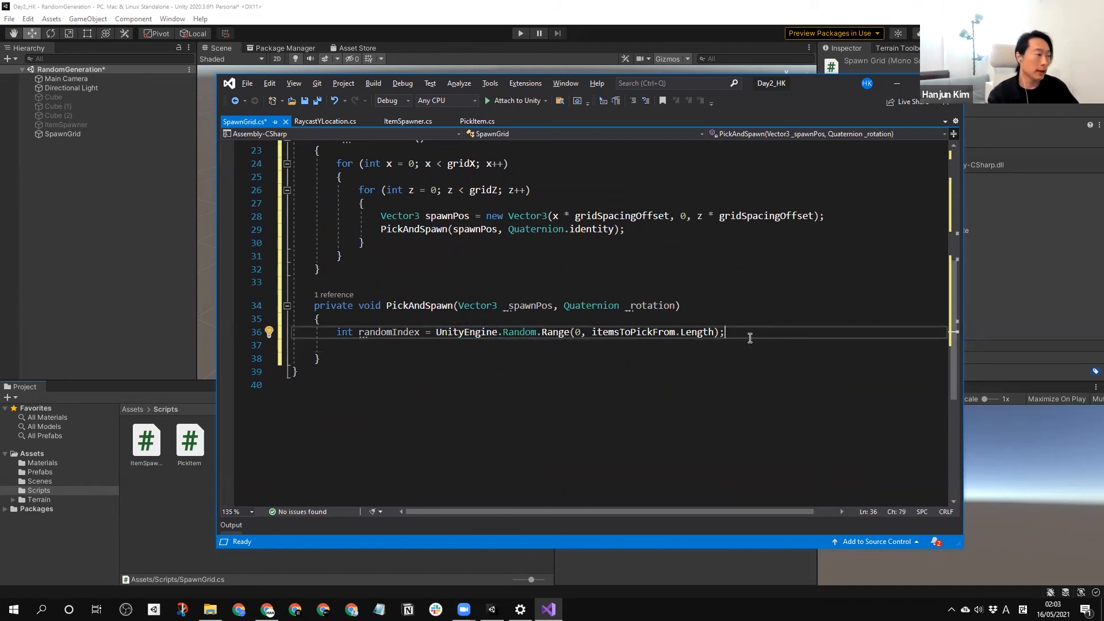
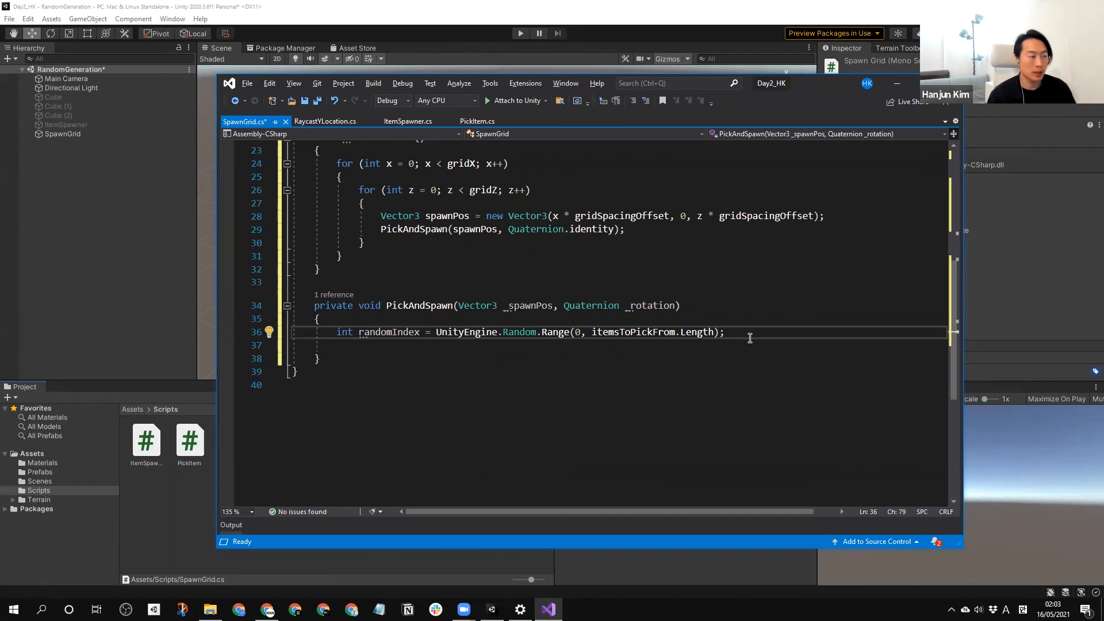
Review the using UnityEngine directive against the UnityEngine qualifier before Random.Range in PickAndSpawn.
{"action": "left_click", "coordinate": [509, 331]}
{"action": "scroll", "coordinate": [468, 333], "scroll_direction": "up", "scroll_amount": 4}
{"action": "scroll", "coordinate": [468, 333], "scroll_direction": "up", "scroll_amount": 4}
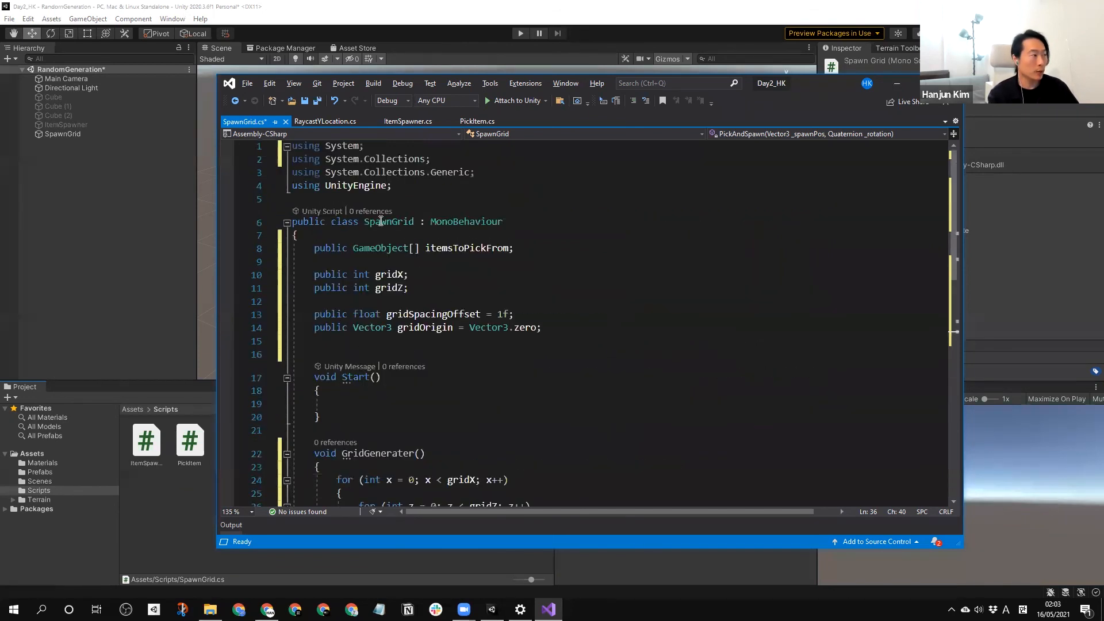
{"action": "left_click", "coordinate": [349, 185]}
{"action": "scroll", "coordinate": [454, 271], "scroll_direction": "down", "scroll_amount": 4}
{"action": "scroll", "coordinate": [481, 301], "scroll_direction": "up", "scroll_amount": 4}
{"action": "scroll", "coordinate": [490, 351], "scroll_direction": "down", "scroll_amount": 8}
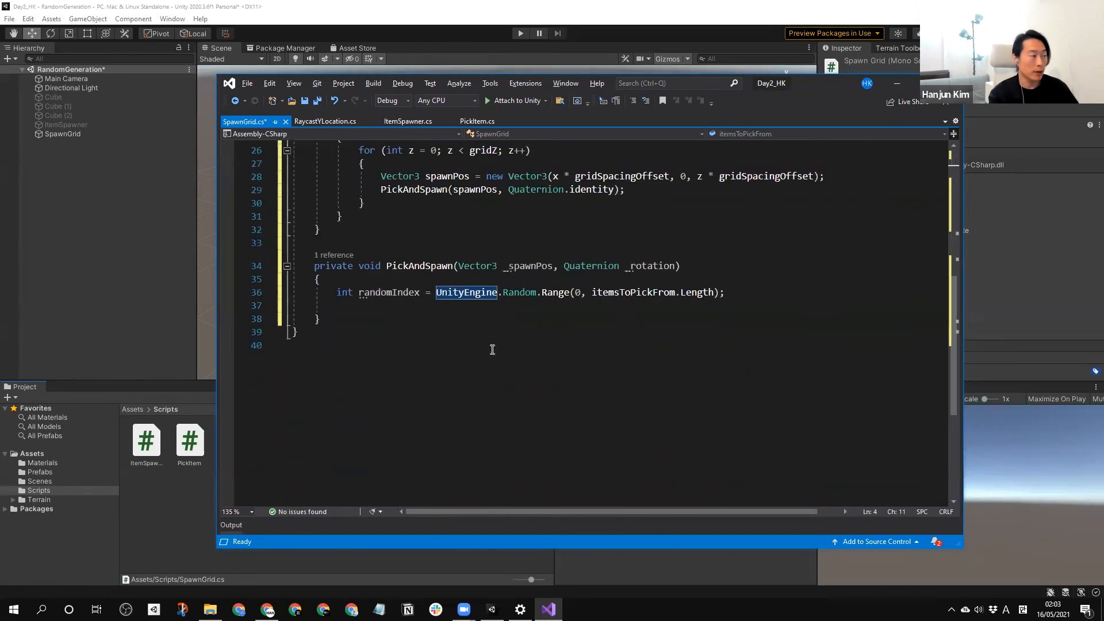
{"action": "left_click", "coordinate": [476, 278]}
{"action": "left_click_drag", "start_coordinate": [501, 294], "coordinate": [436, 294]}
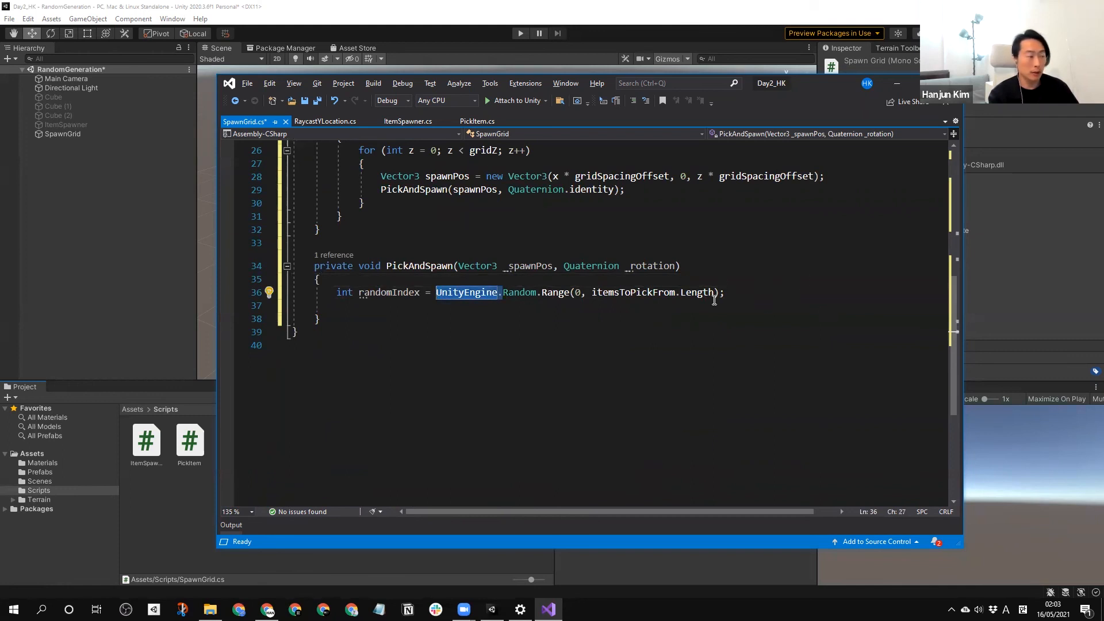
Begin a GameObject variable declaration named newObj, with its equals sign, on the line below randomIndex in PickAndSpawn.
{"action": "left_click", "coordinate": [773, 292]}
{"action": "key", "text": "Return"}
{"action": "type", "text": "GameObject "}
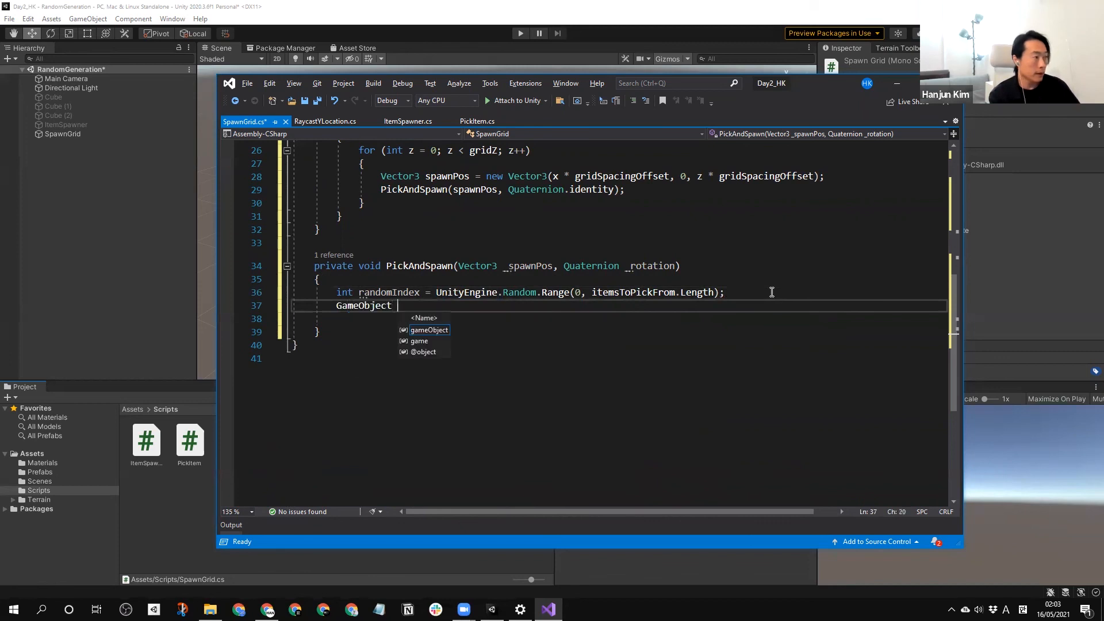
{"action": "type", "text": "N"}
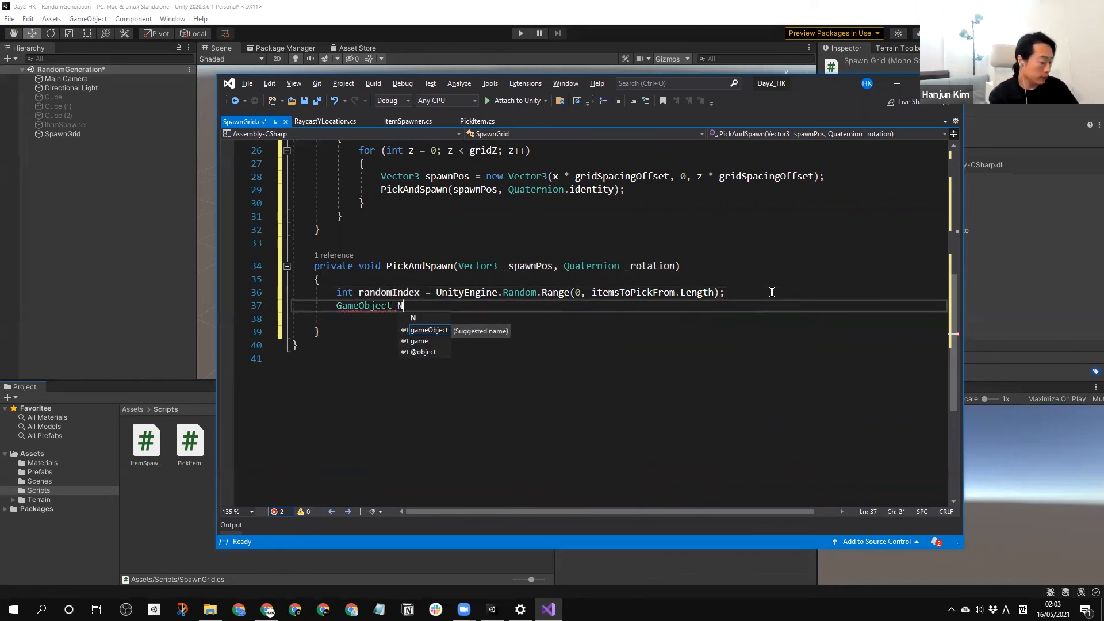
{"action": "type", "text": "ewObj ="}
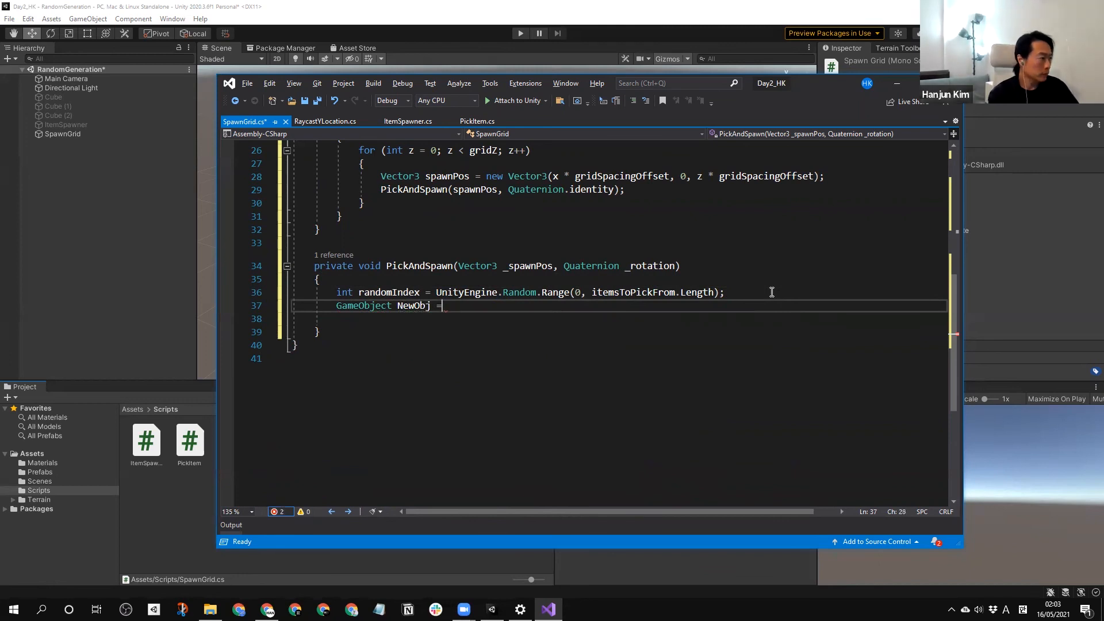
{"action": "key", "text": "ctrl+Left"}
{"action": "key", "text": "ctrl+Left"}
{"action": "key", "text": "Delete"}
{"action": "type", "text": "n"}
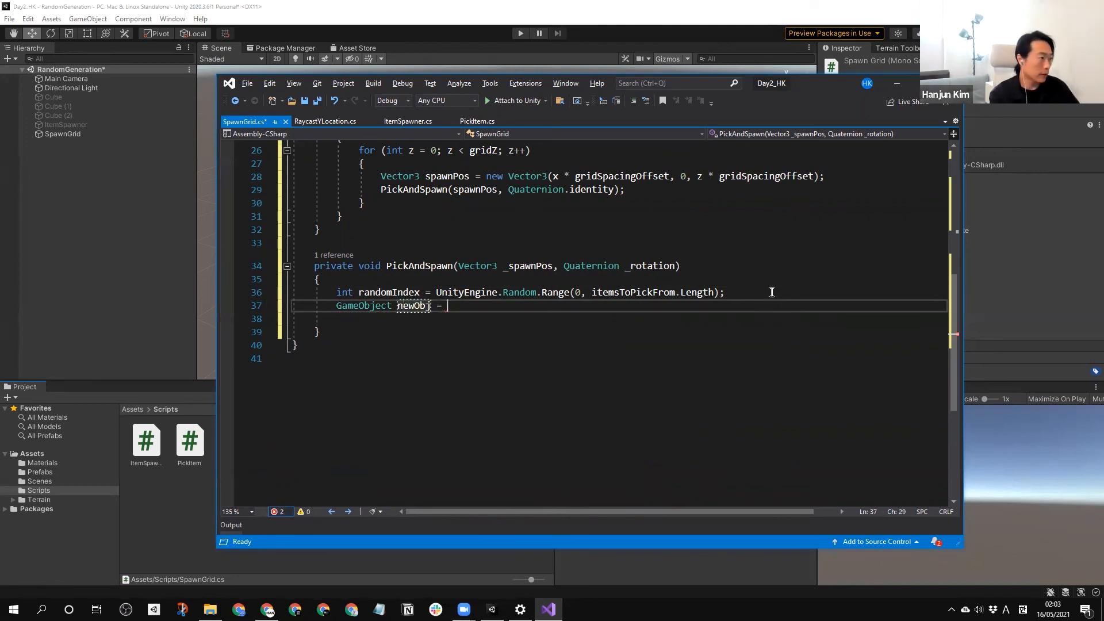
Begin the value assigned to newObj with an Instantiate( call.
{"action": "key", "text": "End"}
{"action": "type", "text": "Inst"}
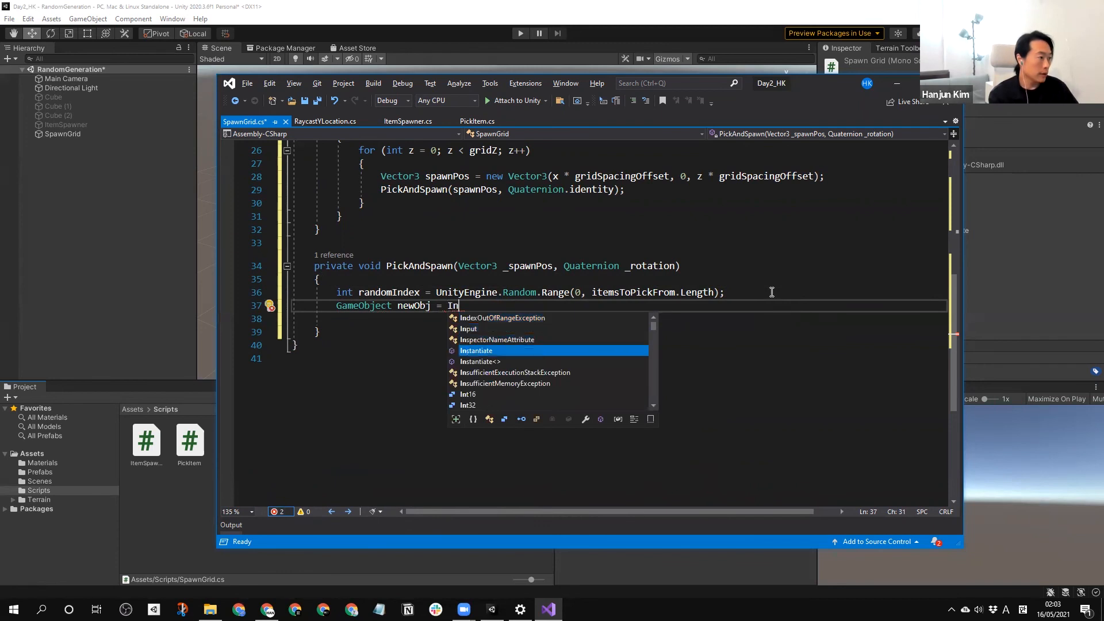
{"action": "key", "text": "Tab"}
{"action": "type", "text": "("}
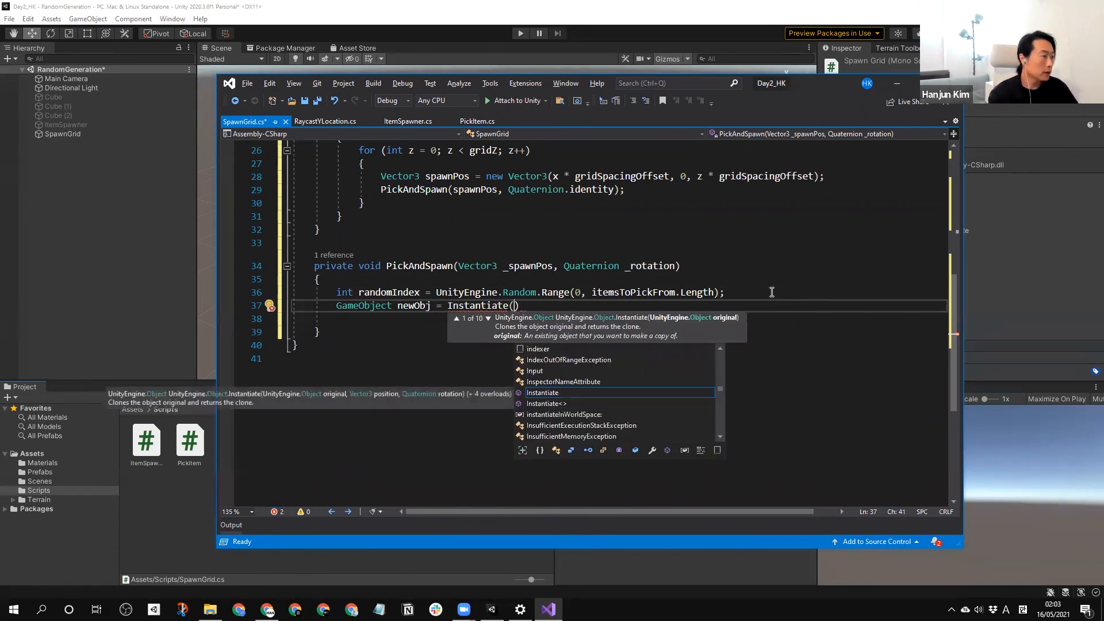
Pass itemsToPickFrom[randomIndex] as the first argument of the Instantiate call.
{"action": "left_click", "coordinate": [532, 276]}
{"action": "scroll", "coordinate": [533, 274], "scroll_direction": "up", "scroll_amount": 2}
{"action": "scroll", "coordinate": [532, 273], "scroll_direction": "up", "scroll_amount": 7}
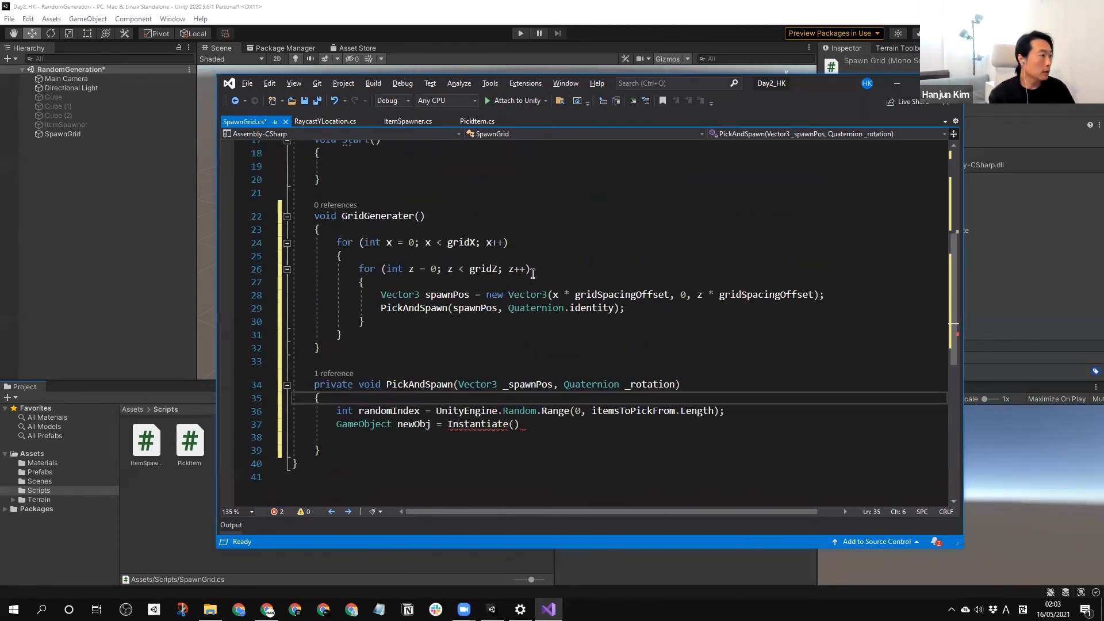
{"action": "double_click", "coordinate": [486, 248]}
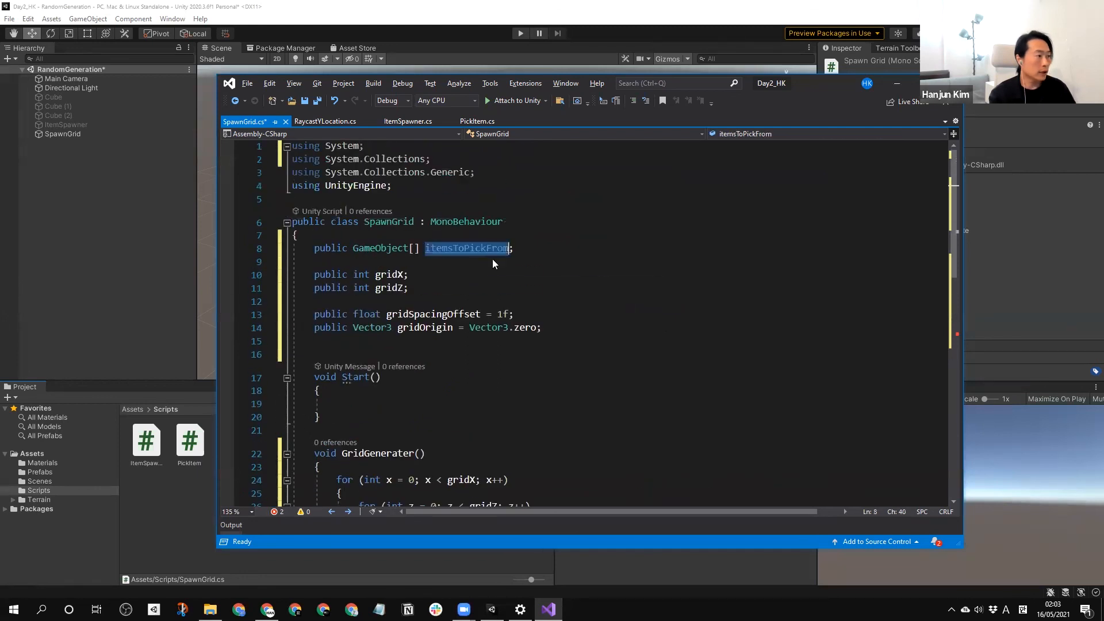
{"action": "scroll", "coordinate": [575, 425], "scroll_direction": "down", "scroll_amount": 7}
{"action": "left_click", "coordinate": [515, 385]}
{"action": "type", "text": "itemsToPickFrom["}
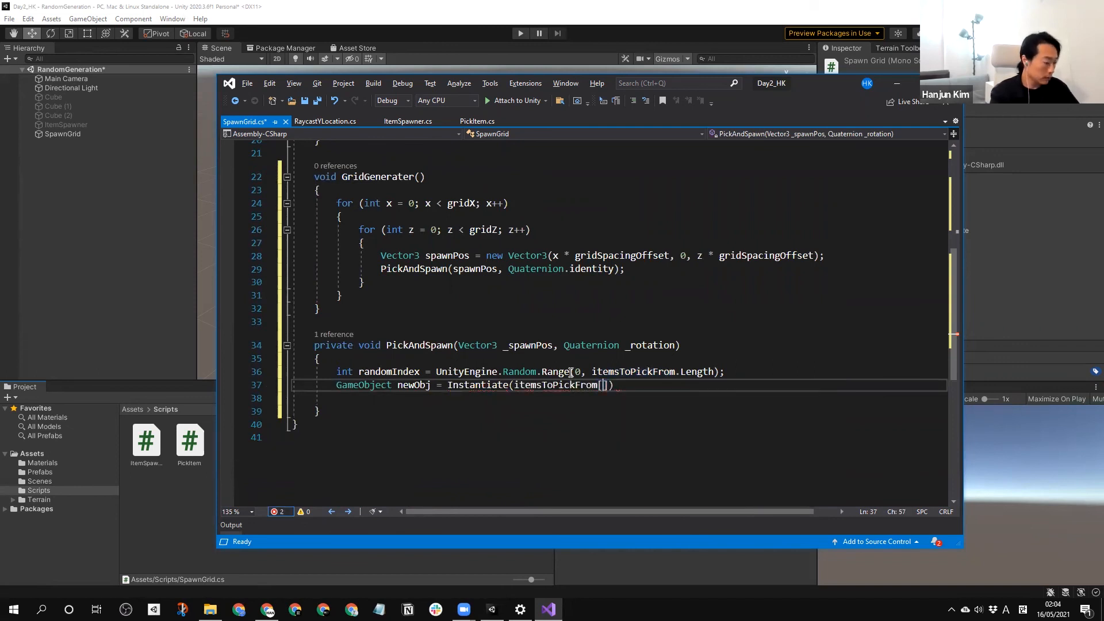
{"action": "type", "text": " ran"}
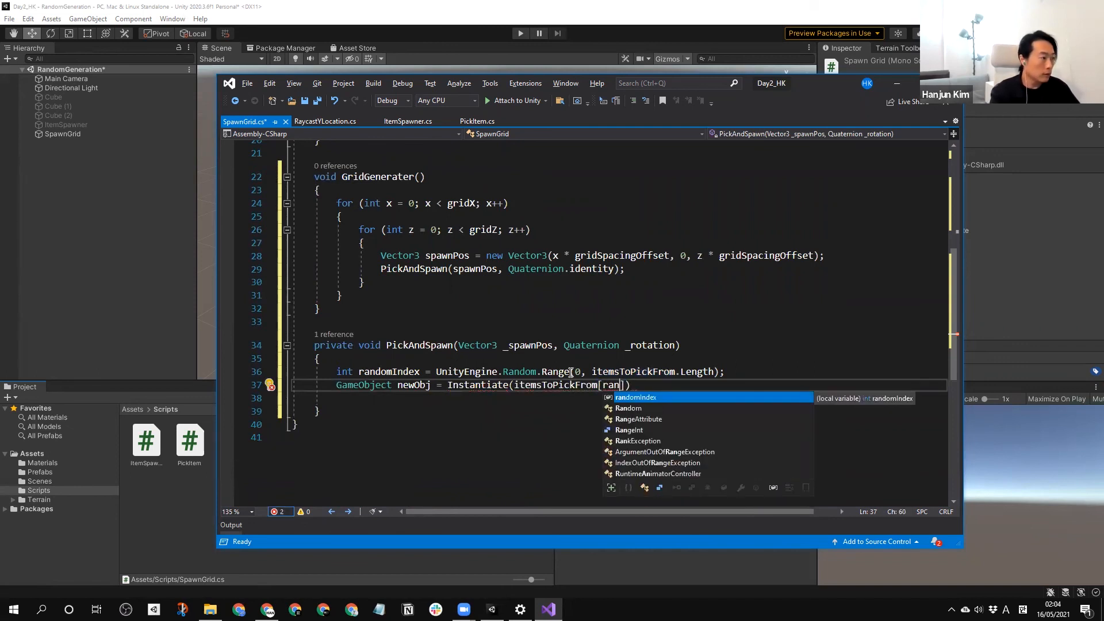
{"action": "key", "text": "Tab"}
{"action": "type", "text": "]"}
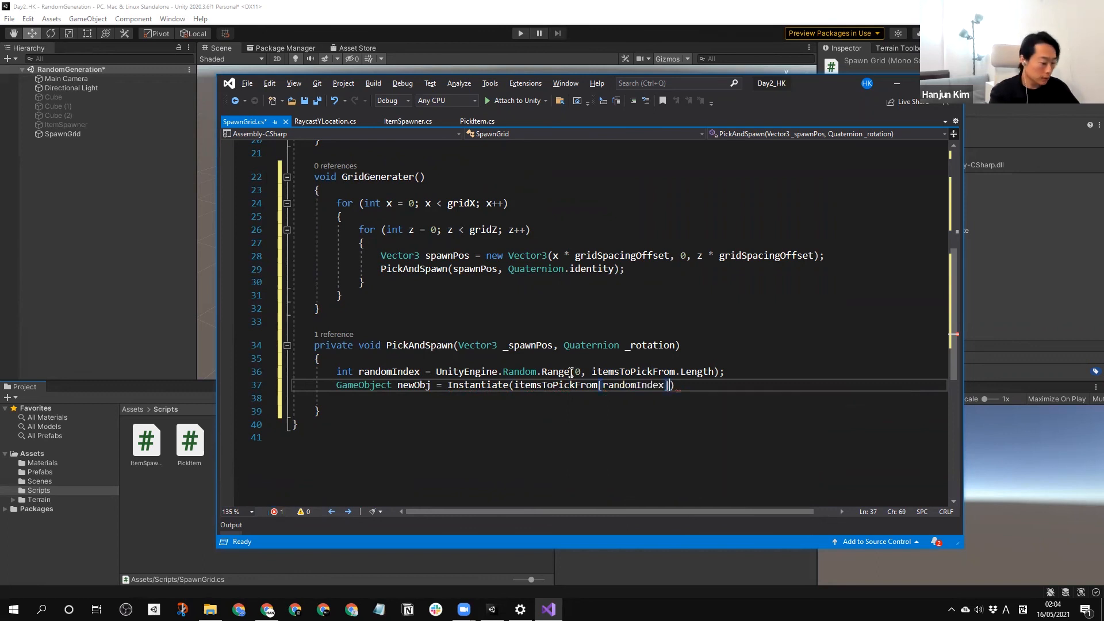
{"action": "type", "text": ", _"}
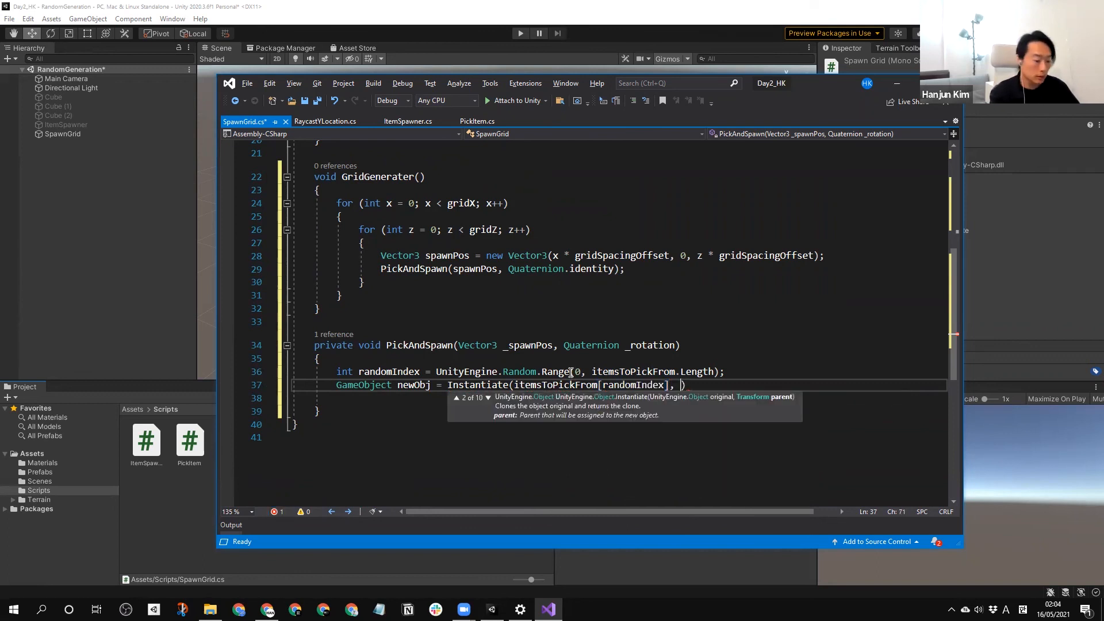
{"action": "type", "text": "spawnPos"}
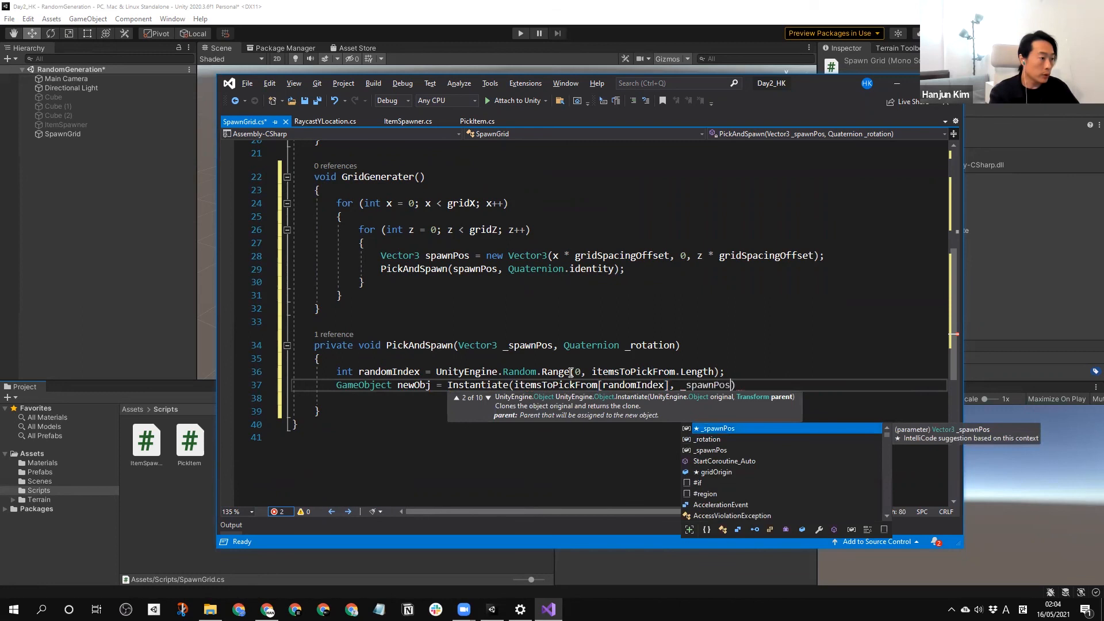
{"action": "type", "text": ", _"}
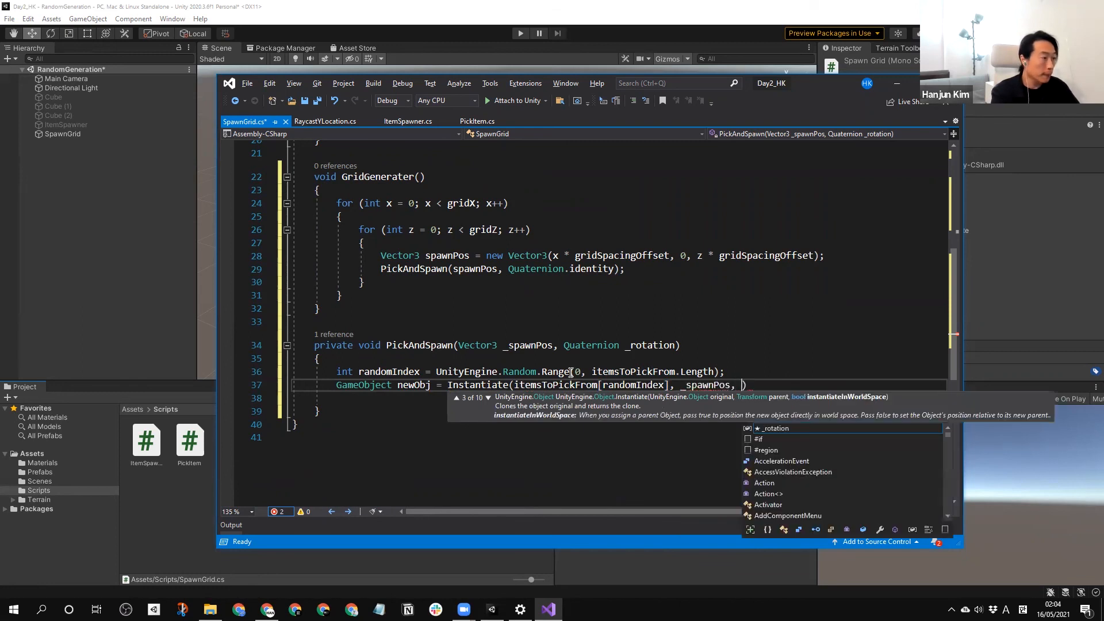
Complete the Instantiate call with the arguments _spawnPos and _rotation, and save the SpawnGrid script.
{"action": "key", "text": "Tab"}
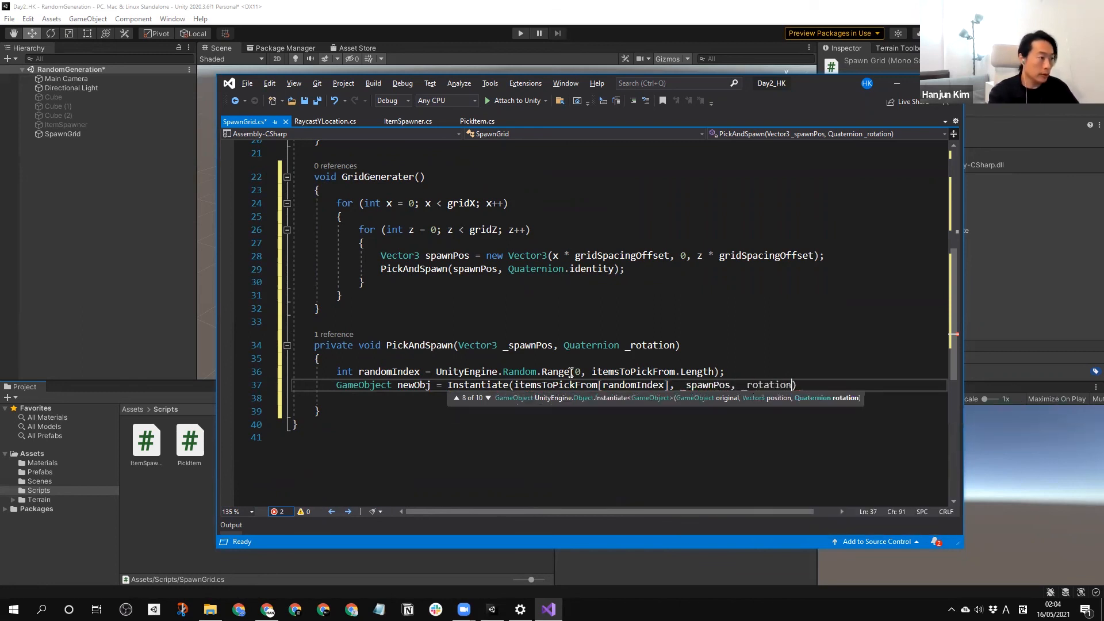
{"action": "type", "text": ");"}
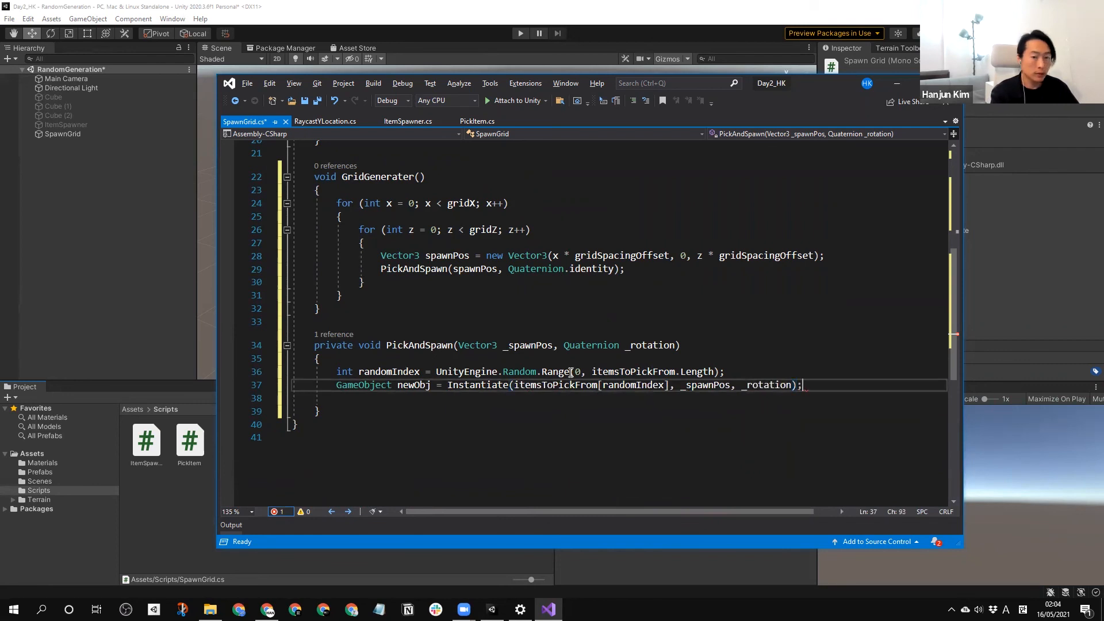
{"action": "key", "text": "Return"}
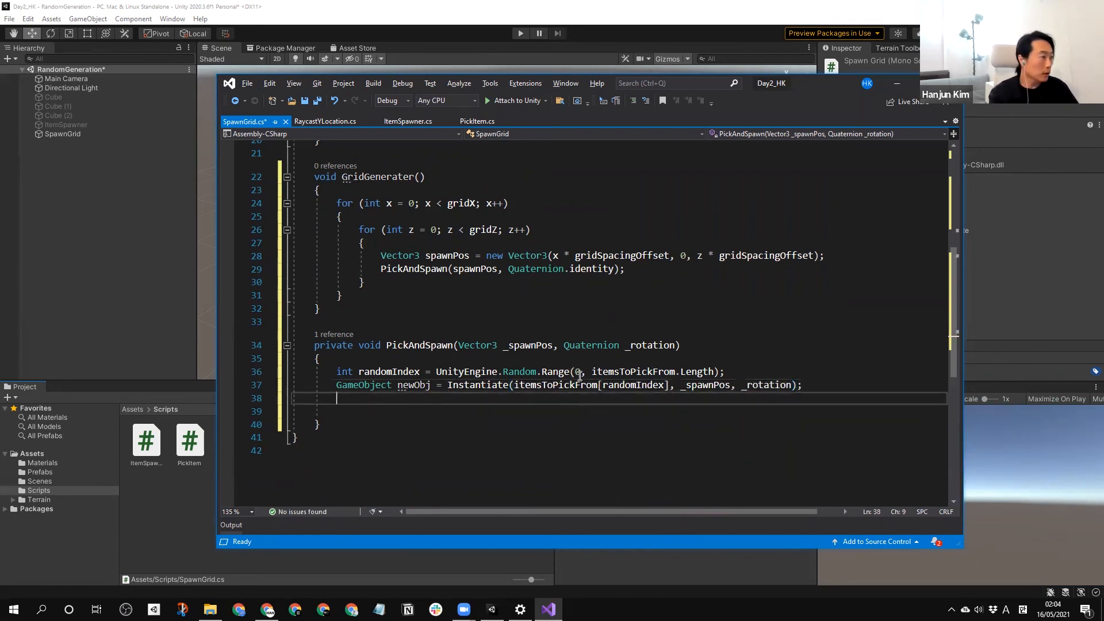
{"action": "key", "text": "ctrl+s"}
Call GridGenerater(); inside the Start method and save the SpawnGrid script.
{"action": "scroll", "coordinate": [738, 353], "scroll_direction": "up", "scroll_amount": 7}
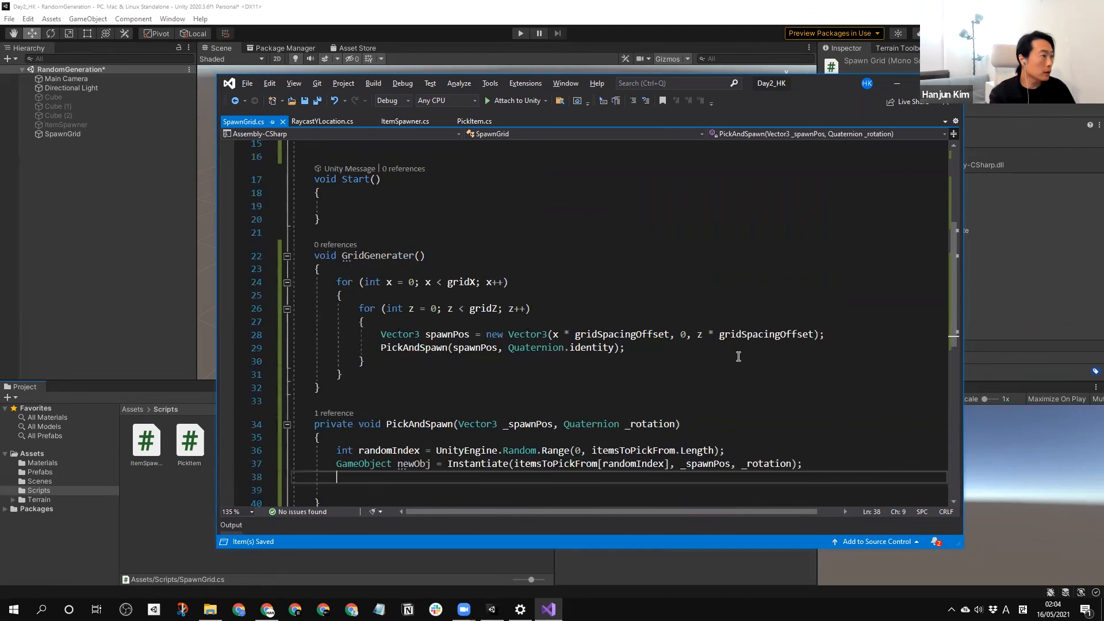
{"action": "scroll", "coordinate": [400, 337], "scroll_direction": "down", "scroll_amount": 2}
{"action": "left_click_drag", "start_coordinate": [426, 374], "coordinate": [345, 381]}
{"action": "key", "text": "ctrl+c"}
{"action": "left_click", "coordinate": [352, 323]}
{"action": "key", "text": "ctrl+v"}
{"action": "type", "text": ";"}
{"action": "key", "text": "ctrl+s"}
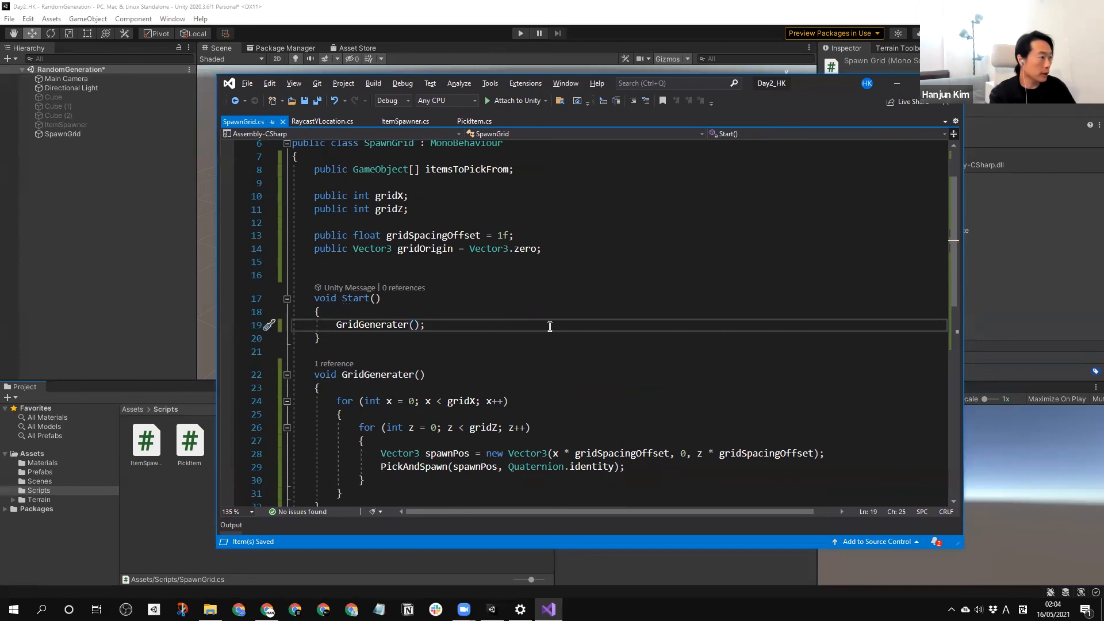
Switch to Unity and set the size of the SpawnGrid object's Items To Pick From array to 3.
{"action": "left_click", "coordinate": [102, 231]}
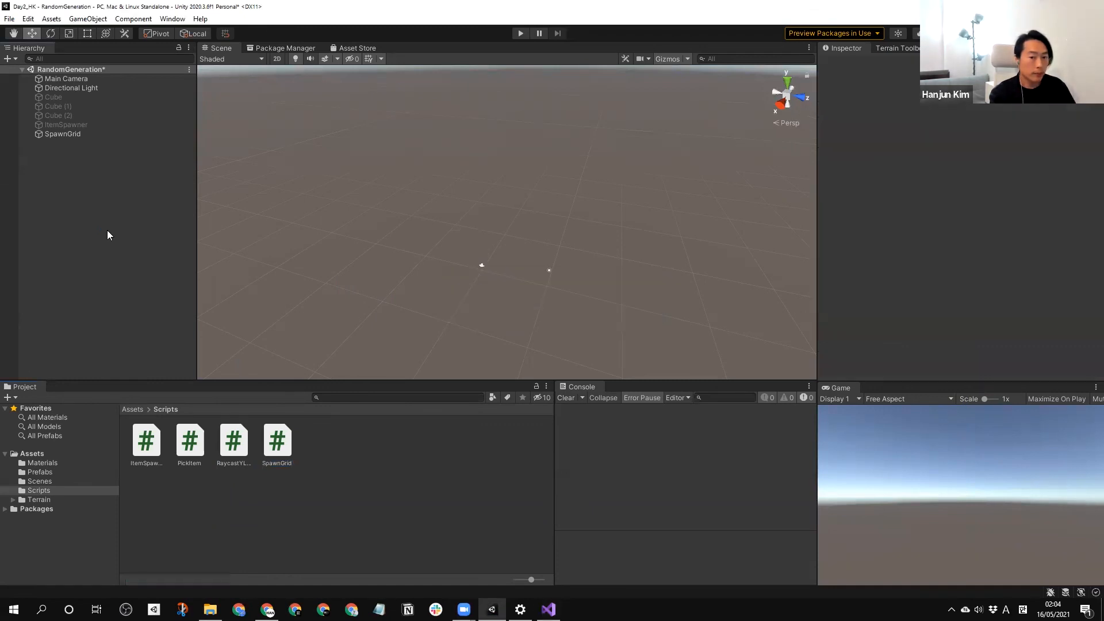
{"action": "left_click", "coordinate": [57, 134]}
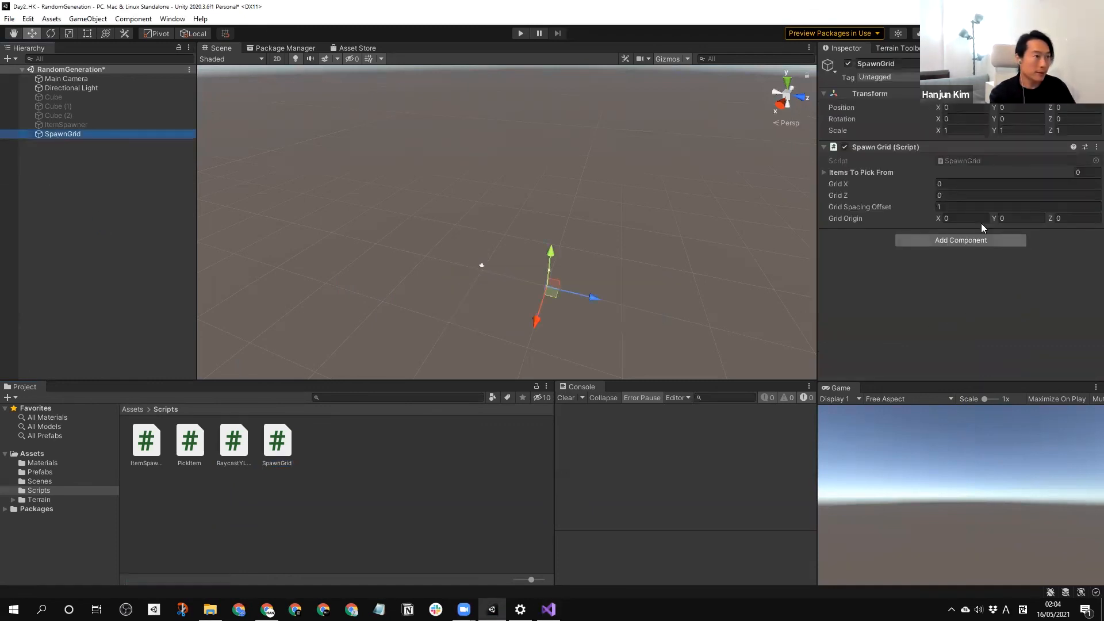
{"action": "left_click", "coordinate": [824, 172]}
{"action": "left_click", "coordinate": [1083, 172]}
{"action": "type", "text": "3"}
{"action": "key", "text": "Return"}
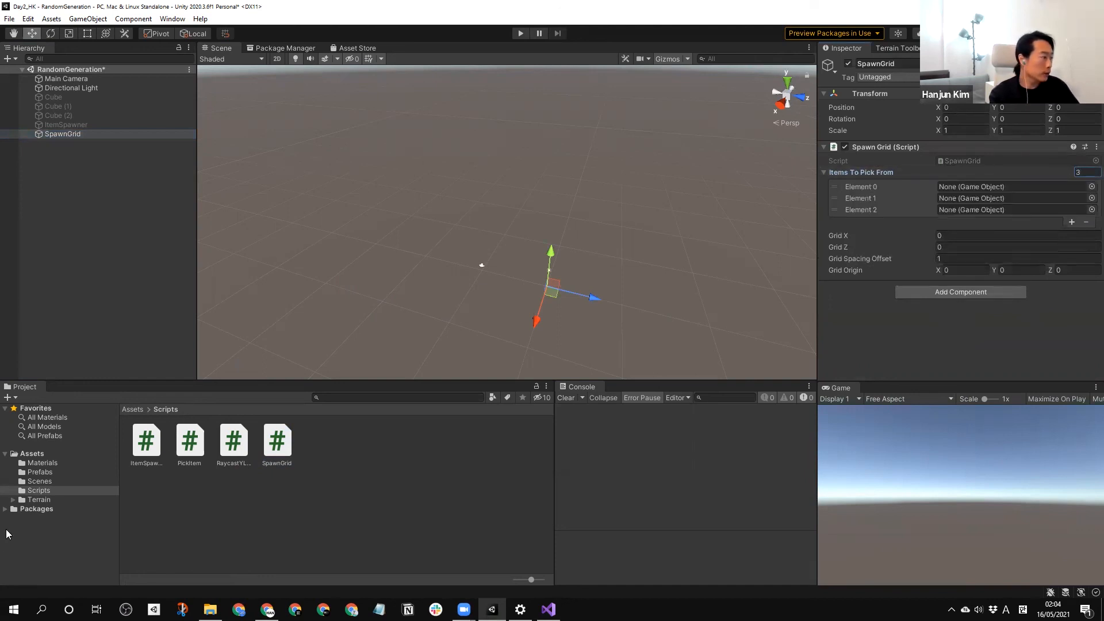
Assign the BlueObj, GreenObj and RedObj prefabs to elements 0 to 2 of Items To Pick From, and run the scene.
{"action": "left_click", "coordinate": [38, 472]}
{"action": "left_click_drag", "start_coordinate": [204, 440], "coordinate": [977, 187]}
{"action": "left_click_drag", "start_coordinate": [281, 448], "coordinate": [948, 200]}
{"action": "left_click_drag", "start_coordinate": [467, 447], "coordinate": [1004, 211]}
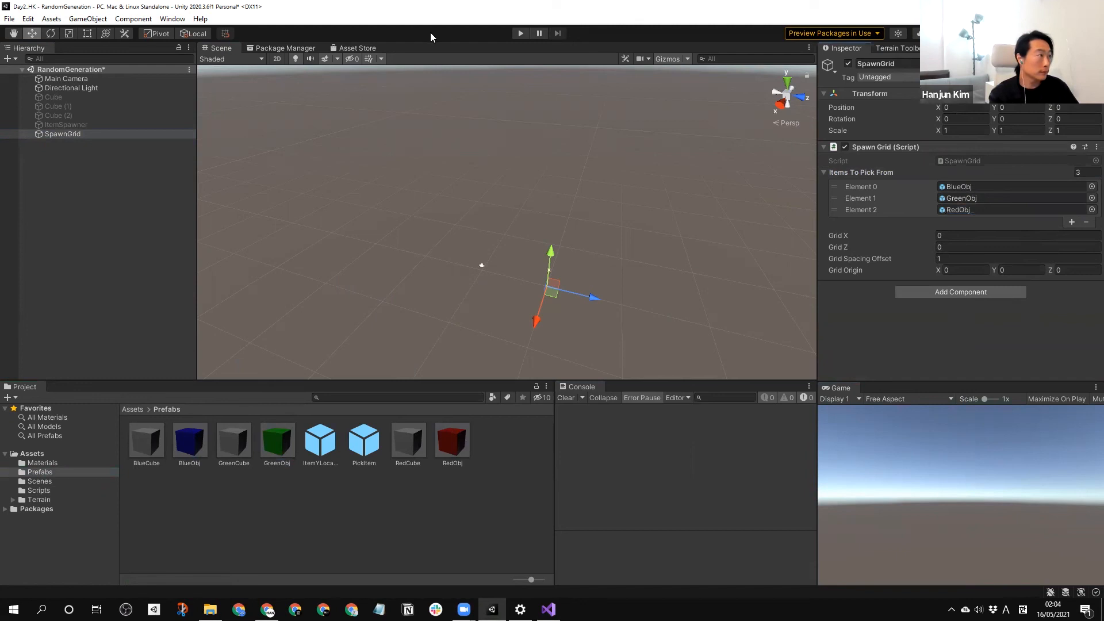
{"action": "left_click", "coordinate": [520, 33]}
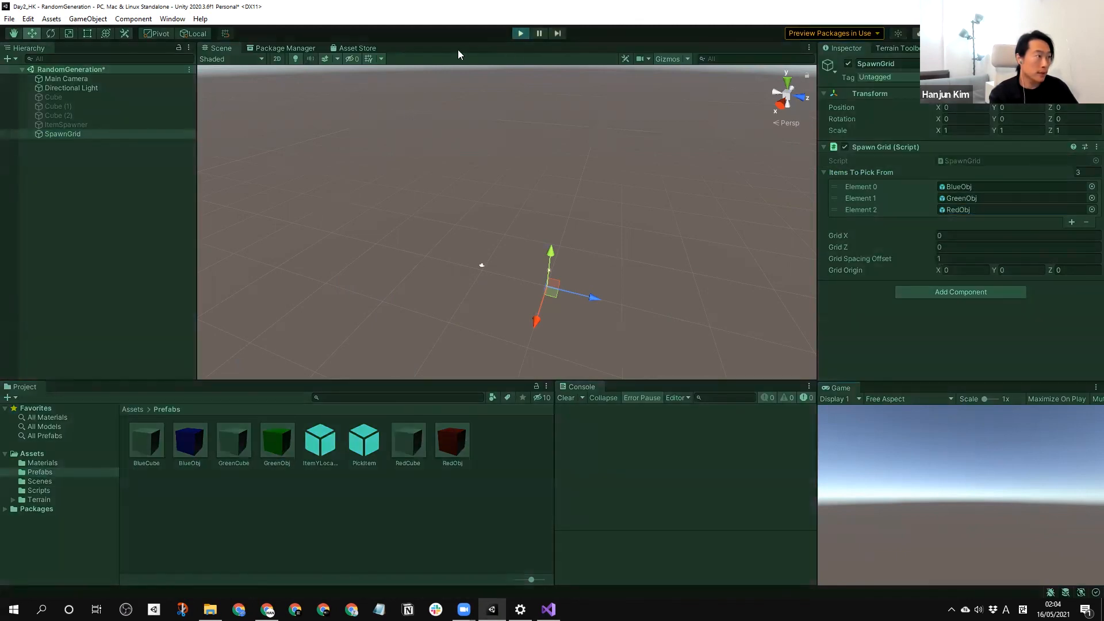
Stop the test run and set both Grid X and Grid Z of the SpawnGrid script to 10.
{"action": "left_click", "coordinate": [521, 33]}
{"action": "left_click", "coordinate": [943, 236]}
{"action": "type", "text": "10"}
{"action": "key", "text": "Tab"}
{"action": "type", "text": "1"}
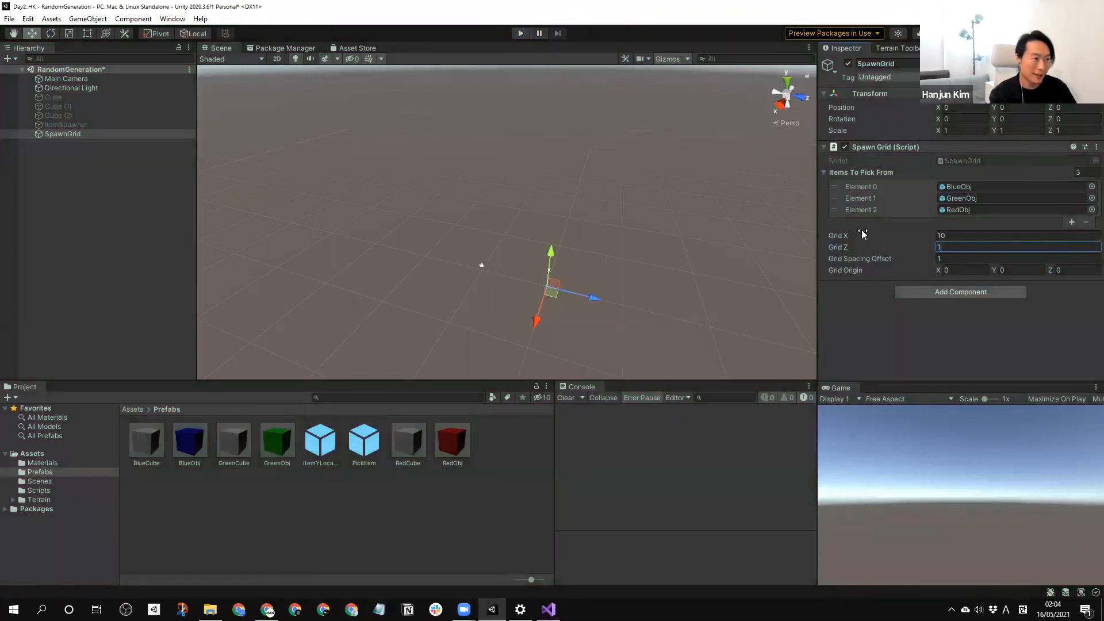
{"action": "type", "text": "0"}
{"action": "left_click", "coordinate": [960, 344]}
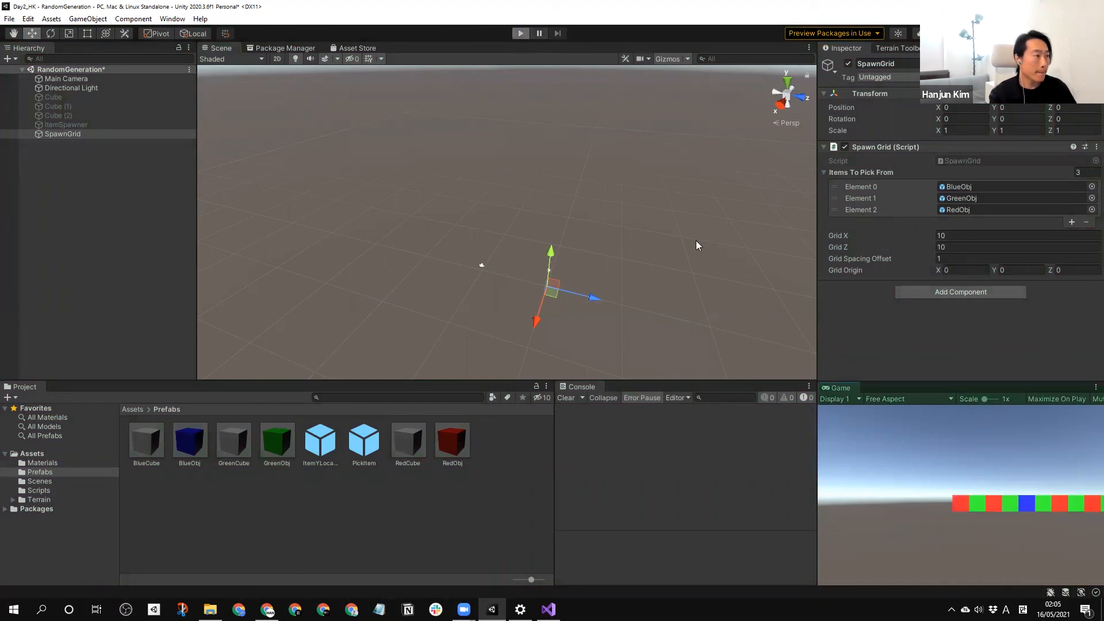
Inspect the generated cube grid from several angles in the running scene, and stop the run.
{"action": "right_click_drag", "start_coordinate": [460, 228], "coordinate": [574, 275]}
{"action": "scroll", "coordinate": [475, 250], "scroll_direction": "up", "scroll_amount": 5}
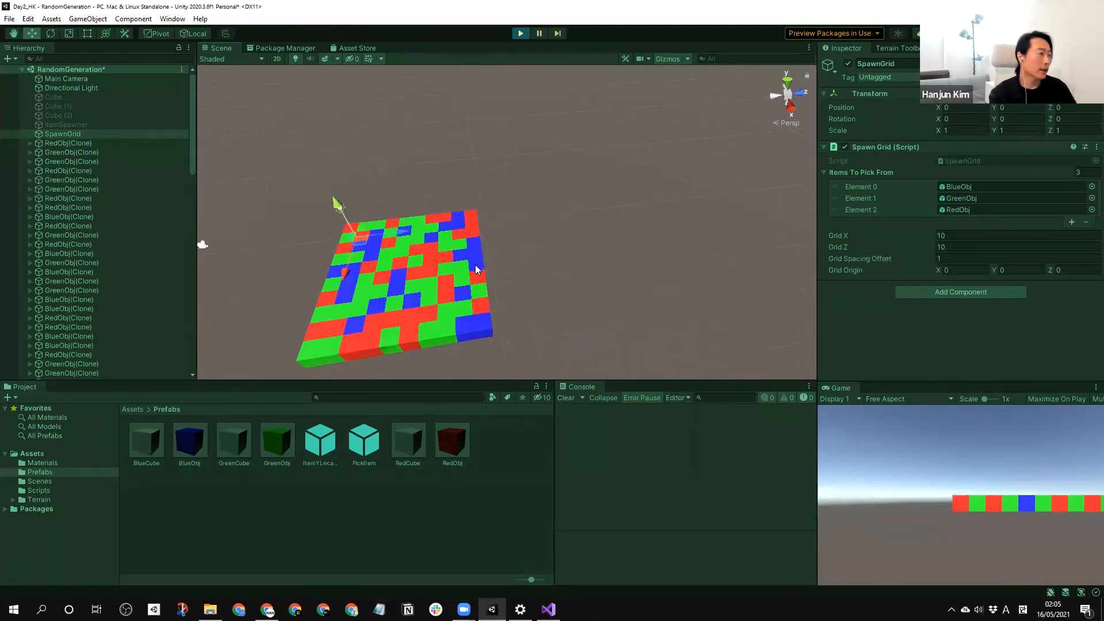
{"action": "right_click_drag", "start_coordinate": [501, 219], "coordinate": [488, 252]}
{"action": "right_click_drag", "start_coordinate": [558, 204], "coordinate": [561, 158]}
{"action": "left_click", "coordinate": [520, 33]}
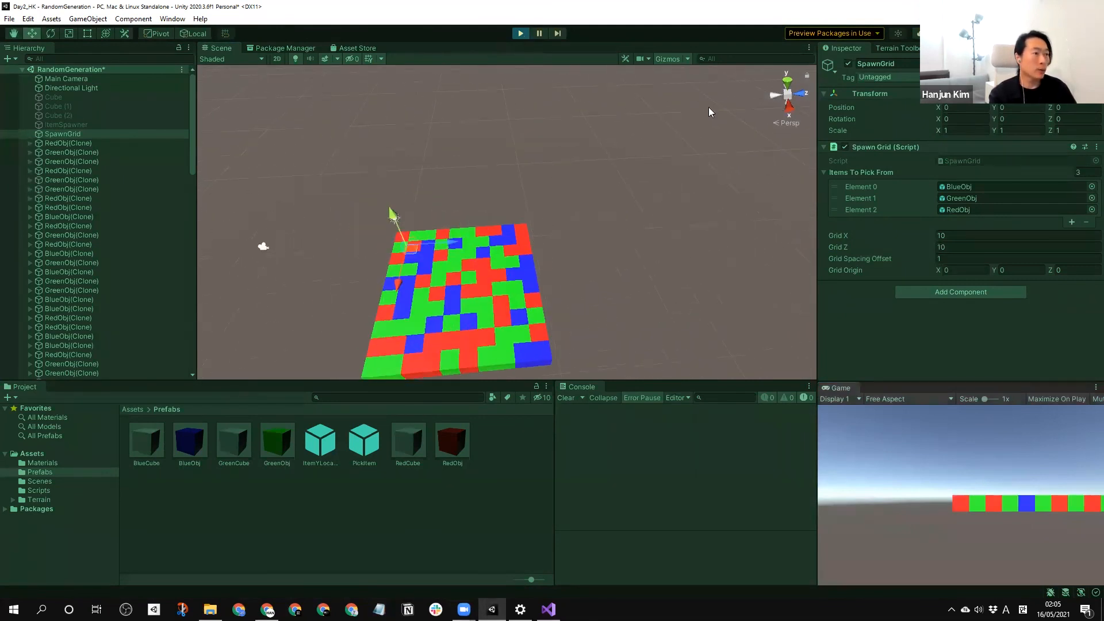
Set Grid X and Grid Z to 30 and Grid Spacing Offset to 1.1, and run the scene.
{"action": "left_click", "coordinate": [890, 232]}
{"action": "type", "text": "30"}
{"action": "key", "text": "Tab"}
{"action": "type", "text": "30"}
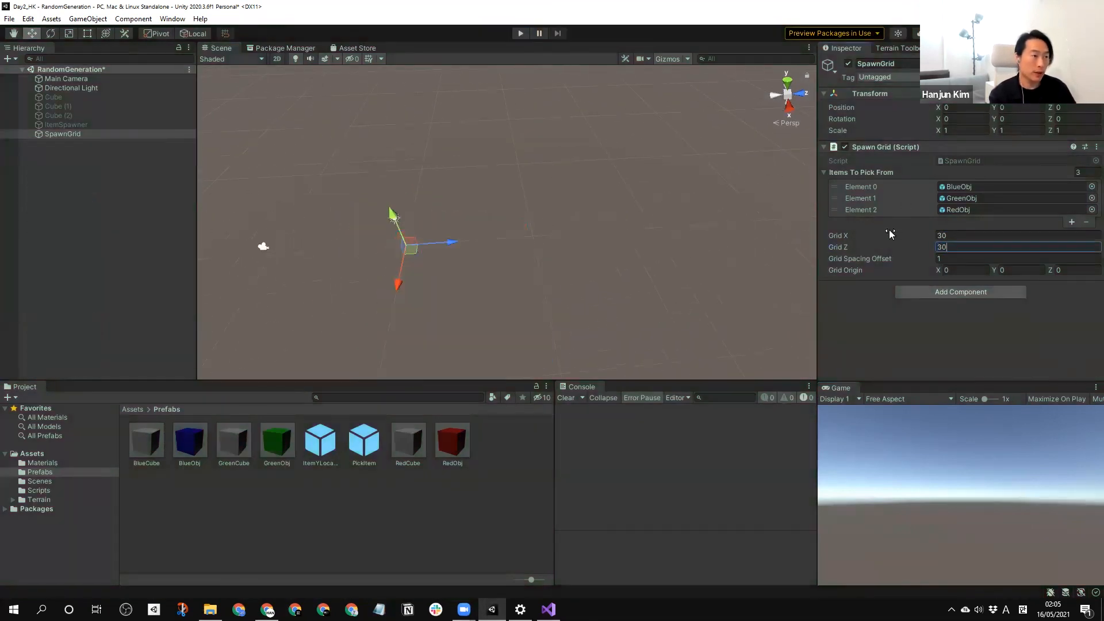
{"action": "key", "text": "Tab"}
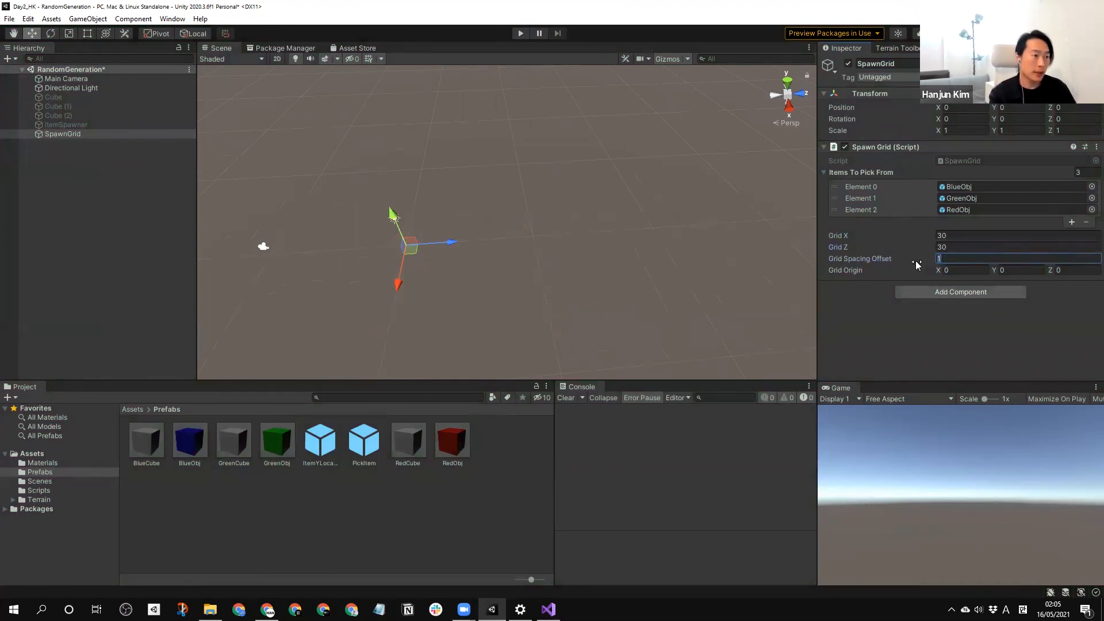
{"action": "type", "text": "1.1"}
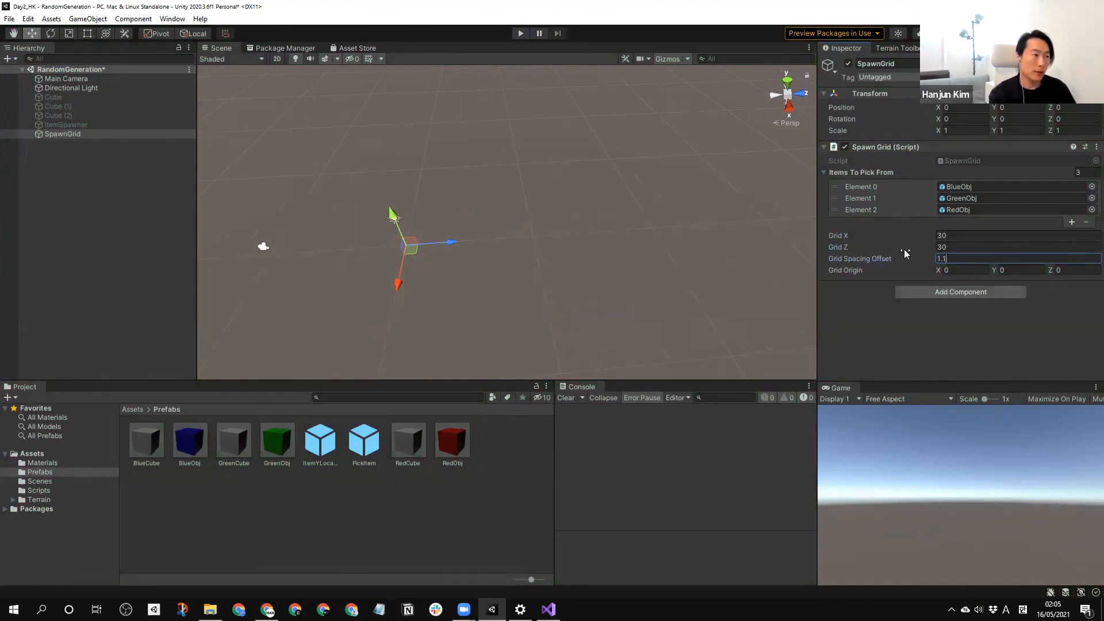
{"action": "left_click", "coordinate": [520, 33]}
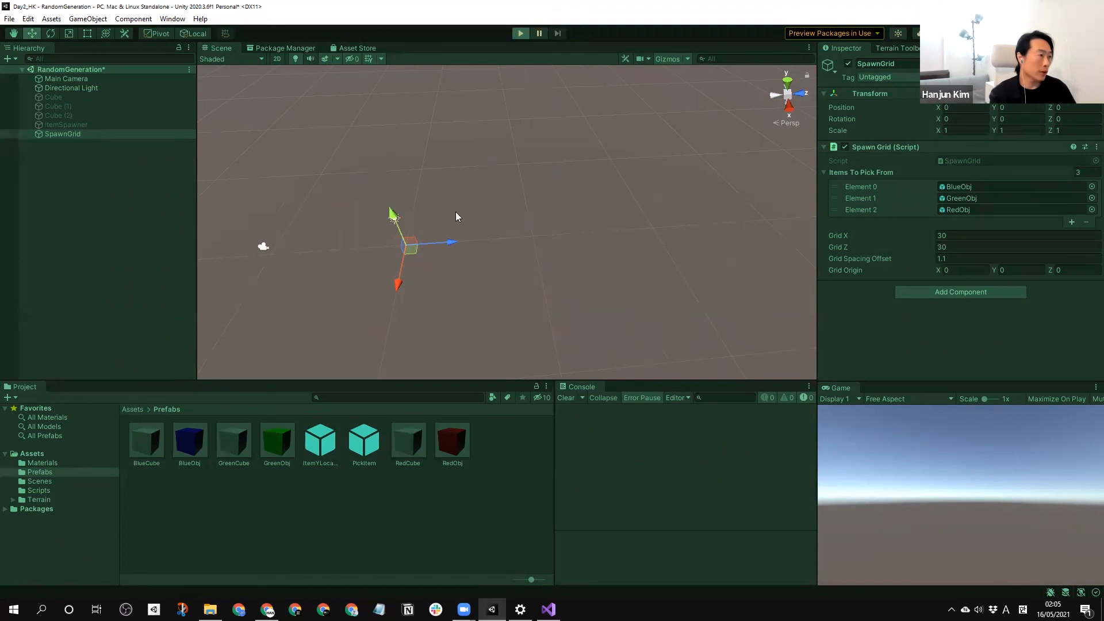
Inspect the generated 30 by 30 cube grid up close and from a distance in the running scene, and stop the run.
{"action": "scroll", "coordinate": [580, 240], "scroll_direction": "down", "scroll_amount": 10}
{"action": "middle_click_drag", "start_coordinate": [593, 309], "coordinate": [531, 264]}
{"action": "scroll", "coordinate": [547, 276], "scroll_direction": "up", "scroll_amount": 10}
{"action": "scroll", "coordinate": [530, 264], "scroll_direction": "down", "scroll_amount": 4}
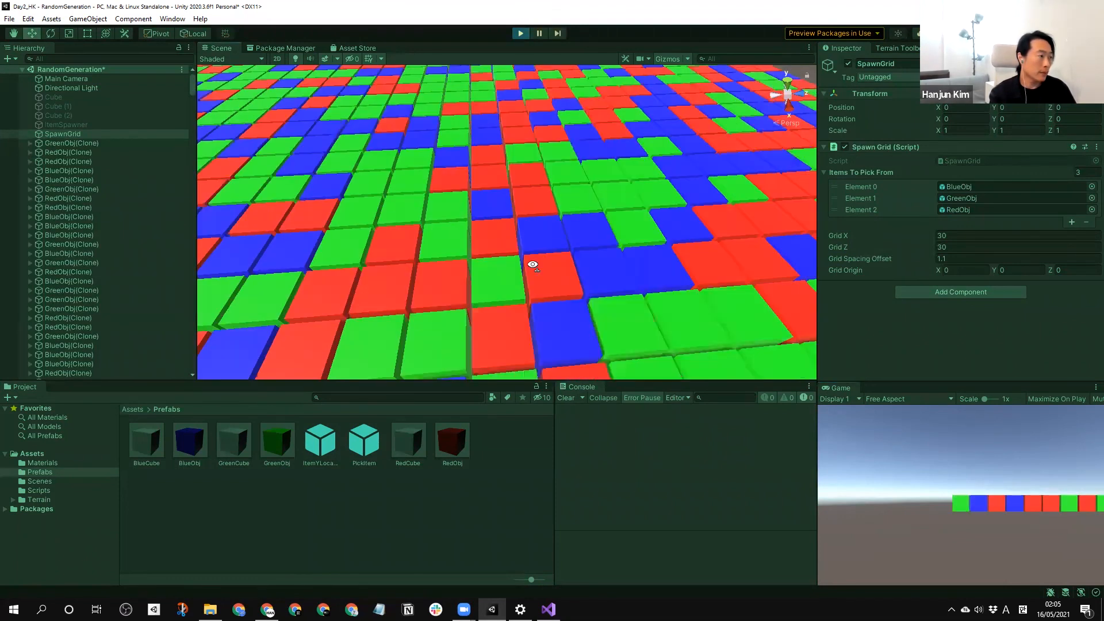
{"action": "scroll", "coordinate": [531, 230], "scroll_direction": "down", "scroll_amount": 5}
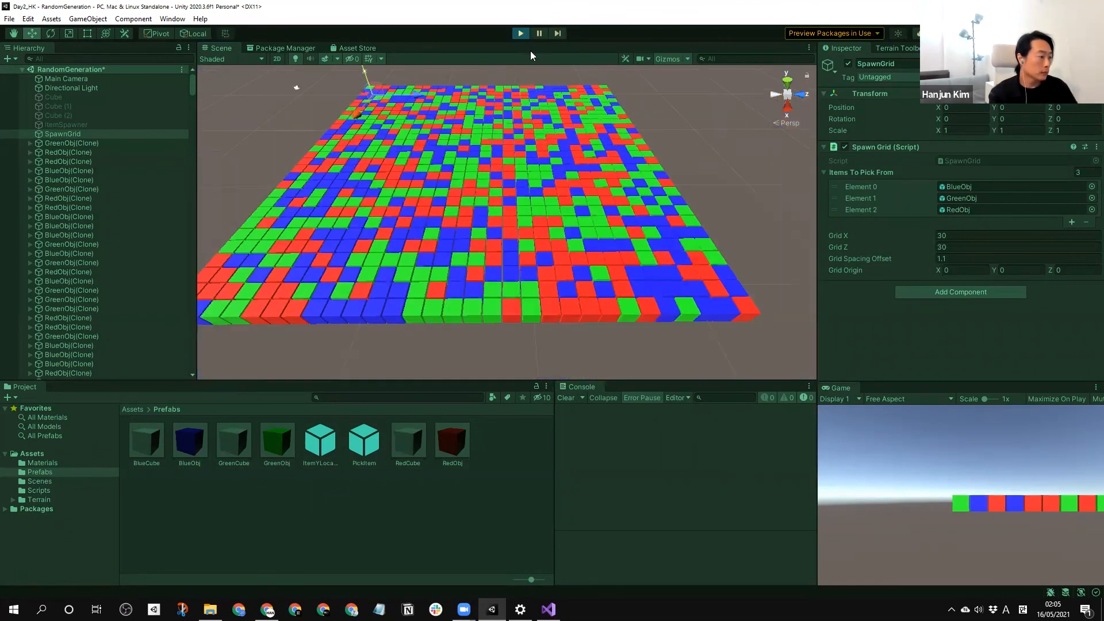
{"action": "left_click", "coordinate": [521, 33]}
Switch to Visual Studio and declare a public Vector3 field named randomPositionValue above Start in SpawnGrid.cs.
{"action": "key", "text": "alt+Tab"}
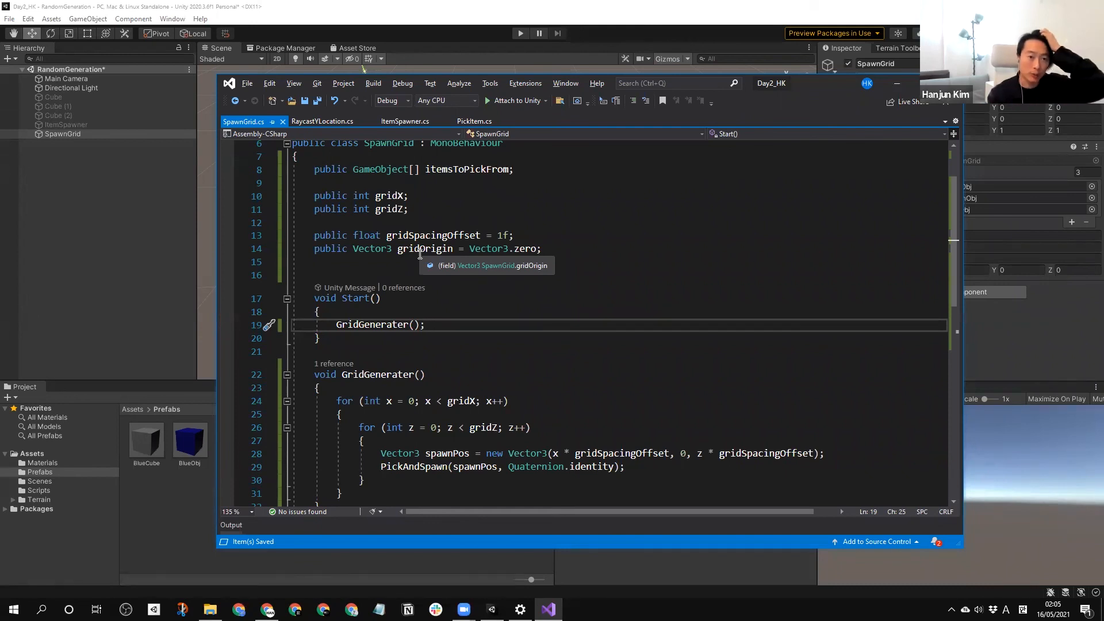
{"action": "left_click", "coordinate": [406, 273]}
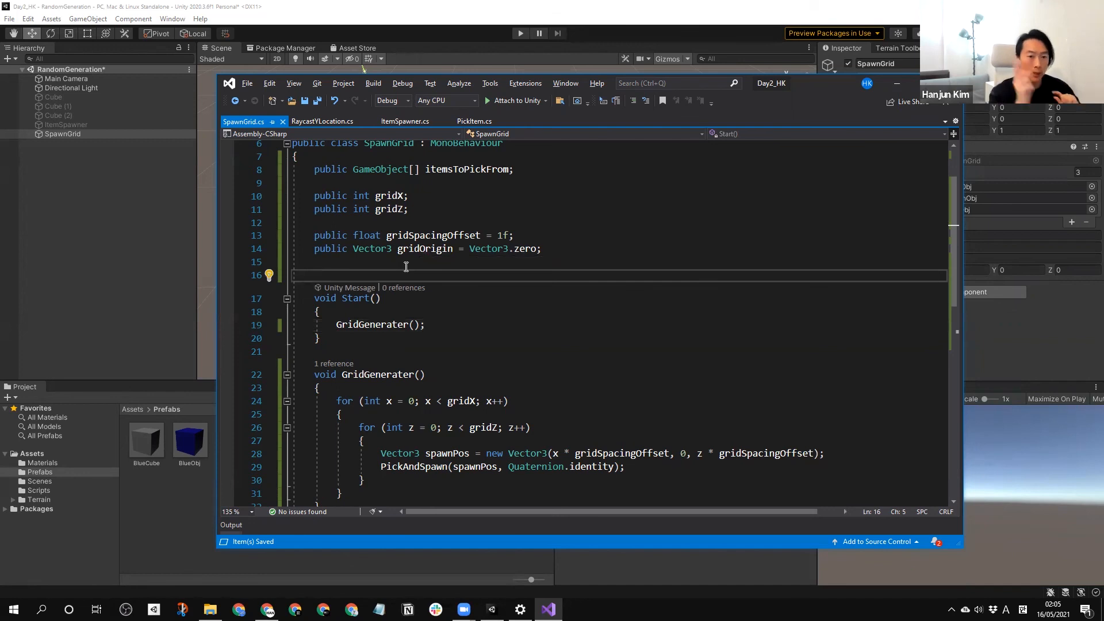
{"action": "key", "text": "Return"}
{"action": "type", "text": "public "}
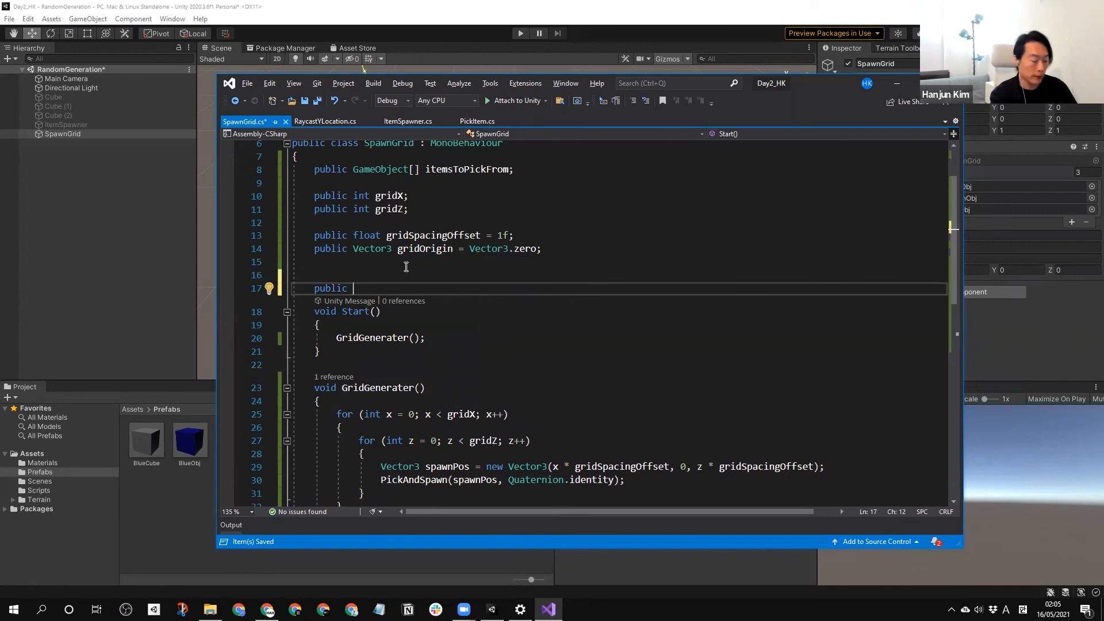
{"action": "type", "text": "Vector3"}
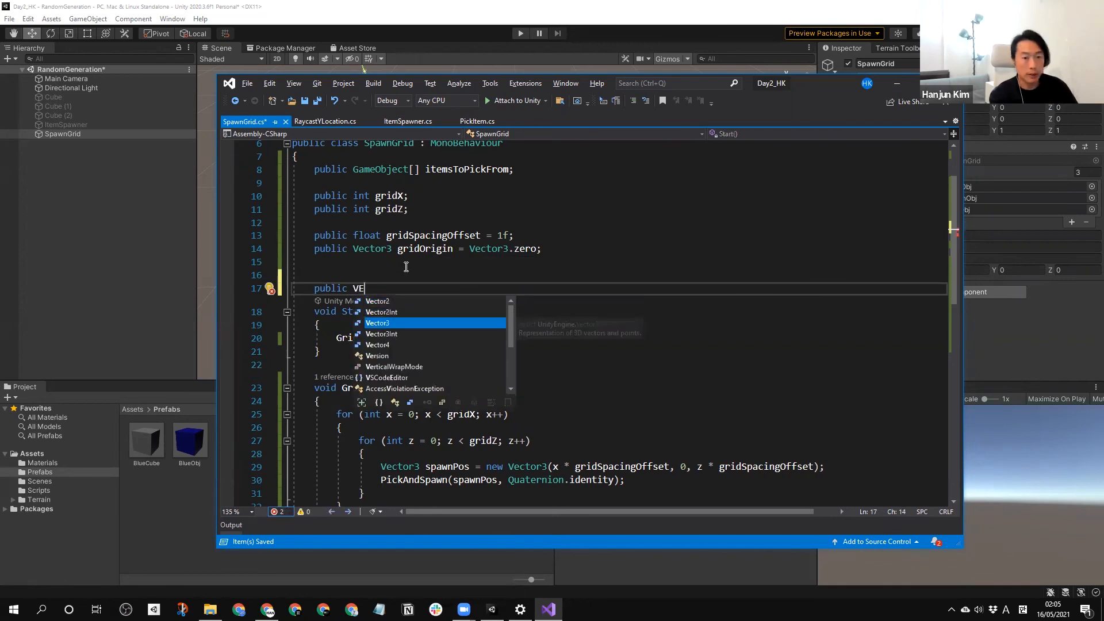
{"action": "type", "text": " rean"}
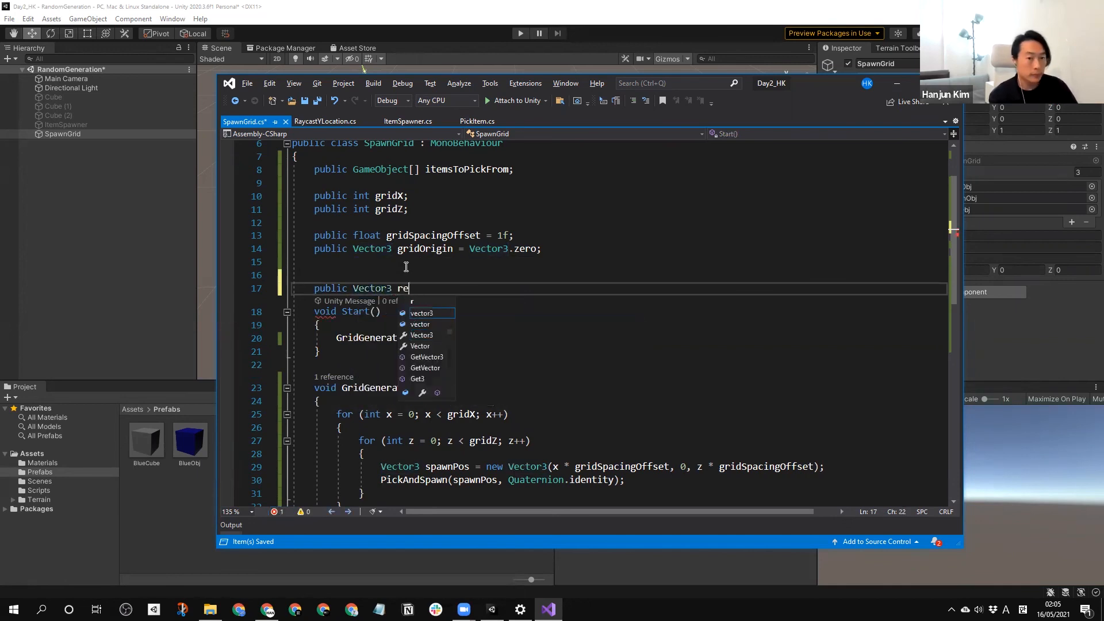
{"action": "key", "text": "BackSpace"}
{"action": "key", "text": "BackSpace"}
{"action": "key", "text": "BackSpace"}
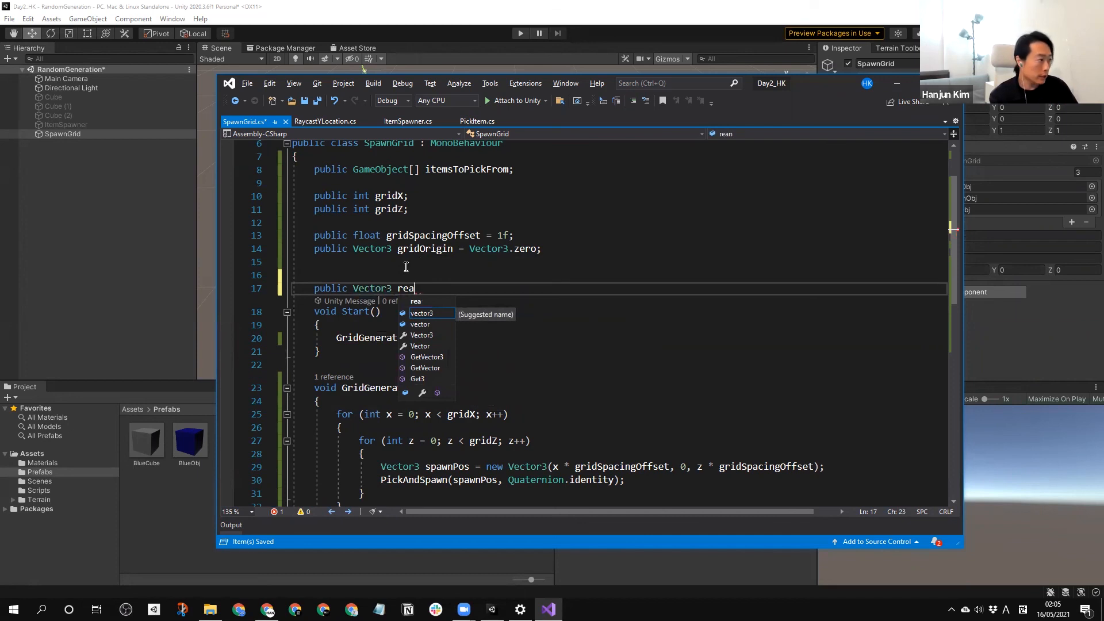
{"action": "type", "text": "andomPosition"}
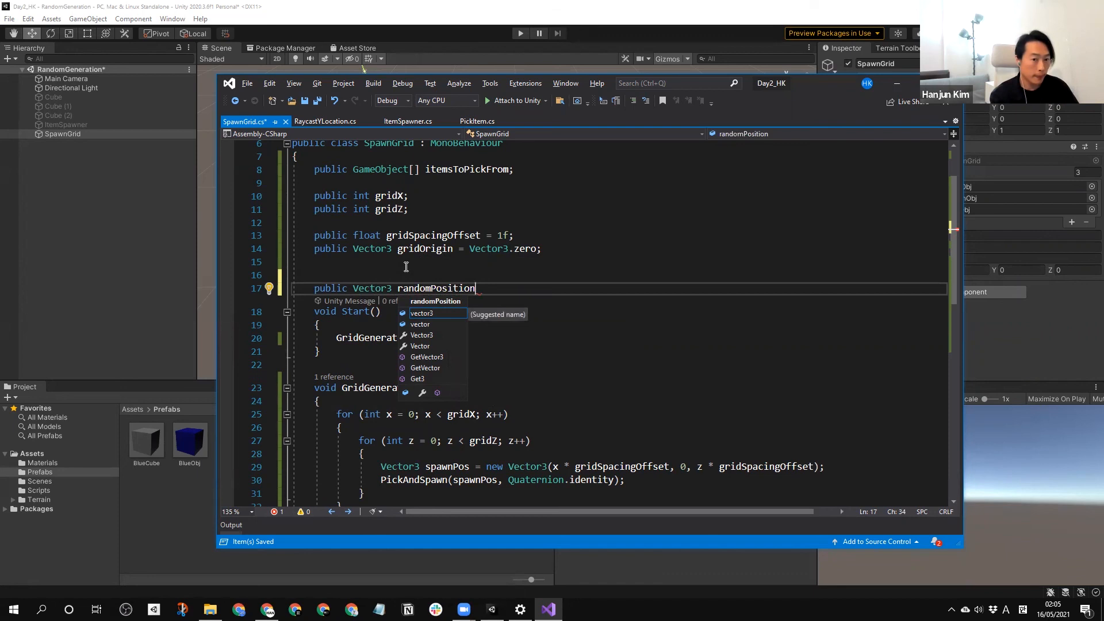
{"action": "type", "text": "Value;"}
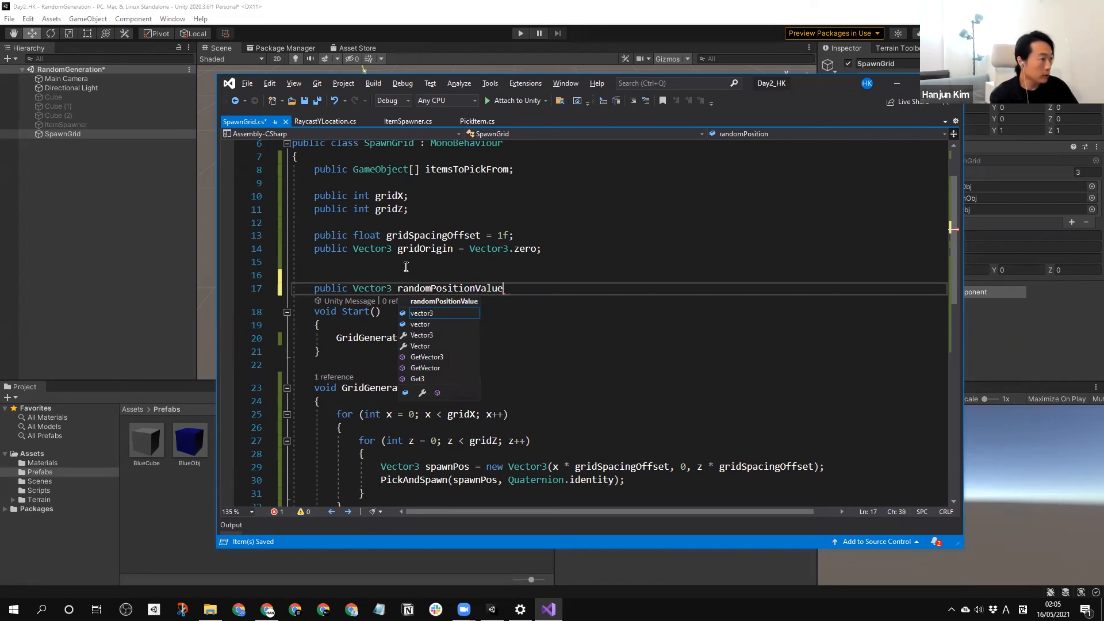
{"action": "key", "text": "Return"}
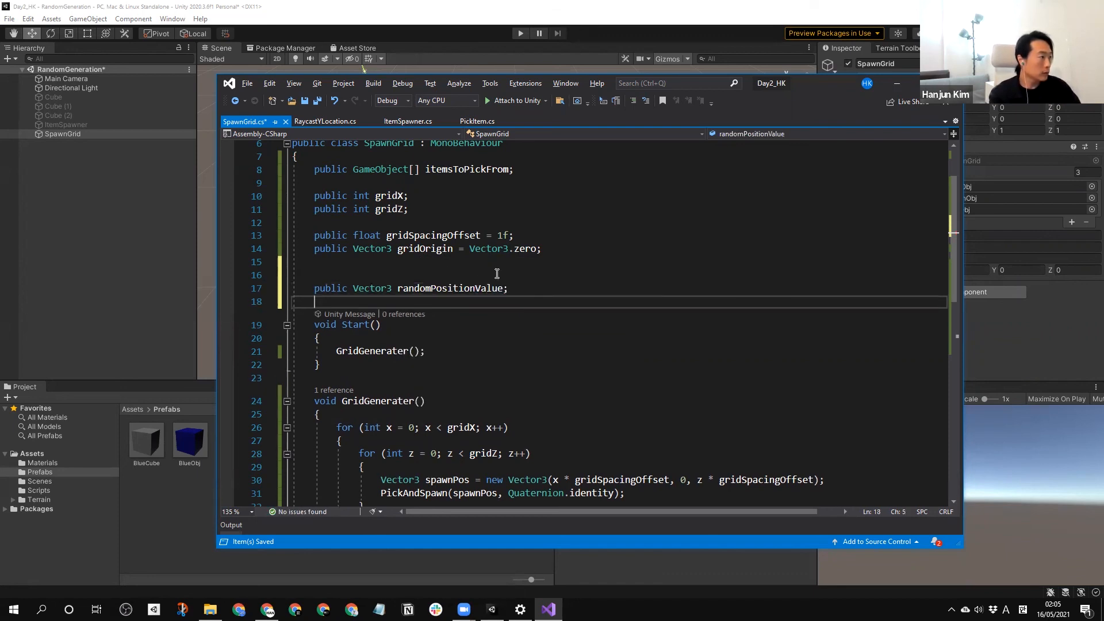
{"action": "key", "text": "Up"}
{"action": "key", "text": "Up"}
Begin a new method with return type Vector3 and the name RandomPosition below the PickAndSpawn method.
{"action": "scroll", "coordinate": [551, 332], "scroll_direction": "down", "scroll_amount": 1}
{"action": "scroll", "coordinate": [552, 331], "scroll_direction": "down", "scroll_amount": 5}
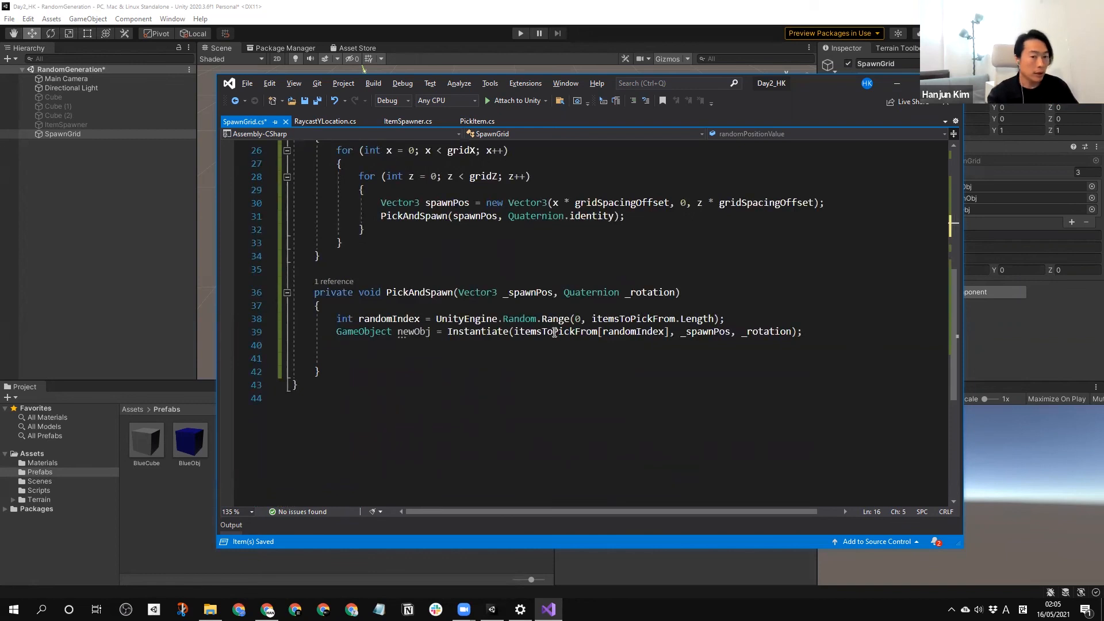
{"action": "left_click", "coordinate": [383, 362]}
{"action": "key", "text": "Down"}
{"action": "key", "text": "Return"}
{"action": "key", "text": "Return"}
{"action": "key", "text": "Return"}
{"action": "key", "text": "Up"}
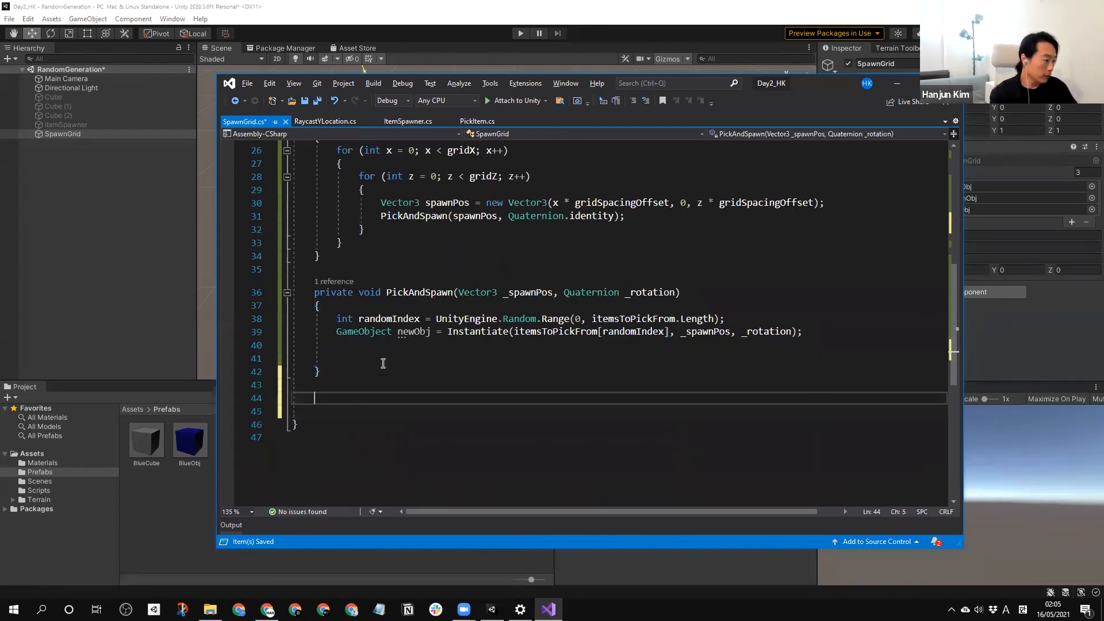
{"action": "type", "text": "Va"}
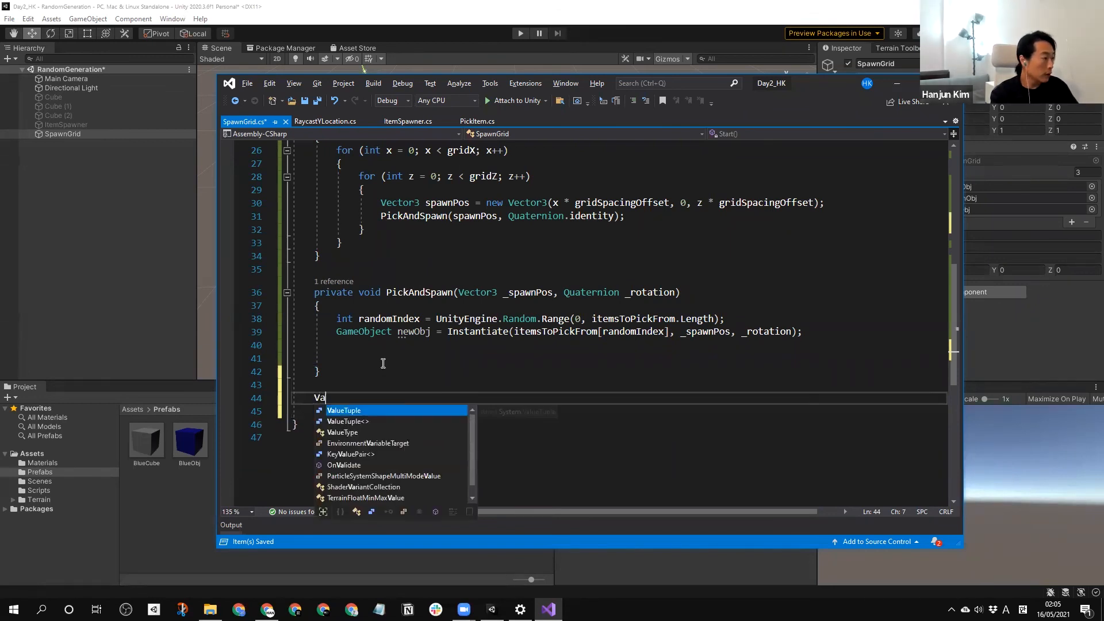
{"action": "key", "text": "BackSpace"}
{"action": "type", "text": "e"}
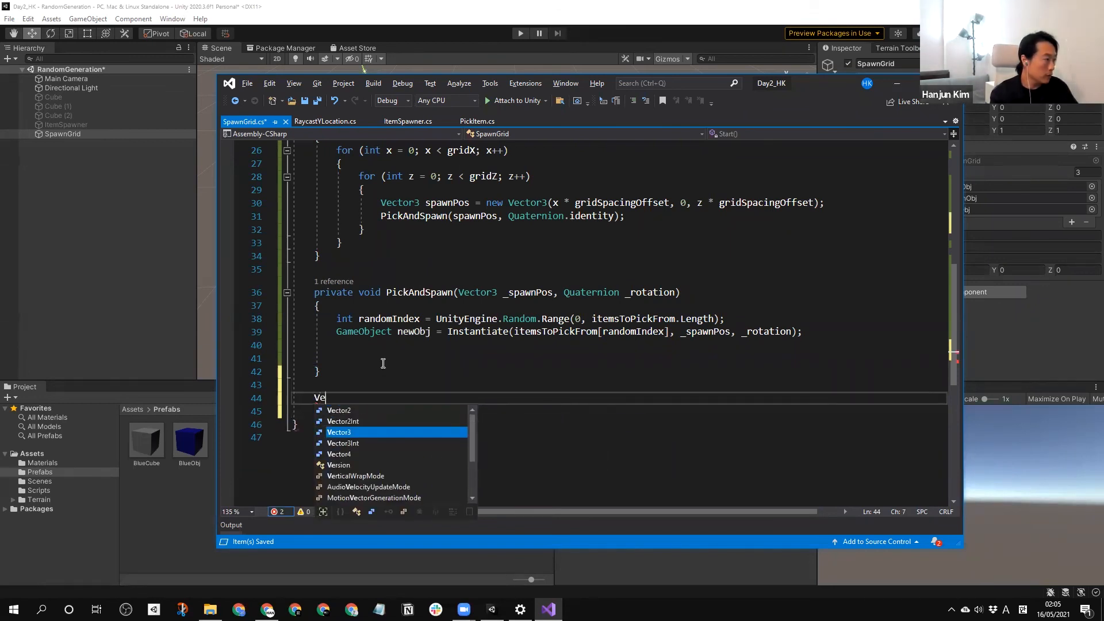
{"action": "type", "text": "ctor3 "}
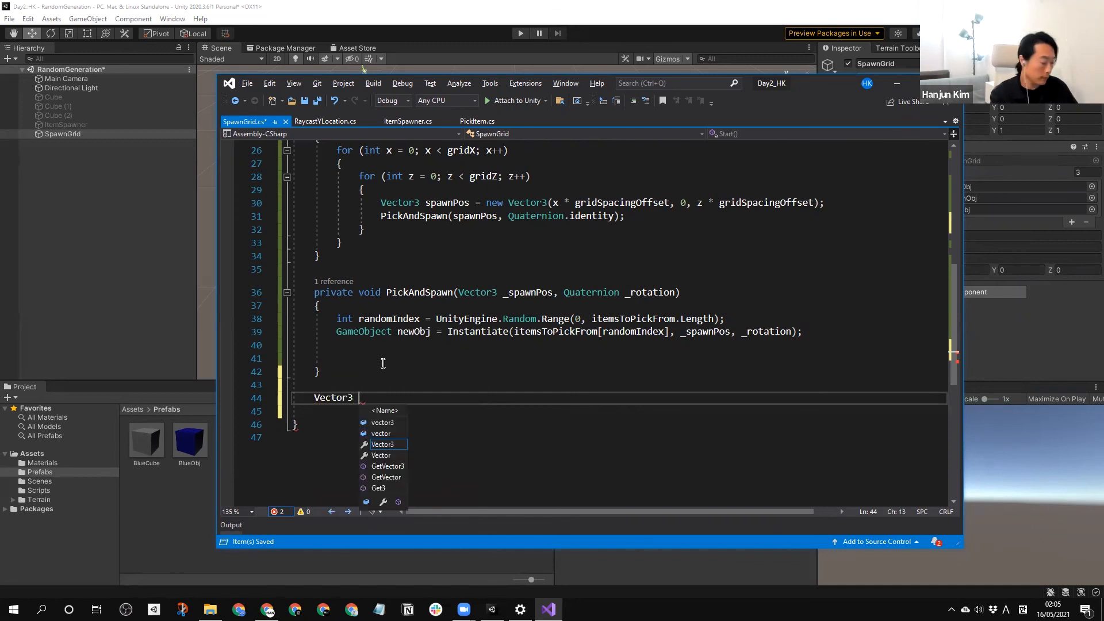
{"action": "type", "text": "Ranodm"}
{"action": "key", "text": "BackSpace"}
{"action": "key", "text": "BackSpace"}
{"action": "key", "text": "BackSpace"}
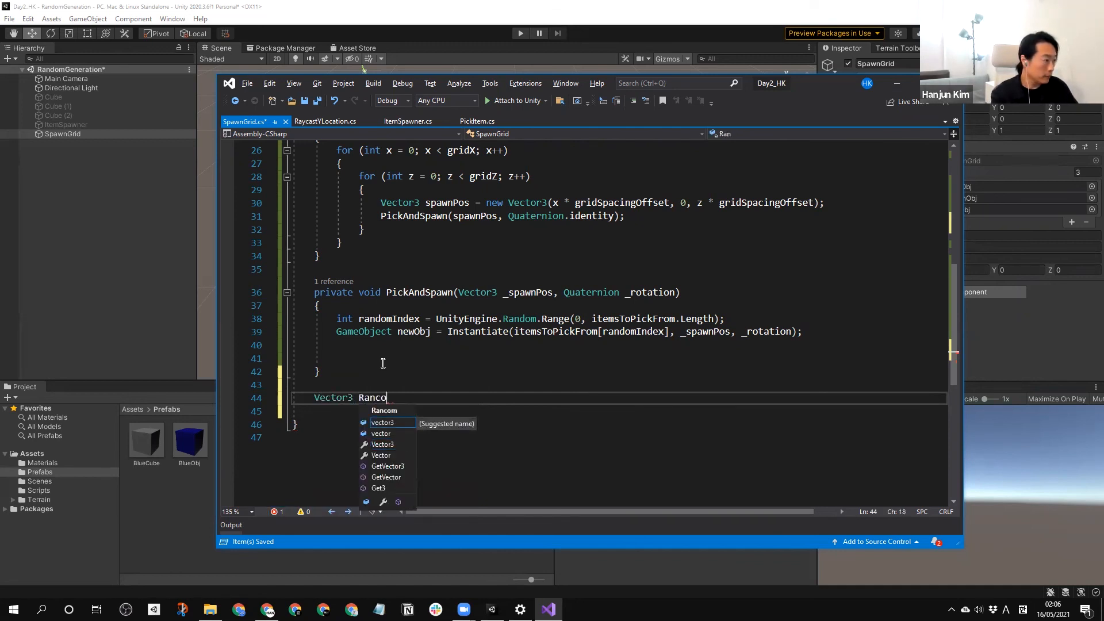
{"action": "type", "text": "domPosition"}
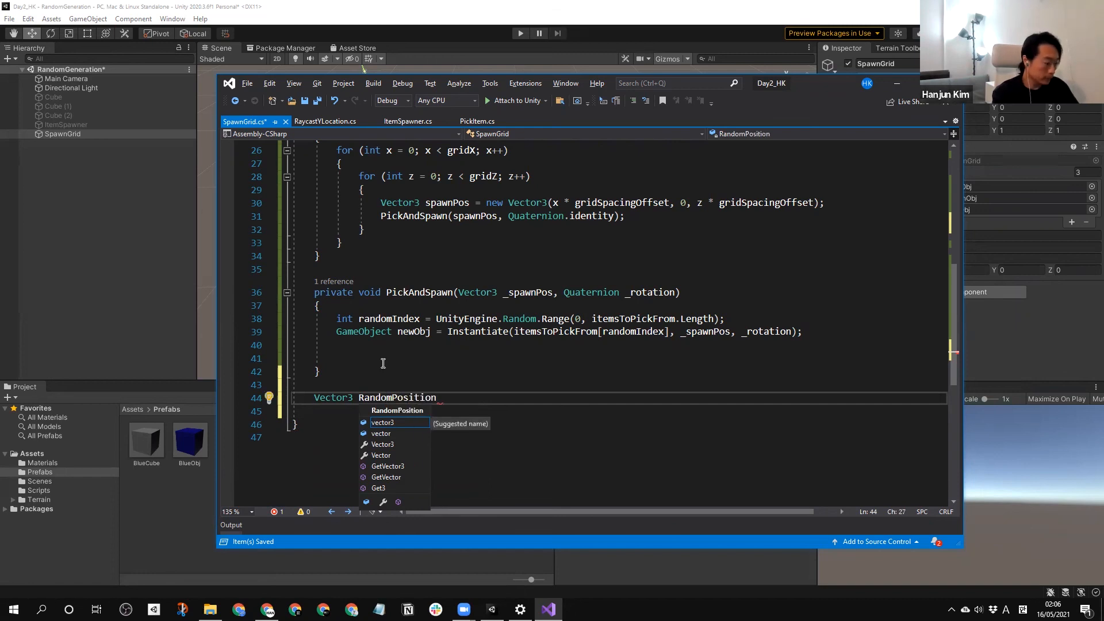
{"action": "type", "text": "("}
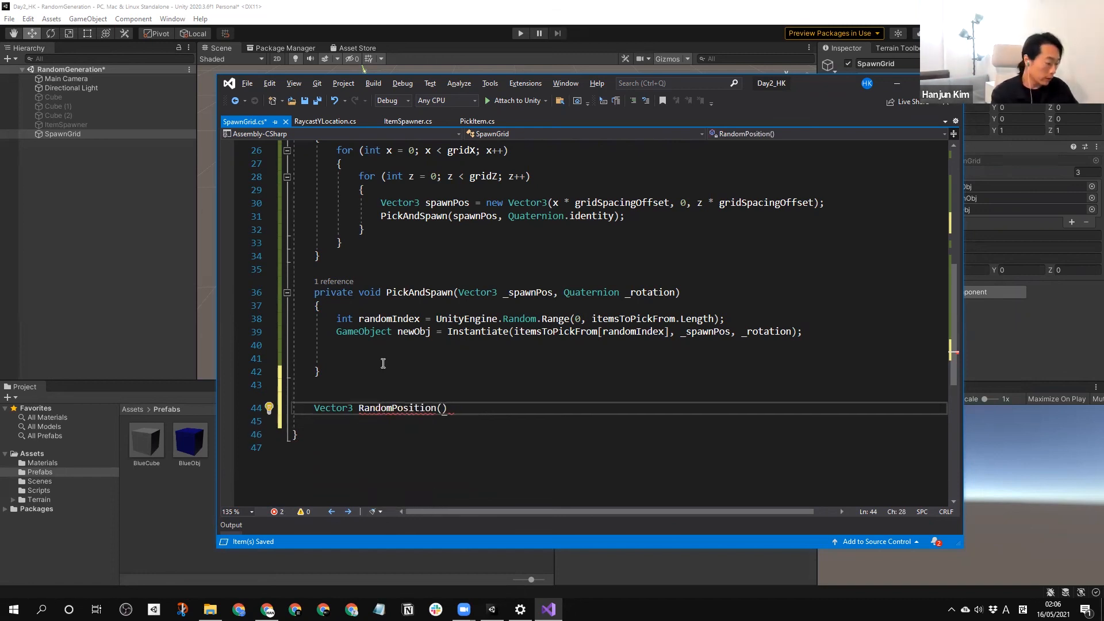
{"action": "type", "text": "Ve"}
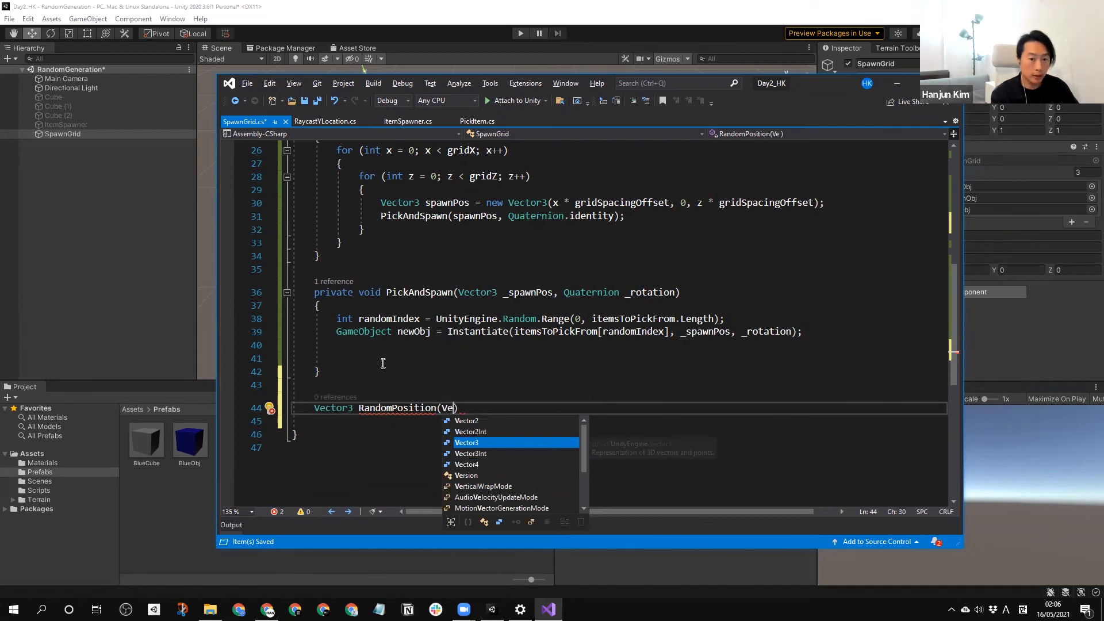
Give RandomPosition a Vector3 parameter named _position and add an empty method body in braces.
{"action": "type", "text": "ctor3 _po"}
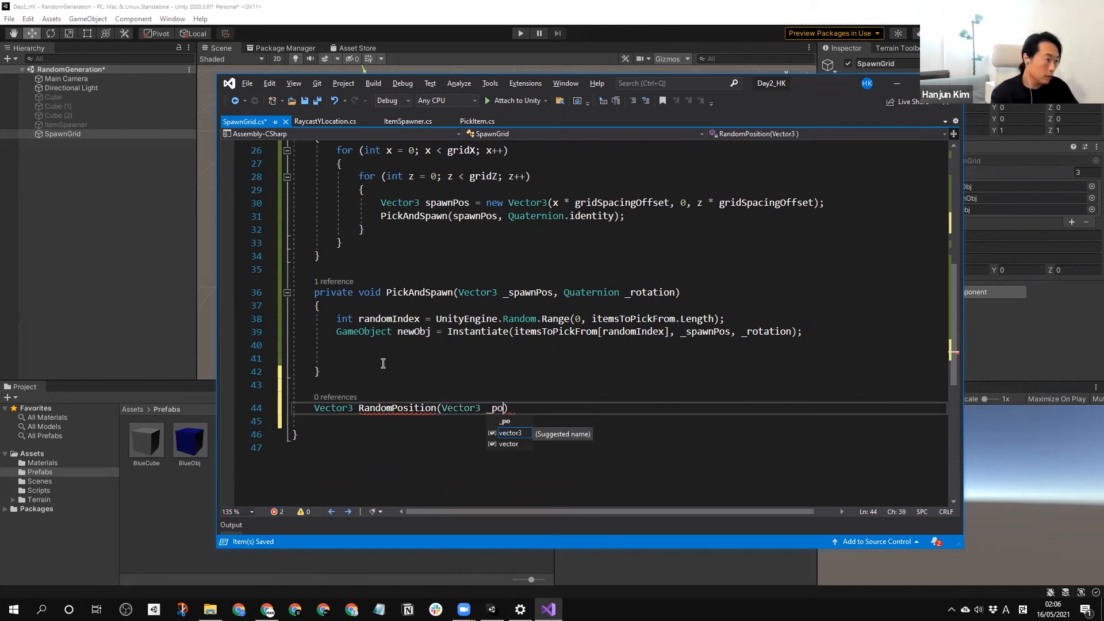
{"action": "type", "text": "sition)"}
{"action": "key", "text": "Return"}
{"action": "type", "text": "{"}
{"action": "key", "text": "Return"}
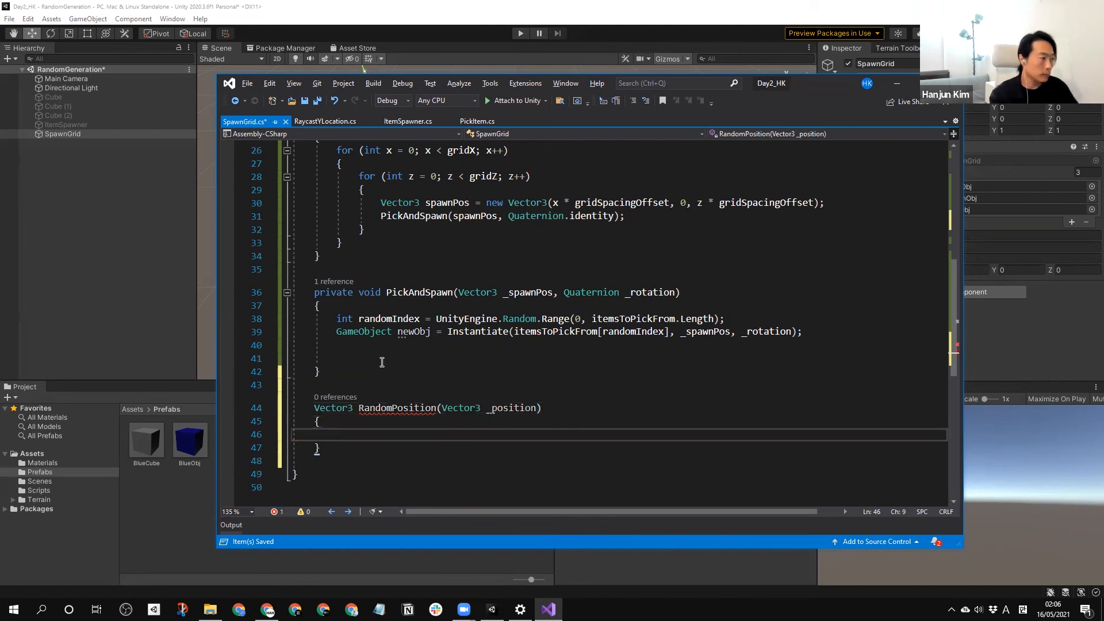
{"action": "key", "text": "Return"}
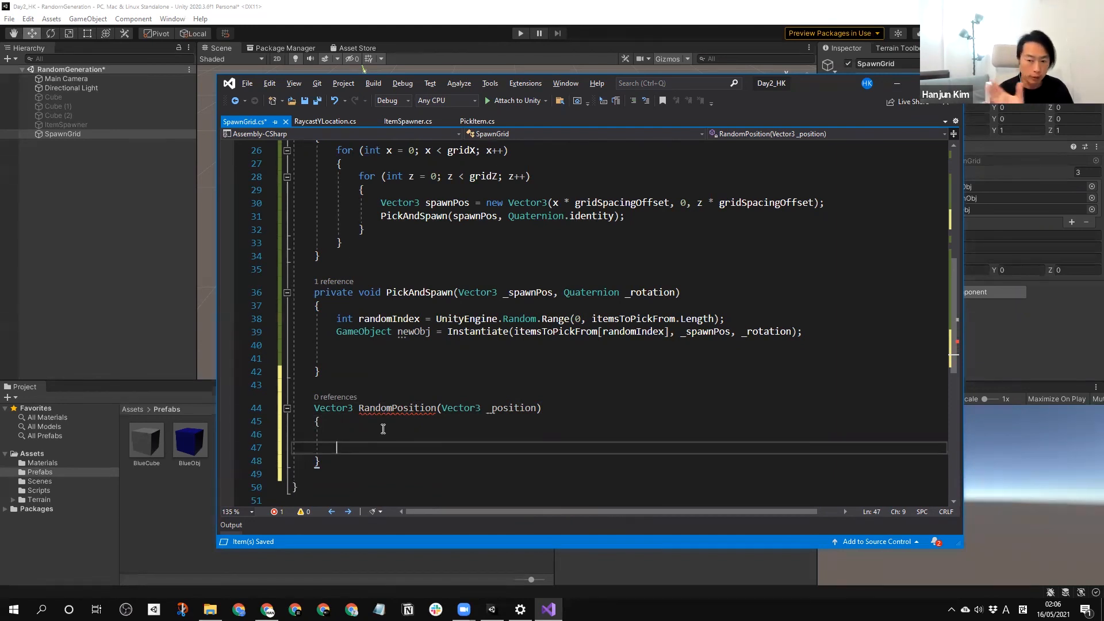
Inside RandomPosition, start declaring a Vector3 variable named randomPos and assign it a new Vector3.
{"action": "left_click", "coordinate": [380, 432]}
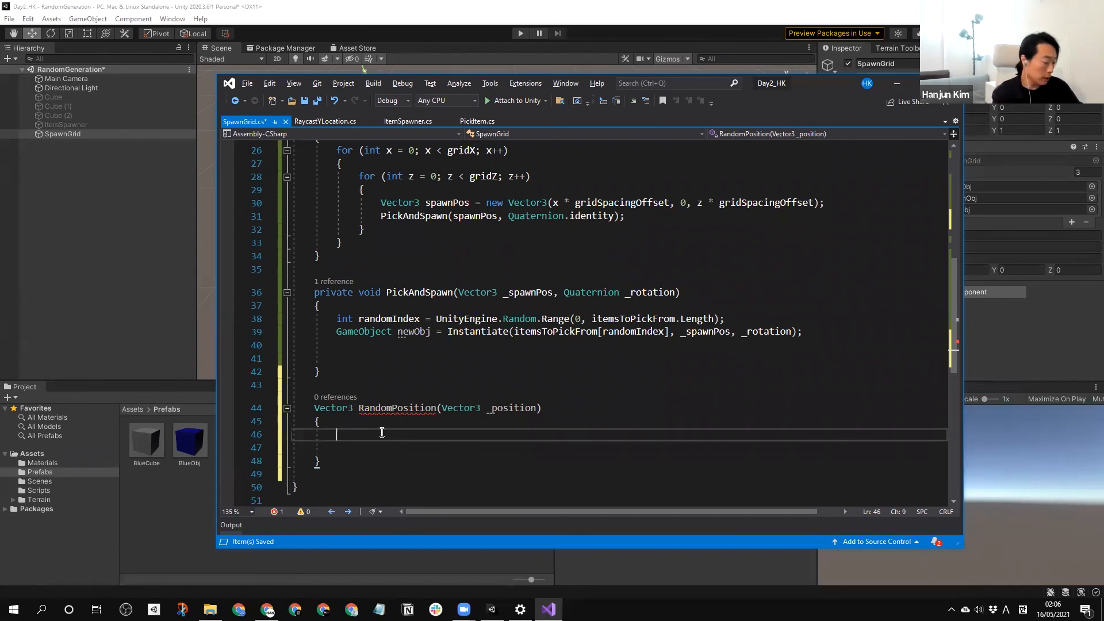
{"action": "type", "text": "Ve"}
{"action": "key", "text": "Tab"}
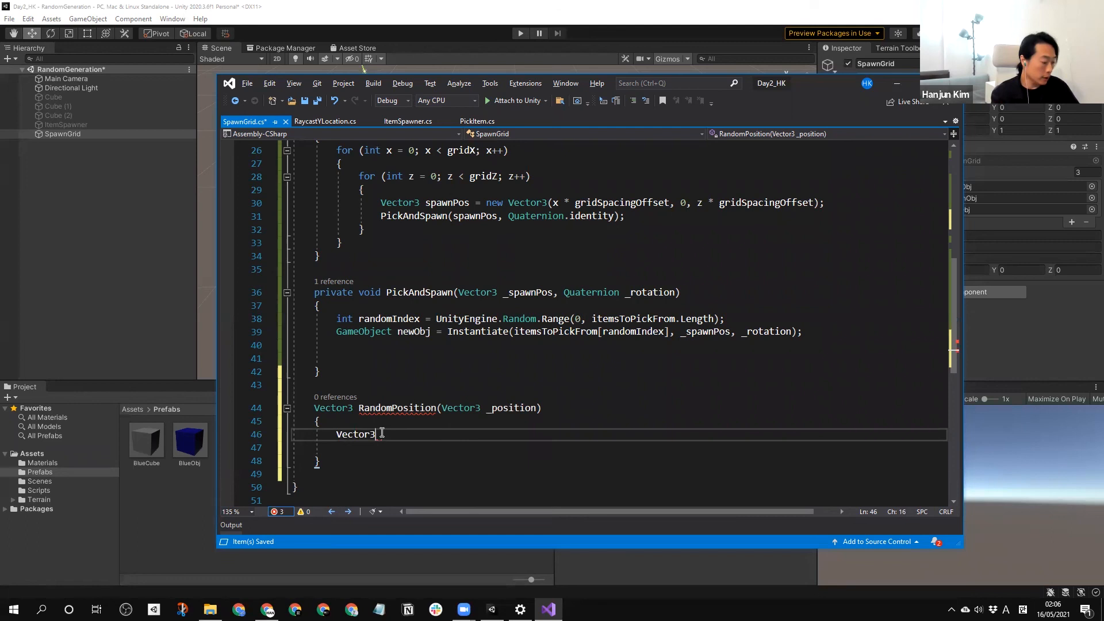
{"action": "type", "text": "ran"}
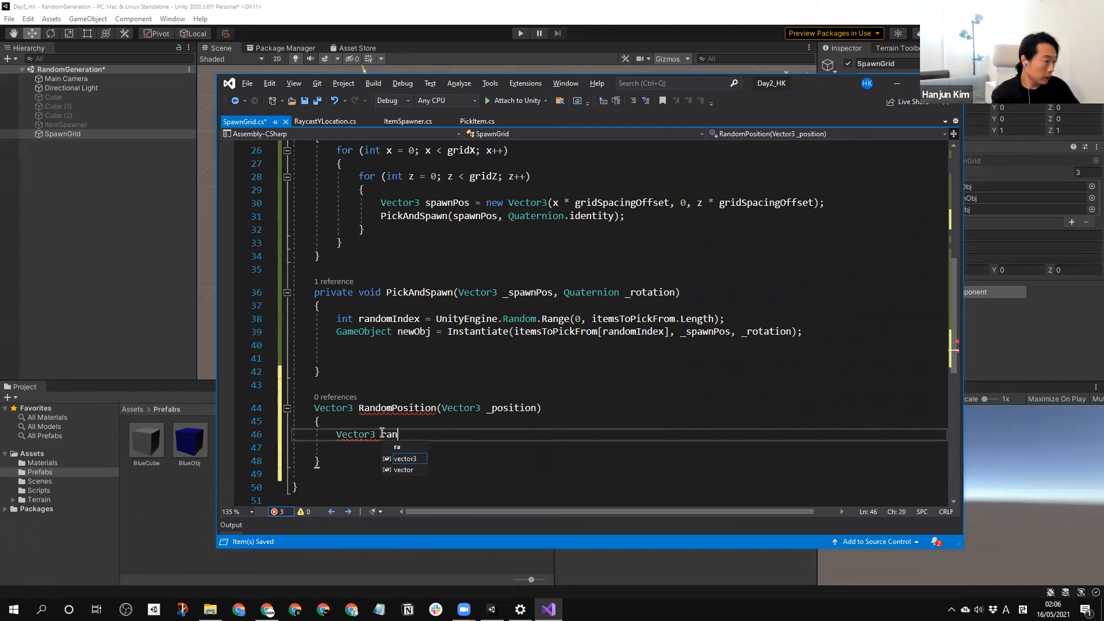
{"action": "type", "text": "dom"}
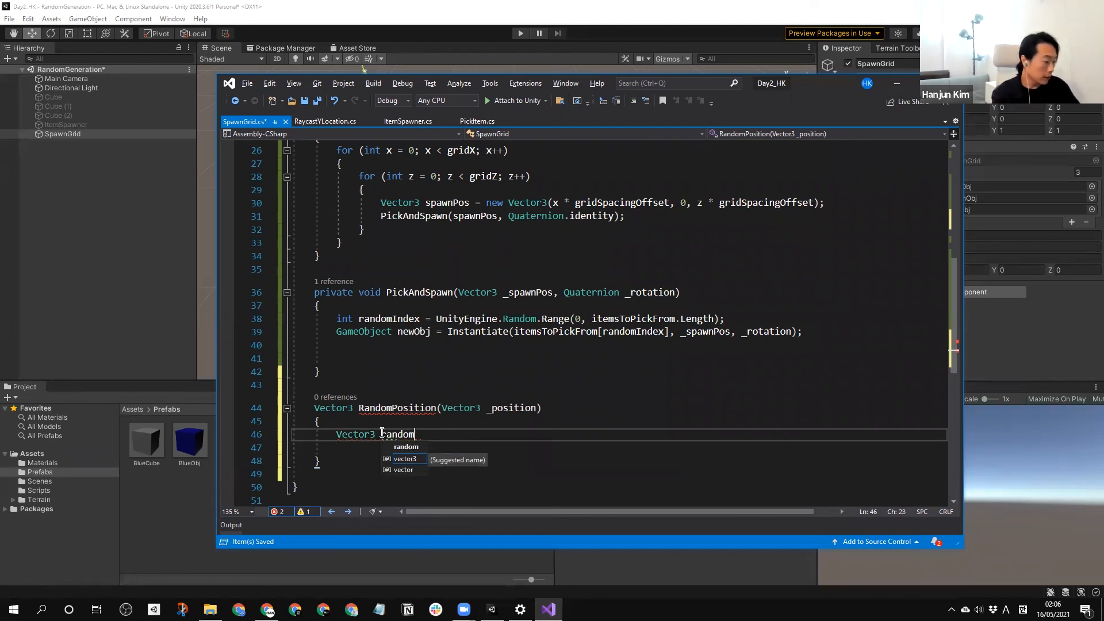
{"action": "type", "text": "Pos = "}
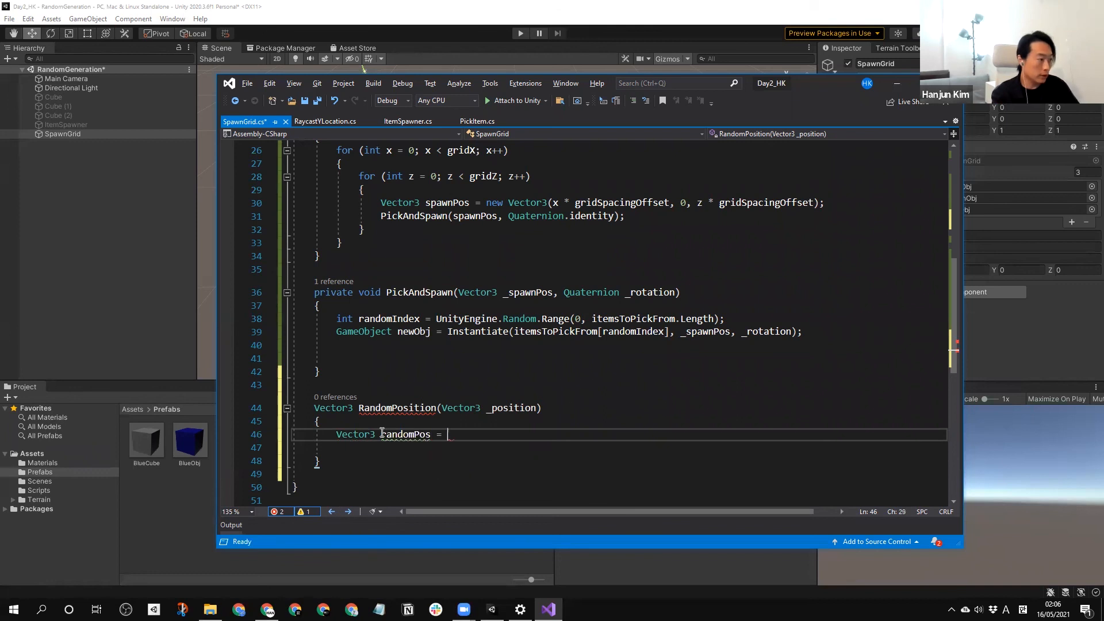
{"action": "type", "text": "new V"}
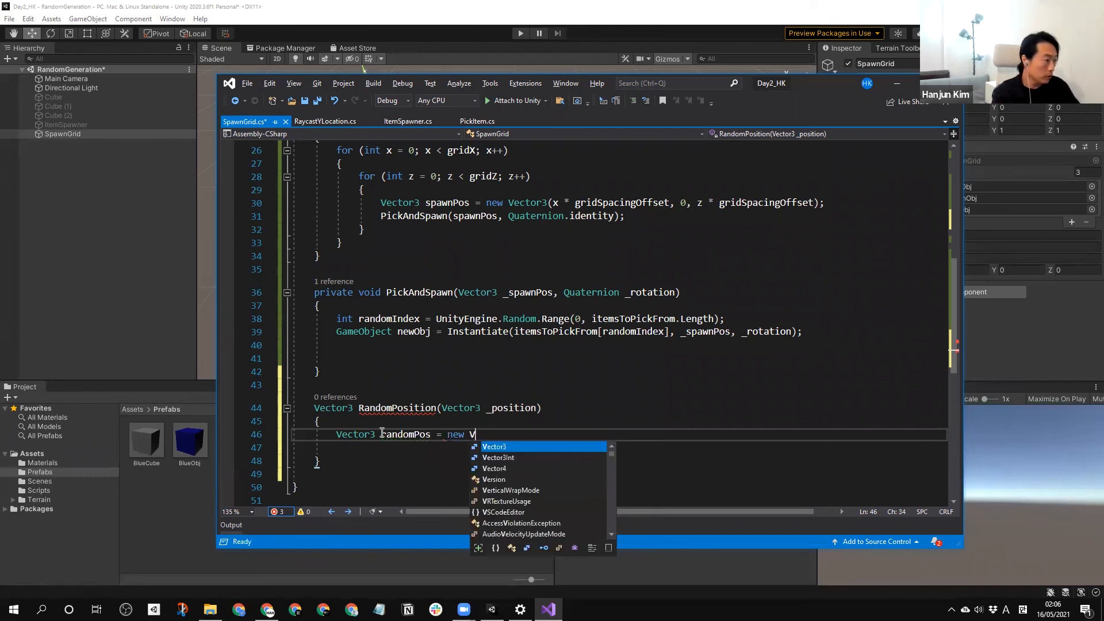
{"action": "type", "text": "ector3 (Ranm"}
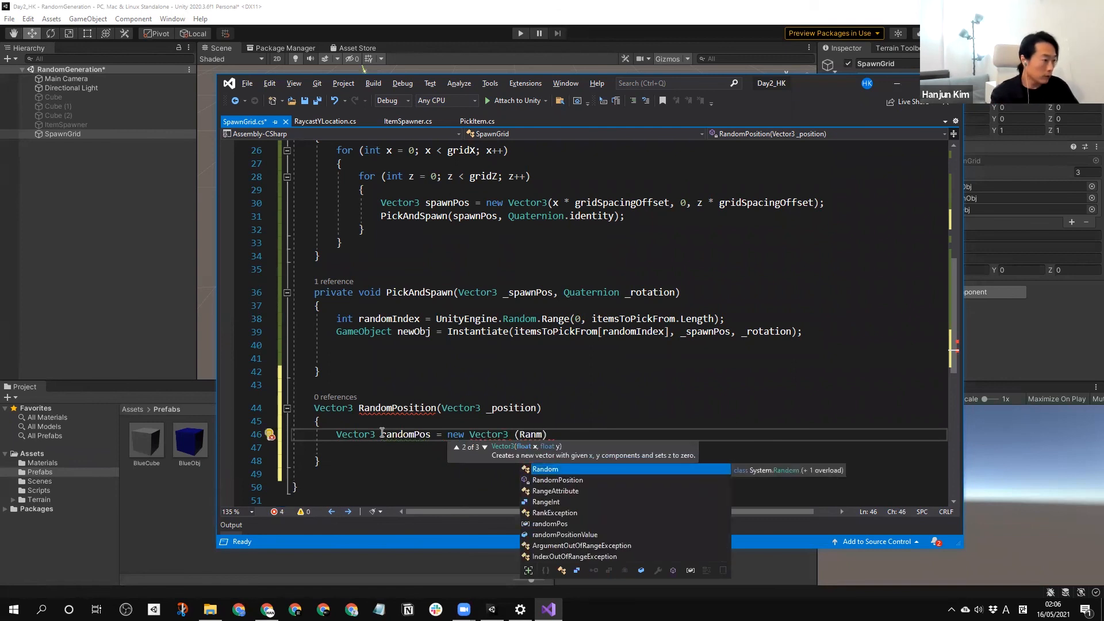
Begin randomPos's first Vector3 argument with UnityEngine.Random.Range copied from the randomIndex line, opening its range with a minus sign.
{"action": "key", "text": "Tab"}
{"action": "type", "text": "."}
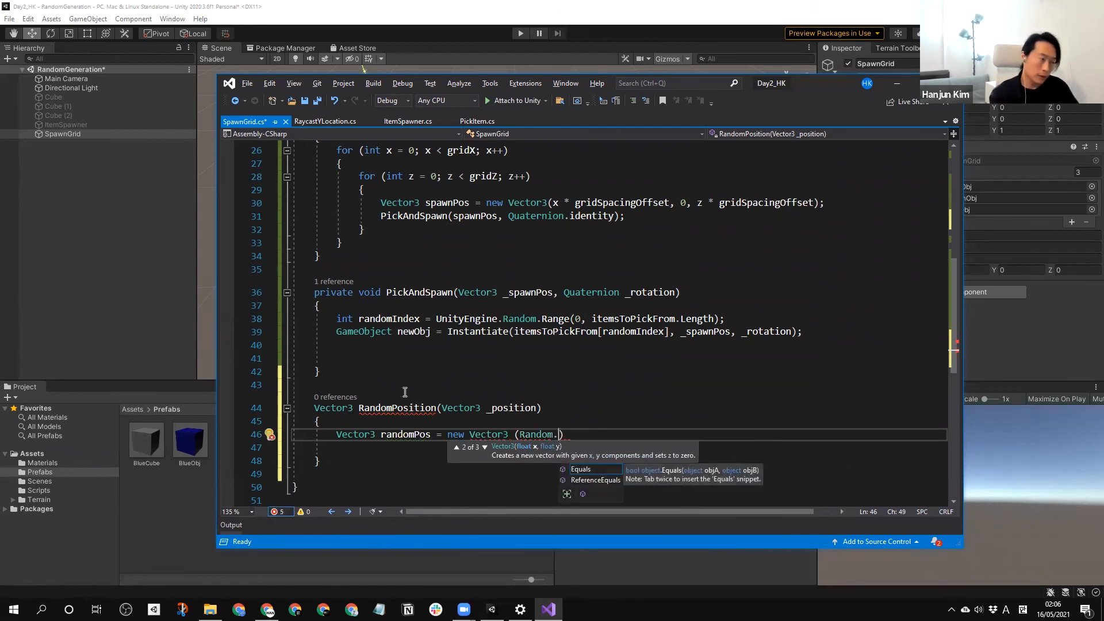
{"action": "left_click_drag", "start_coordinate": [575, 319], "coordinate": [436, 320]}
{"action": "key", "text": "ctrl+c"}
{"action": "left_click_drag", "start_coordinate": [561, 435], "coordinate": [520, 435]}
{"action": "key", "text": "ctrl+v"}
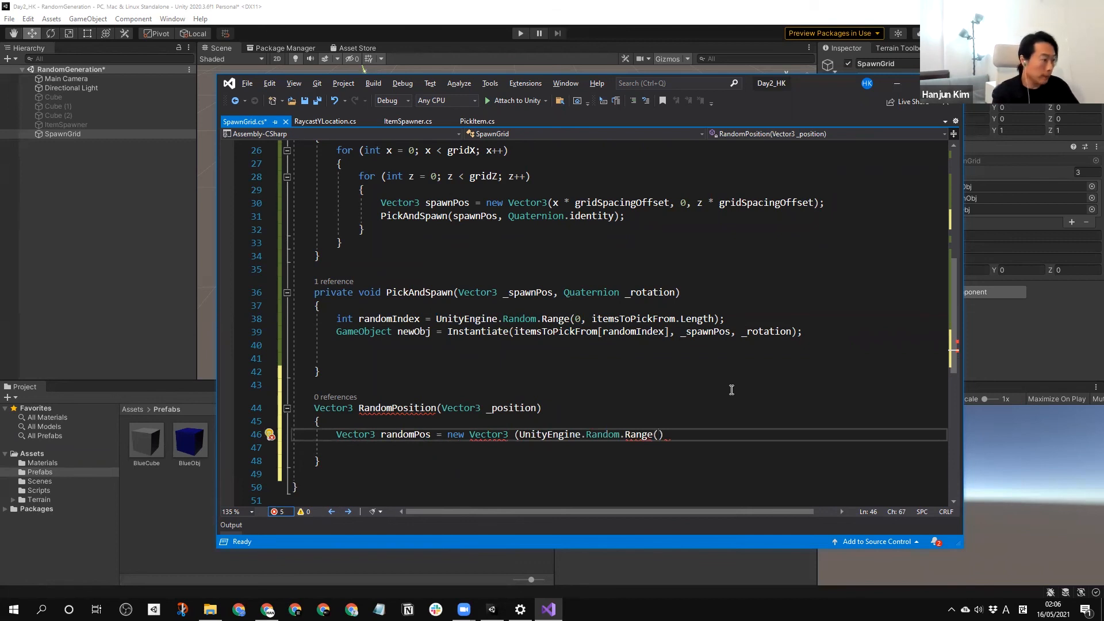
{"action": "type", "text": "-"}
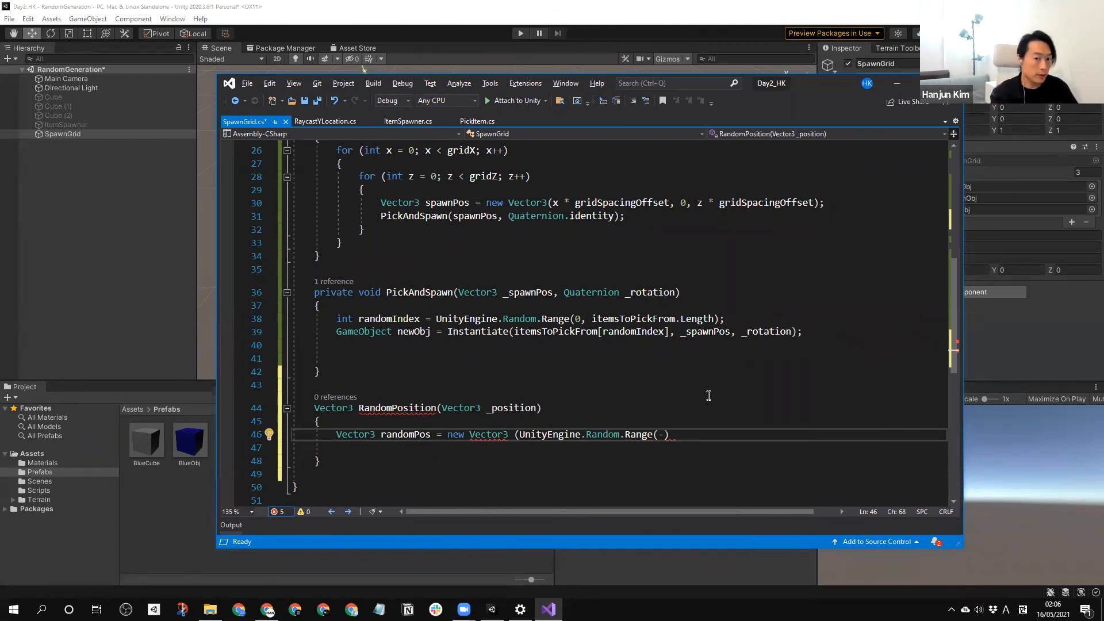
Shorten the randomPositionValue field's name to randPositionValue in its declaration.
{"action": "scroll", "coordinate": [506, 308], "scroll_direction": "up", "scroll_amount": 5}
{"action": "double_click", "coordinate": [450, 208]}
{"action": "left_click", "coordinate": [472, 220]}
{"action": "left_click_drag", "start_coordinate": [431, 209], "coordinate": [422, 209]}
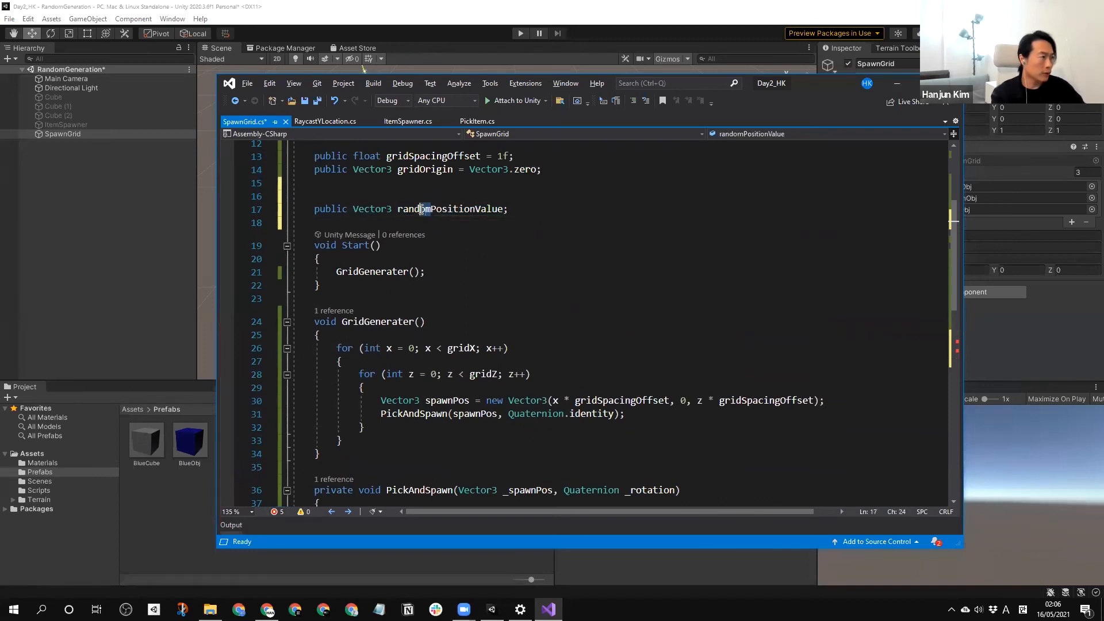
{"action": "key", "text": "Delete"}
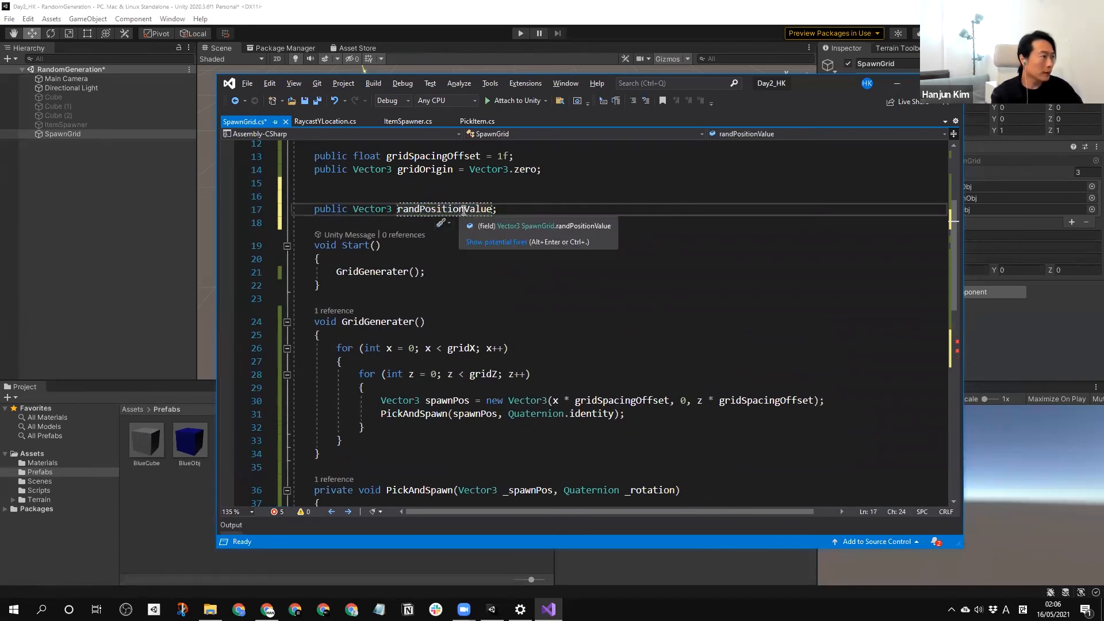
Shorten the Vector3 field's name in its declaration to randPosVal.
{"action": "key", "text": "Right"}
{"action": "key", "text": "Right"}
{"action": "key", "text": "Right"}
{"action": "key", "text": "Delete"}
{"action": "key", "text": "Delete"}
{"action": "key", "text": "Delete"}
{"action": "key", "text": "Delete"}
{"action": "key", "text": "Delete"}
{"action": "left_click_drag", "start_coordinate": [465, 211], "coordinate": [460, 211]}
{"action": "key", "text": "BackSpace"}
{"action": "key", "text": "BackSpace"}
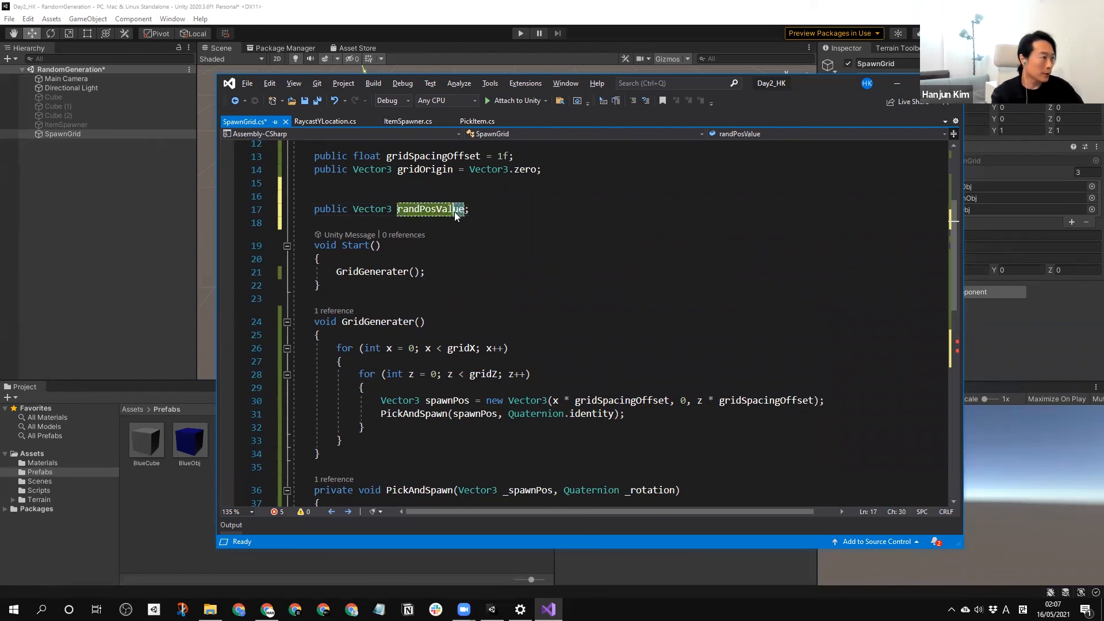
Fill the Random.Range call in randomPos with -randPosVal as minimum and randPosVal as maximum.
{"action": "scroll", "coordinate": [625, 368], "scroll_direction": "down", "scroll_amount": 6}
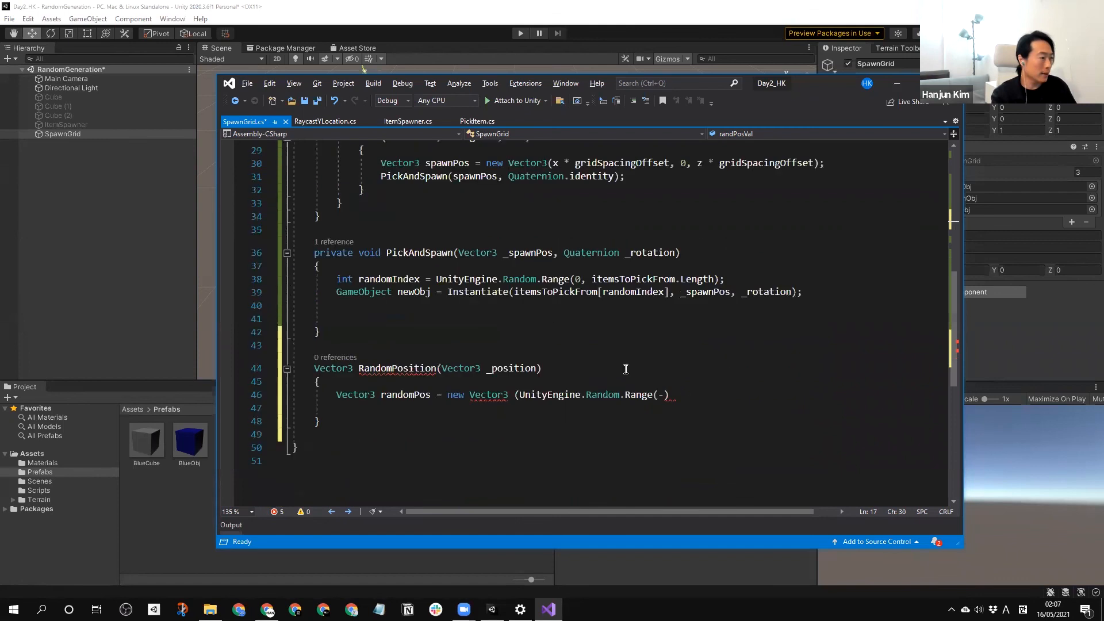
{"action": "left_click", "coordinate": [660, 394]}
{"action": "type", "text": "-randPosVal,"}
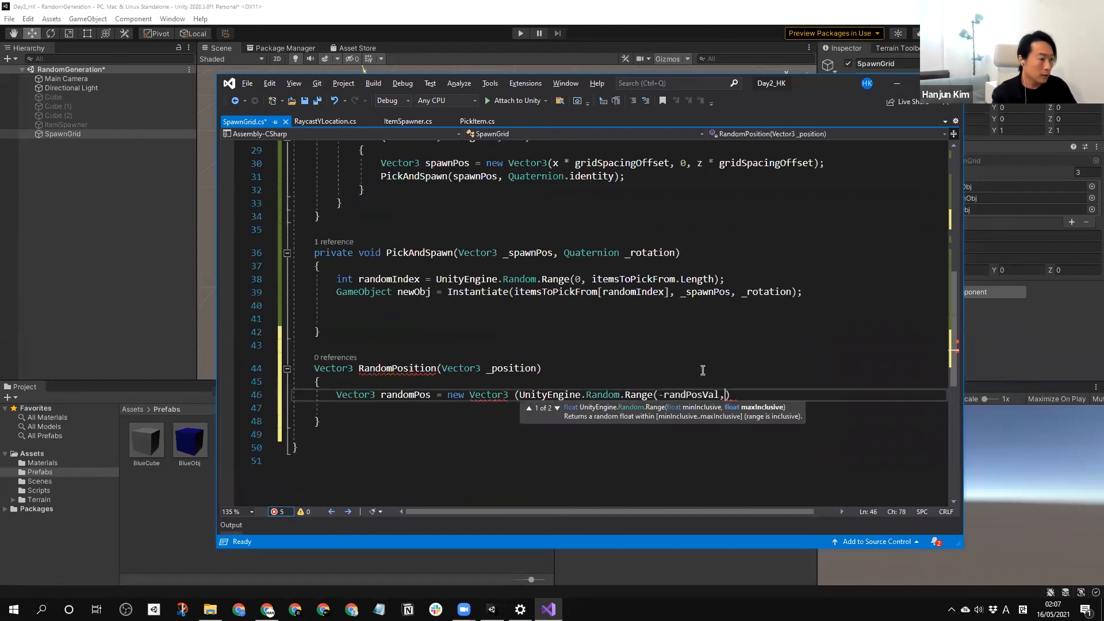
{"action": "type", "text": " randPosVal)"}
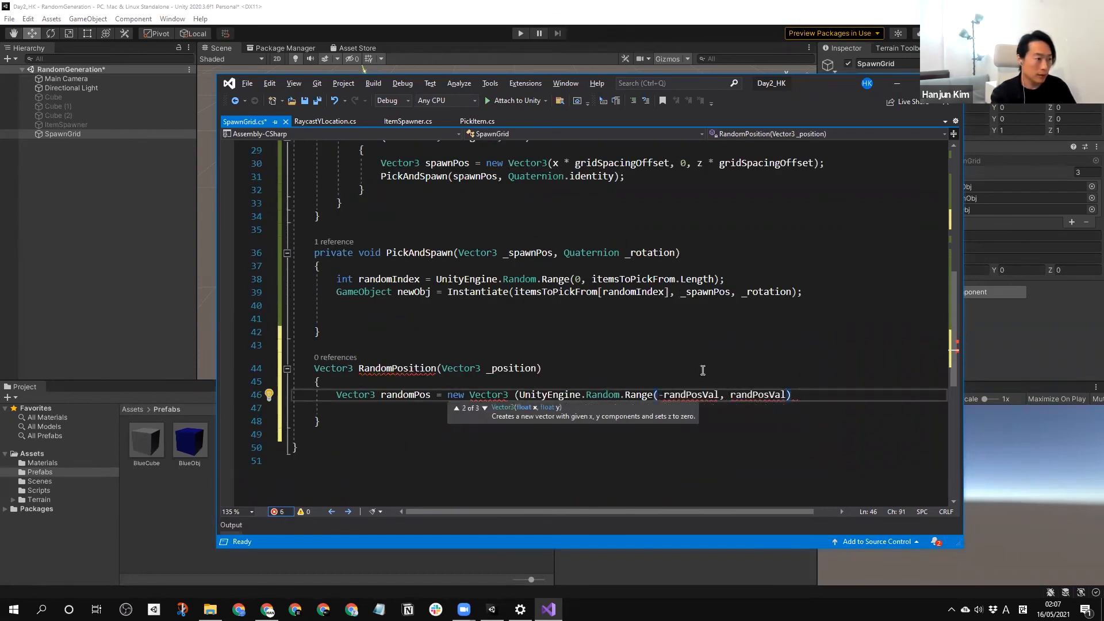
Append .x to both randPosVal arguments of the Random.Range call so it uses the vector's X component.
{"action": "key", "text": "Left"}
{"action": "key", "text": "Left"}
{"action": "key", "text": "Left"}
{"action": "key", "text": "Left"}
{"action": "key", "text": "Left"}
{"action": "key", "text": "Left"}
{"action": "key", "text": "Left"}
{"action": "key", "text": "Left"}
{"action": "key", "text": "Left"}
{"action": "key", "text": "Left"}
{"action": "key", "text": "Left"}
{"action": "key", "text": "Left"}
{"action": "key", "text": "Left"}
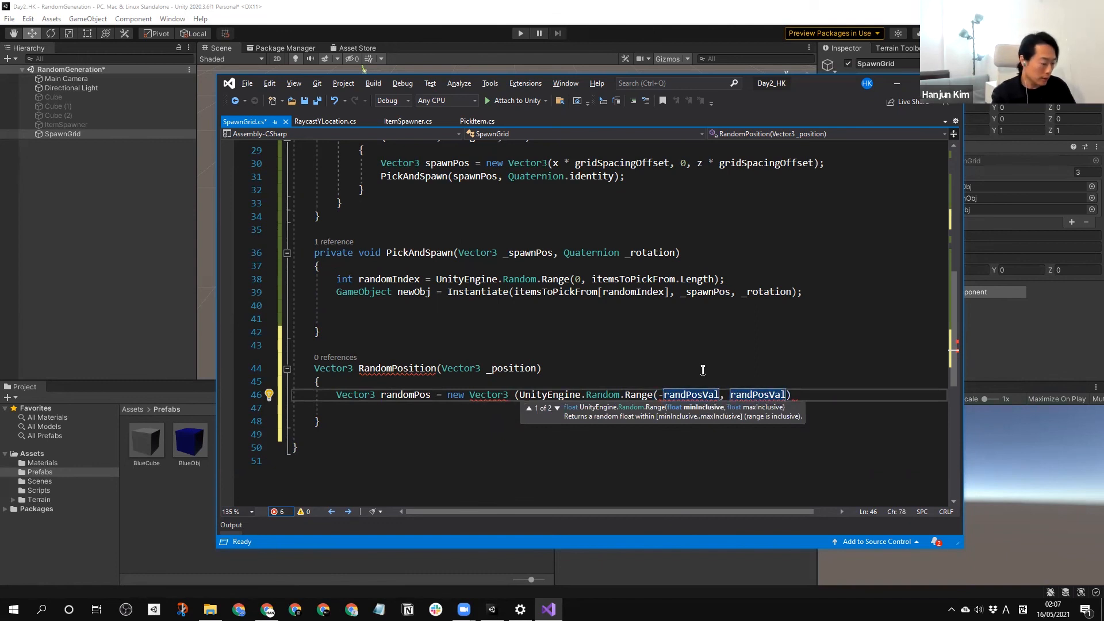
{"action": "type", "text": "."}
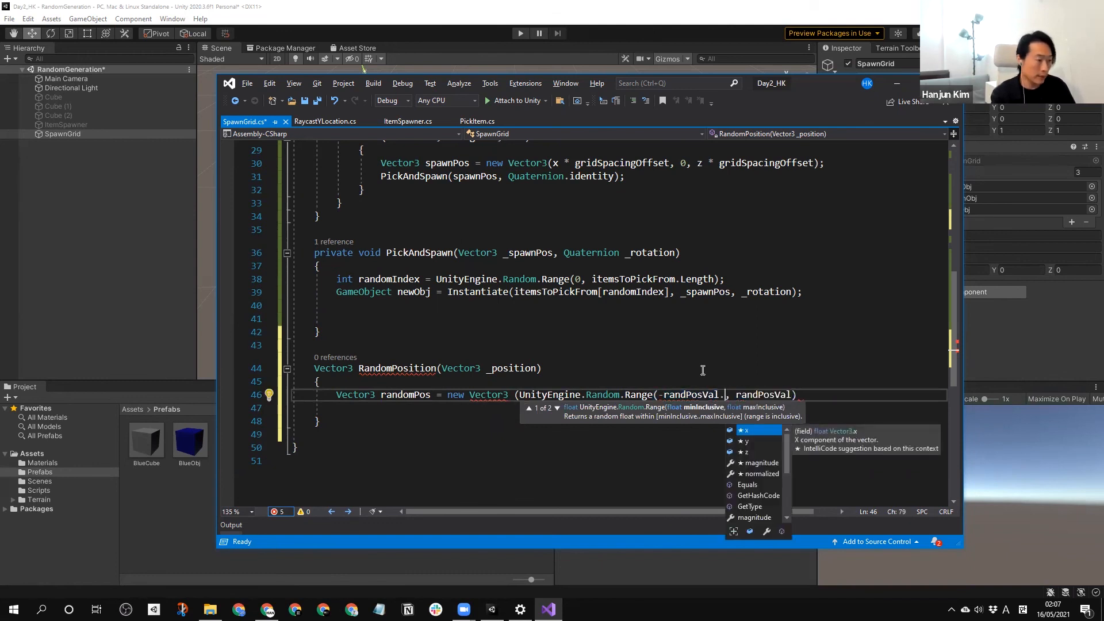
{"action": "type", "text": "x"}
{"action": "key", "text": "Right"}
{"action": "key", "text": "Right"}
{"action": "type", "text": ".x"}
{"action": "key", "text": "Right"}
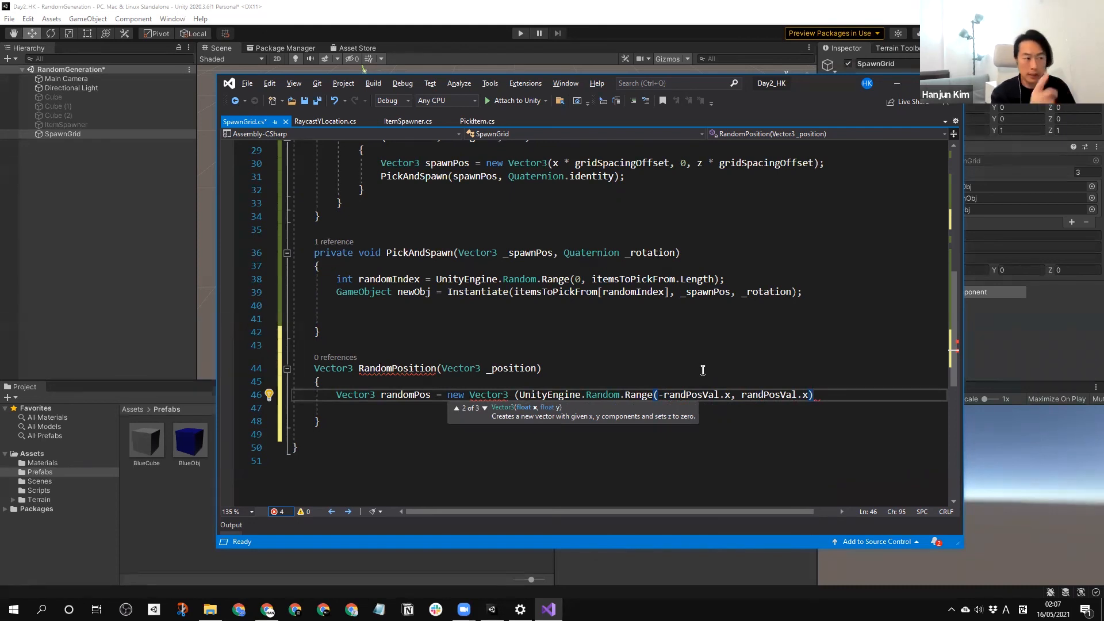
Copy the Random.Range call as the second and third Vector3 arguments on a new line and close the statement with a semicolon.
{"action": "type", "text": ","}
{"action": "left_click_drag", "start_coordinate": [813, 396], "coordinate": [520, 395]}
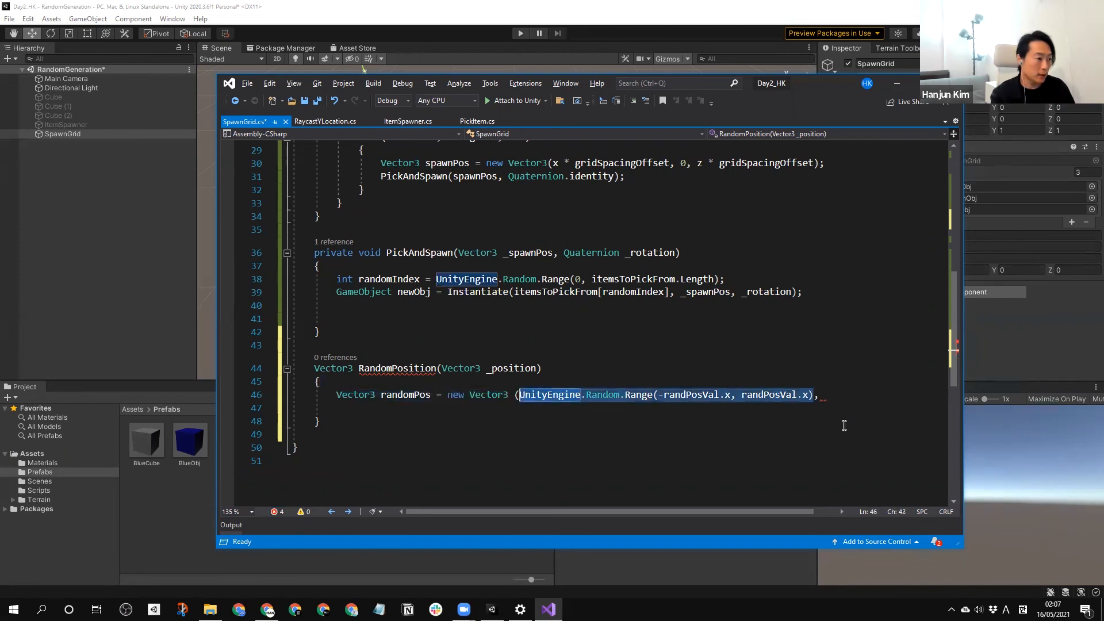
{"action": "key", "text": "ctrl+c"}
{"action": "left_click", "coordinate": [833, 397]}
{"action": "key", "text": "Return"}
{"action": "key", "text": "ctrl+v"}
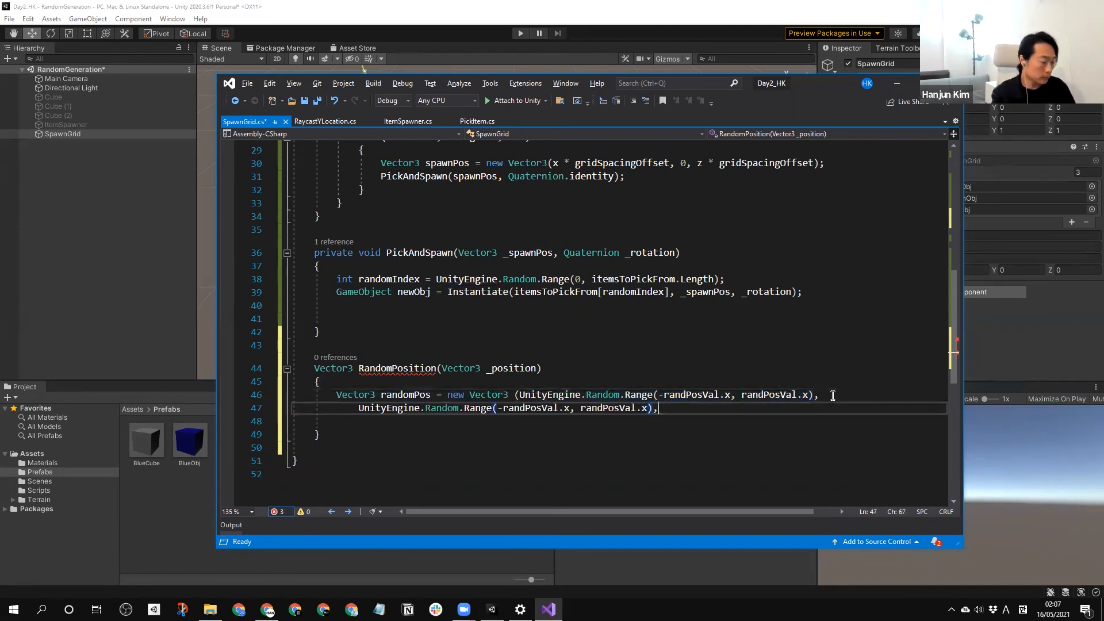
{"action": "key", "text": "ctrl+v"}
{"action": "type", "text": ")"}
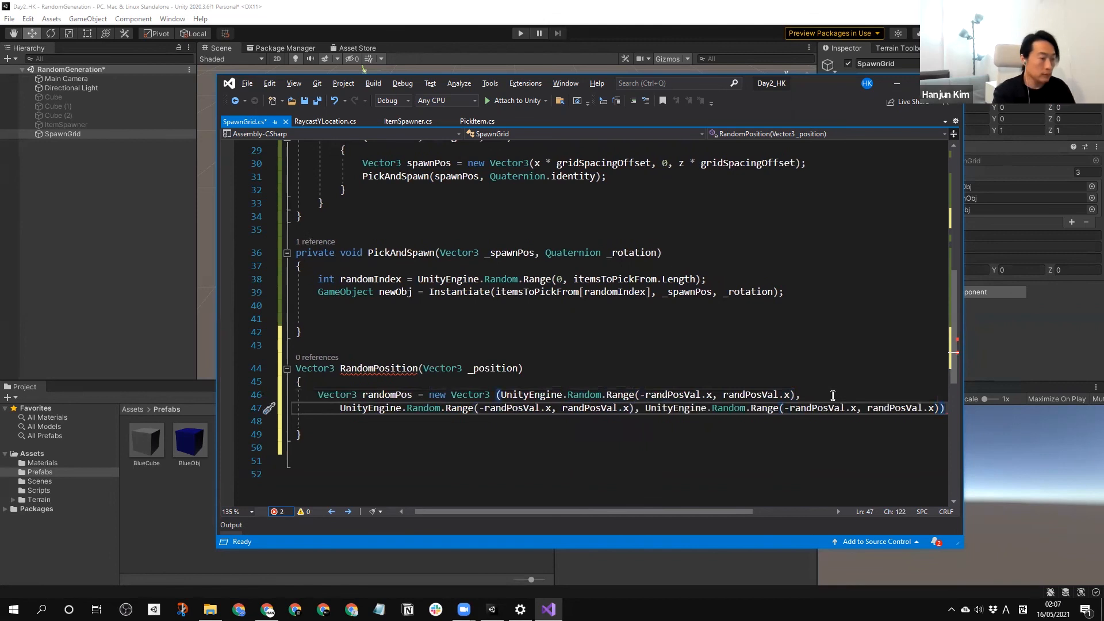
{"action": "type", "text": ";"}
Change the randPosVal components to .y in the second Random.Range call and to .z in the third.
{"action": "left_click", "coordinate": [542, 409]}
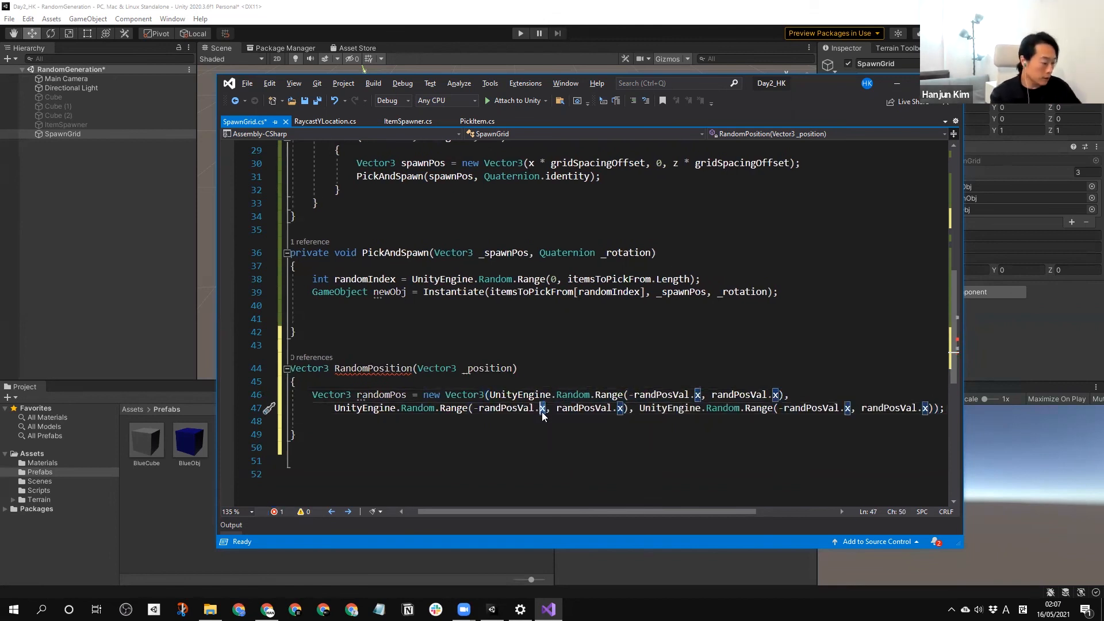
{"action": "double_click", "coordinate": [542, 409]}
{"action": "type", "text": "y"}
{"action": "double_click", "coordinate": [619, 409]}
{"action": "type", "text": "y"}
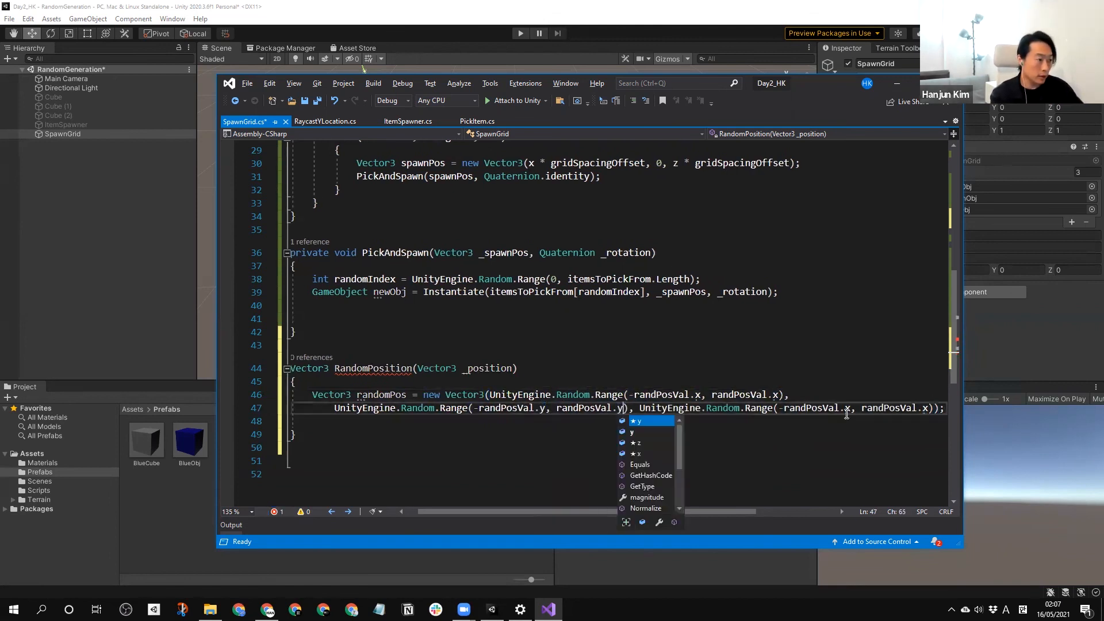
{"action": "double_click", "coordinate": [846, 408]}
{"action": "type", "text": "z"}
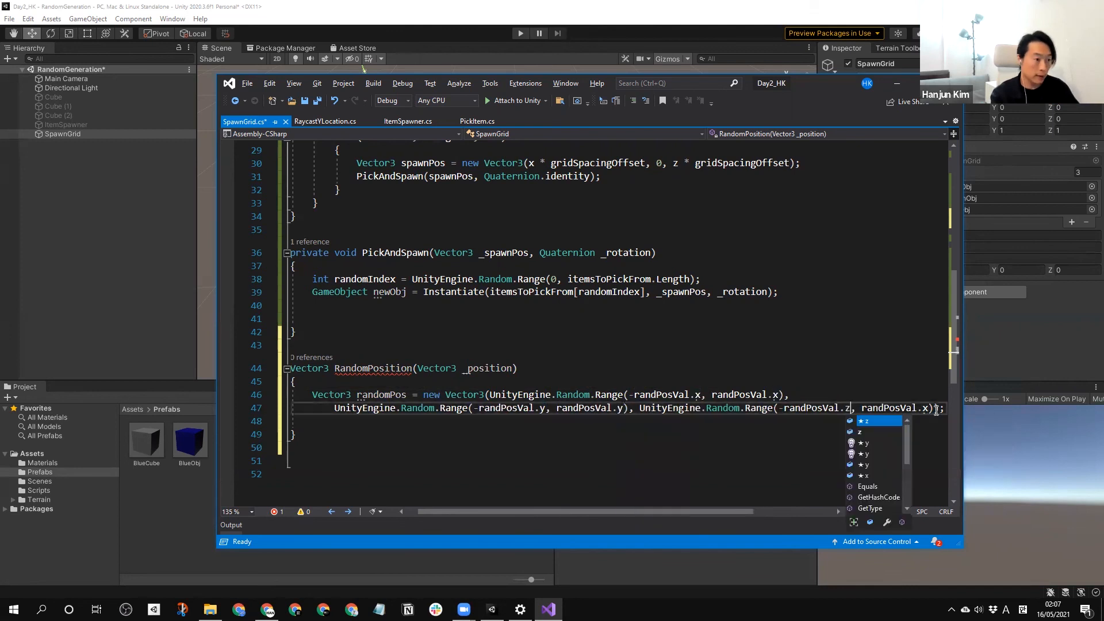
{"action": "left_click_drag", "start_coordinate": [929, 408], "coordinate": [918, 409]}
{"action": "type", "text": "z"}
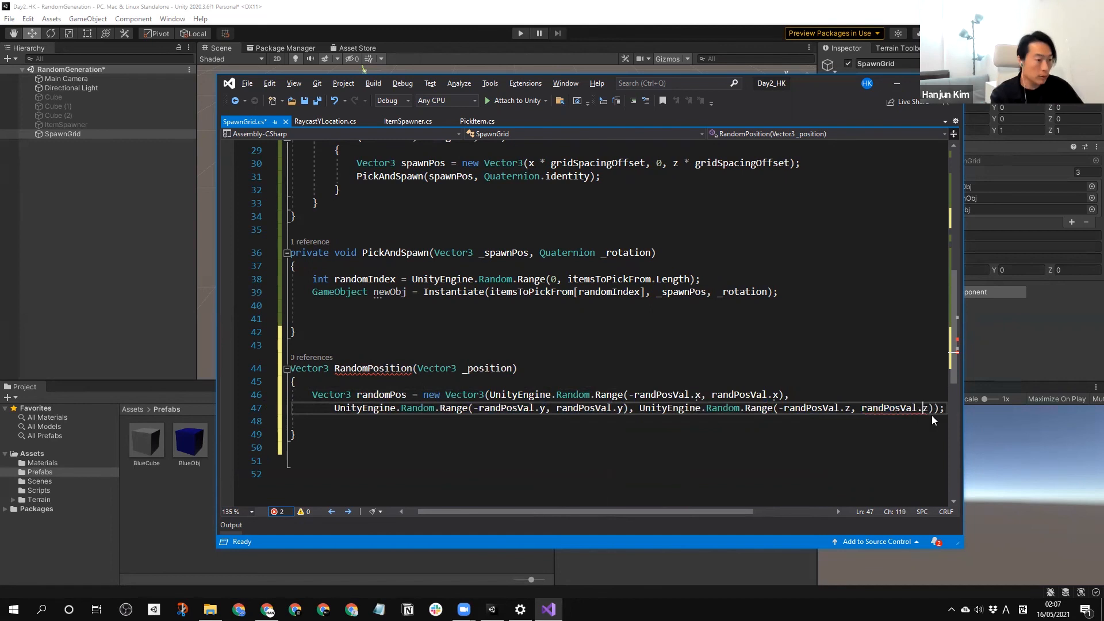
Add + _position after the new Vector3 expression, before the semicolon of the randomPos statement.
{"action": "left_click_drag", "start_coordinate": [590, 511], "coordinate": [626, 512]}
{"action": "left_click", "coordinate": [870, 407]}
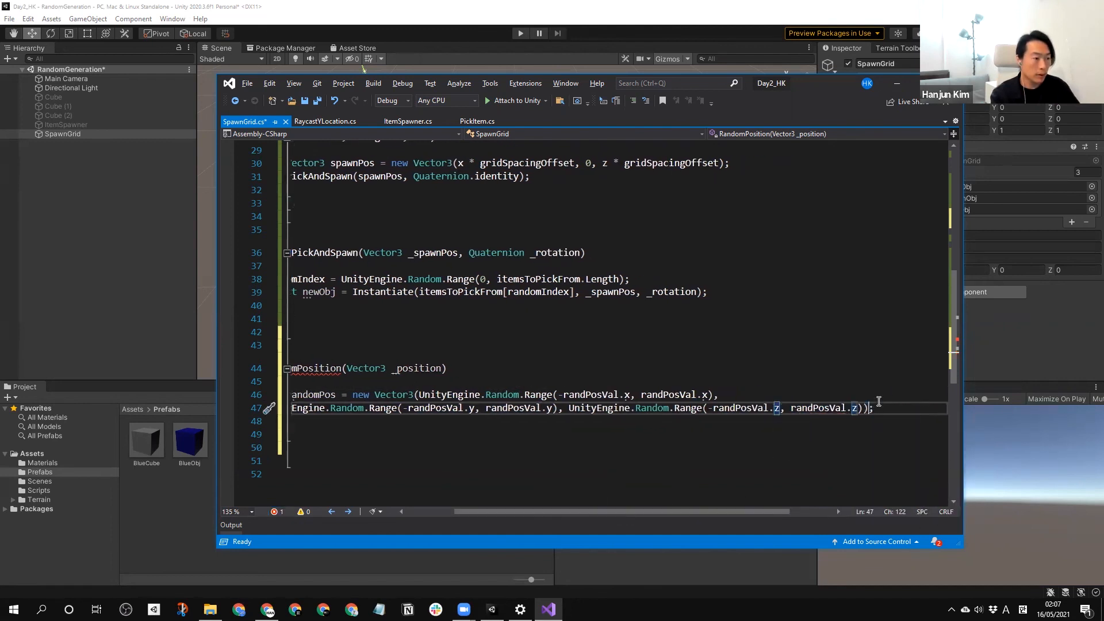
{"action": "type", "text": "+"}
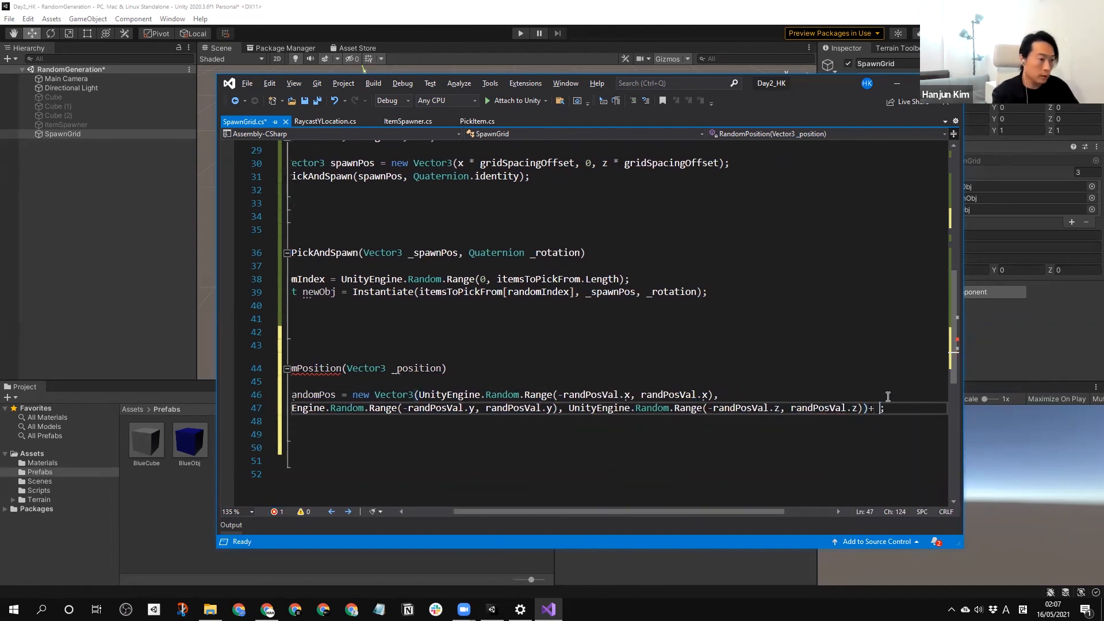
{"action": "key", "text": "BackSpace"}
{"action": "key", "text": "BackSpace"}
{"action": "type", "text": "_position"}
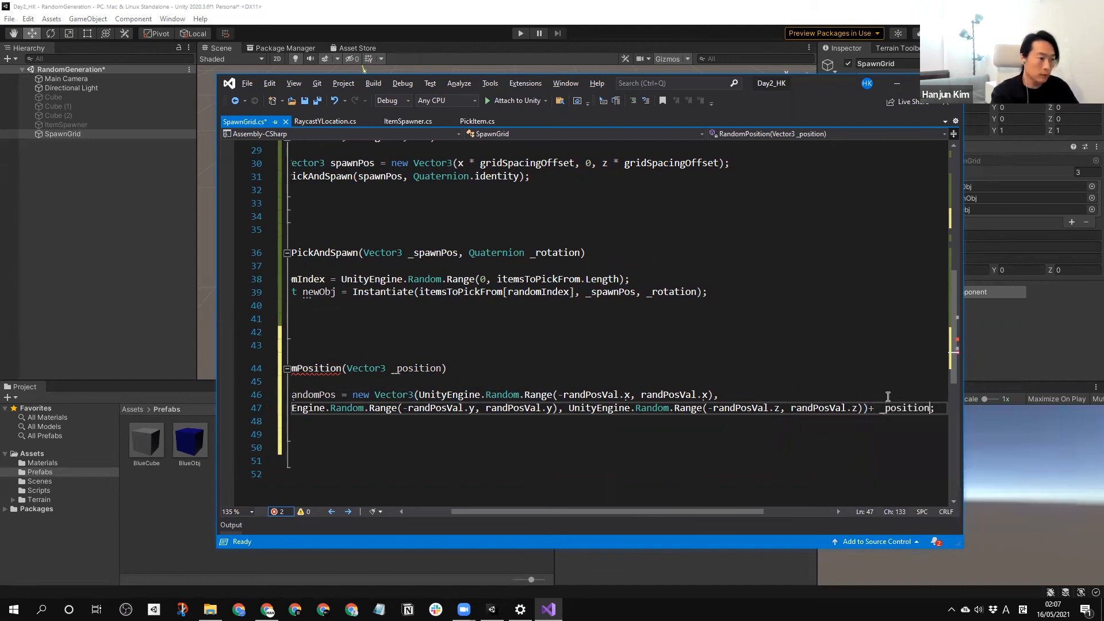
Below the randomPos declaration, add the line return randomPos; to end the RandomPosition method.
{"action": "left_click_drag", "start_coordinate": [535, 511], "coordinate": [384, 441]}
{"action": "left_click", "coordinate": [364, 434]}
{"action": "left_click", "coordinate": [361, 424]}
{"action": "key", "text": "Return"}
{"action": "type", "text": "return"}
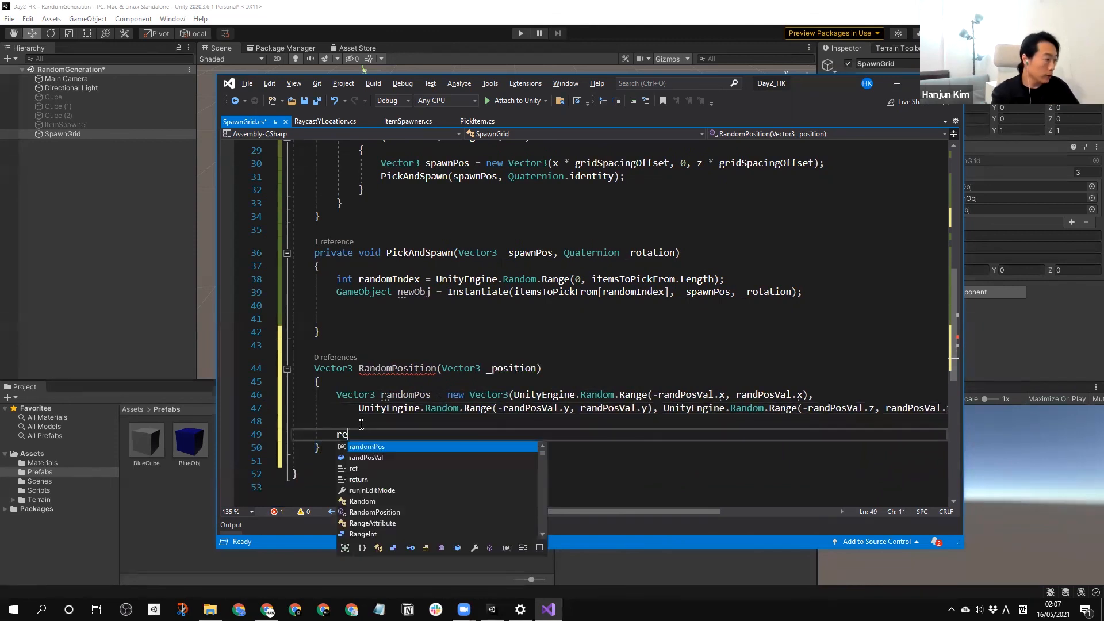
{"action": "key", "text": "Escape"}
{"action": "left_click", "coordinate": [388, 396]}
{"action": "double_click", "coordinate": [403, 394]}
{"action": "key", "text": "ctrl+c"}
{"action": "left_click", "coordinate": [396, 434]}
{"action": "key", "text": "ctrl+v"}
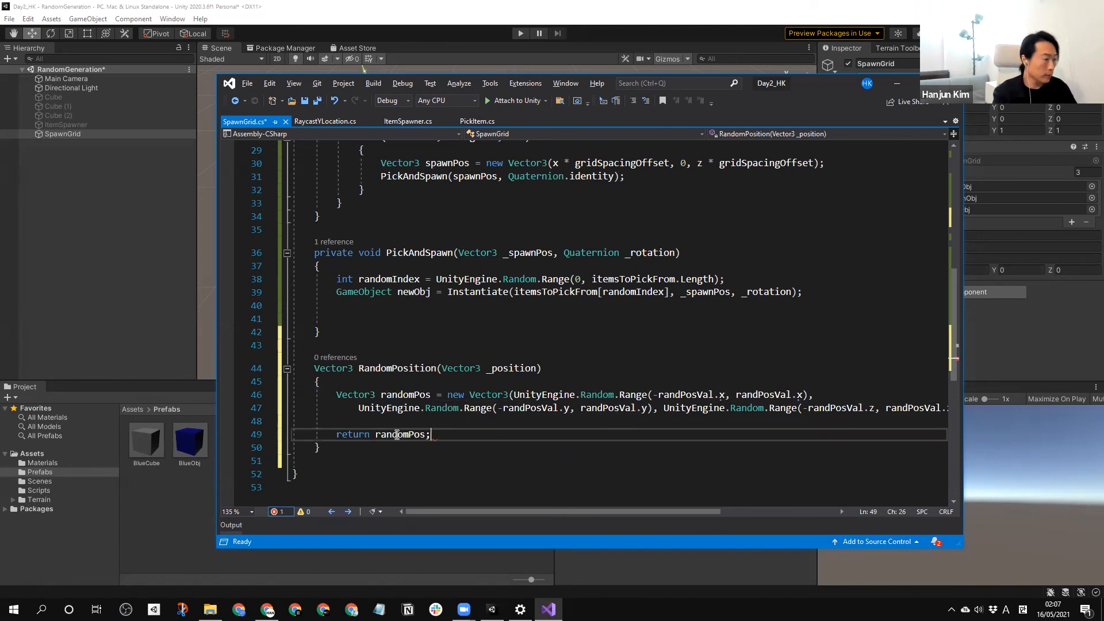
Duplicate the PickAndSpawn call in GridGenerater's inner loop and comment out the original line.
{"action": "double_click", "coordinate": [402, 368]}
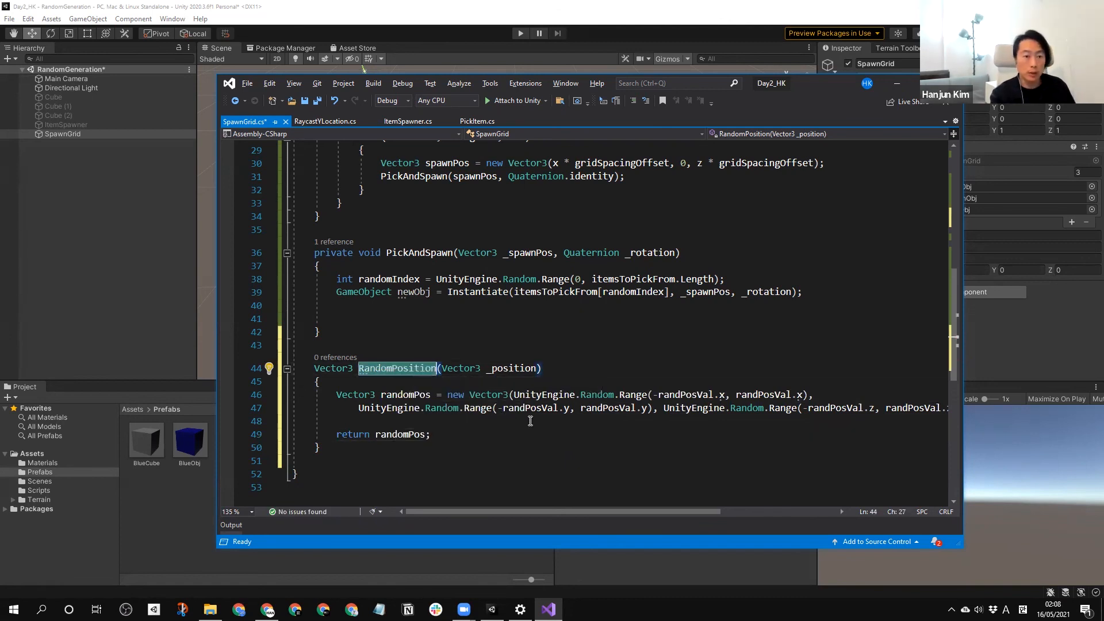
{"action": "scroll", "coordinate": [497, 365], "scroll_direction": "up", "scroll_amount": 2}
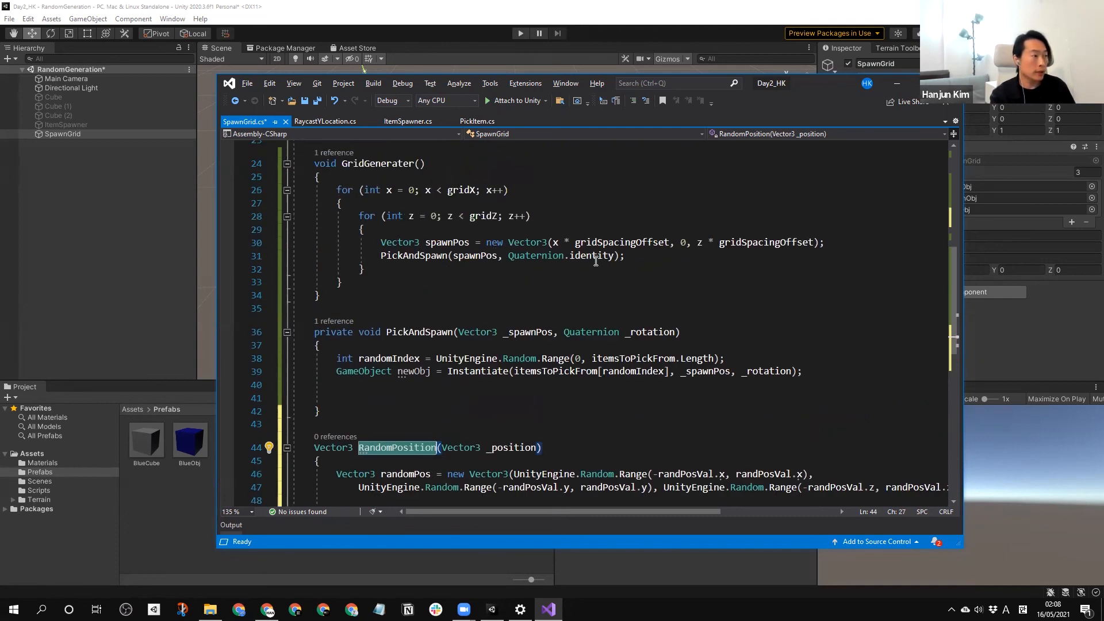
{"action": "left_click", "coordinate": [377, 255]}
{"action": "left_click_drag", "start_coordinate": [627, 256], "coordinate": [380, 256]}
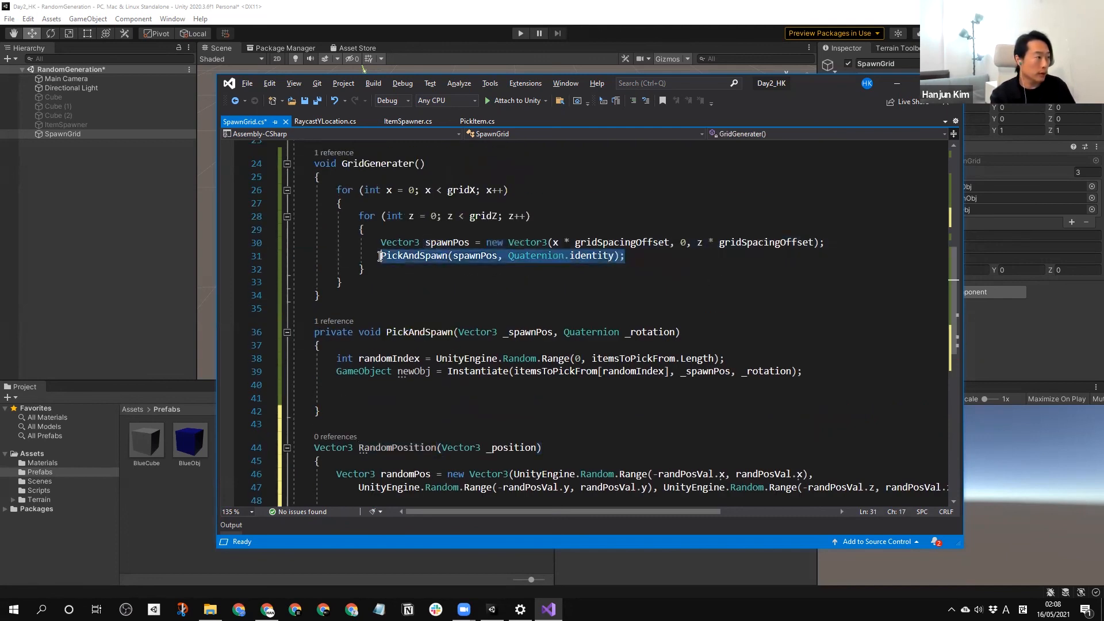
{"action": "left_click", "coordinate": [643, 257]}
{"action": "key", "text": "ctrl+d"}
{"action": "left_click", "coordinate": [381, 255]}
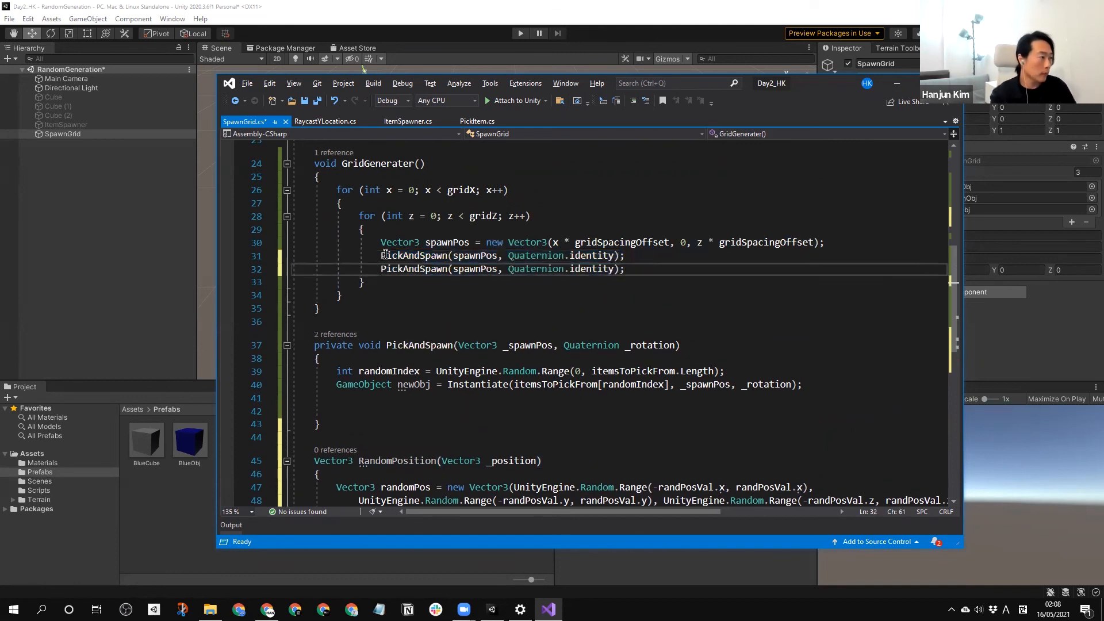
{"action": "type", "text": "//"}
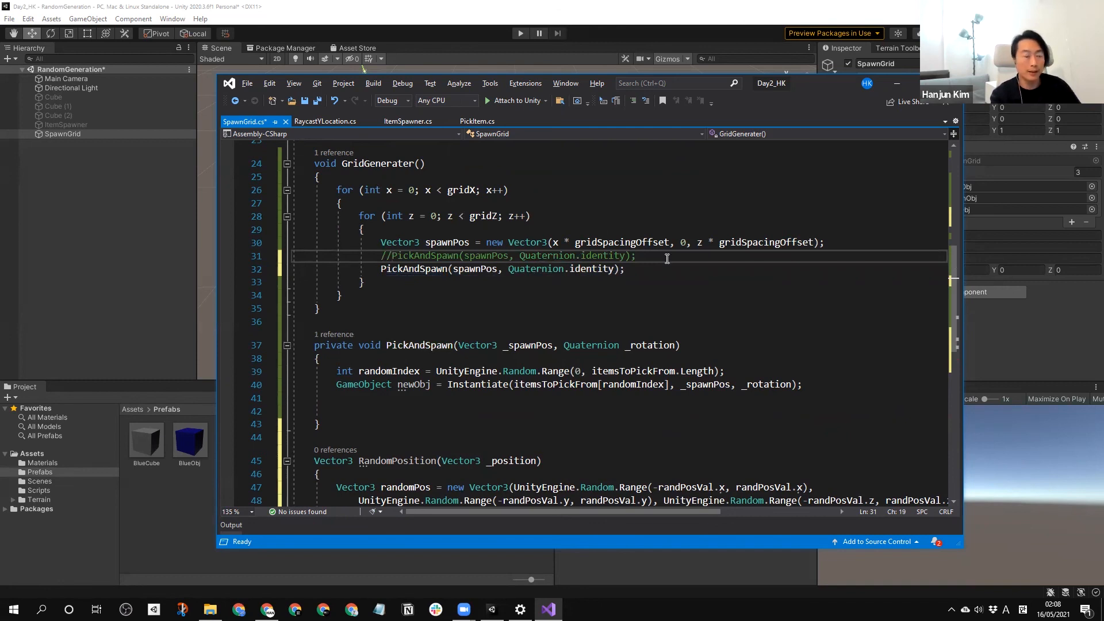
Insert a blank line above the active PickAndSpawn call and wrap its spawnPos argument as RandomPosition(spawnPos).
{"action": "left_click", "coordinate": [642, 257]}
{"action": "key", "text": "Return"}
{"action": "left_click", "coordinate": [387, 476]}
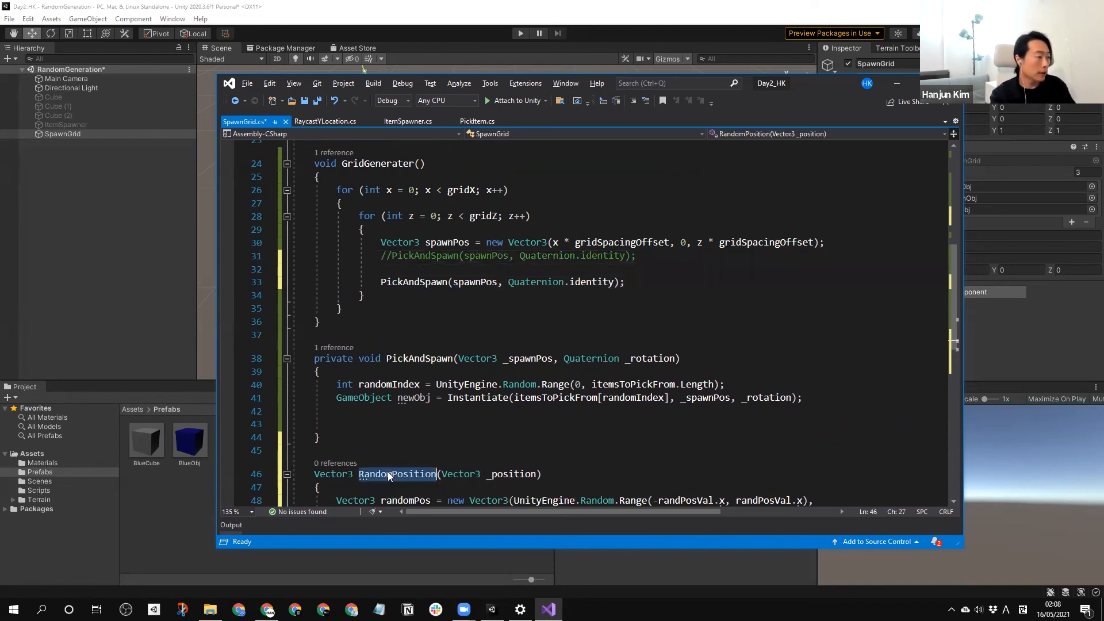
{"action": "left_click", "coordinate": [454, 283]}
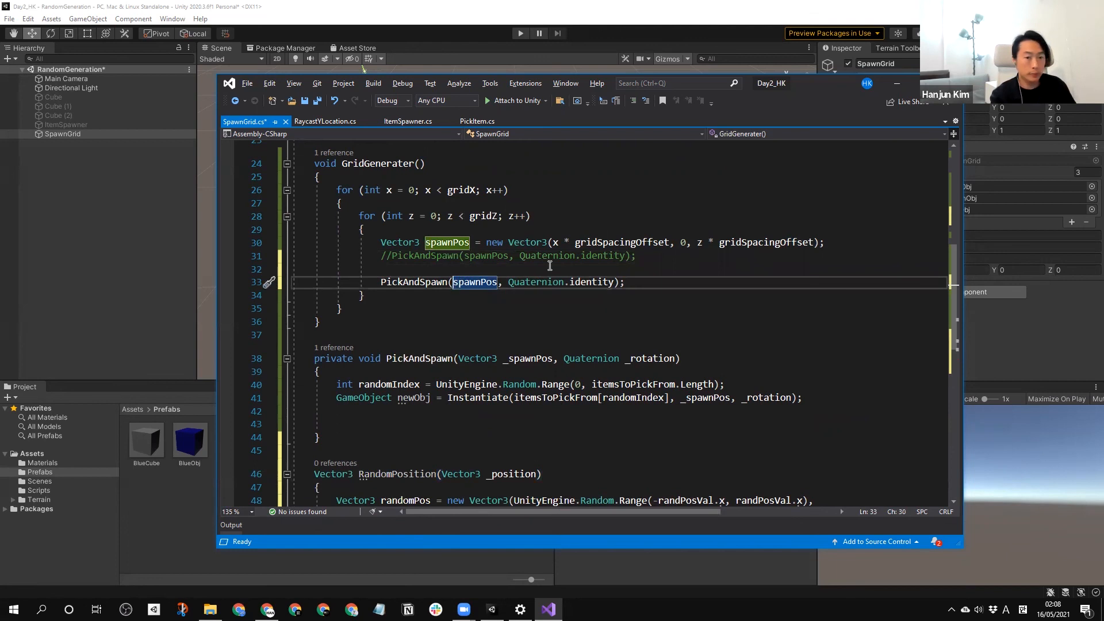
{"action": "key", "text": "ctrl+v"}
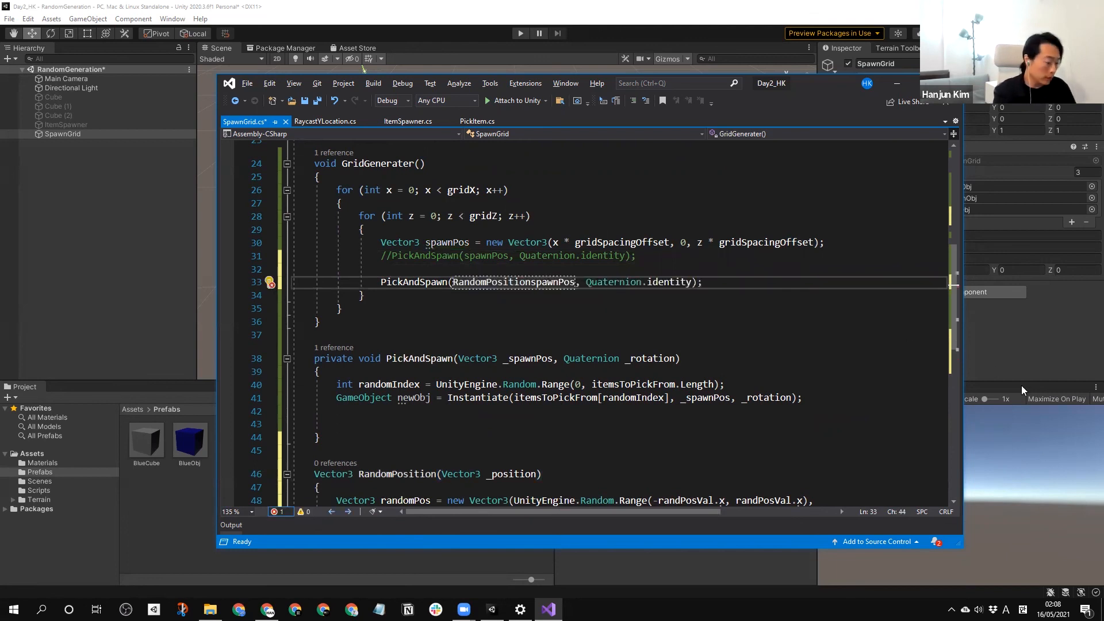
{"action": "type", "text": "("}
{"action": "key", "text": "Right"}
{"action": "key", "text": "Right"}
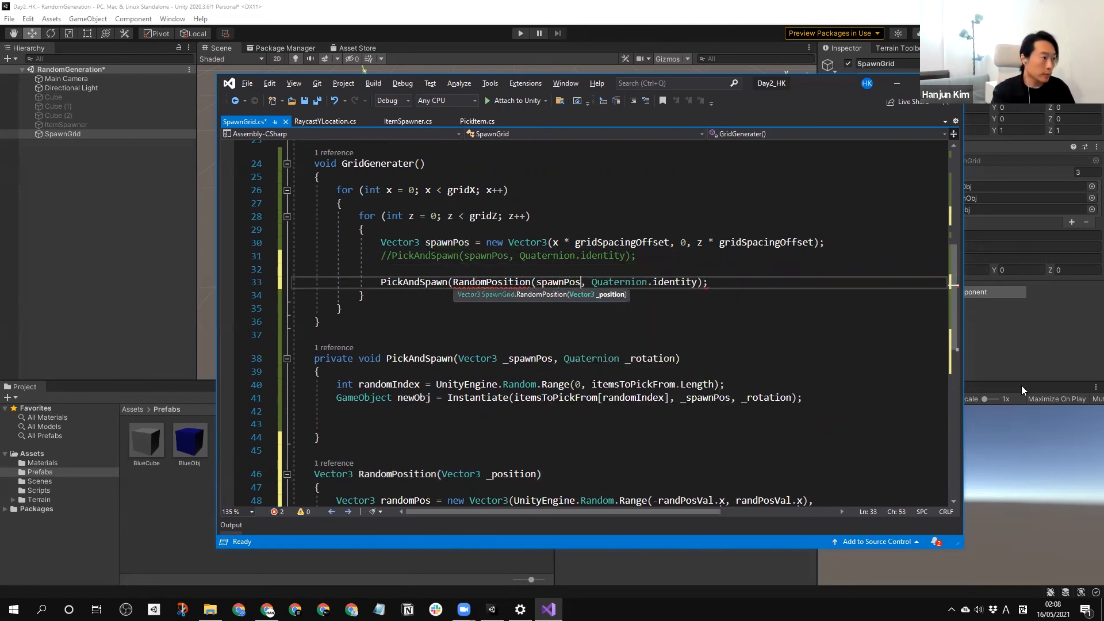
{"action": "type", "text": ")"}
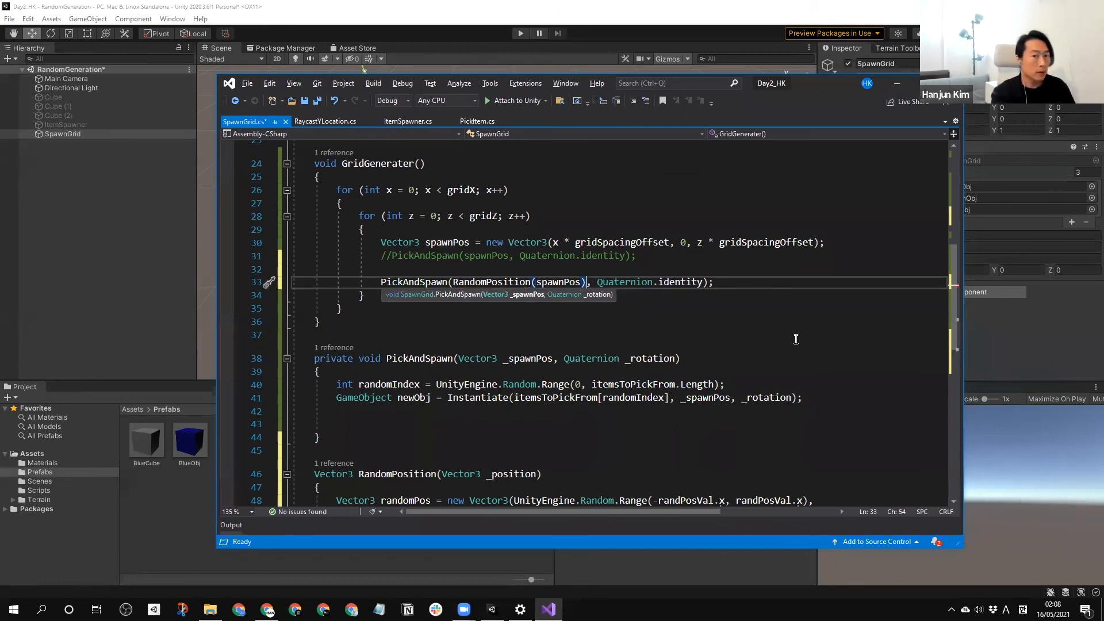
Review the SpawnGrid fields and methods, and save the script.
{"action": "left_click", "coordinate": [677, 304]}
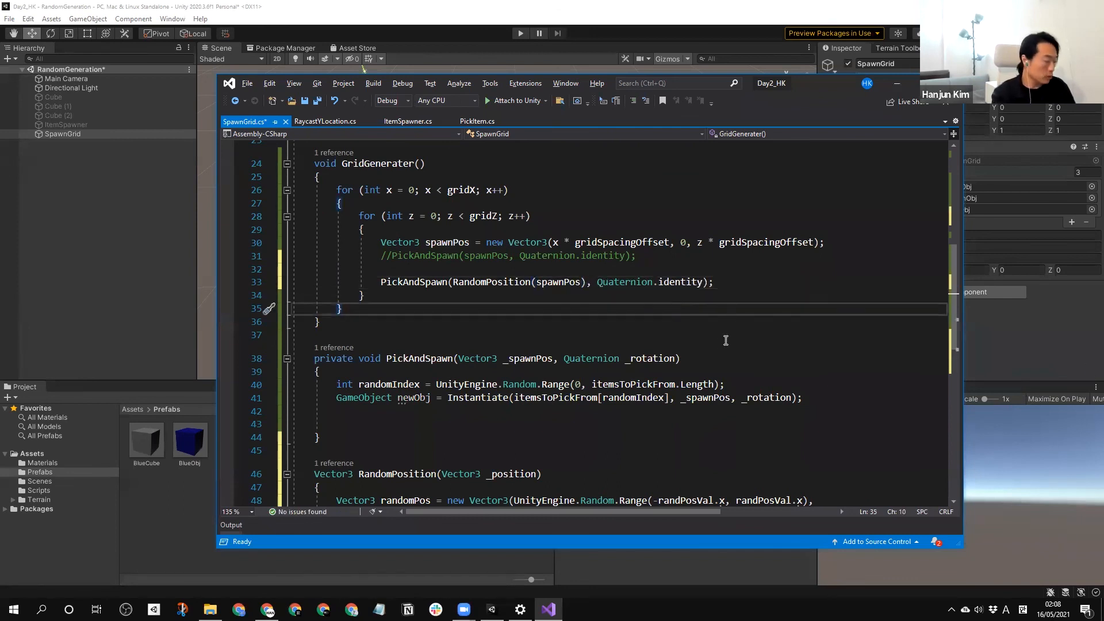
{"action": "scroll", "coordinate": [721, 342], "scroll_direction": "up", "scroll_amount": 8}
{"action": "scroll", "coordinate": [449, 347], "scroll_direction": "down", "scroll_amount": 1}
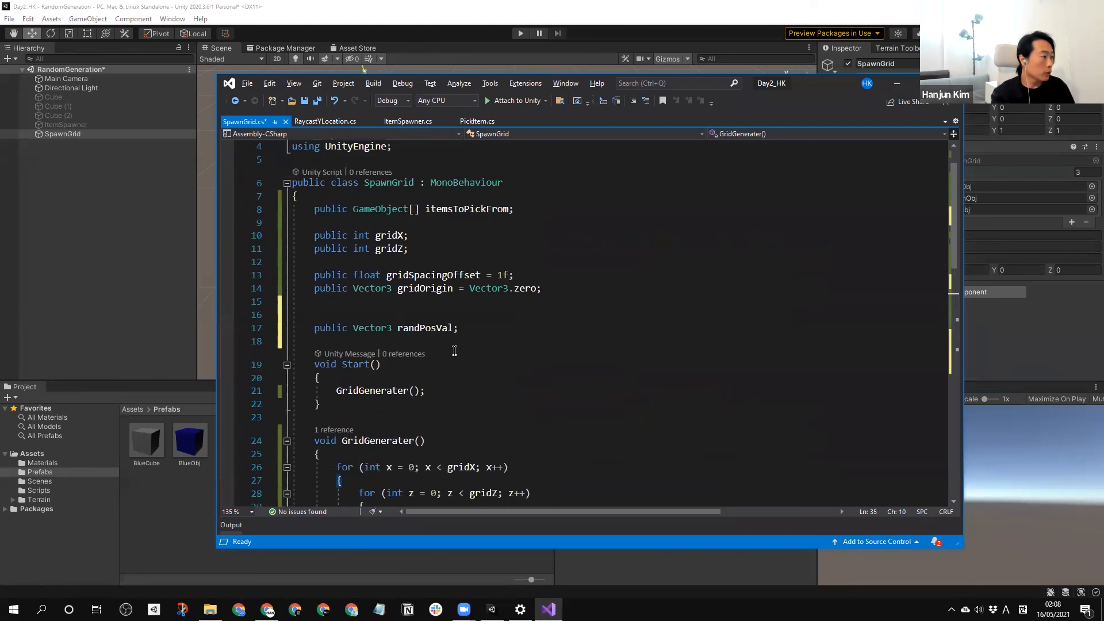
{"action": "scroll", "coordinate": [558, 368], "scroll_direction": "down", "scroll_amount": 12}
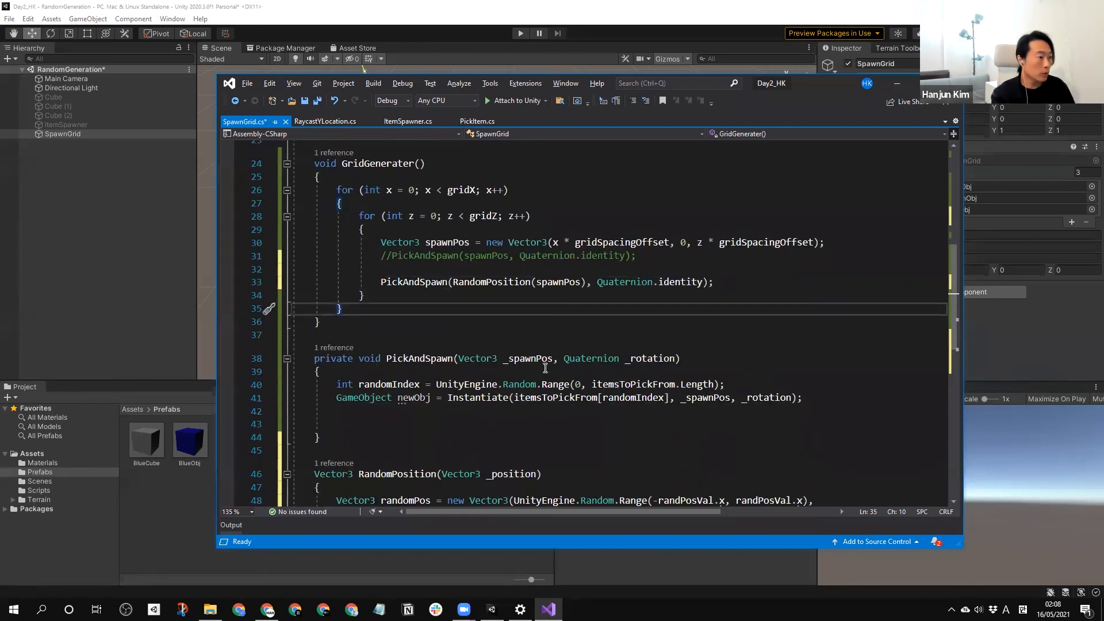
{"action": "scroll", "coordinate": [574, 352], "scroll_direction": "up", "scroll_amount": 5}
{"action": "scroll", "coordinate": [569, 345], "scroll_direction": "up", "scroll_amount": 7}
{"action": "key", "text": "ctrl+s"}
Switch to Unity and set SpawnGrid's Rand Pos Val to 1 on X, Y and Z.
{"action": "left_click", "coordinate": [115, 253]}
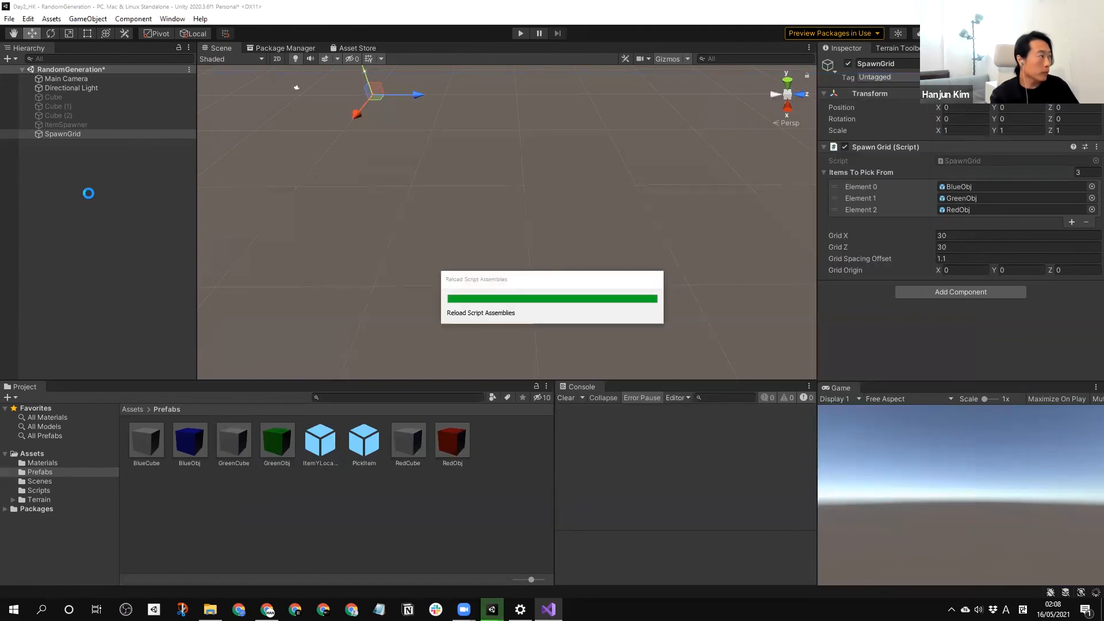
{"action": "left_click", "coordinate": [67, 135]}
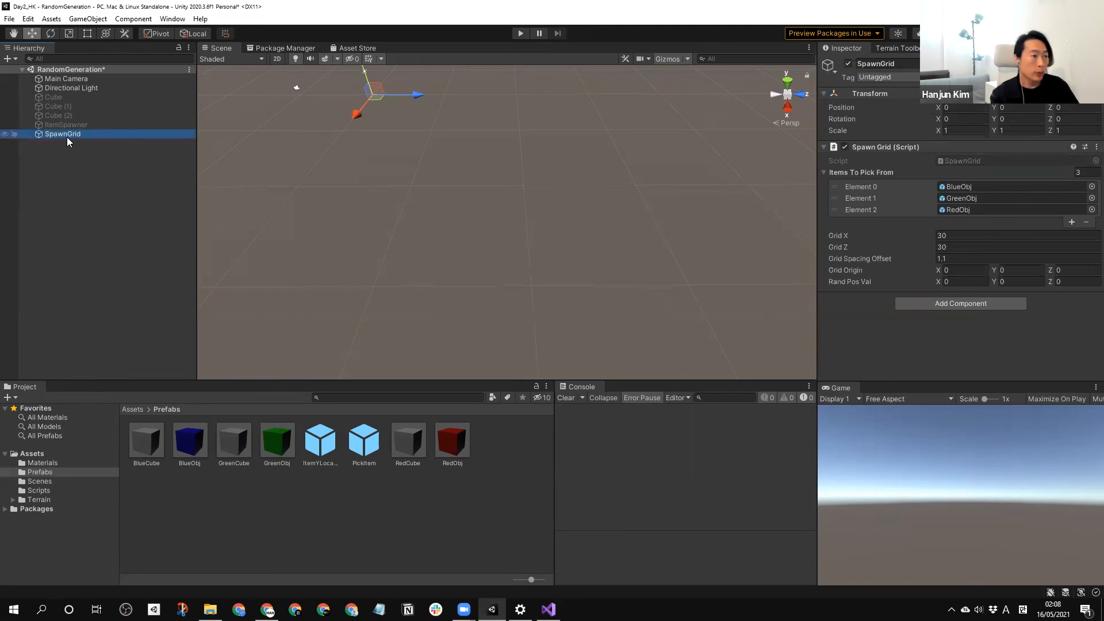
{"action": "left_click", "coordinate": [965, 281]}
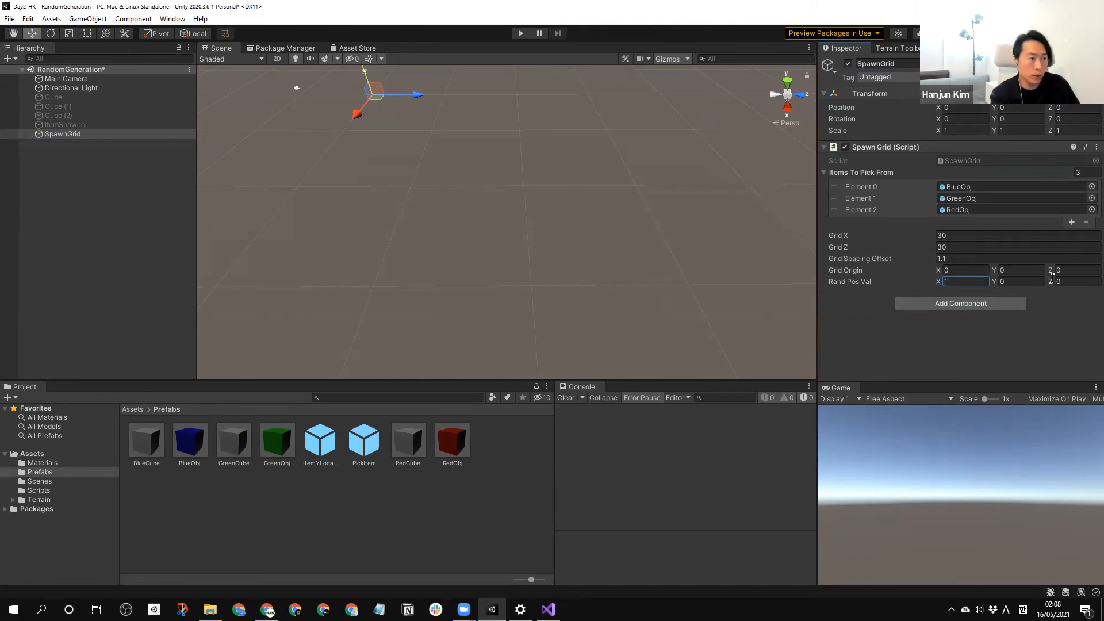
{"action": "left_click", "coordinate": [1004, 282]}
{"action": "type", "text": "1"}
{"action": "left_click", "coordinate": [1067, 281]}
{"action": "type", "text": "1"}
{"action": "left_click", "coordinate": [948, 339]}
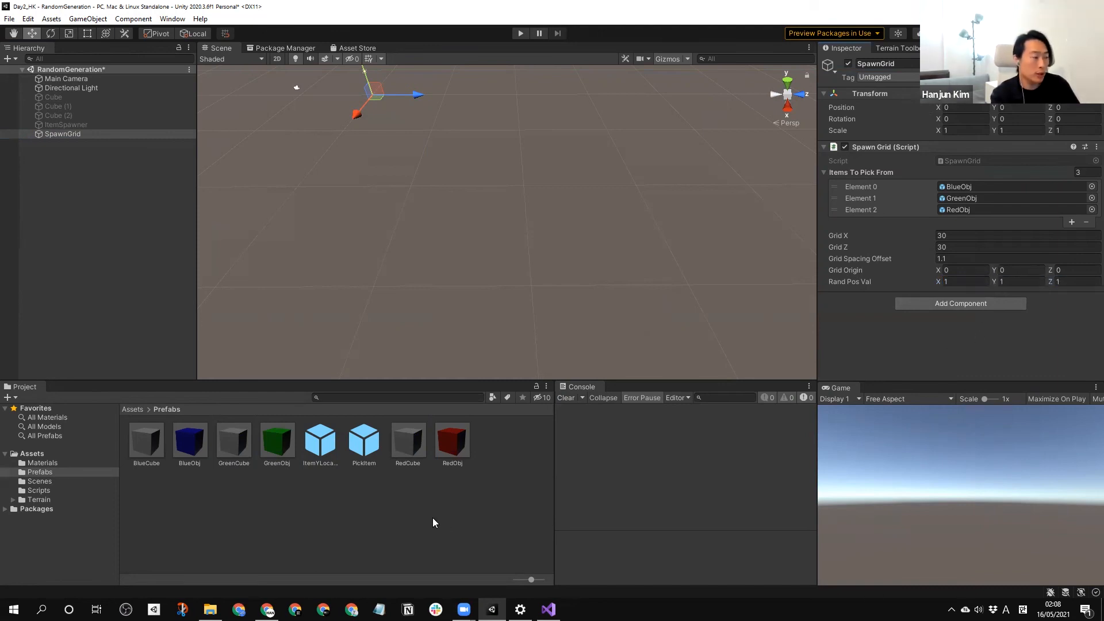
Run the scene to test the random offset of the spawned cubes, and stop play mode.
{"action": "left_click", "coordinate": [516, 229]}
{"action": "left_click", "coordinate": [522, 33]}
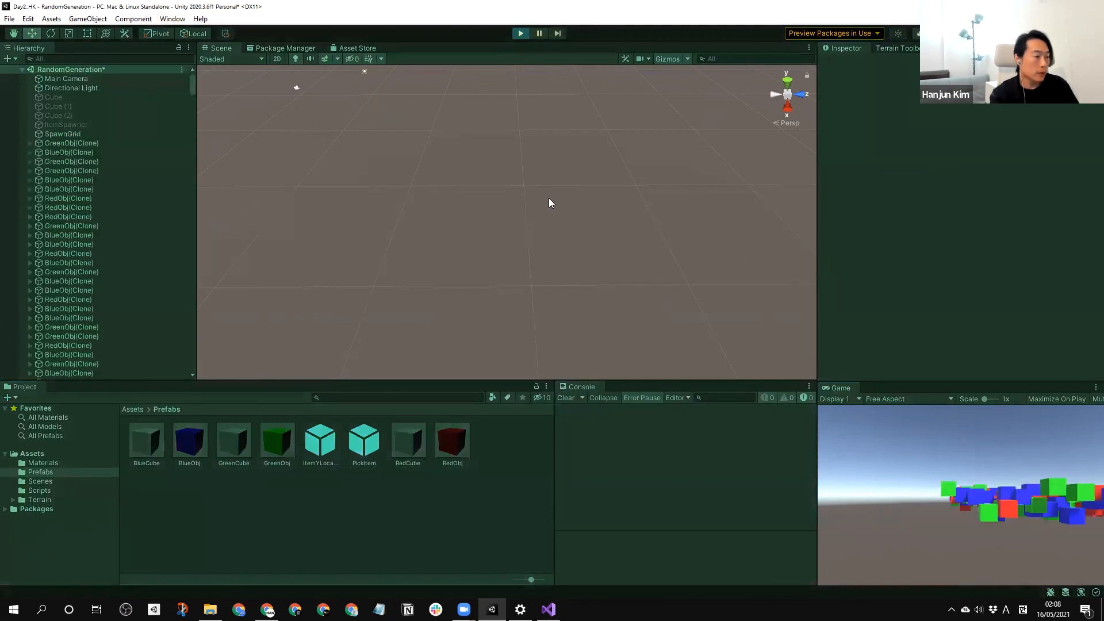
{"action": "left_click", "coordinate": [520, 33]}
Set SpawnGrid's Rand Pos Val to 0.2 on X, Y and Z.
{"action": "left_click", "coordinate": [57, 133]}
{"action": "left_click", "coordinate": [949, 281]}
{"action": "type", "text": "0.2"}
{"action": "key", "text": "Tab"}
{"action": "type", "text": "0.2"}
{"action": "key", "text": "Tab"}
{"action": "type", "text": "0.2"}
{"action": "key", "text": "Return"}
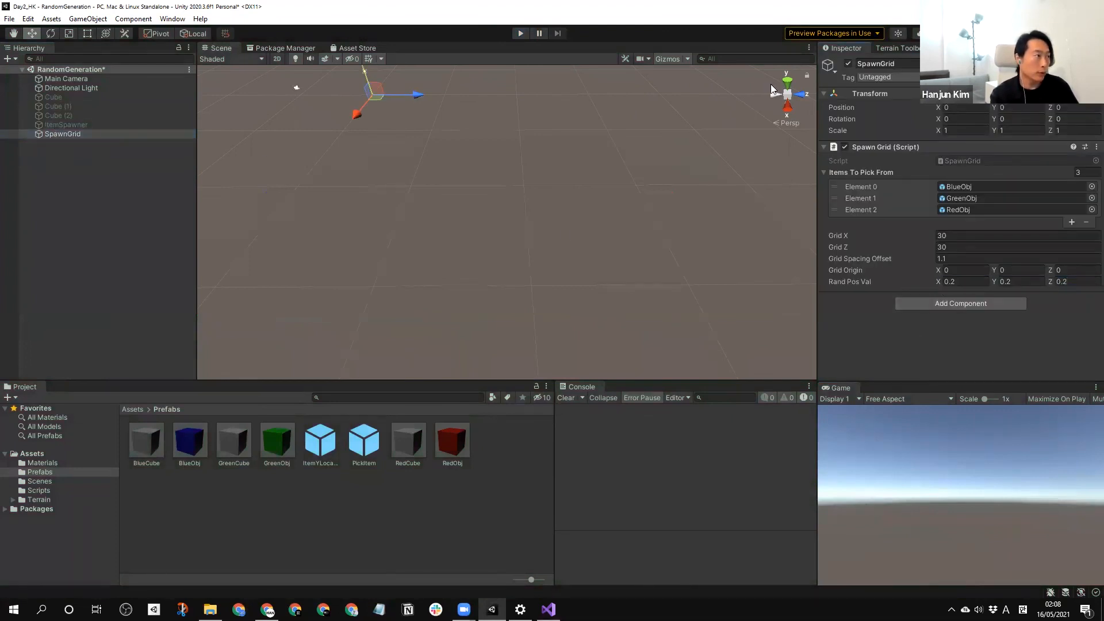
Run the scene and examine the offsets between the spawned cubes up close and across the whole grid.
{"action": "left_click", "coordinate": [519, 34]}
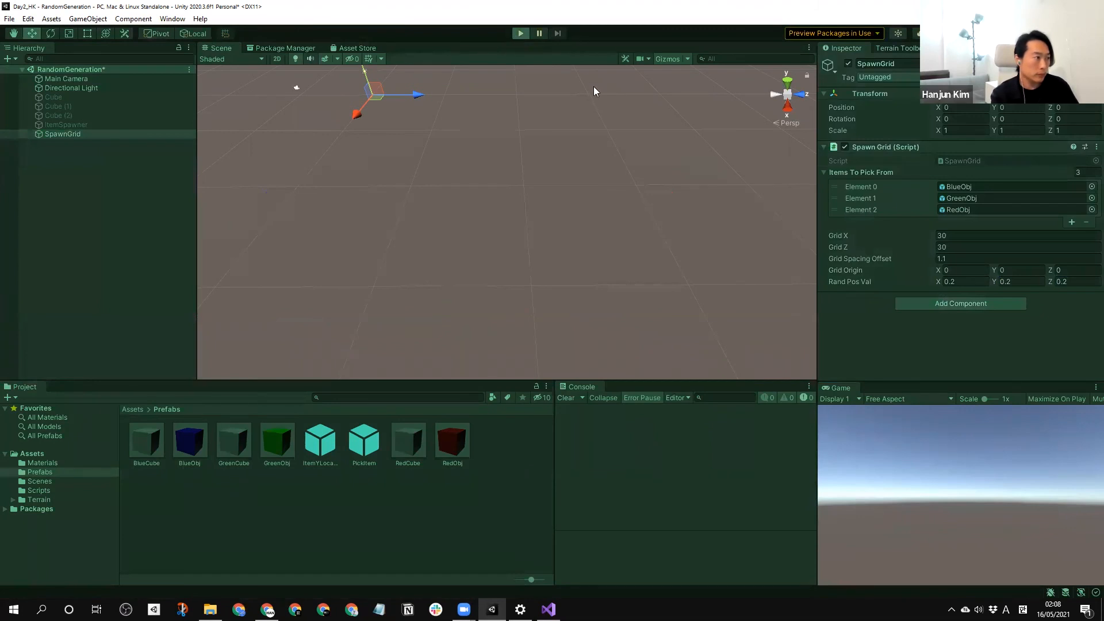
{"action": "right_click_drag", "start_coordinate": [499, 216], "coordinate": [553, 227]}
{"action": "scroll", "coordinate": [553, 226], "scroll_direction": "up", "scroll_amount": 2}
{"action": "right_click_drag", "start_coordinate": [613, 261], "coordinate": [561, 242]}
{"action": "middle_click_drag", "start_coordinate": [560, 242], "coordinate": [584, 222]}
{"action": "right_click_drag", "start_coordinate": [584, 222], "coordinate": [522, 174]}
{"action": "middle_click_drag", "start_coordinate": [522, 173], "coordinate": [561, 233]}
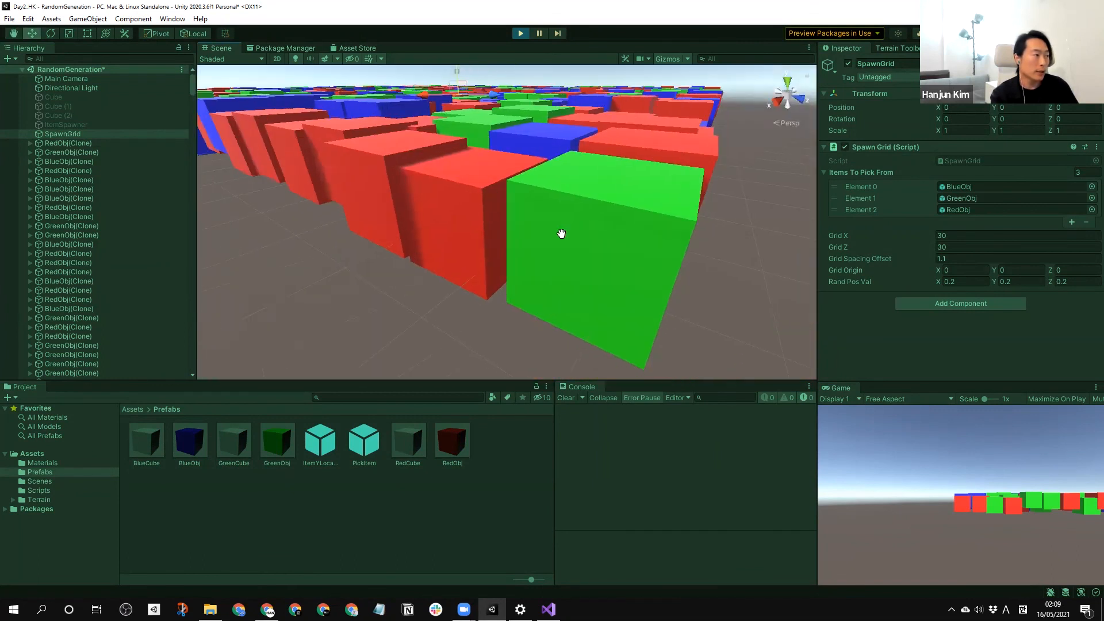
{"action": "scroll", "coordinate": [492, 218], "scroll_direction": "down", "scroll_amount": 6}
{"action": "left_click_drag", "start_coordinate": [547, 197], "coordinate": [618, 158], "text": "alt"}
{"action": "middle_click_drag", "start_coordinate": [618, 158], "coordinate": [543, 210]}
{"action": "right_click_drag", "start_coordinate": [547, 215], "coordinate": [529, 239]}
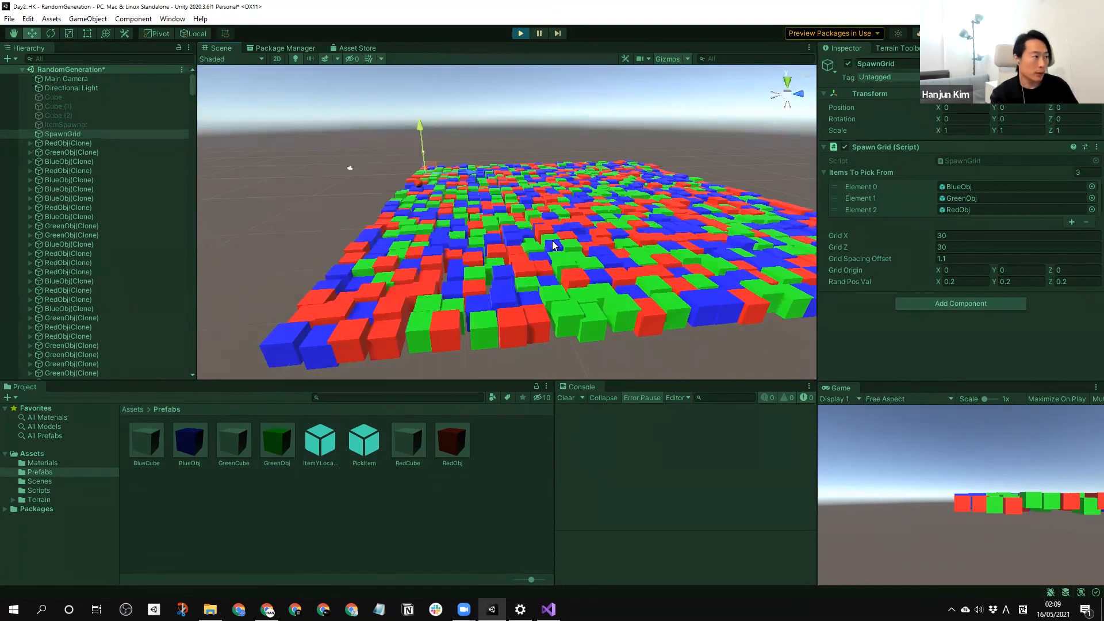
{"action": "scroll", "coordinate": [630, 246], "scroll_direction": "down", "scroll_amount": 3}
{"action": "right_click_drag", "start_coordinate": [684, 230], "coordinate": [618, 250]}
{"action": "middle_click_drag", "start_coordinate": [722, 248], "coordinate": [588, 240]}
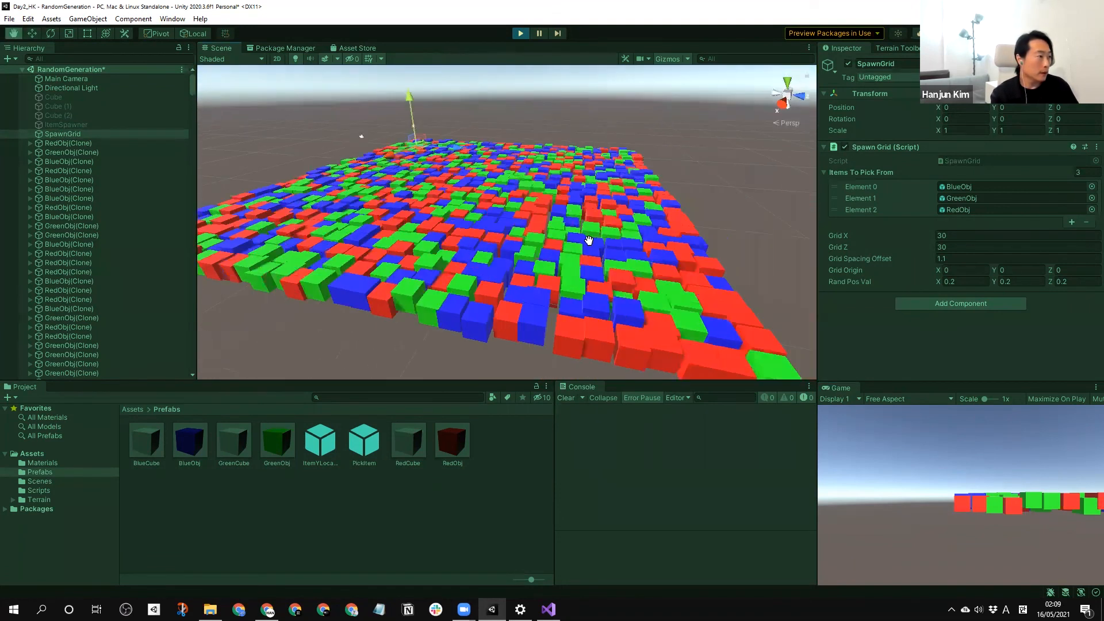
{"action": "scroll", "coordinate": [588, 241], "scroll_direction": "down", "scroll_amount": 5}
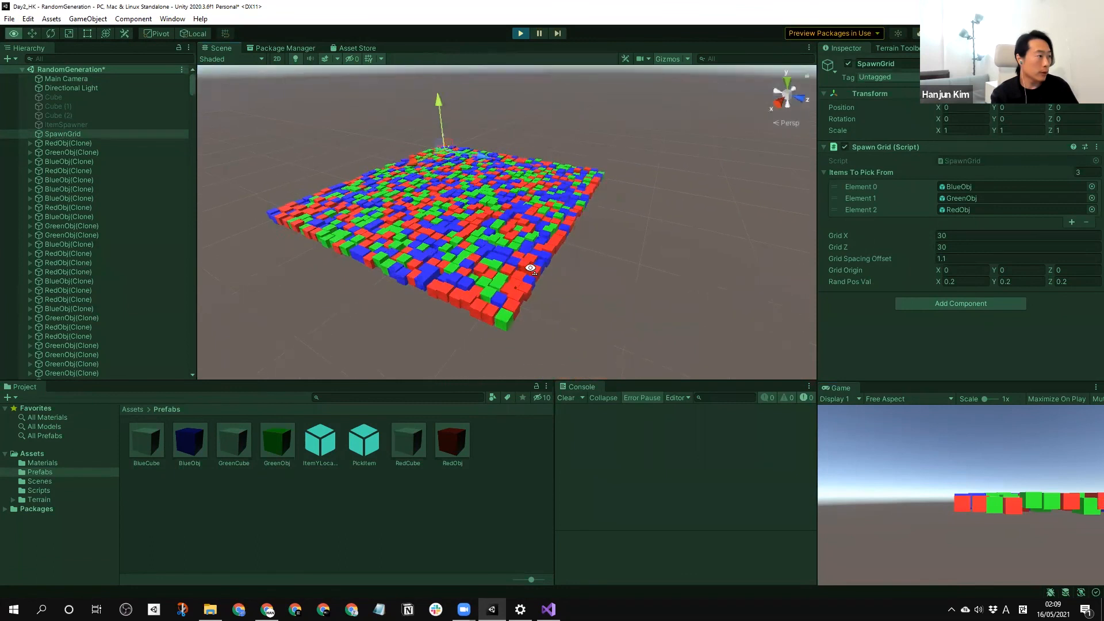